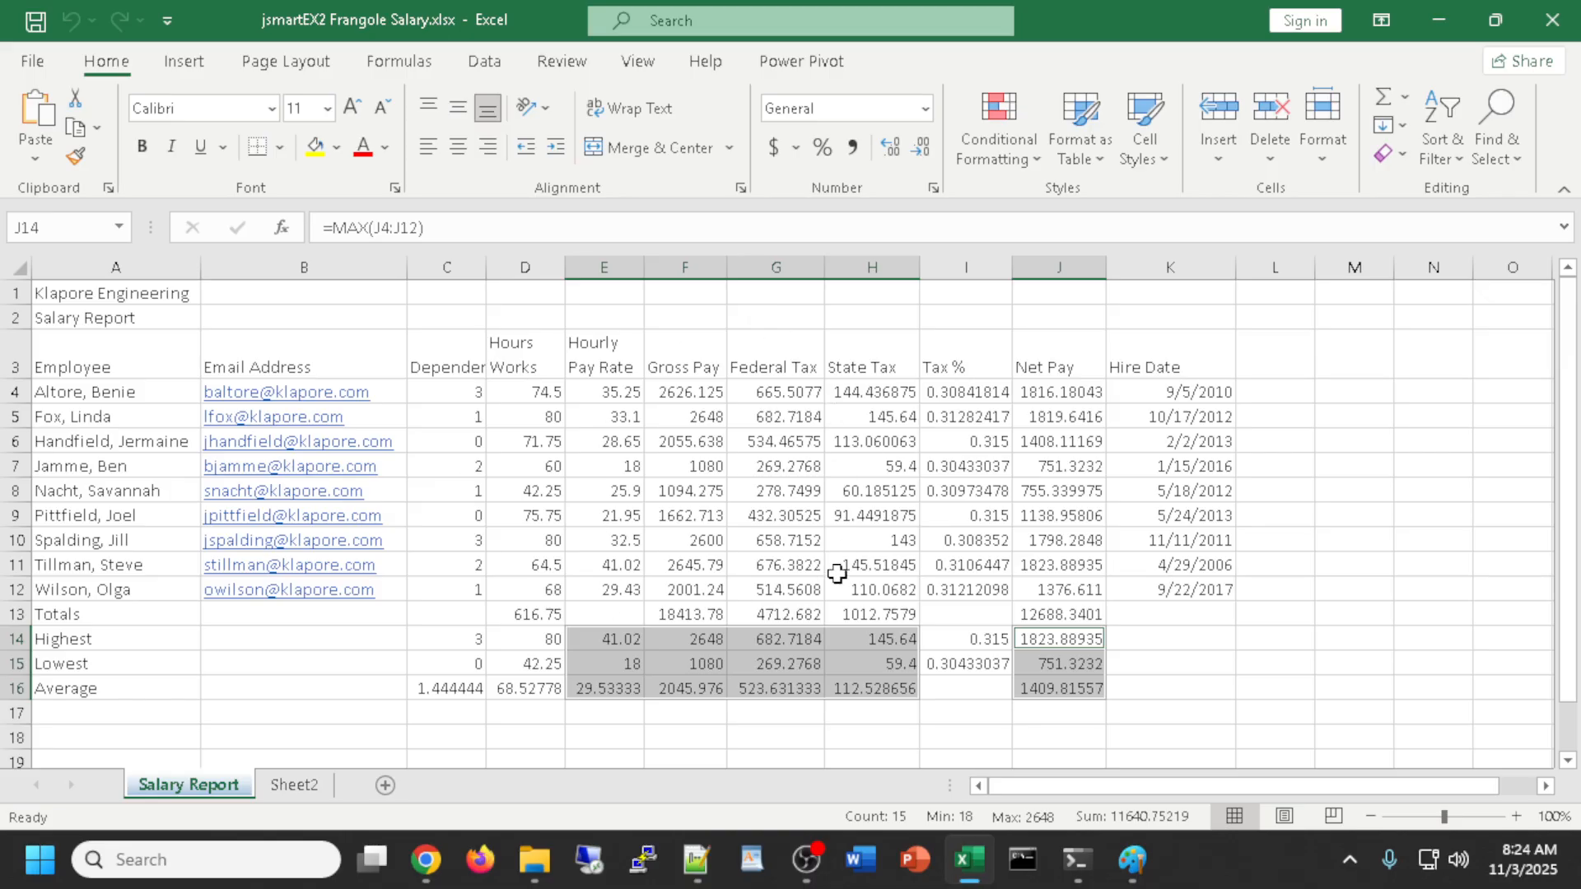
# Show the formulas in the Salary Report sheet, review them across the columns and restore the values view
pyautogui.hotkey('ctrl', '`')
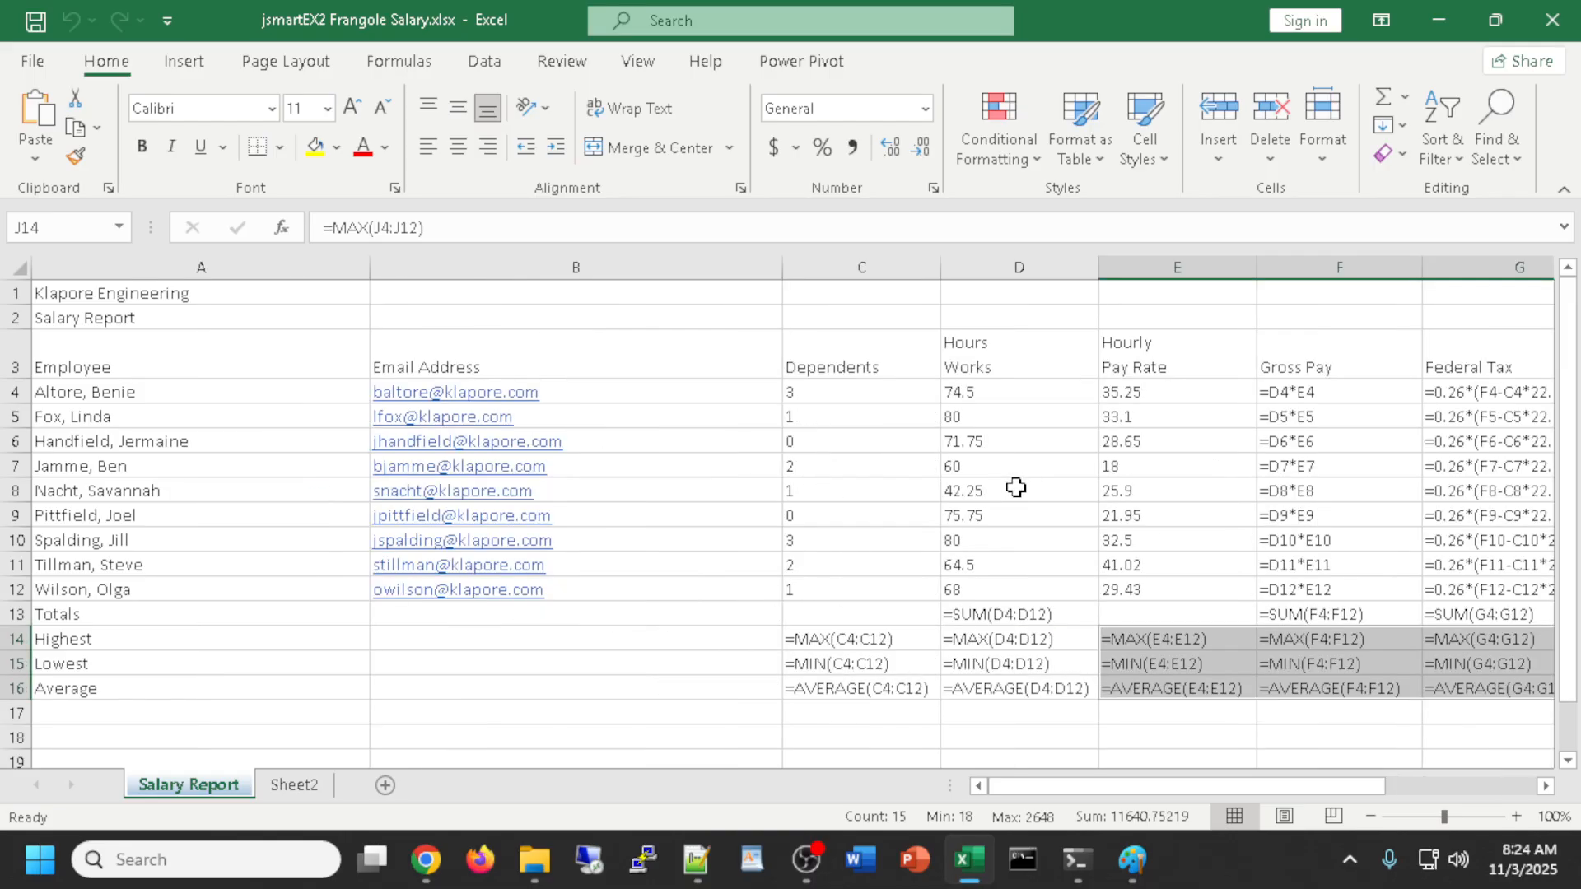
pyautogui.moveTo(1035, 787); pyautogui.dragTo(1075, 797)
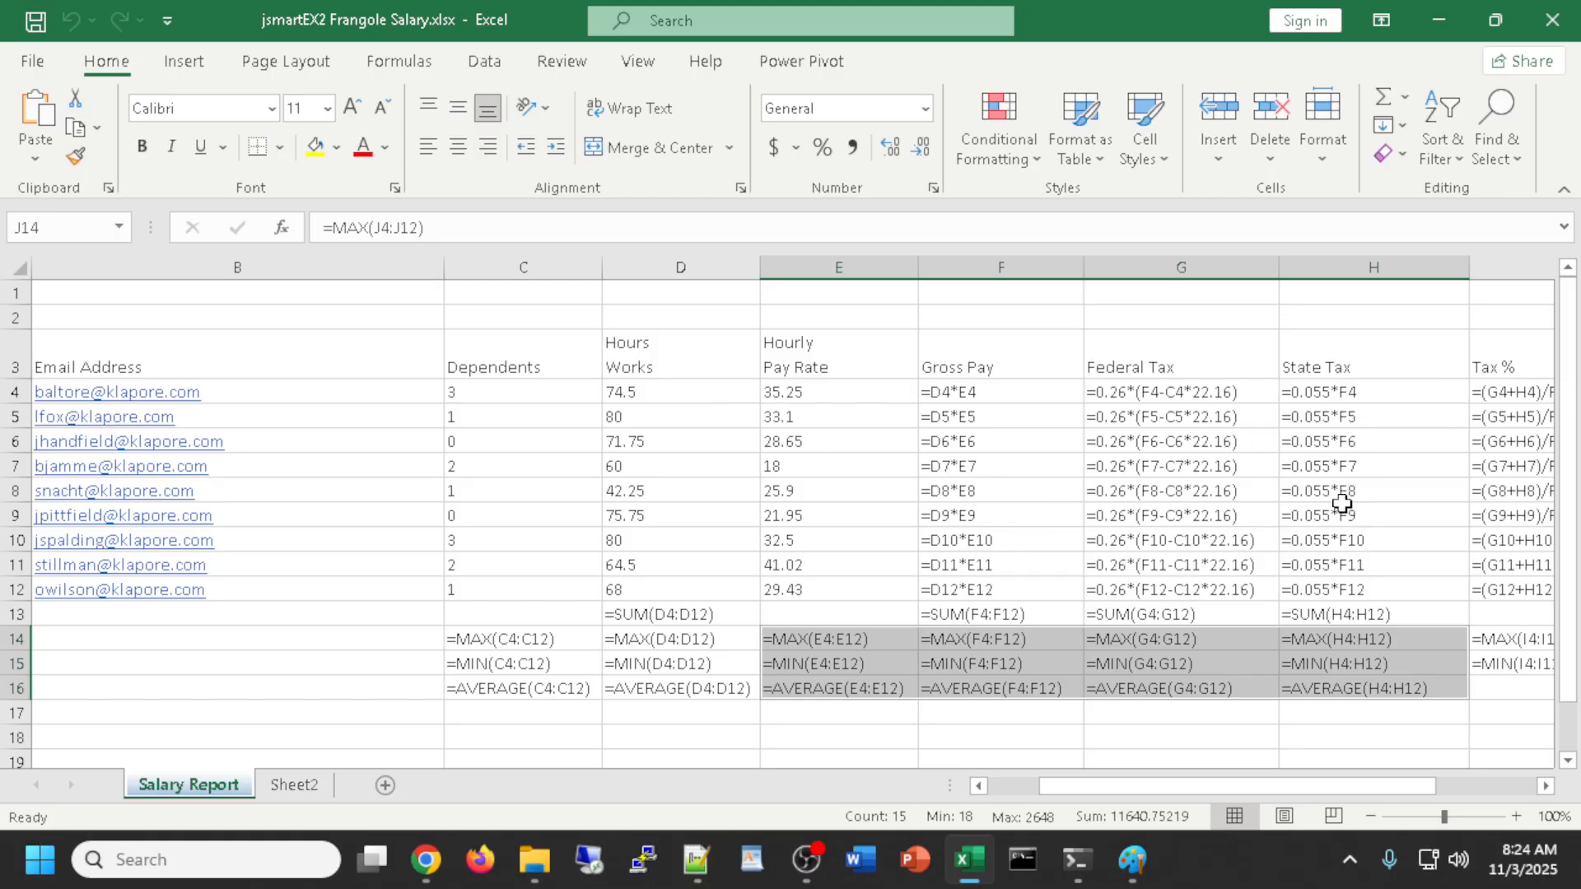
pyautogui.hotkey('ctrl', '`')
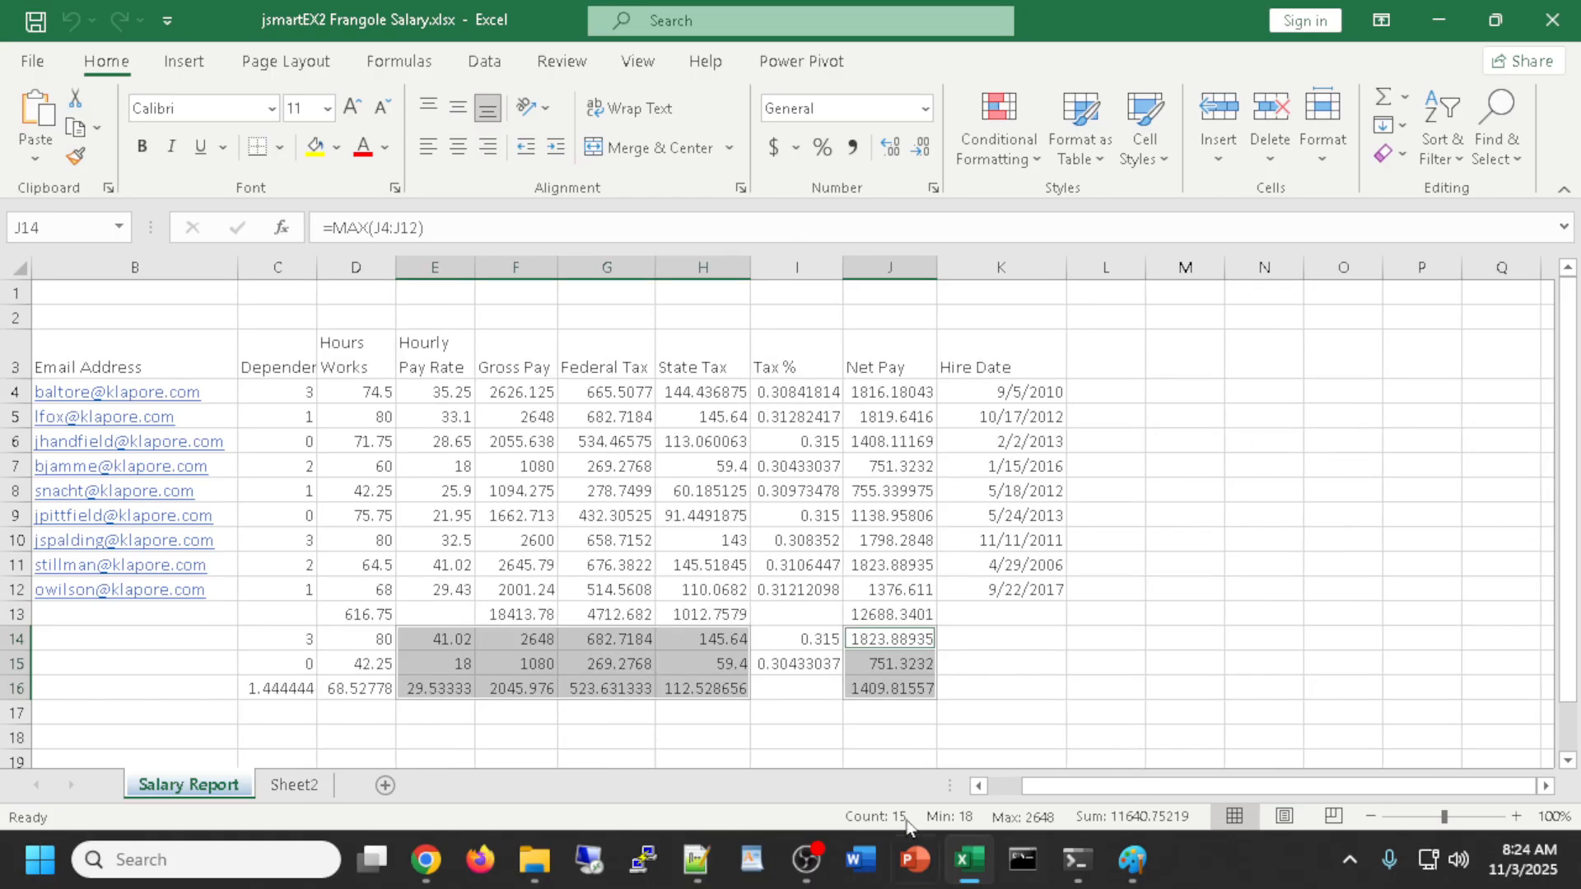
pyautogui.moveTo(1058, 788); pyautogui.dragTo(1009, 782)
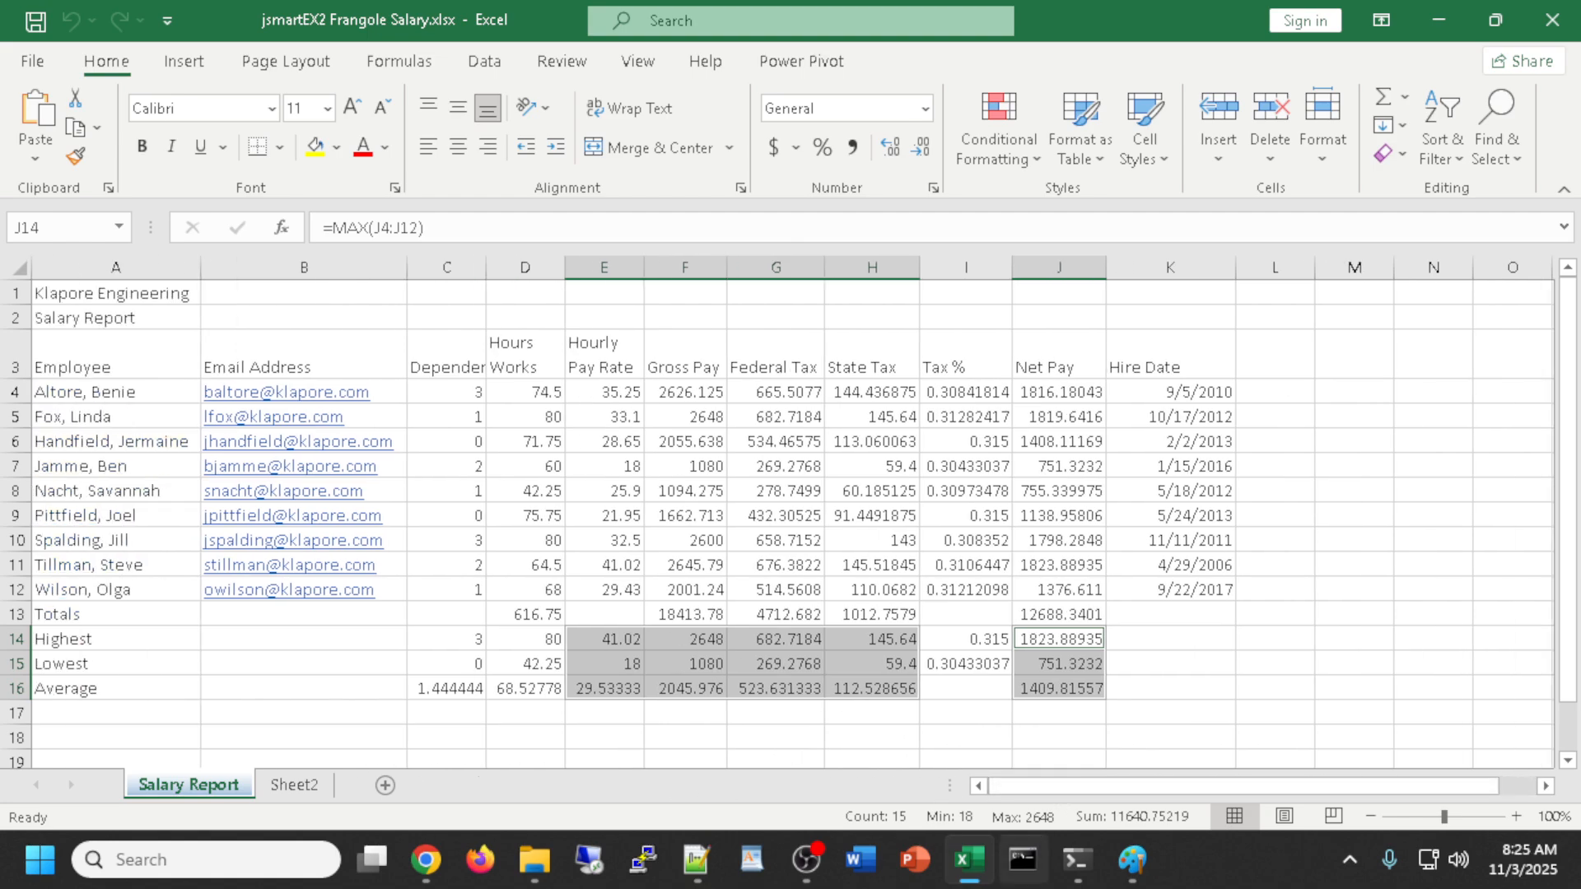
# Switch to the reference picture of the formatted worksheet (Figure 2–29) to study the target formatting
pyautogui.hotkey('alt', 'Tab')
pyautogui.hotkey('alt', 'Tab')
pyautogui.hotkey('alt', 'Tab')
pyautogui.hotkey('alt', 'Tab')
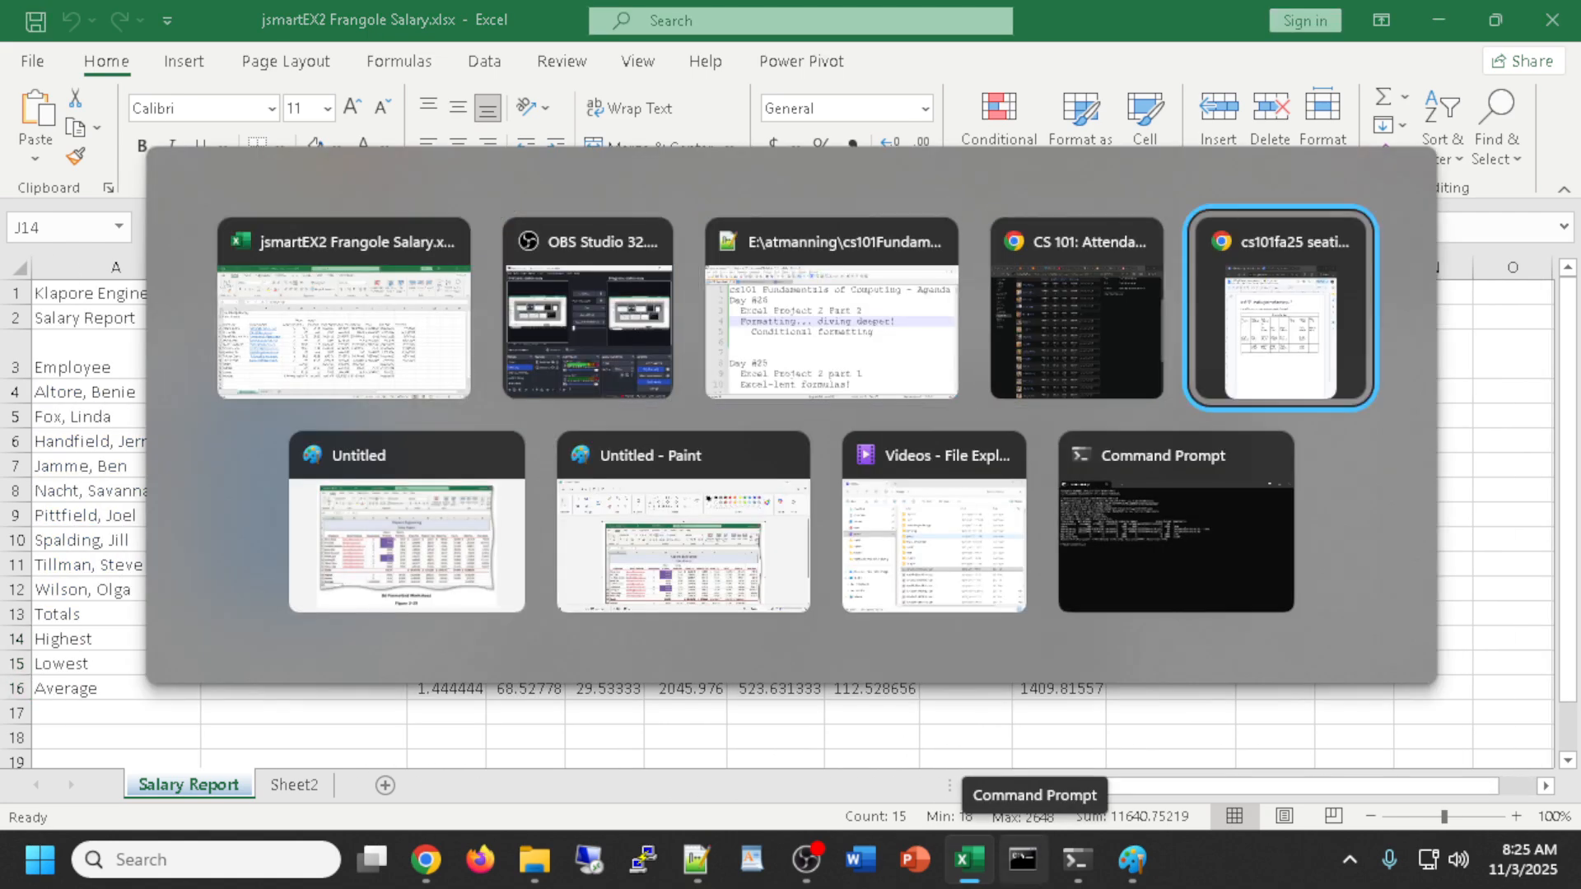
pyautogui.hotkey('alt', 'Tab')
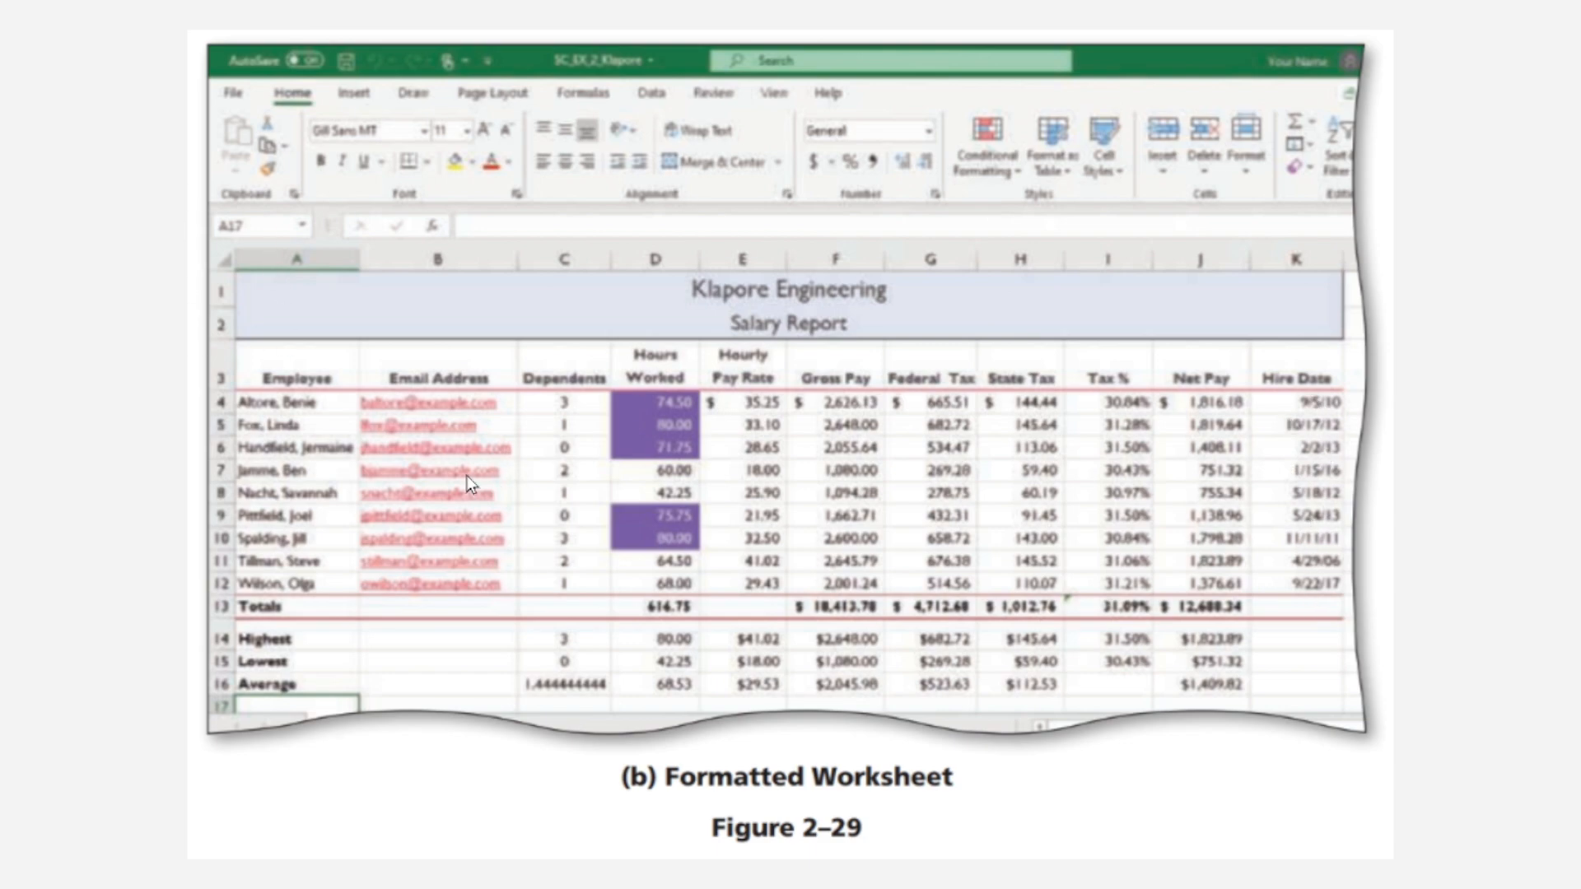
pyautogui.hotkey('alt', 'Tab')
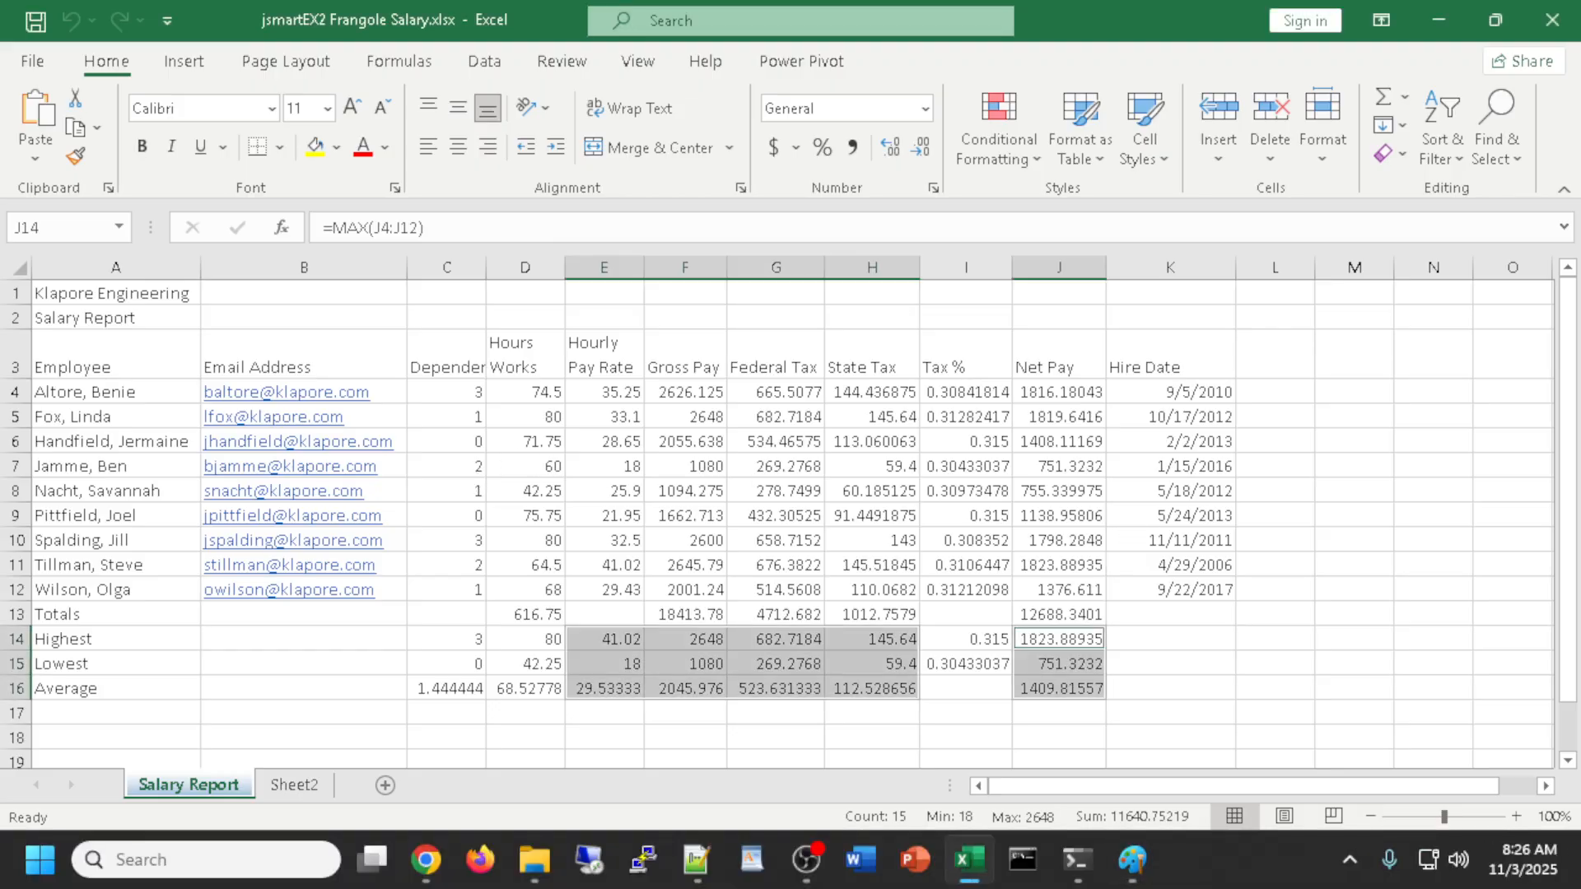
pyautogui.hotkey('alt', 'Tab')
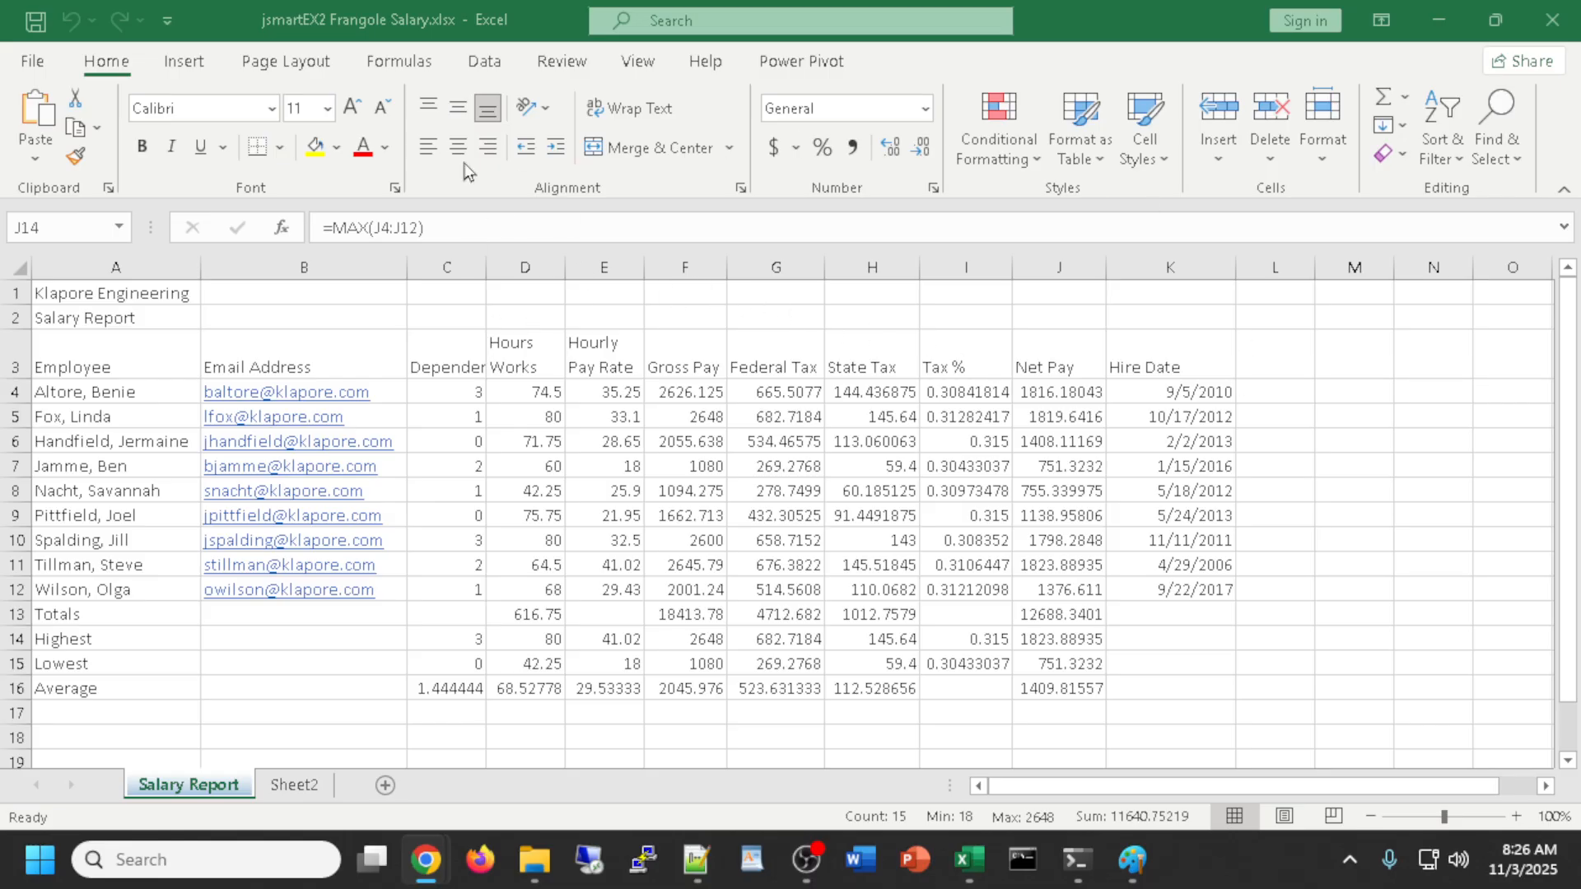
# Apply the Gallery theme to the salary workbook
pyautogui.click(262, 62)
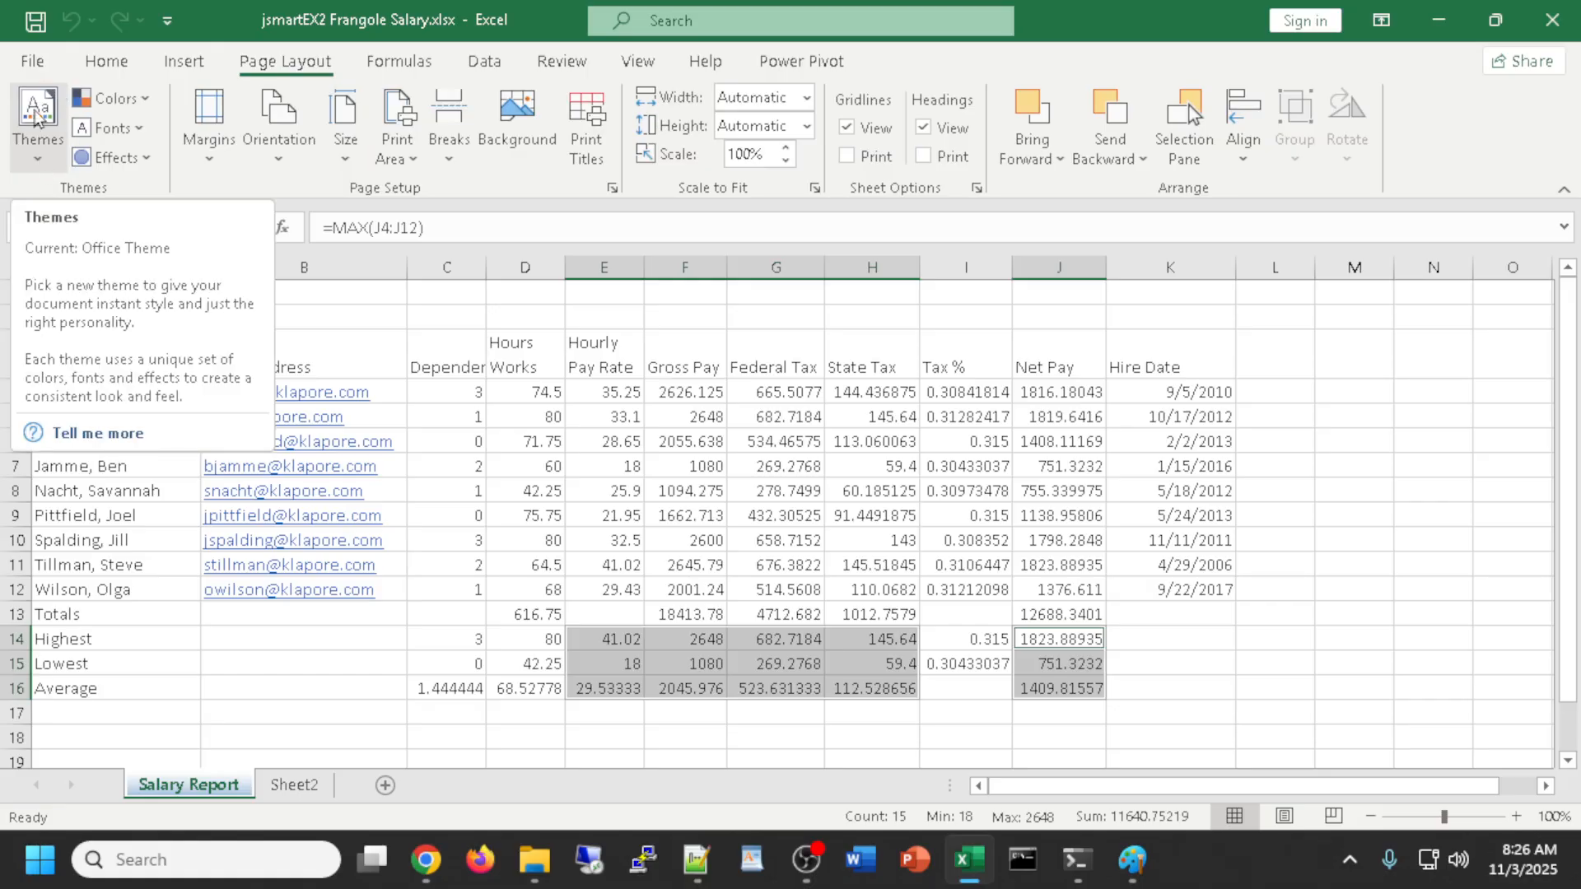
pyautogui.click(37, 163)
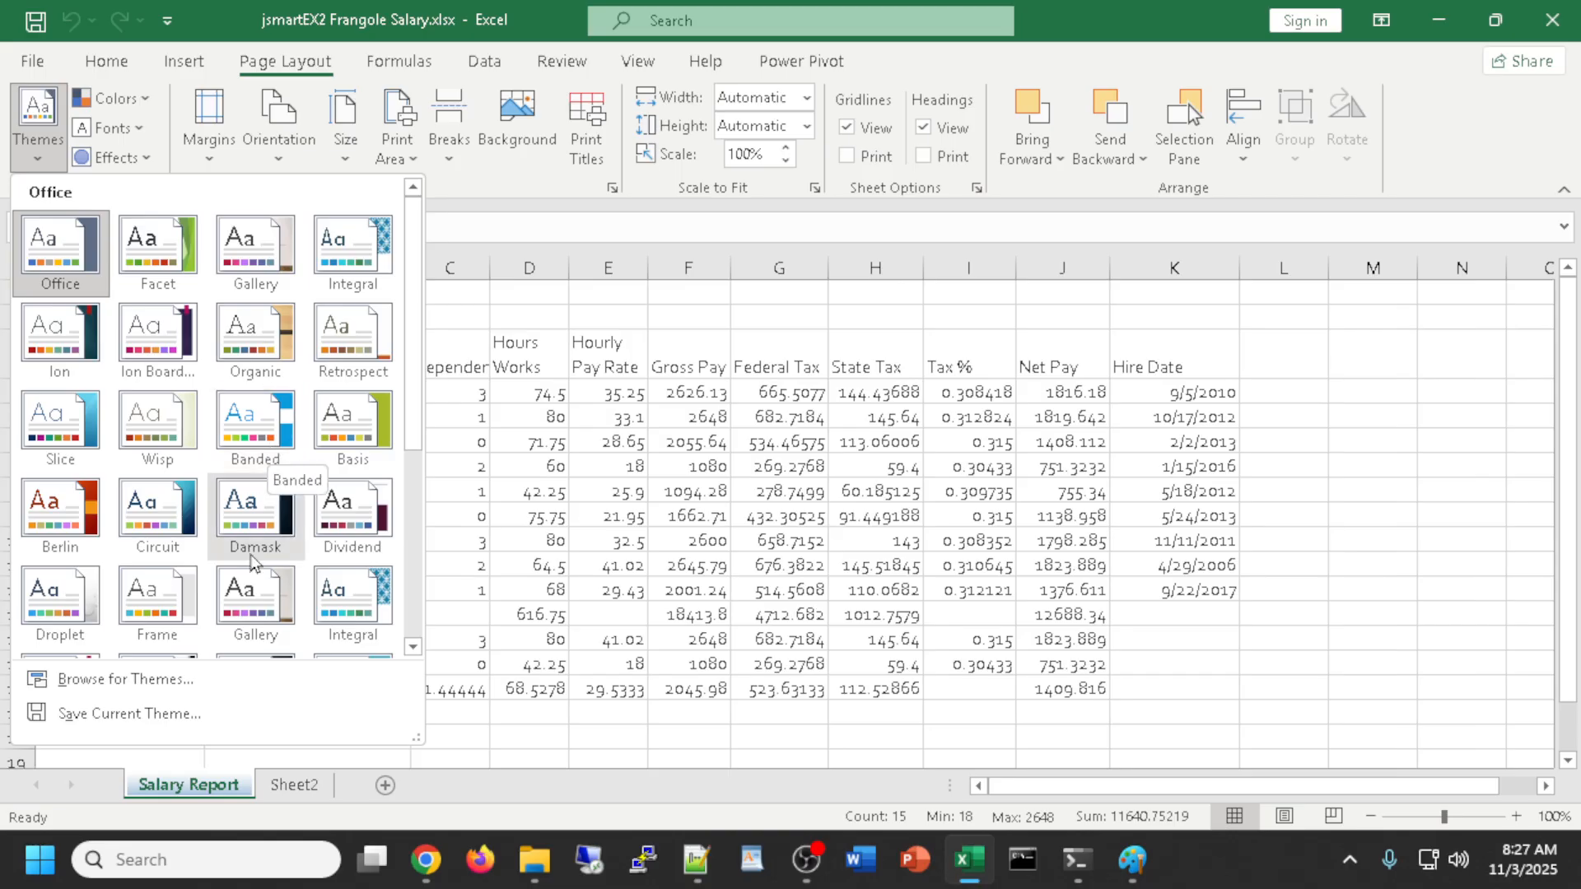
pyautogui.click(251, 603)
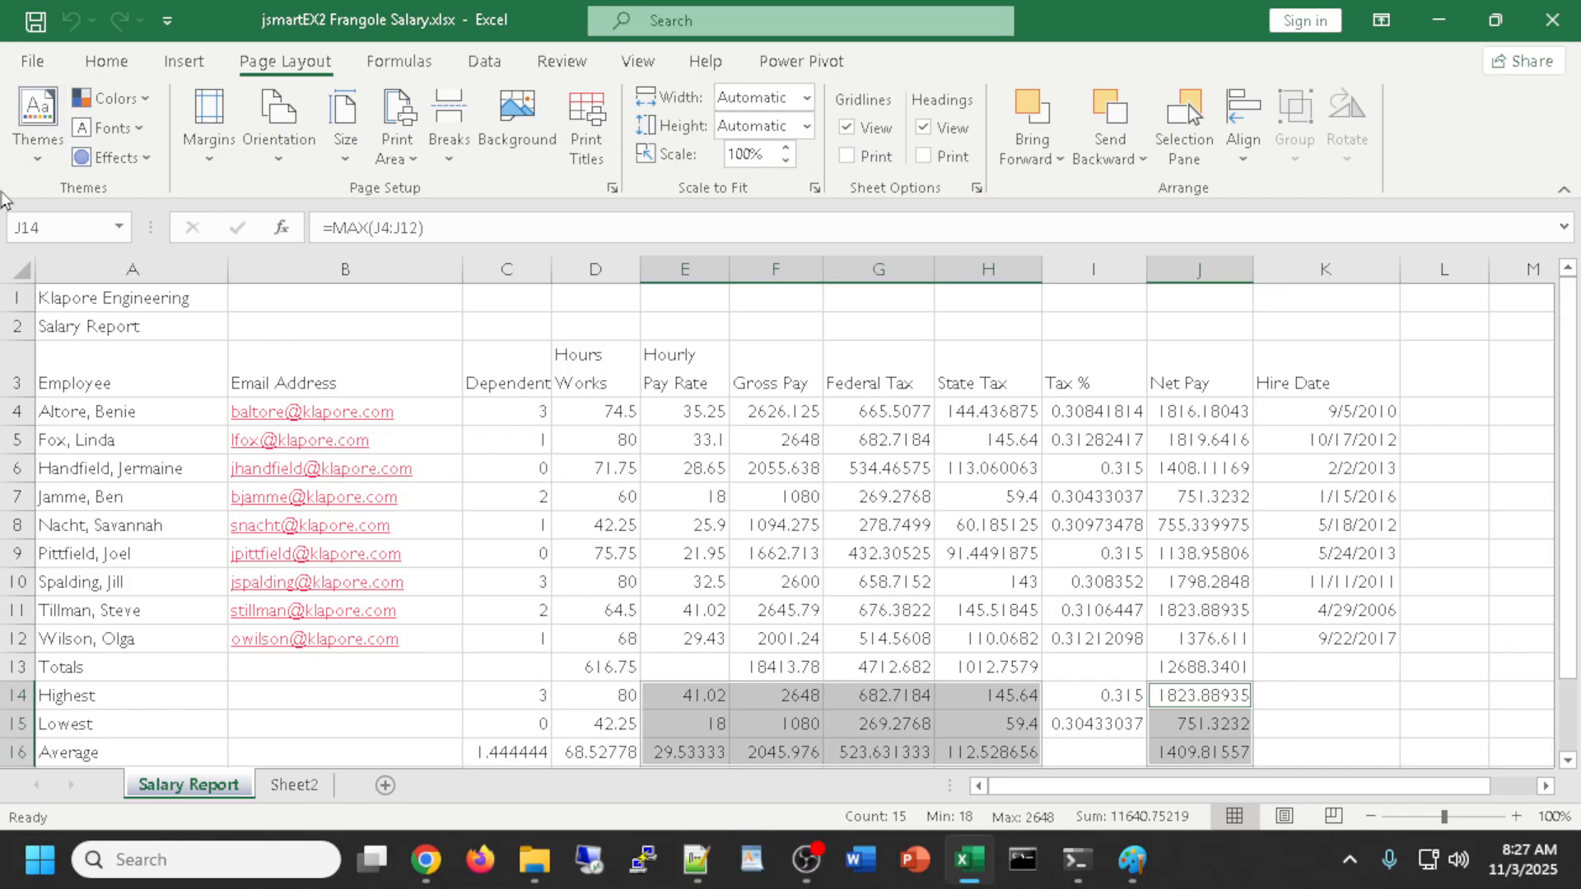
# Look through the available theme color sets and the list of workbook themes
pyautogui.click(113, 99)
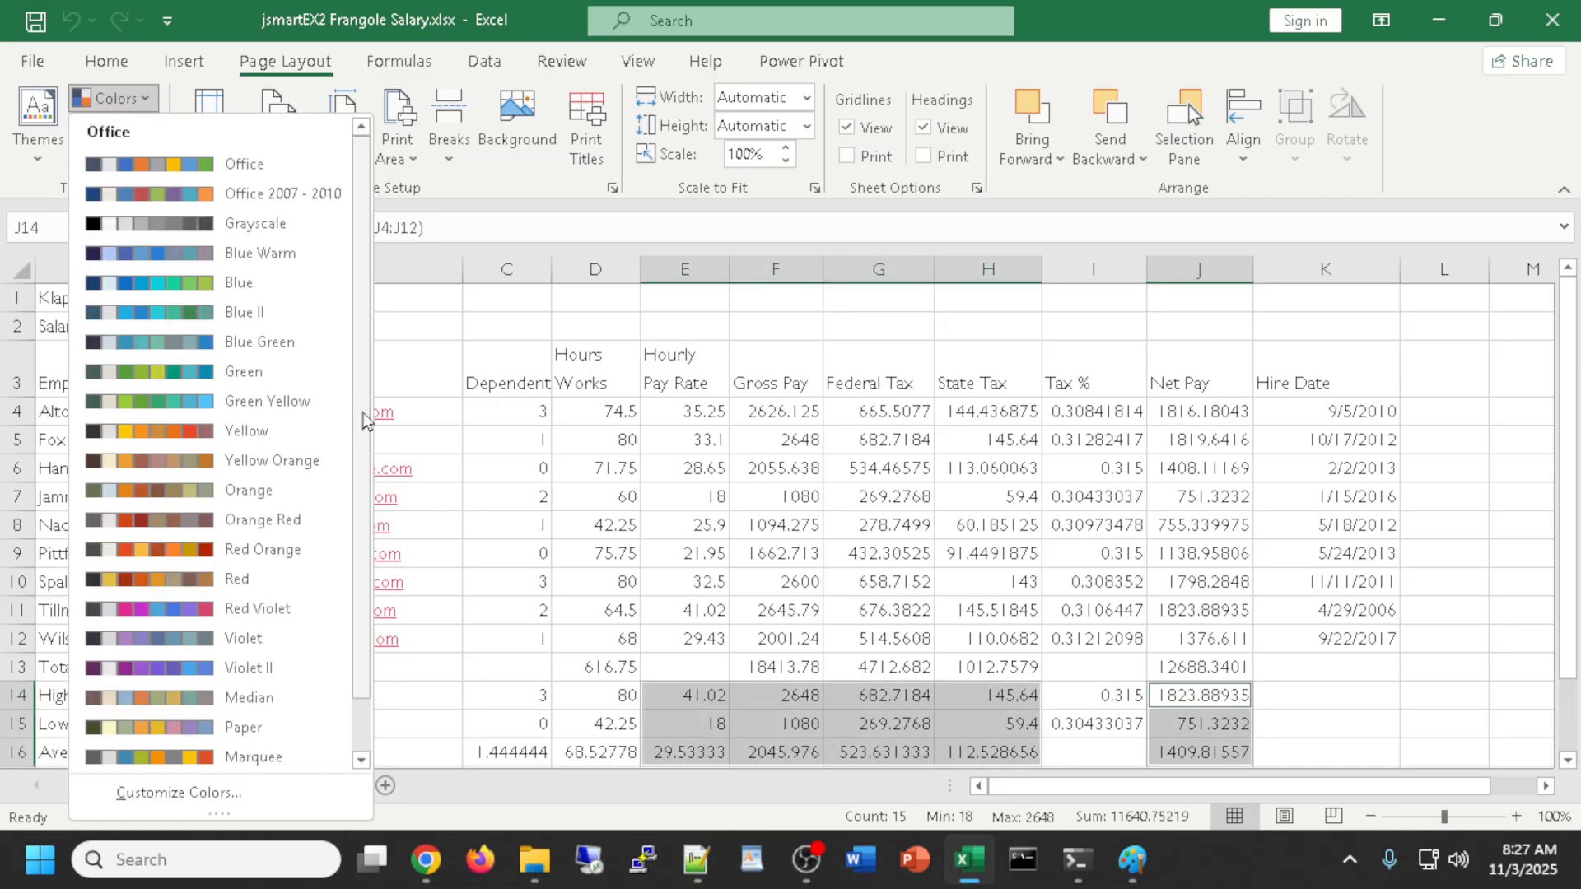
pyautogui.scroll(-2, 369, 504)
pyautogui.scroll(2, 375, 466)
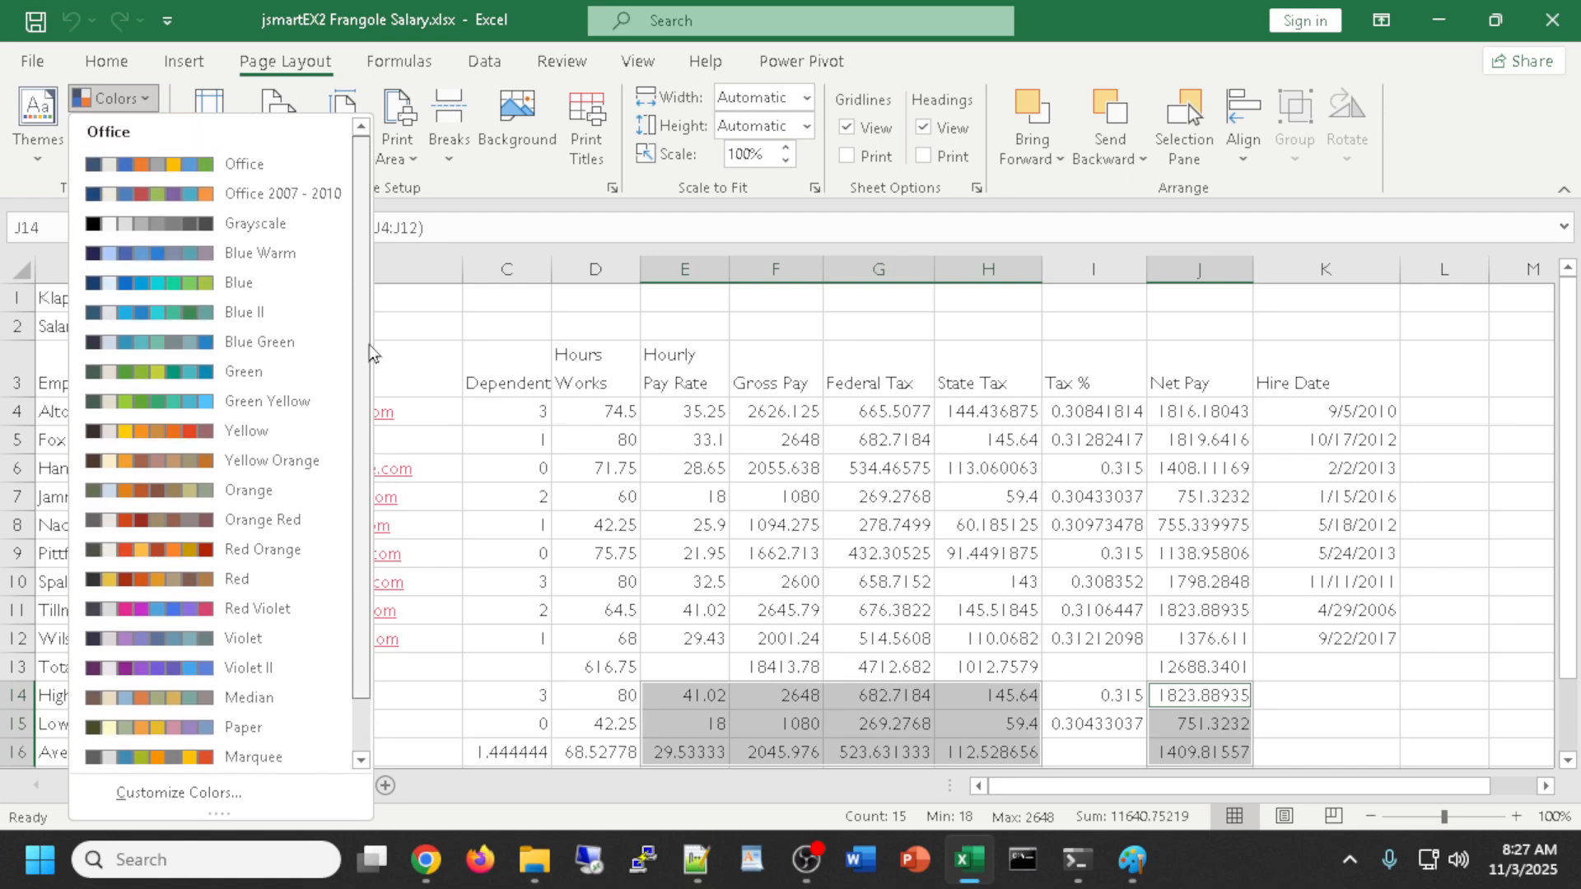
pyautogui.scroll(-2, 366, 329)
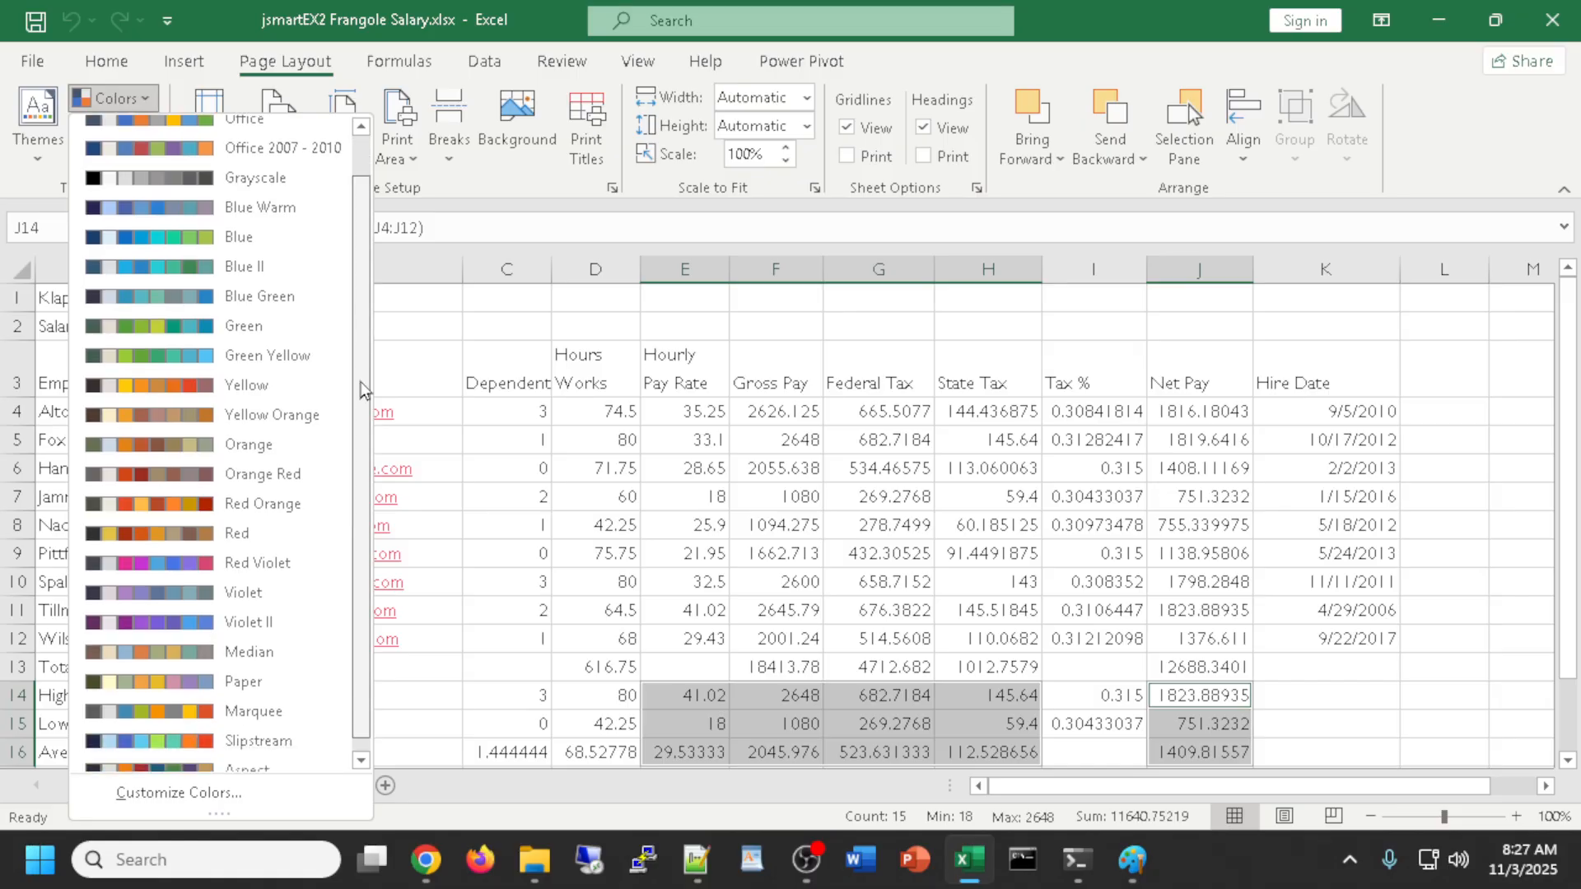
pyautogui.scroll(2, 371, 337)
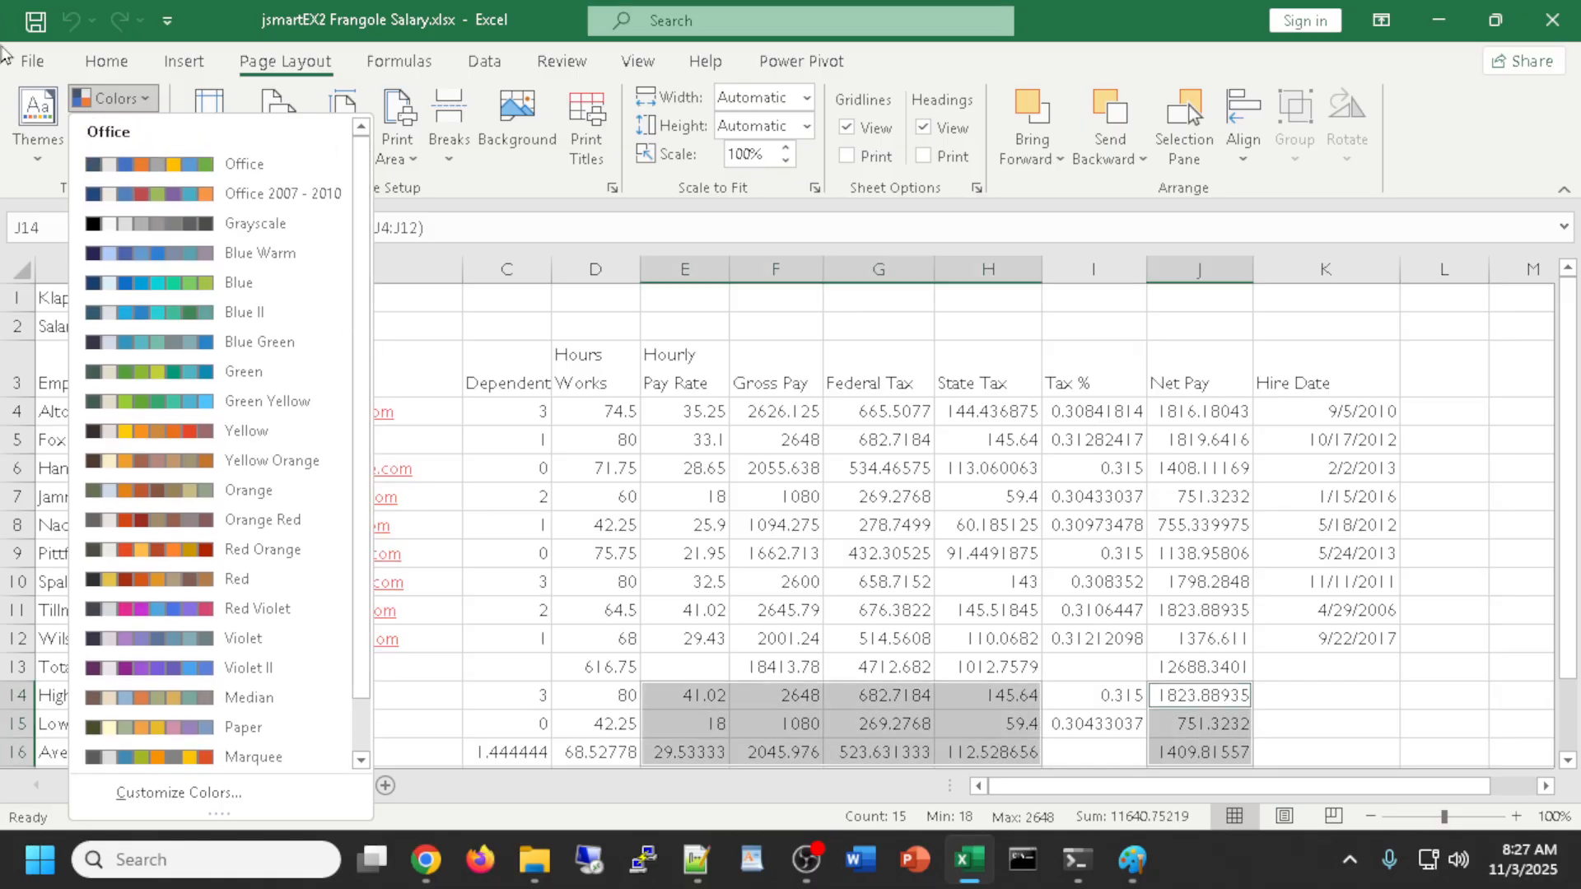
pyautogui.click(38, 149)
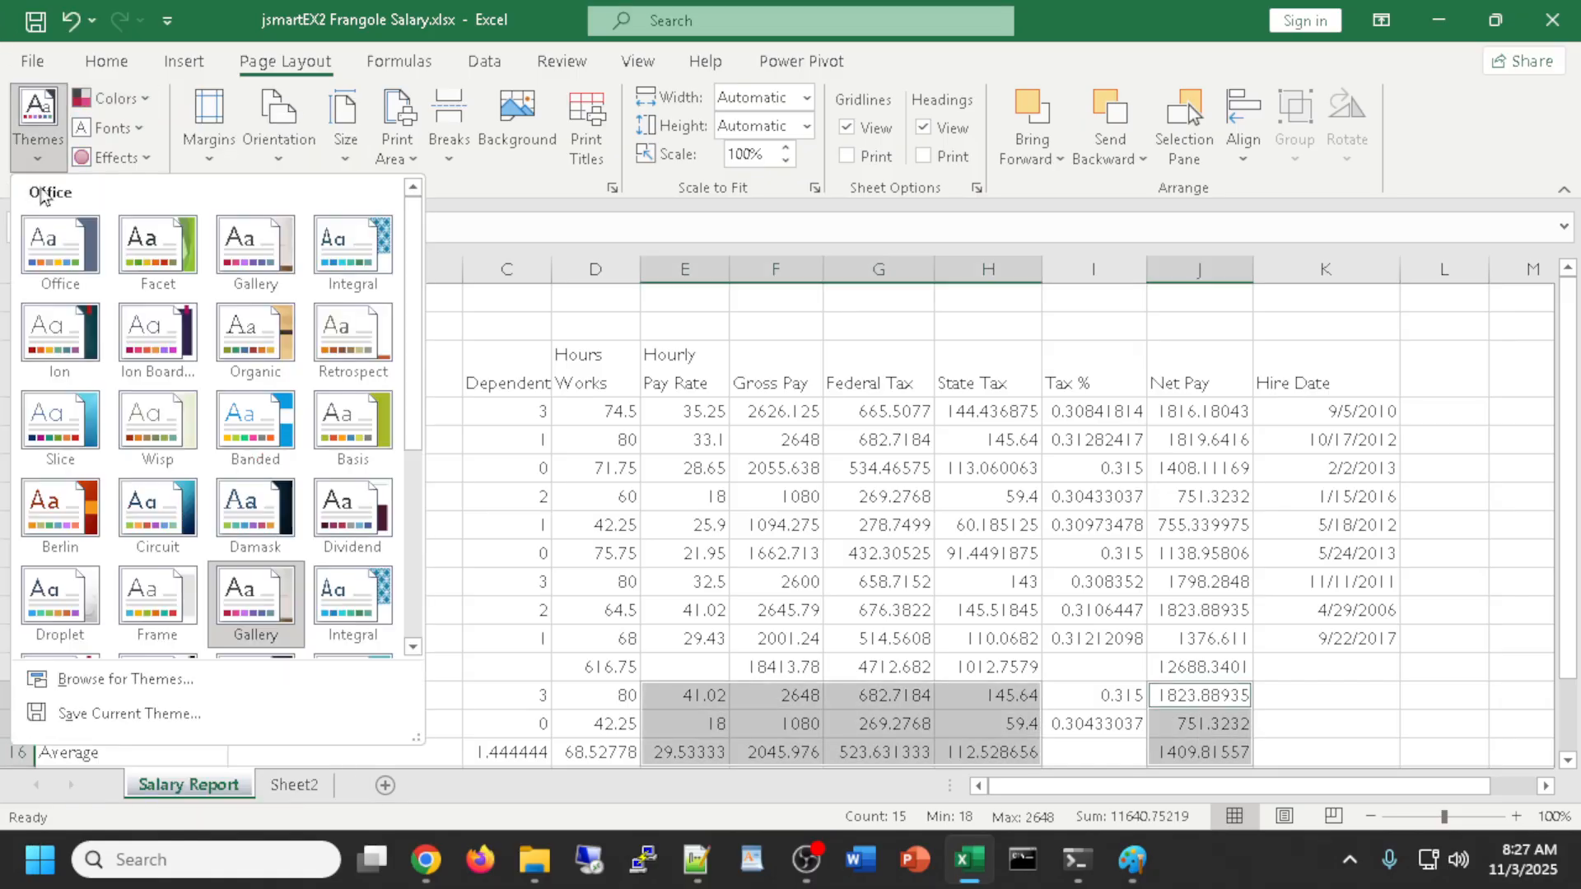
pyautogui.click(304, 68)
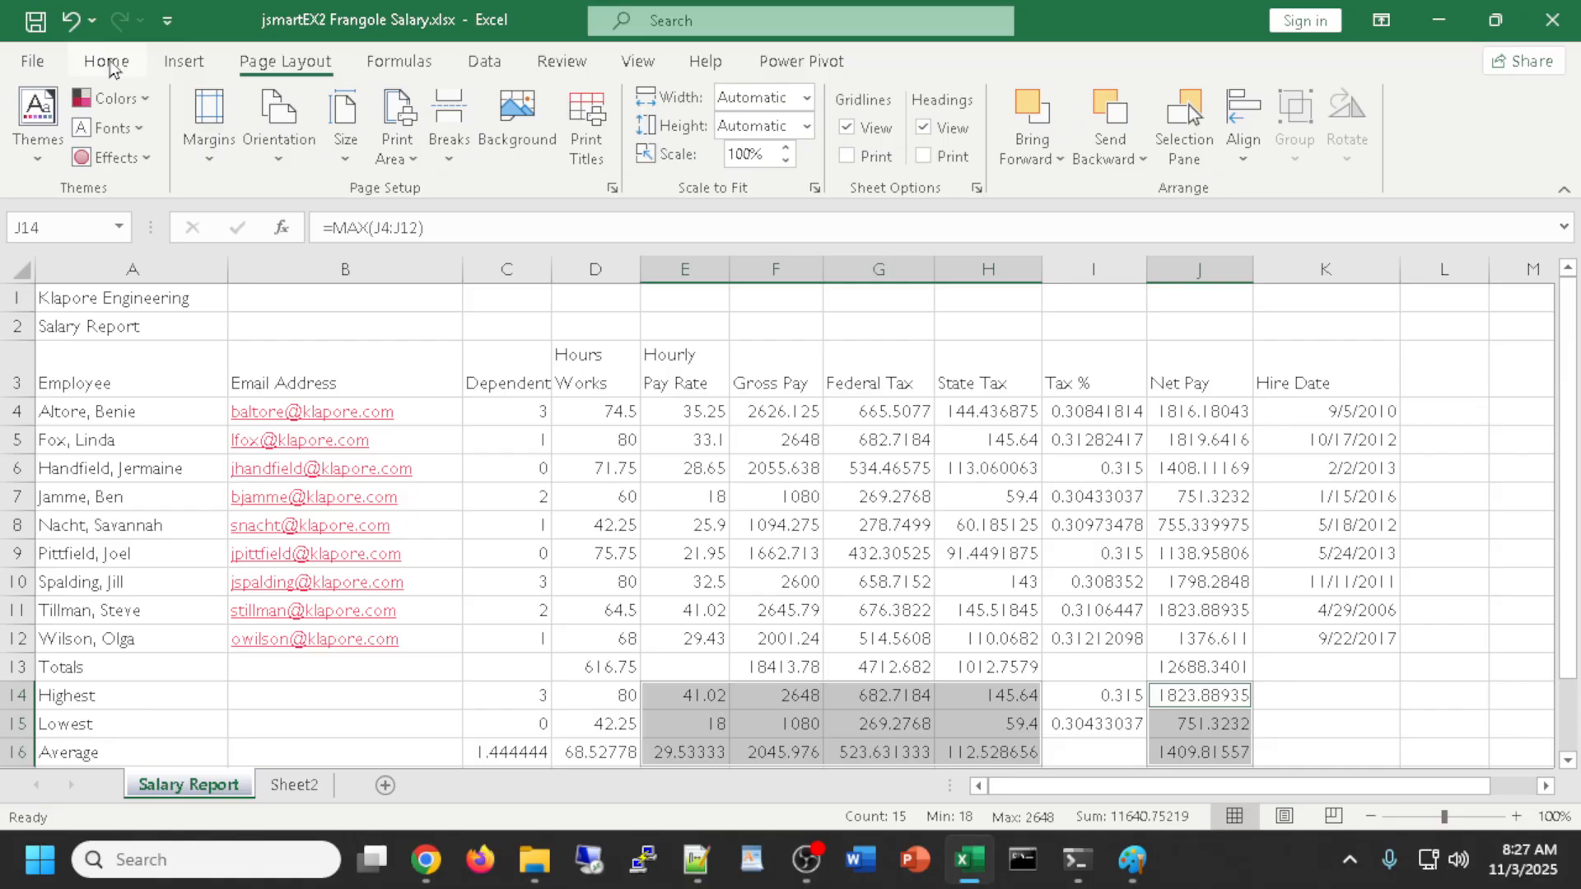
pyautogui.click(109, 63)
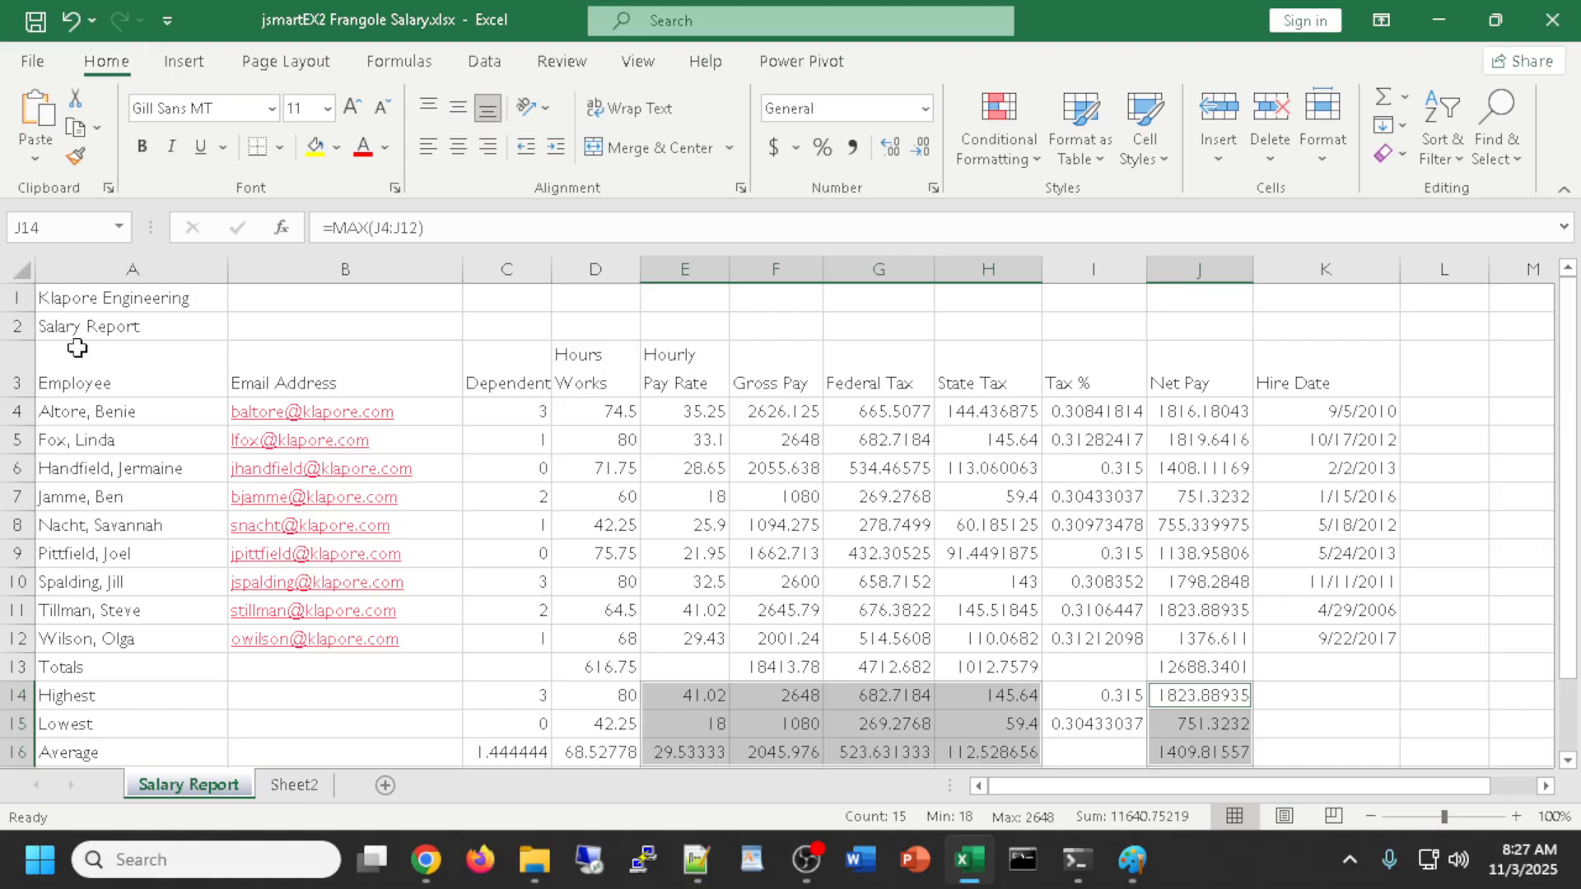
pyautogui.moveTo(74, 298); pyautogui.dragTo(982, 292)
pyautogui.moveTo(1176, 311); pyautogui.dragTo(1329, 295)
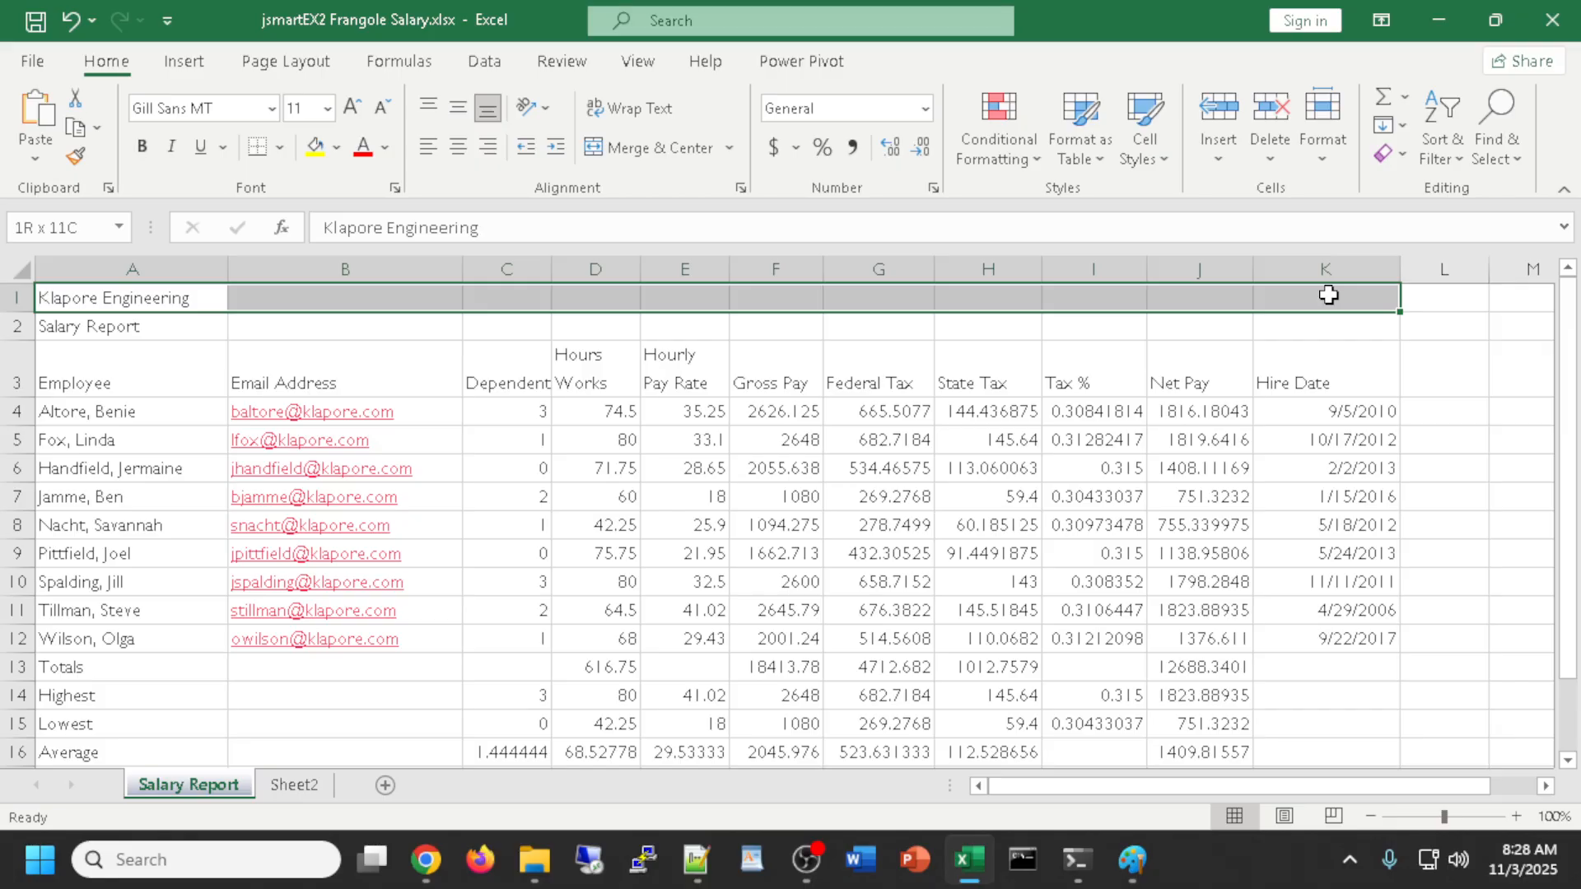
pyautogui.moveTo(1329, 295); pyautogui.dragTo(1328, 298)
pyautogui.hotkey('alt', 'Tab')
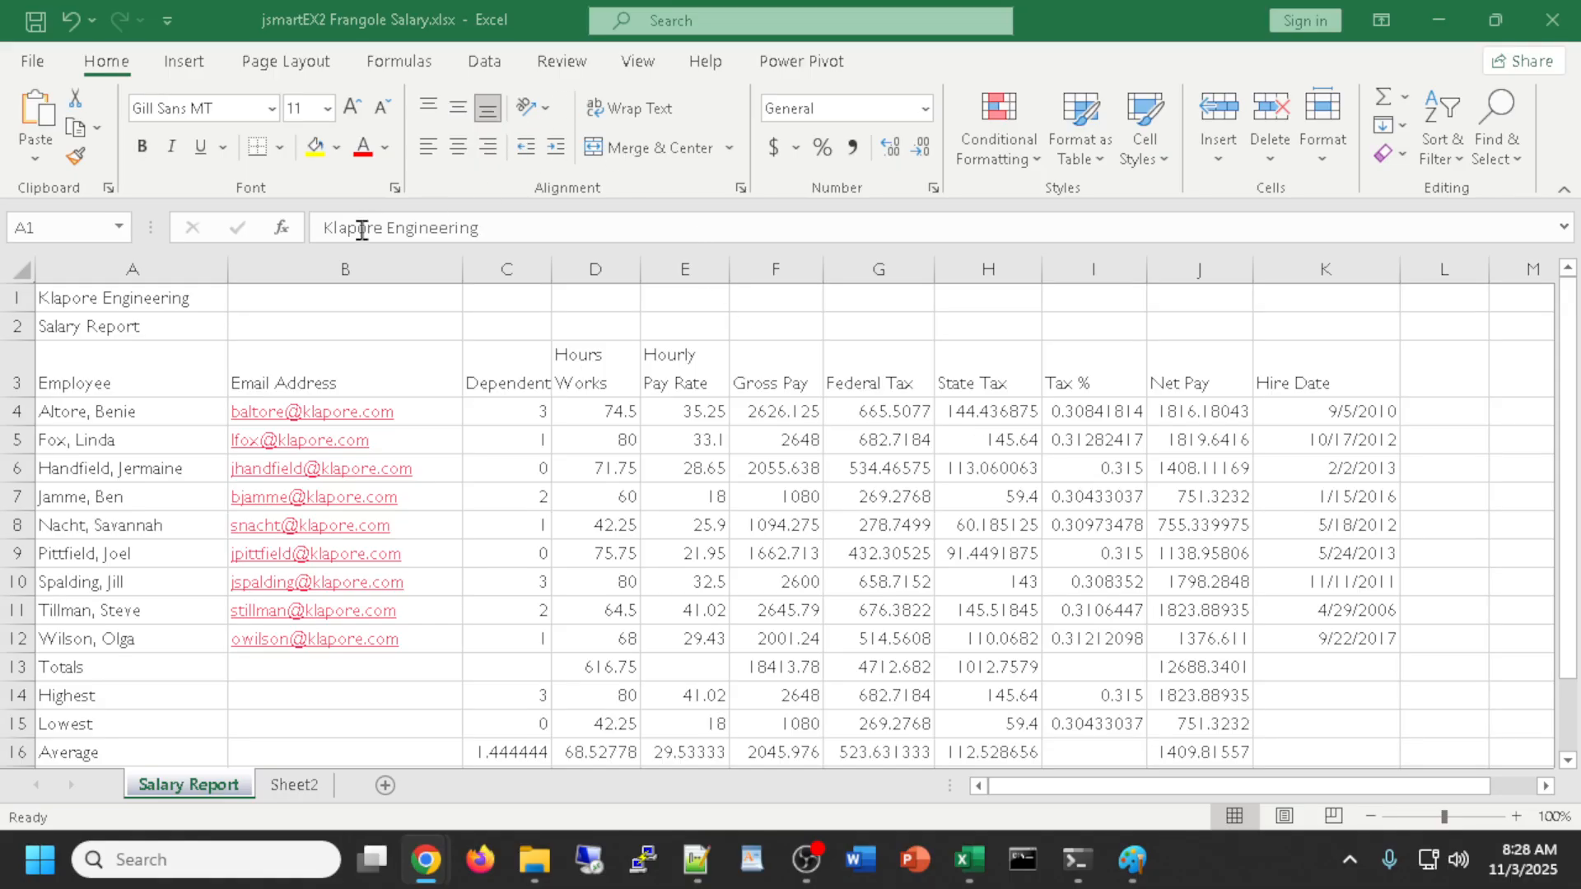
pyautogui.hotkey('alt', 'Tab')
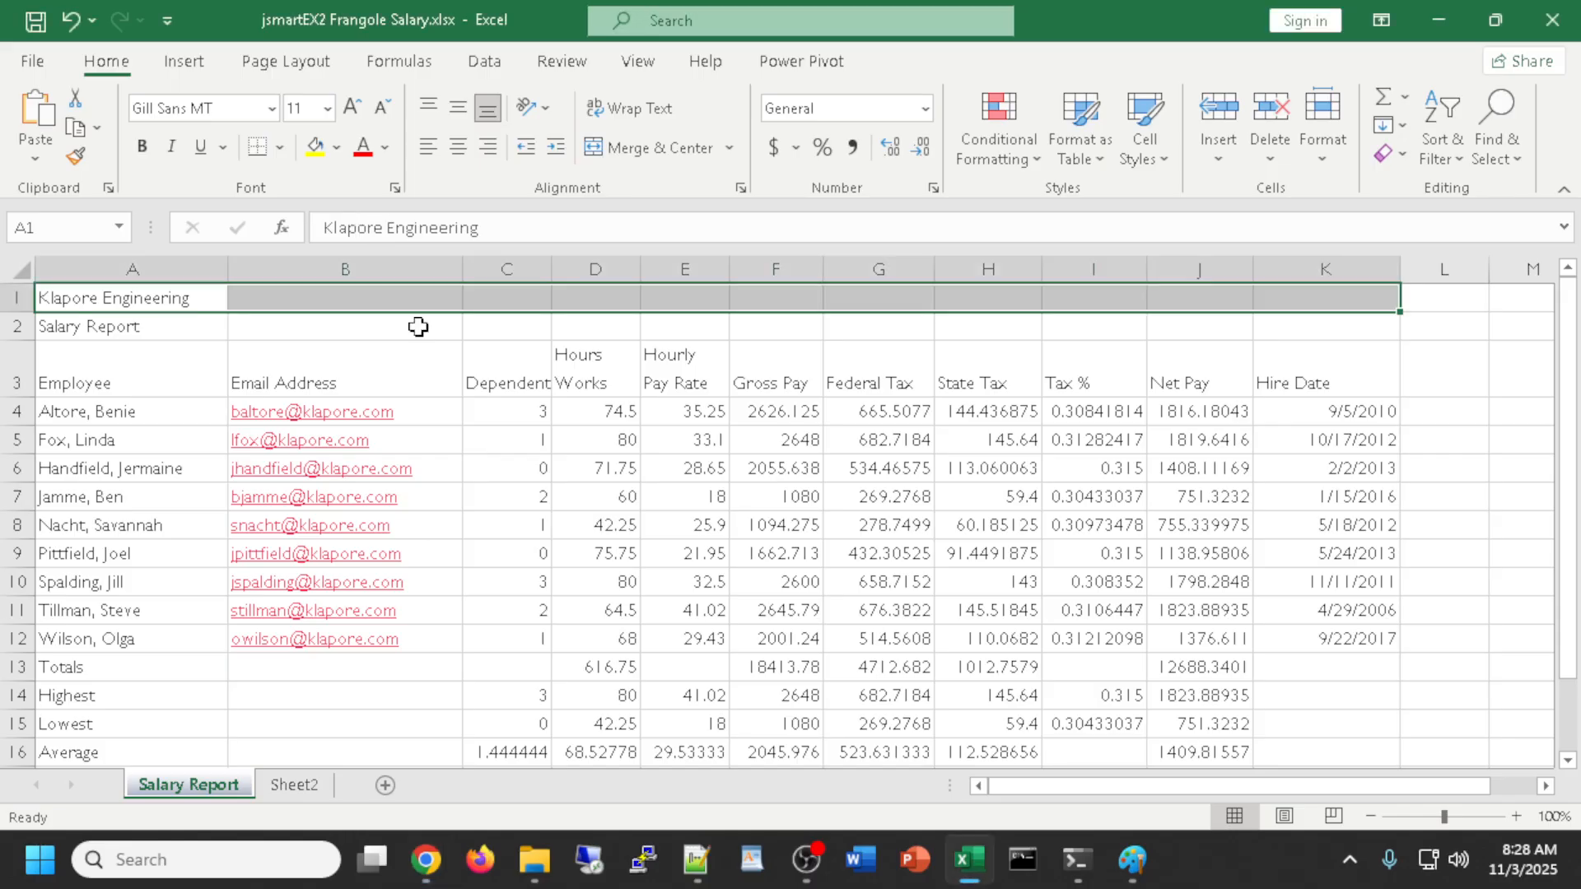
pyautogui.click(614, 147)
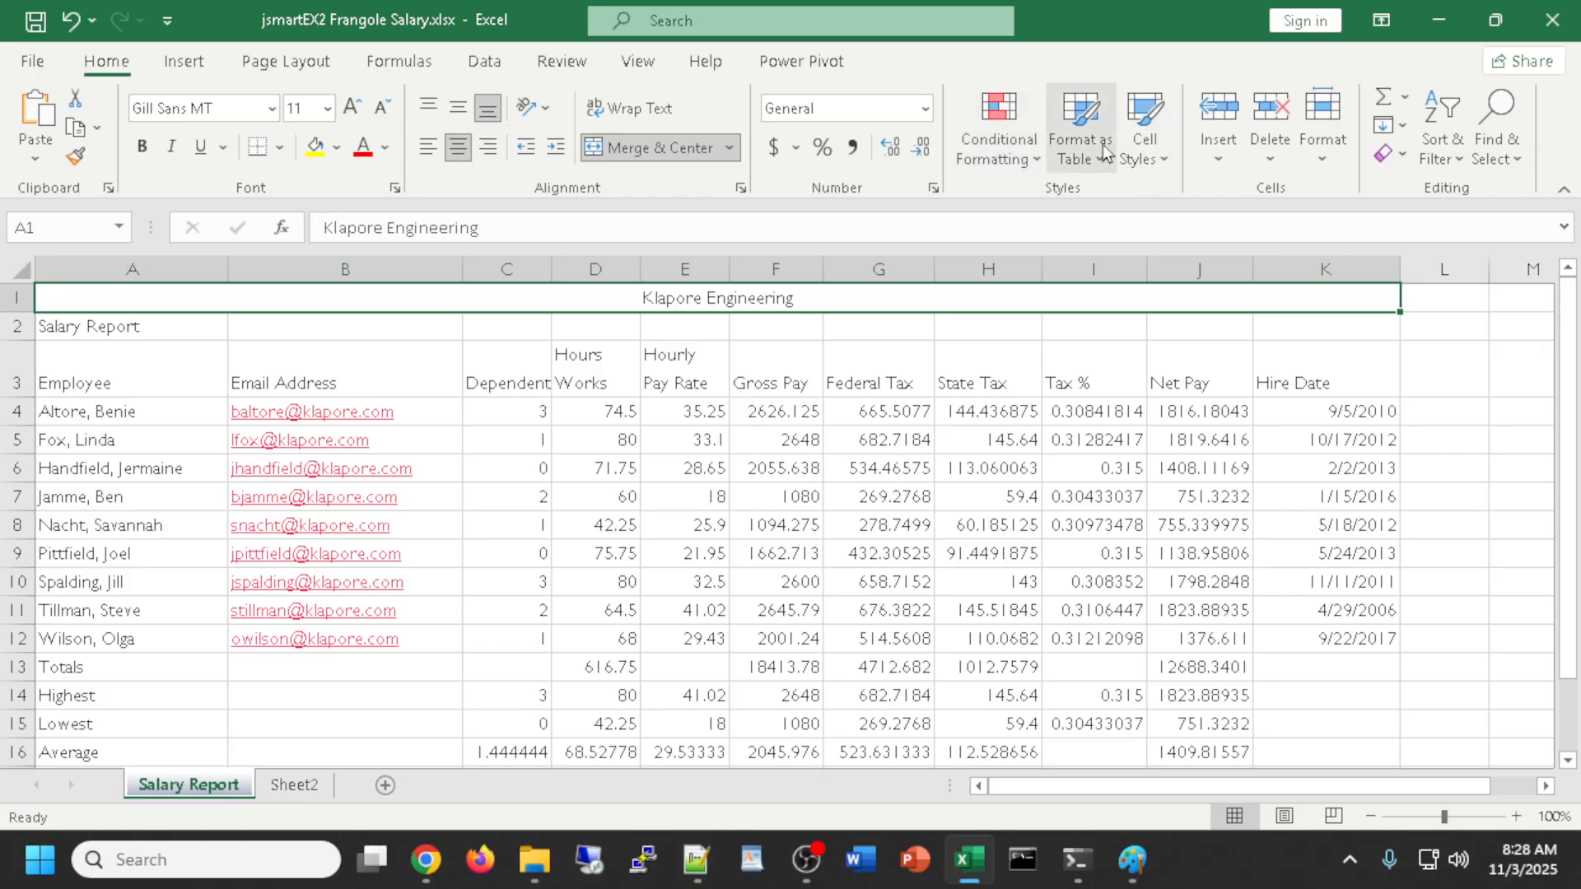
pyautogui.click(1145, 132)
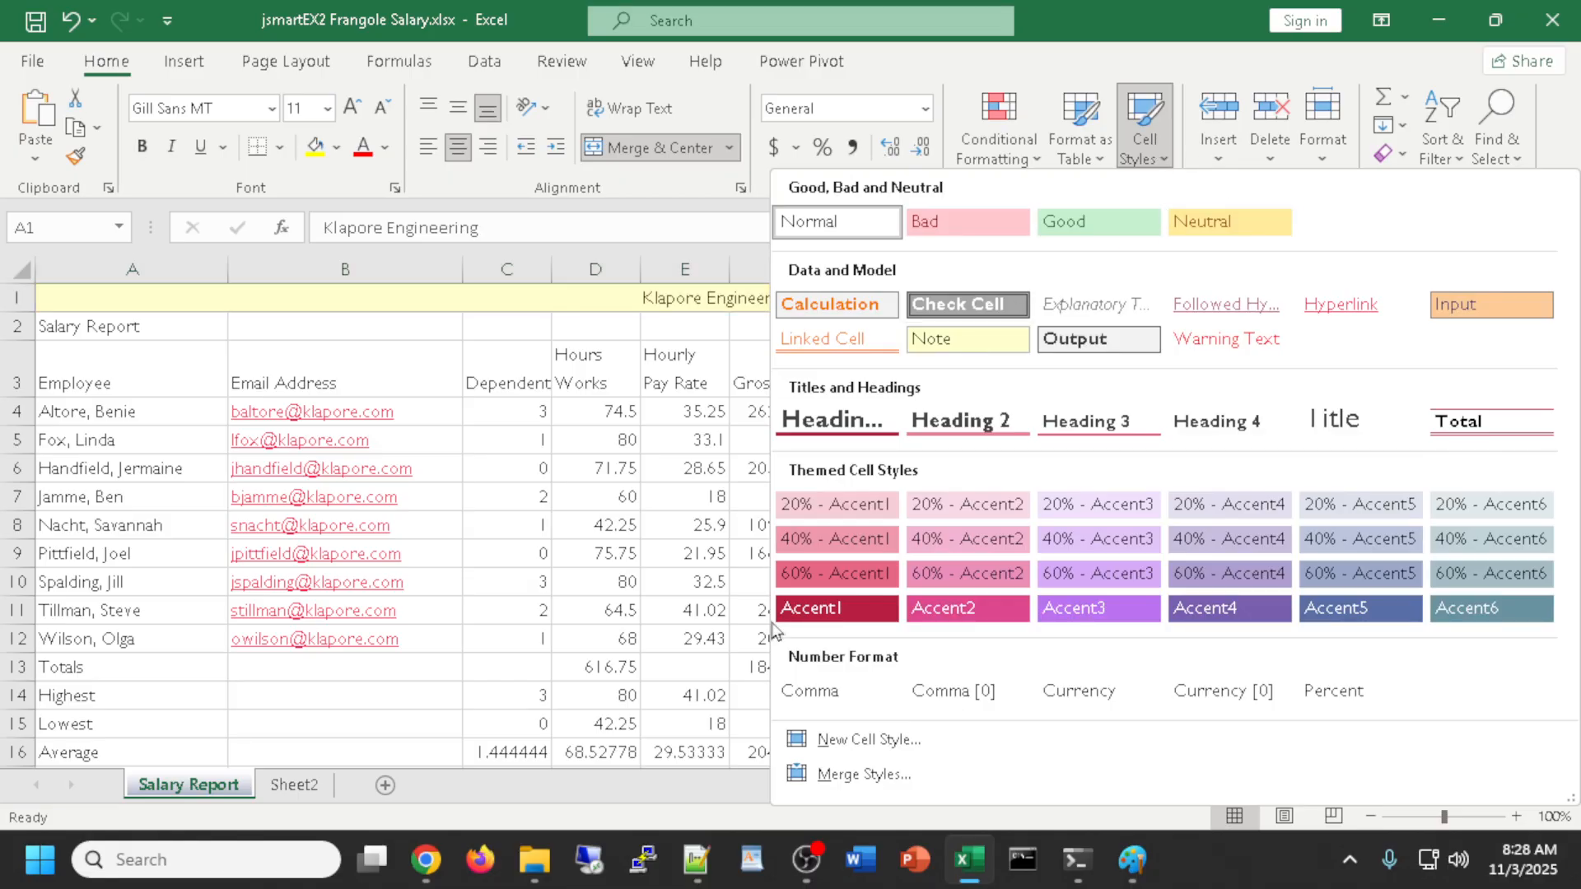
pyautogui.click(369, 517)
pyautogui.hotkey('ctrl', 'z')
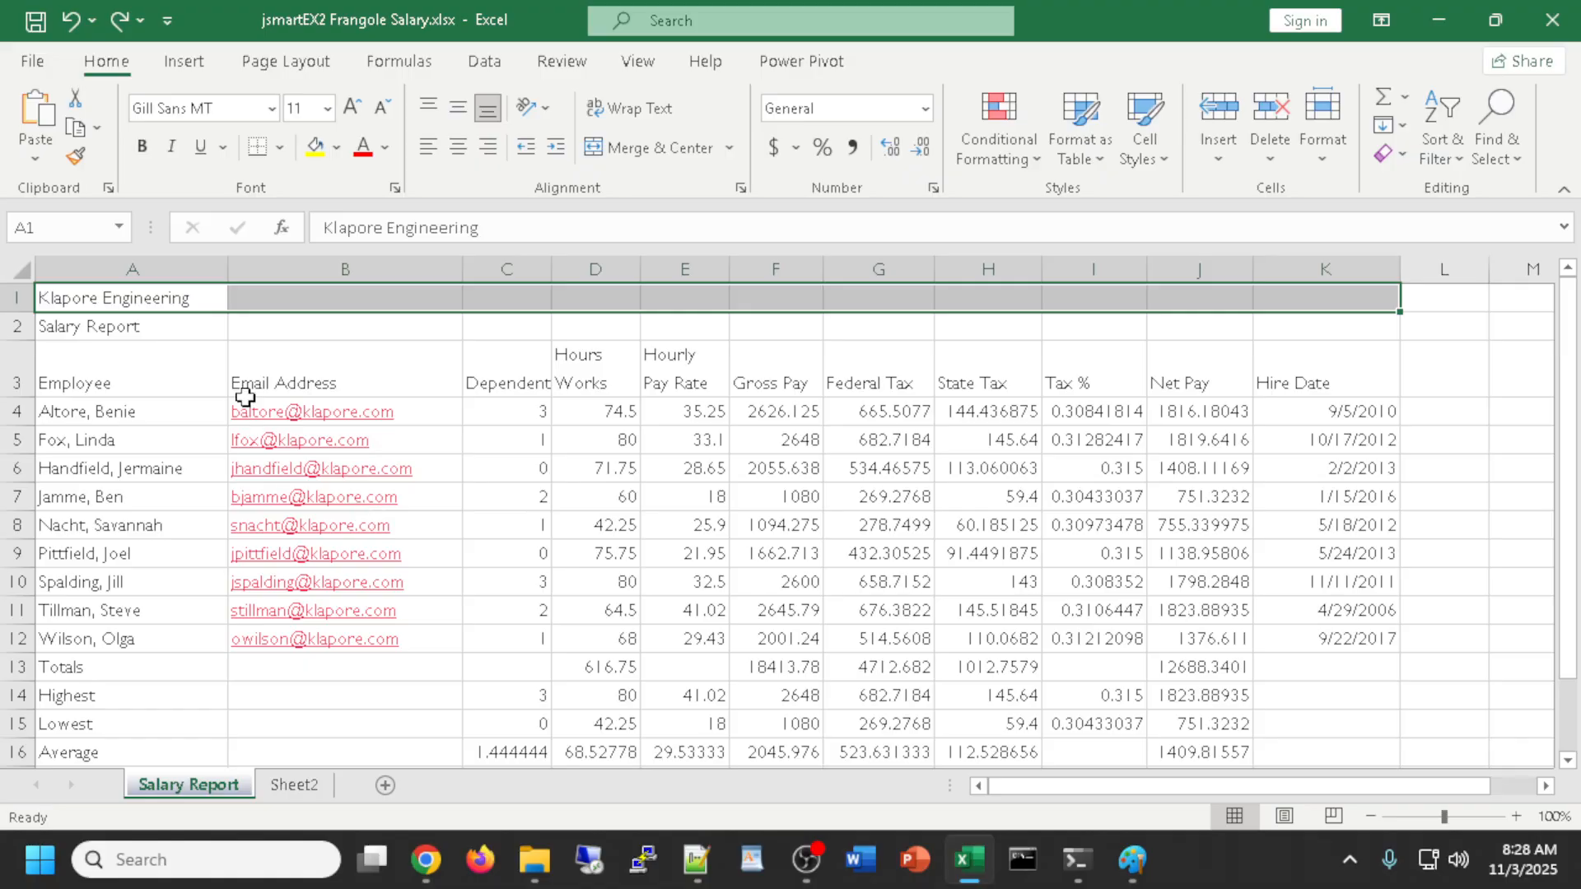
# Merge and center the Klapore Engineering heading across A1:K1 and give it the Title cell style
pyautogui.click(232, 331)
pyautogui.moveTo(165, 298); pyautogui.dragTo(1326, 300)
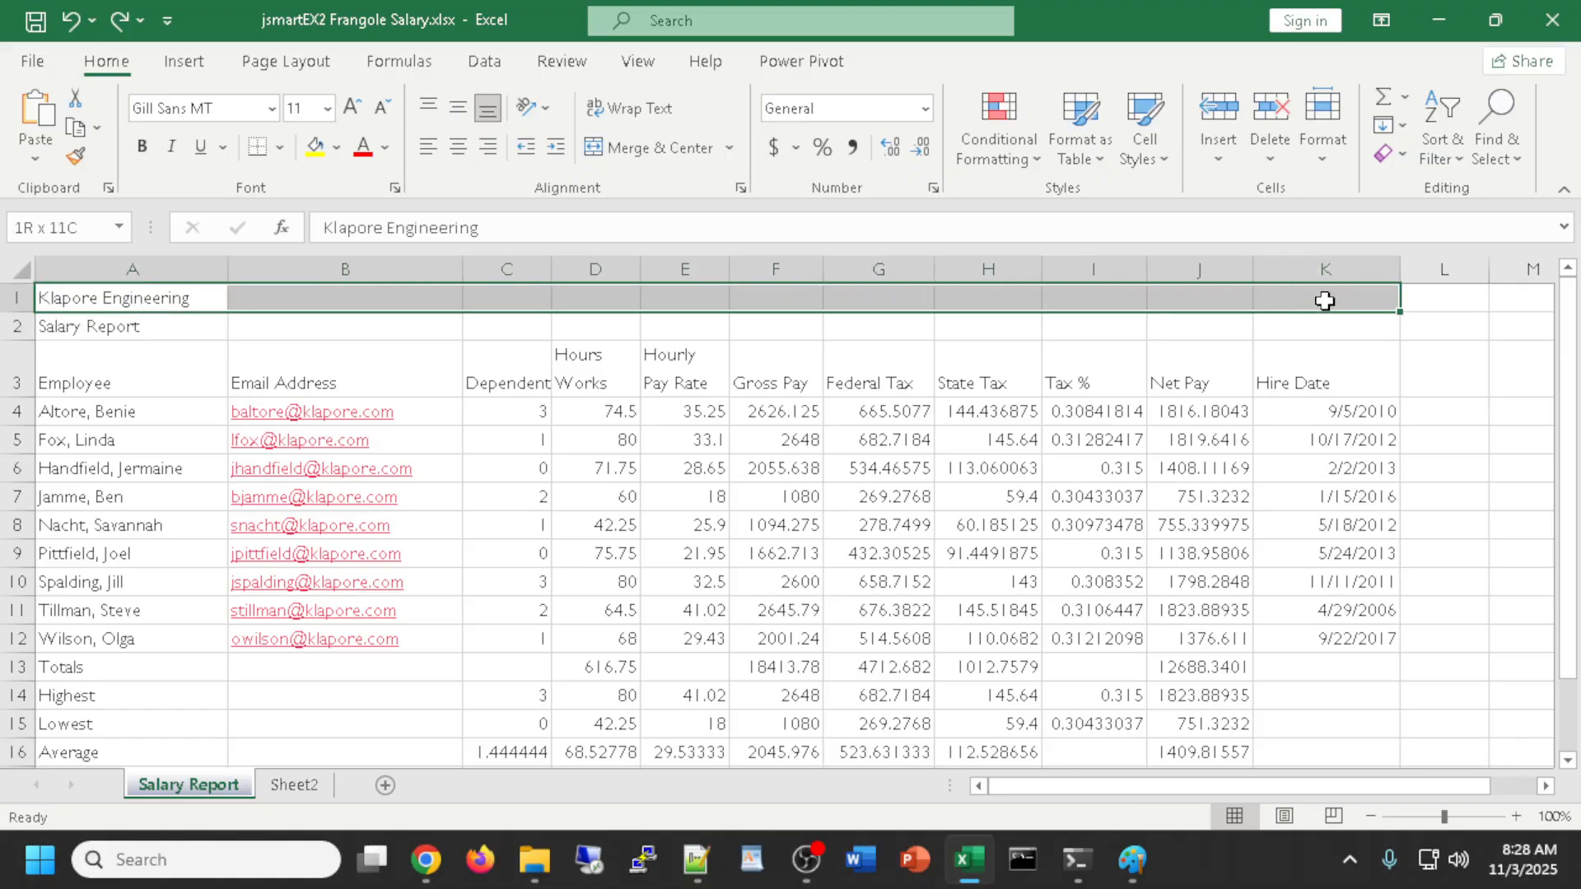
pyautogui.click(650, 153)
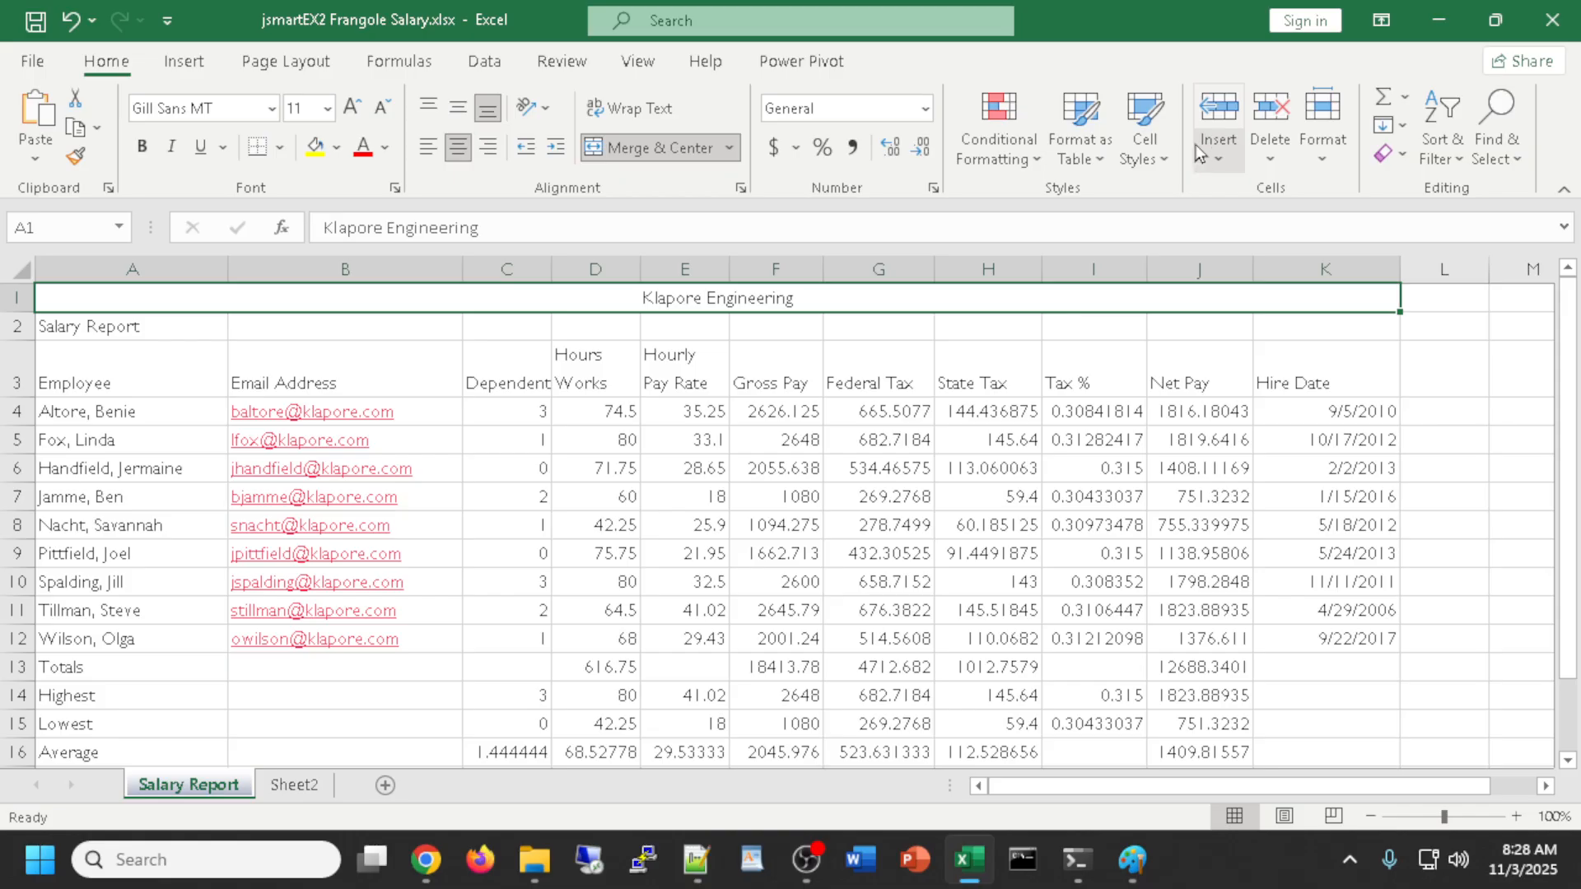
pyautogui.click(1168, 142)
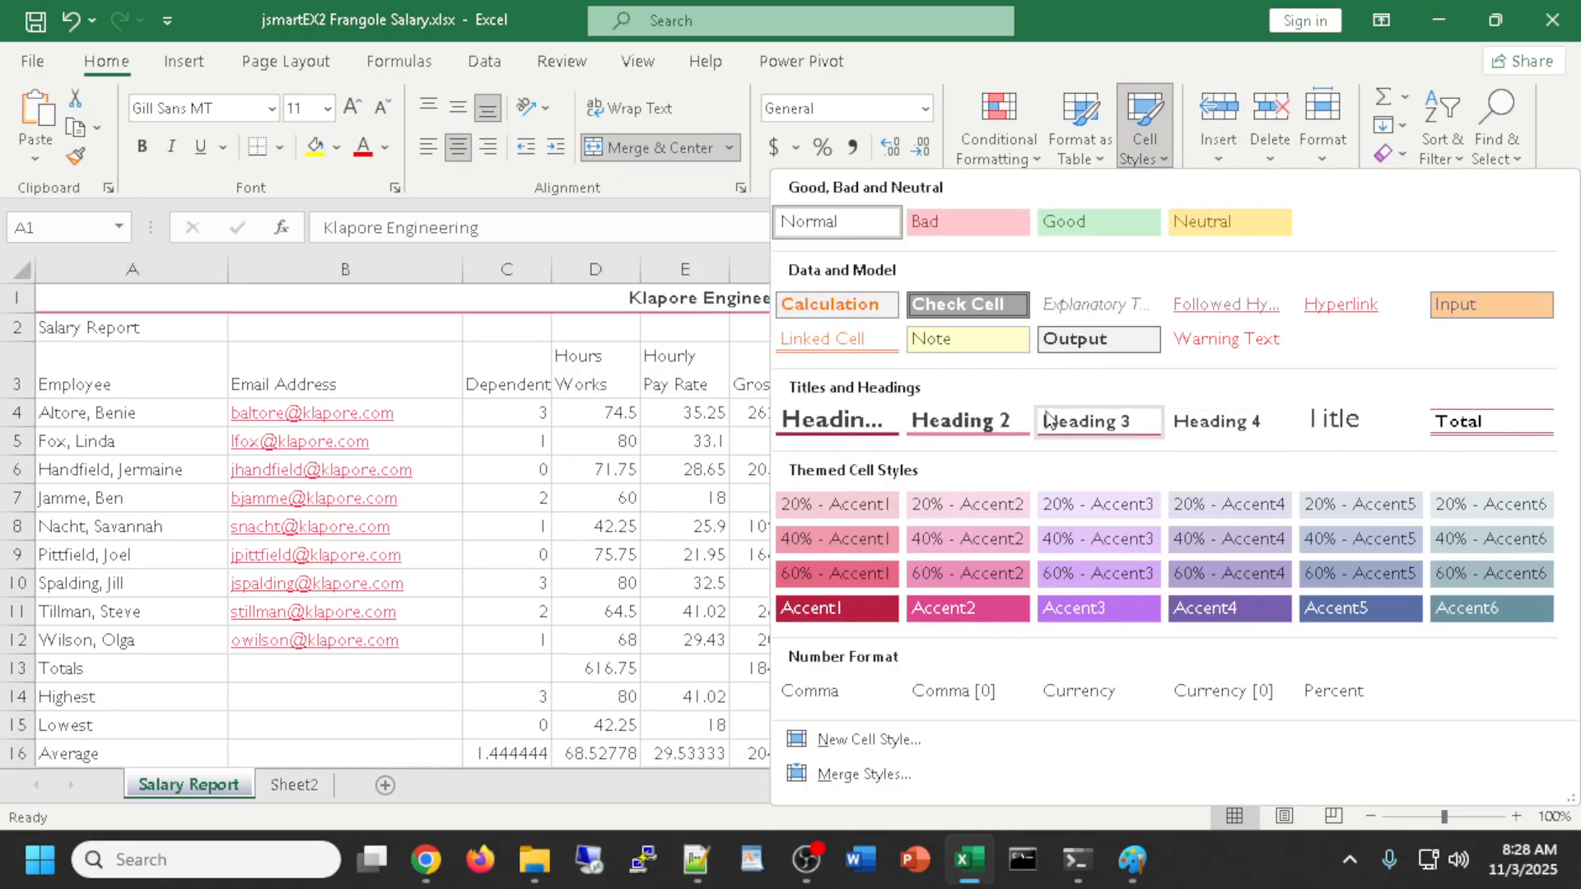
pyautogui.click(1325, 428)
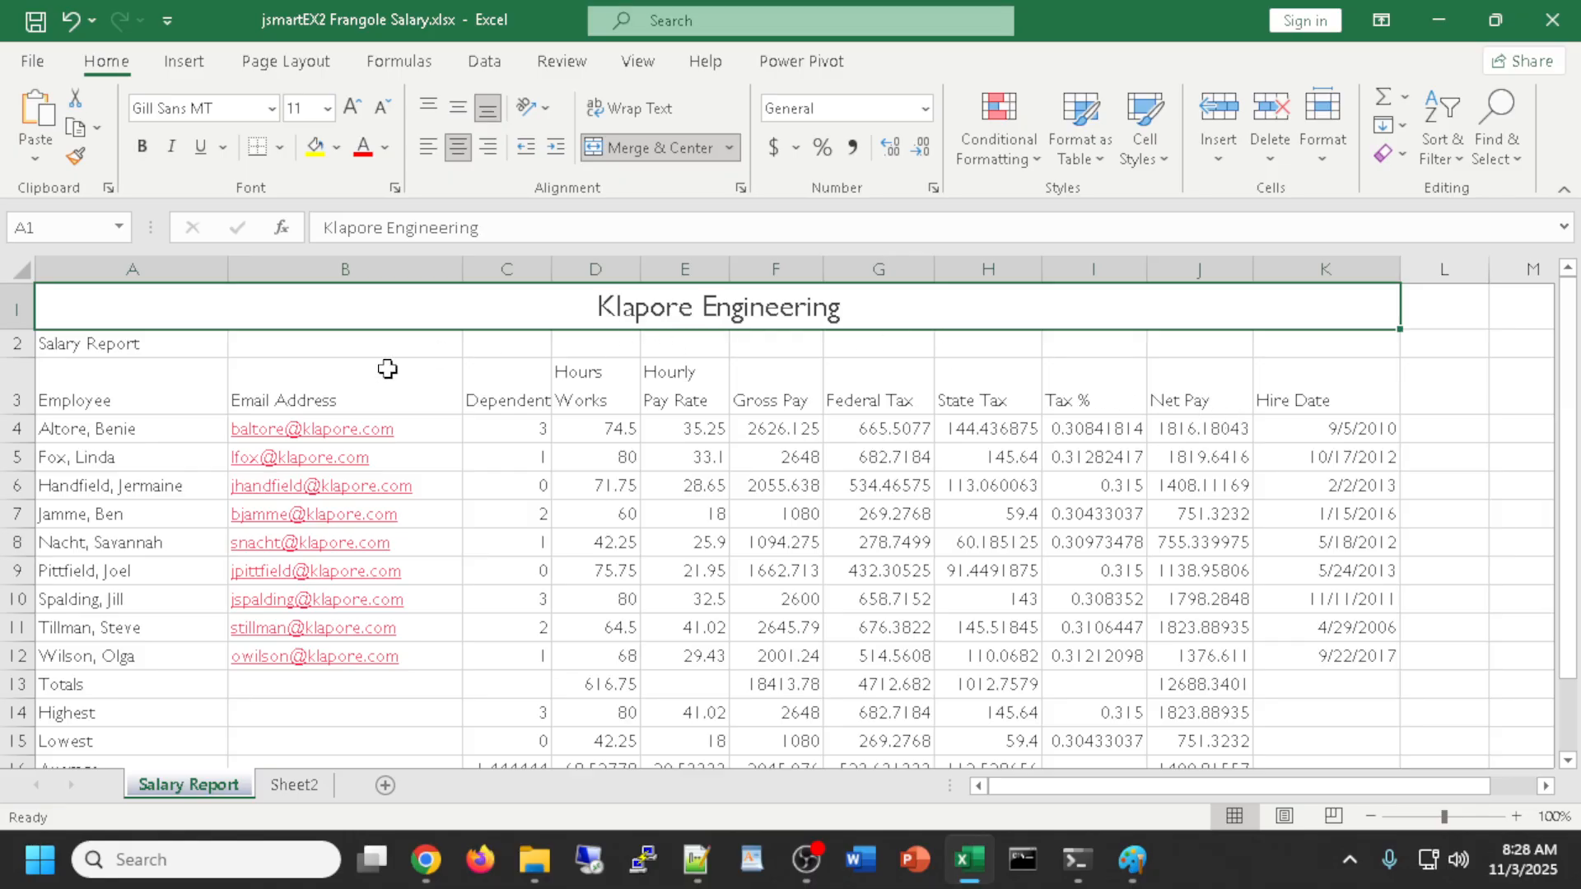
# Merge and center the Salary Report subtitle across A2:K2 and give it the Title cell style
pyautogui.click(68, 343)
pyautogui.moveTo(241, 345); pyautogui.dragTo(1342, 341)
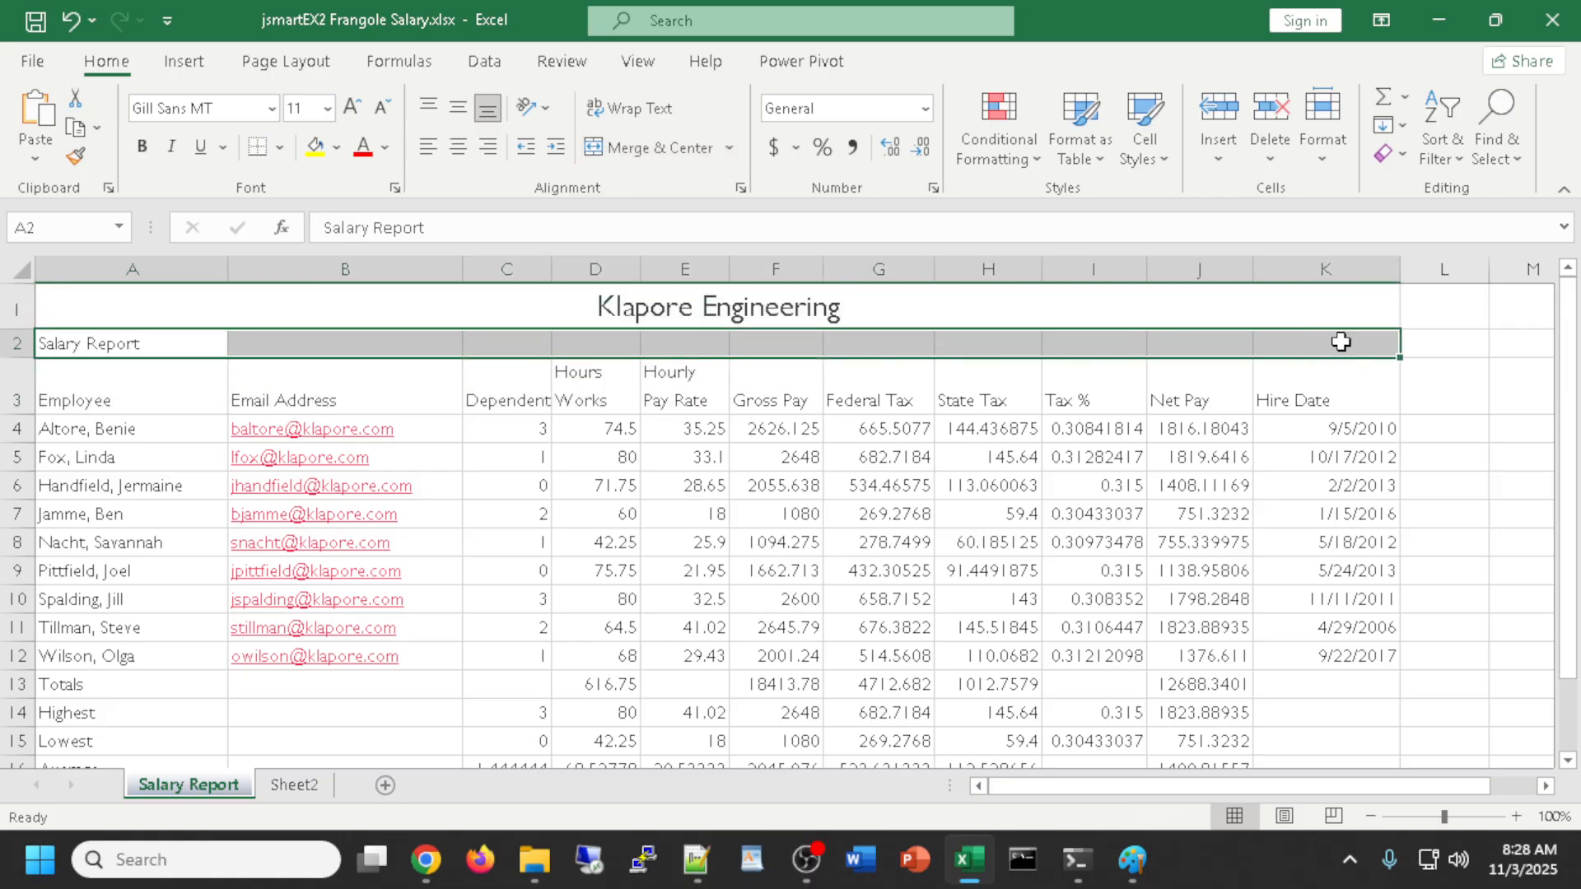
pyautogui.click(621, 147)
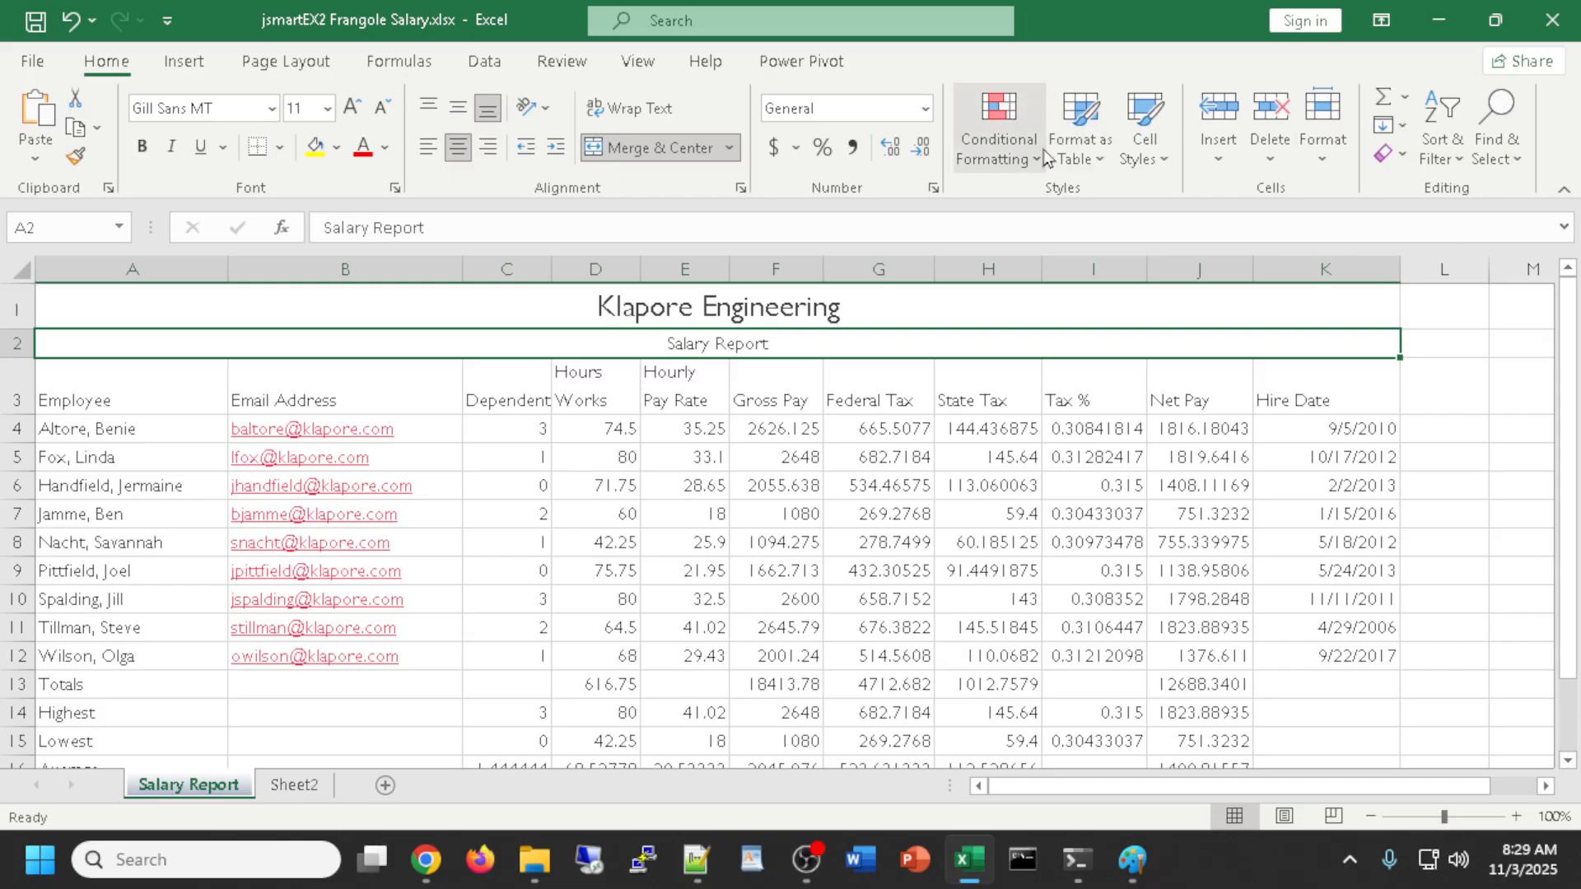
pyautogui.click(1157, 150)
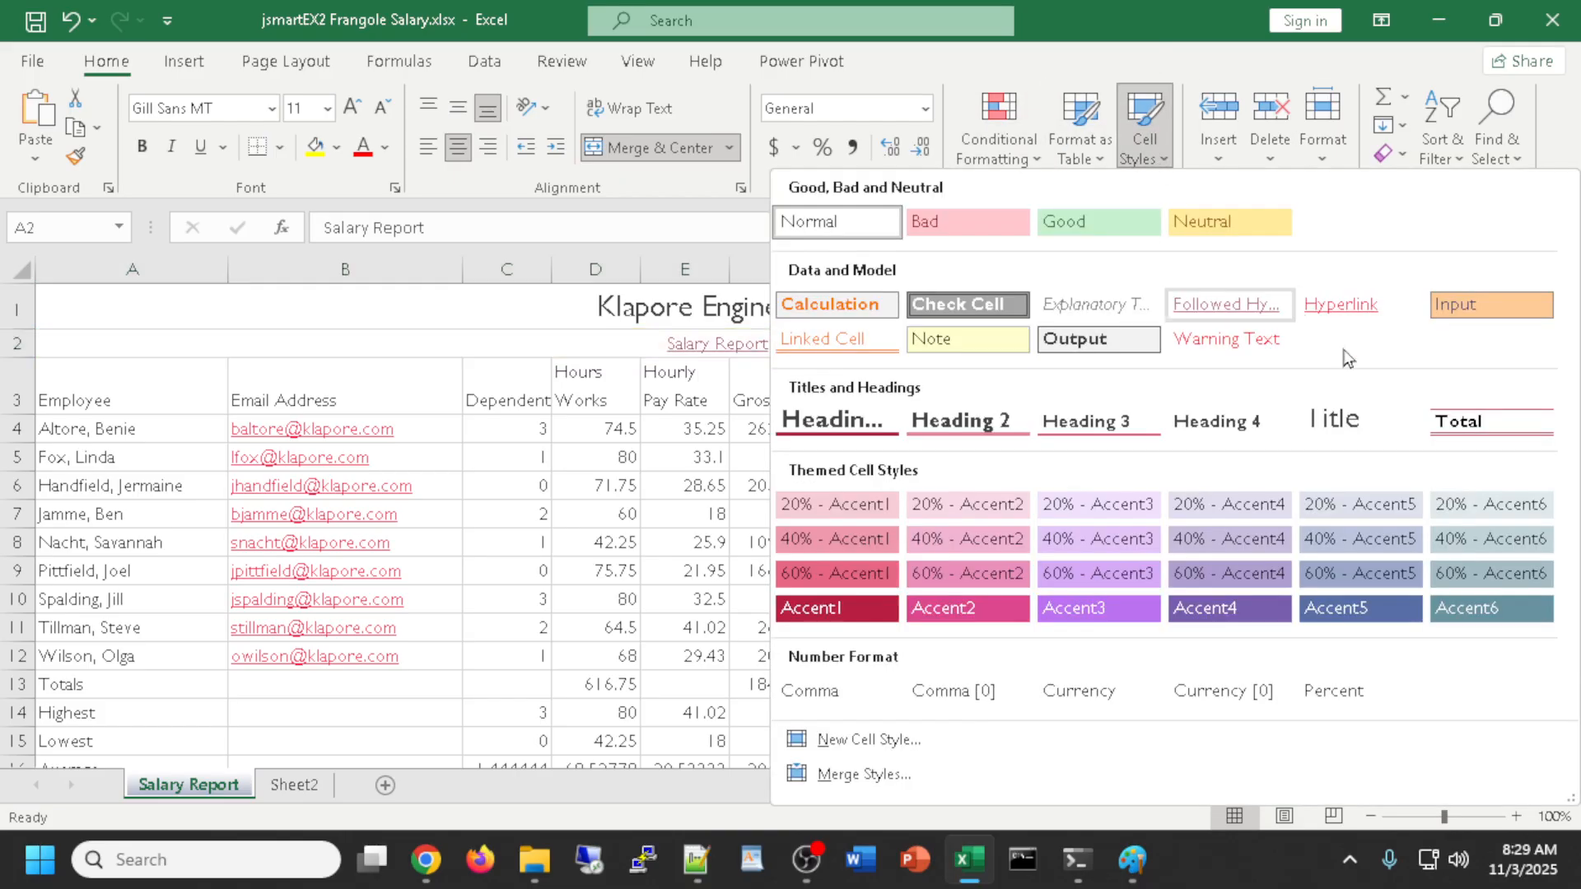
pyautogui.click(1333, 418)
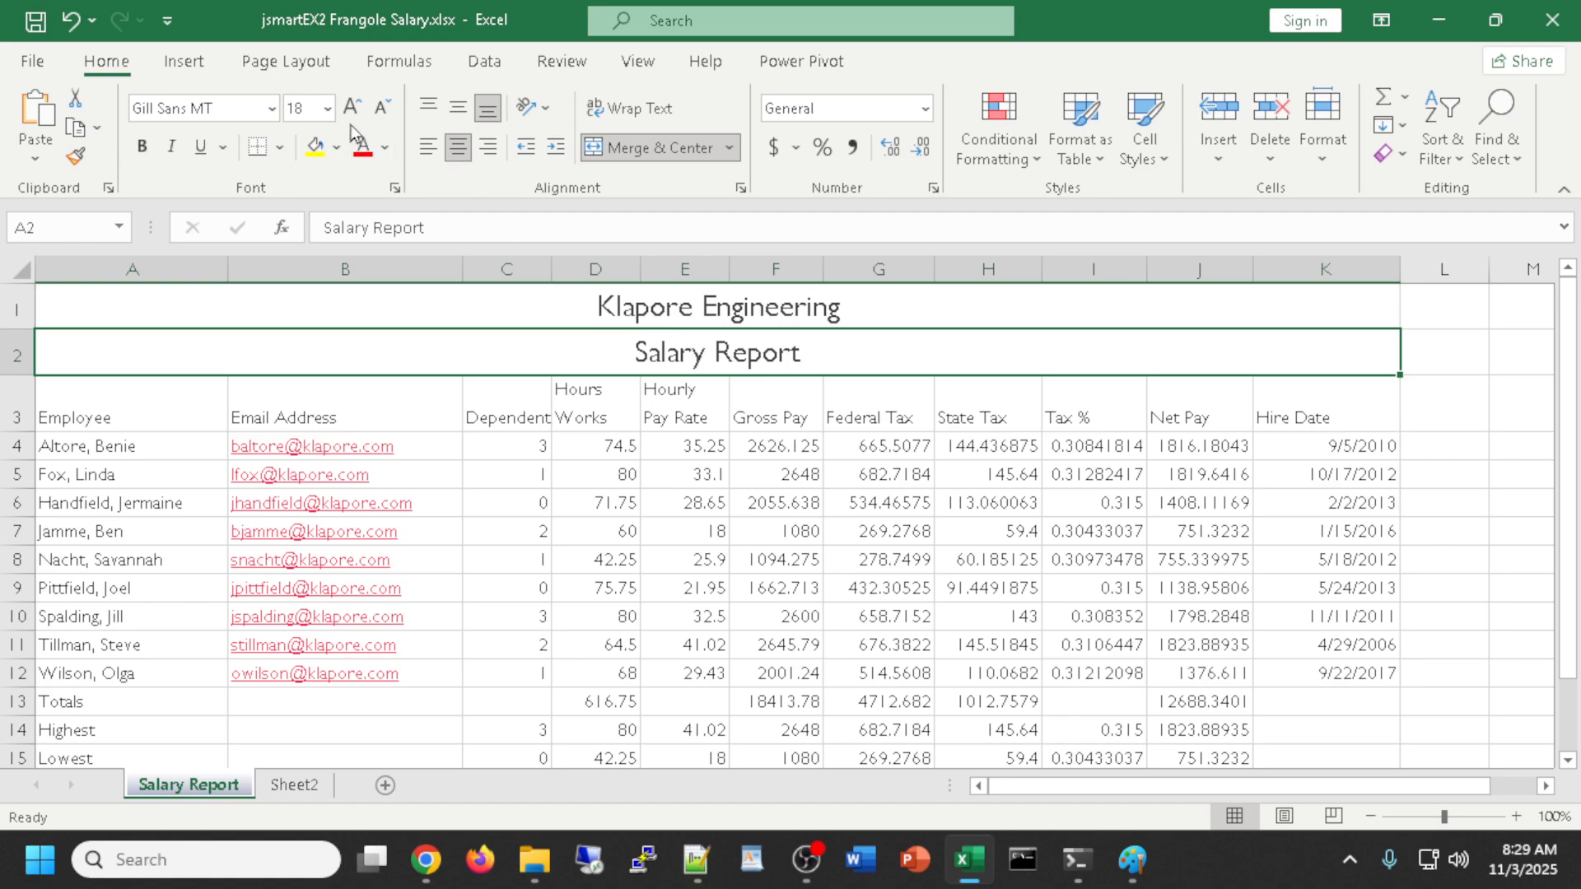
# Set the font size of the Salary Report subtitle in row 2 to 16
pyautogui.click(327, 107)
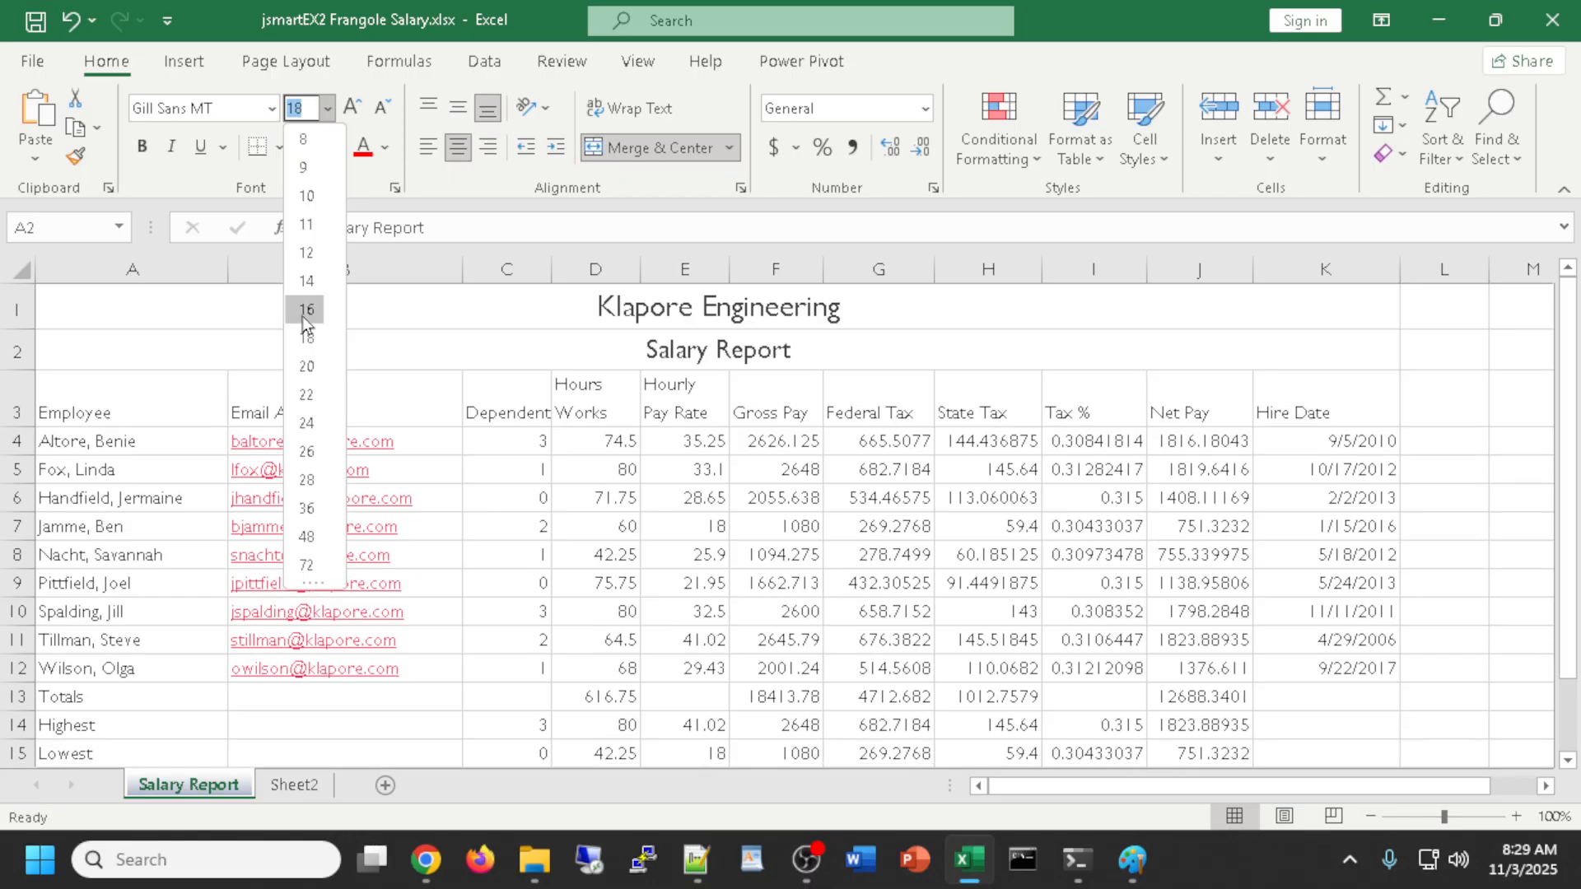
pyautogui.click(304, 310)
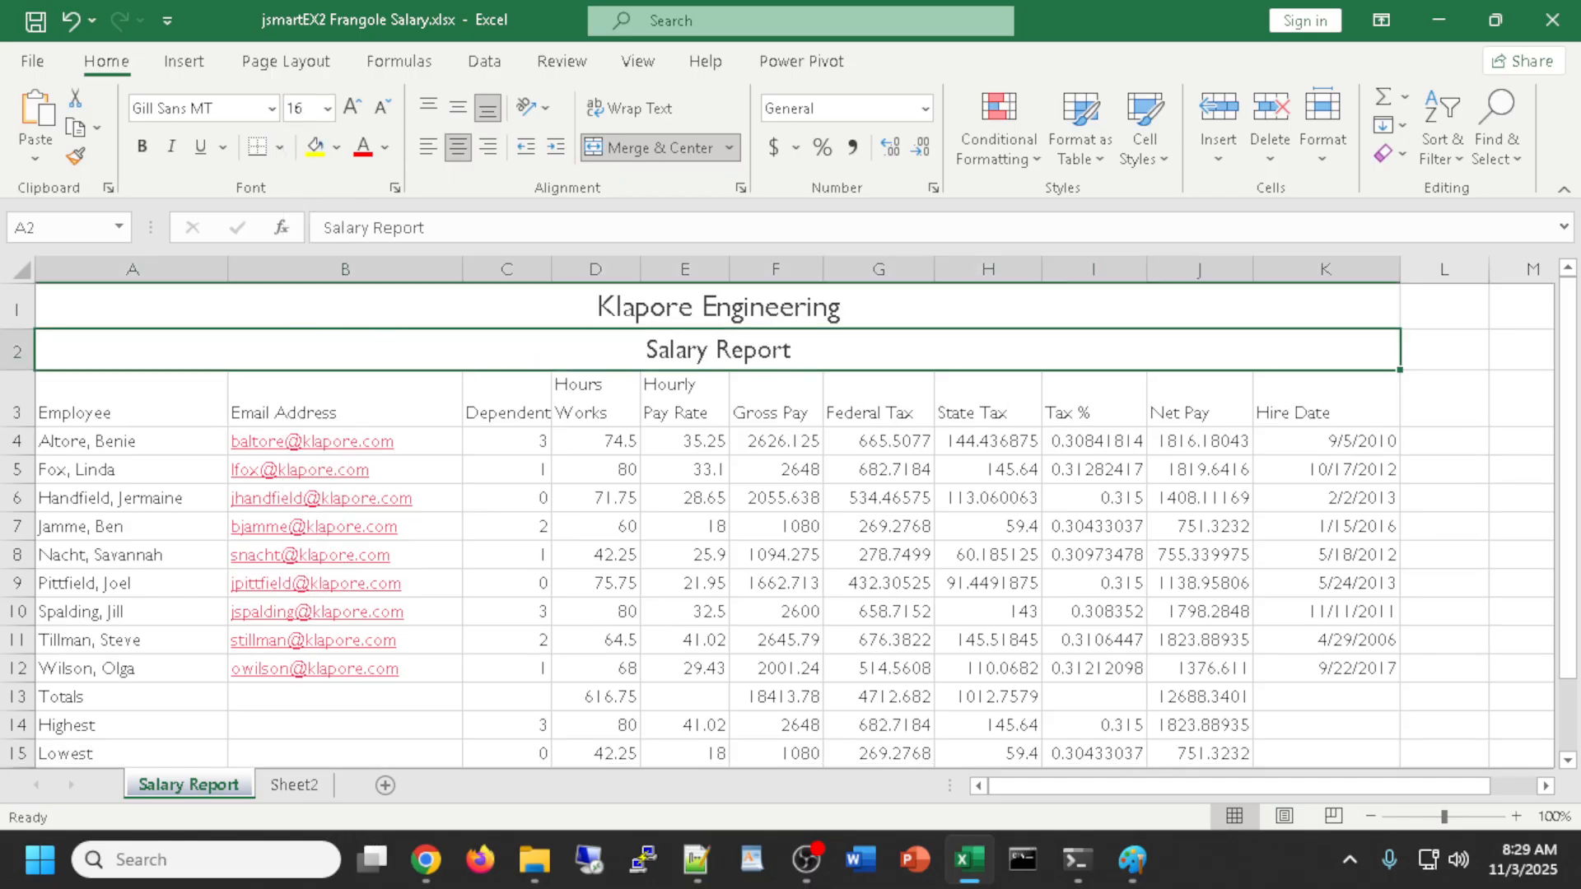
# Fill the merged title rows A1:K2 with the theme color Indigo, Accent 5, Lighter 80%
pyautogui.click(425, 859)
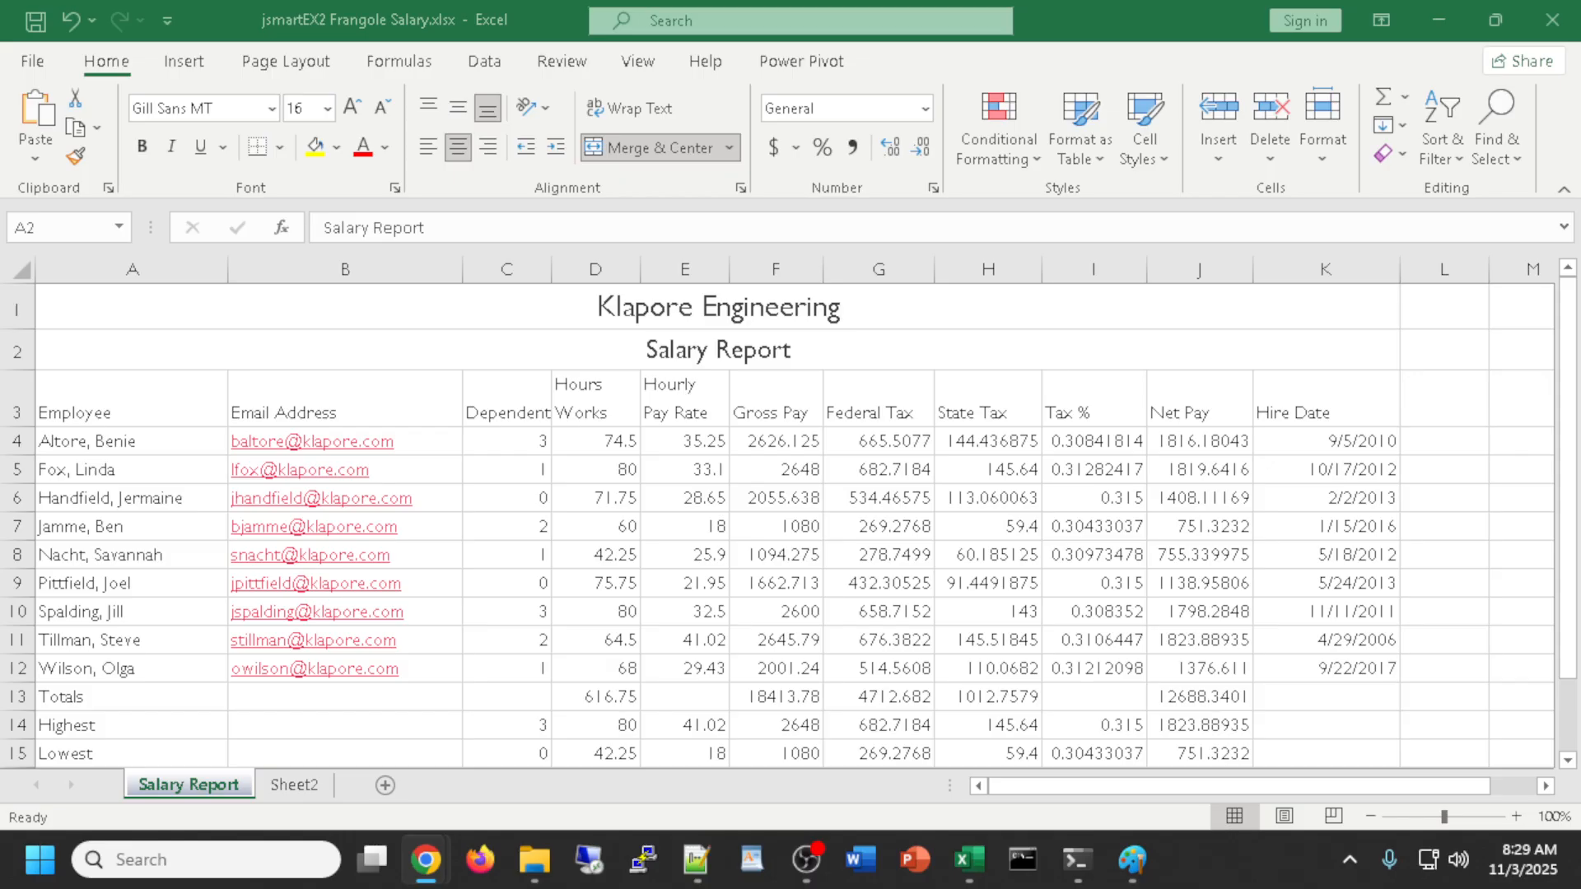
pyautogui.click(354, 301)
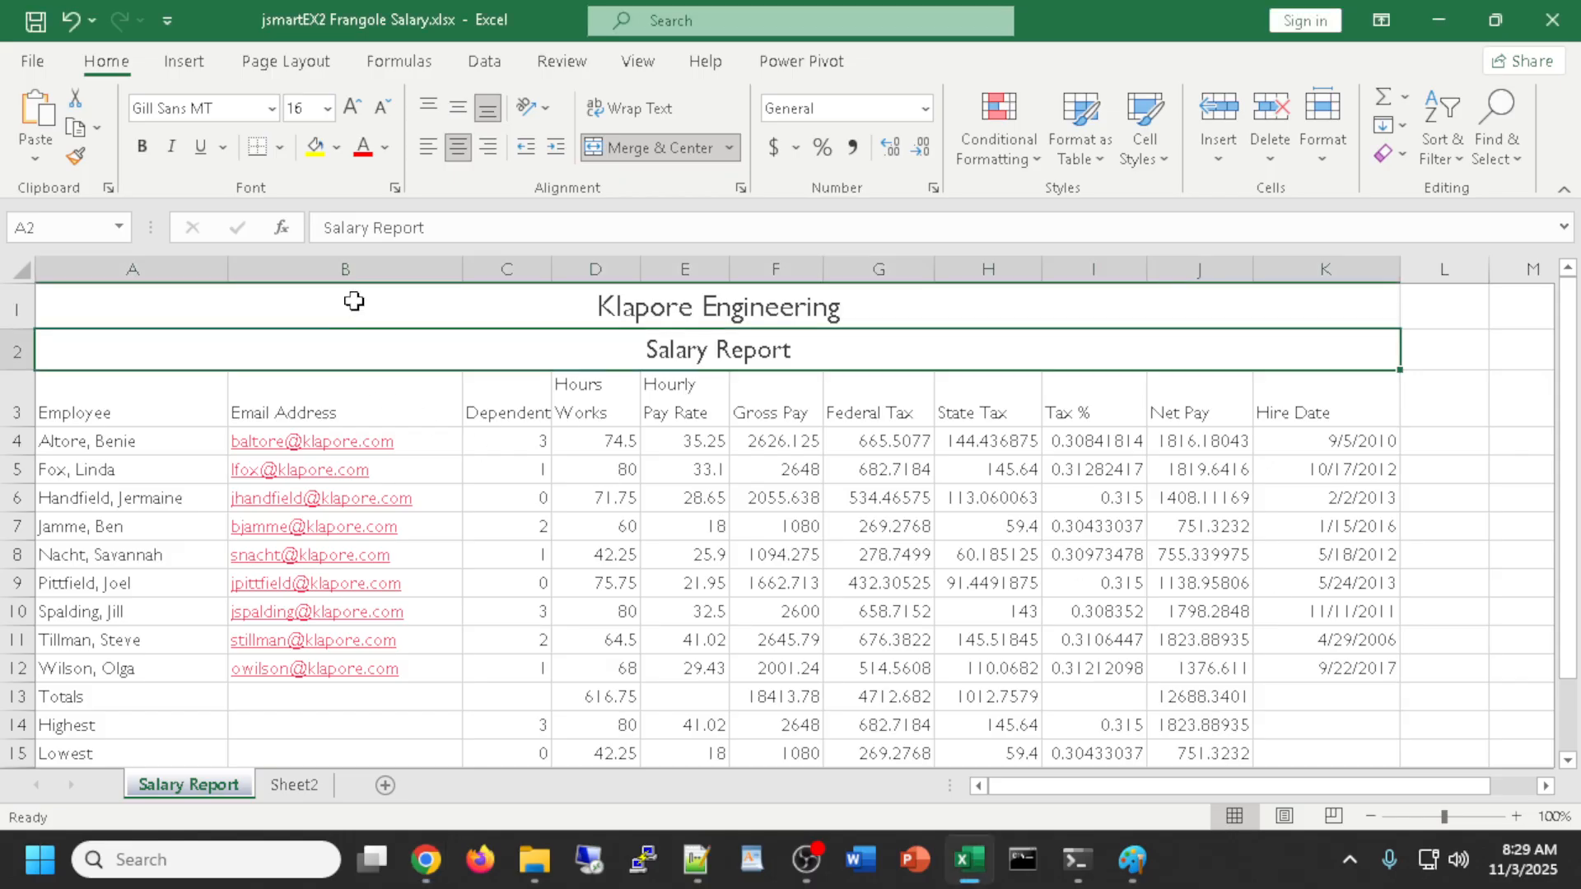
pyautogui.moveTo(340, 301); pyautogui.dragTo(345, 355)
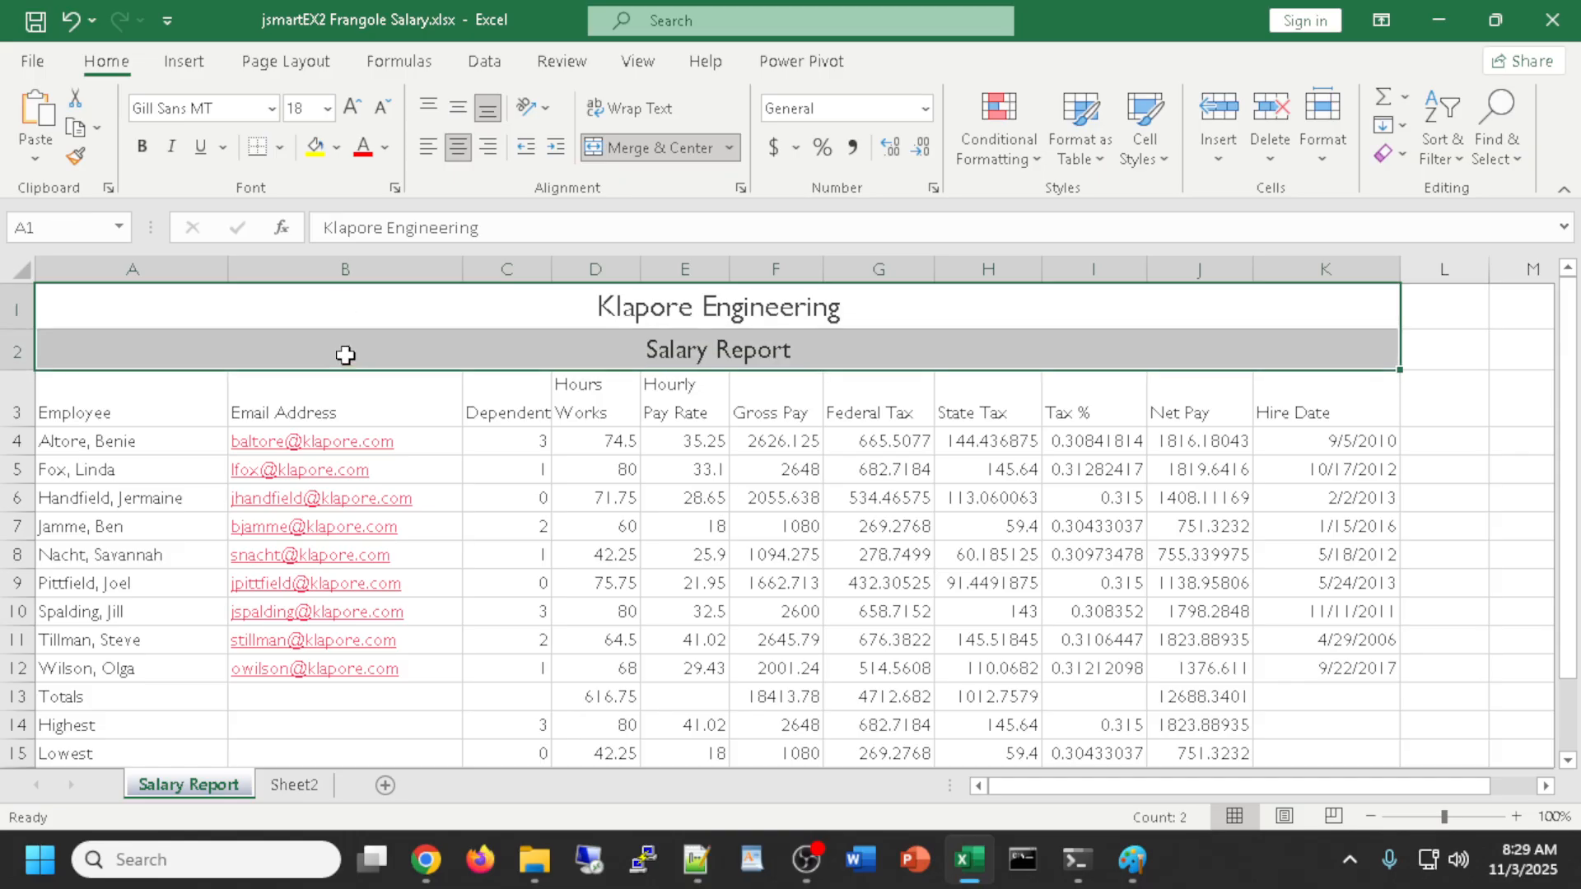
pyautogui.click(334, 154)
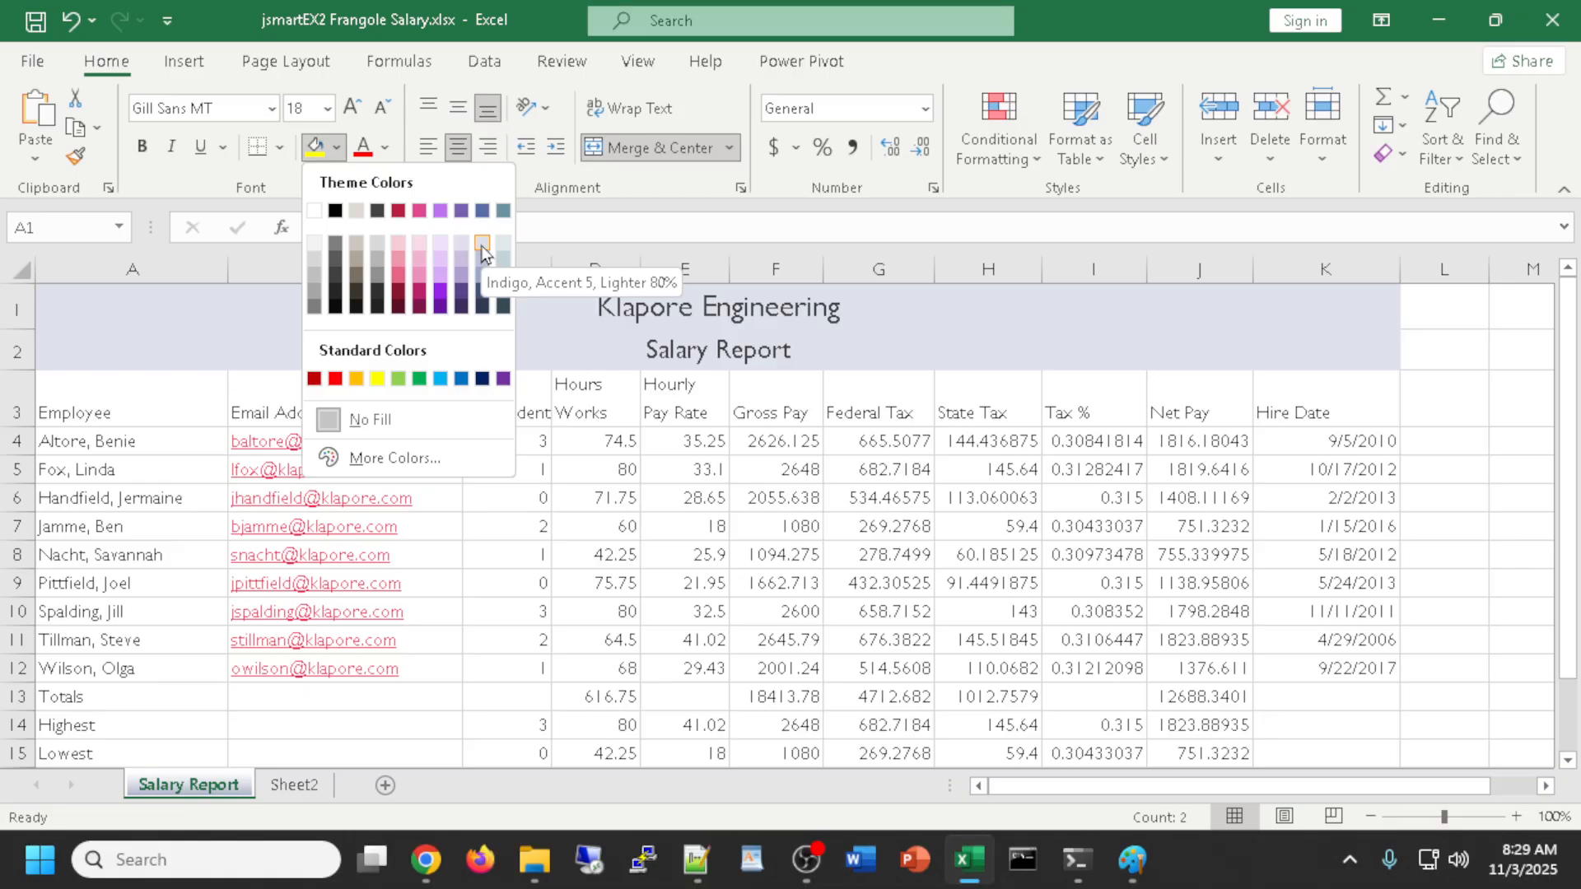
pyautogui.click(481, 244)
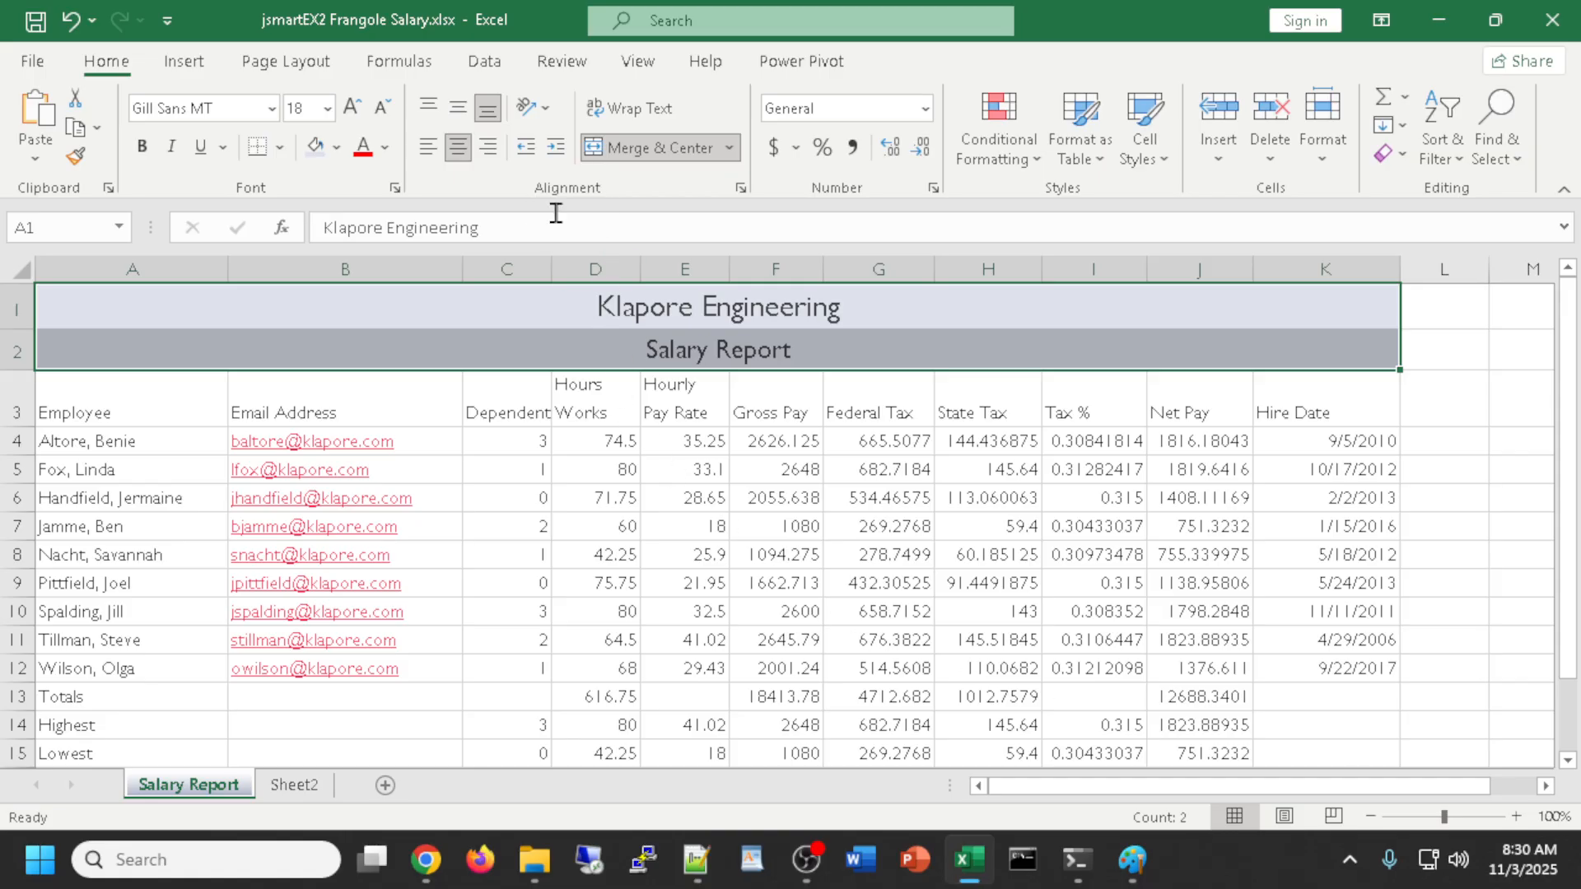
# Add outside borders around the title block A1:K2
pyautogui.click(280, 147)
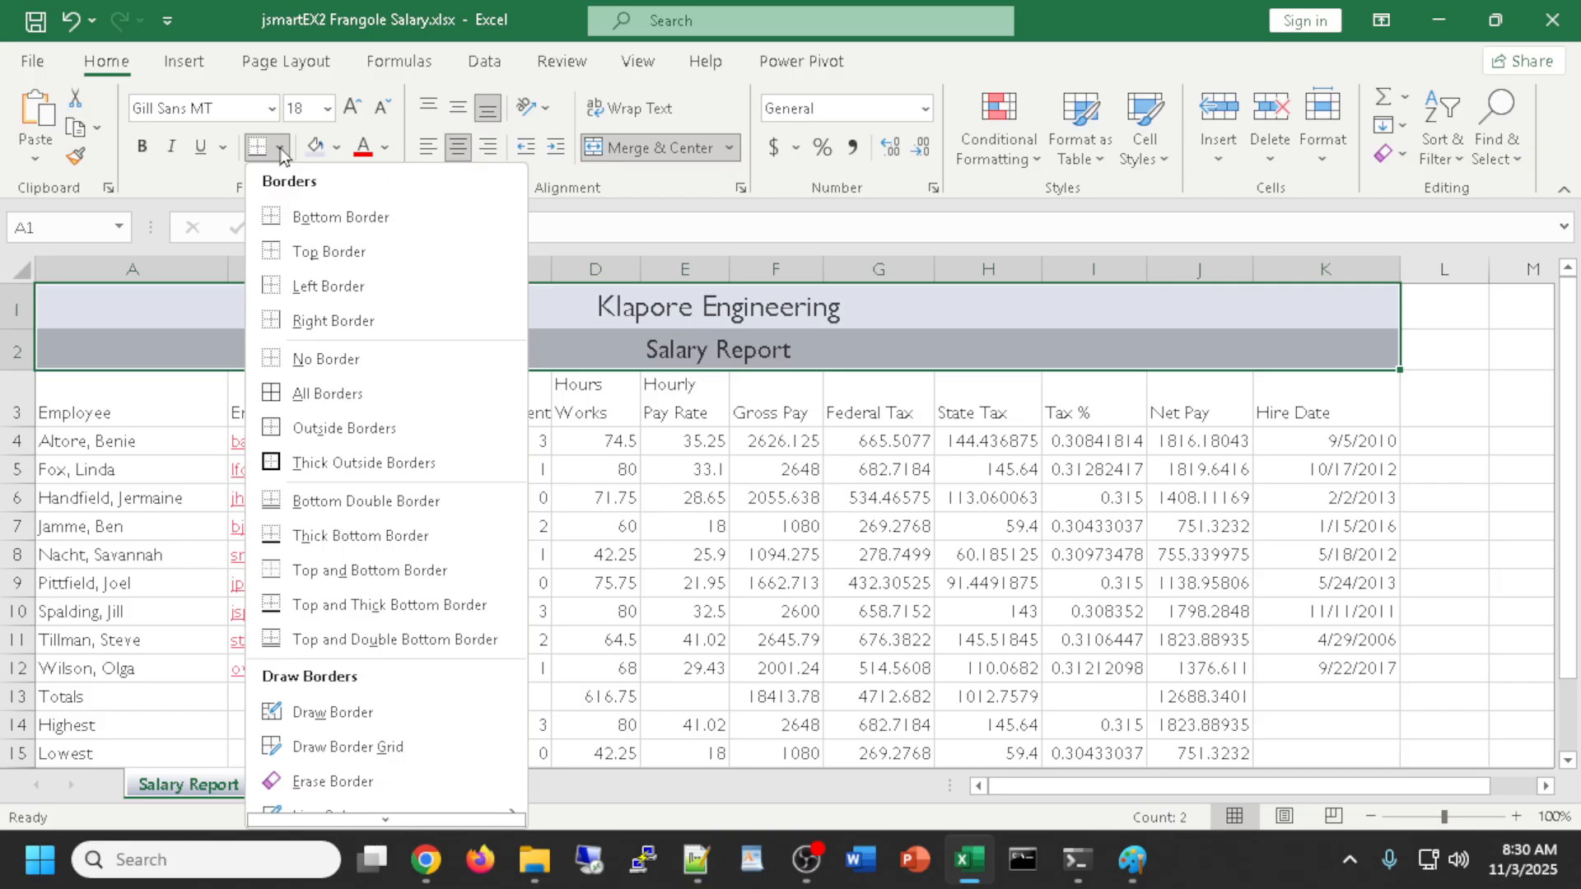
pyautogui.click(298, 427)
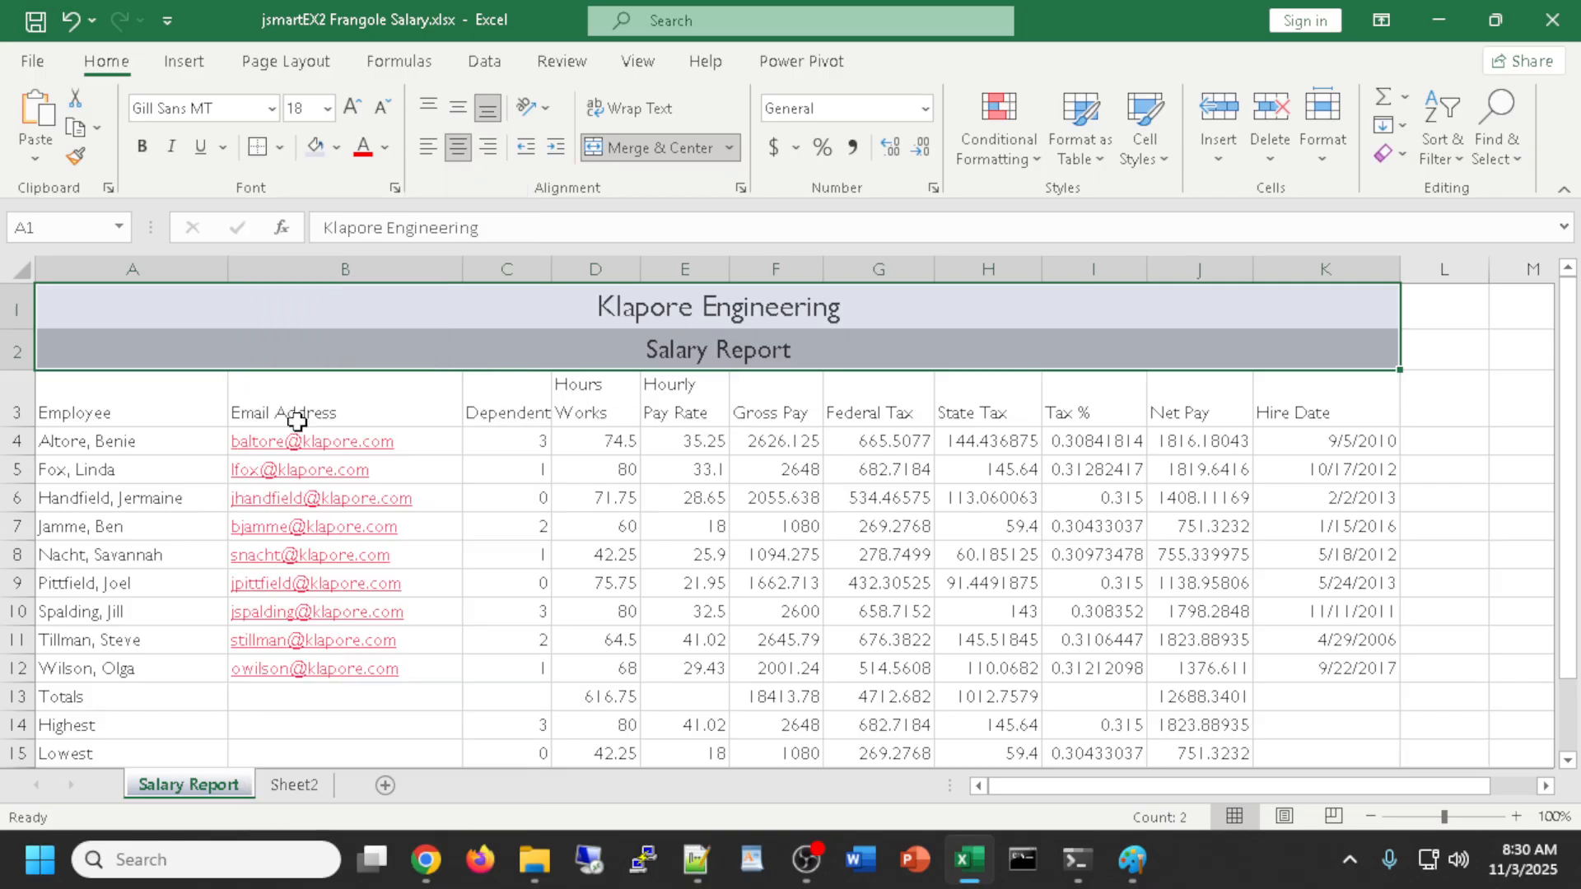
pyautogui.click(1449, 410)
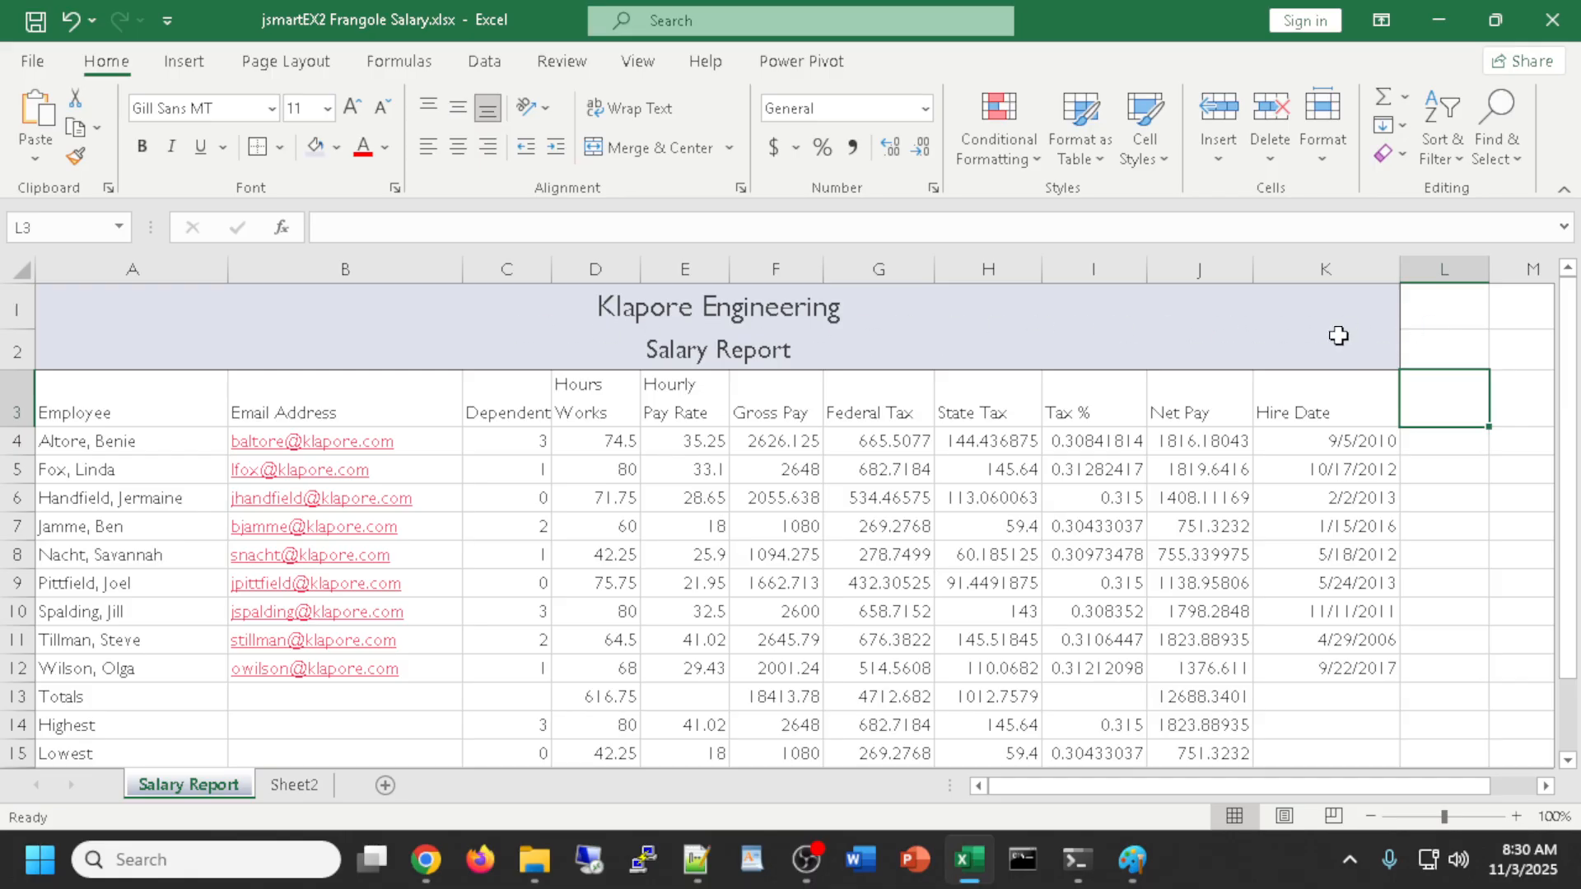
# Reapply the Indigo, Accent 5, Lighter 80% fill to the two title rows
pyautogui.moveTo(247, 298); pyautogui.dragTo(250, 344)
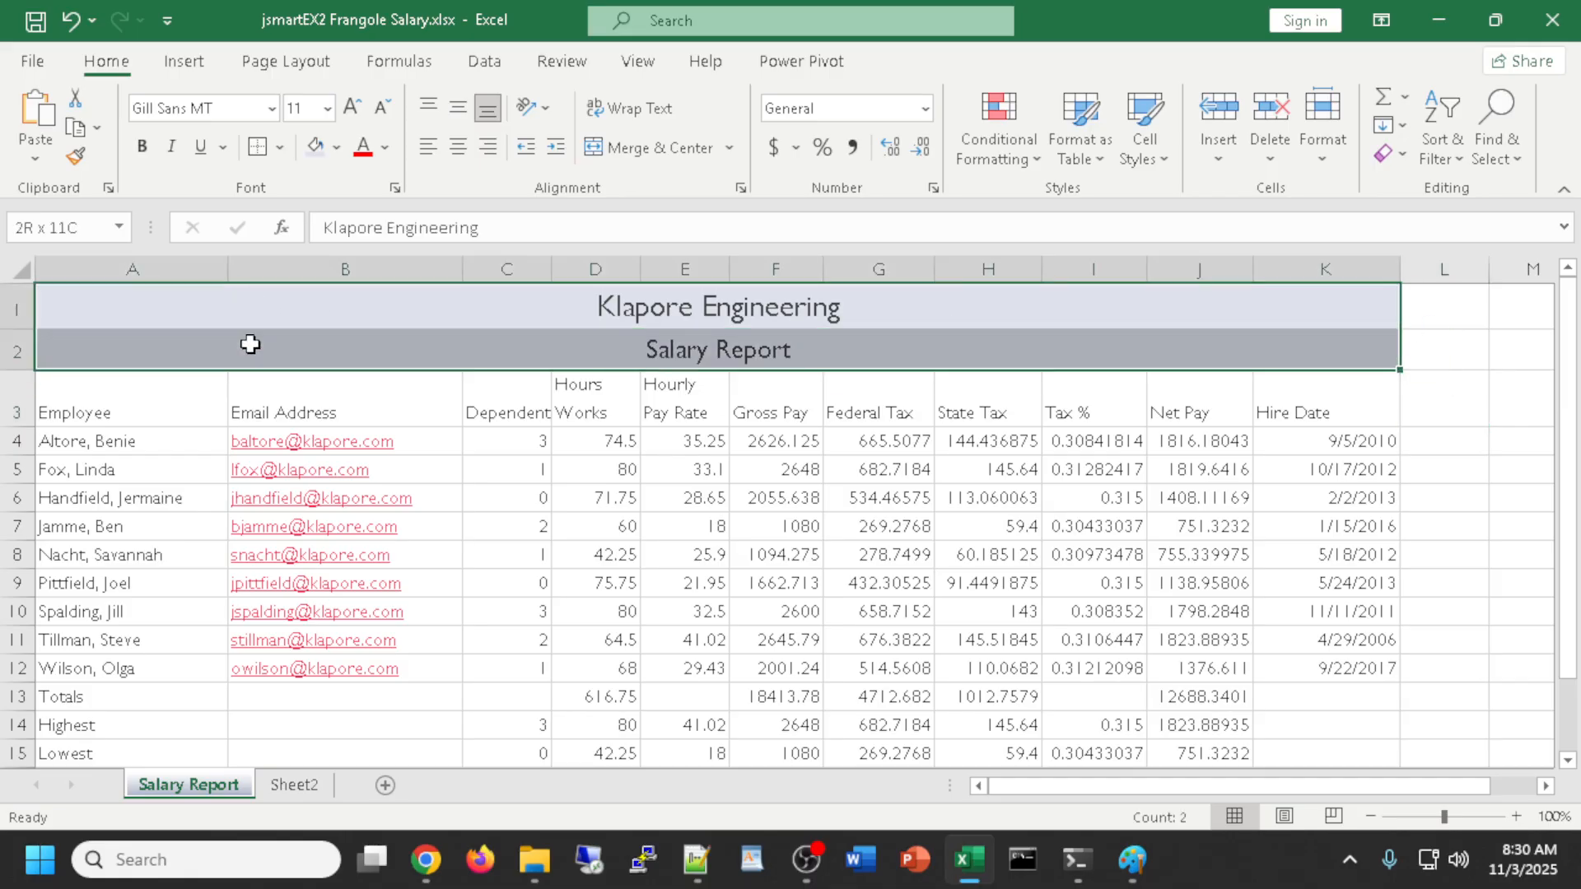
pyautogui.click(336, 148)
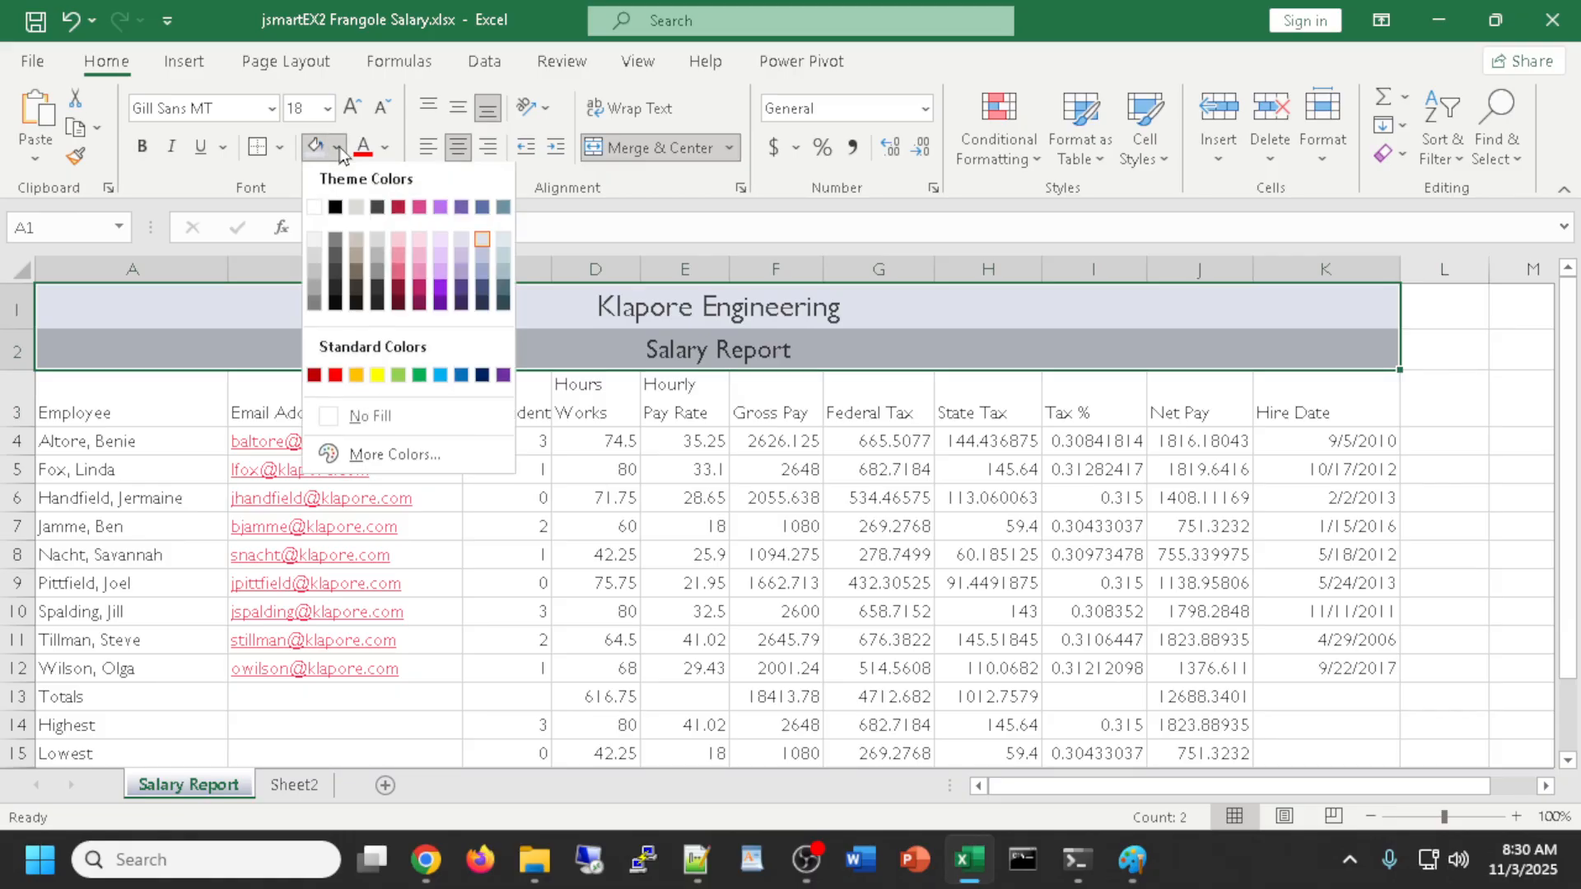
pyautogui.click(478, 245)
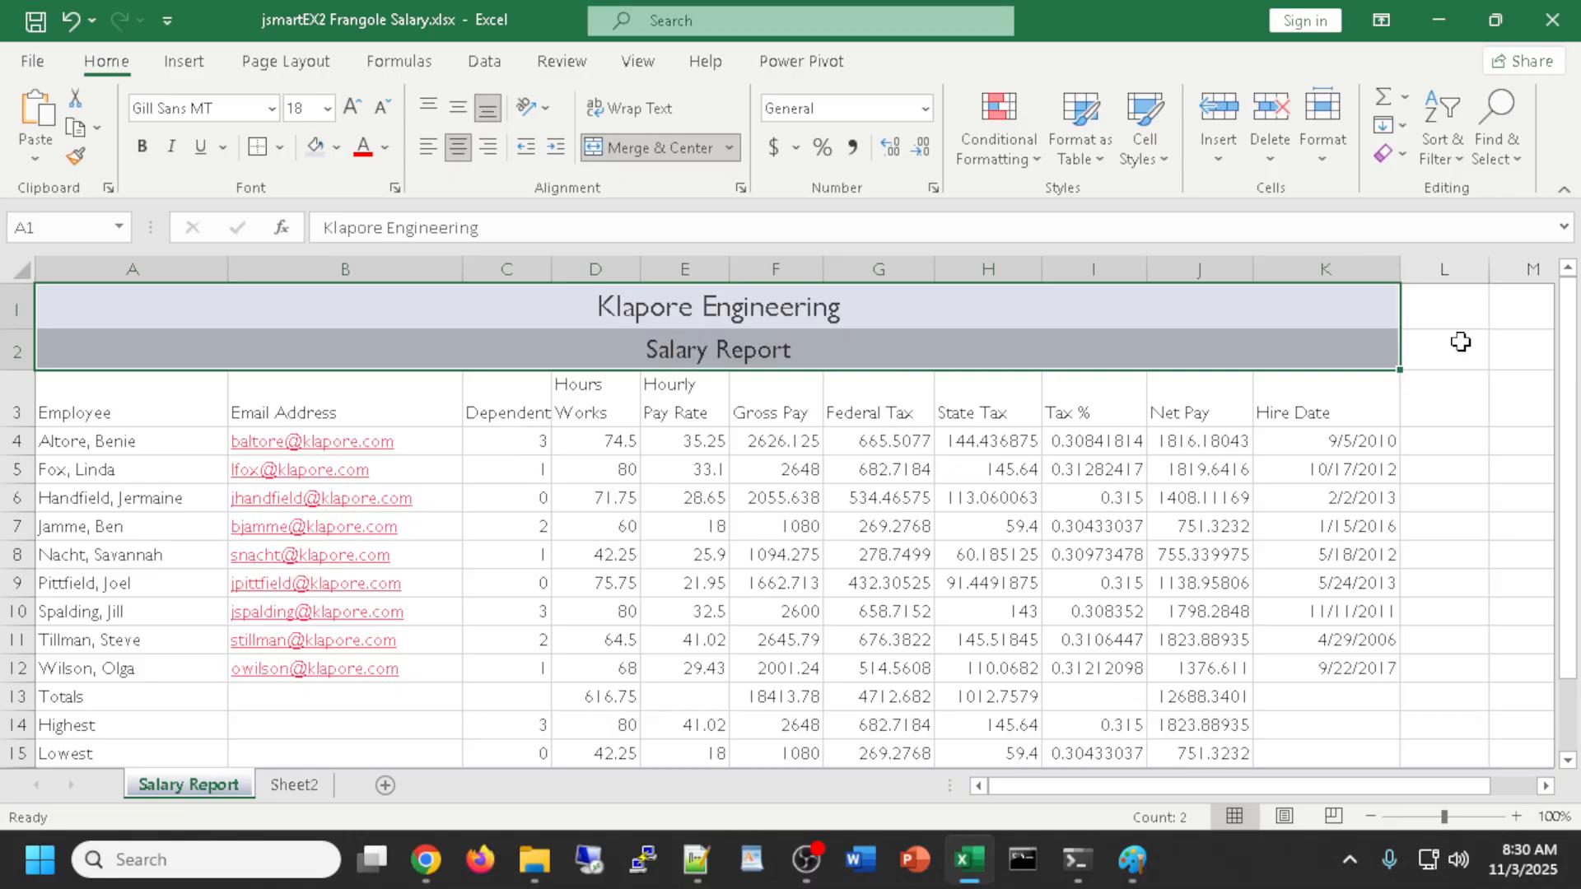
pyautogui.click(938, 322)
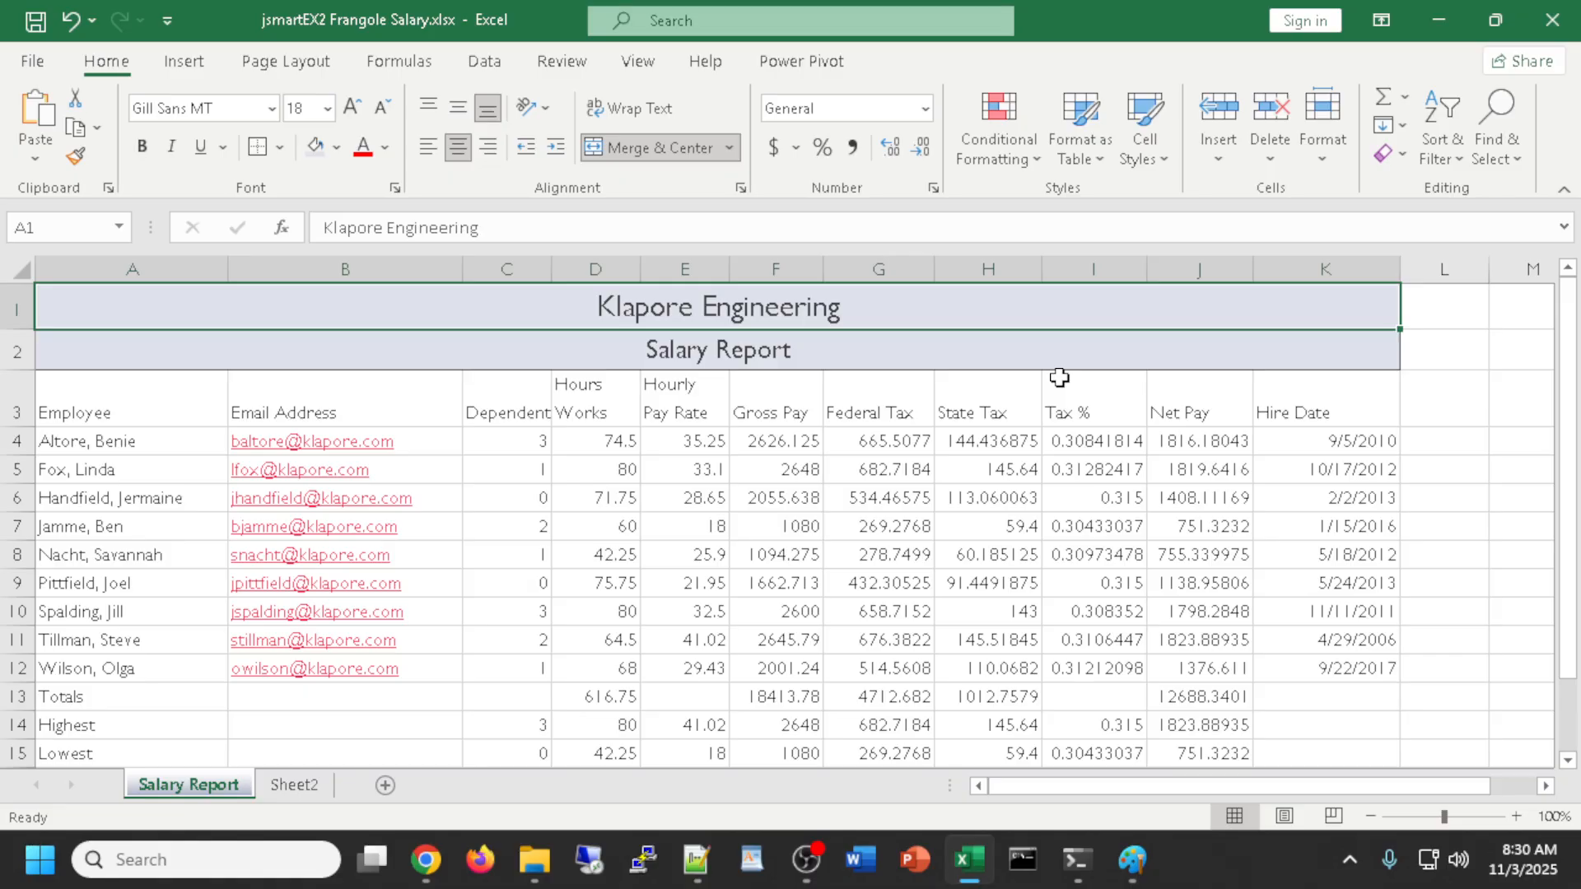
# Apply the Heading 3 cell style to the column headings in A3:K3
pyautogui.click(1139, 124)
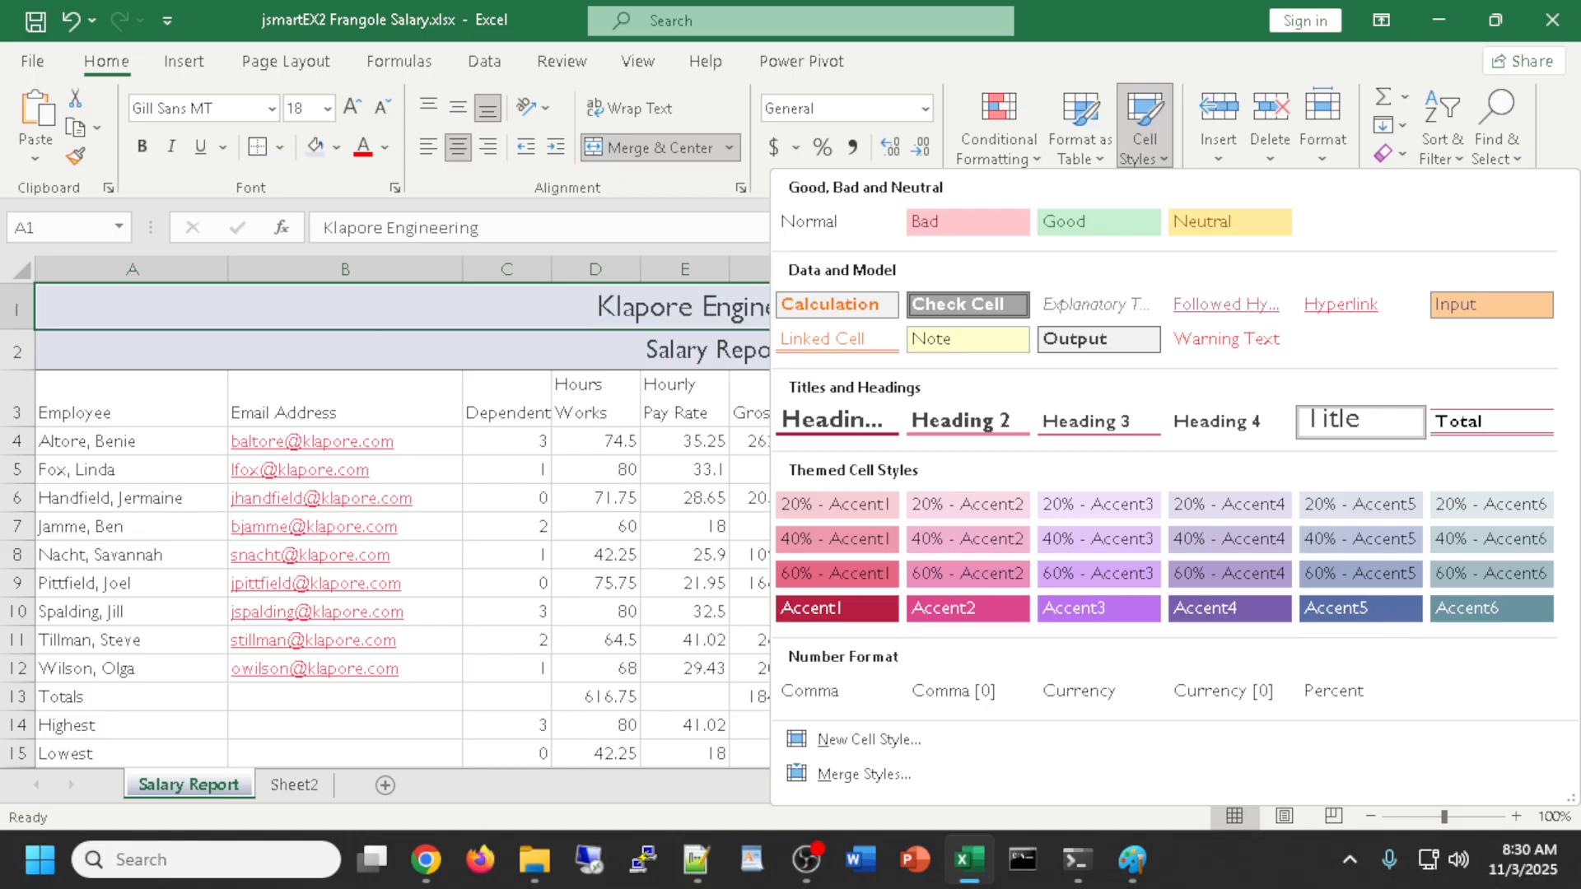
pyautogui.hotkey('alt', 'Tab')
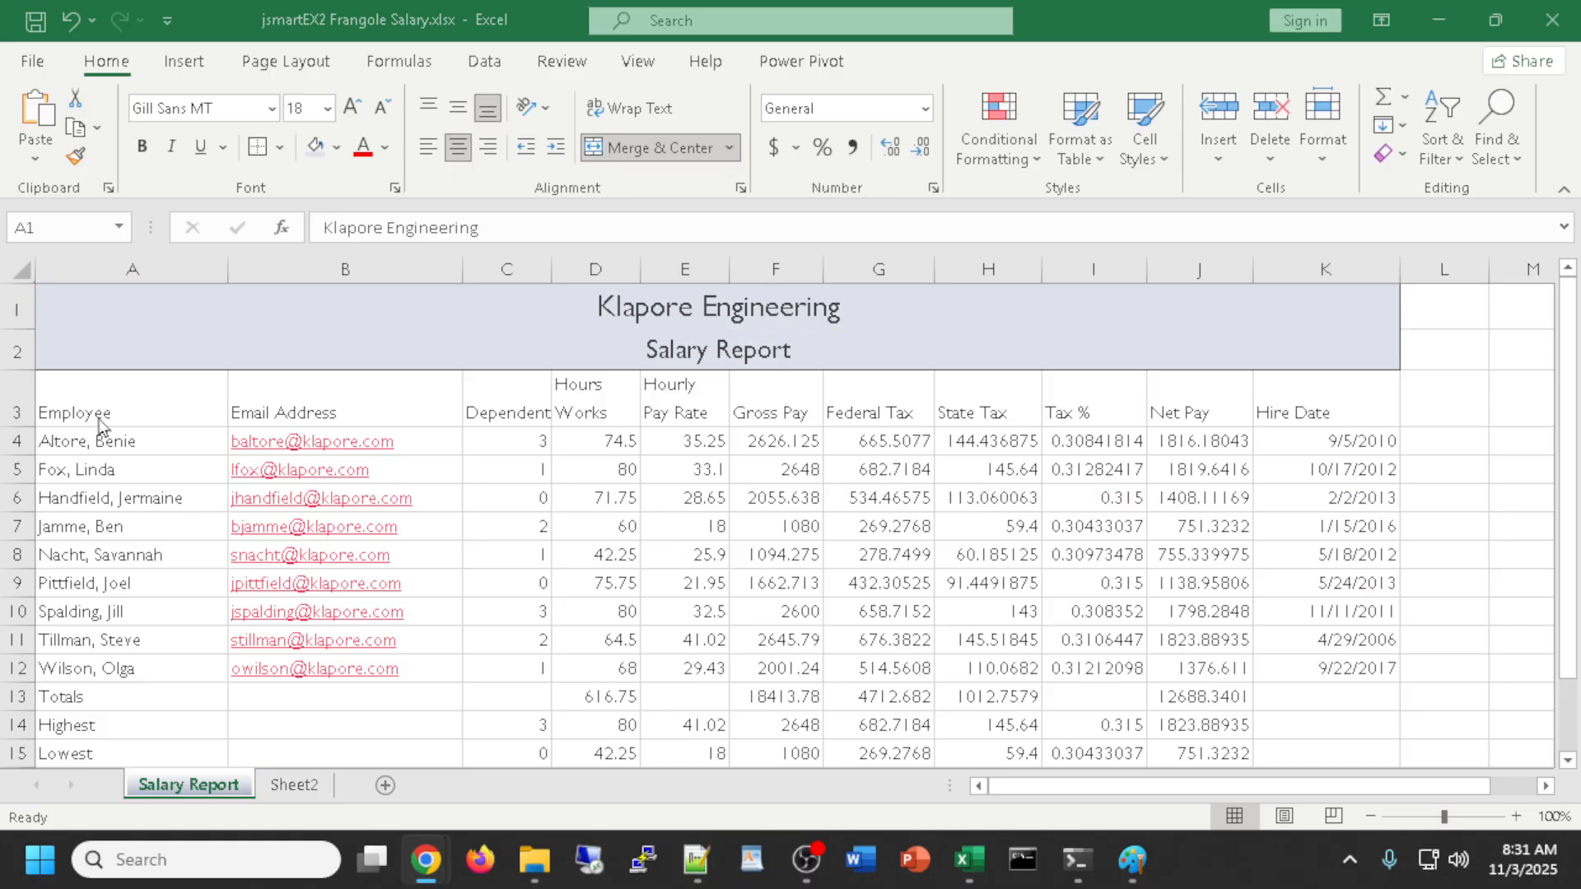
pyautogui.hotkey('alt', 'Tab')
pyautogui.moveTo(77, 398); pyautogui.dragTo(1342, 419)
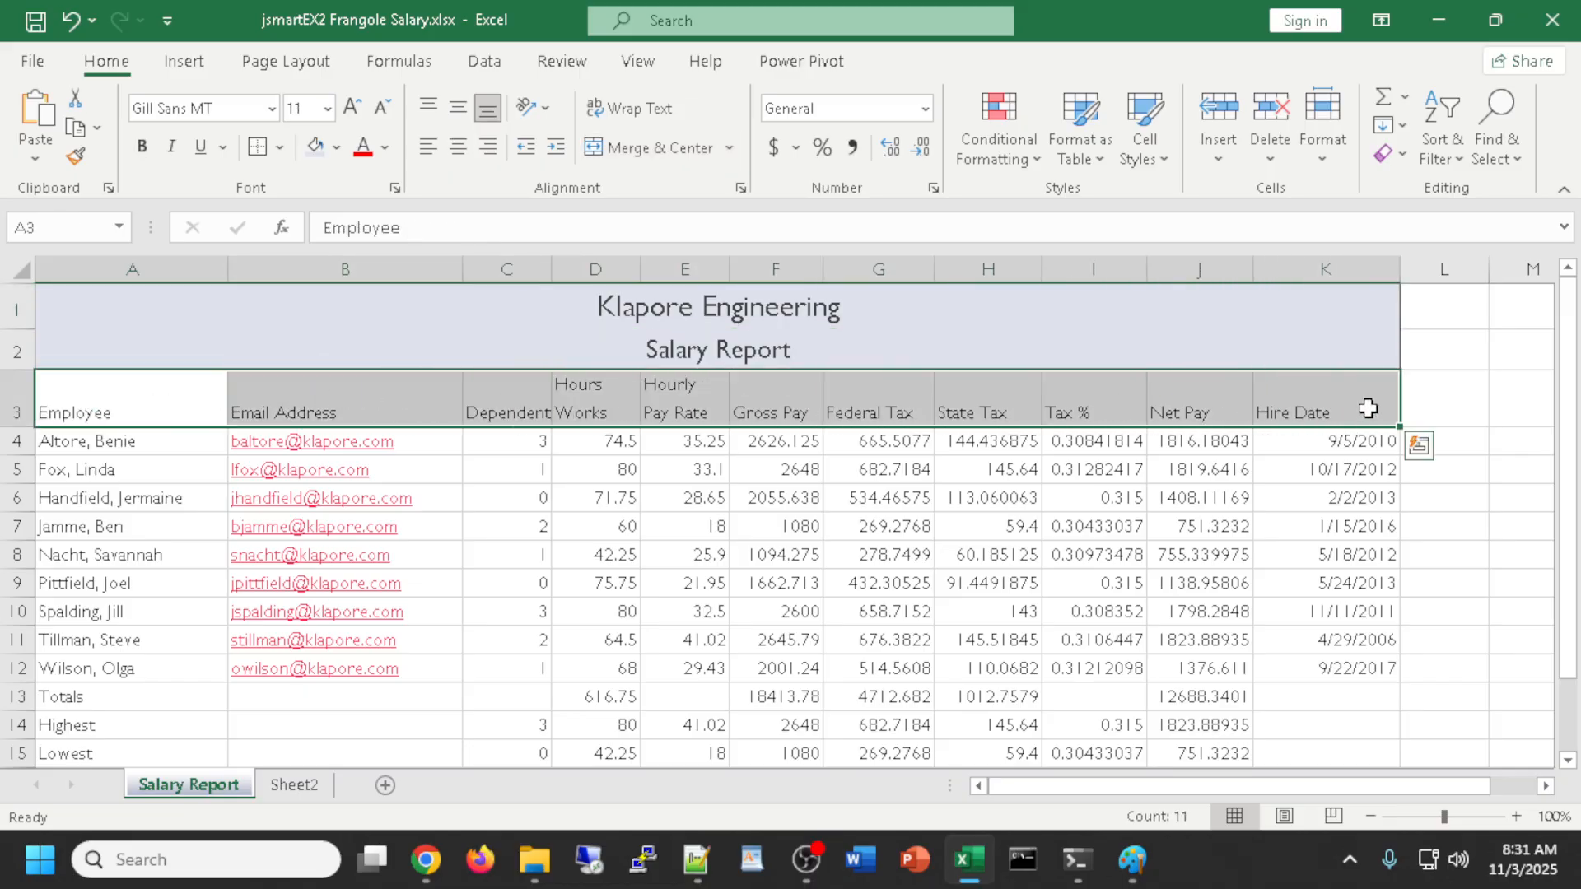
pyautogui.click(1154, 155)
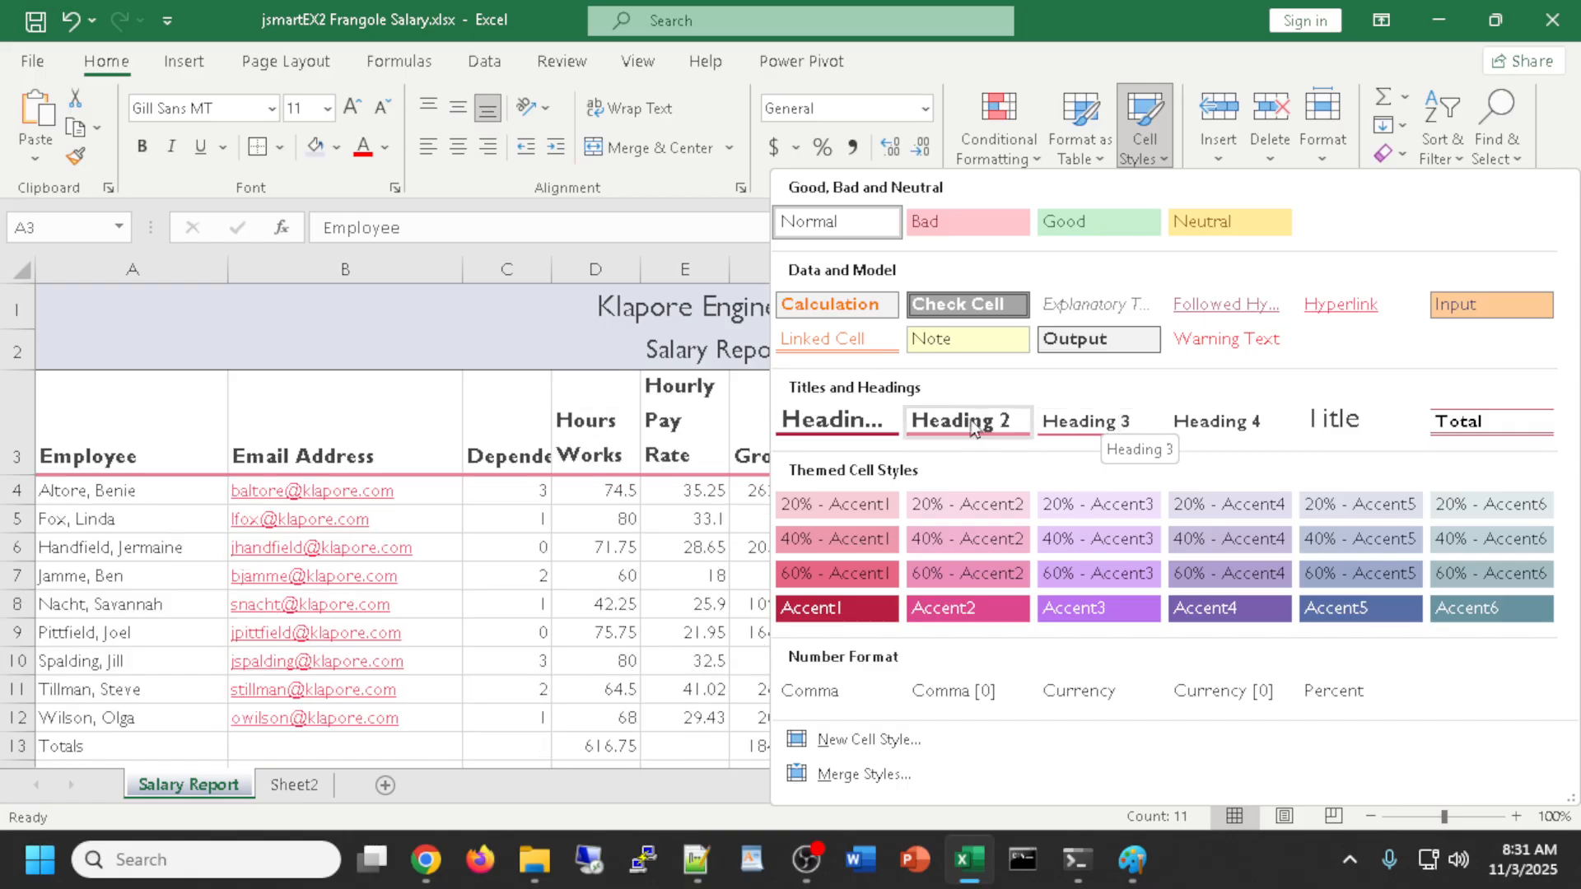
pyautogui.click(1100, 420)
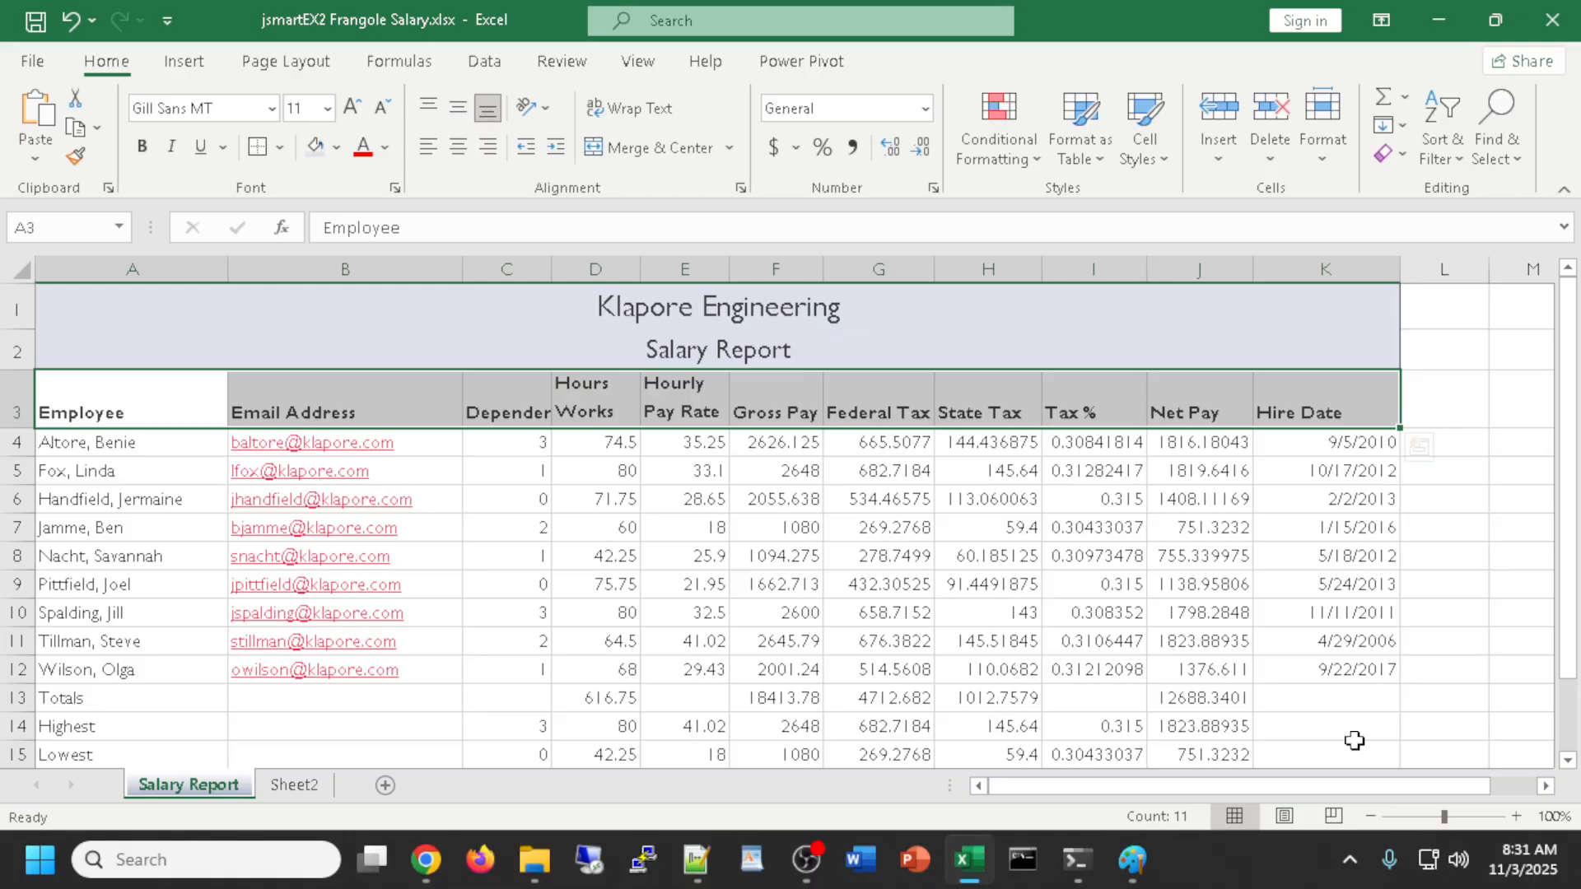
# Apply the Total cell style to the Totals row, A13:K13
pyautogui.click(79, 698)
pyautogui.moveTo(81, 698); pyautogui.dragTo(1372, 699)
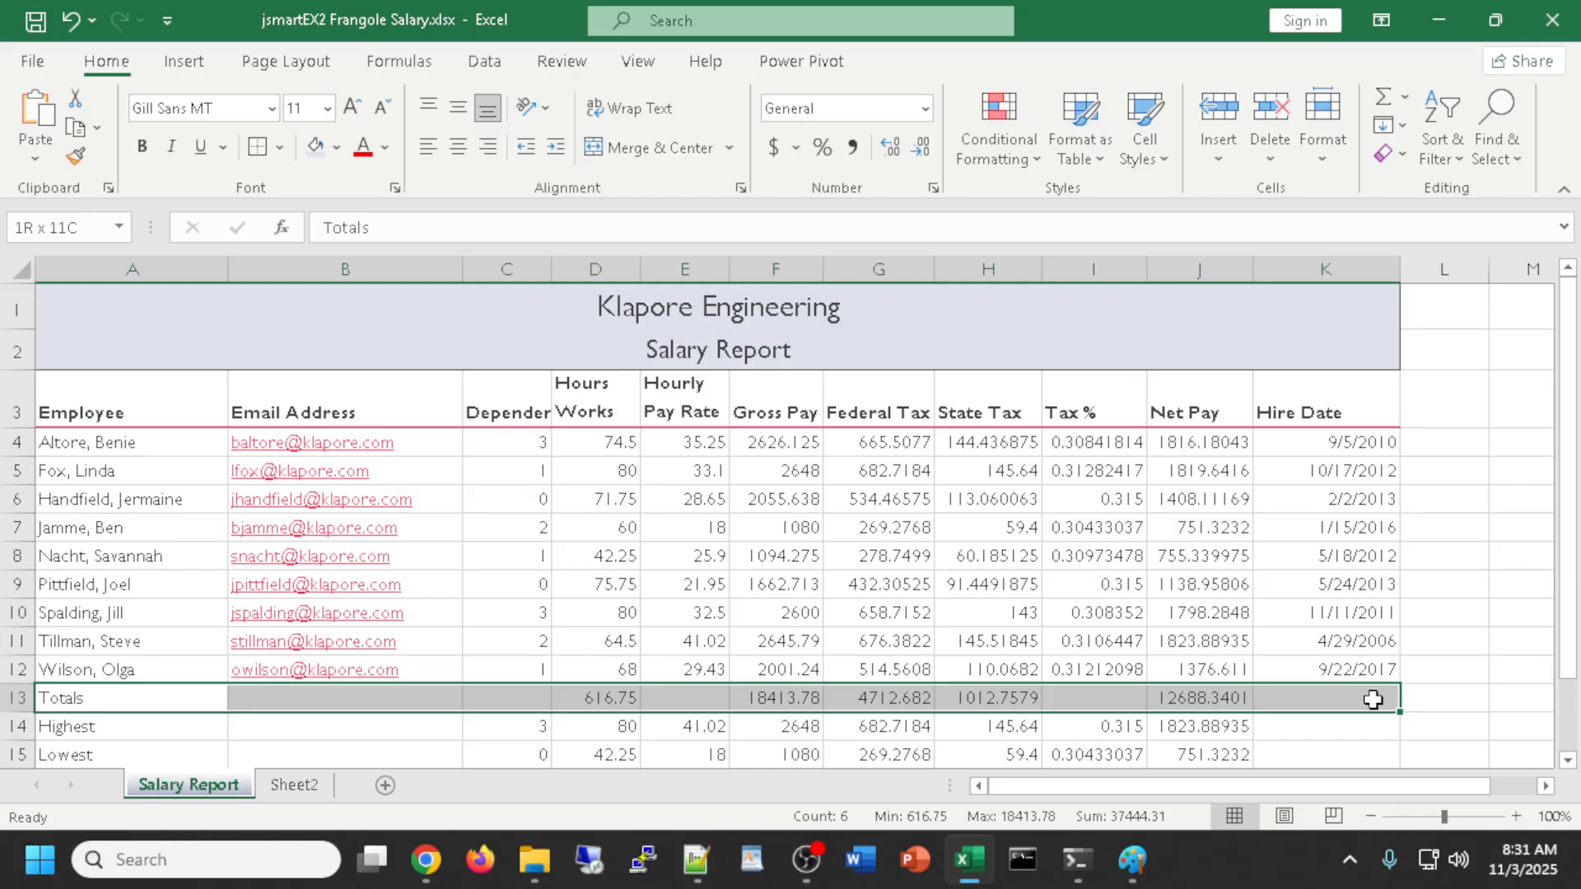
pyautogui.moveTo(1373, 699); pyautogui.dragTo(1373, 699)
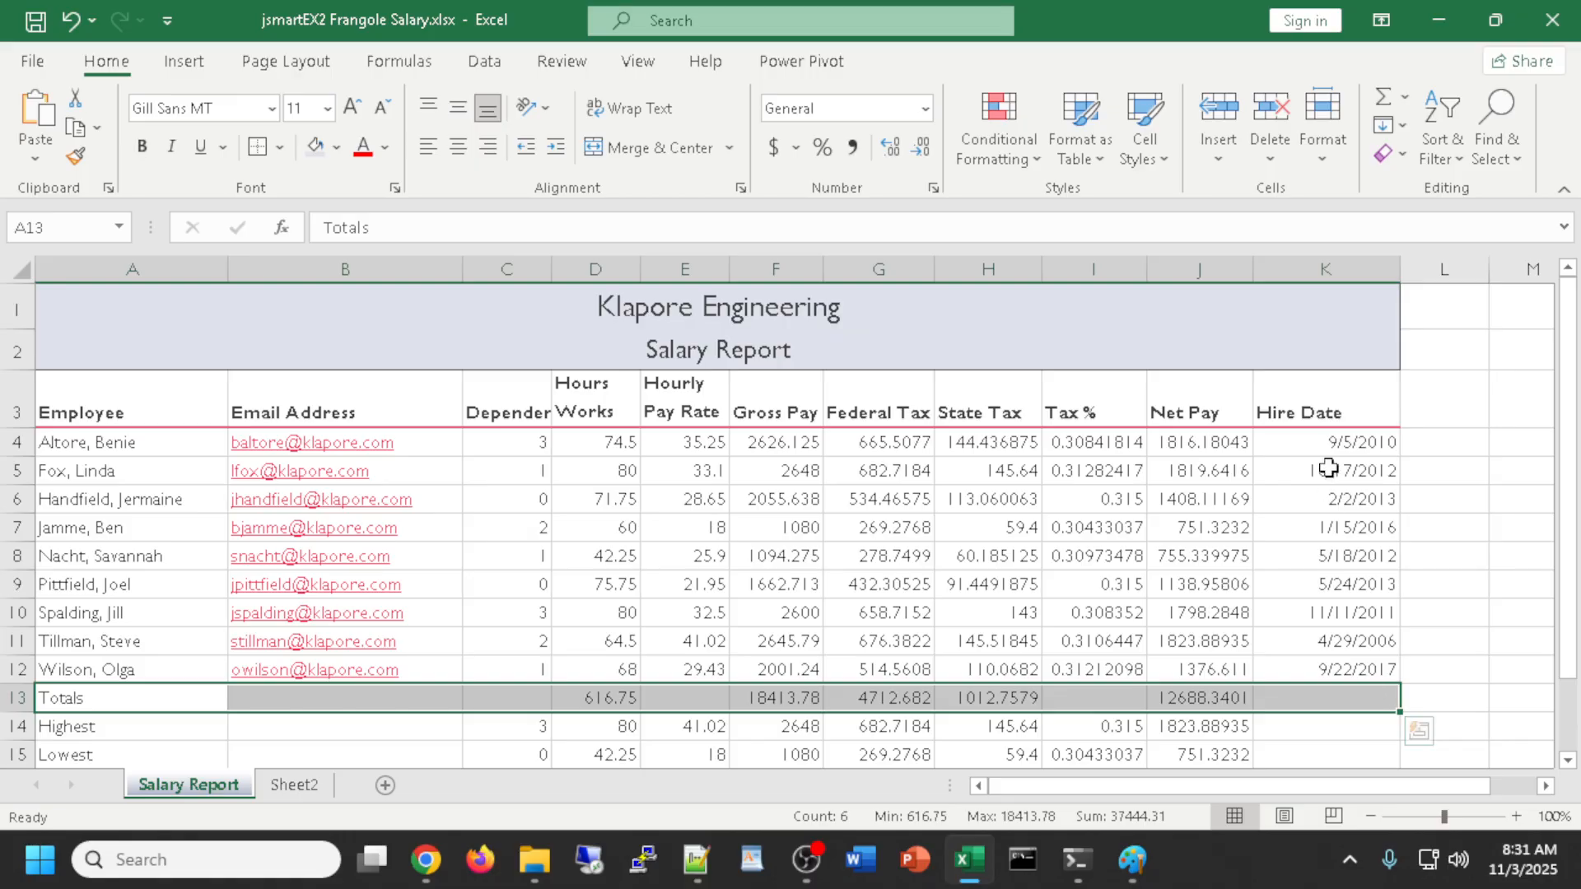
pyautogui.click(1154, 154)
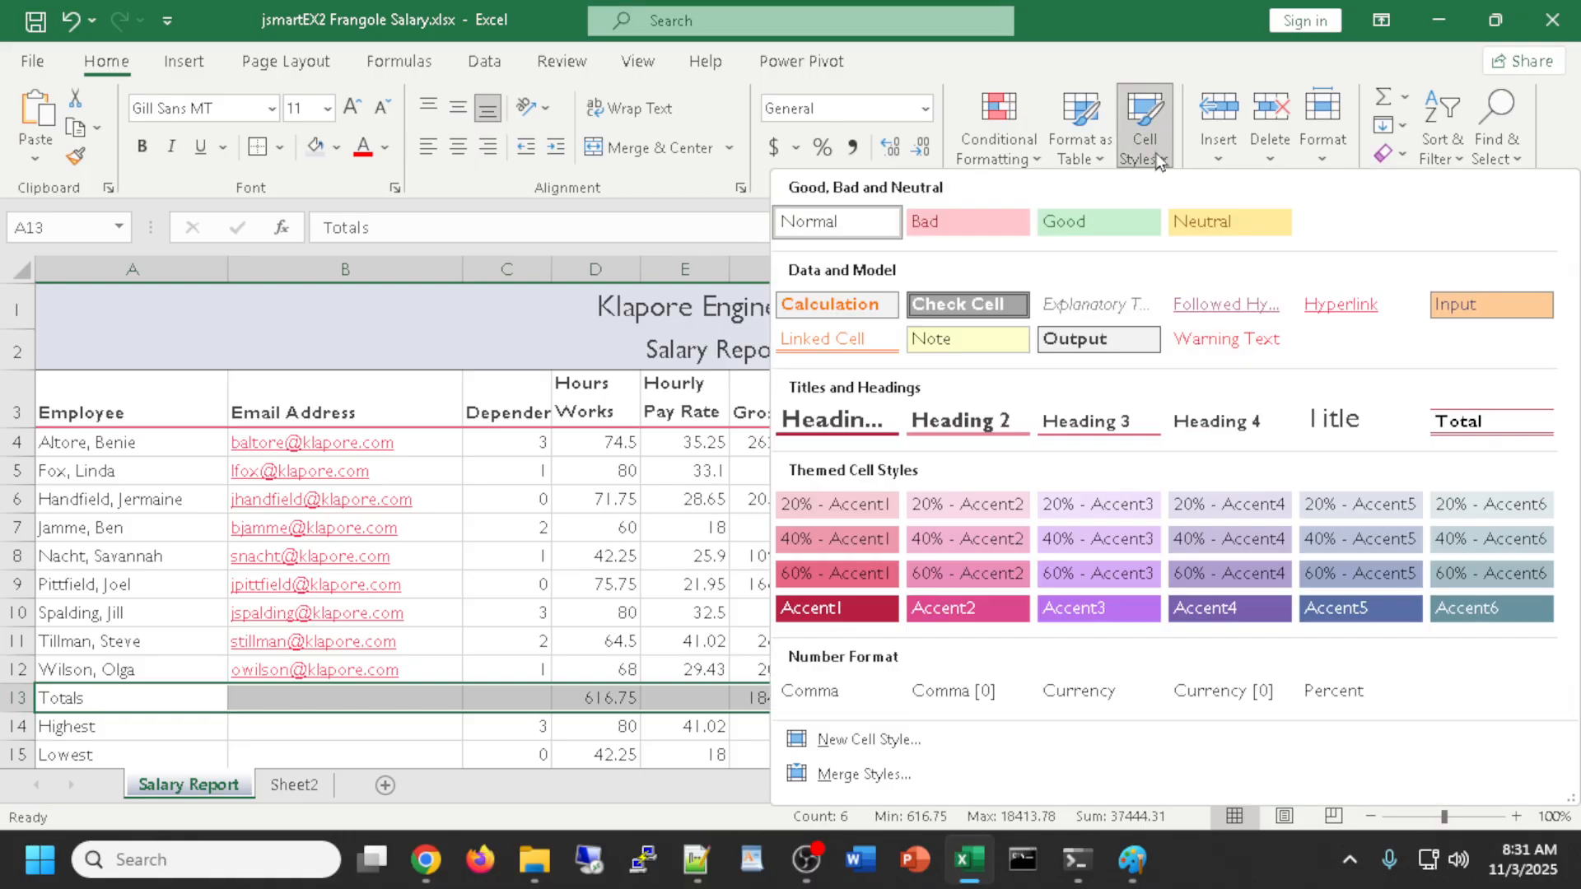
pyautogui.click(1509, 426)
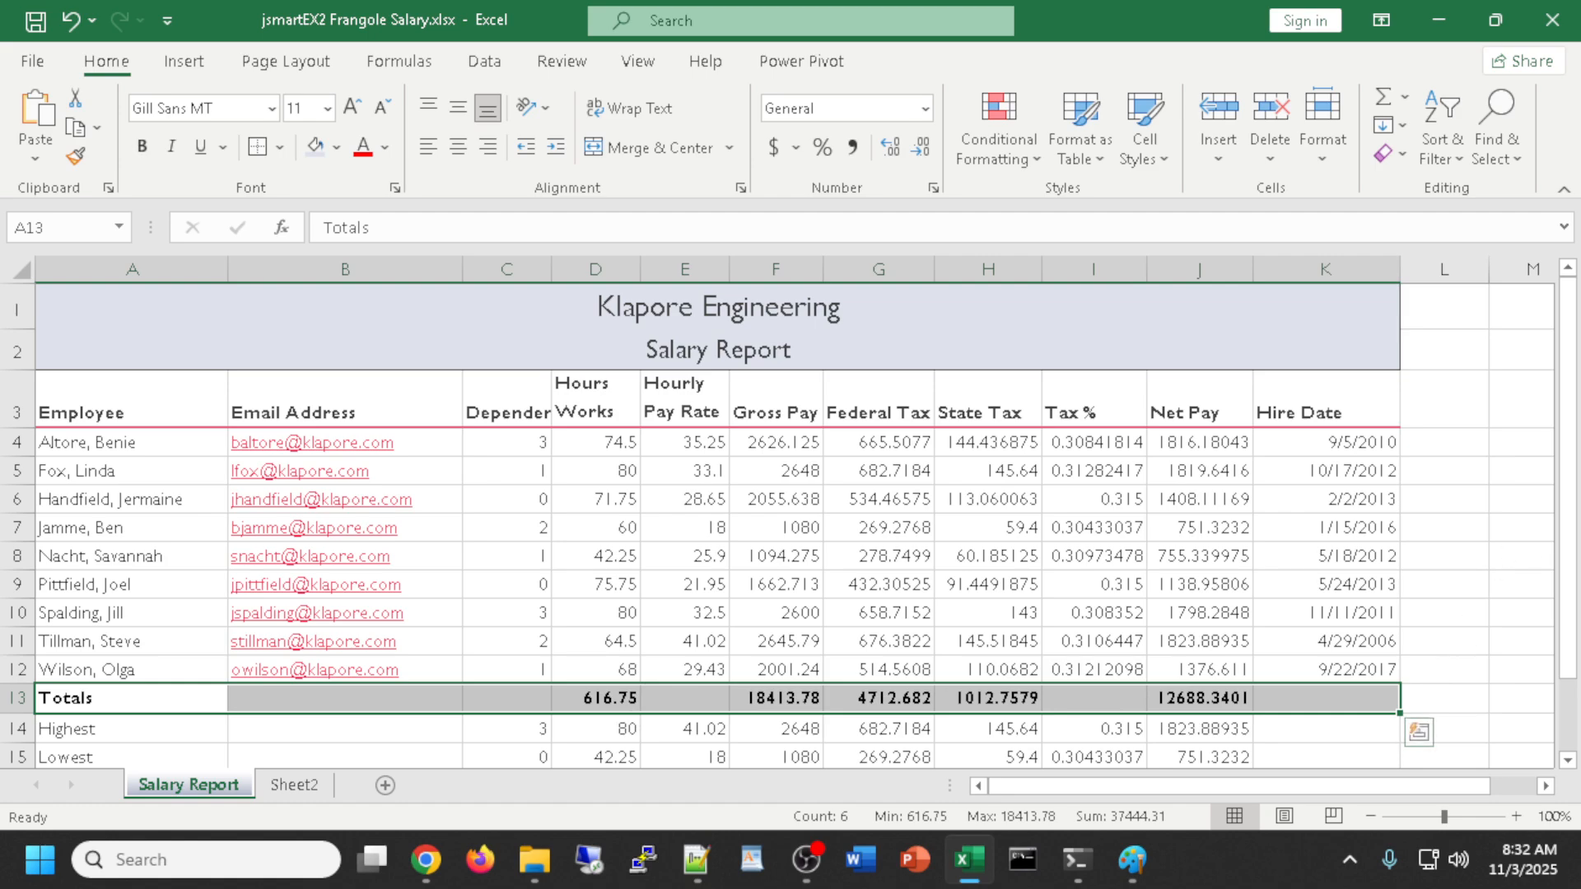
# Format the hire dates in K4:K12 with the 3/14/12 date type
pyautogui.hotkey('alt', 'Tab')
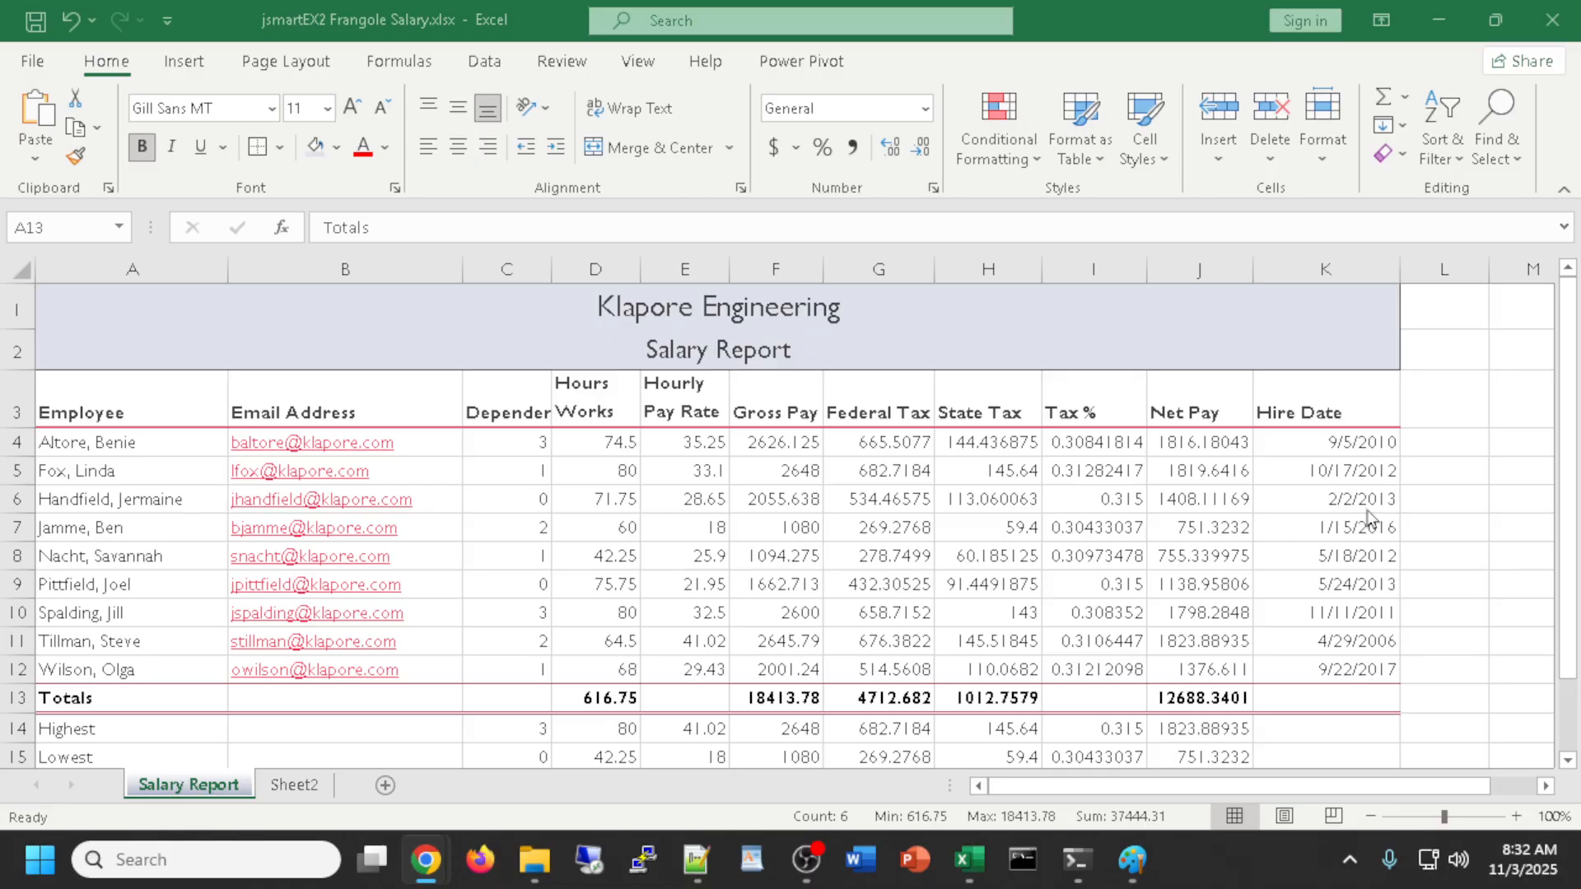
pyautogui.hotkey('alt', 'Tab')
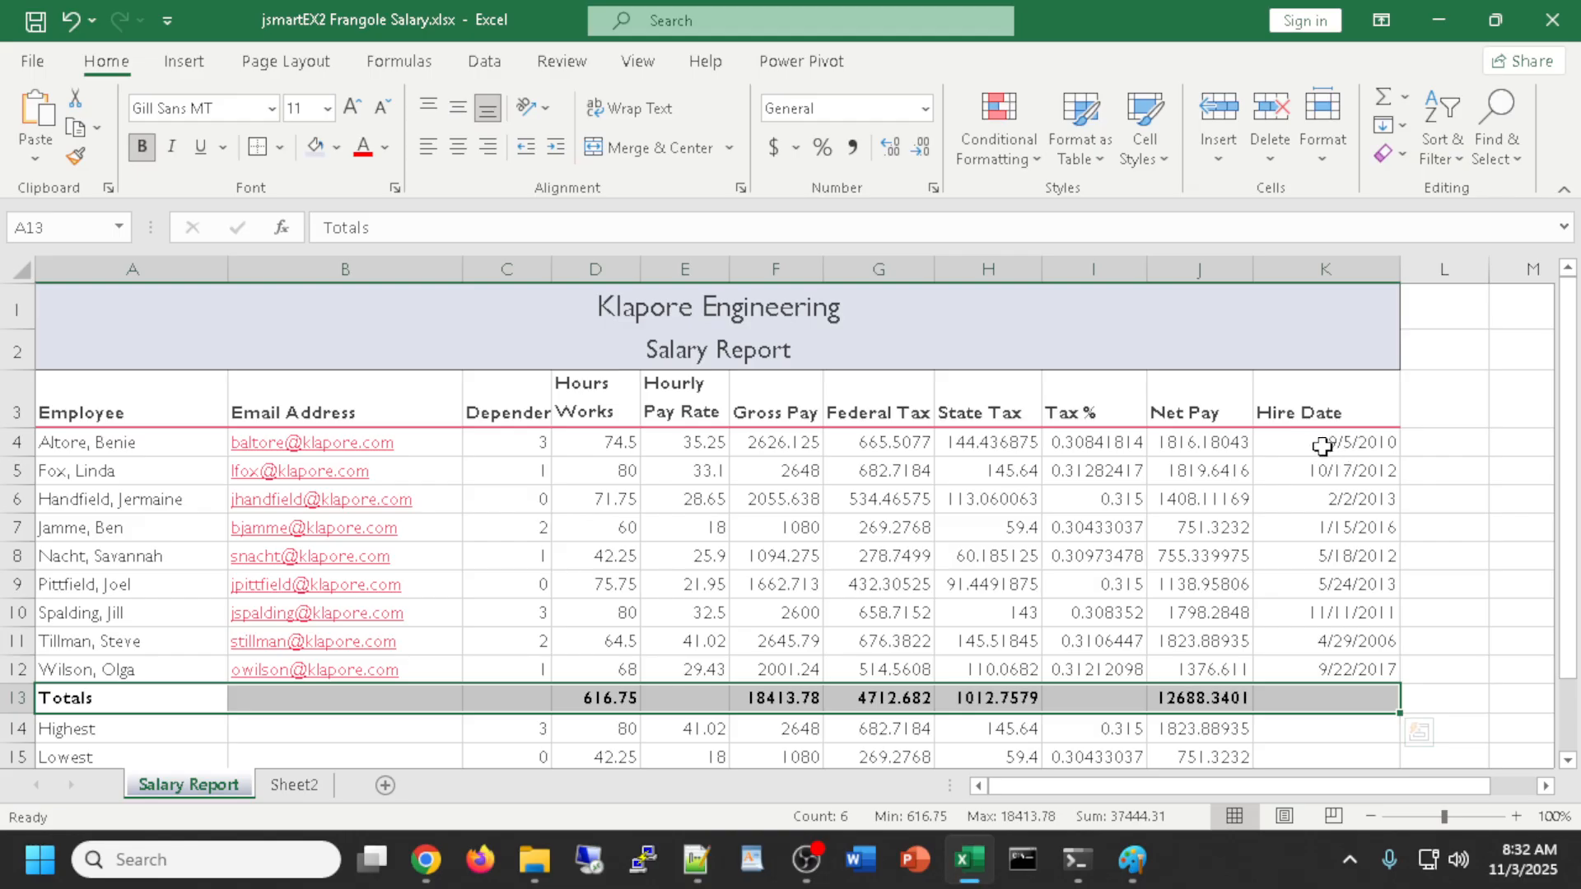
pyautogui.moveTo(1322, 448); pyautogui.dragTo(1357, 672)
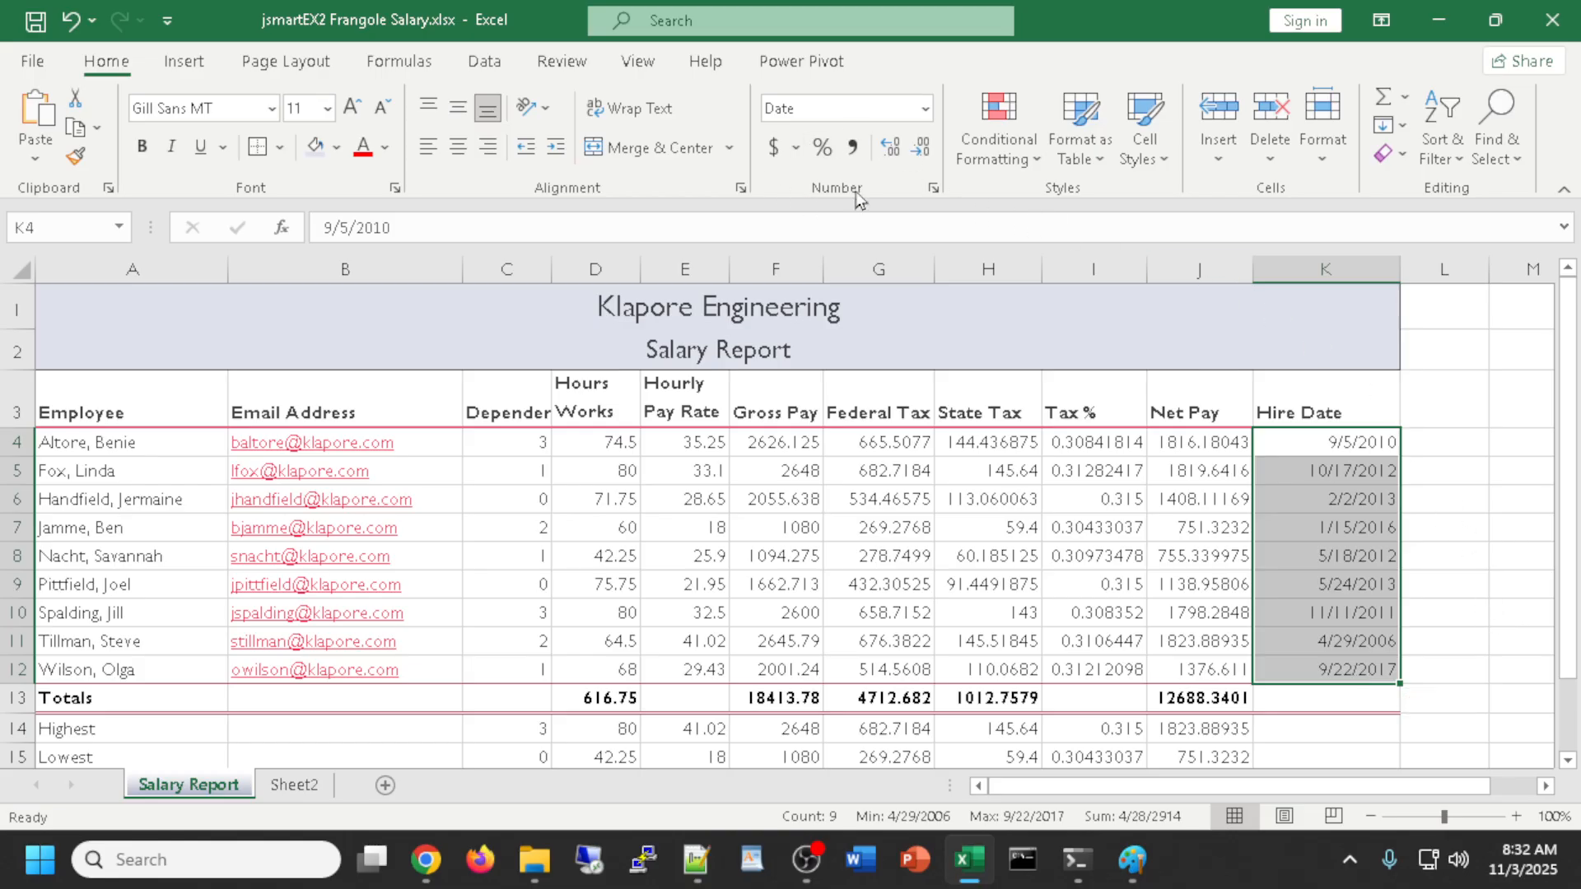
pyautogui.click(935, 190)
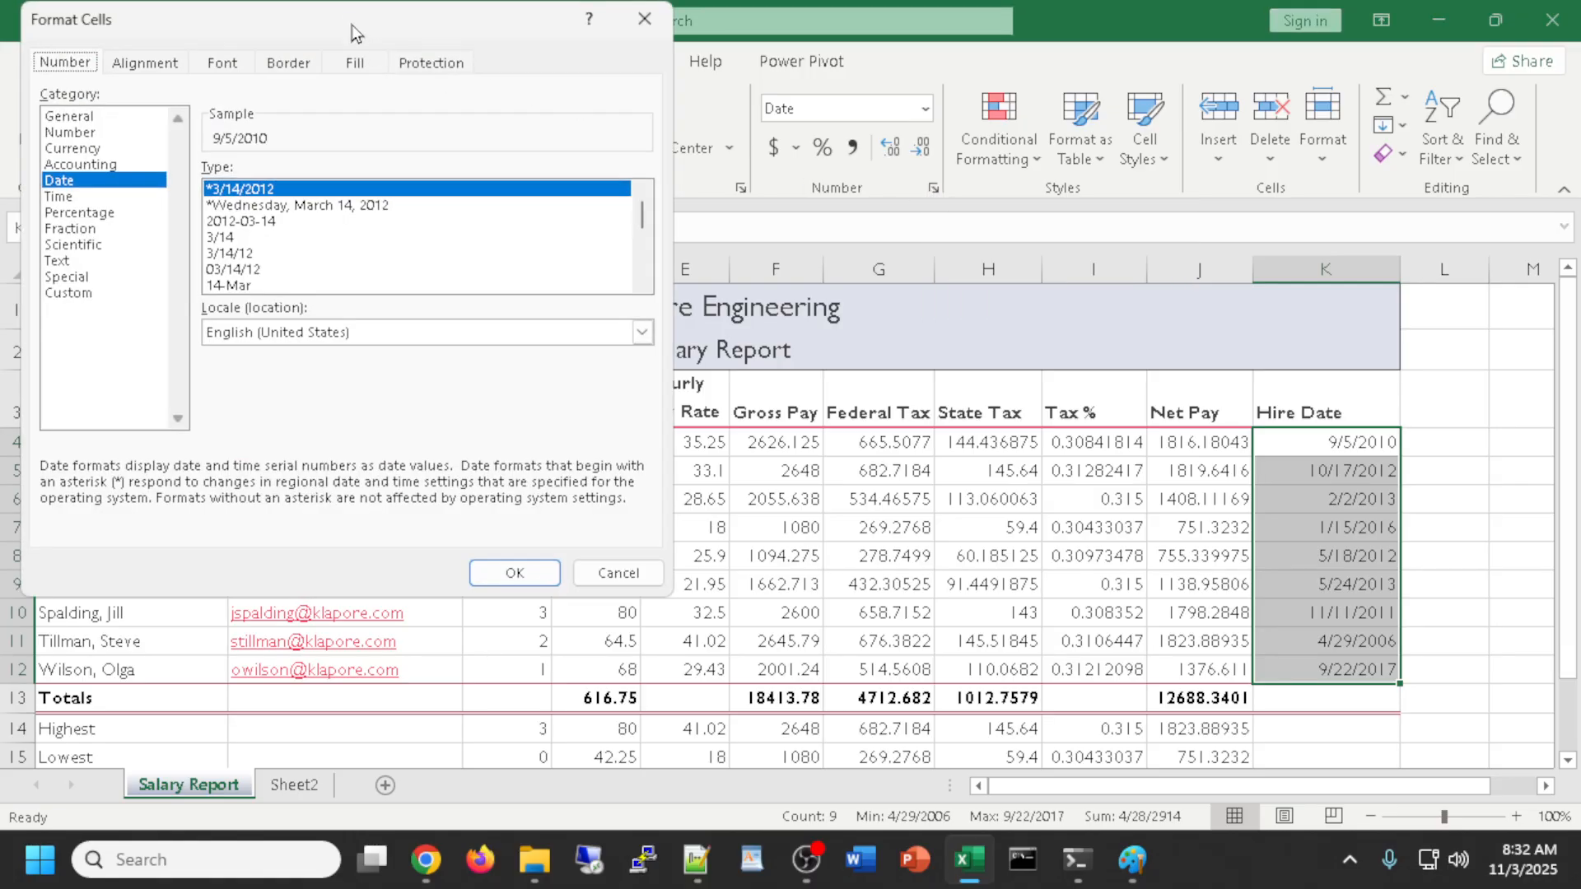
pyautogui.moveTo(354, 33); pyautogui.dragTo(769, 63)
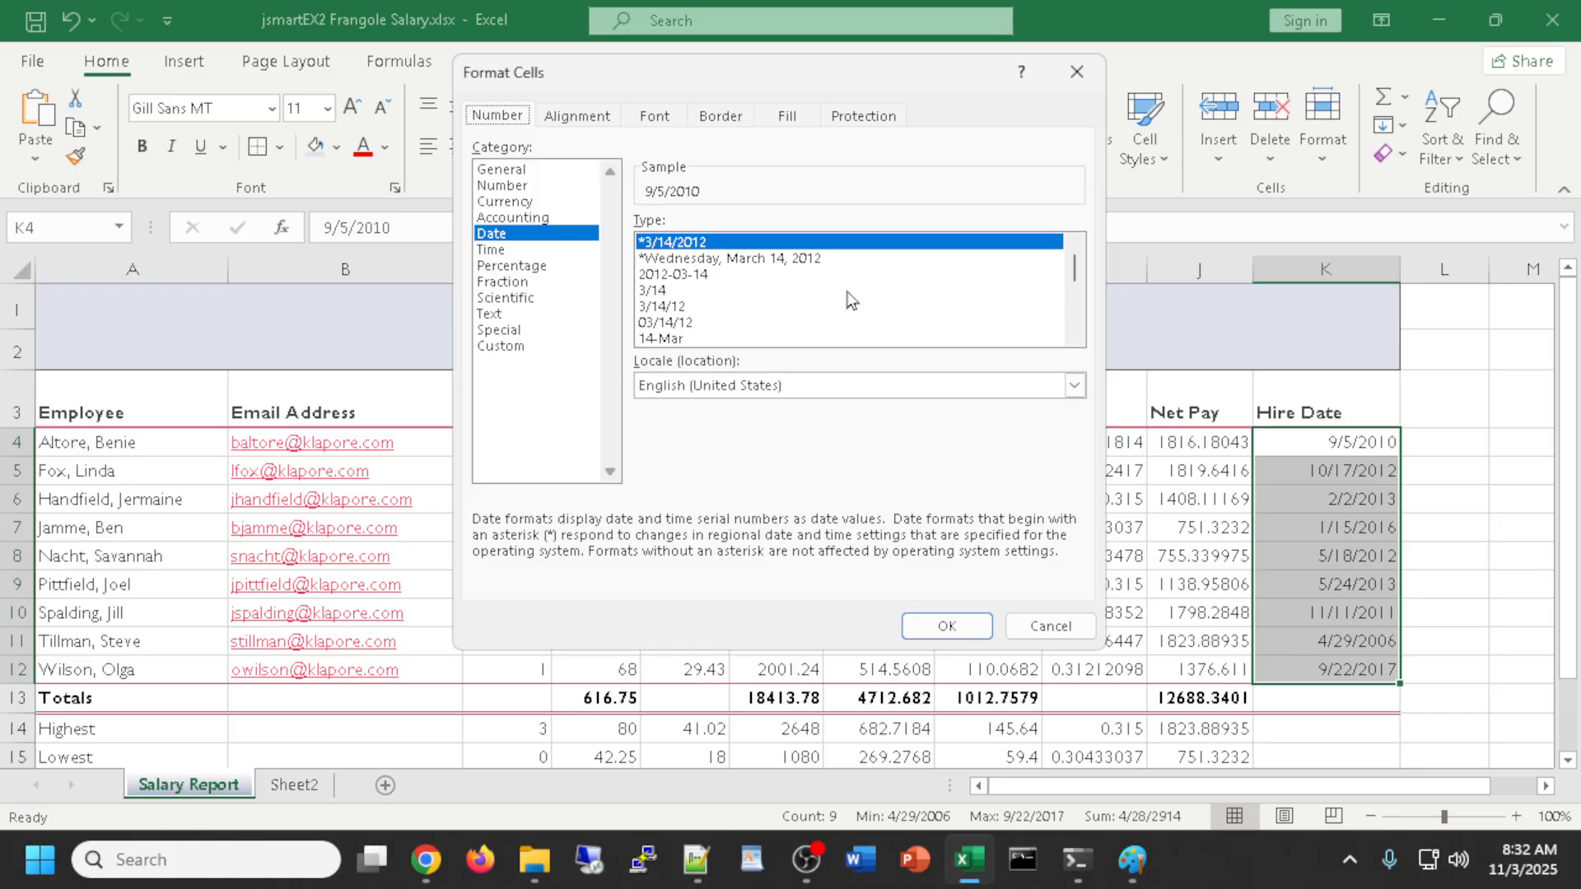
pyautogui.click(662, 307)
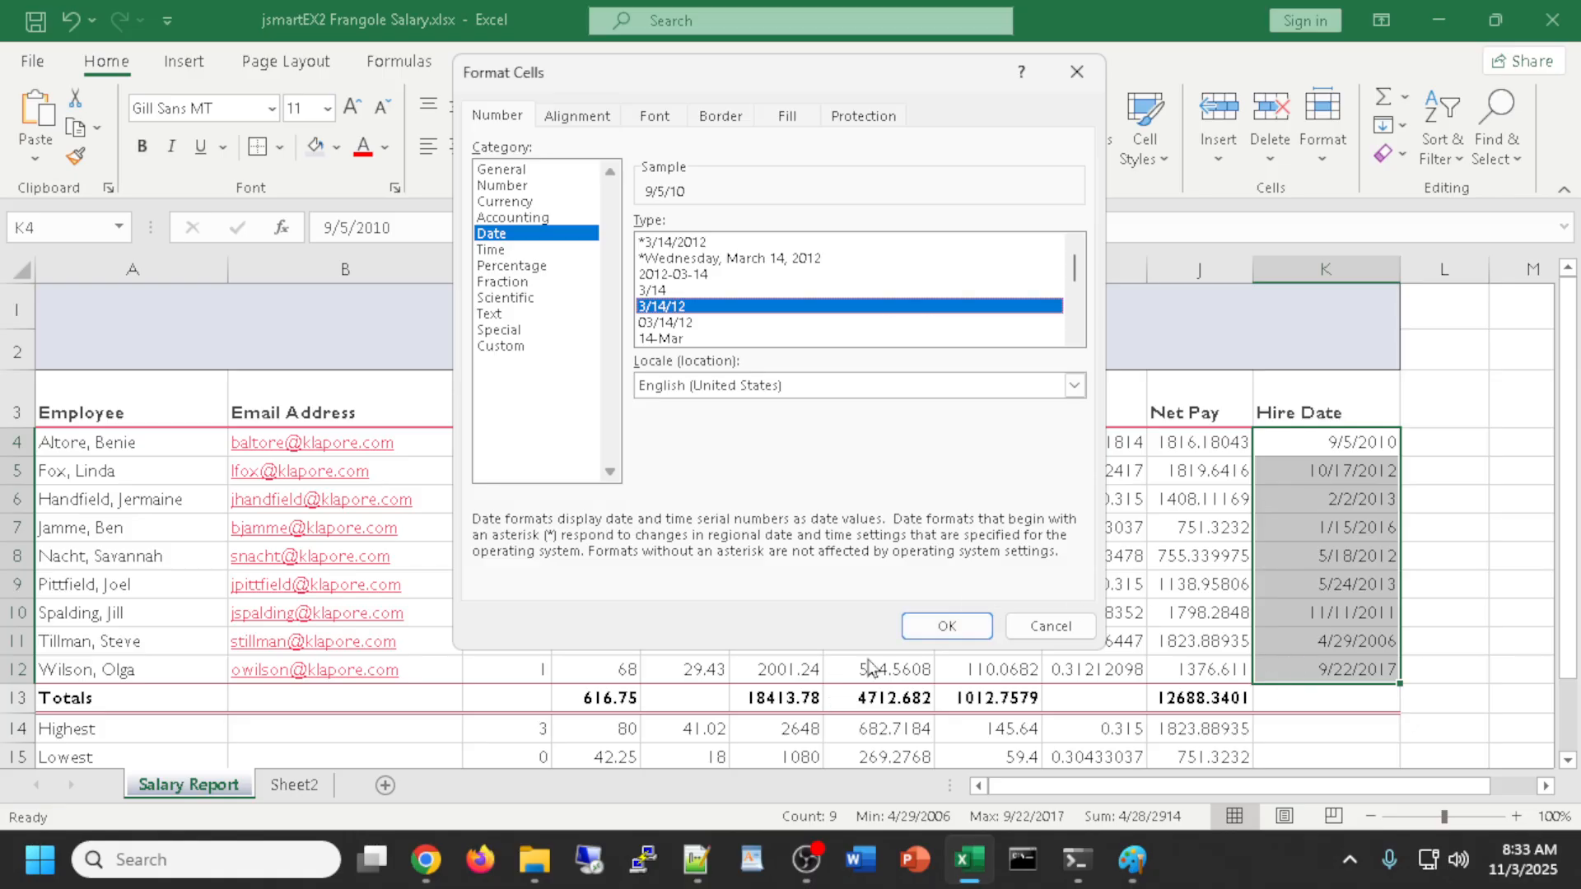
pyautogui.click(936, 629)
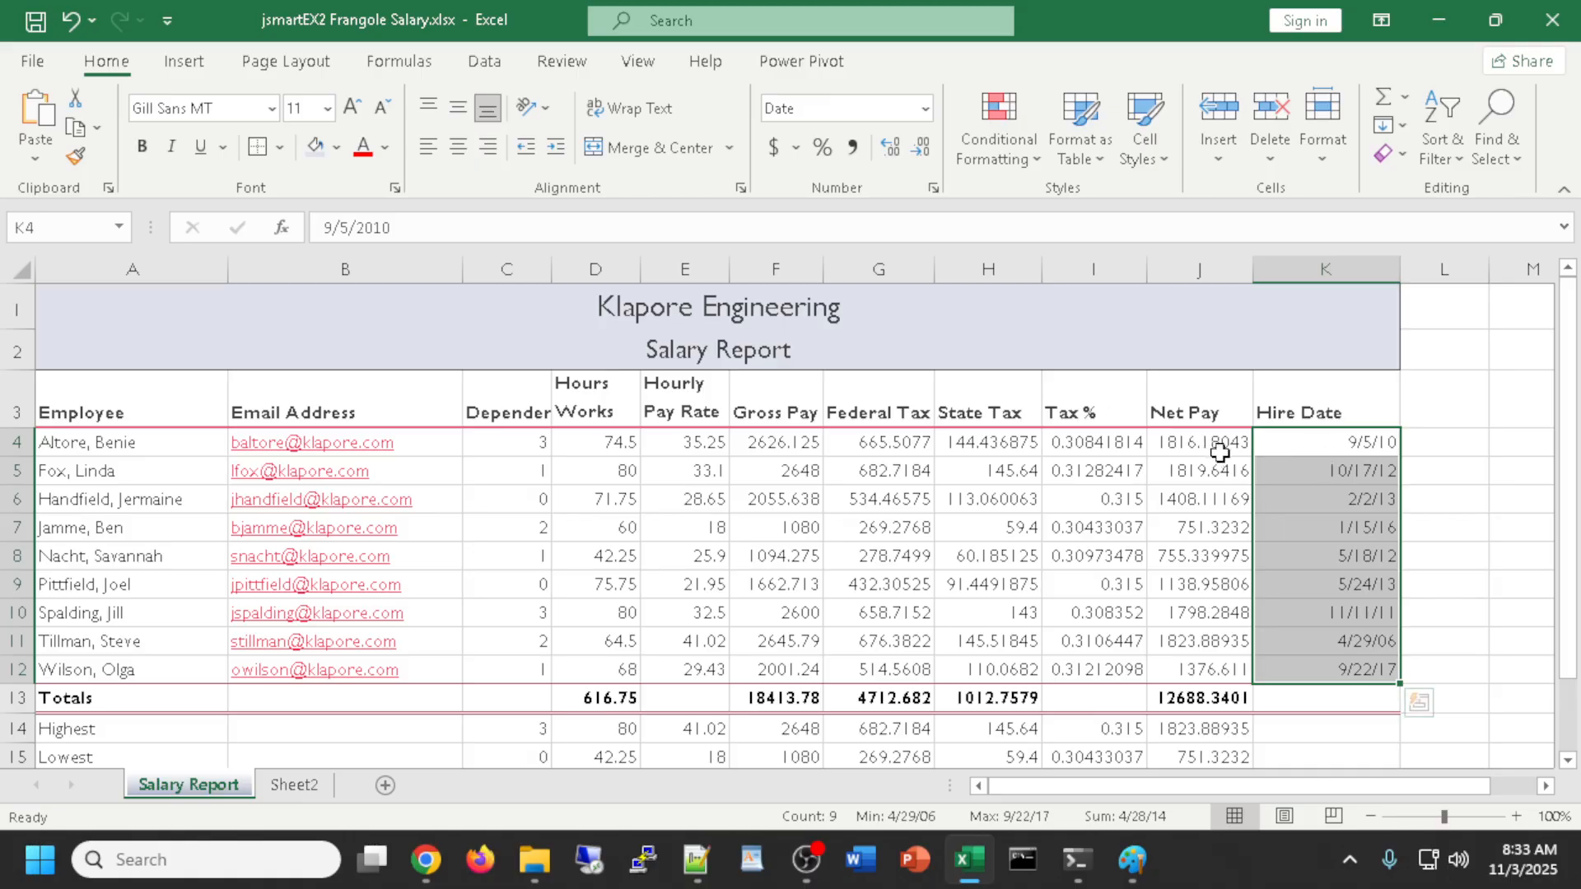
pyautogui.click(1404, 442)
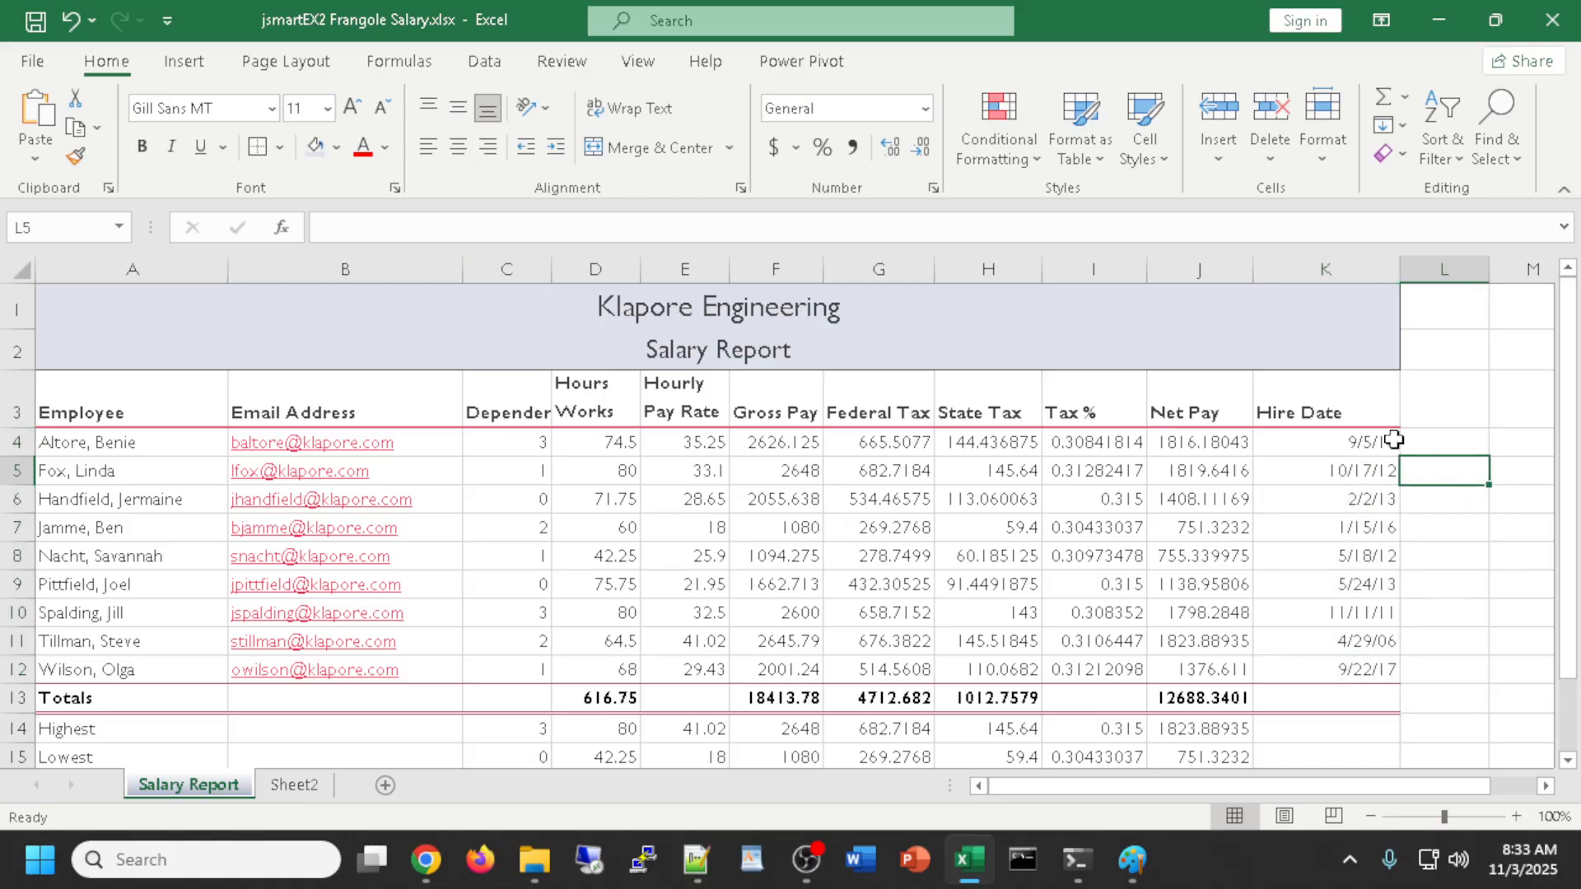
pyautogui.click(1359, 442)
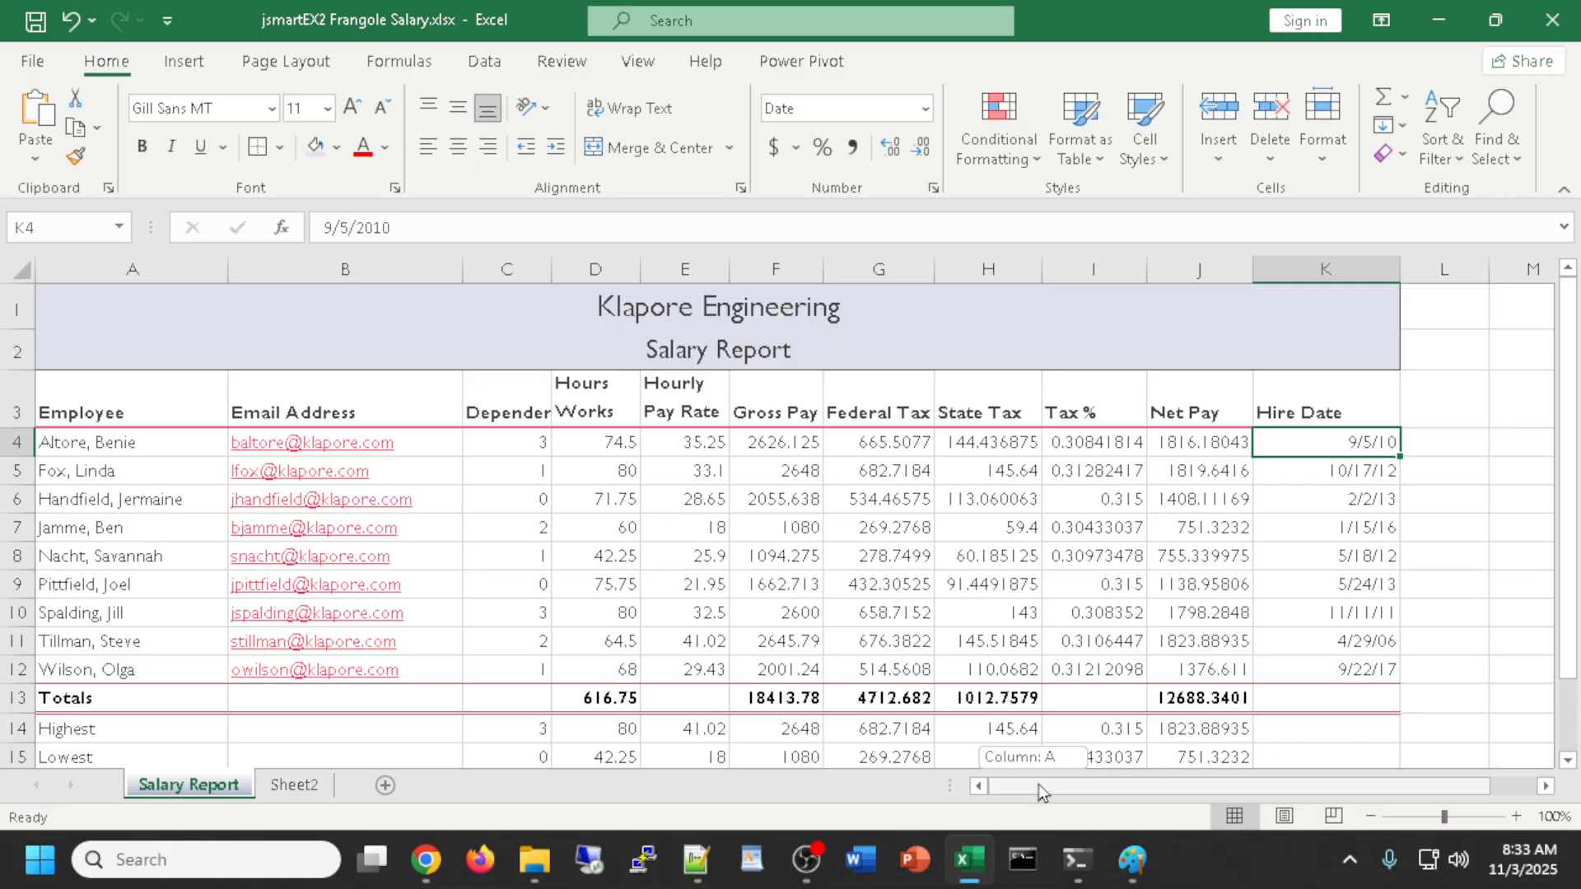
# Try out a date entry of 11/11/2025 in the empty cell M4 beside the table
pyautogui.moveTo(1039, 784); pyautogui.dragTo(1178, 803)
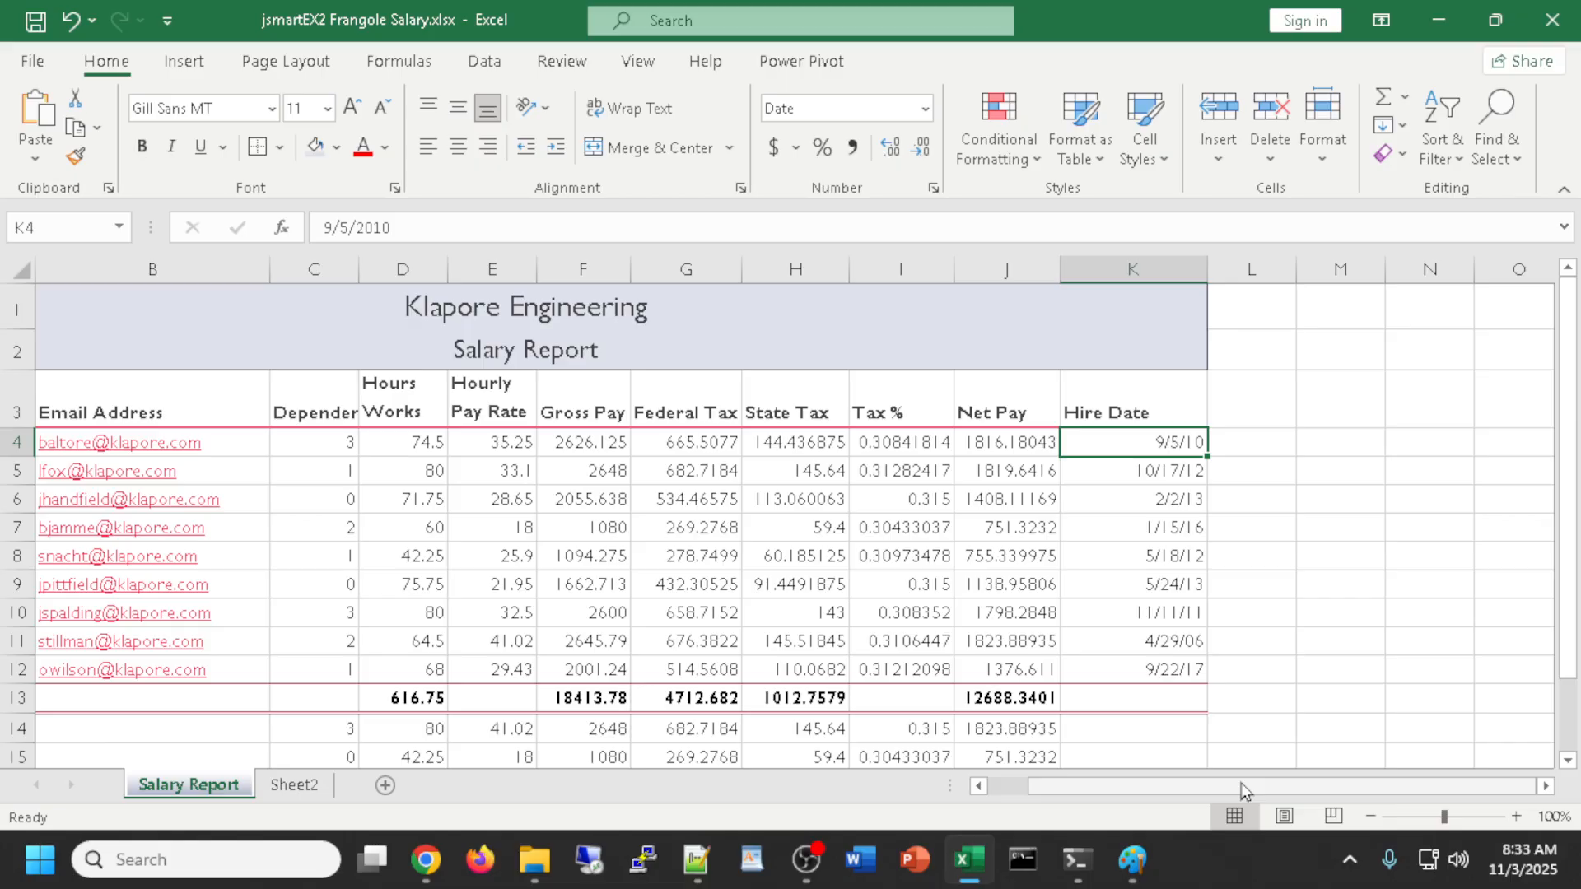
pyautogui.click(1322, 438)
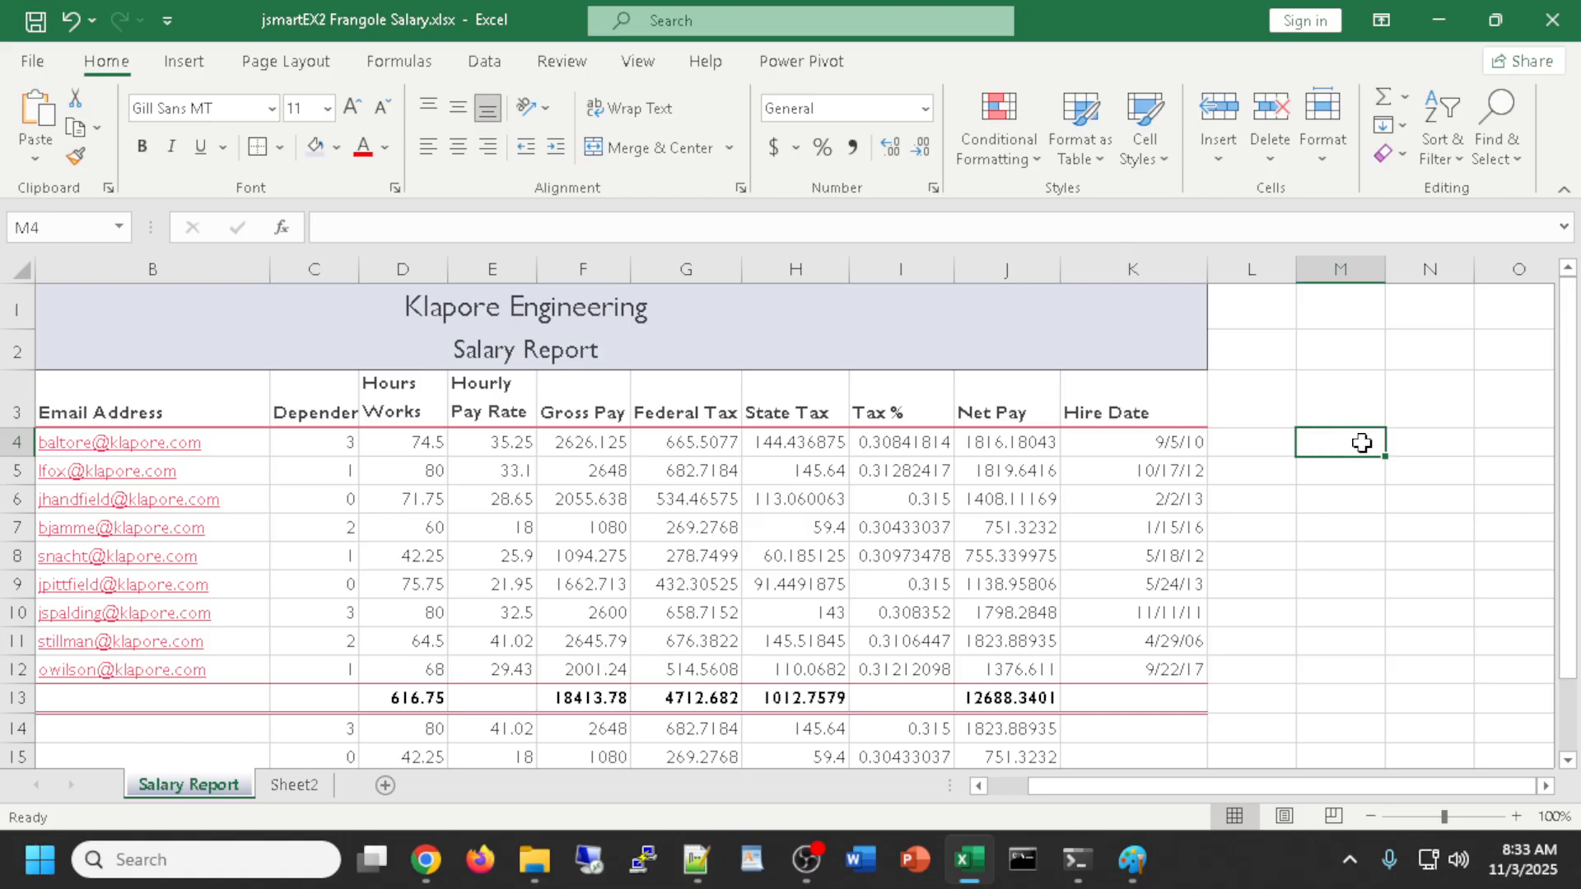
pyautogui.write('11/1')
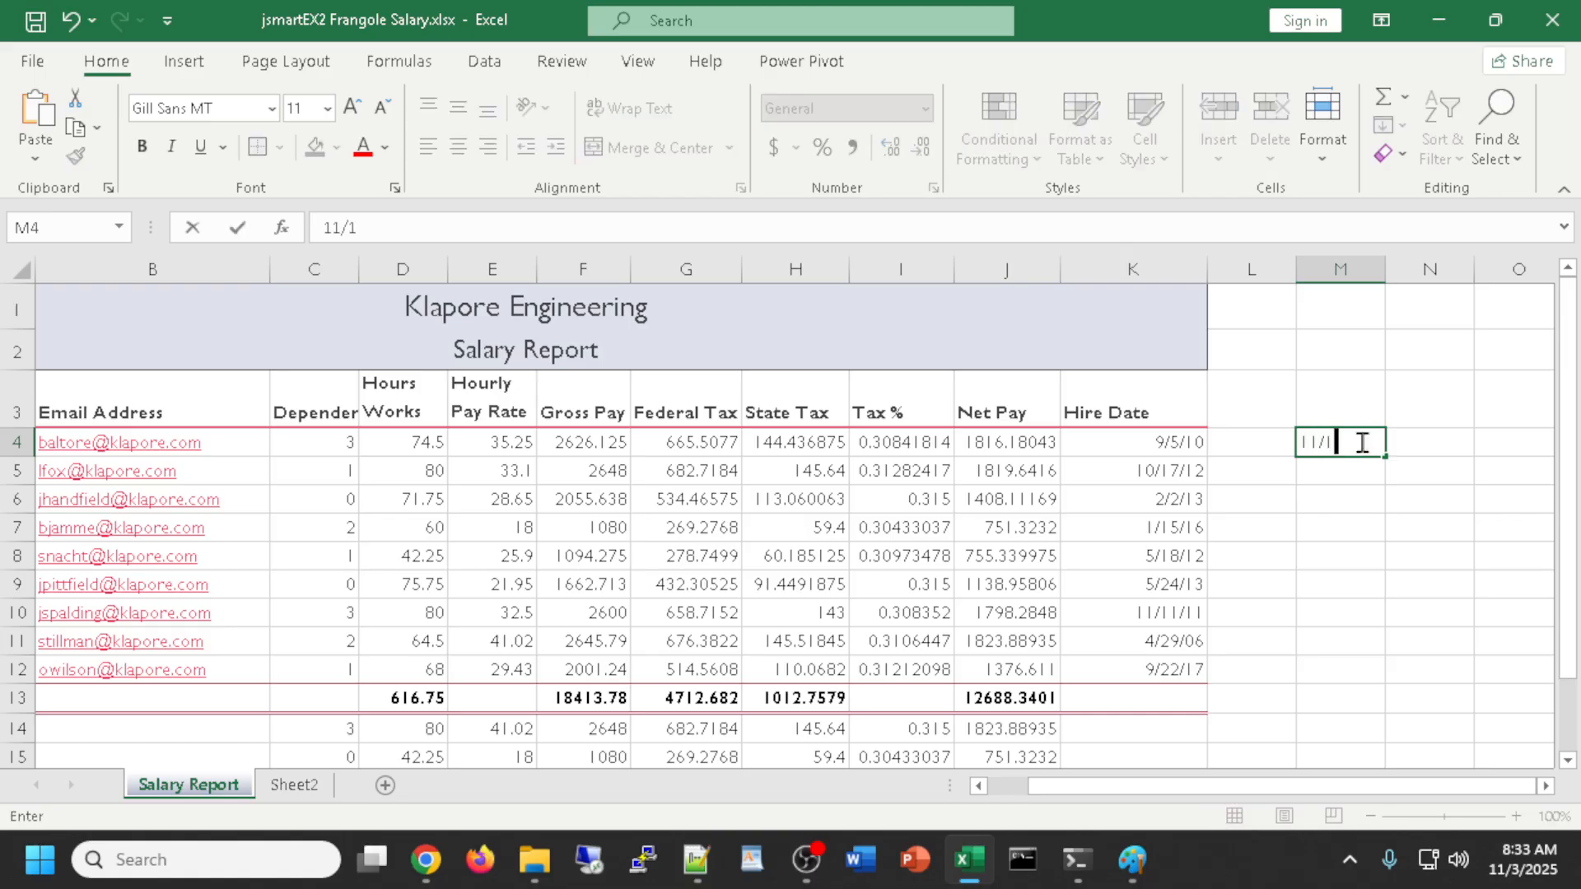
pyautogui.write('1/2025')
pyautogui.click(1367, 471)
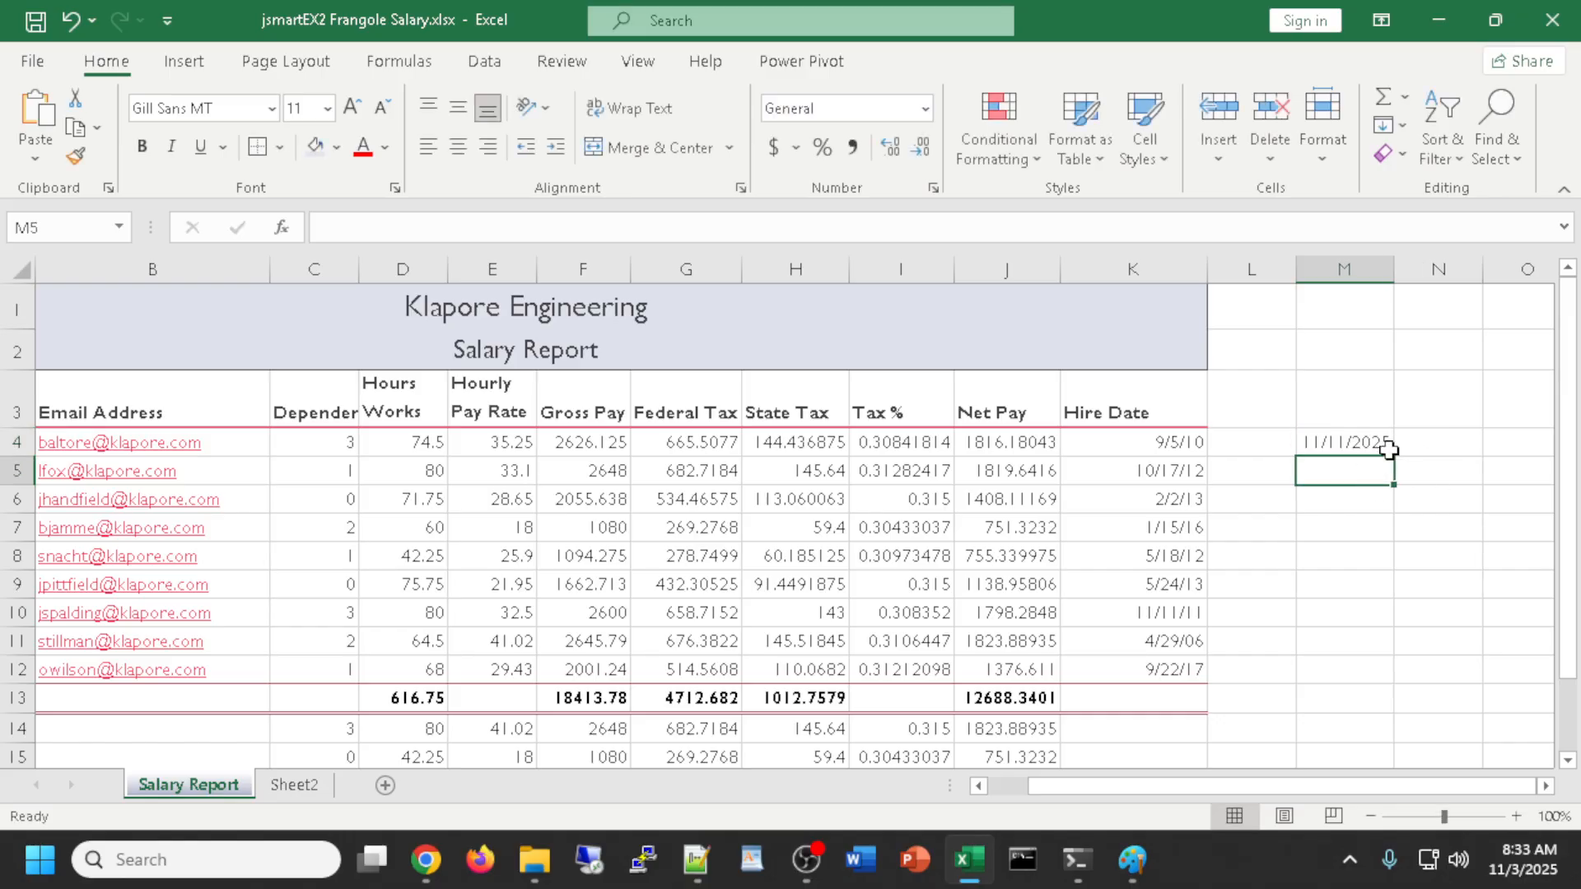
pyautogui.click(1342, 443)
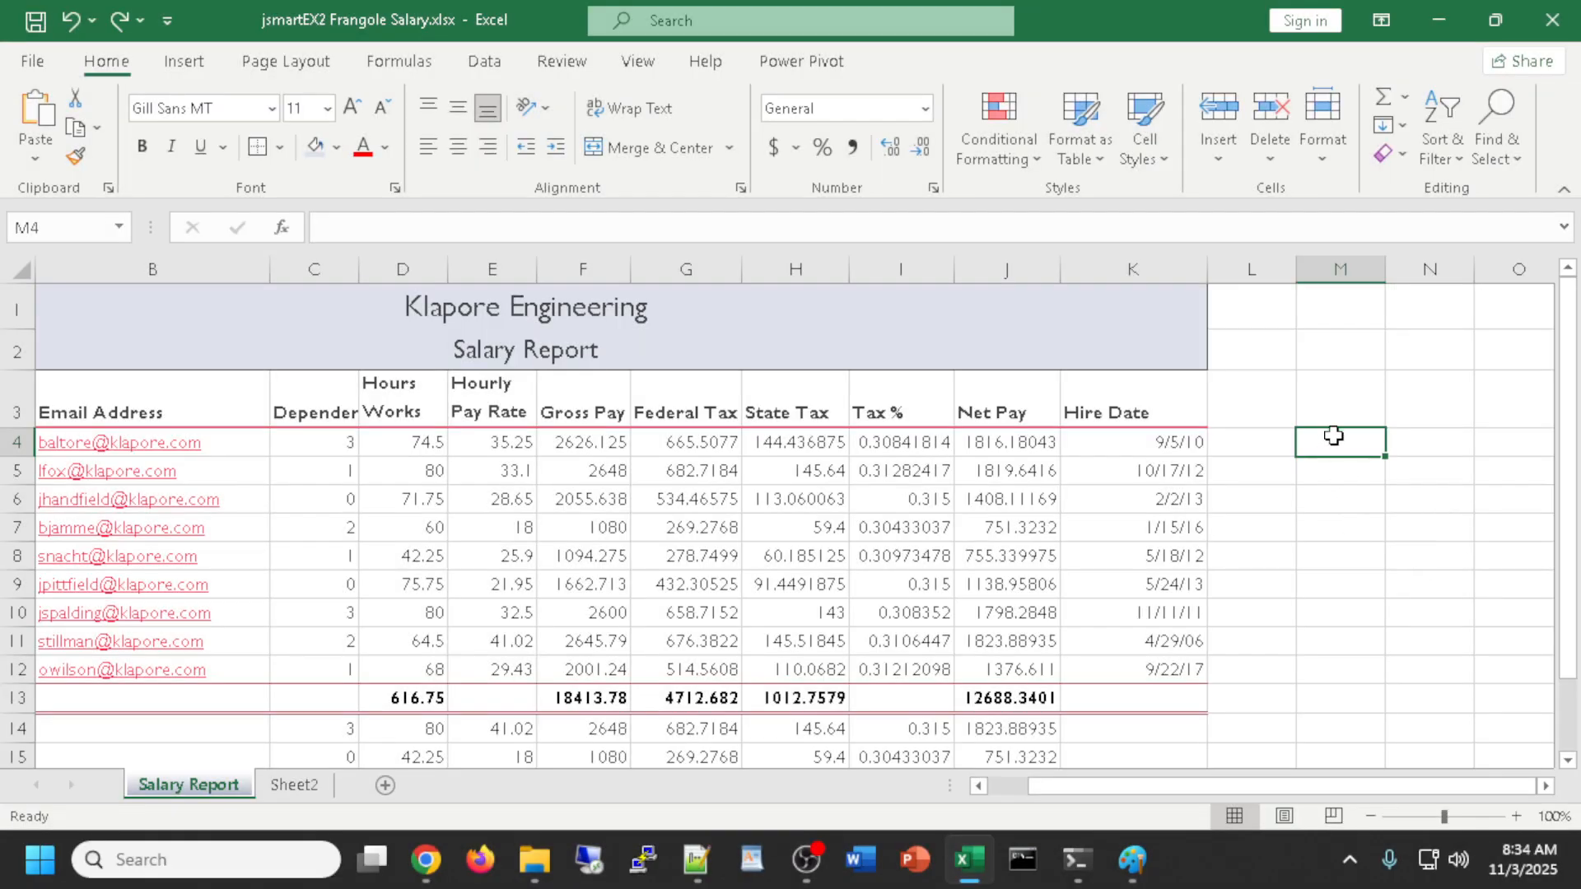
pyautogui.click(1327, 471)
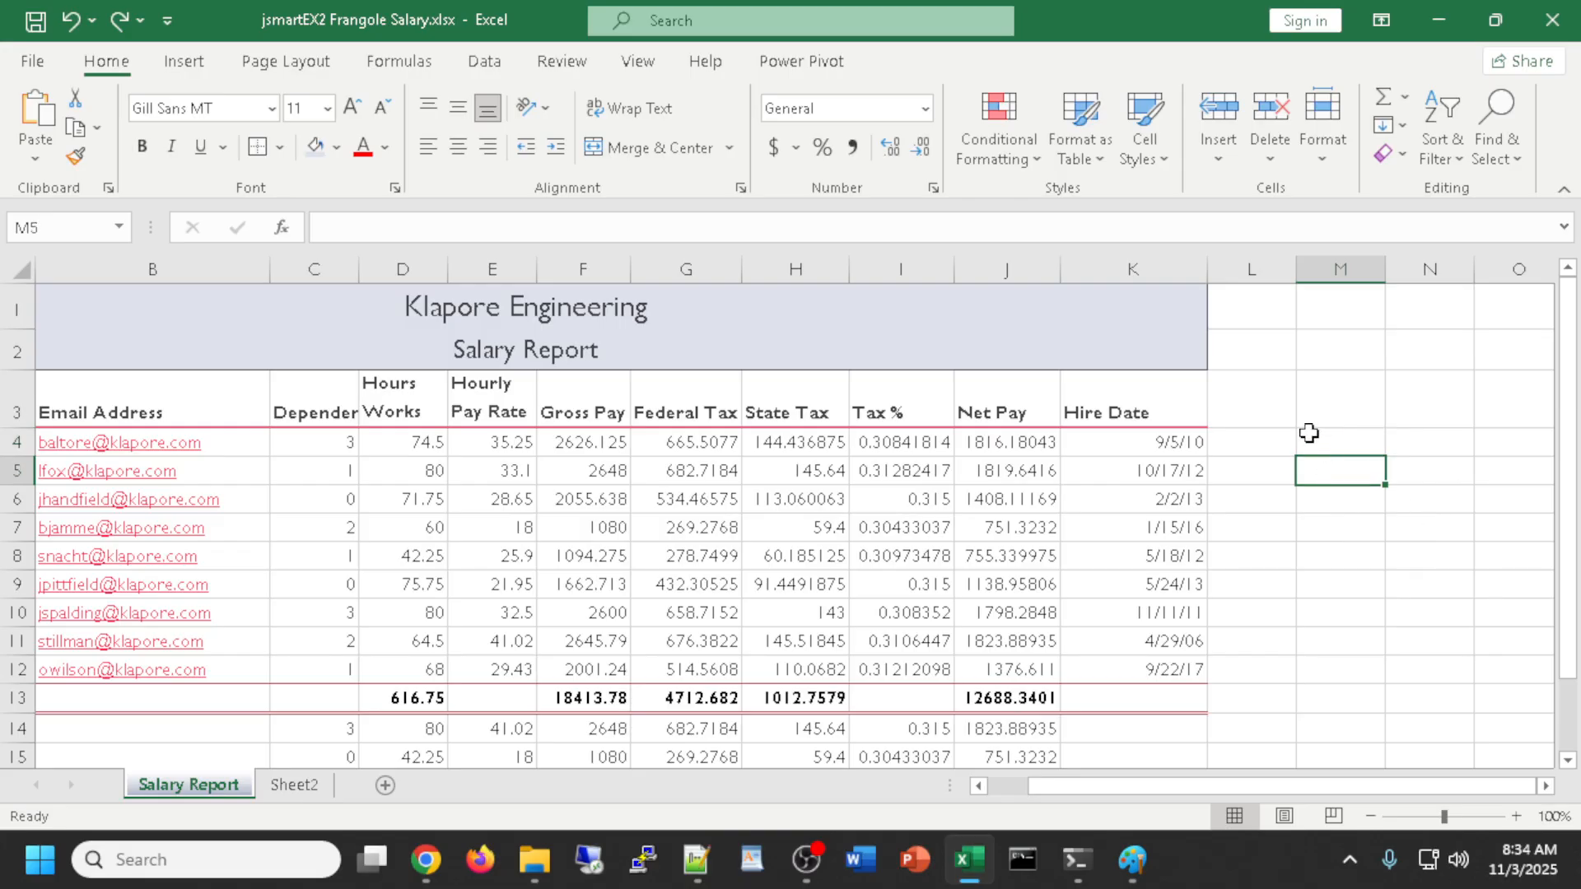
pyautogui.click(1310, 435)
pyautogui.click(1329, 468)
# Check the date format types offered for the hire date in K4, leaving the format as it is
pyautogui.click(1147, 442)
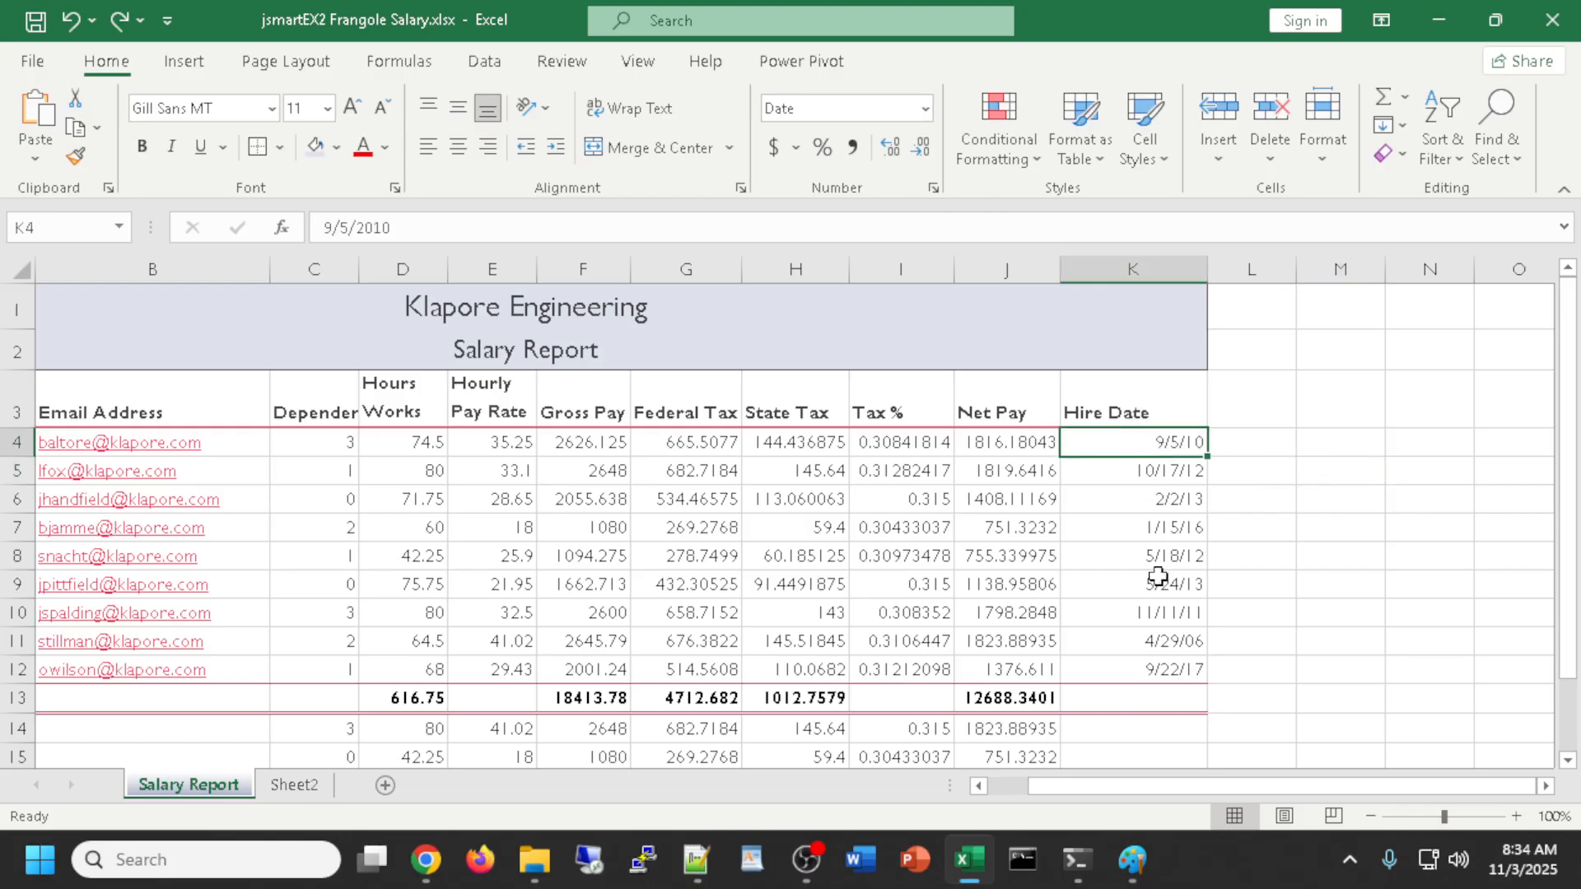
pyautogui.click(933, 189)
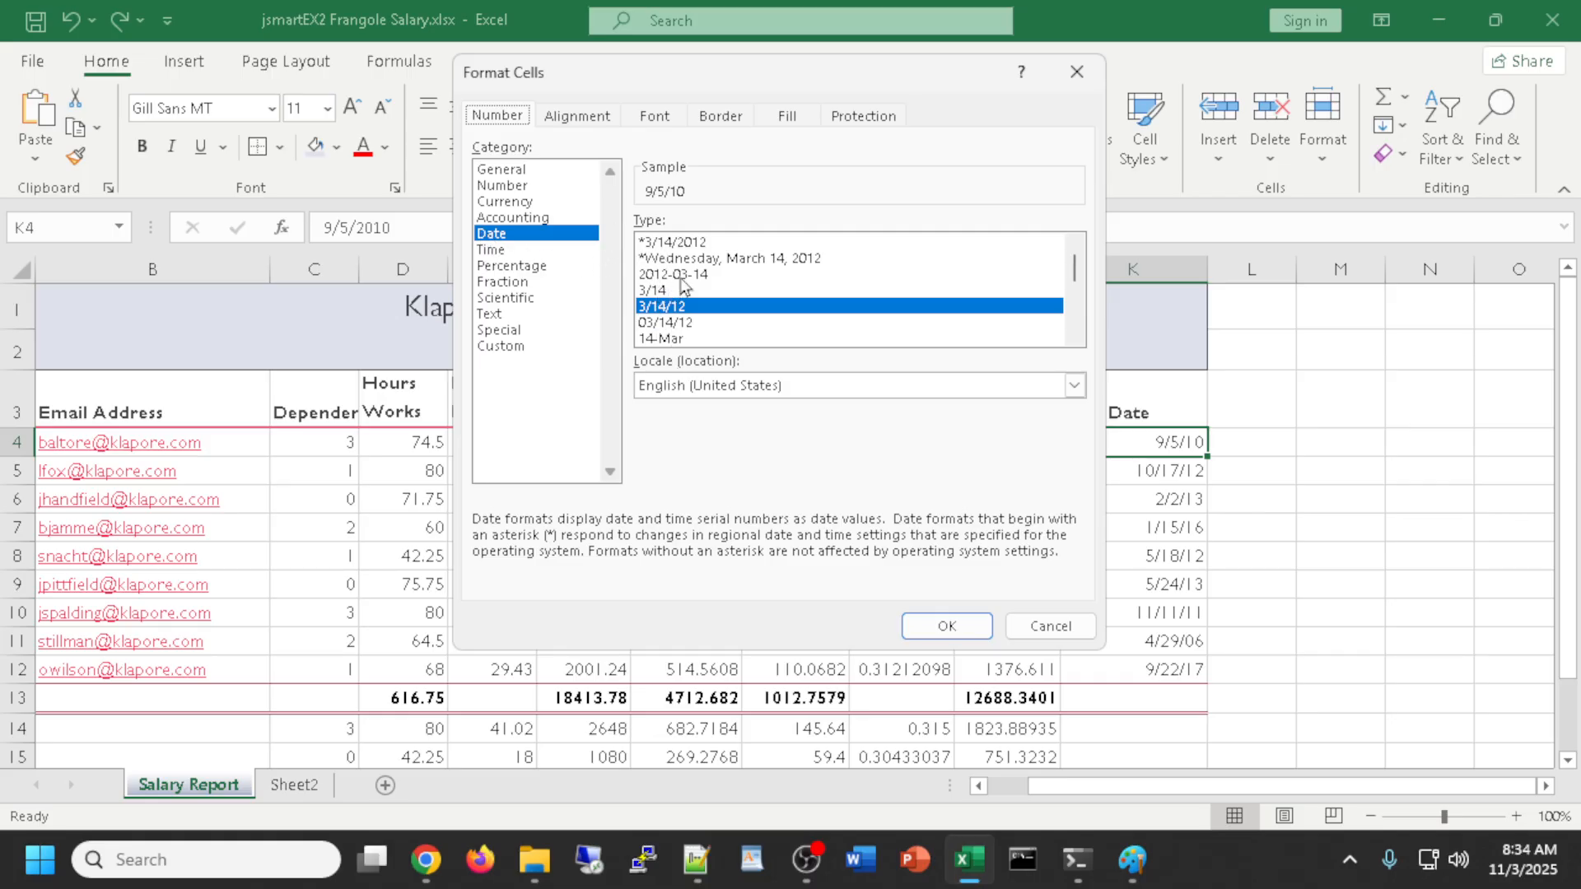
pyautogui.click(1080, 74)
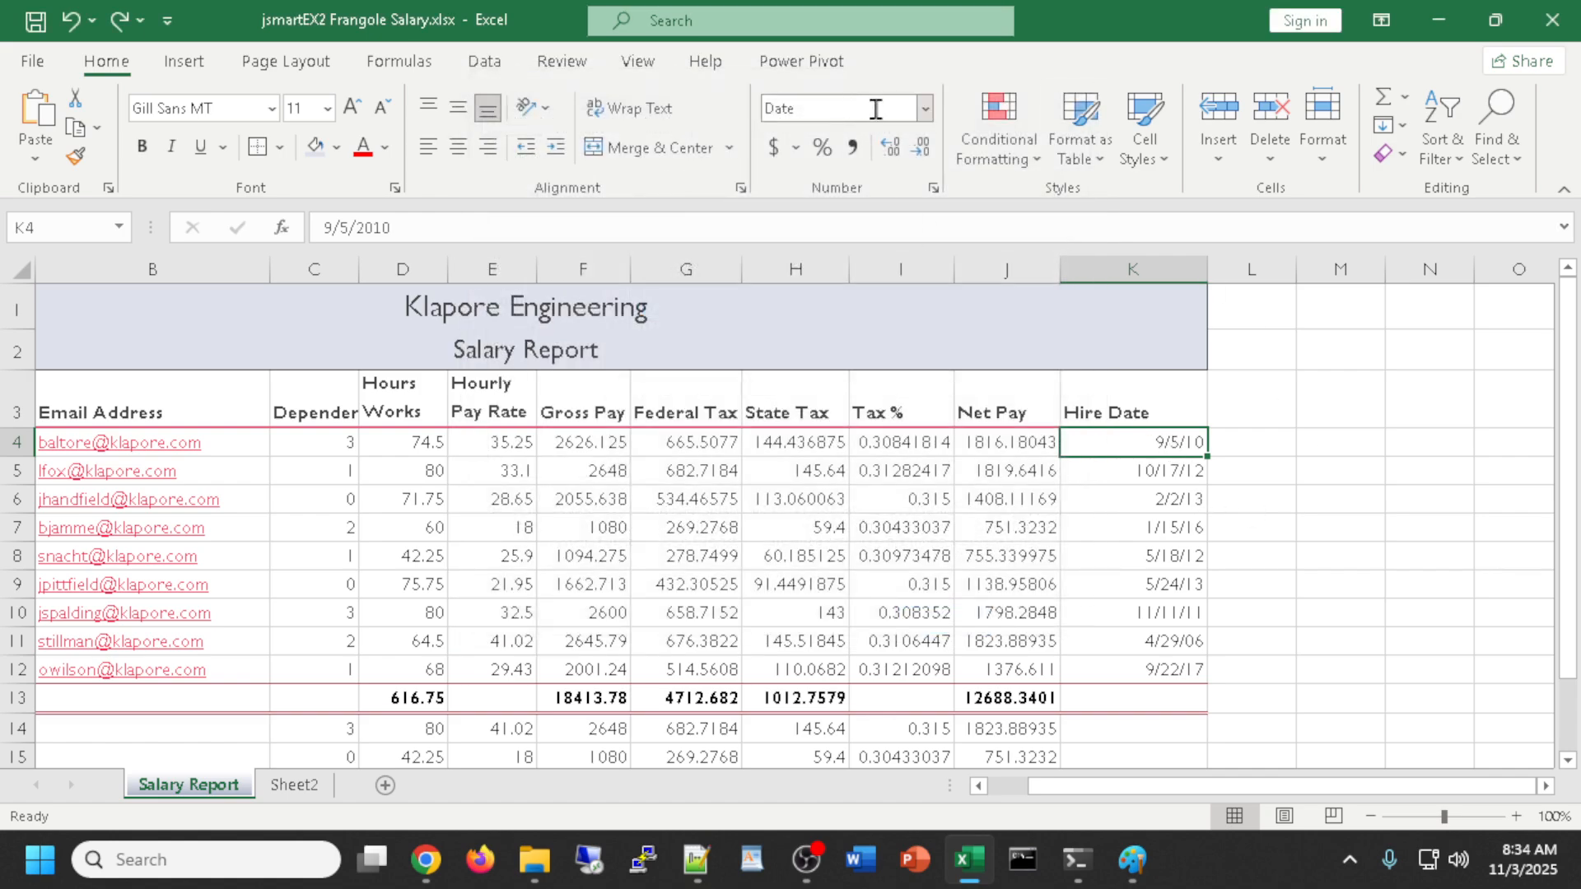
# Try out the Number format on the hire date in K4 and undo it
pyautogui.click(925, 113)
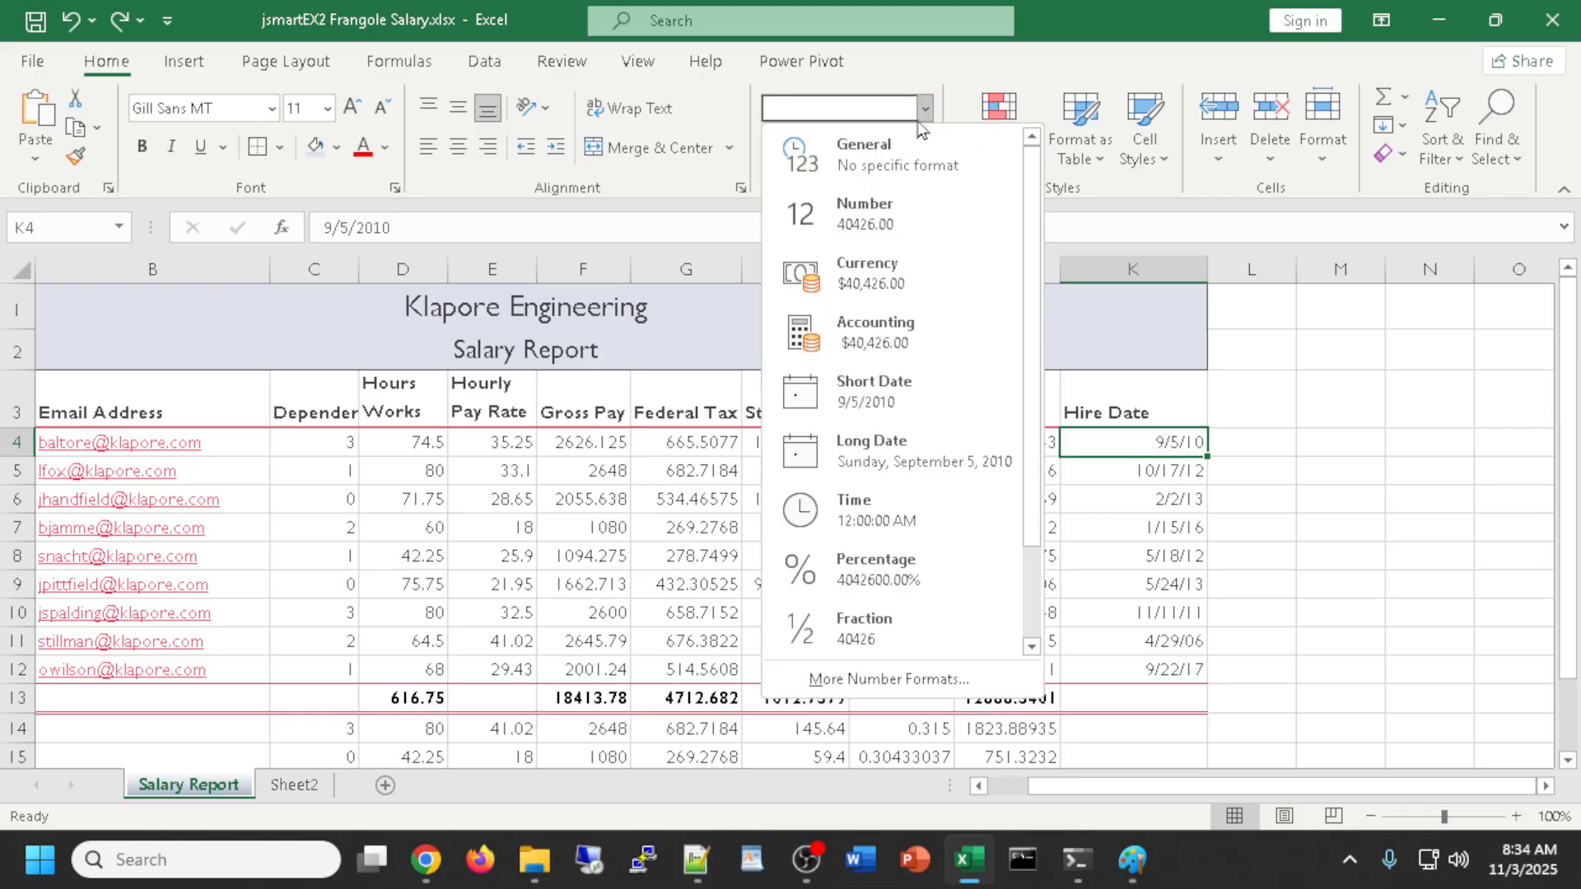
pyautogui.click(871, 215)
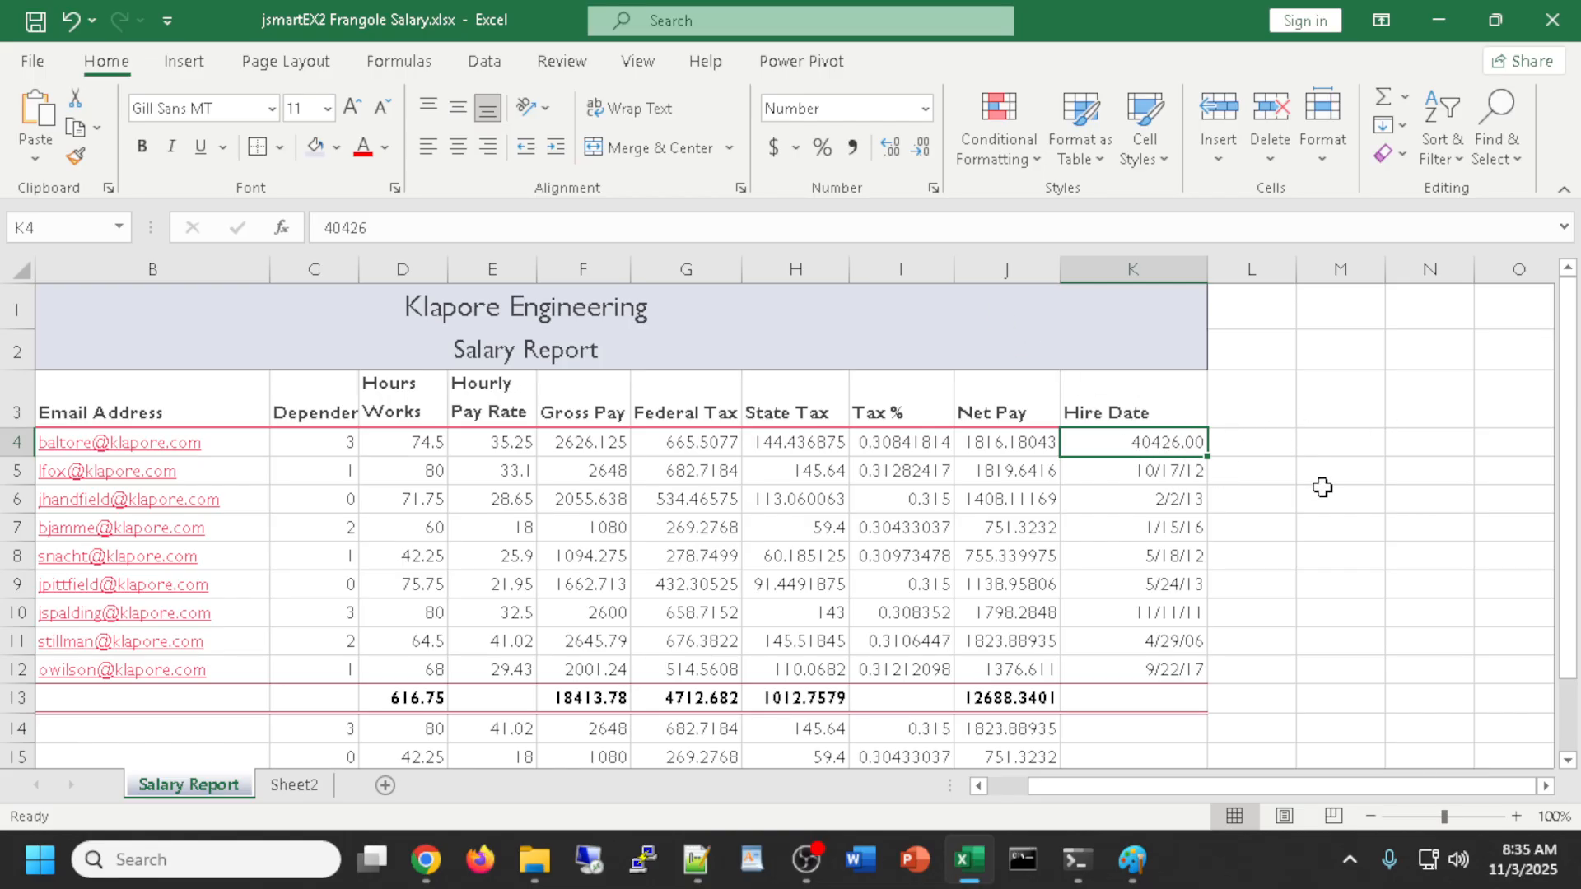
pyautogui.hotkey('ctrl', 'z')
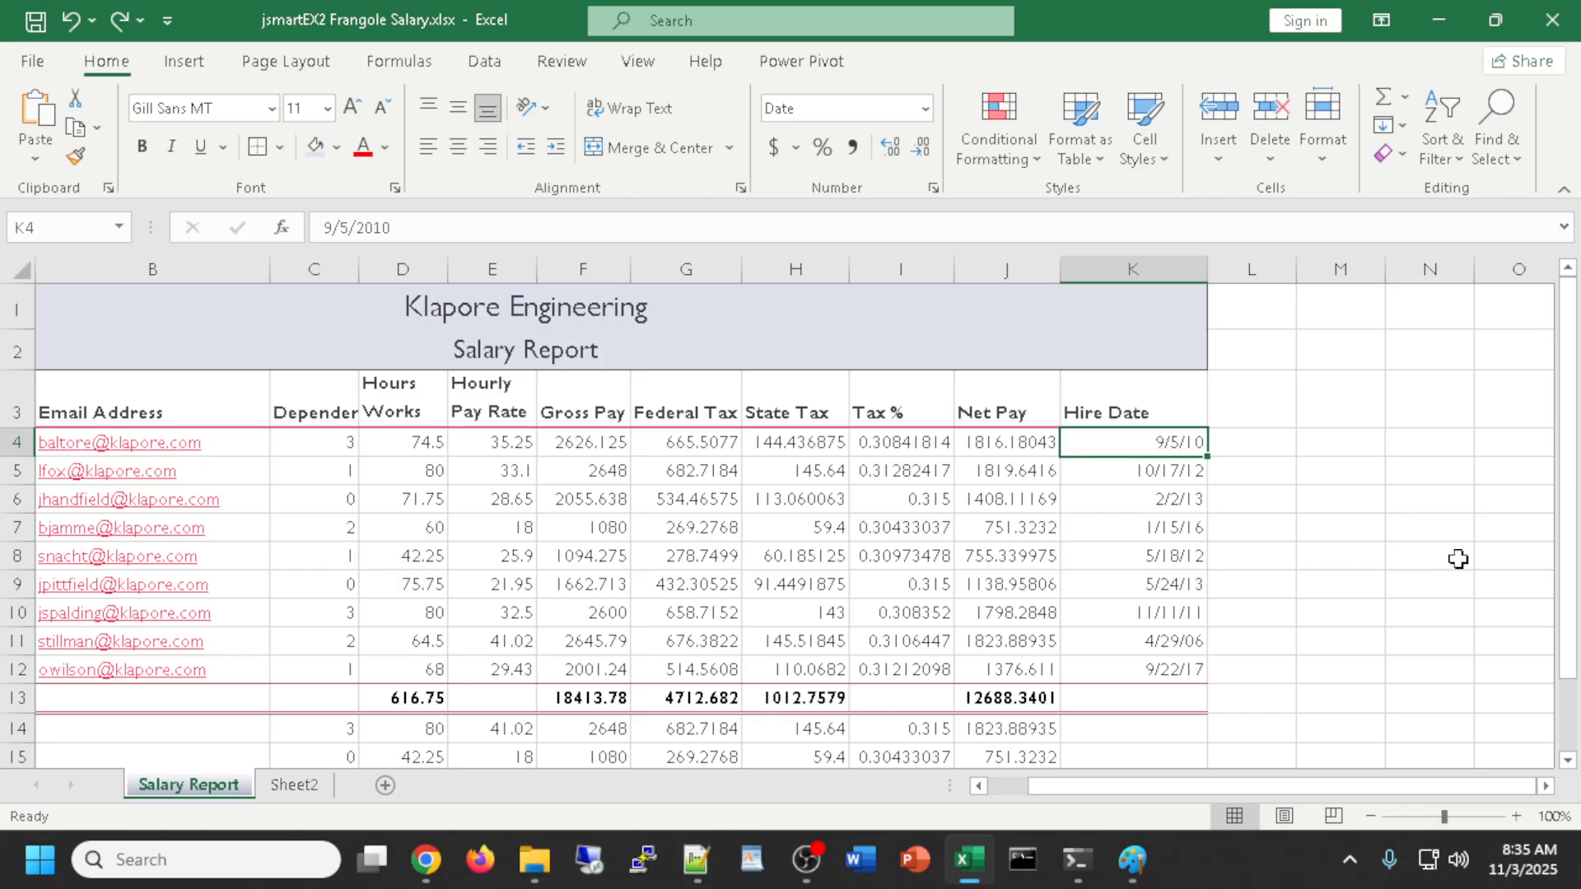
pyautogui.click(1383, 468)
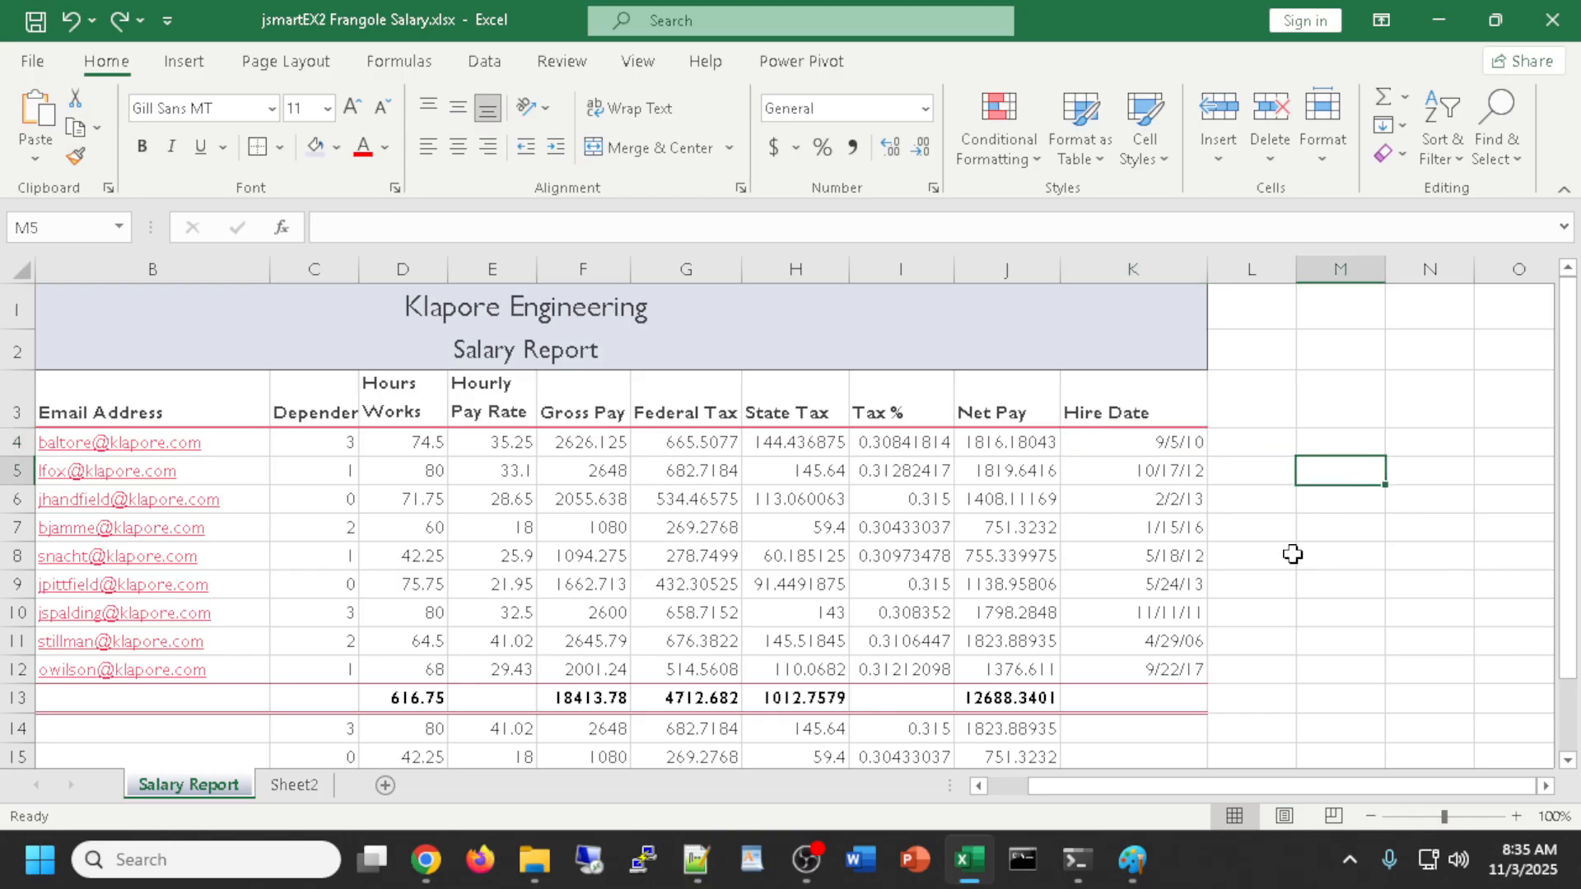
pyautogui.click(1138, 449)
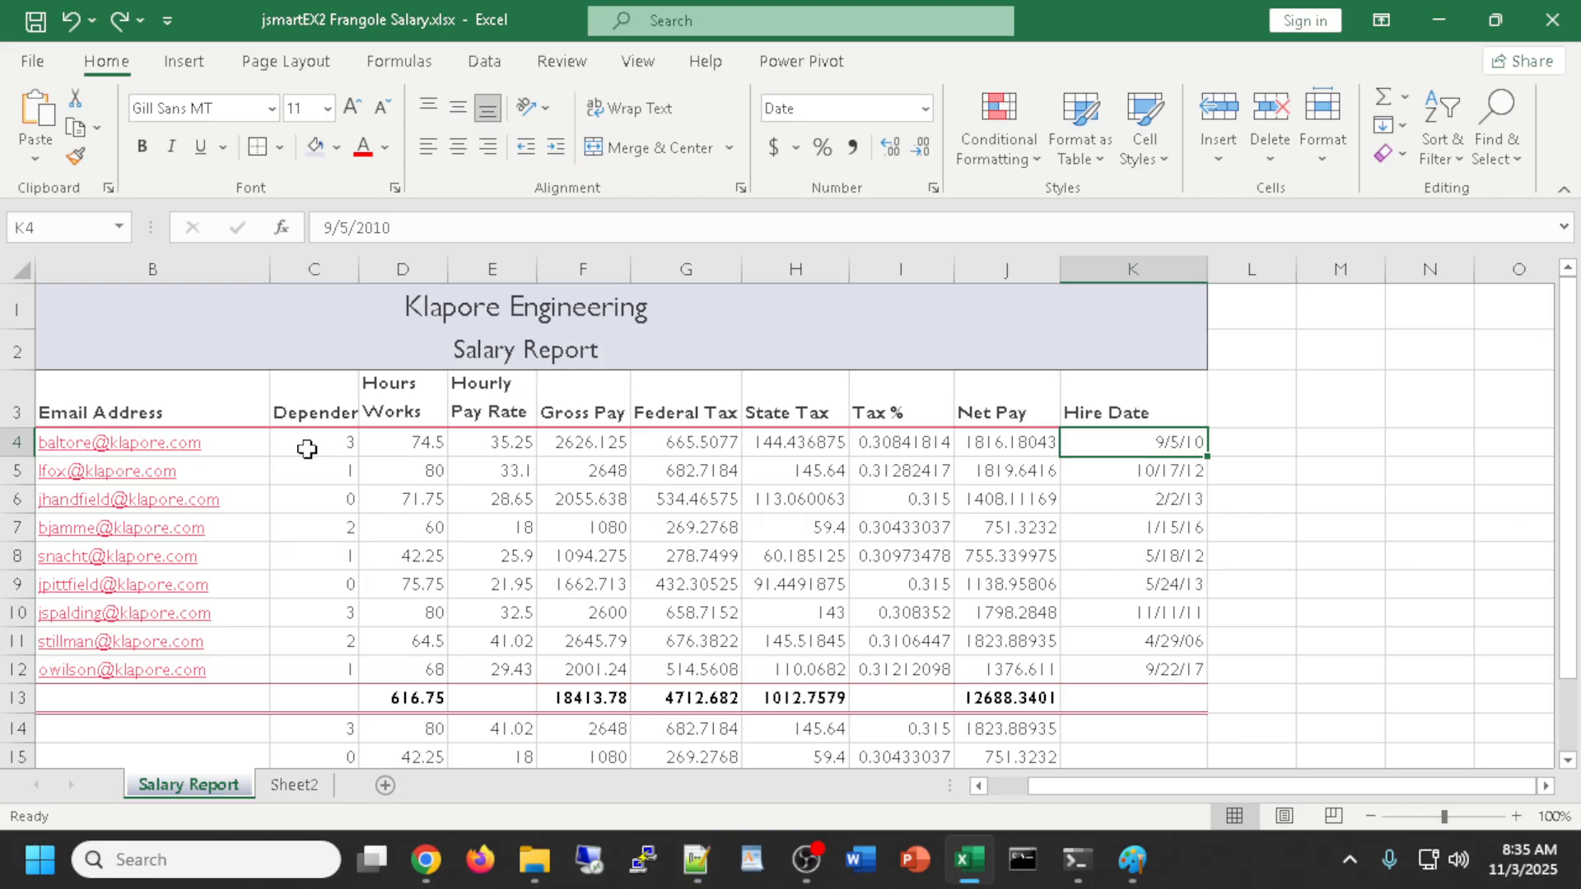
# Center the Dependents values in C4:C16 horizontally
pyautogui.keyDown('ctrl'); pyautogui.scroll(1, 371, 492); pyautogui.keyUp('ctrl')
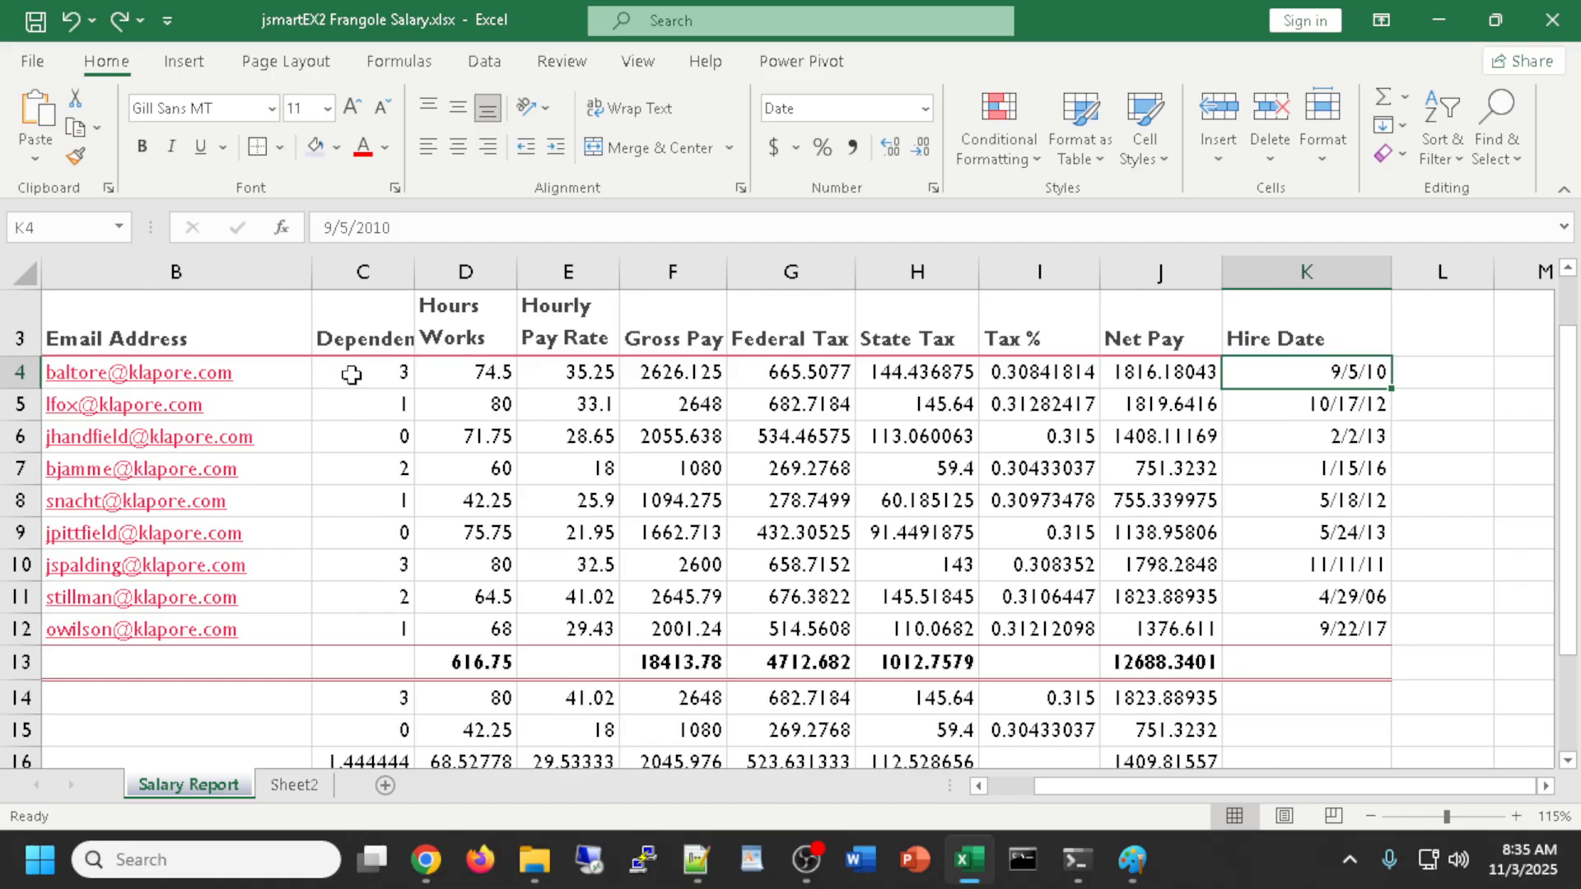
pyautogui.click(352, 375)
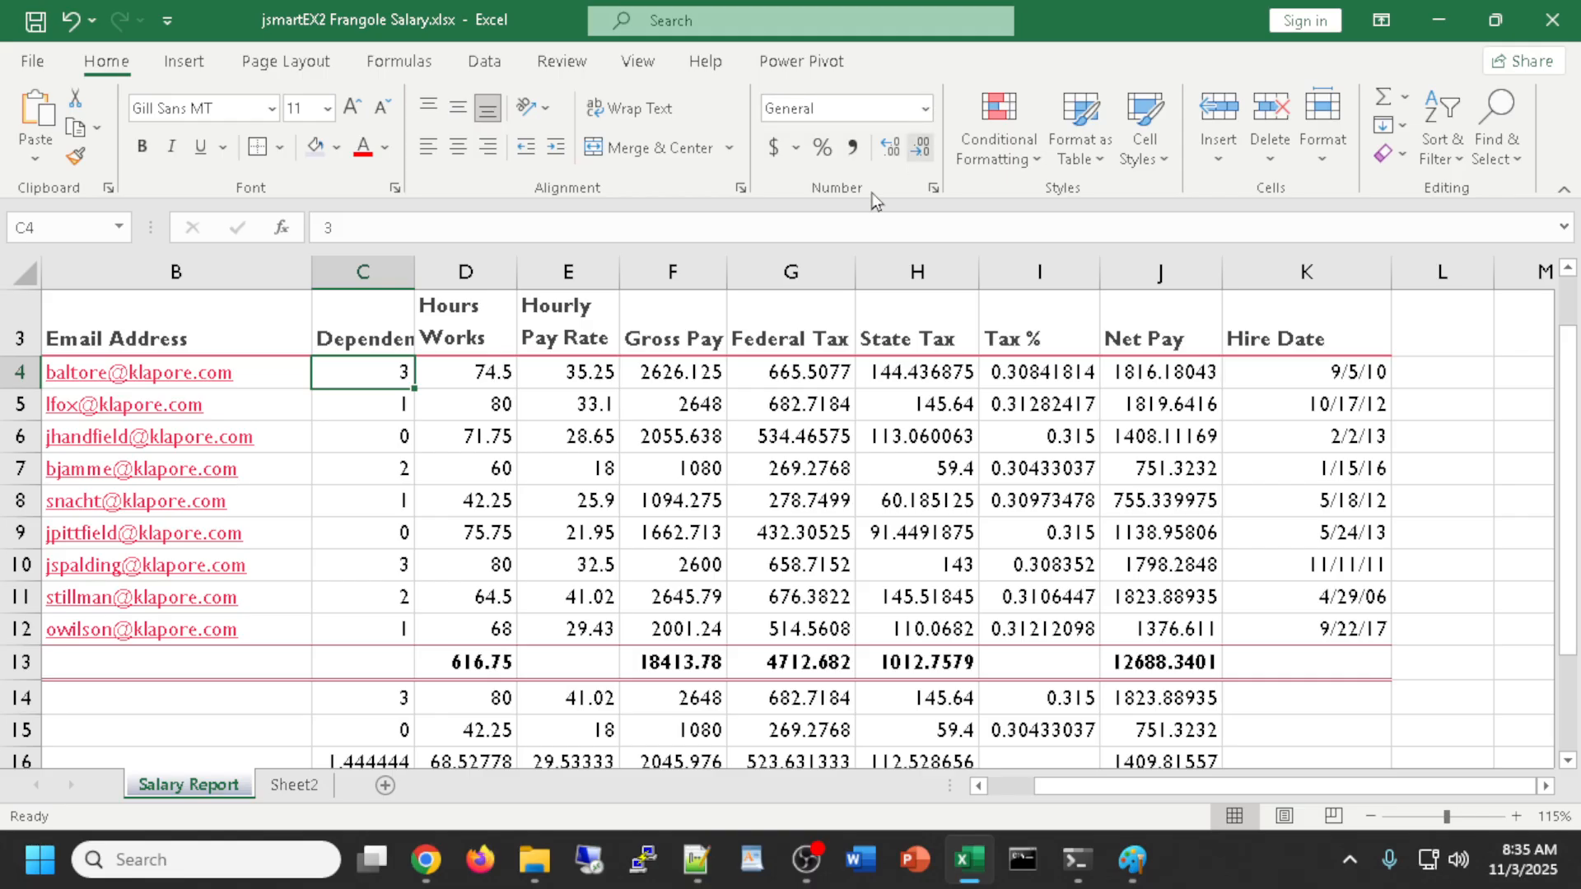
pyautogui.moveTo(353, 370); pyautogui.dragTo(352, 757)
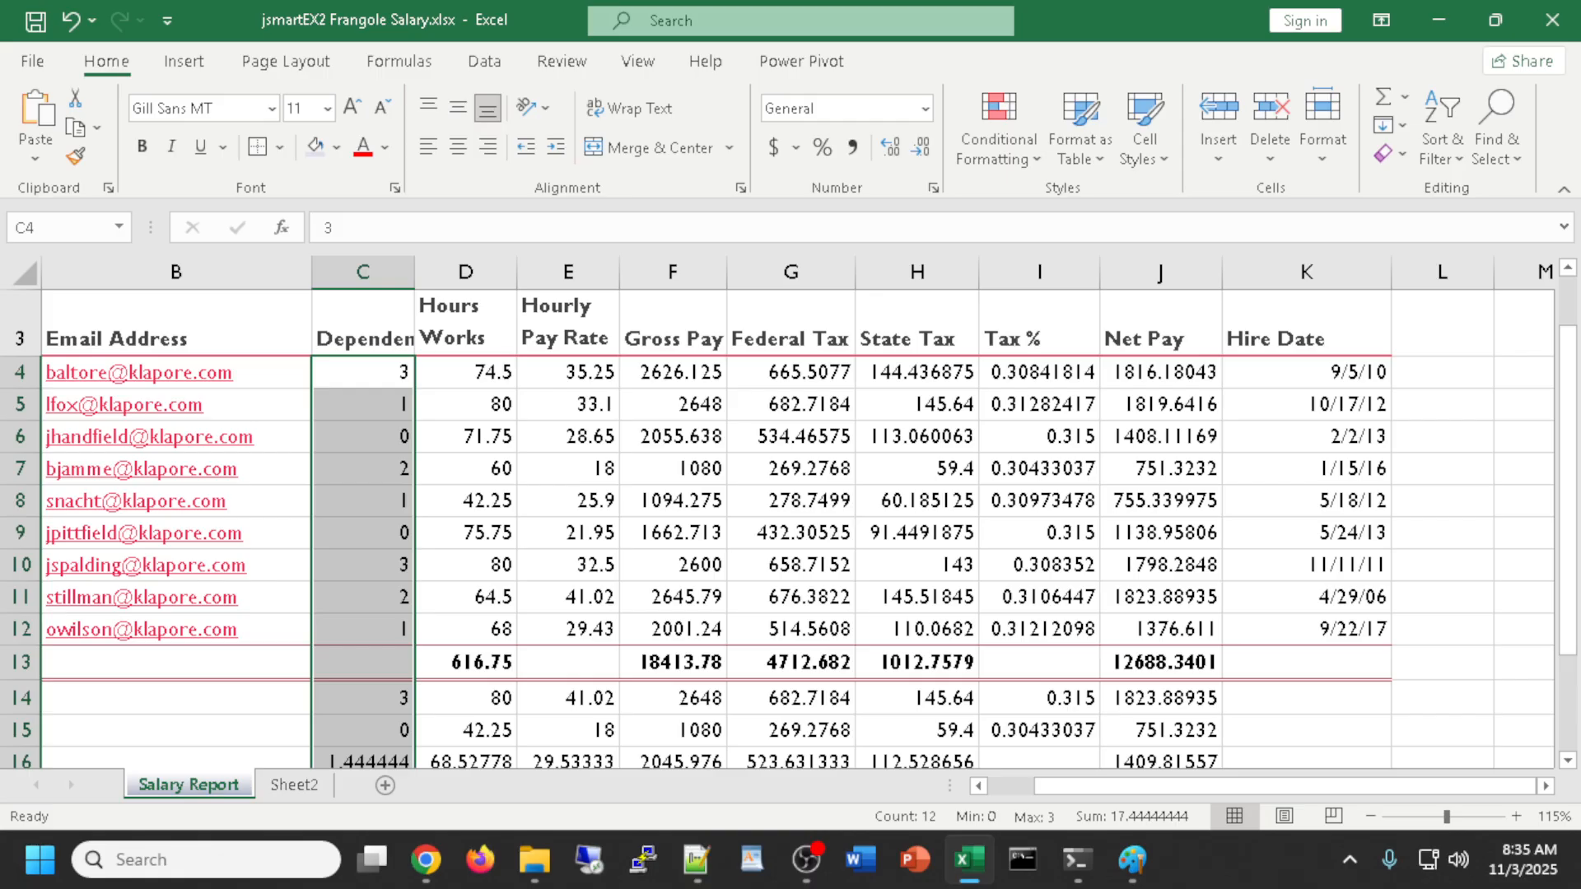
pyautogui.hotkey('alt', 'Tab')
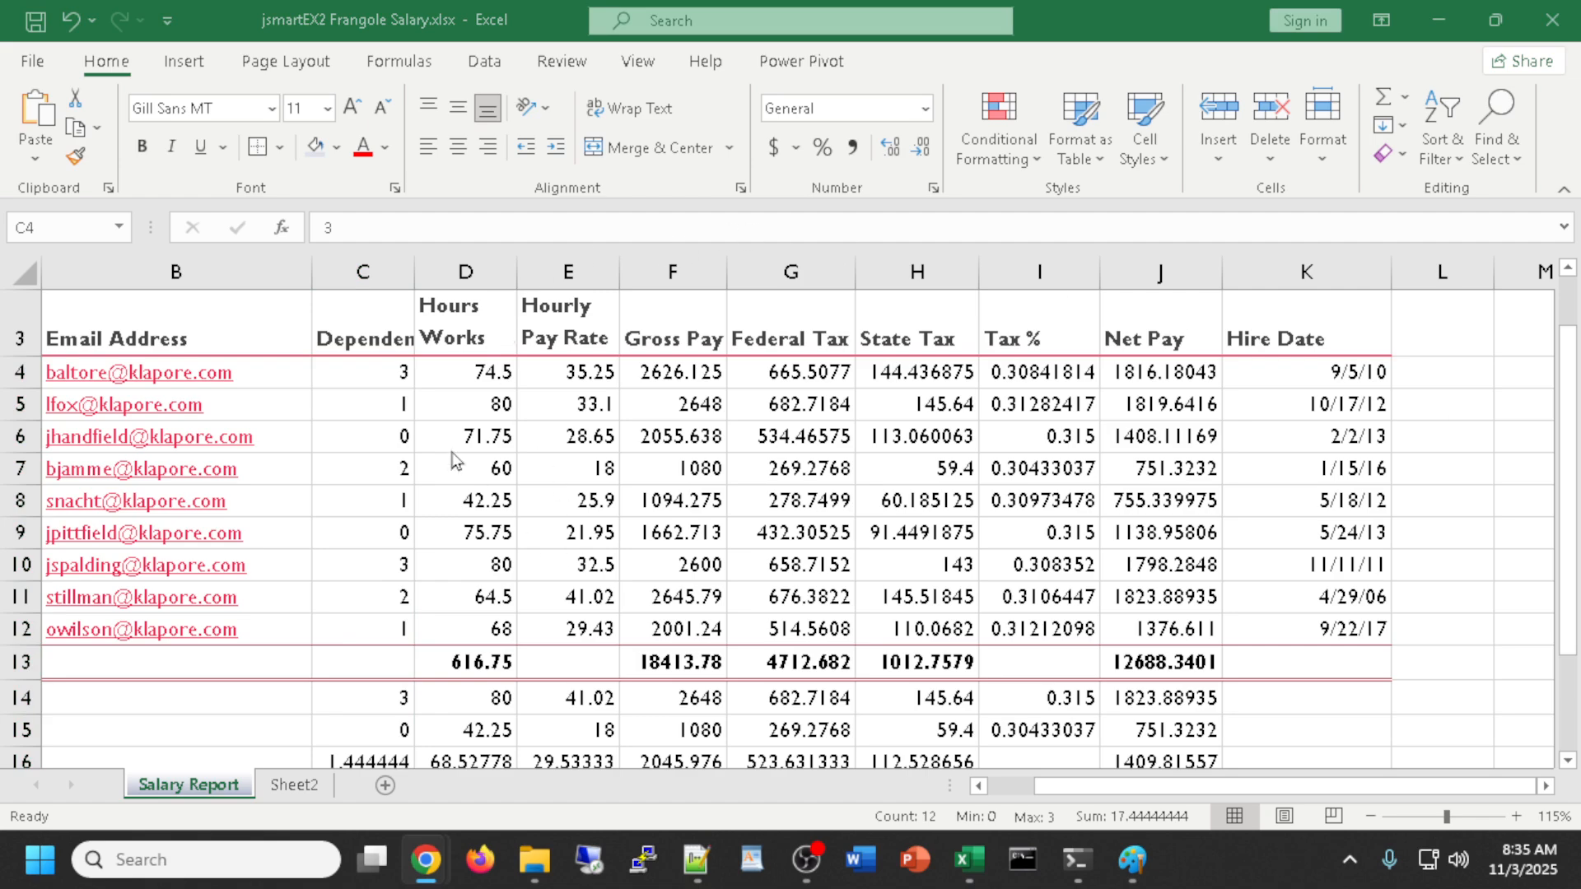
pyautogui.hotkey('alt', 'Tab')
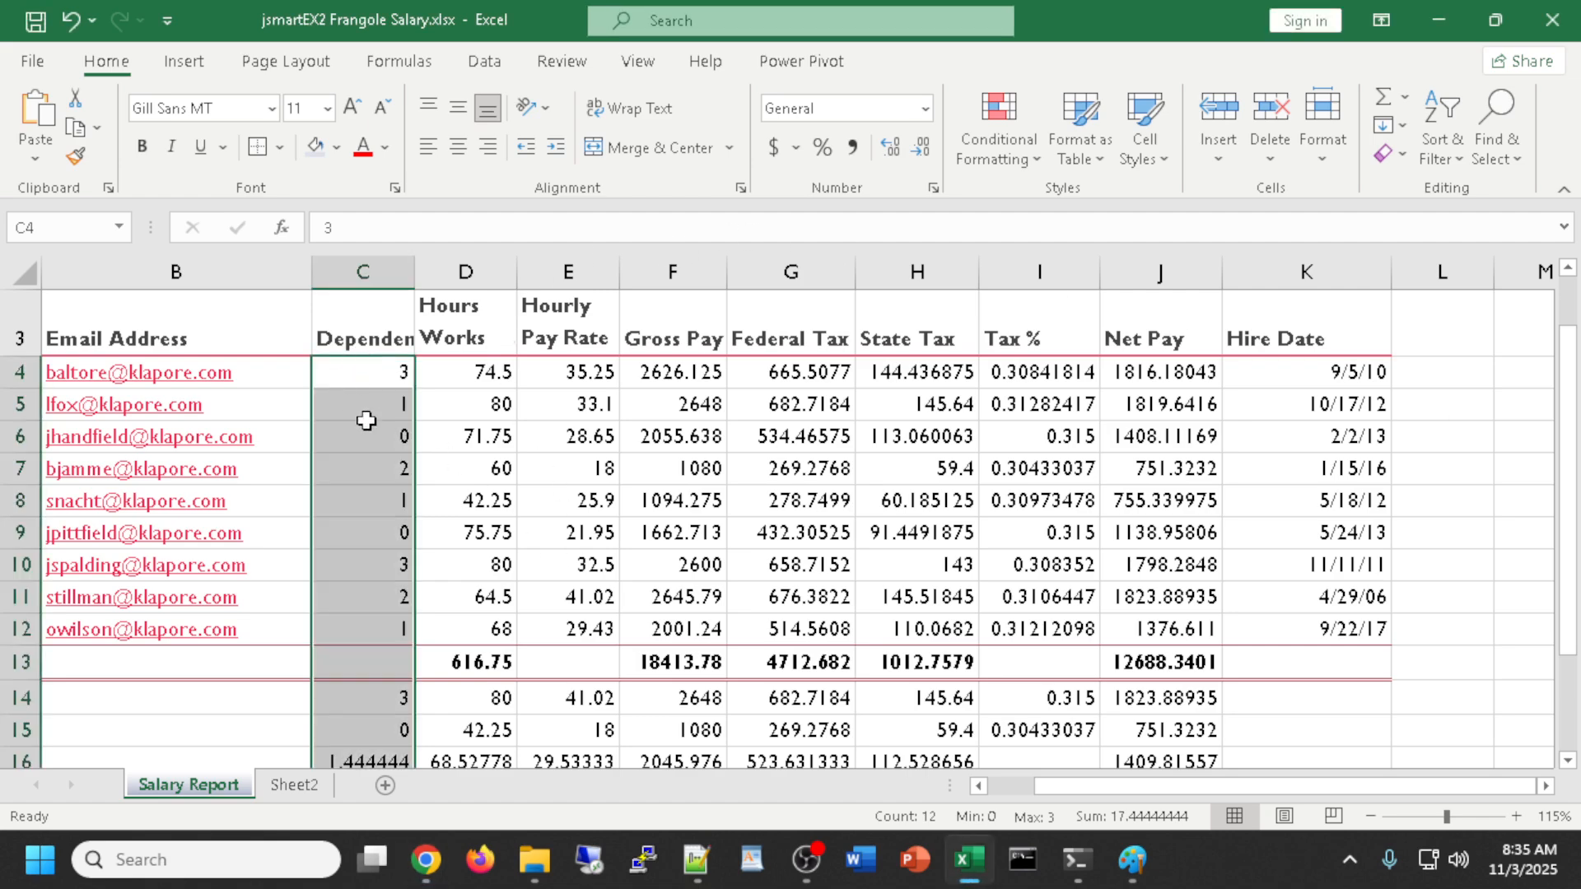
pyautogui.click(458, 149)
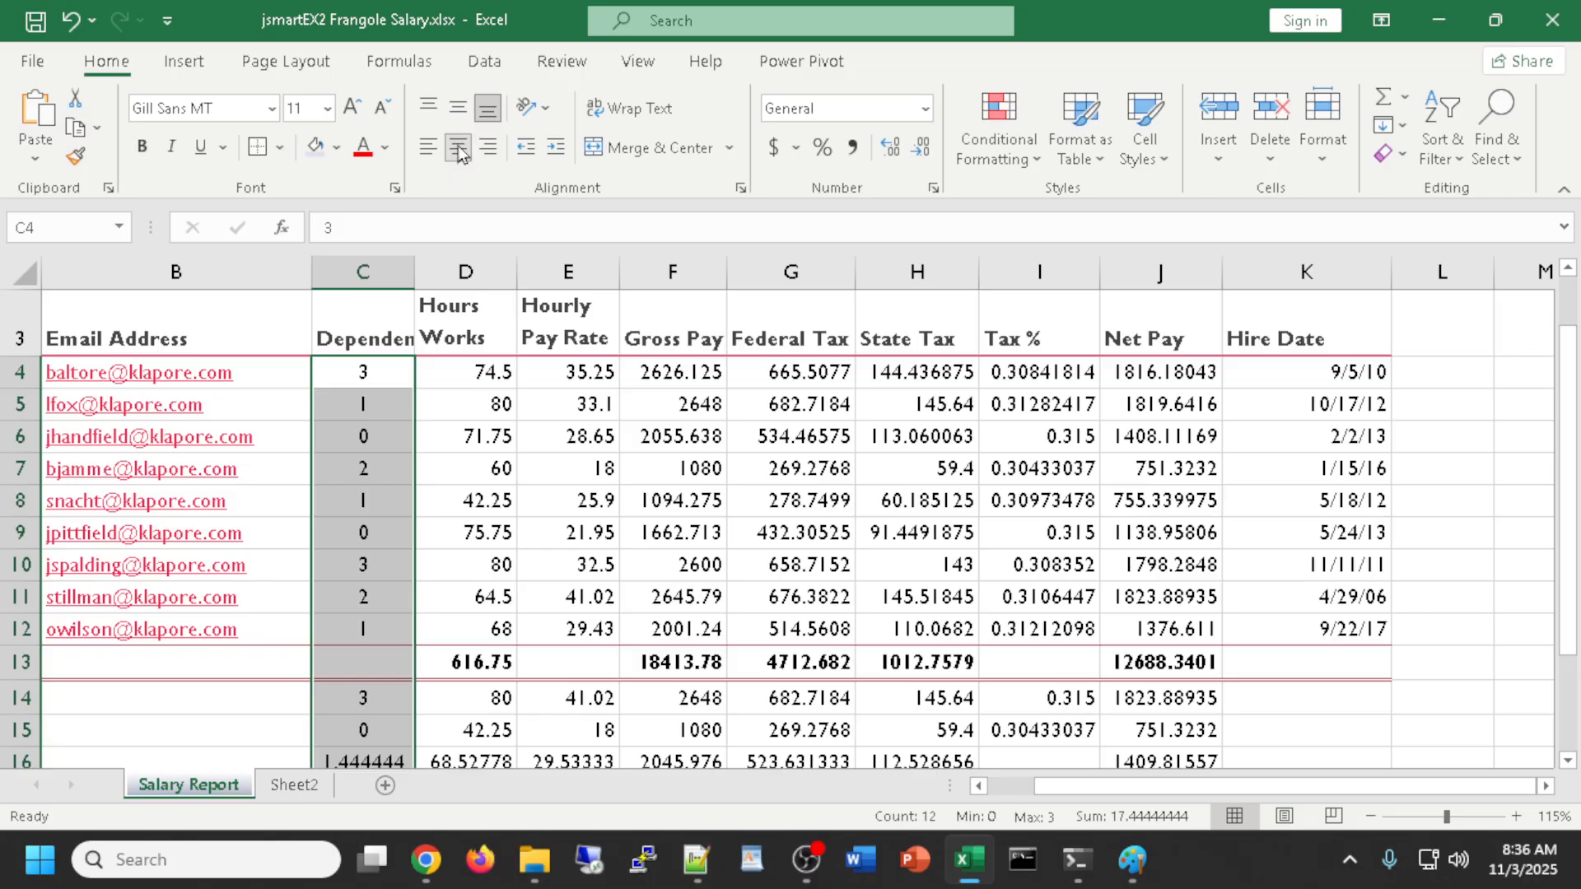
# Reduce the average number of dependents in C16 to two decimal places
pyautogui.scroll(-2, 405, 558)
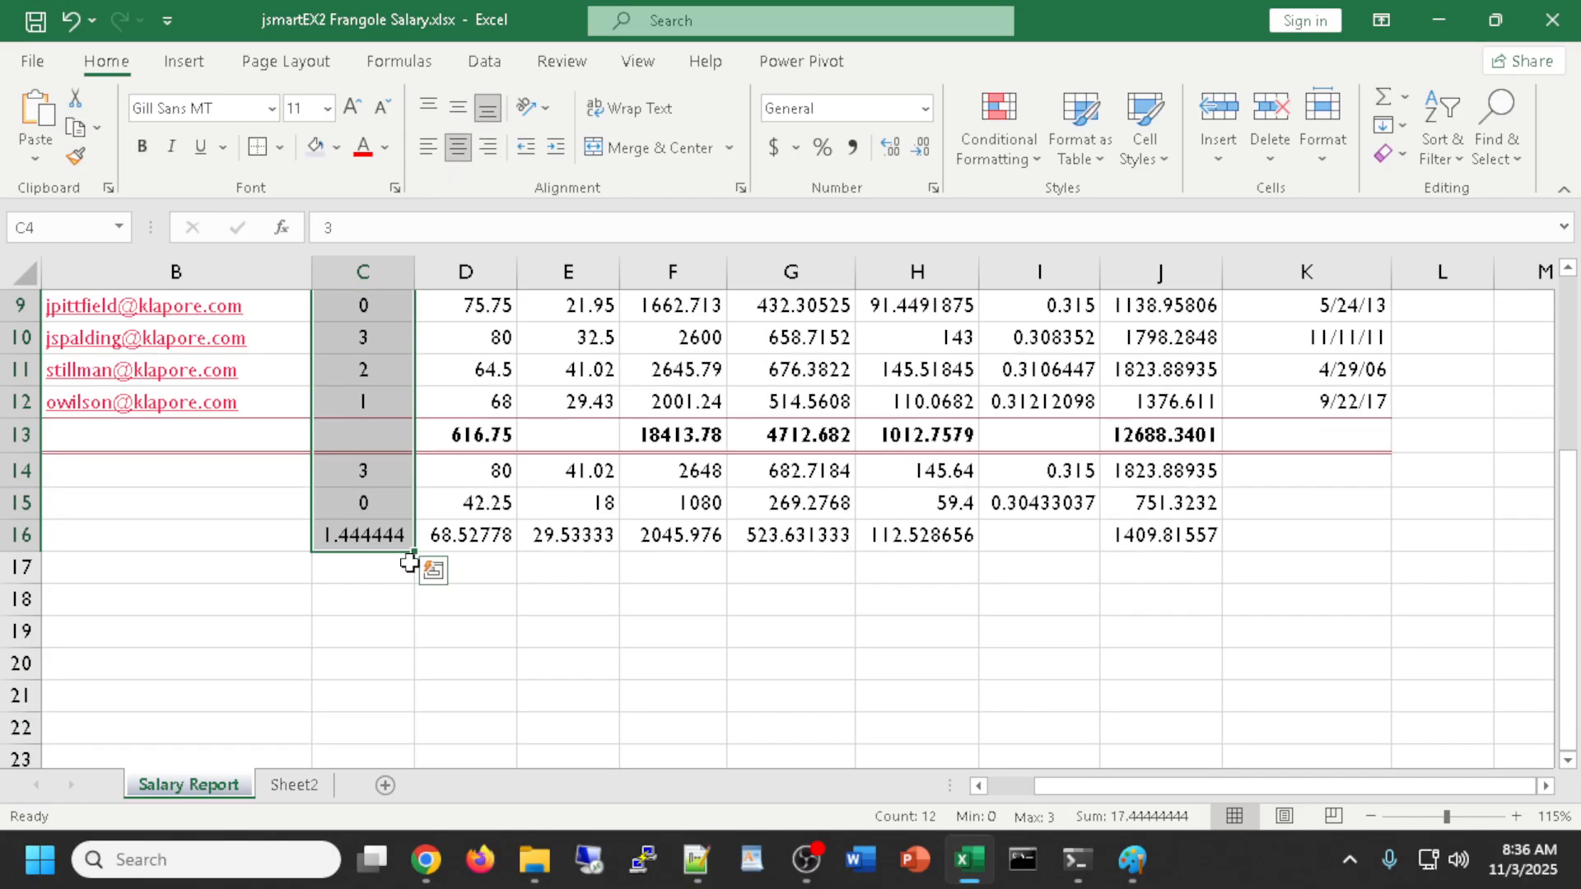
pyautogui.click(340, 536)
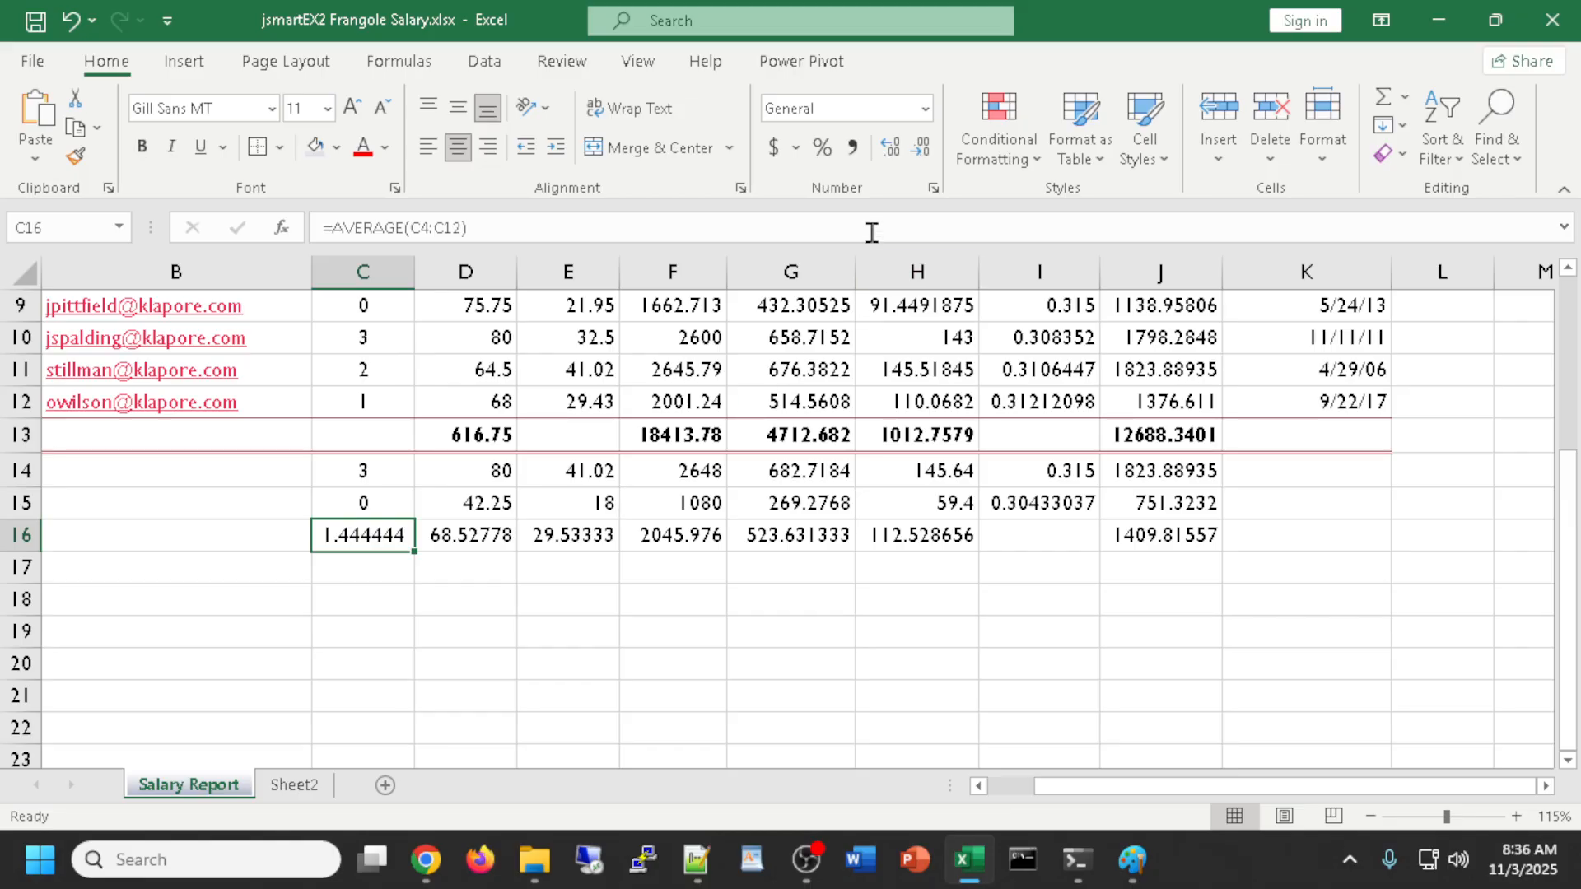
pyautogui.click(923, 154)
pyautogui.click(923, 153)
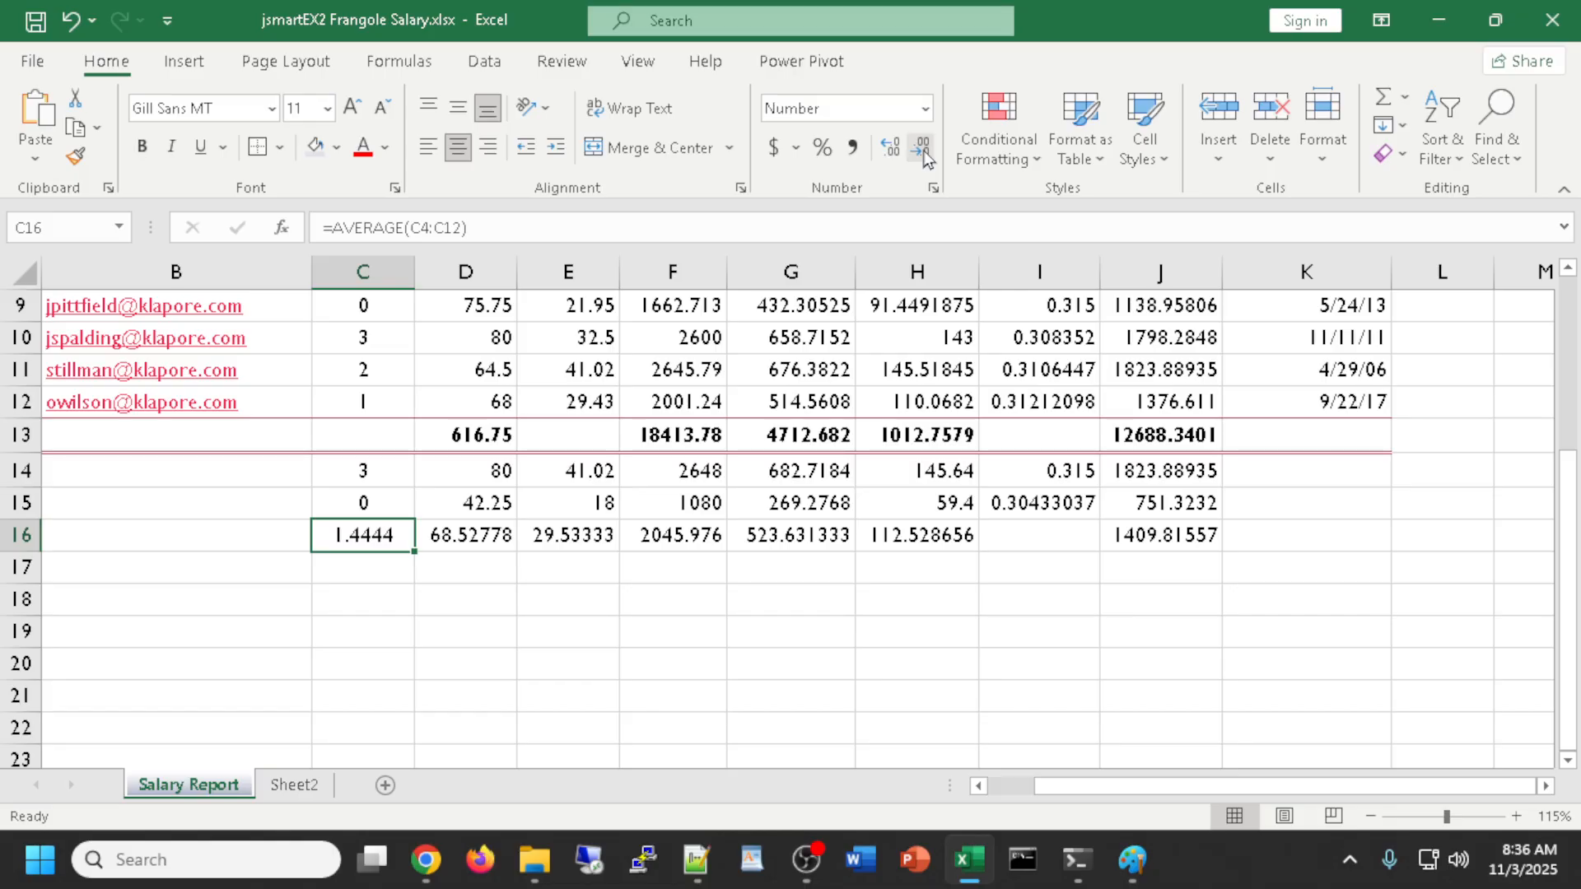
pyautogui.click(923, 153)
pyautogui.click(923, 154)
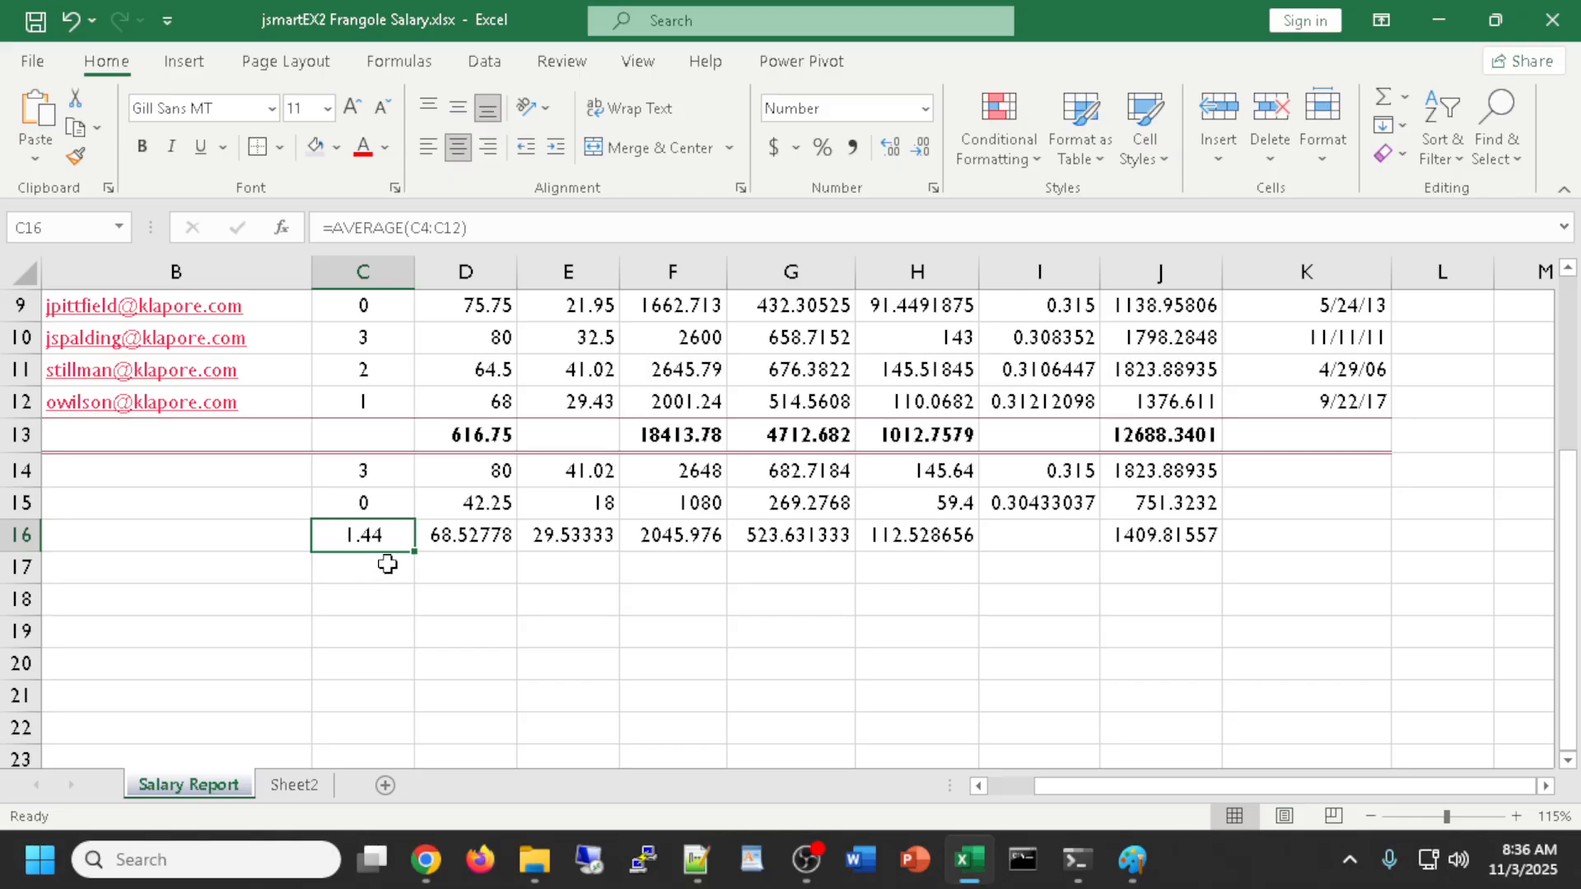
# Apply the Comma Style to D4:H16 and J4:J16, and autofit the Gross Pay column F
pyautogui.scroll(3, 402, 590)
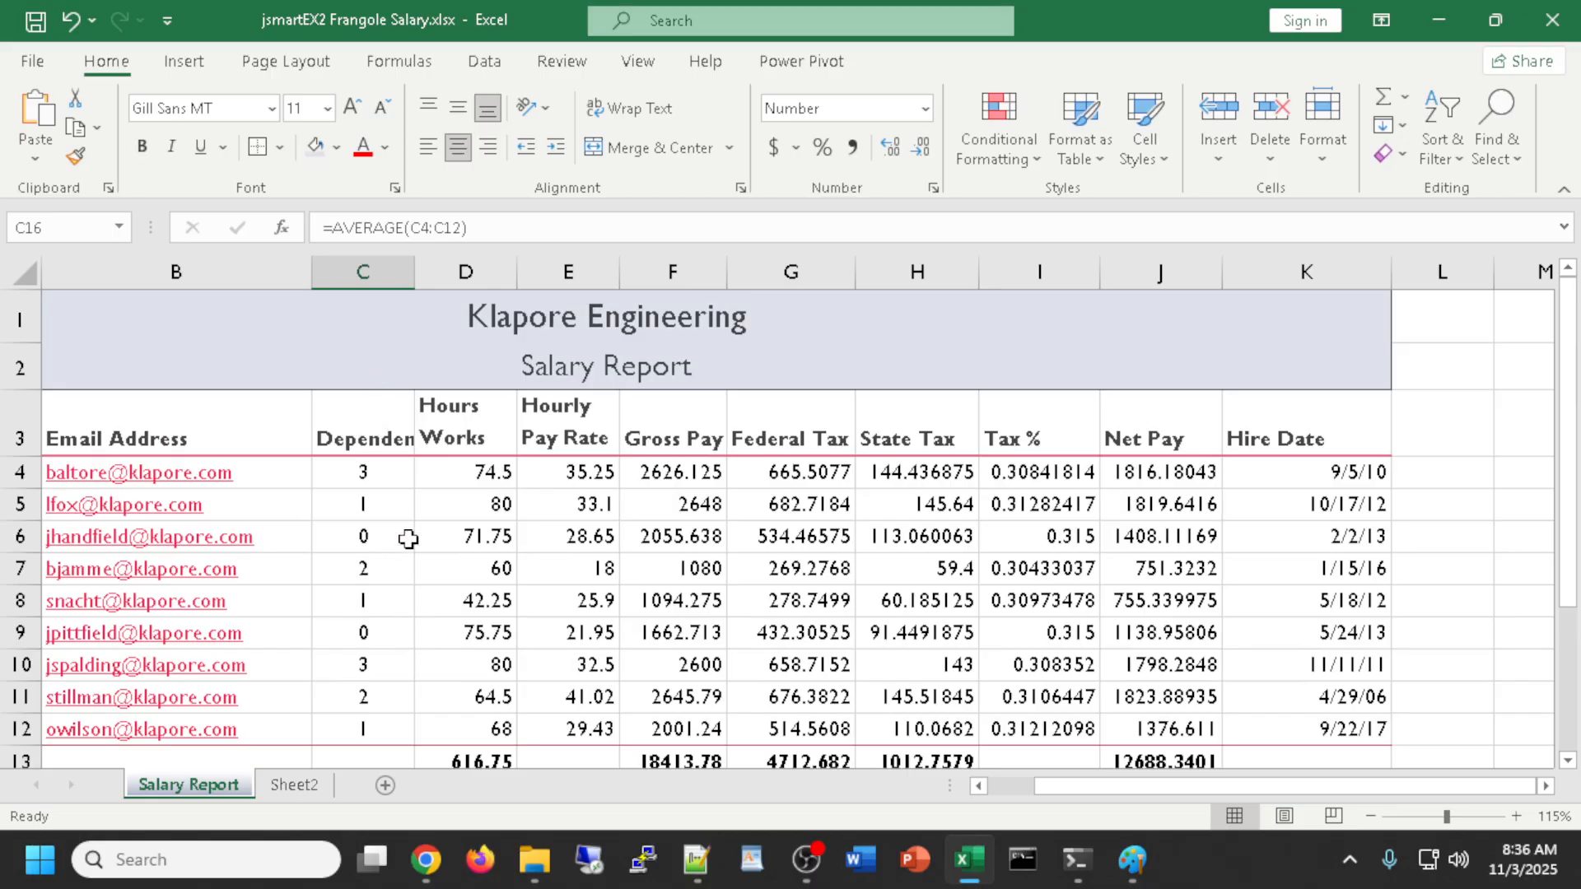
pyautogui.scroll(-2, 406, 520)
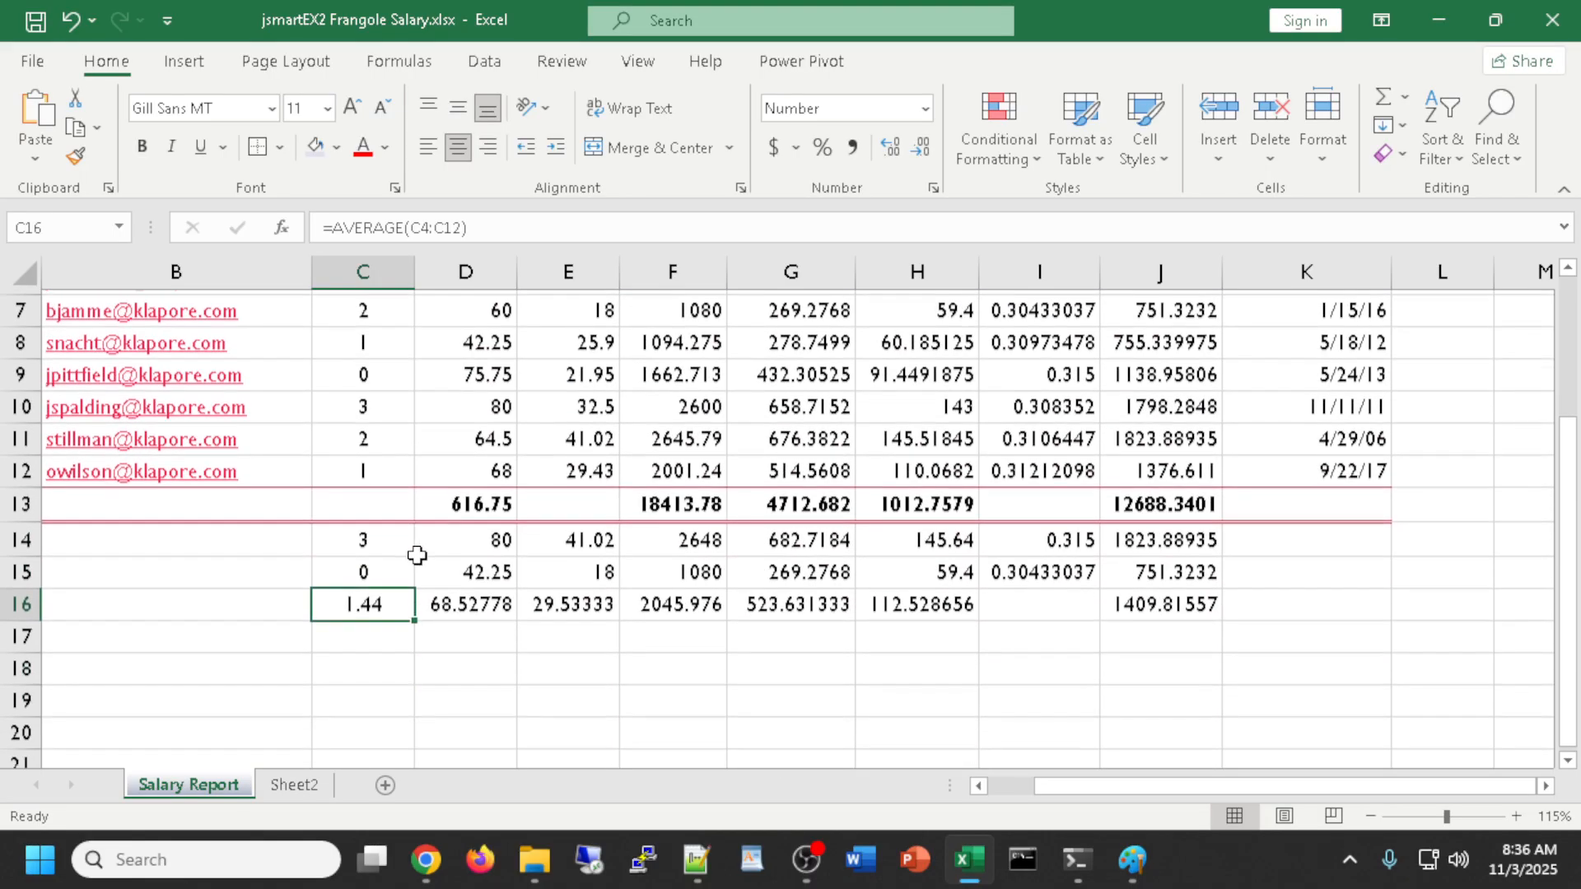
pyautogui.scroll(1, 682, 688)
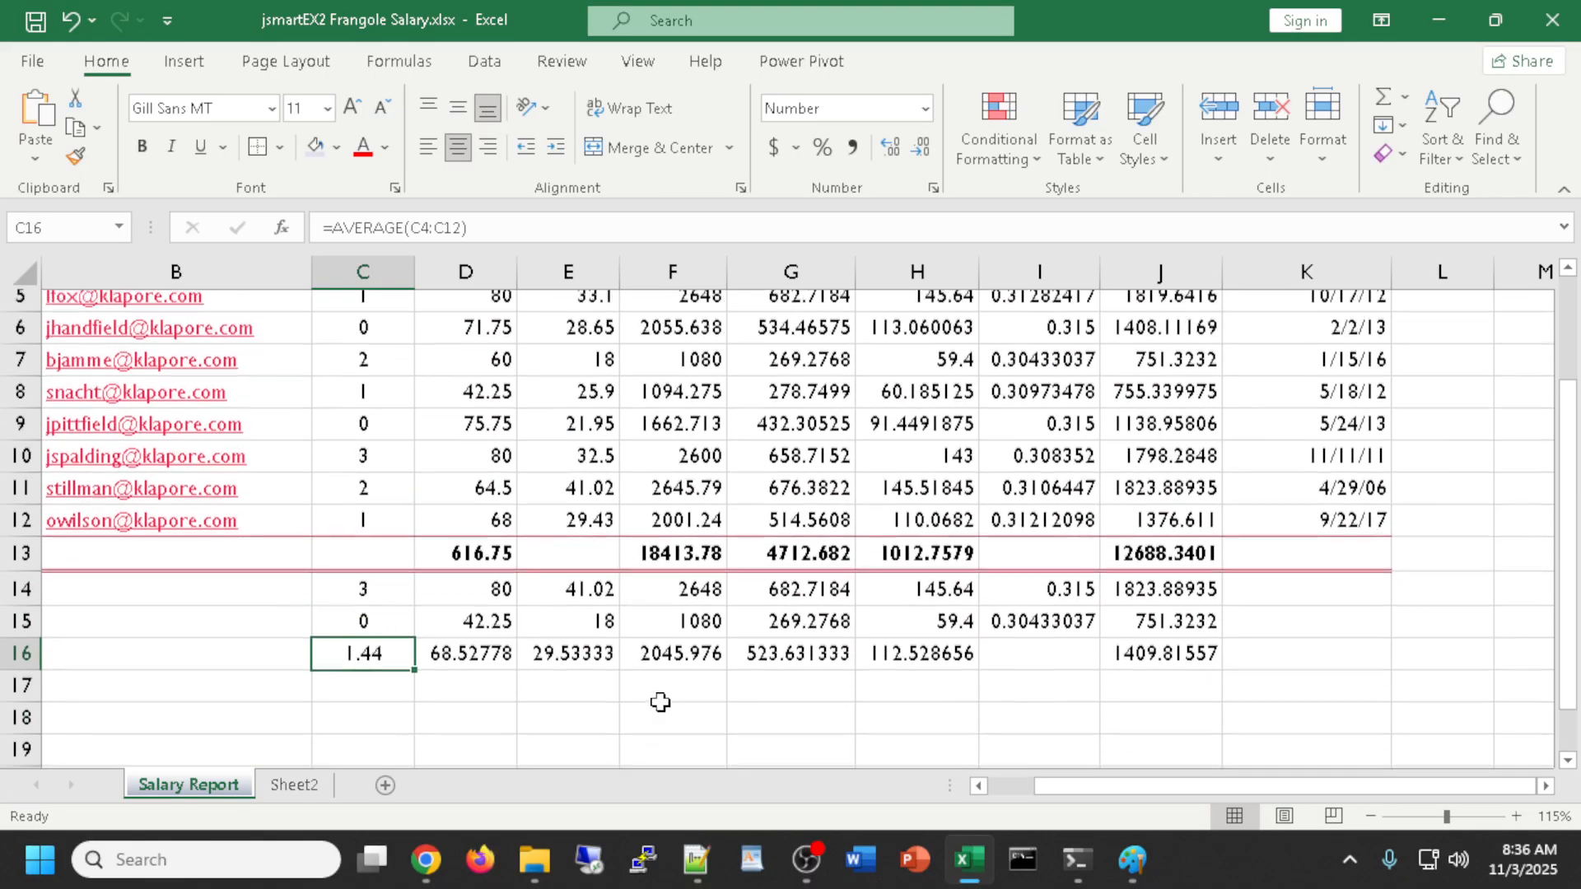
pyautogui.keyDown('ctrl'); pyautogui.scroll(-1, 841, 665); pyautogui.keyUp('ctrl')
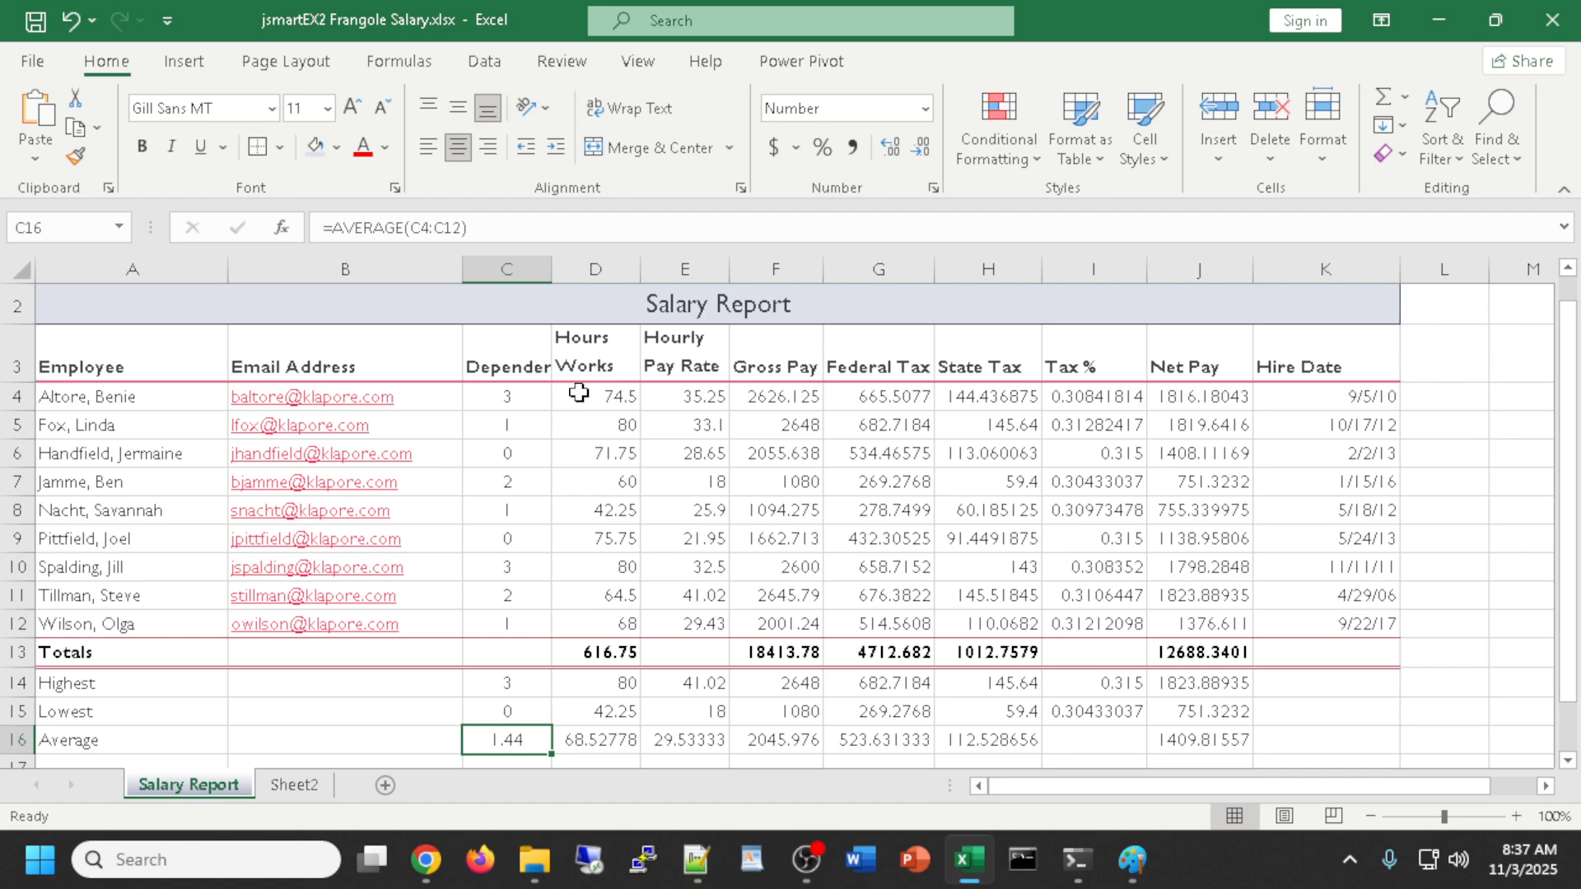
pyautogui.moveTo(579, 393); pyautogui.dragTo(1002, 731)
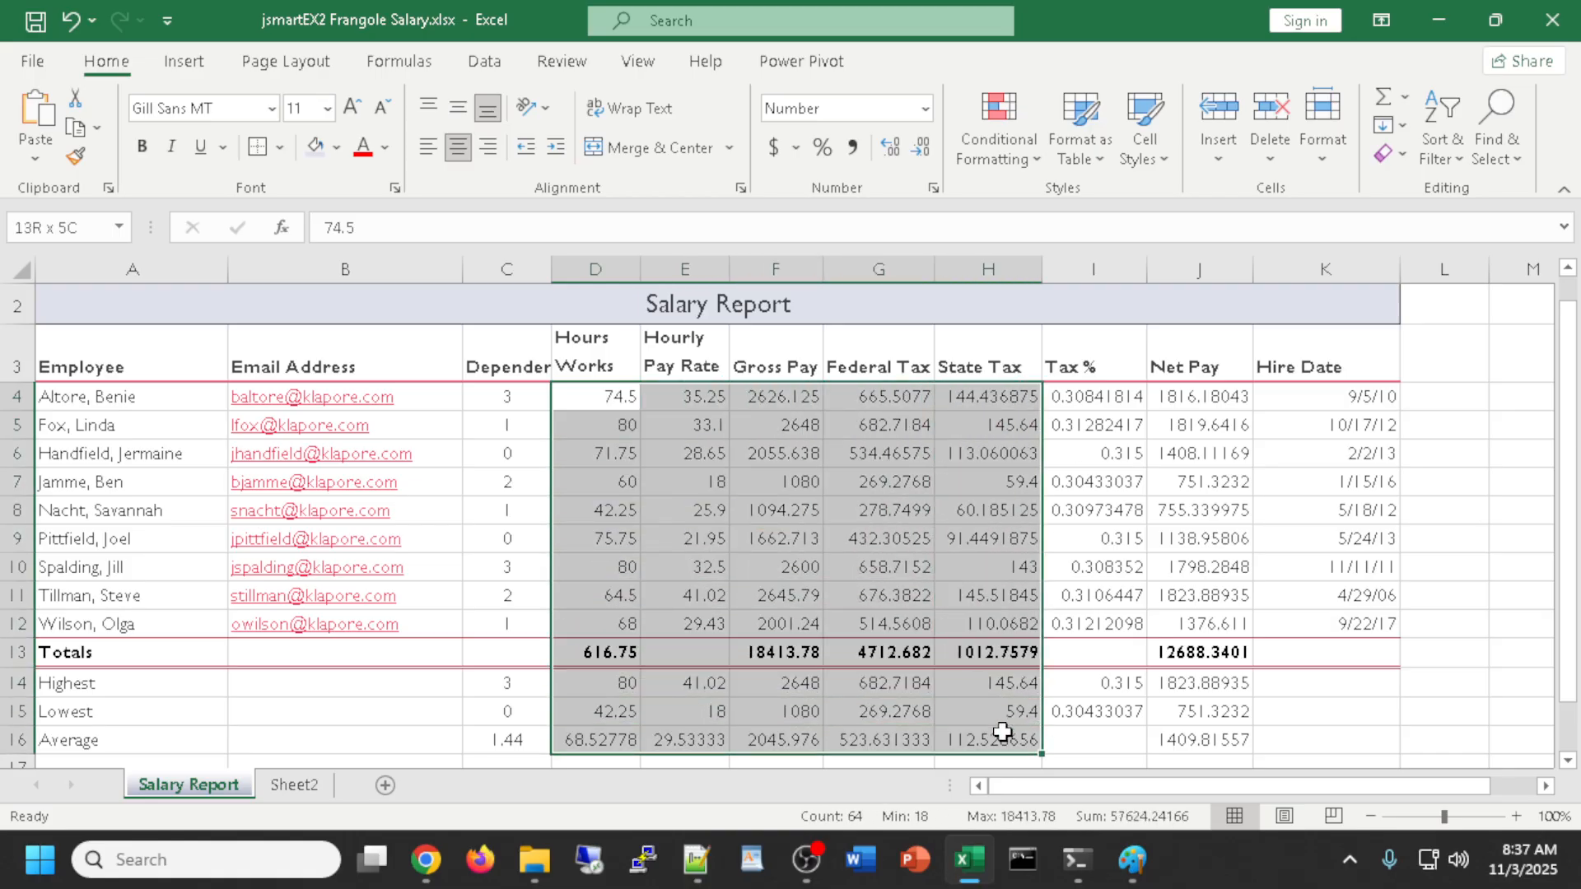
pyautogui.moveTo(1002, 731); pyautogui.dragTo(1007, 731)
pyautogui.moveTo(1010, 731); pyautogui.dragTo(1009, 732)
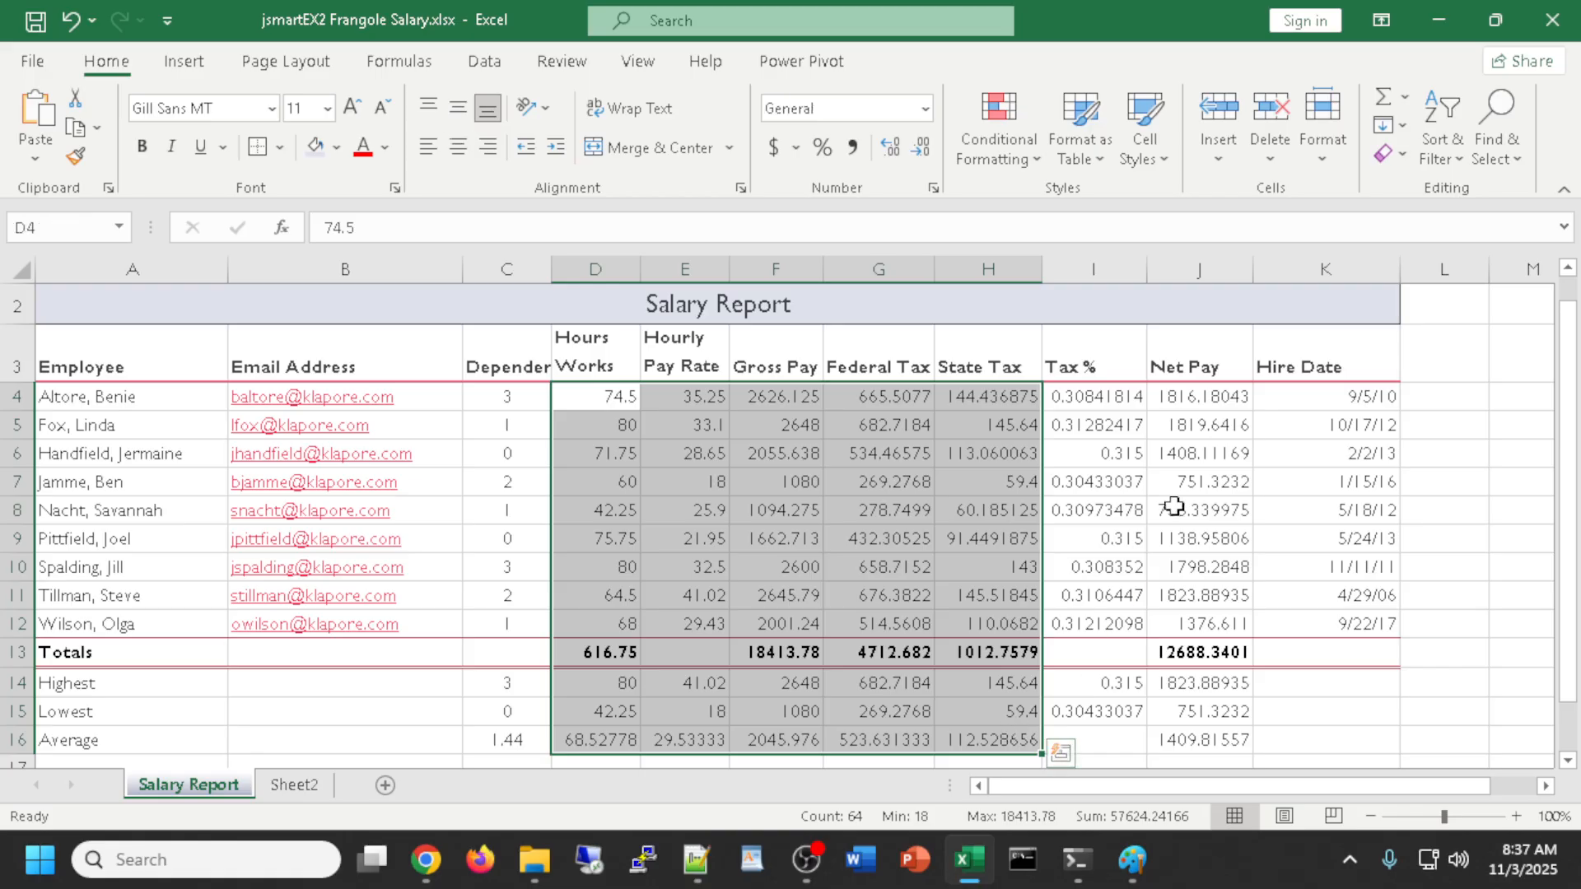
pyautogui.moveTo(1207, 394); pyautogui.dragTo(1203, 741)
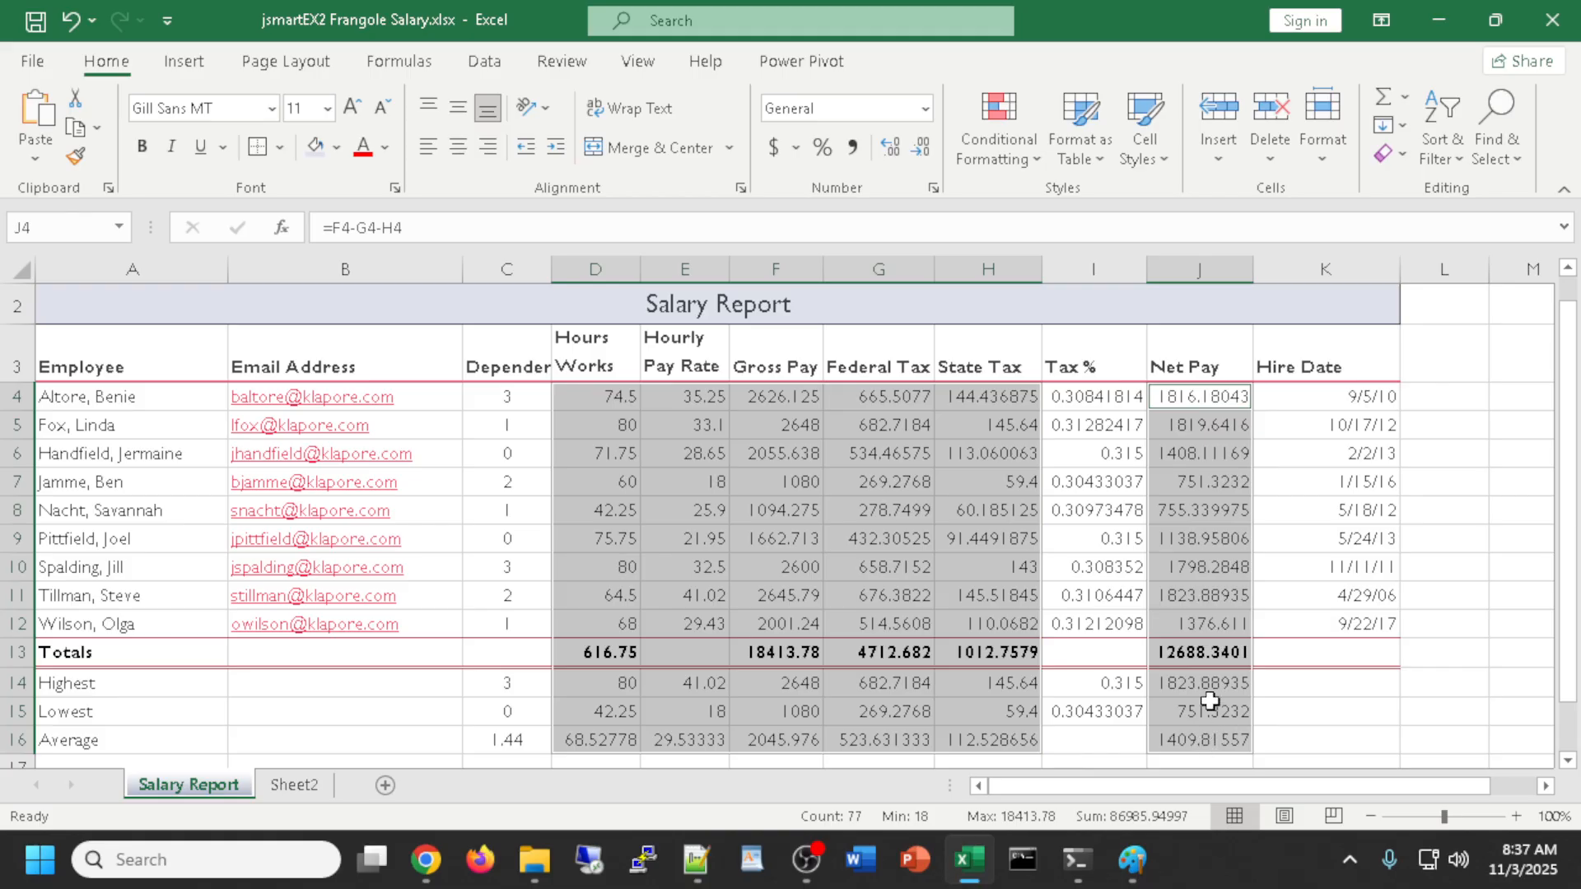
pyautogui.click(853, 150)
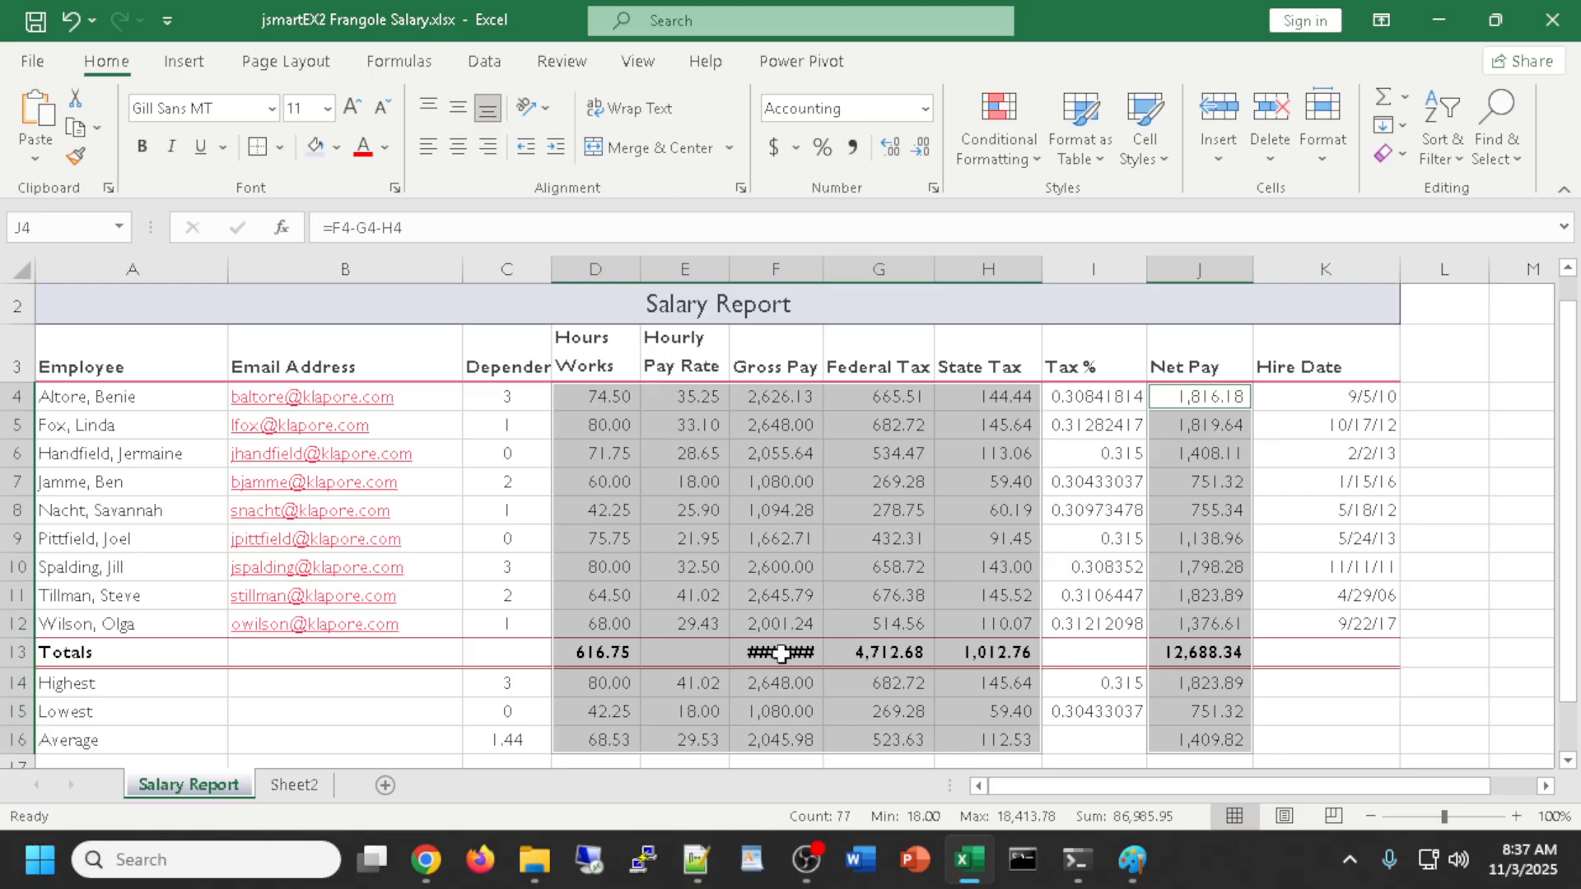
pyautogui.doubleClick(822, 270)
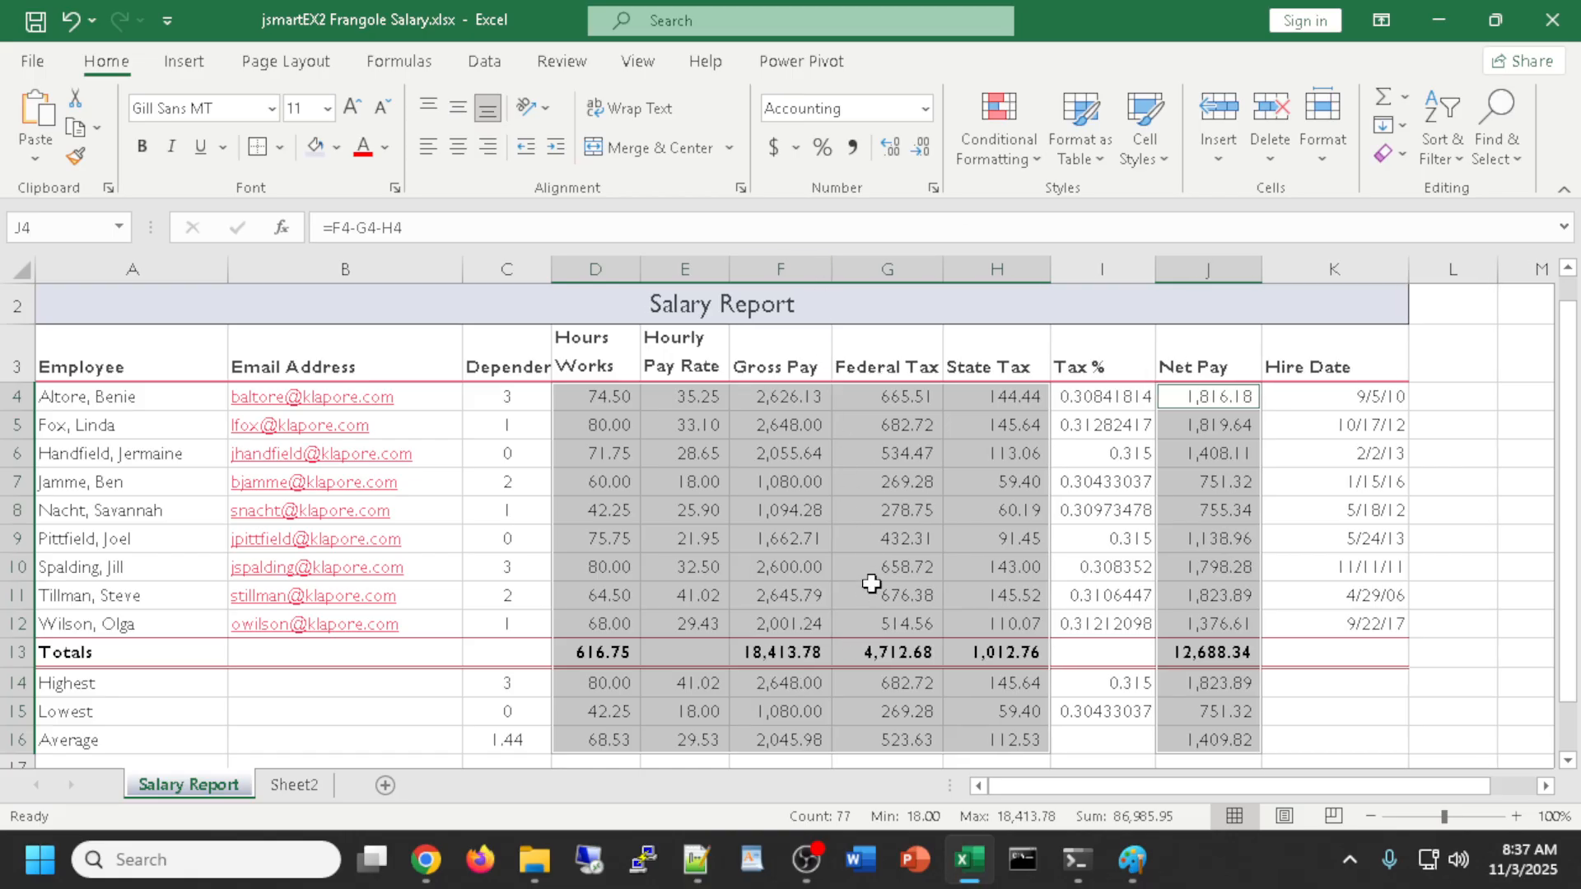
pyautogui.click(860, 536)
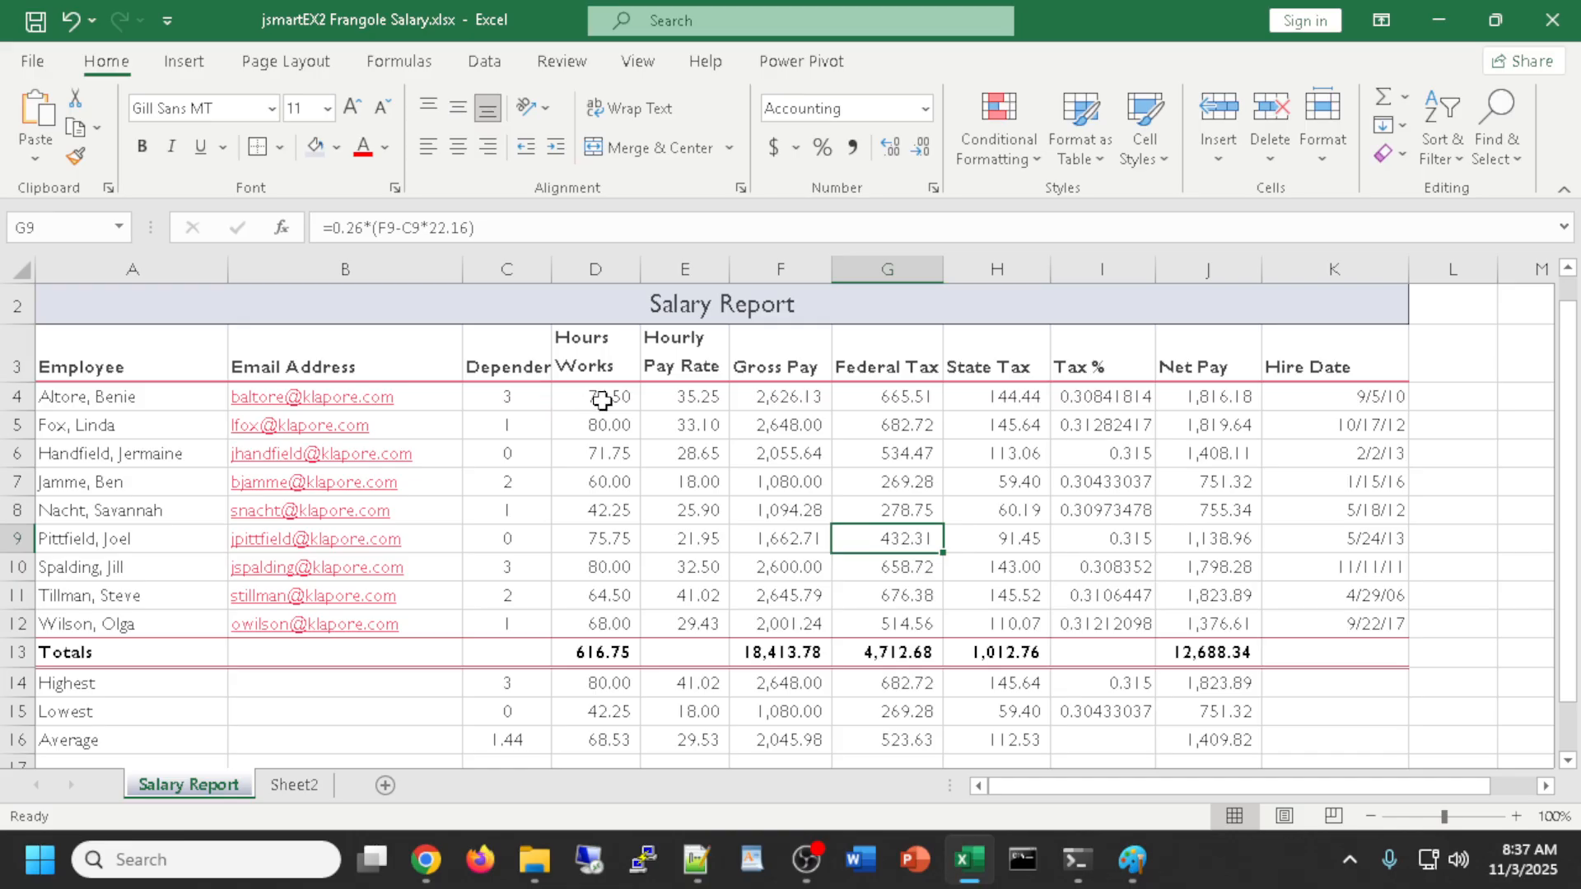
# Apply the Accounting format with dollar signs to D4:H4, J4, D13:H13 and J13, and autofit the Net Pay column J
pyautogui.moveTo(601, 401); pyautogui.dragTo(965, 401)
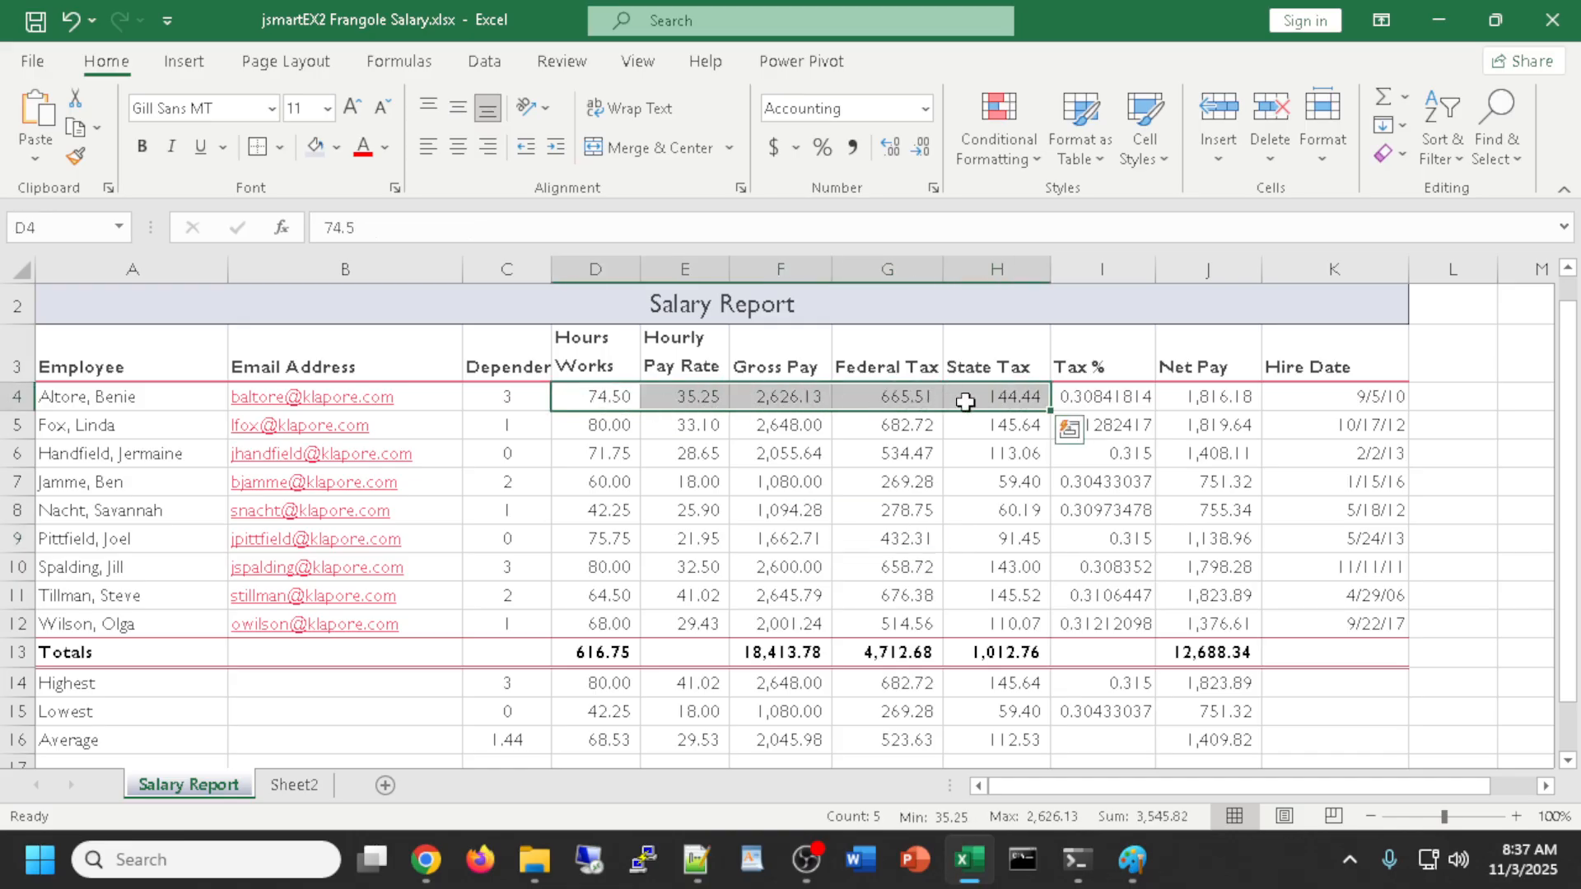
pyautogui.keyDown('ctrl'); pyautogui.click(1216, 398); pyautogui.keyUp('ctrl')
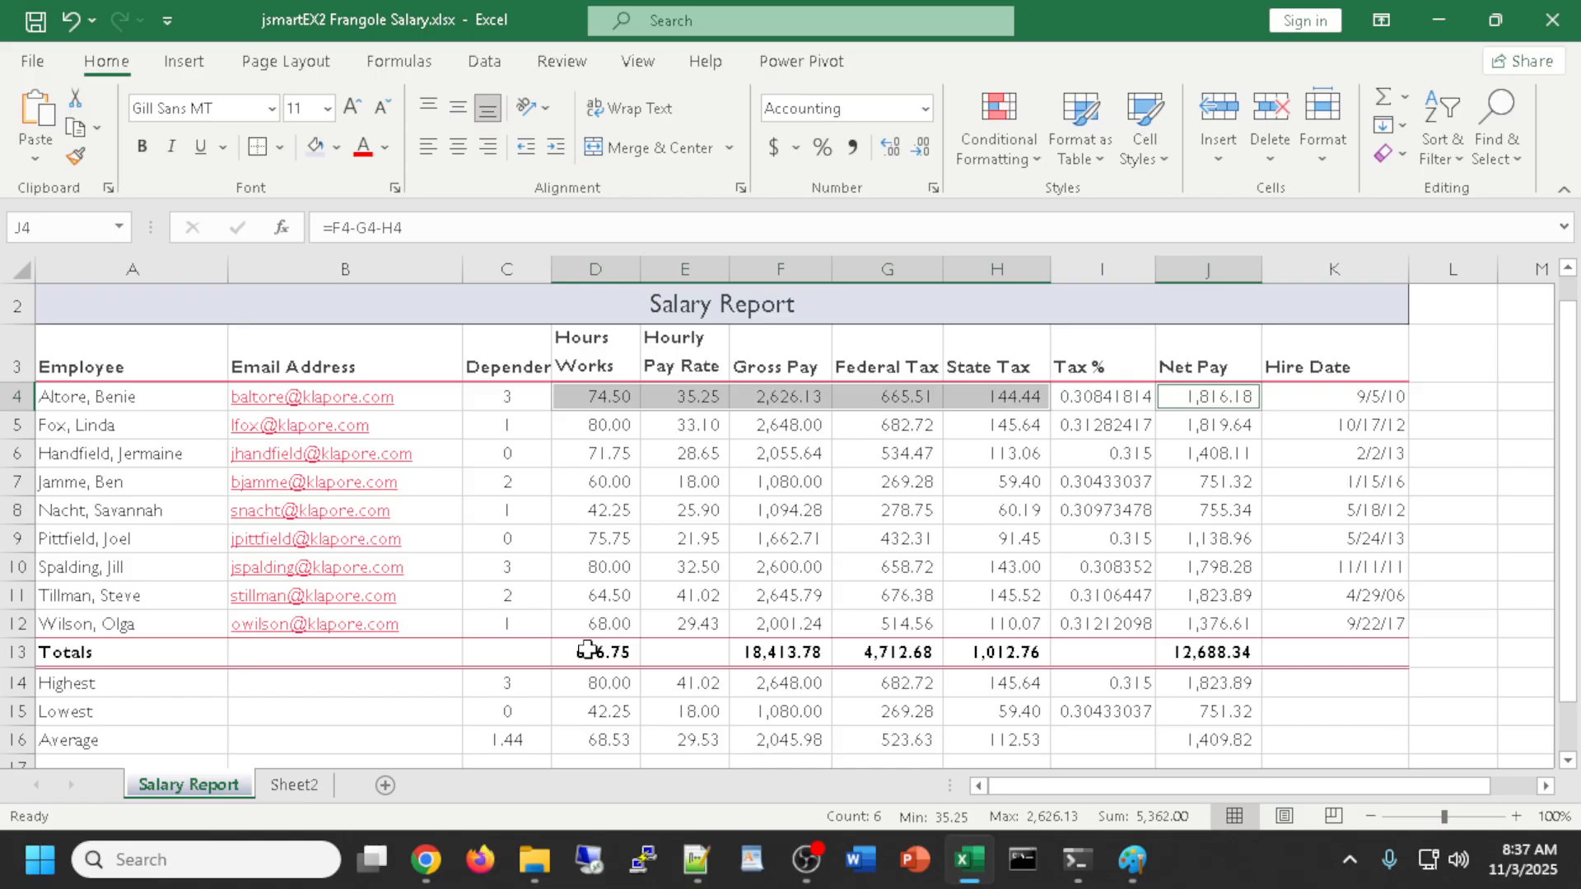
pyautogui.moveTo(586, 651); pyautogui.dragTo(1016, 646)
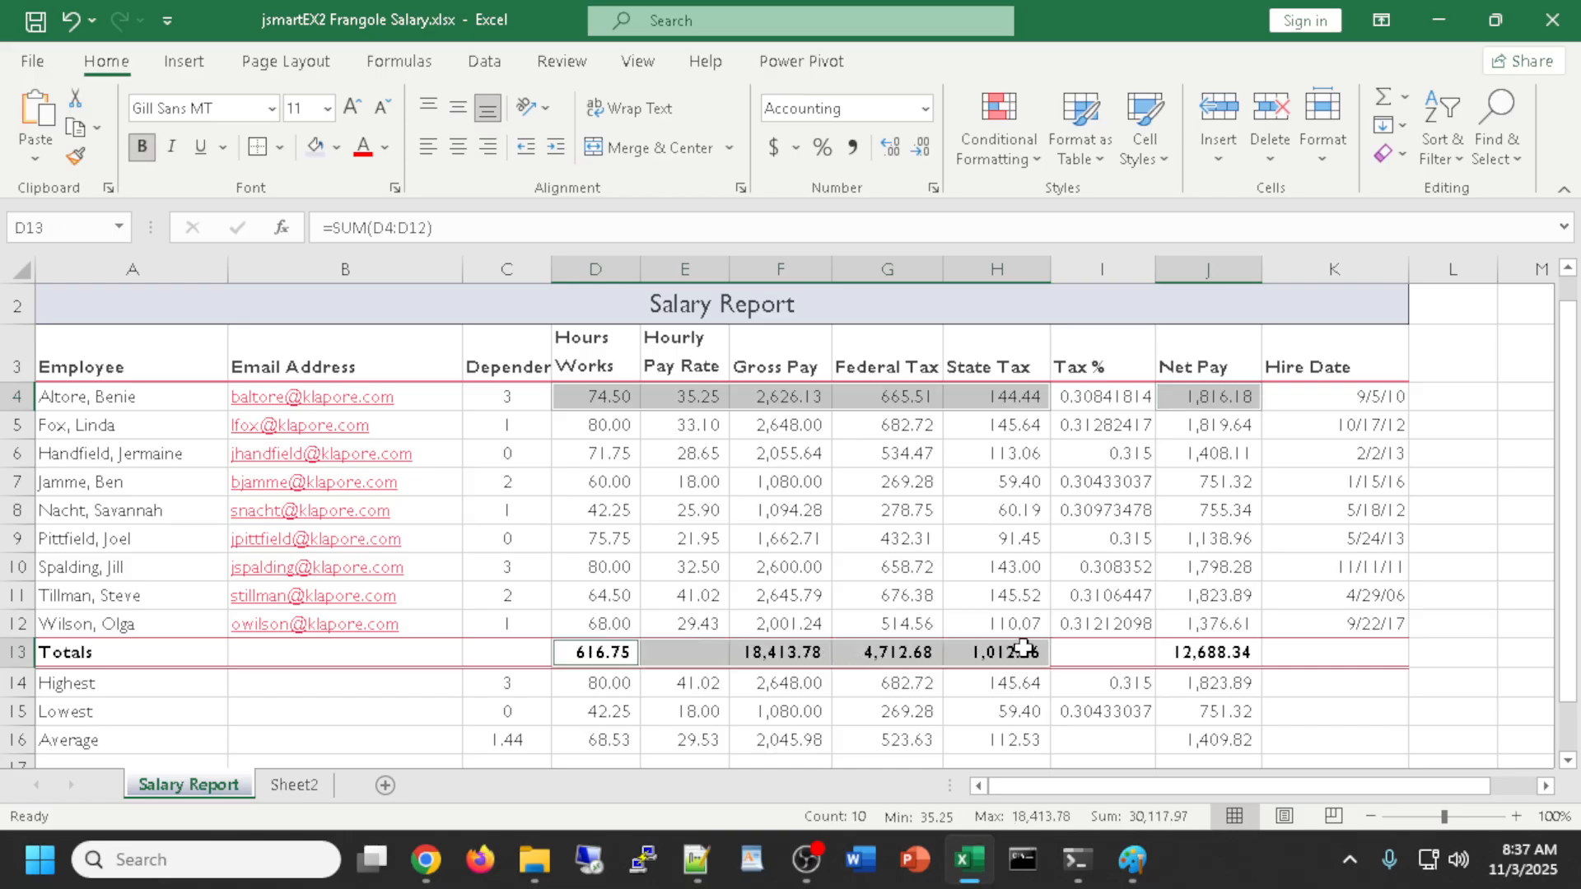
pyautogui.keyDown('ctrl'); pyautogui.click(1215, 652); pyautogui.keyUp('ctrl')
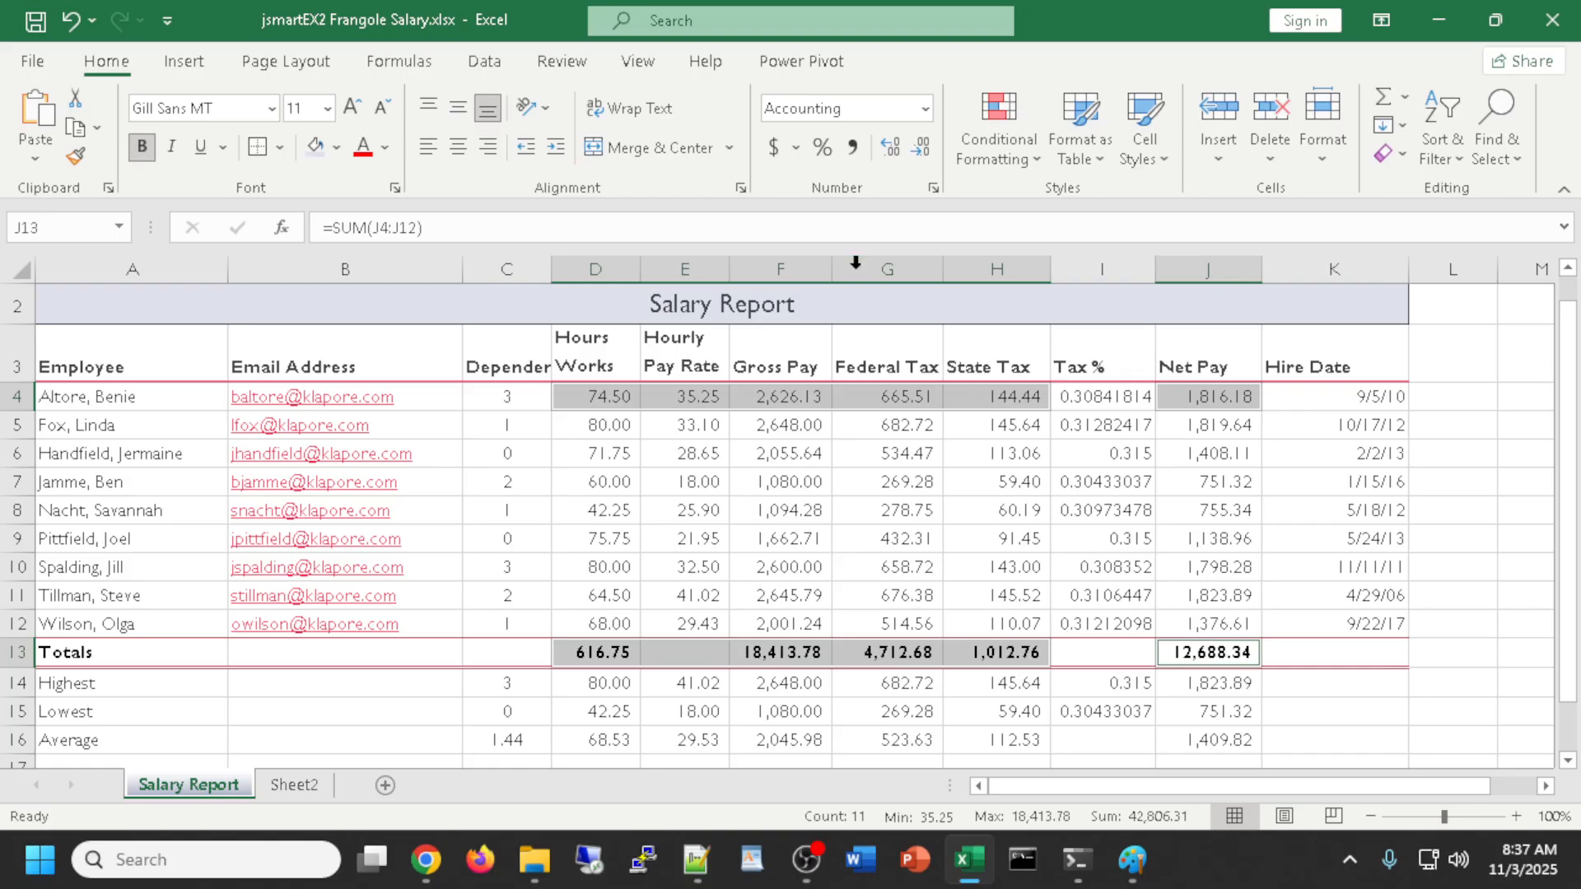
pyautogui.click(772, 149)
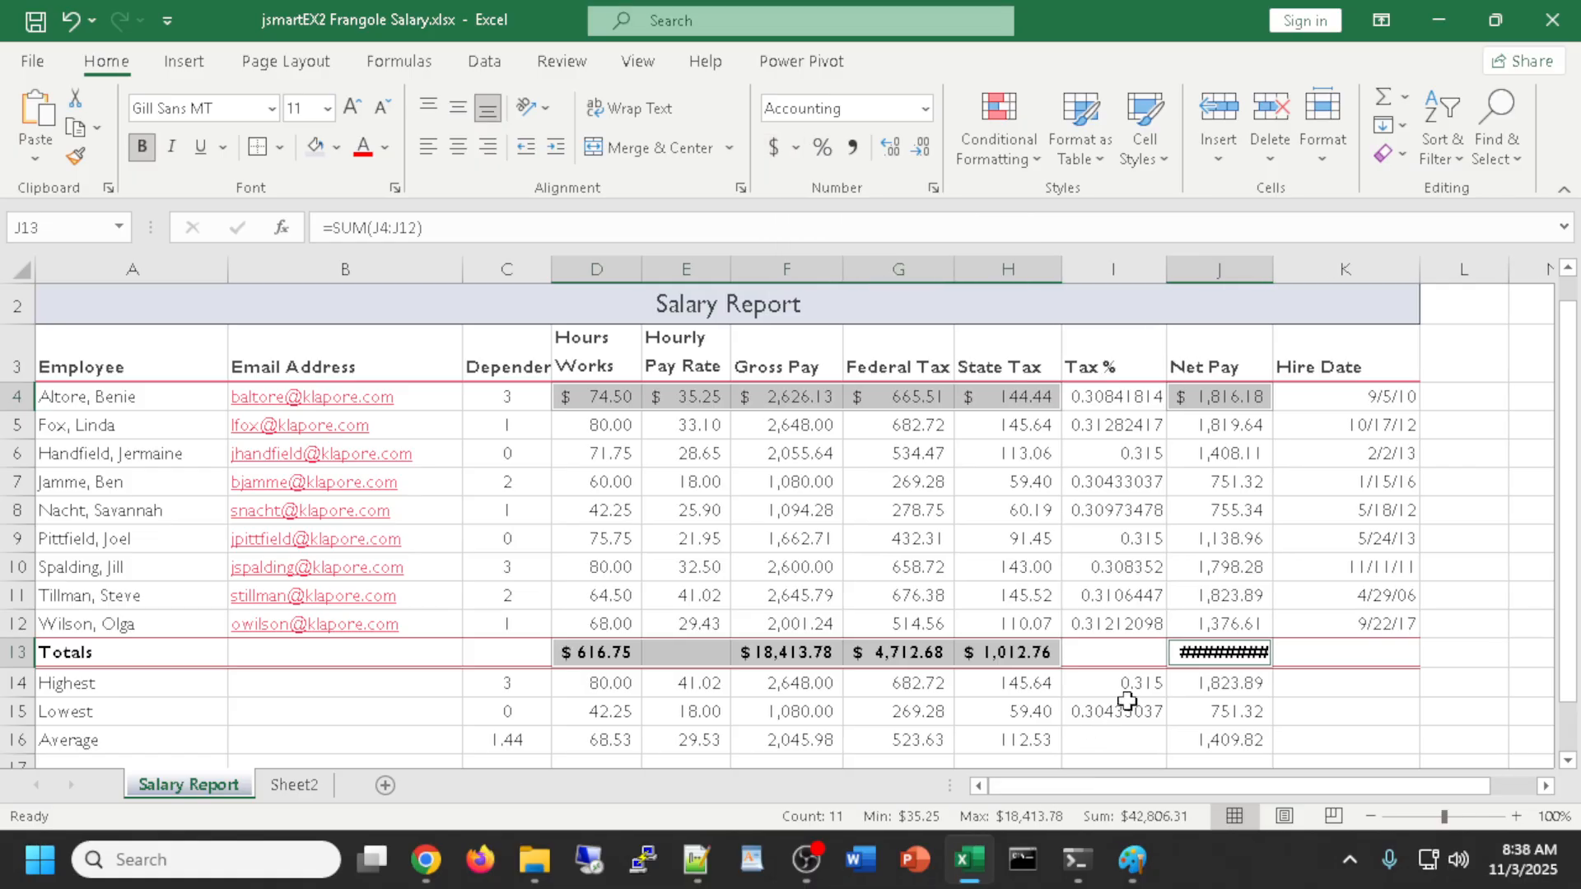
pyautogui.doubleClick(1275, 275)
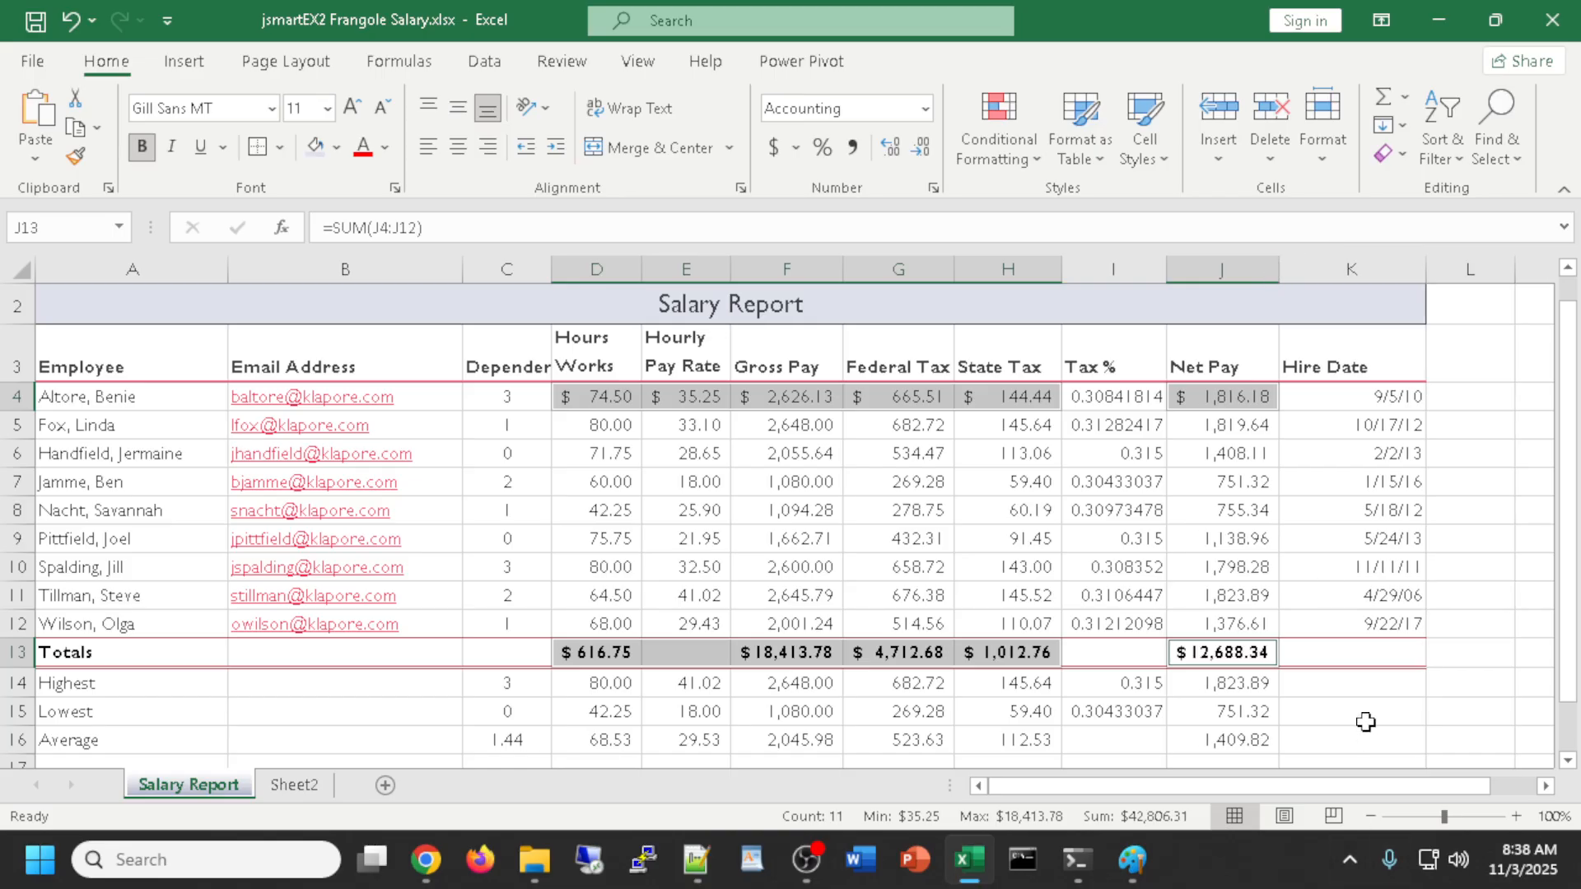
# Make the Highest, Lowest and Average row labels in A14:A16 bold
pyautogui.click(670, 489)
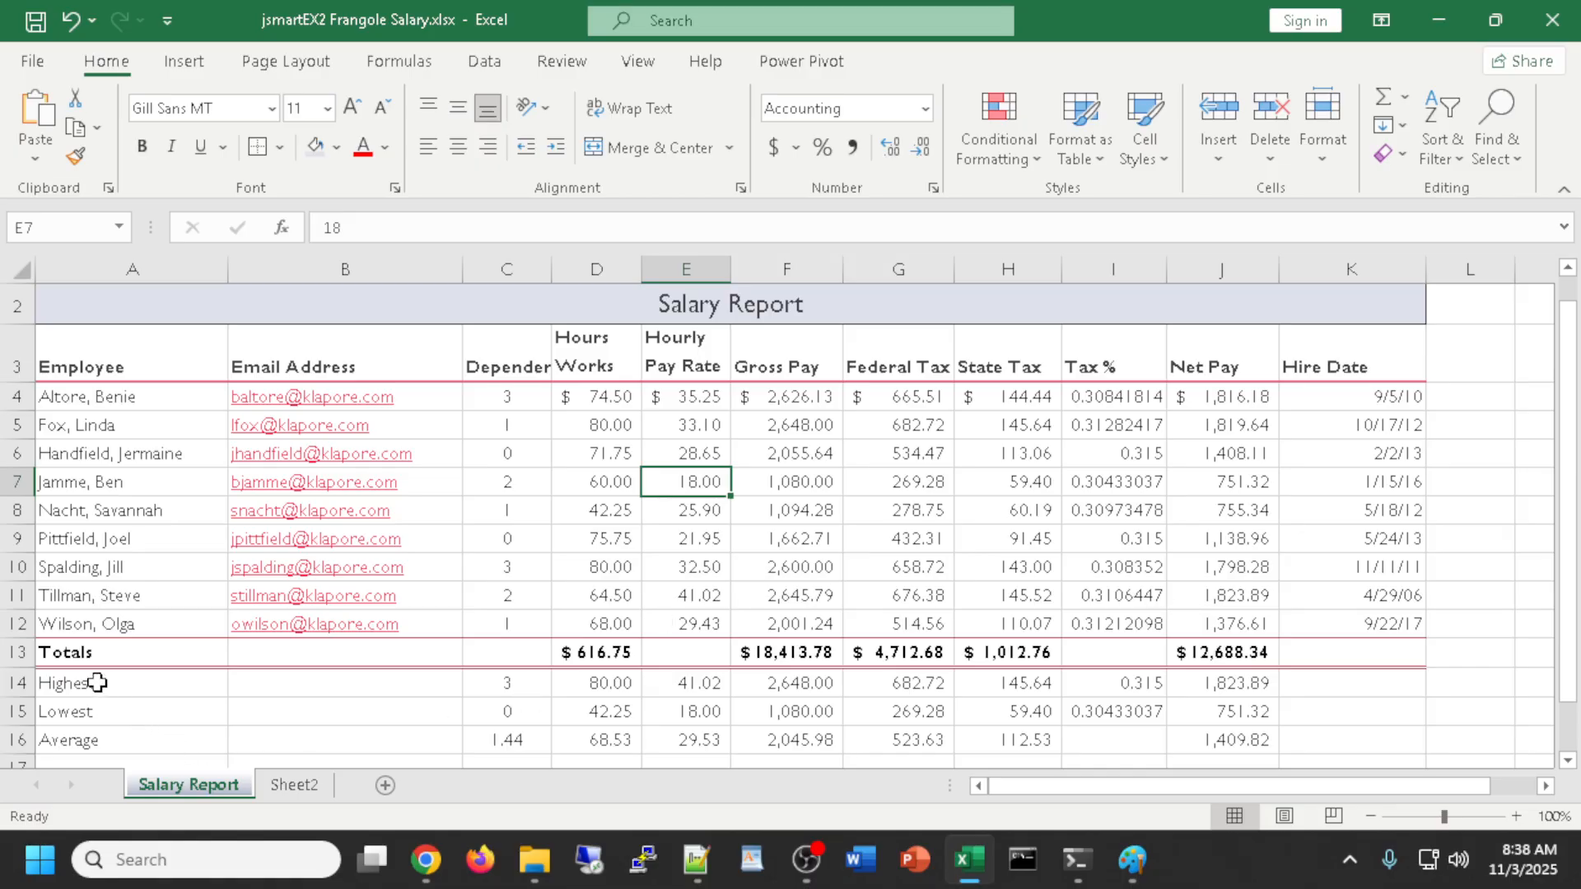
pyautogui.moveTo(83, 685); pyautogui.dragTo(87, 745)
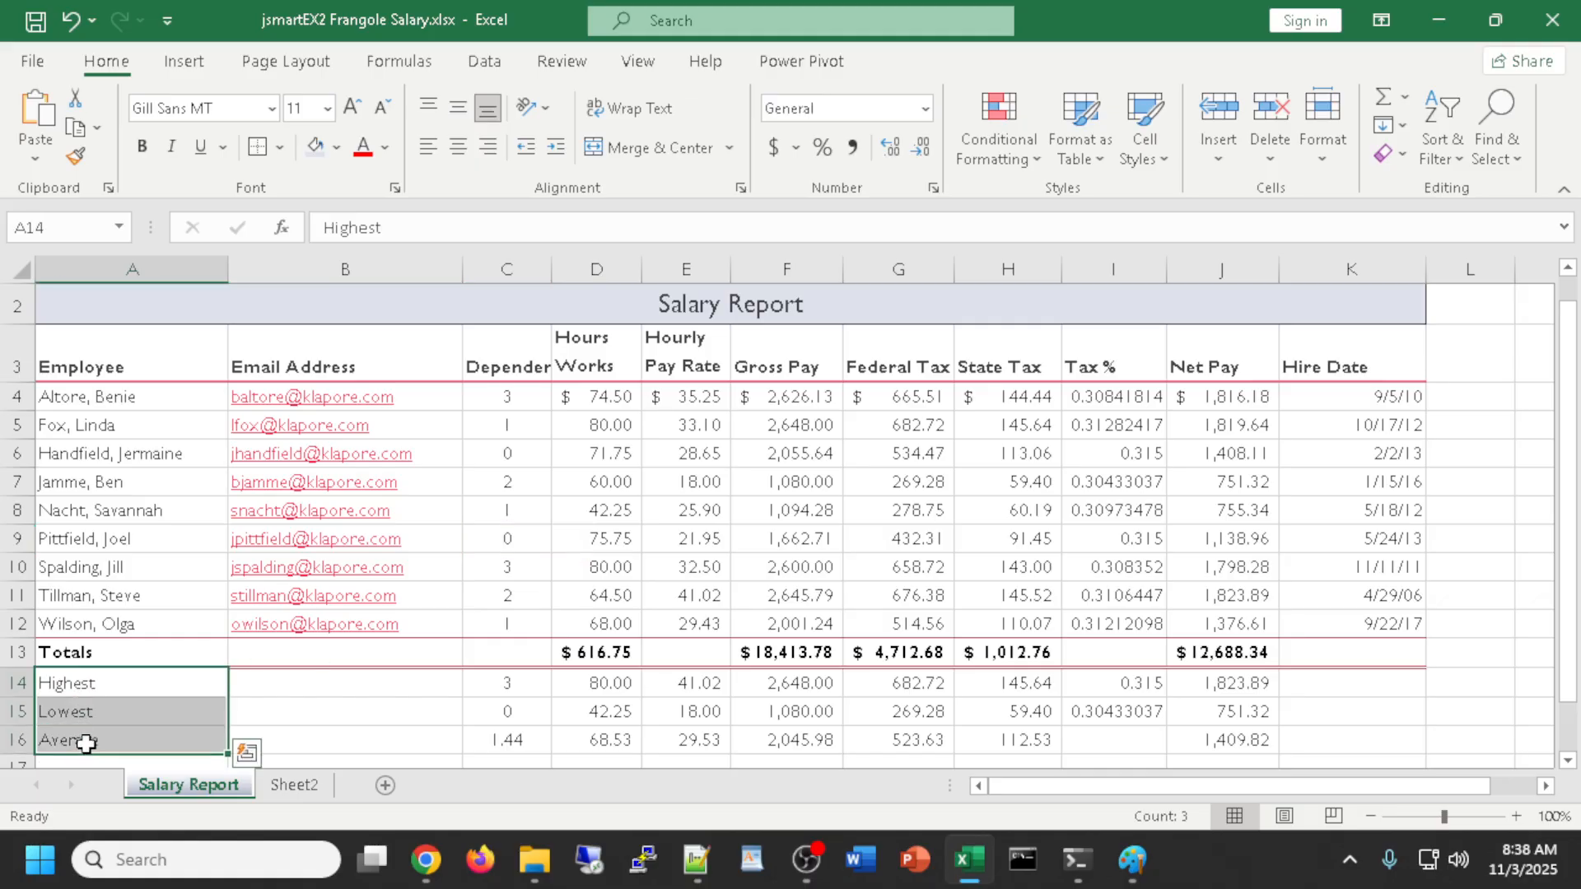
pyautogui.hotkey('ctrl', 'b')
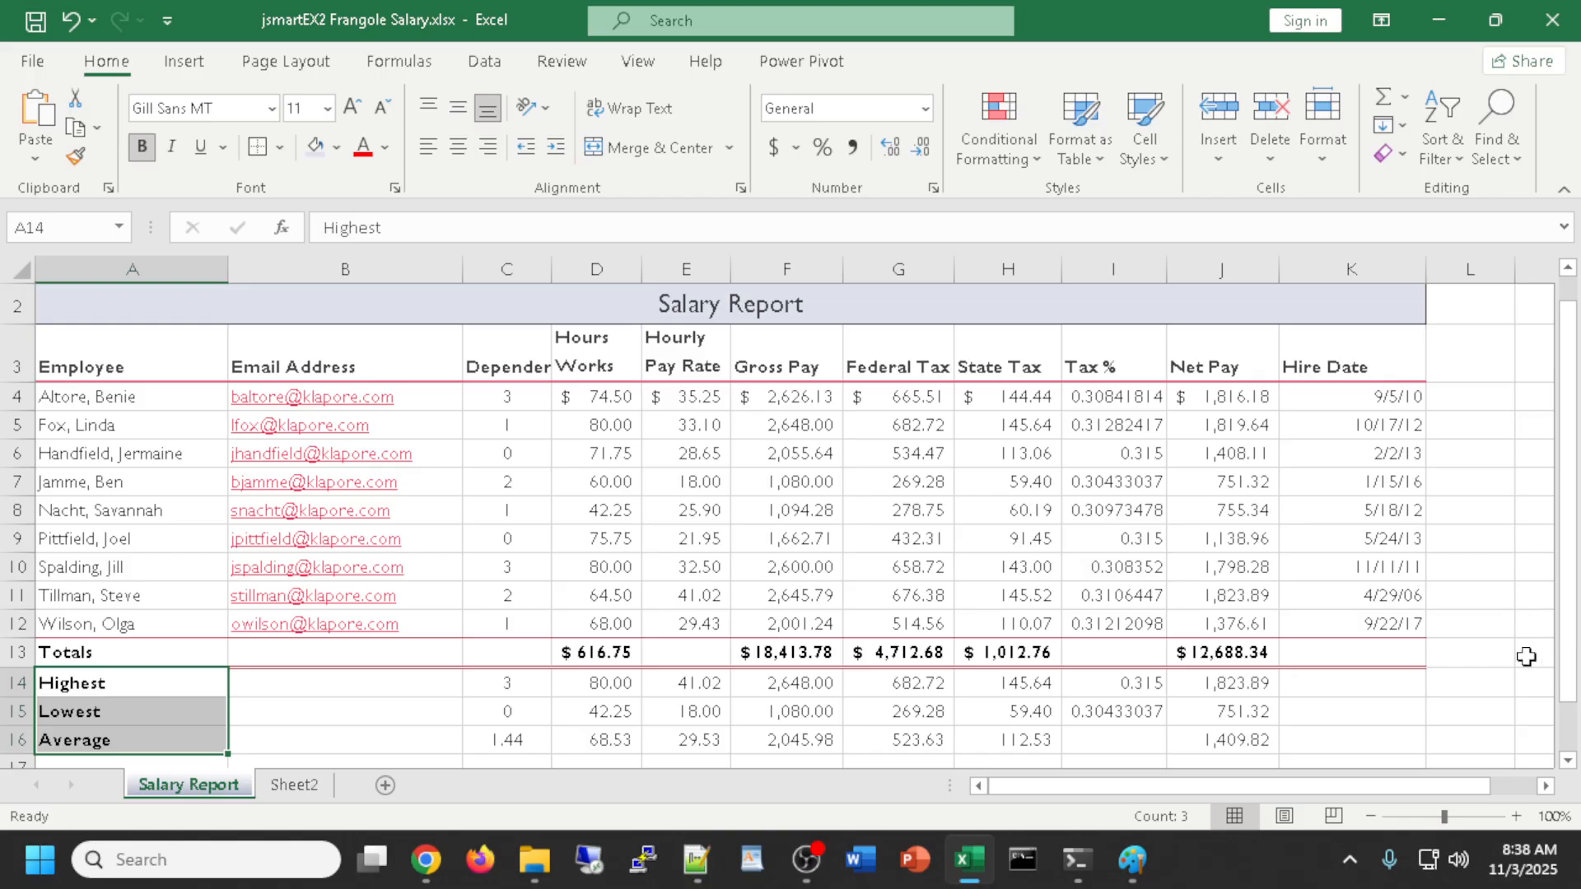
# Center the Hire Date values in K4:K12 horizontally
pyautogui.moveTo(1357, 396); pyautogui.dragTo(1355, 619)
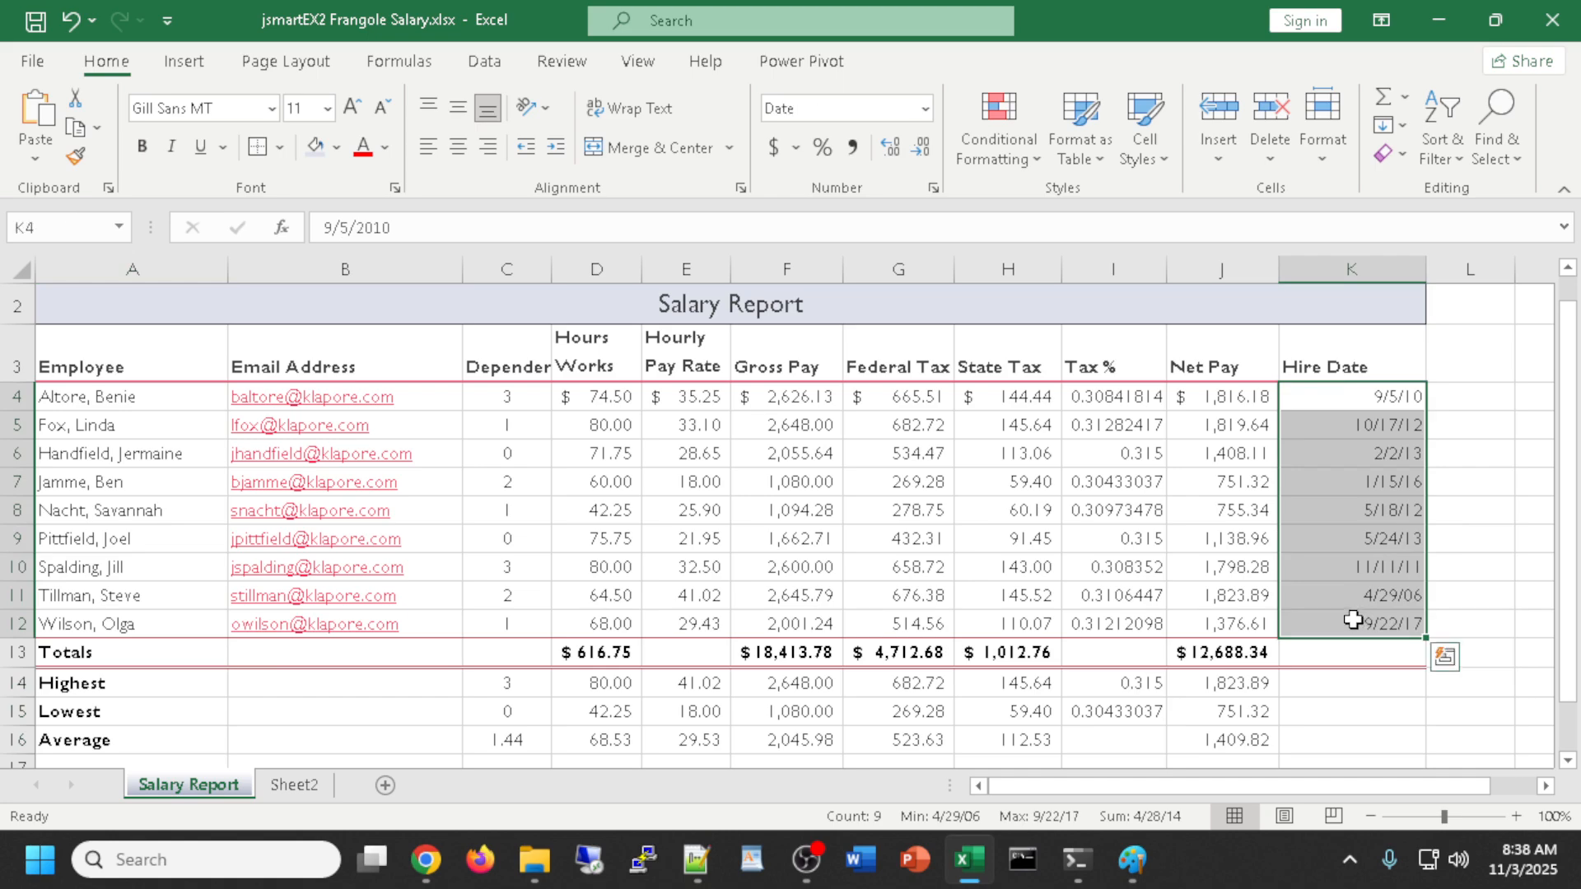
pyautogui.click(460, 151)
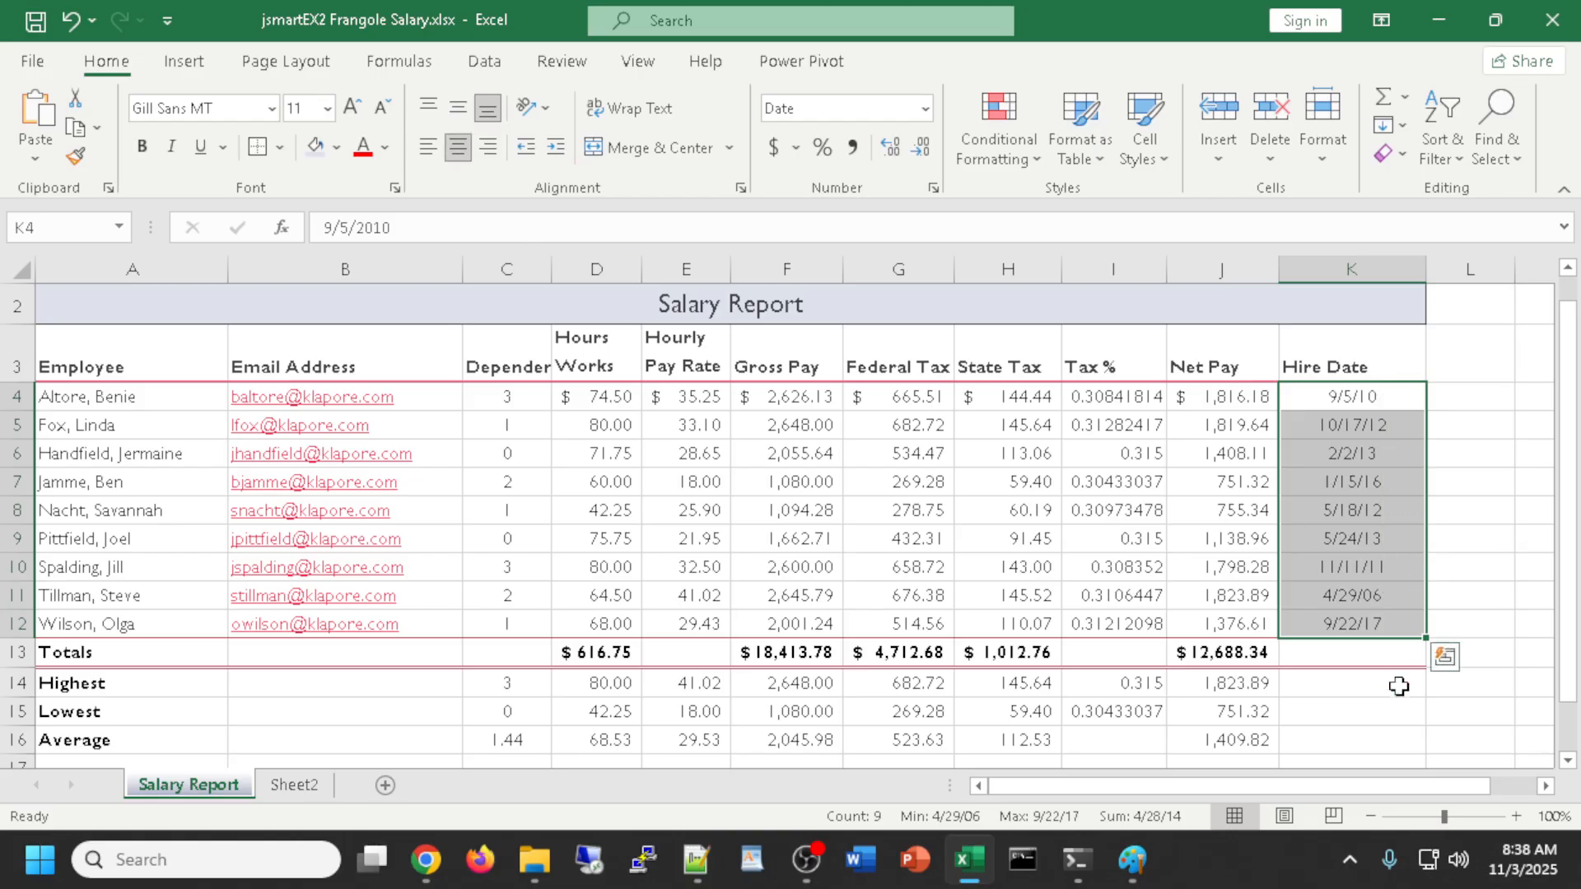
pyautogui.click(1382, 712)
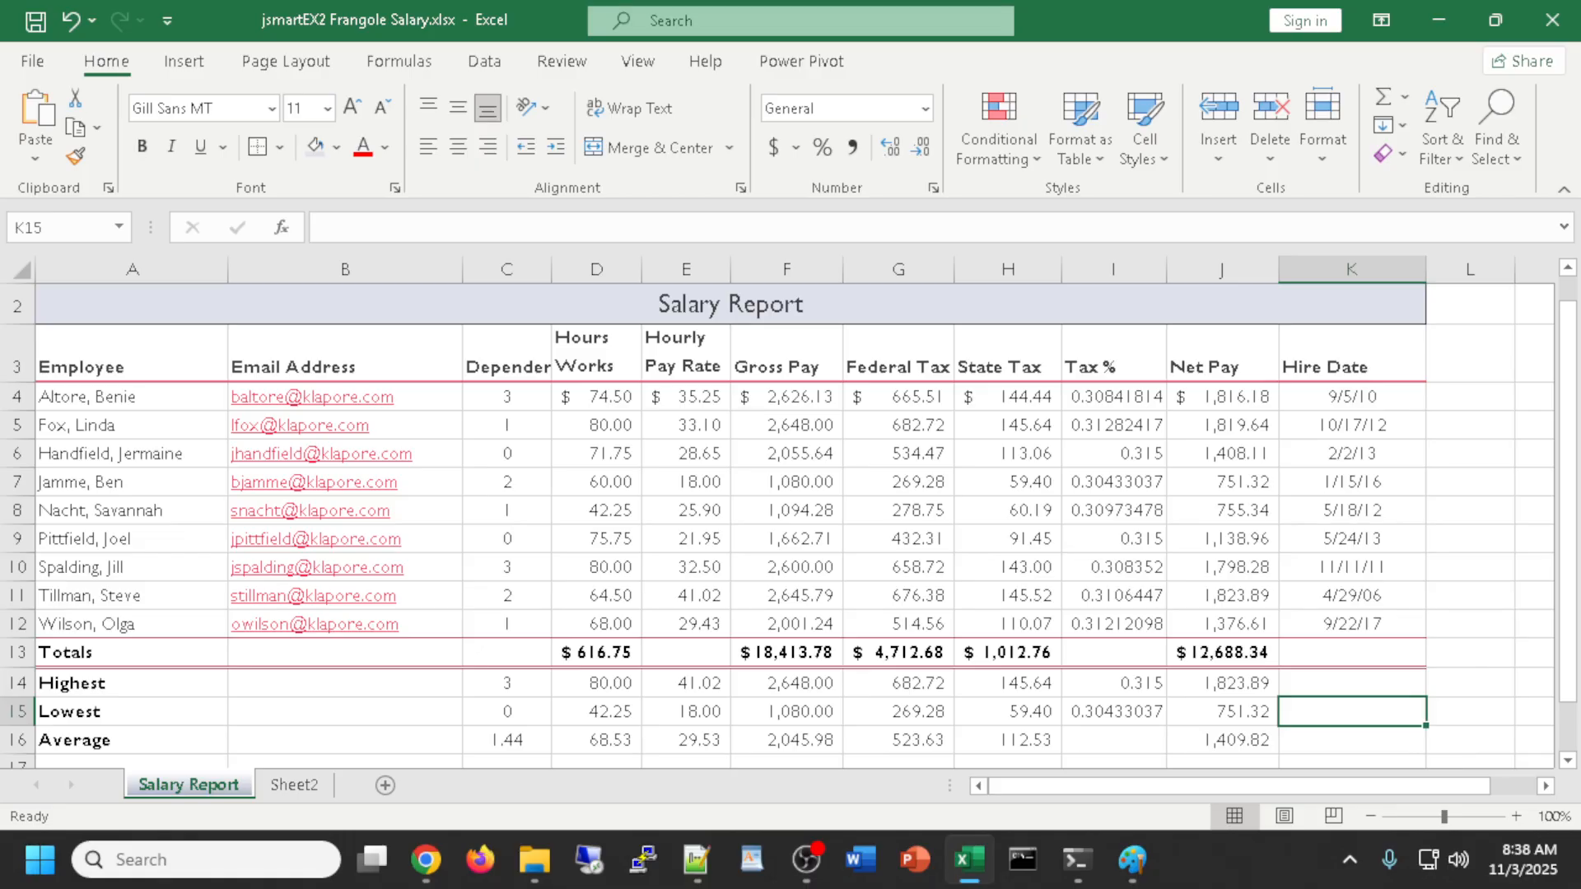
# Apply the Currency format with the $ symbol and two decimal places to E14:H16 and J14:J16
pyautogui.hotkey('alt', 'Tab')
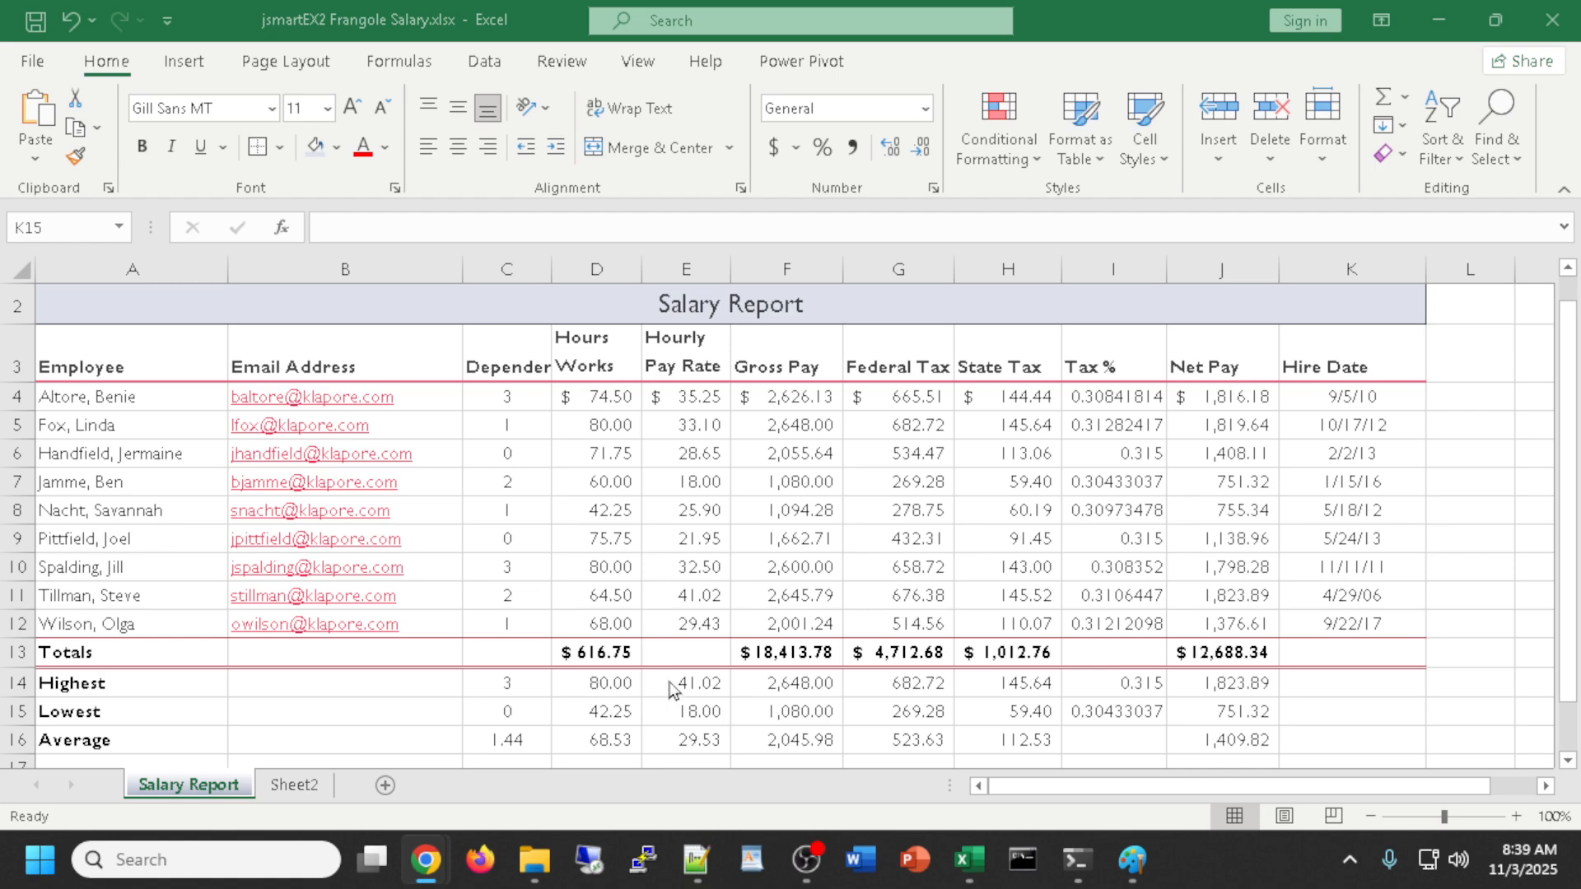
pyautogui.moveTo(672, 690); pyautogui.dragTo(1014, 650)
pyautogui.scroll(1, 1063, 671)
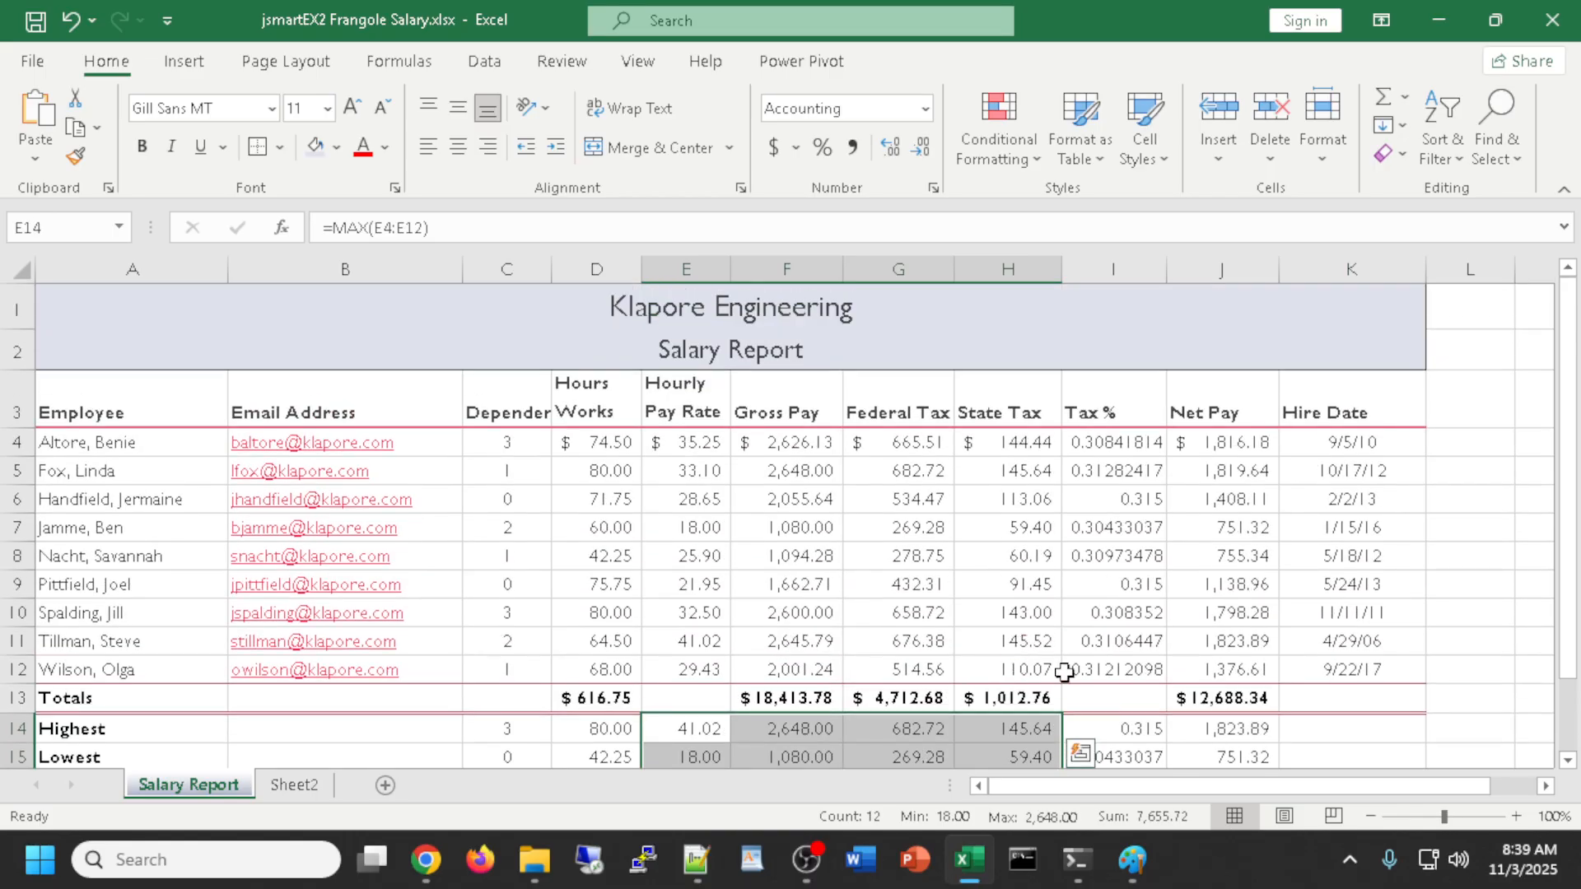
pyautogui.scroll(-1, 1077, 672)
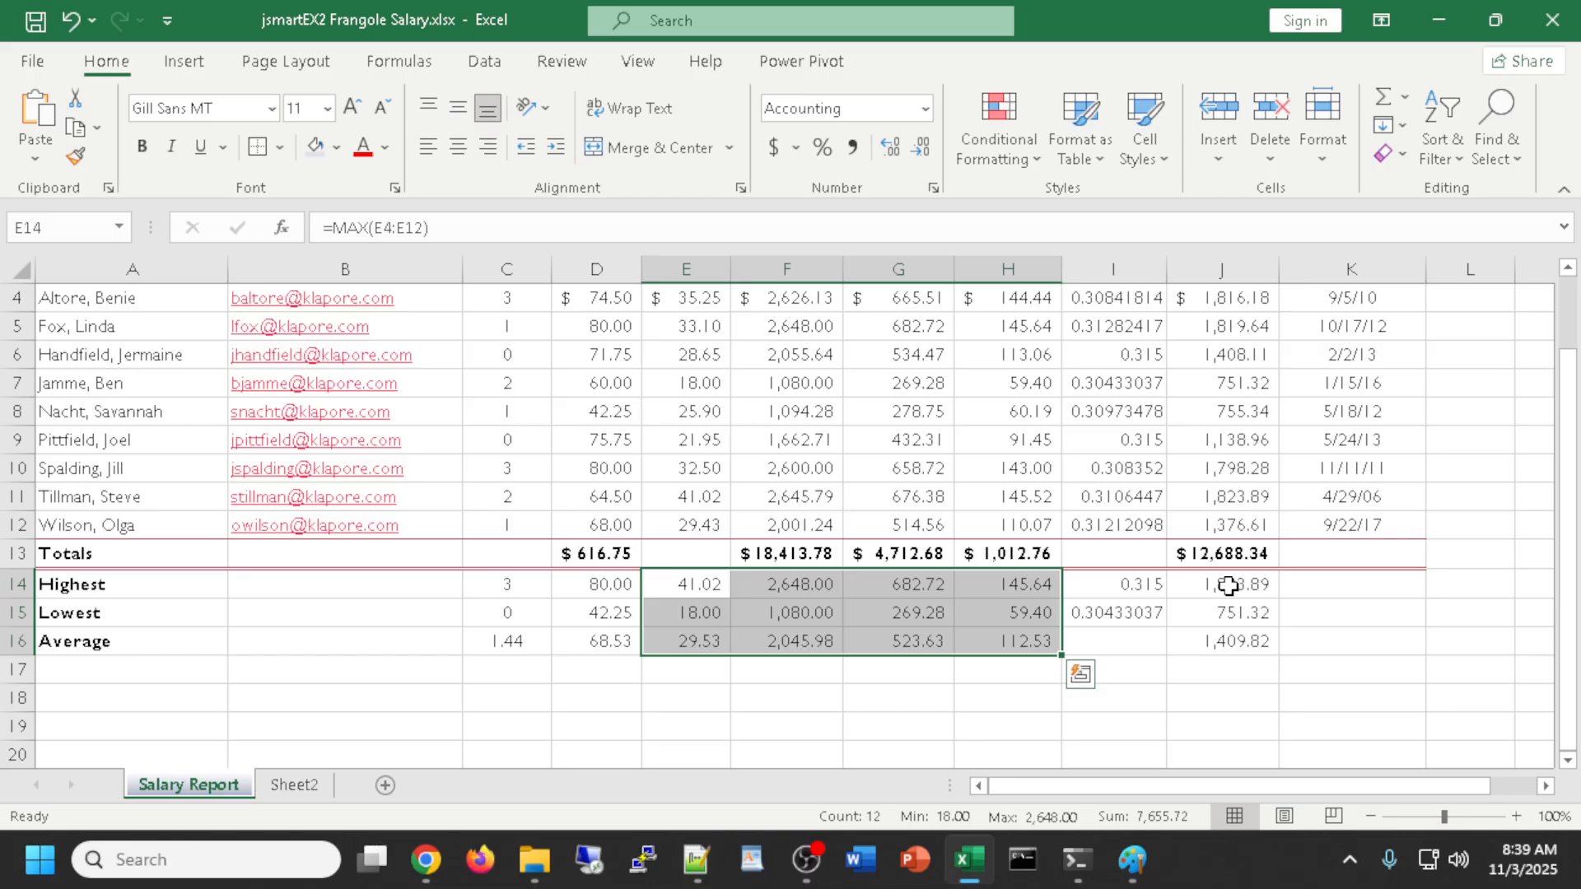
pyautogui.moveTo(1228, 584); pyautogui.dragTo(1225, 639)
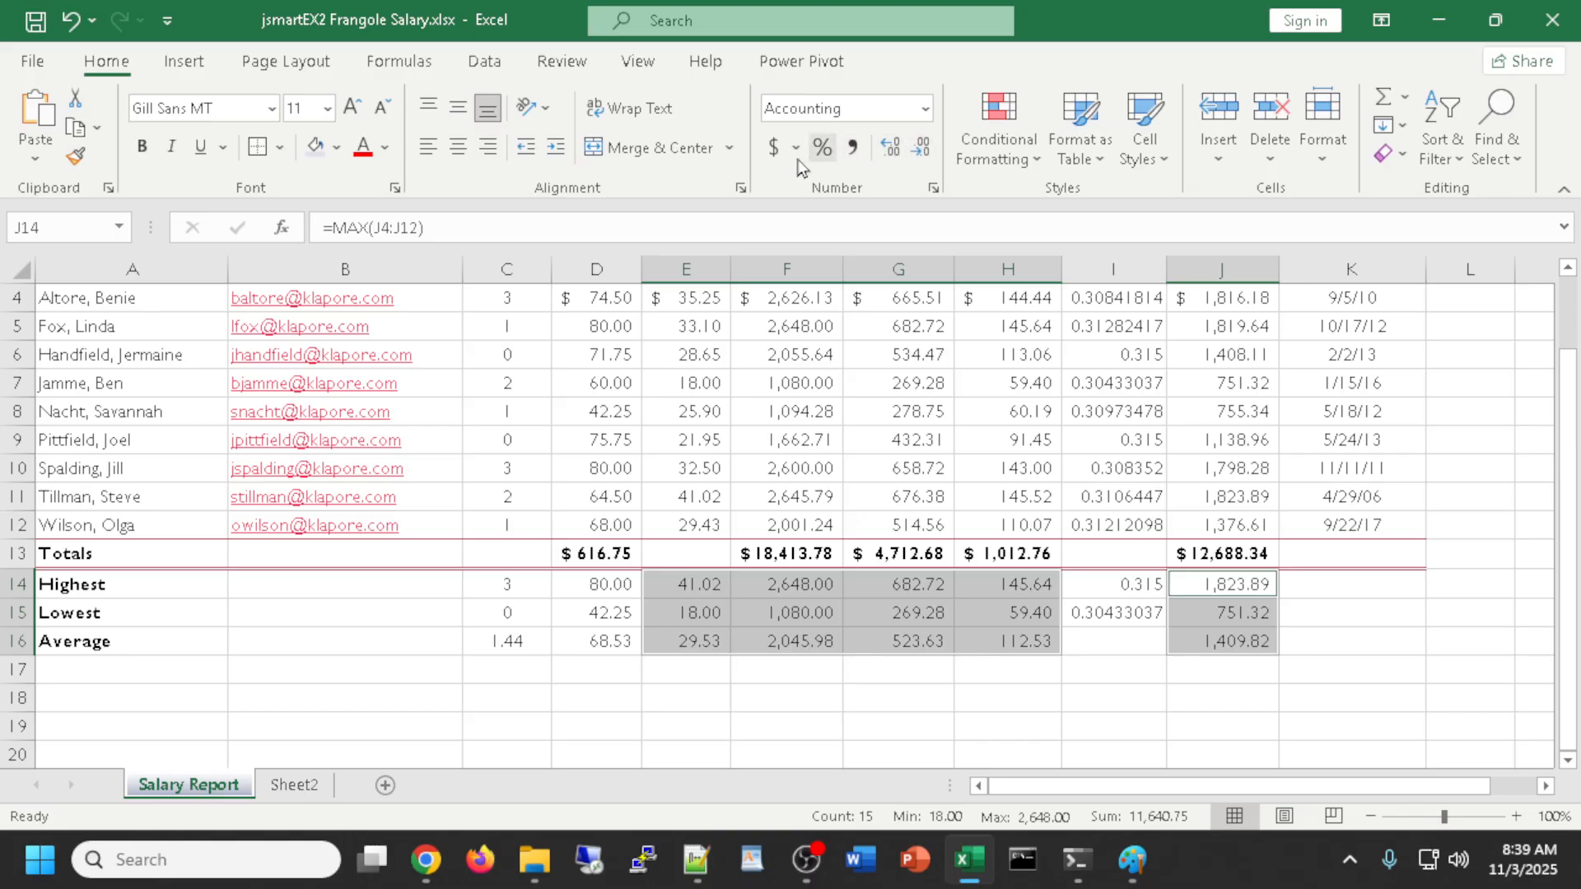
pyautogui.click(934, 188)
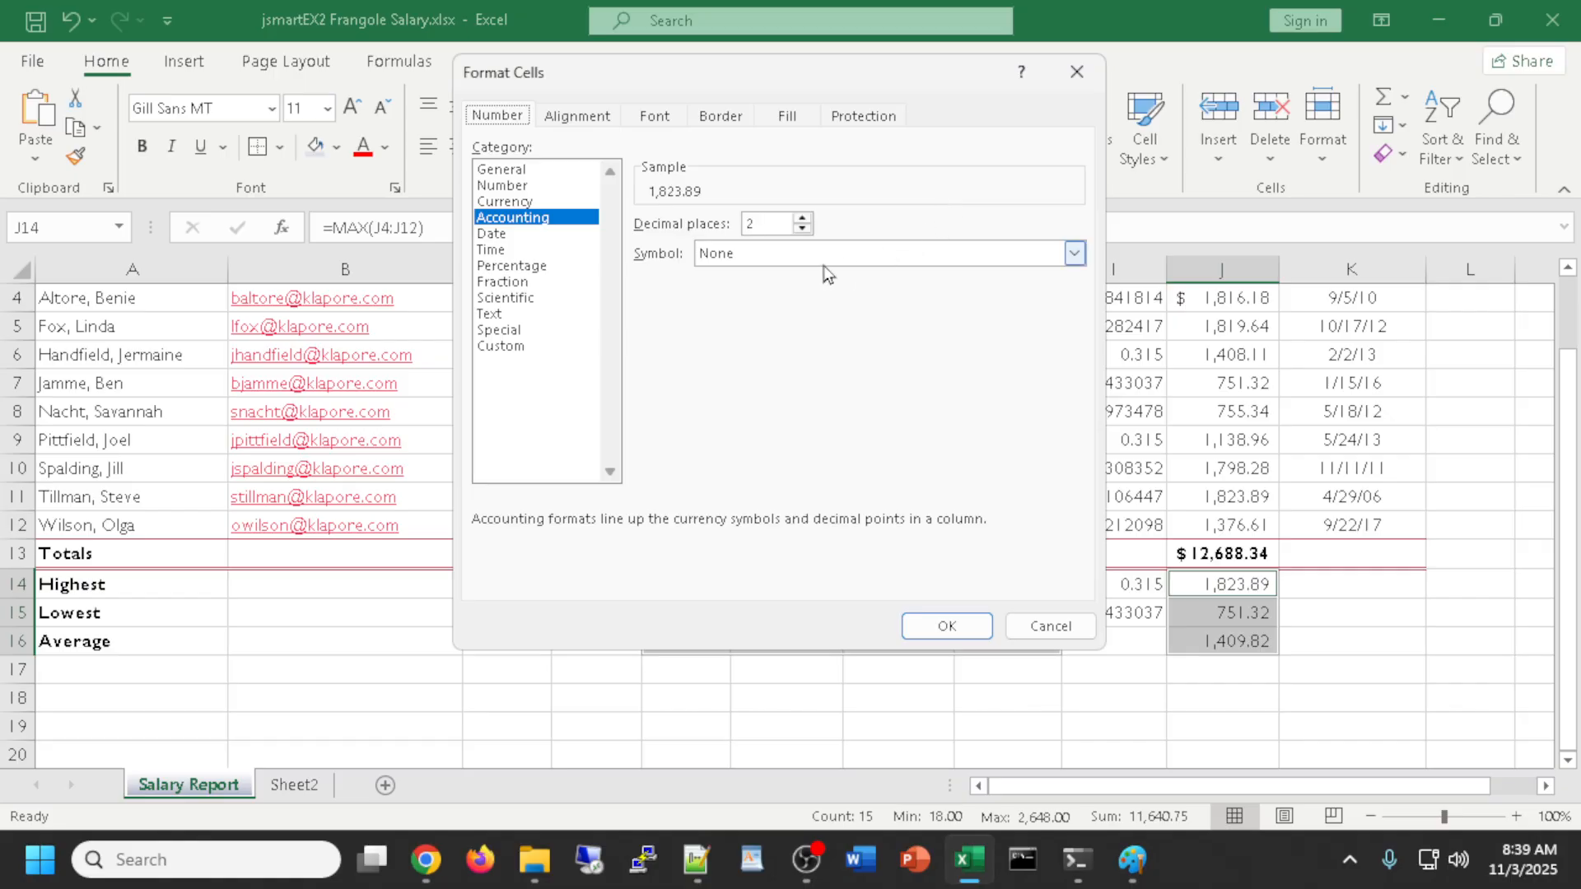
pyautogui.moveTo(745, 77); pyautogui.dragTo(568, 78)
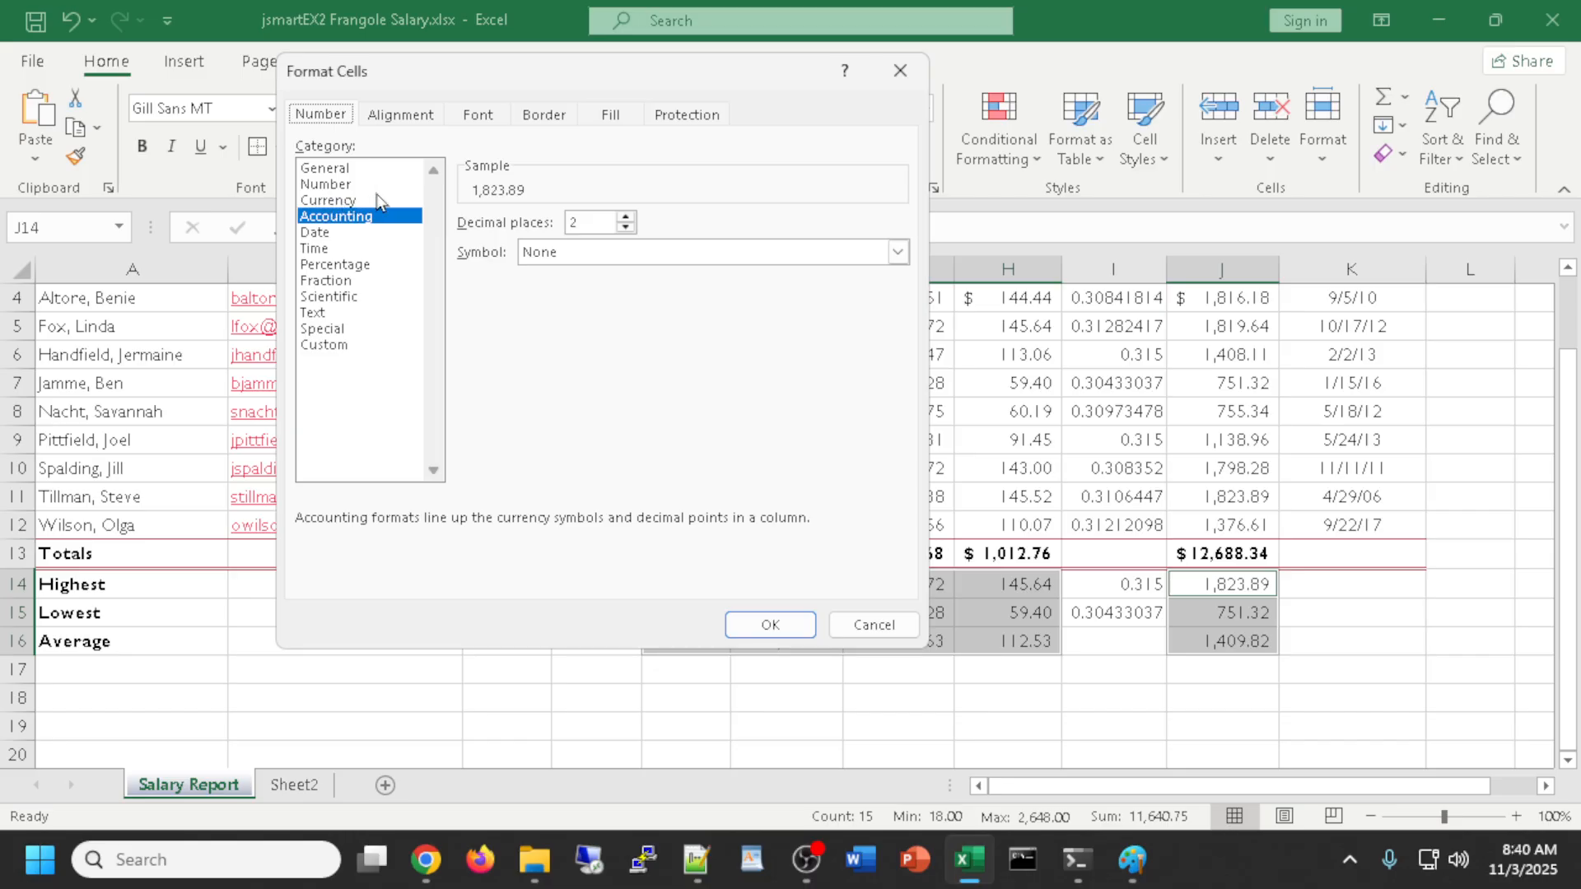
pyautogui.click(336, 201)
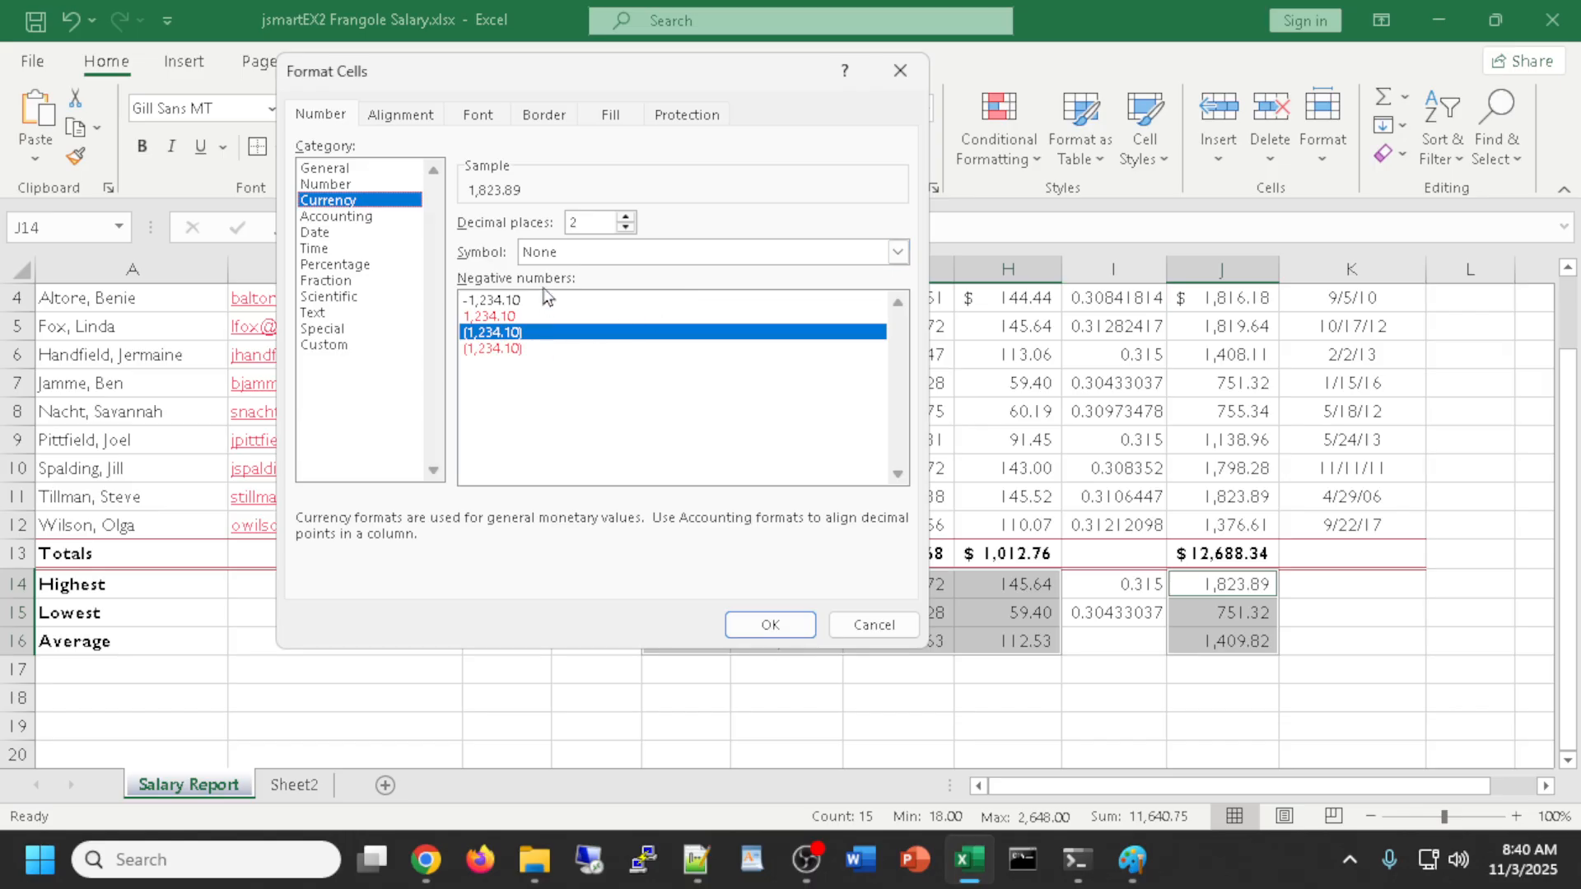
pyautogui.click(602, 259)
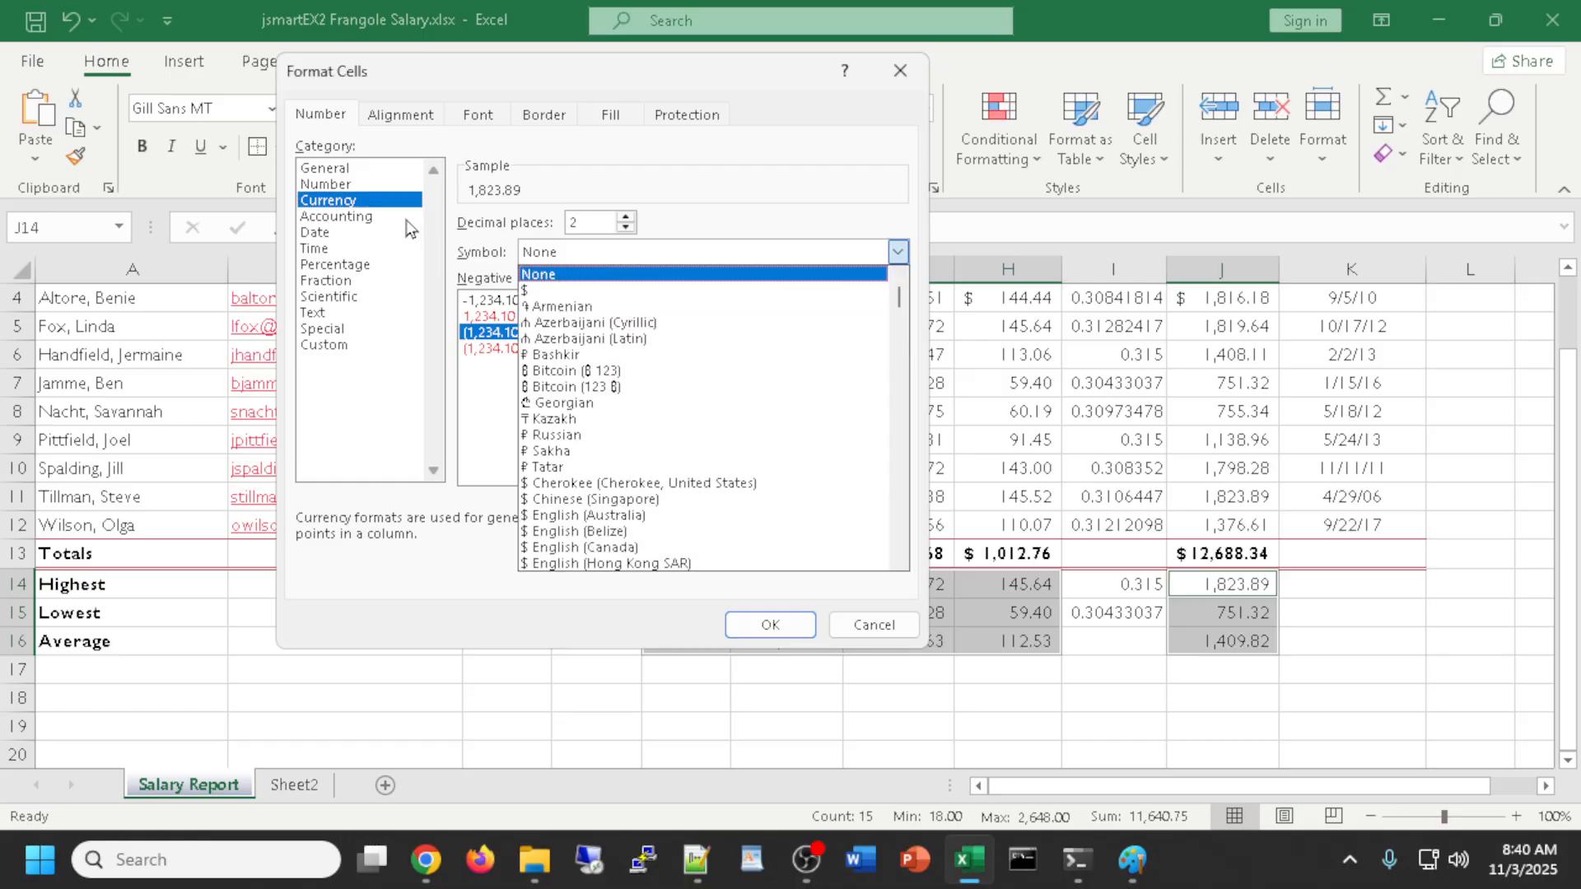
pyautogui.click(529, 292)
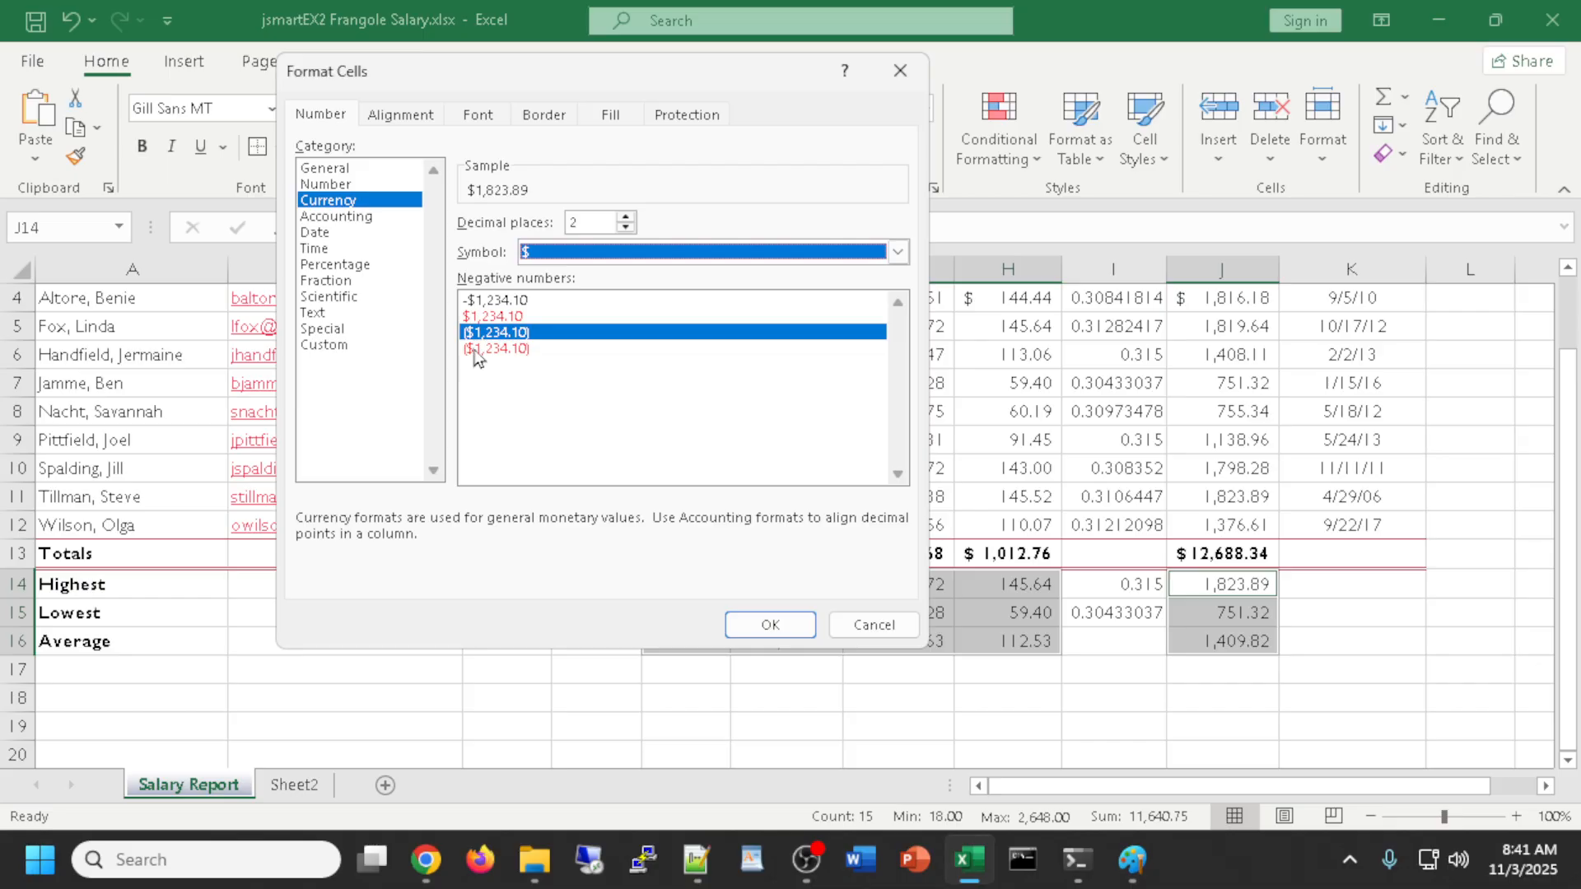
pyautogui.click(773, 619)
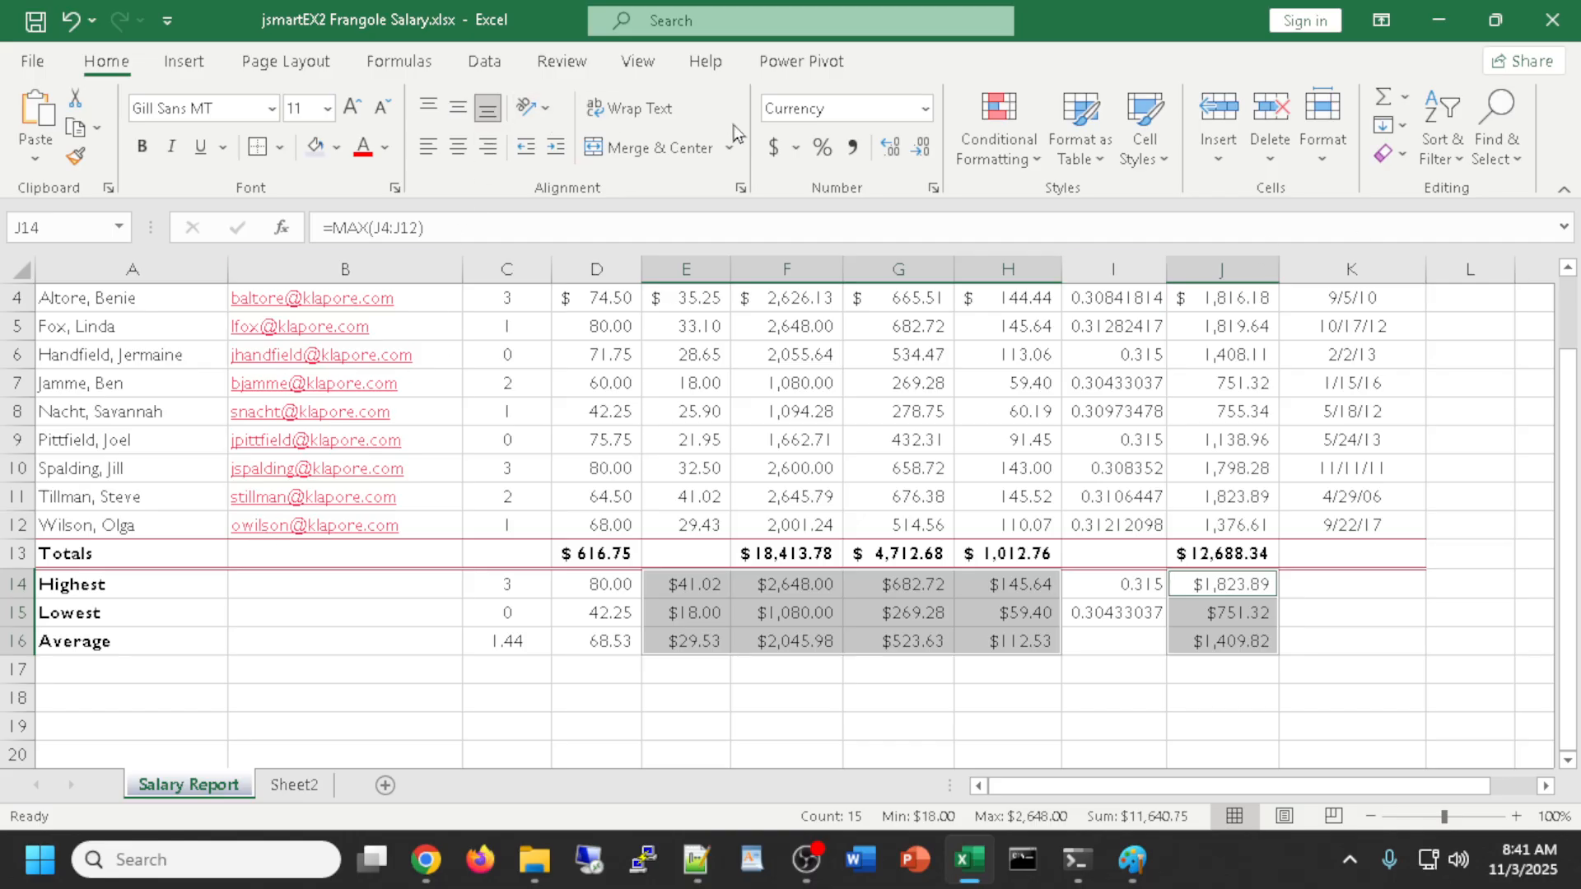
pyautogui.click(933, 190)
pyautogui.hotkey('alt', 'Tab')
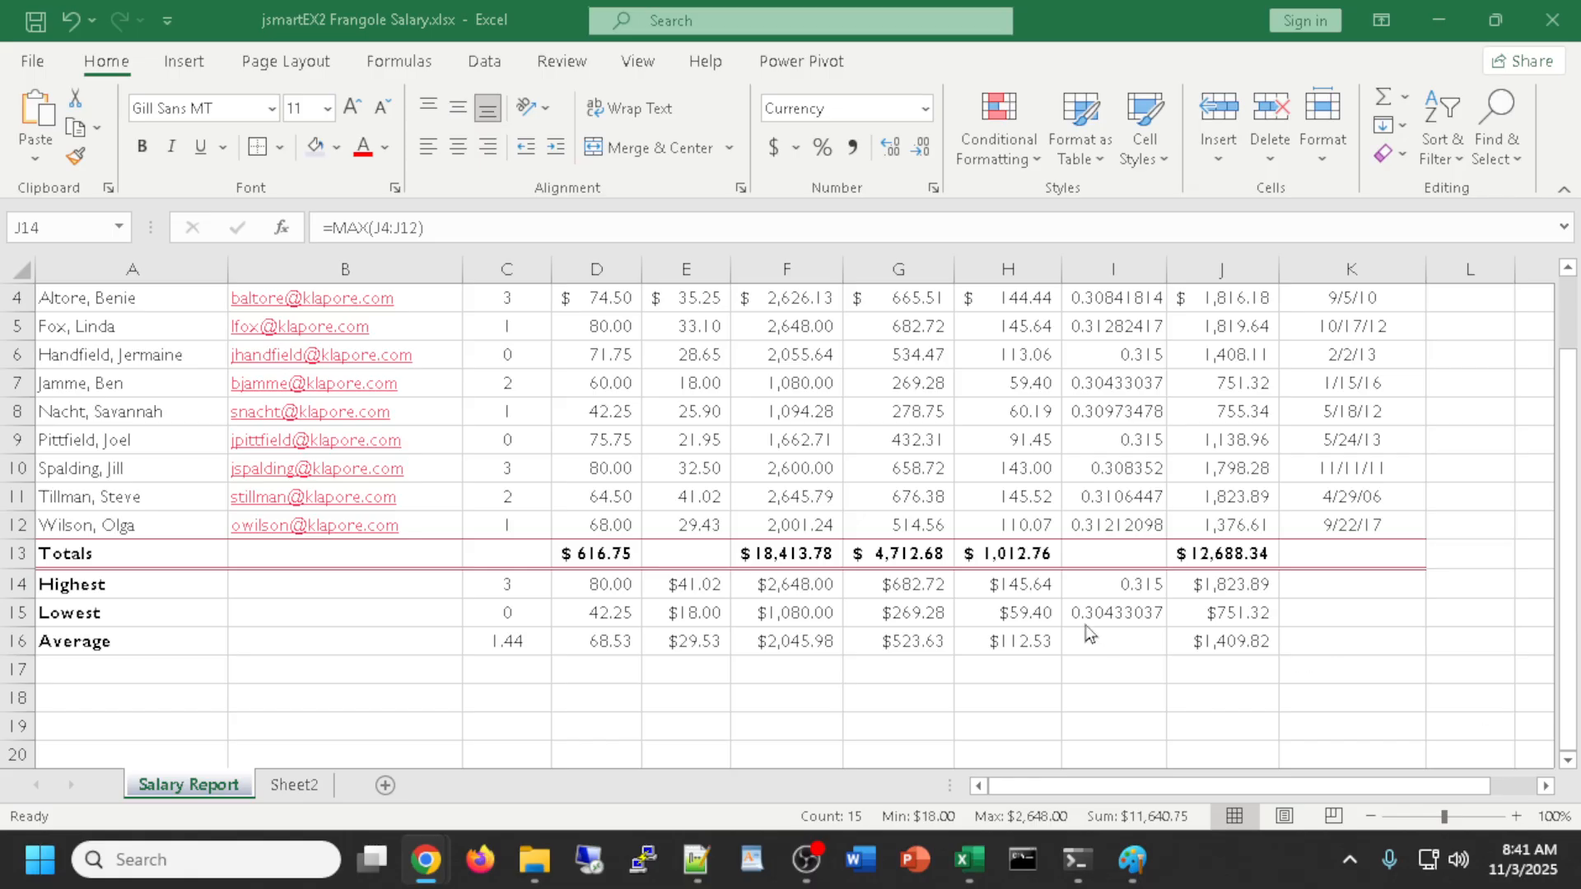
pyautogui.scroll(1, 980, 598)
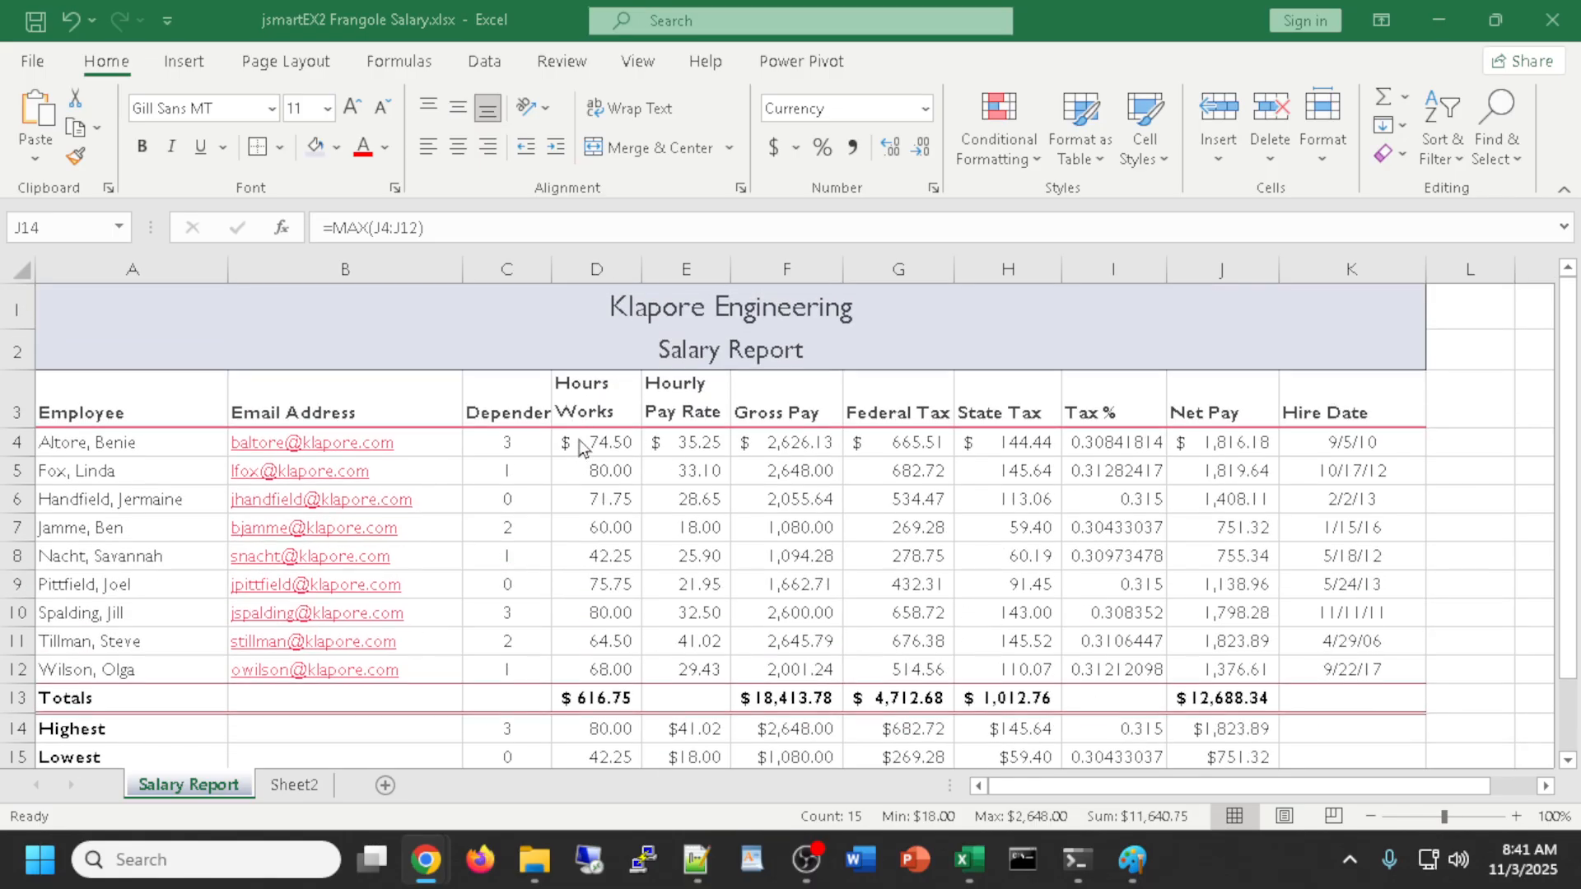
pyautogui.scroll(-1, 771, 434)
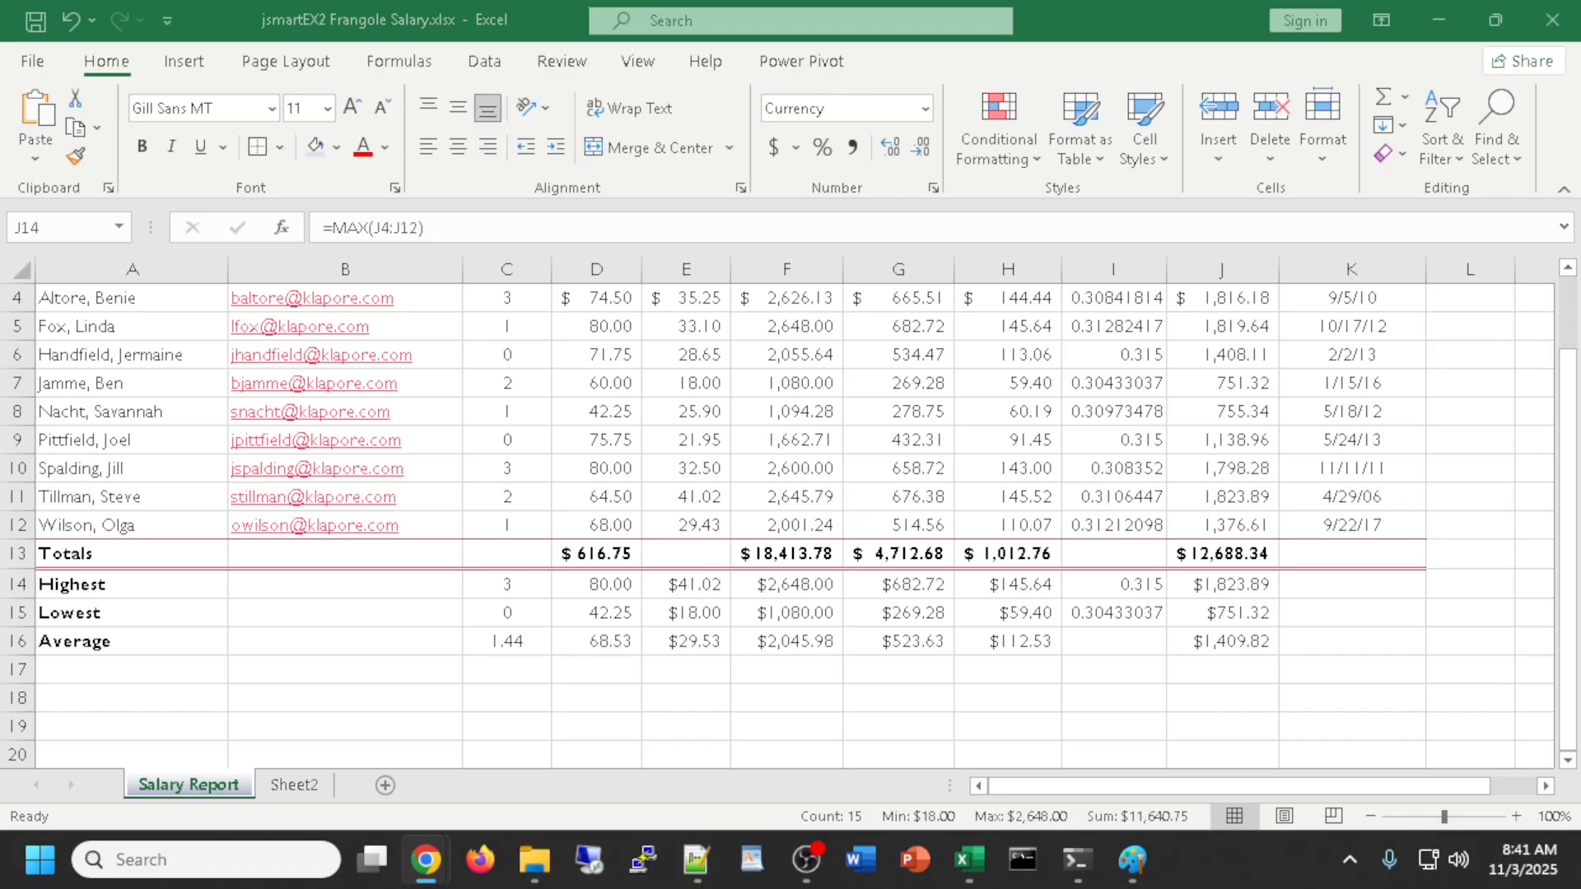
pyautogui.scroll(1, 1223, 668)
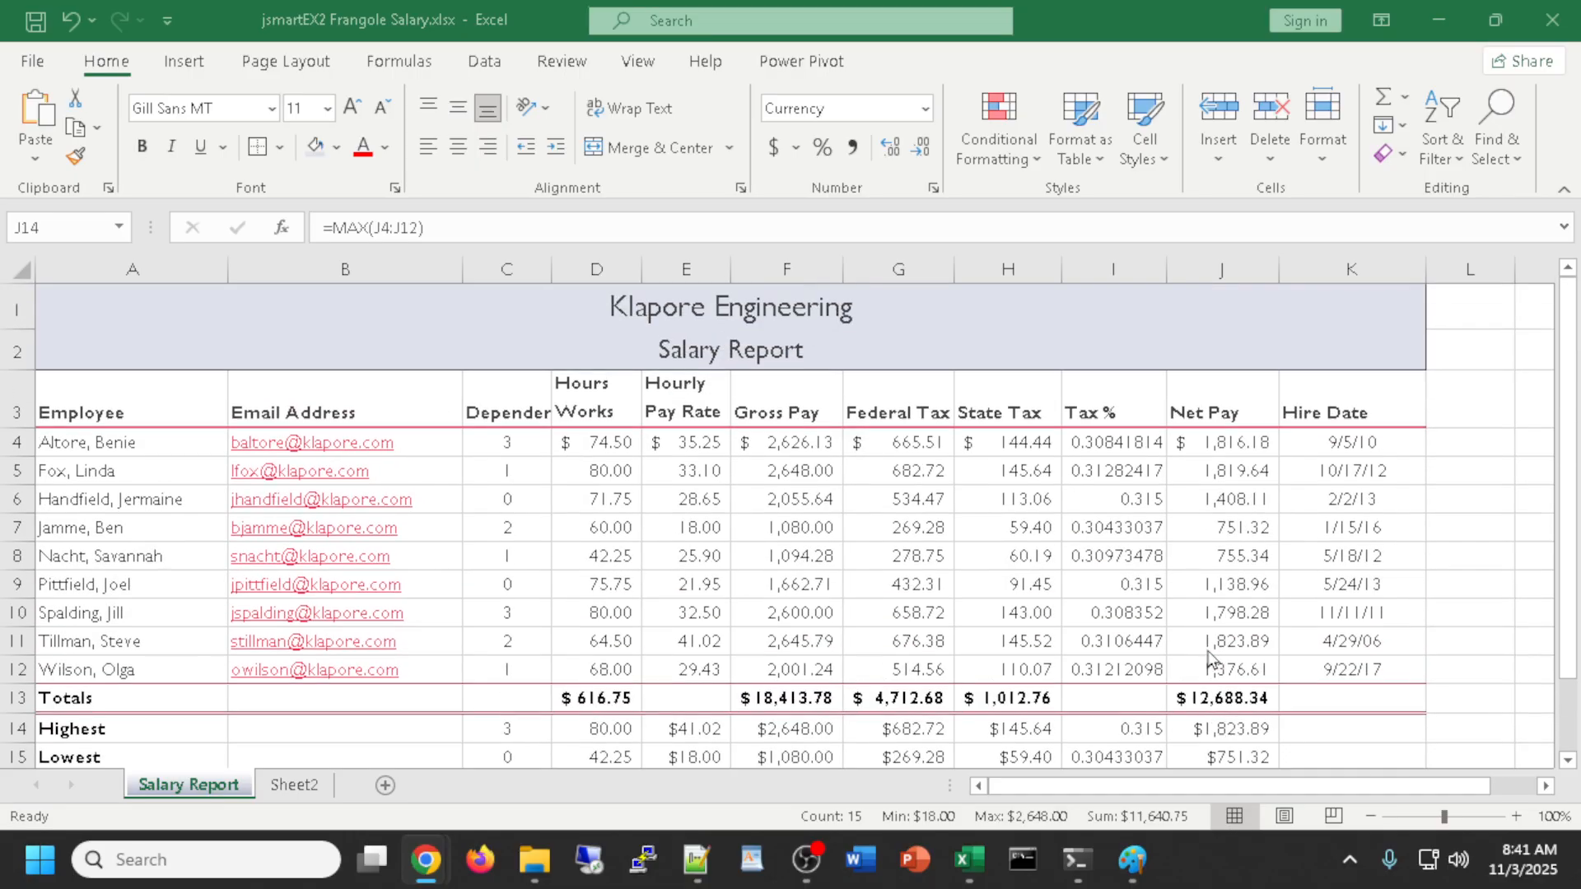
pyautogui.scroll(-1, 1208, 656)
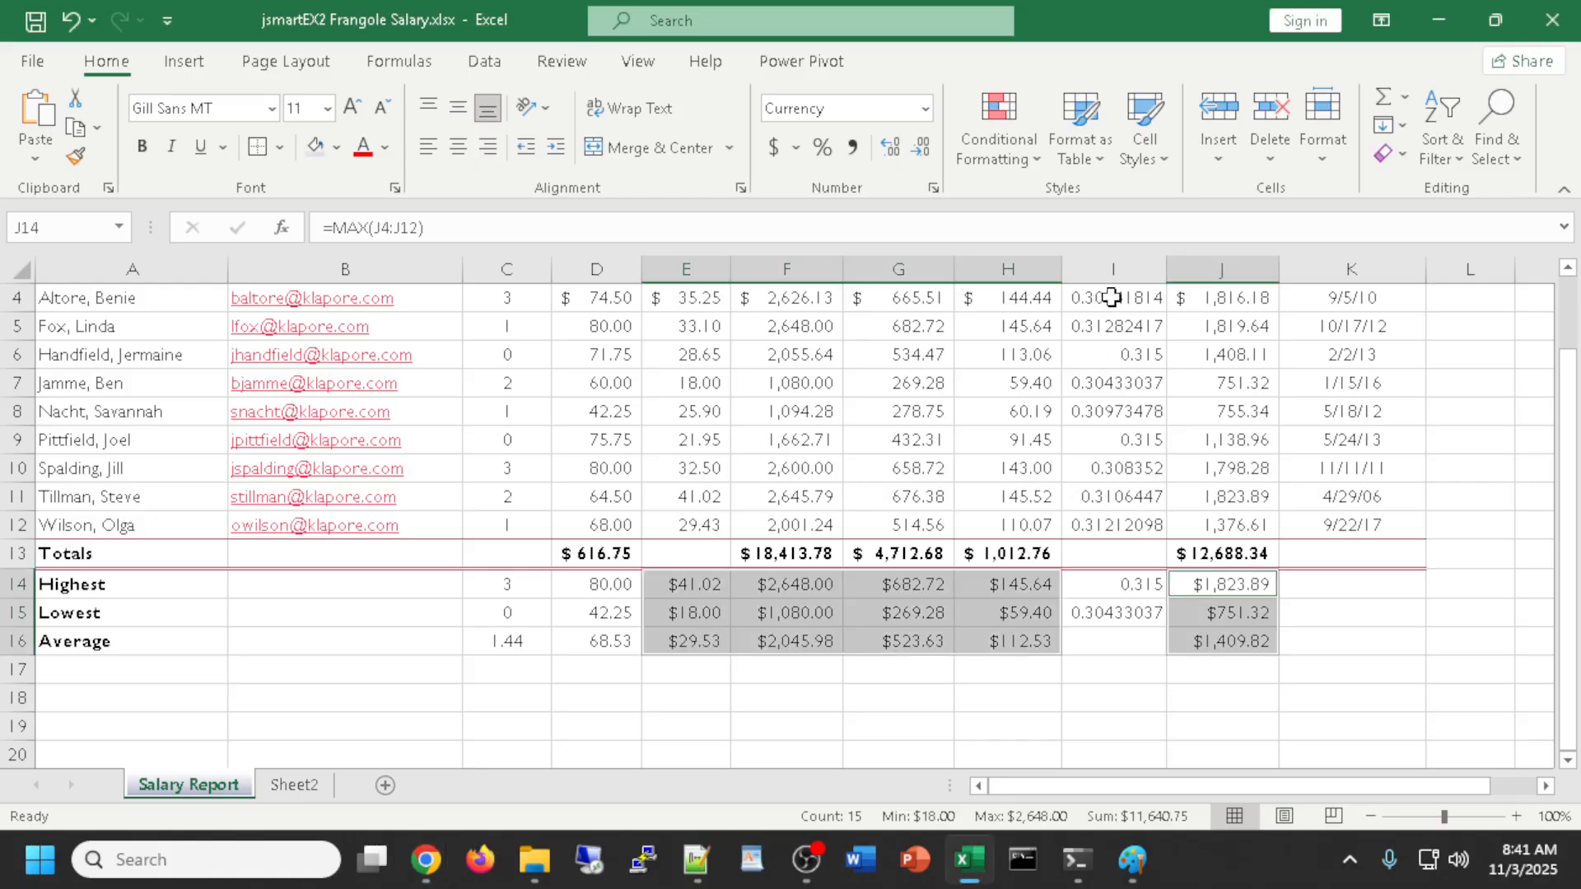
# Apply the Percent Style with two decimal places to the Tax % values in I4:I15
pyautogui.scroll(1, 1163, 596)
pyautogui.click(1119, 467)
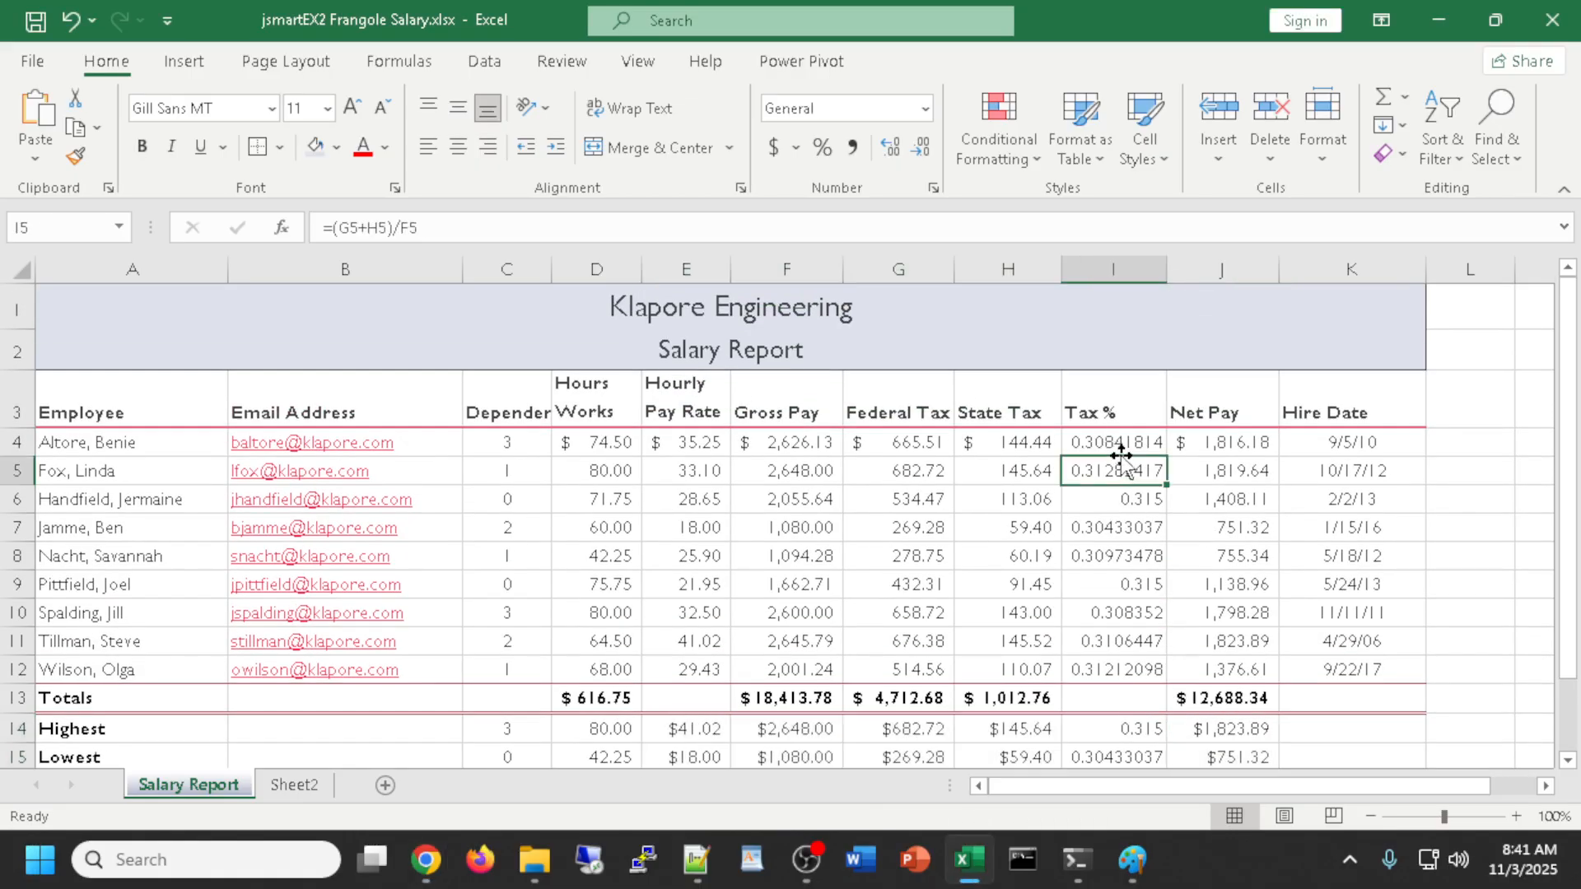
pyautogui.click(1117, 444)
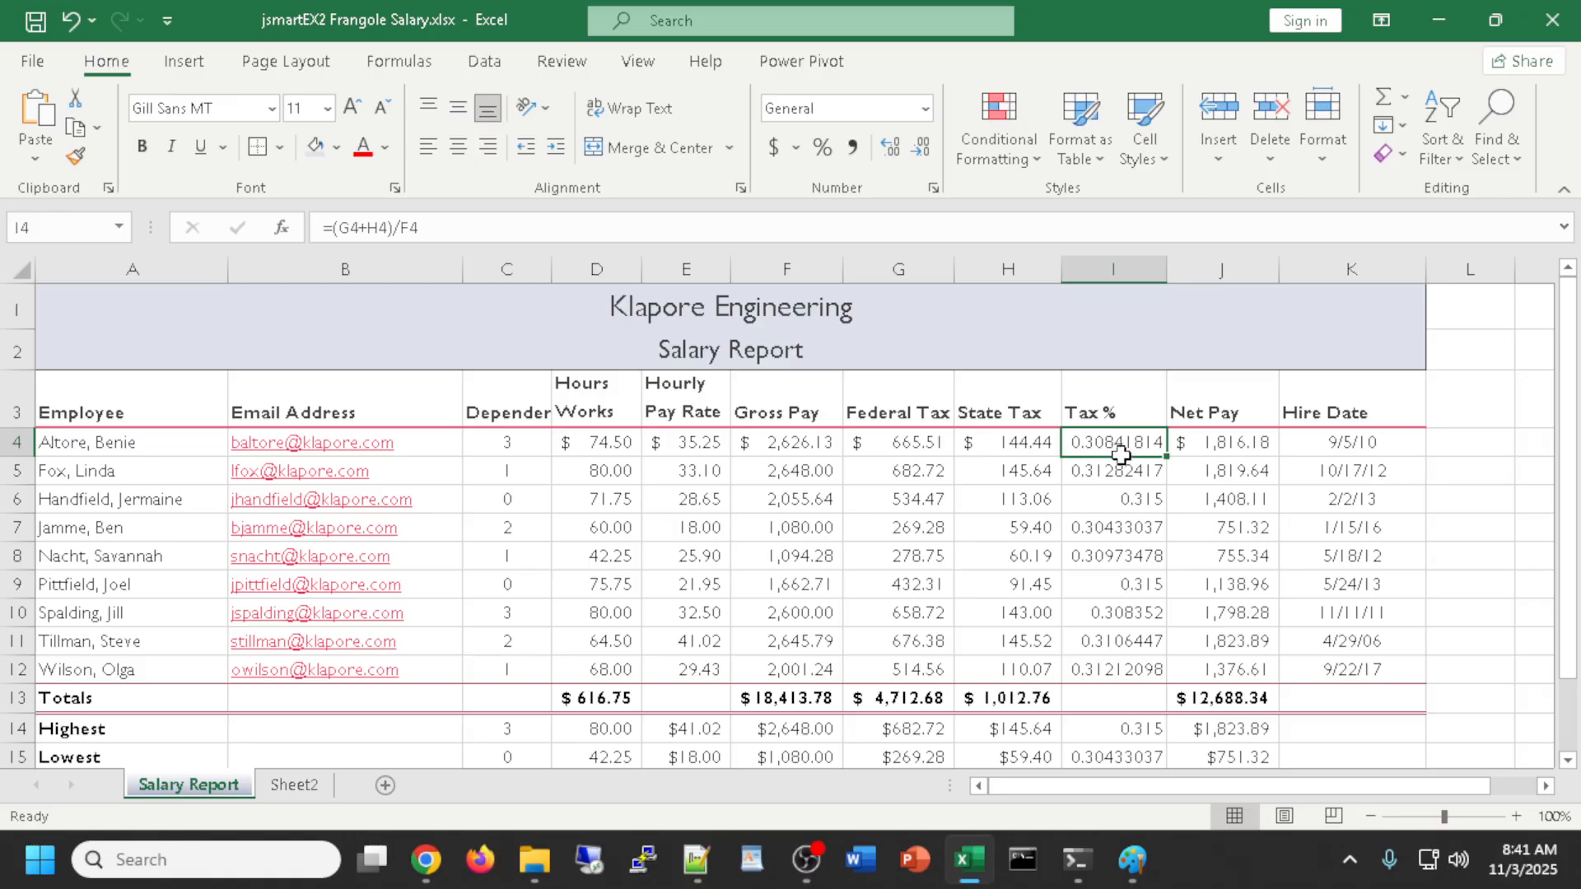
pyautogui.moveTo(1117, 449); pyautogui.dragTo(1116, 672)
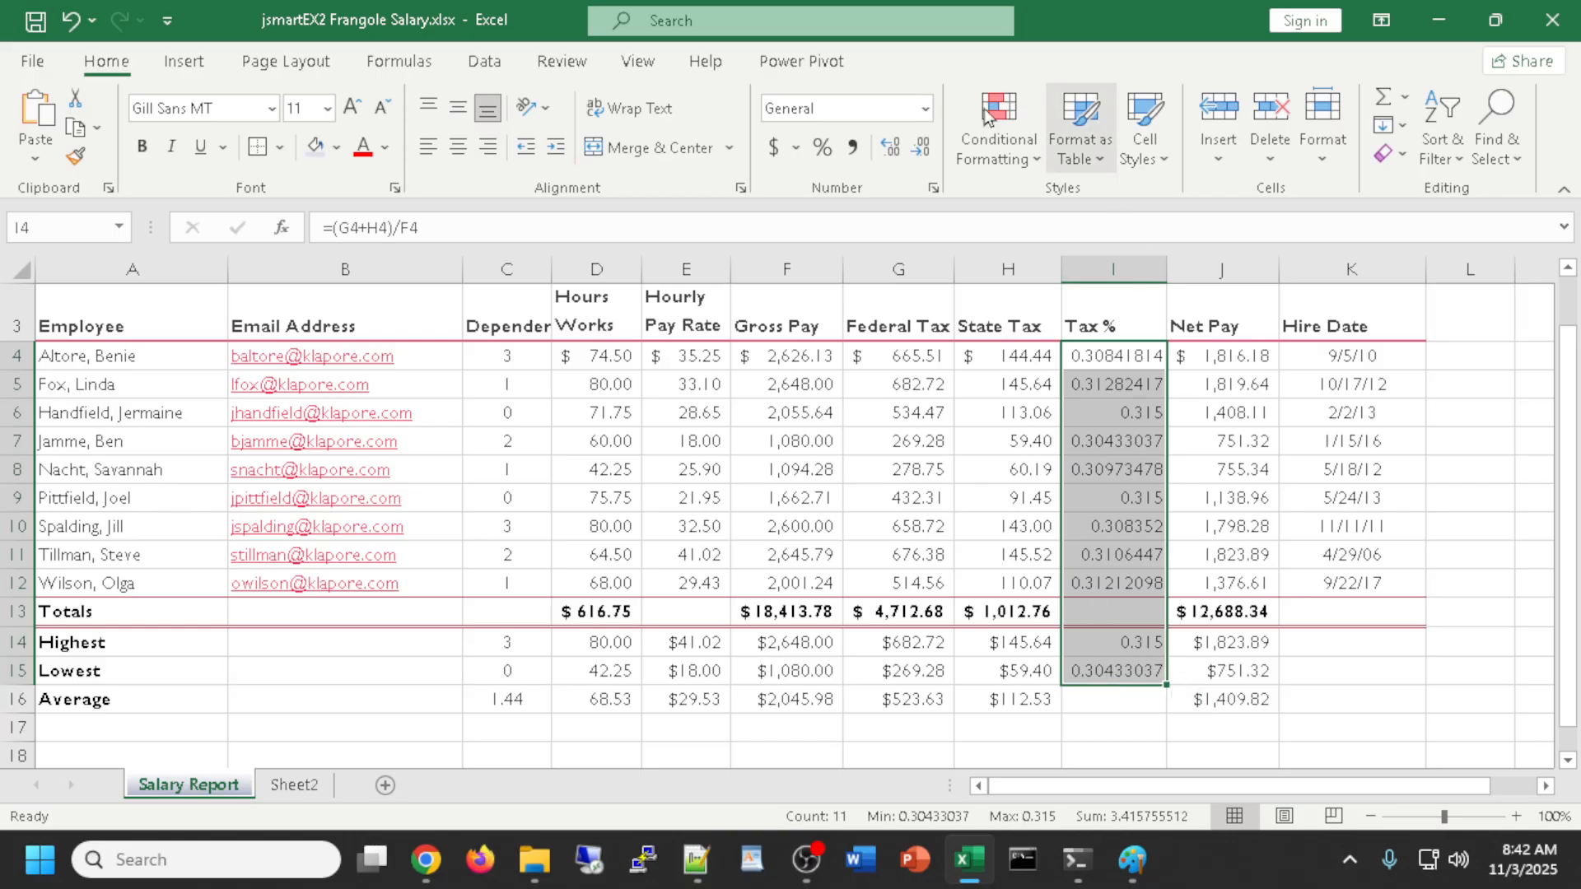
pyautogui.click(823, 150)
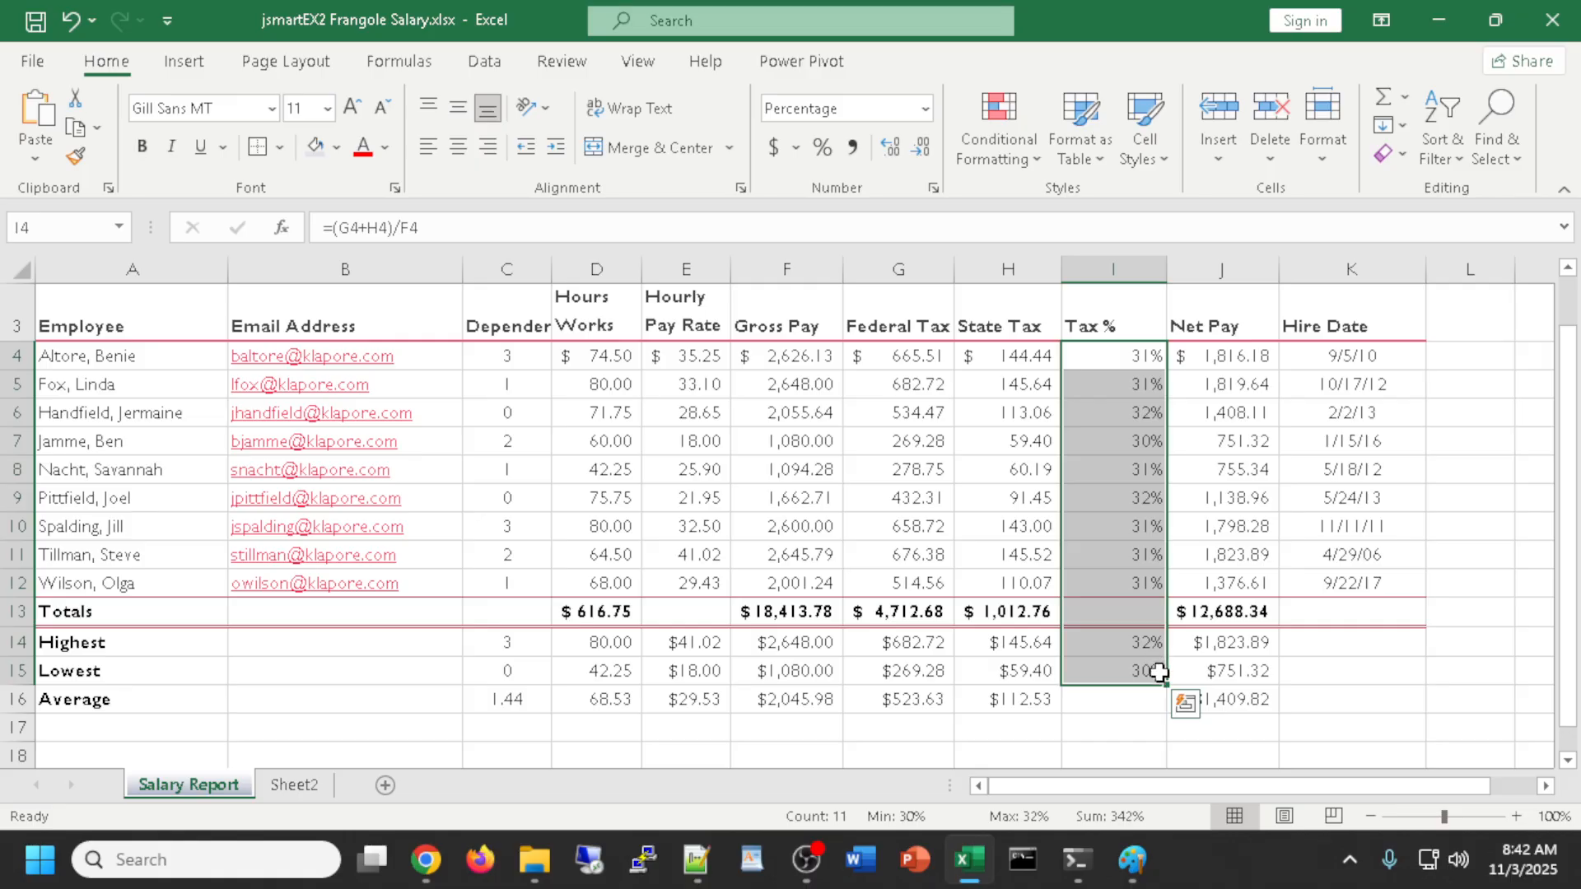
pyautogui.click(891, 146)
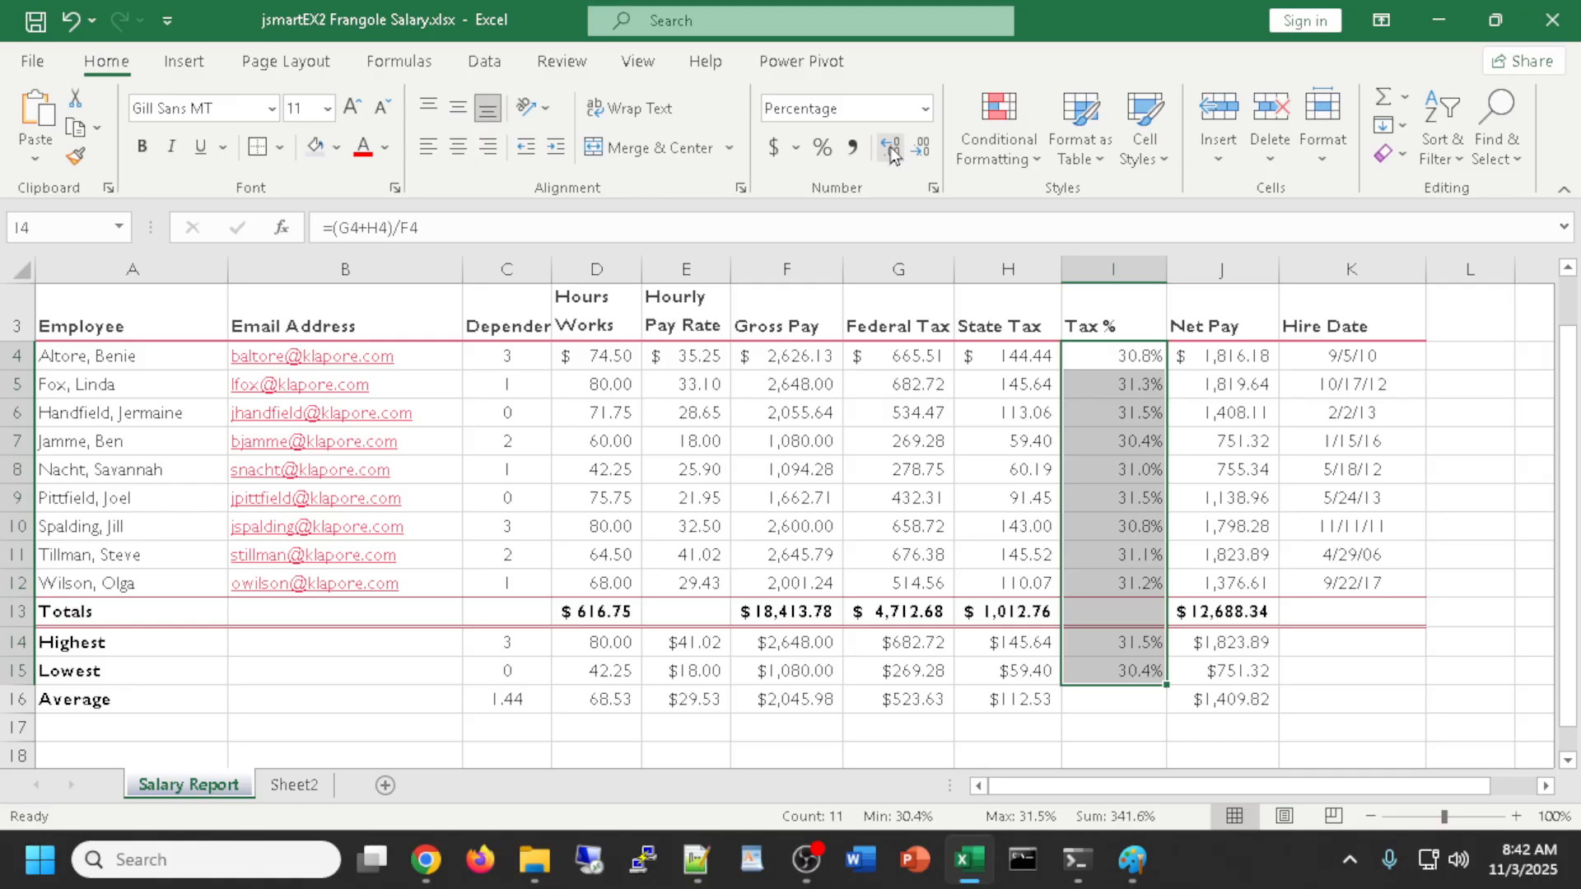
pyautogui.click(891, 148)
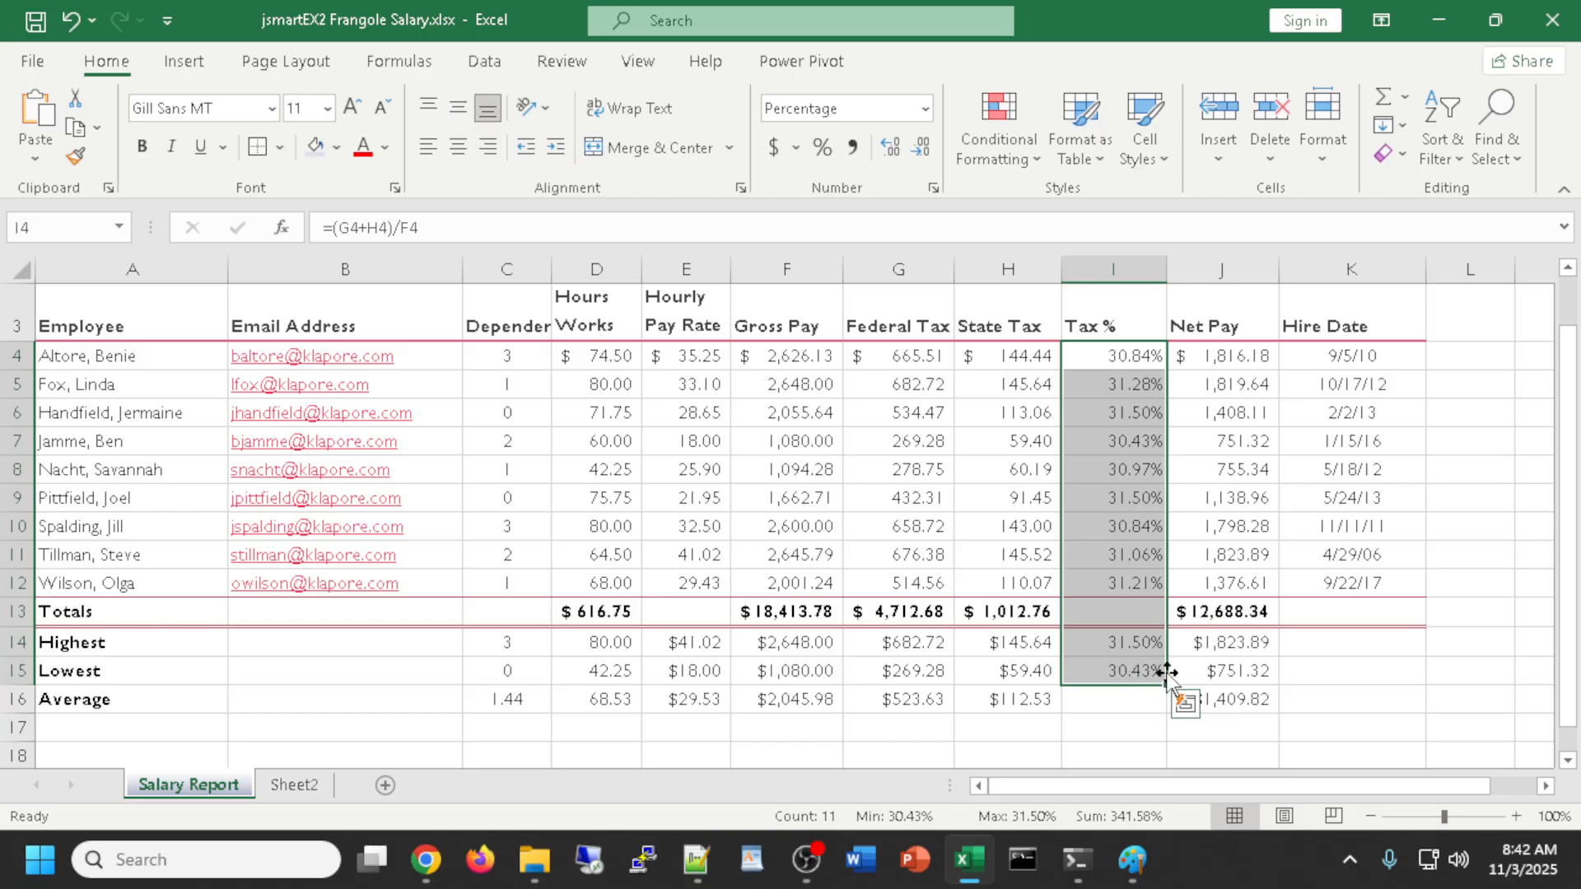
# Calculate the average tax percentage of I4:I12 in the Totals row, cell I13
pyautogui.click(1121, 609)
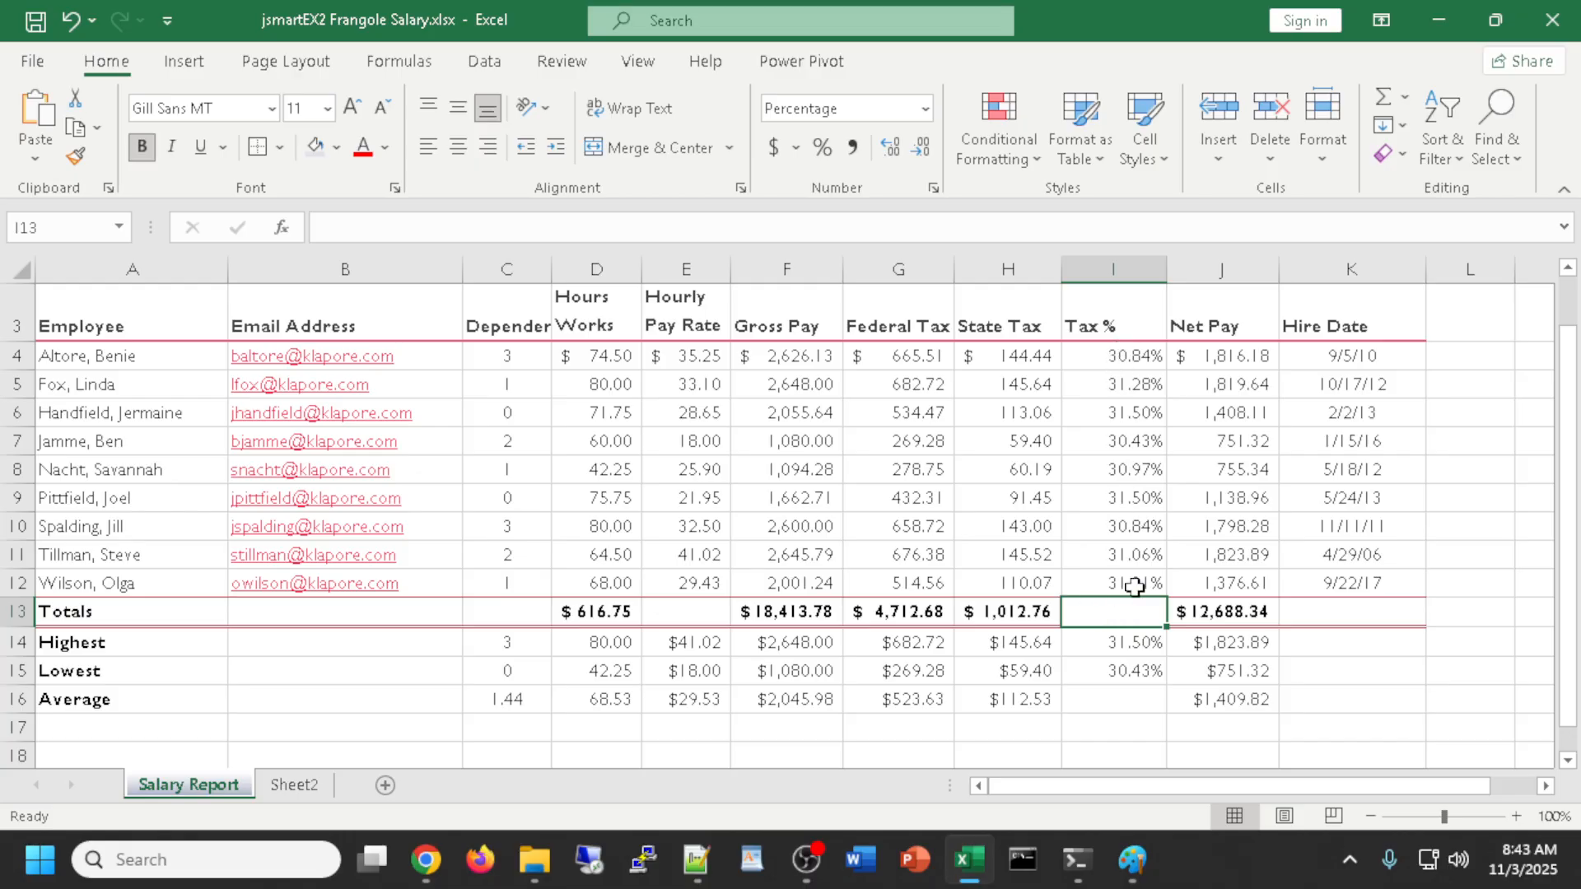
pyautogui.click(1405, 97)
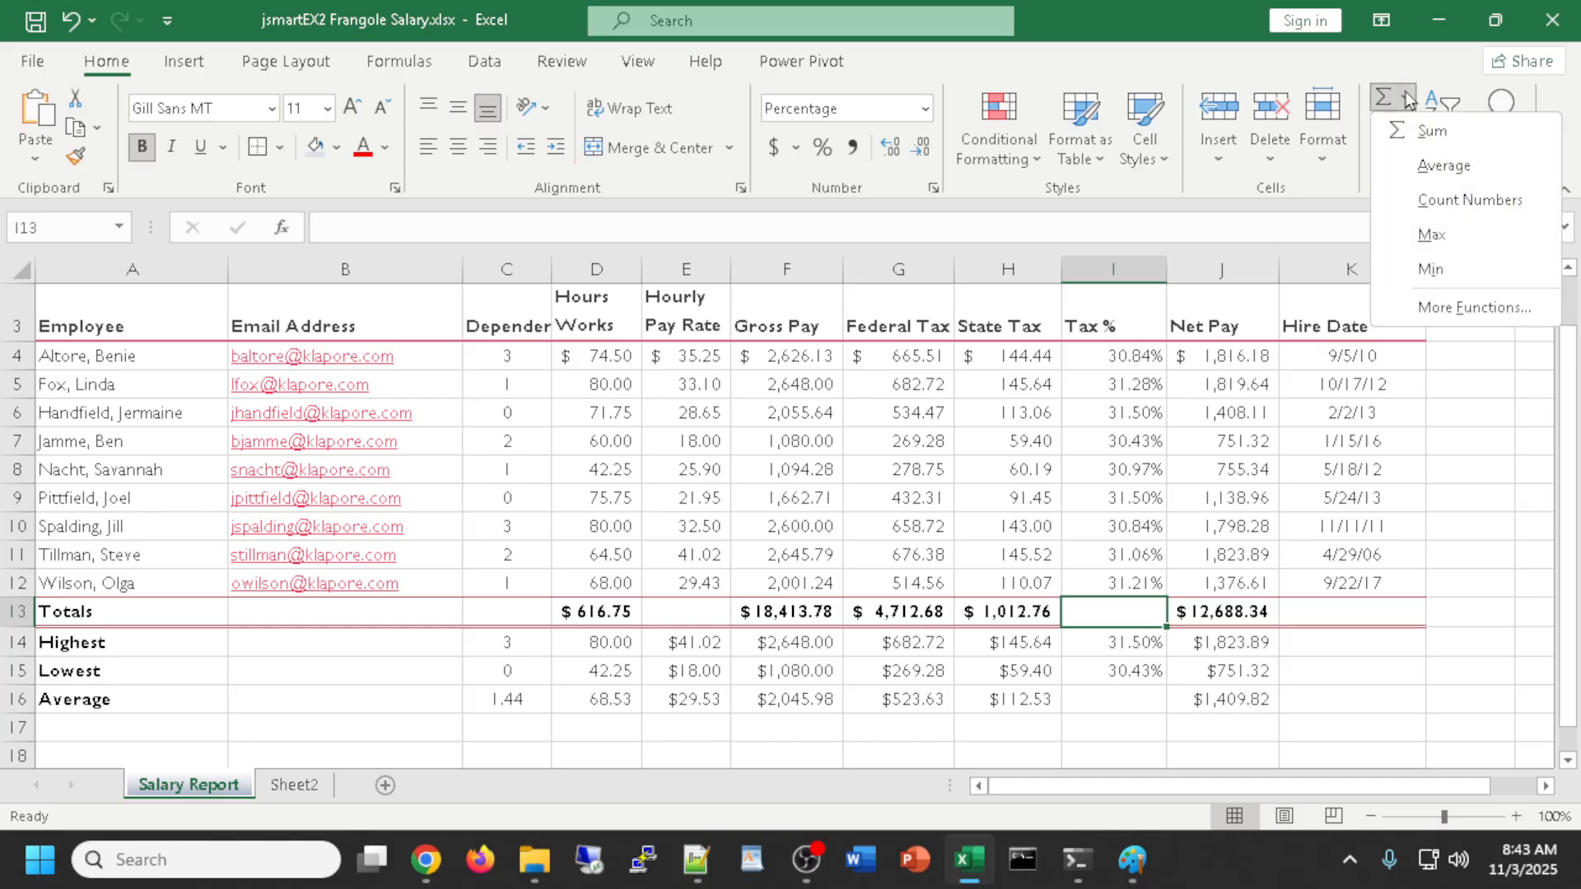
pyautogui.click(1443, 167)
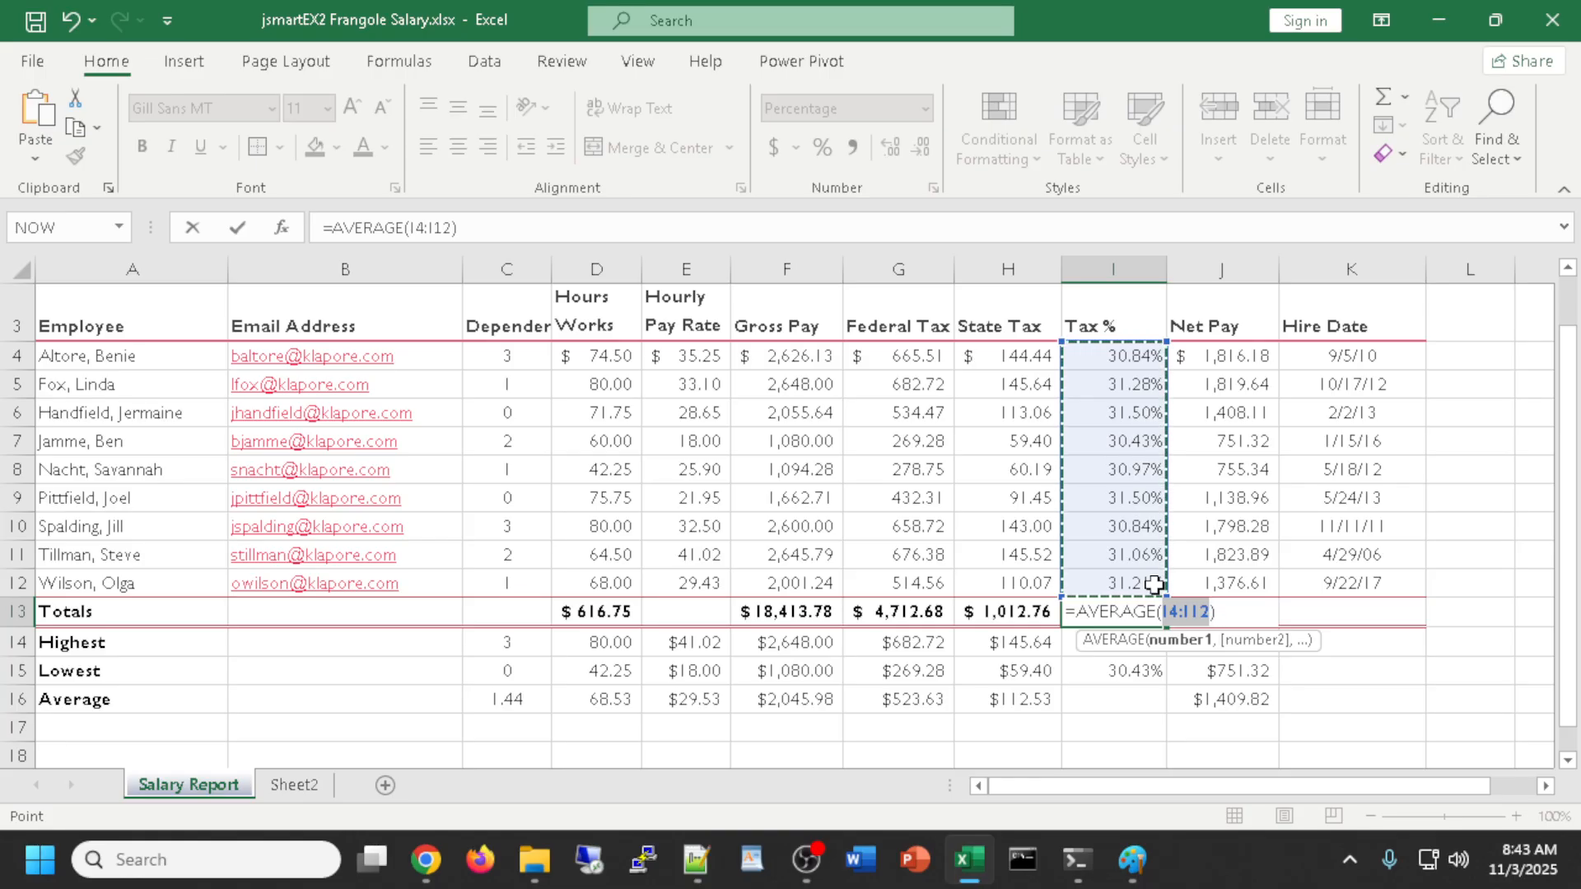
pyautogui.press('Return')
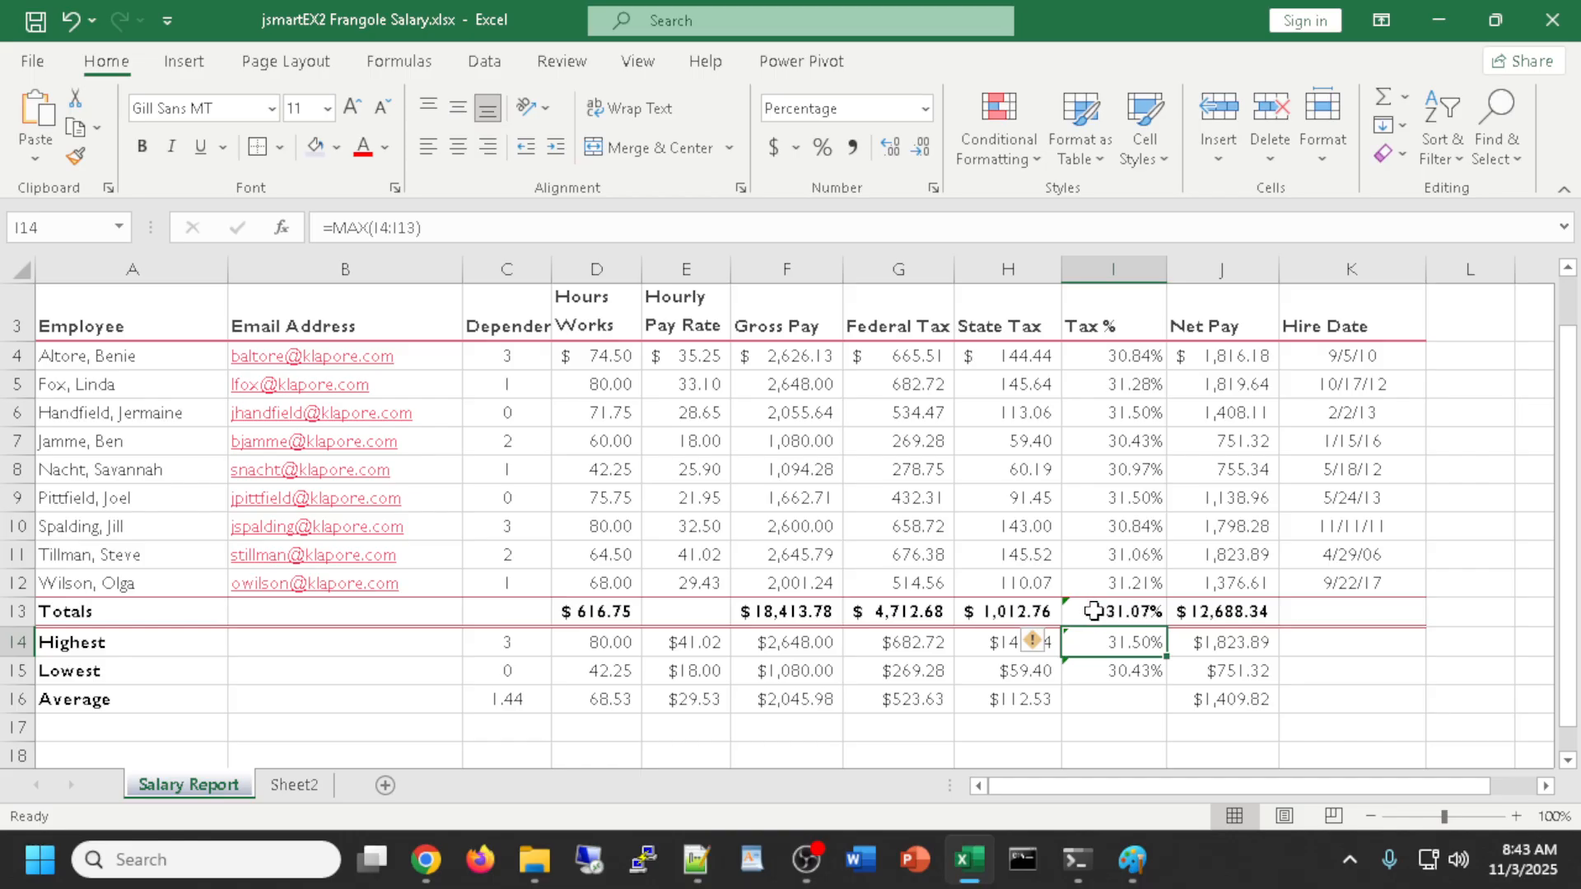
pyautogui.click(1130, 611)
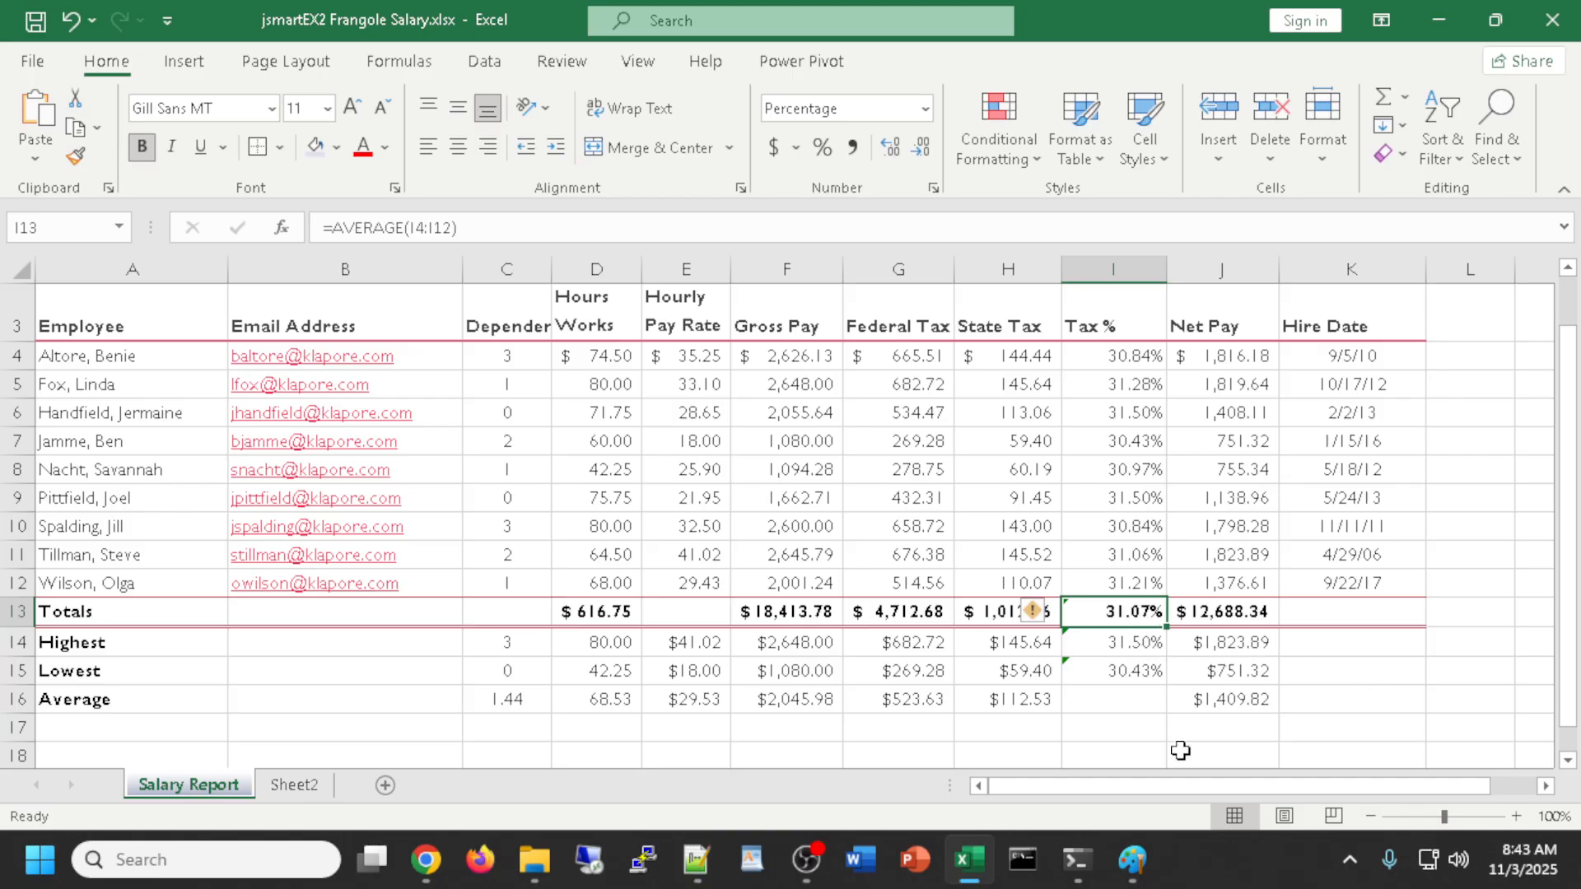
pyautogui.click(1140, 732)
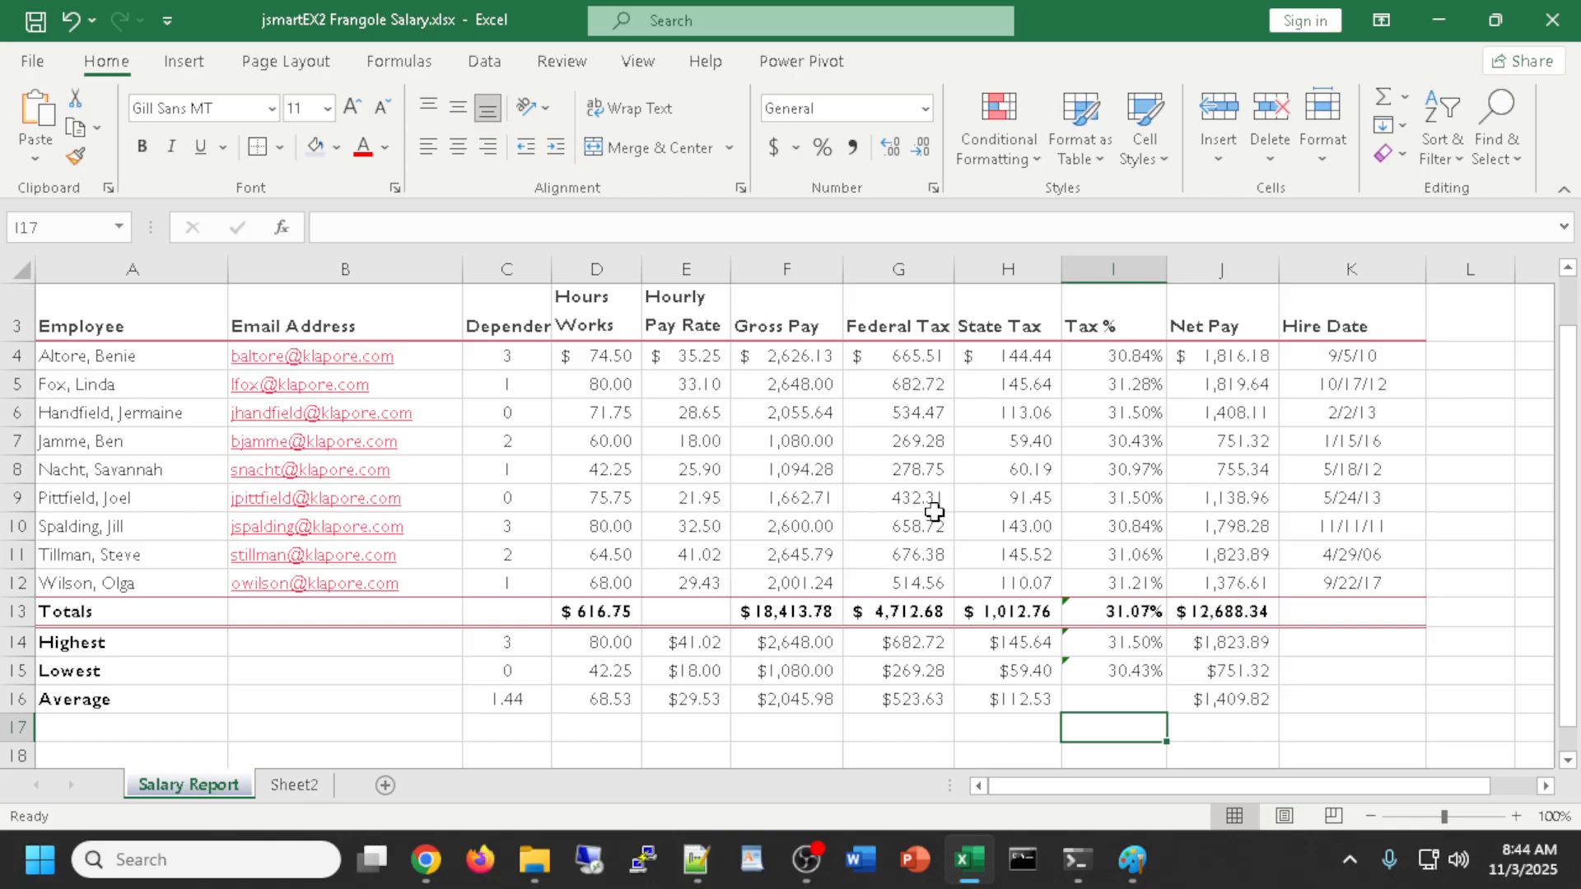
# Try the Short Date format on the Net Pay value in J4 and undo it
pyautogui.click(1203, 358)
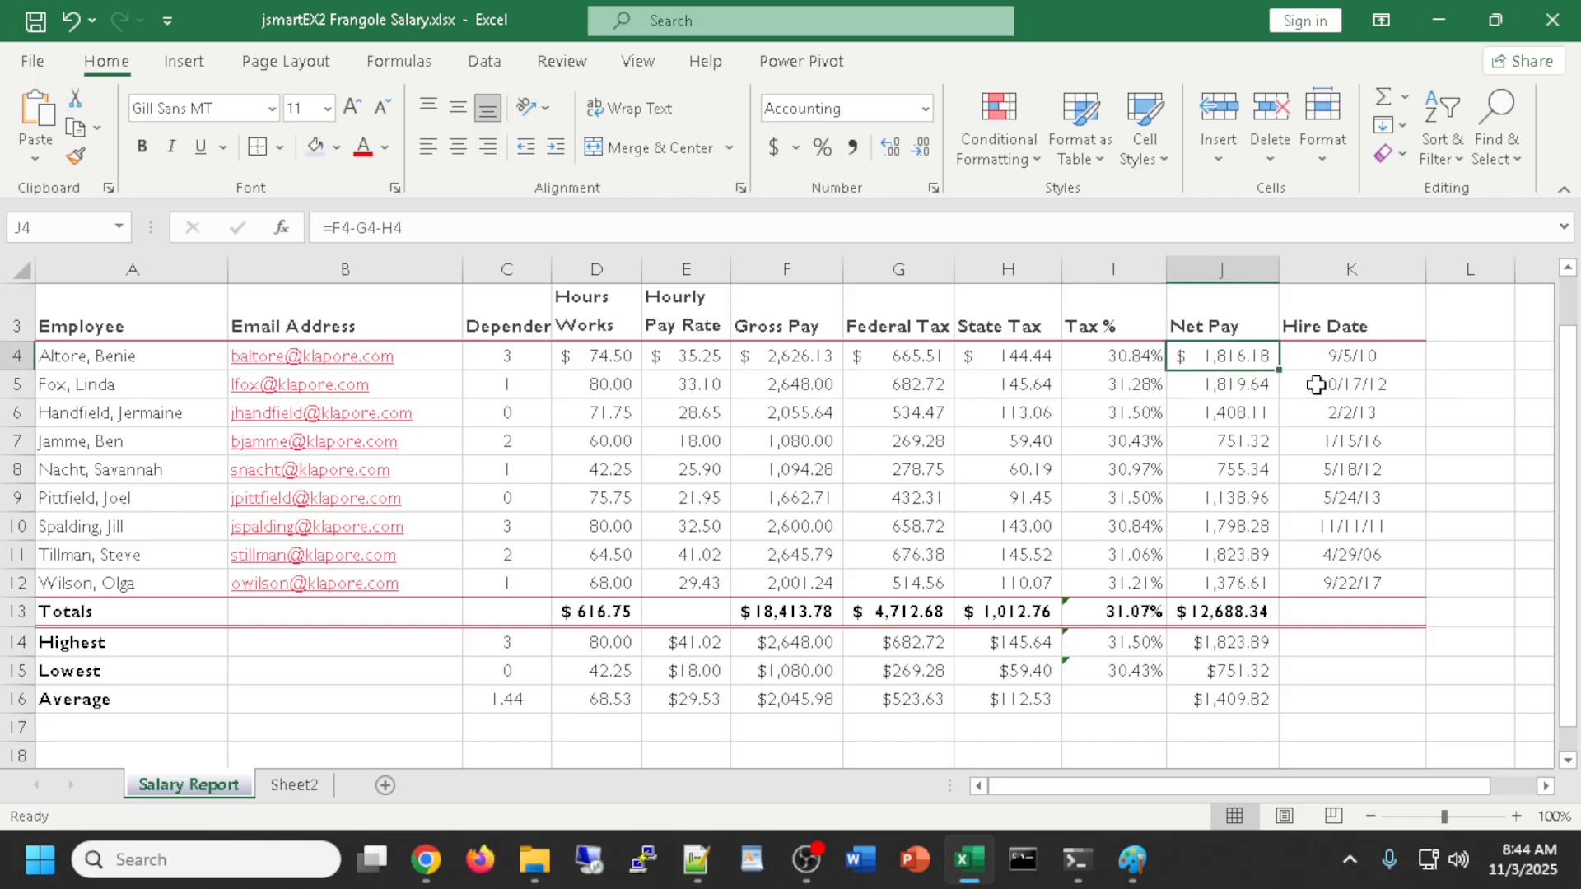
pyautogui.click(924, 108)
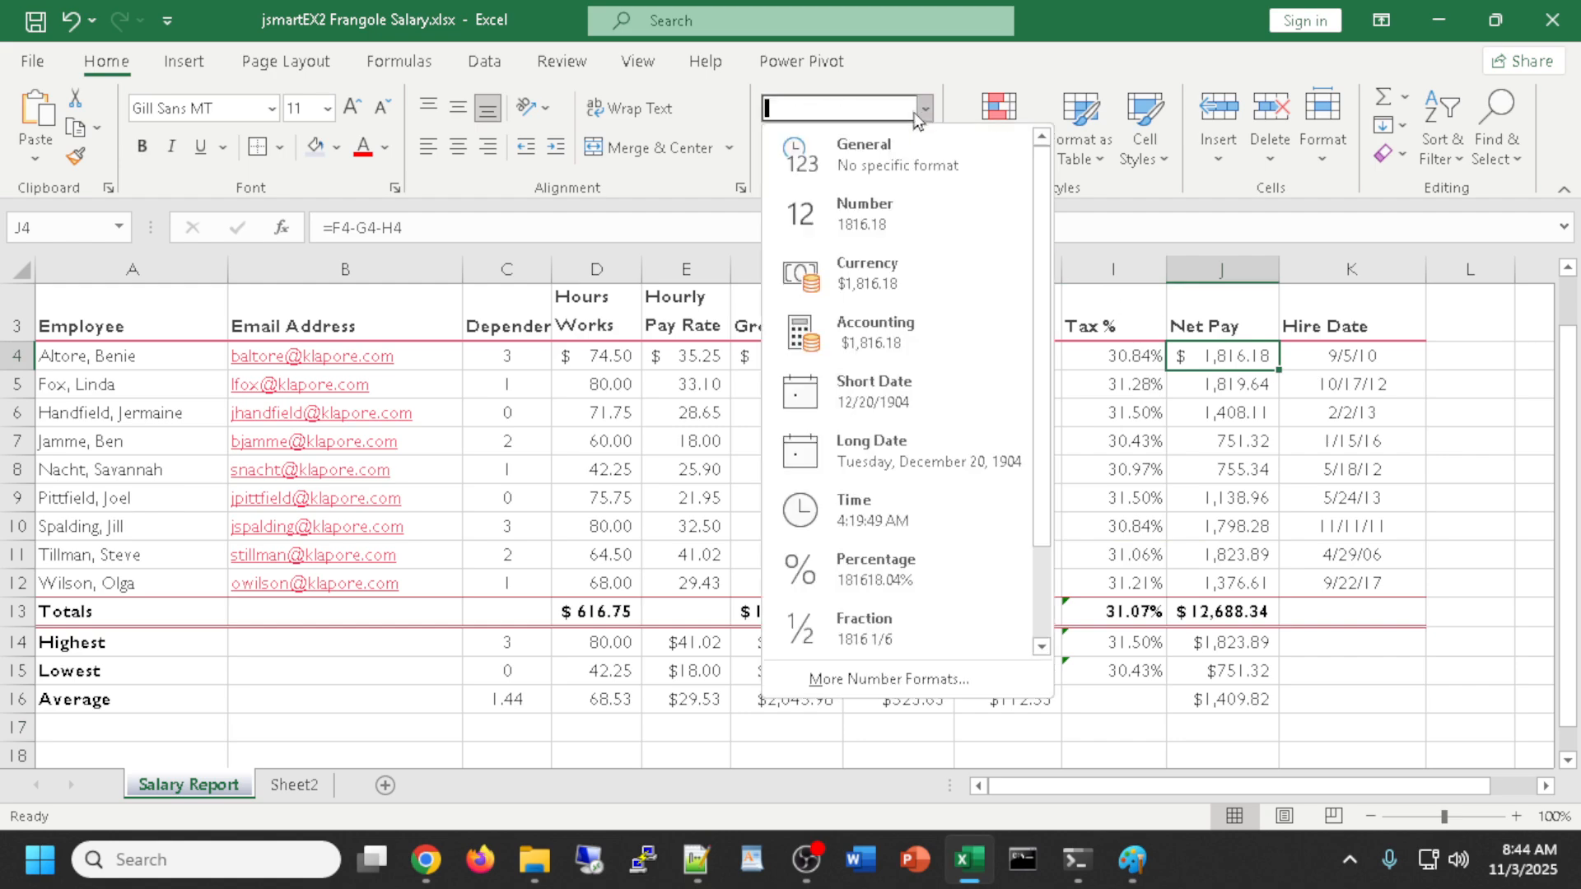
pyautogui.click(873, 395)
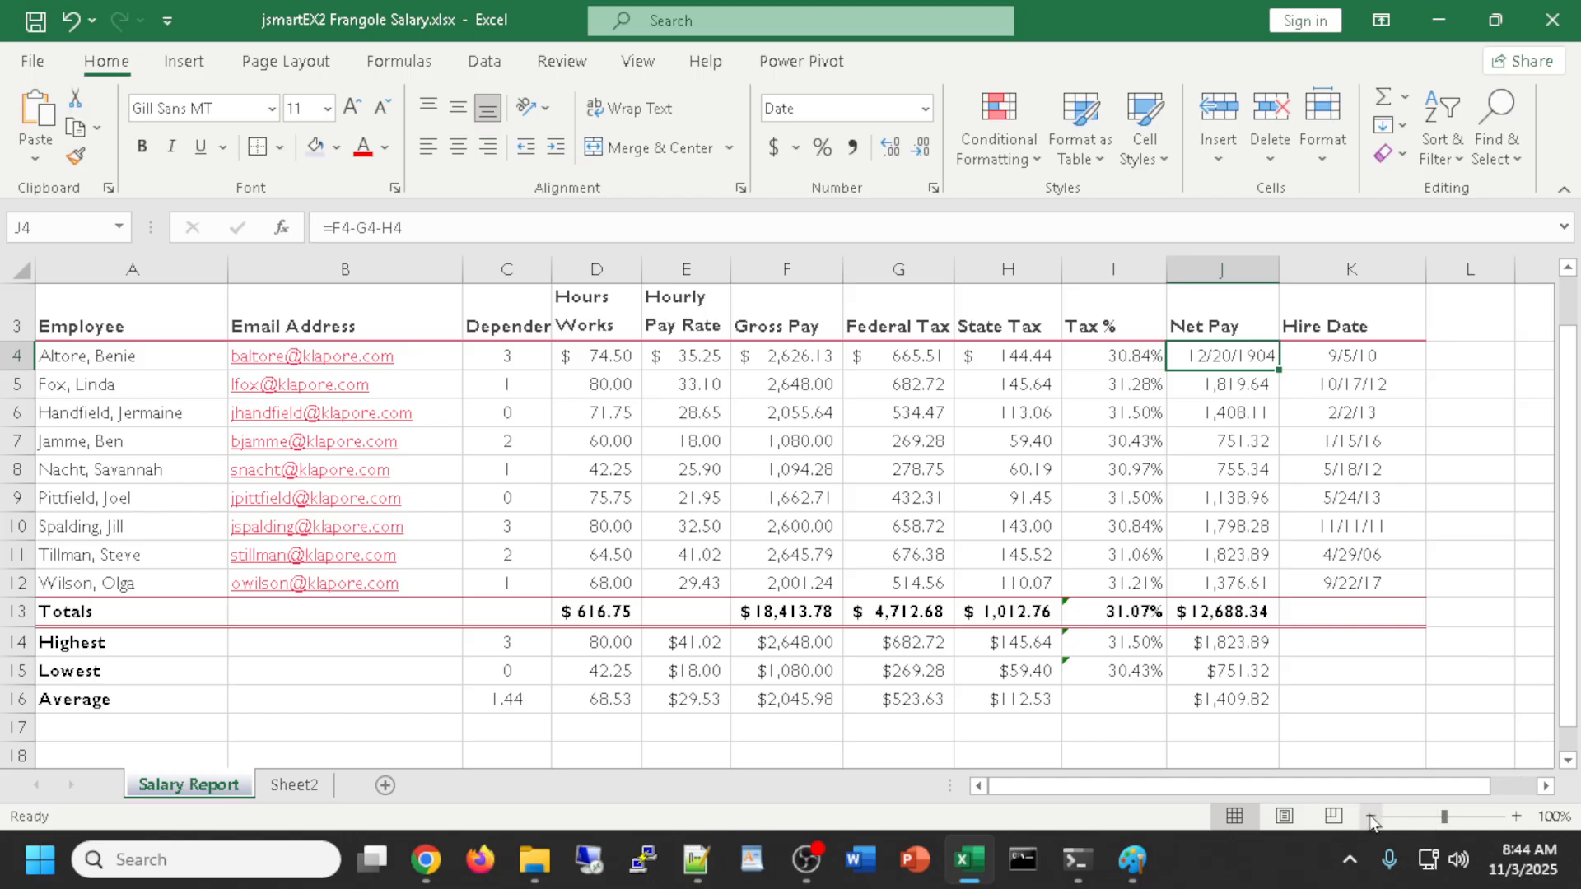
pyautogui.hotkey('ctrl', 'z')
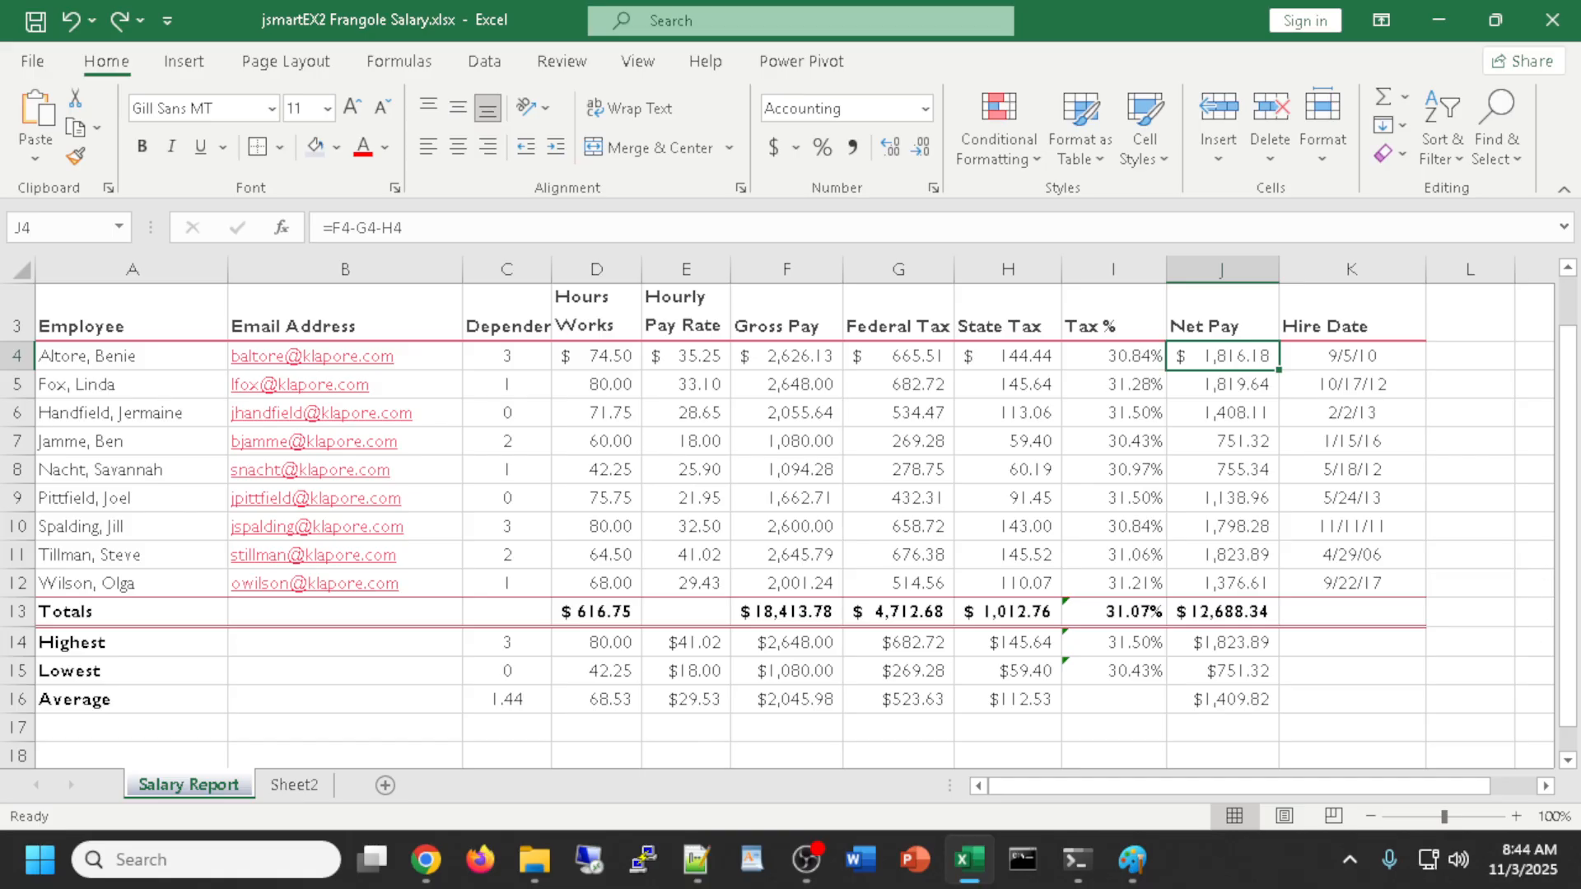
# Start a new conditional formatting rule for the Hours Works values in D4:D12 that formats only cells with a value greater than 70
pyautogui.hotkey('alt', 'Tab')
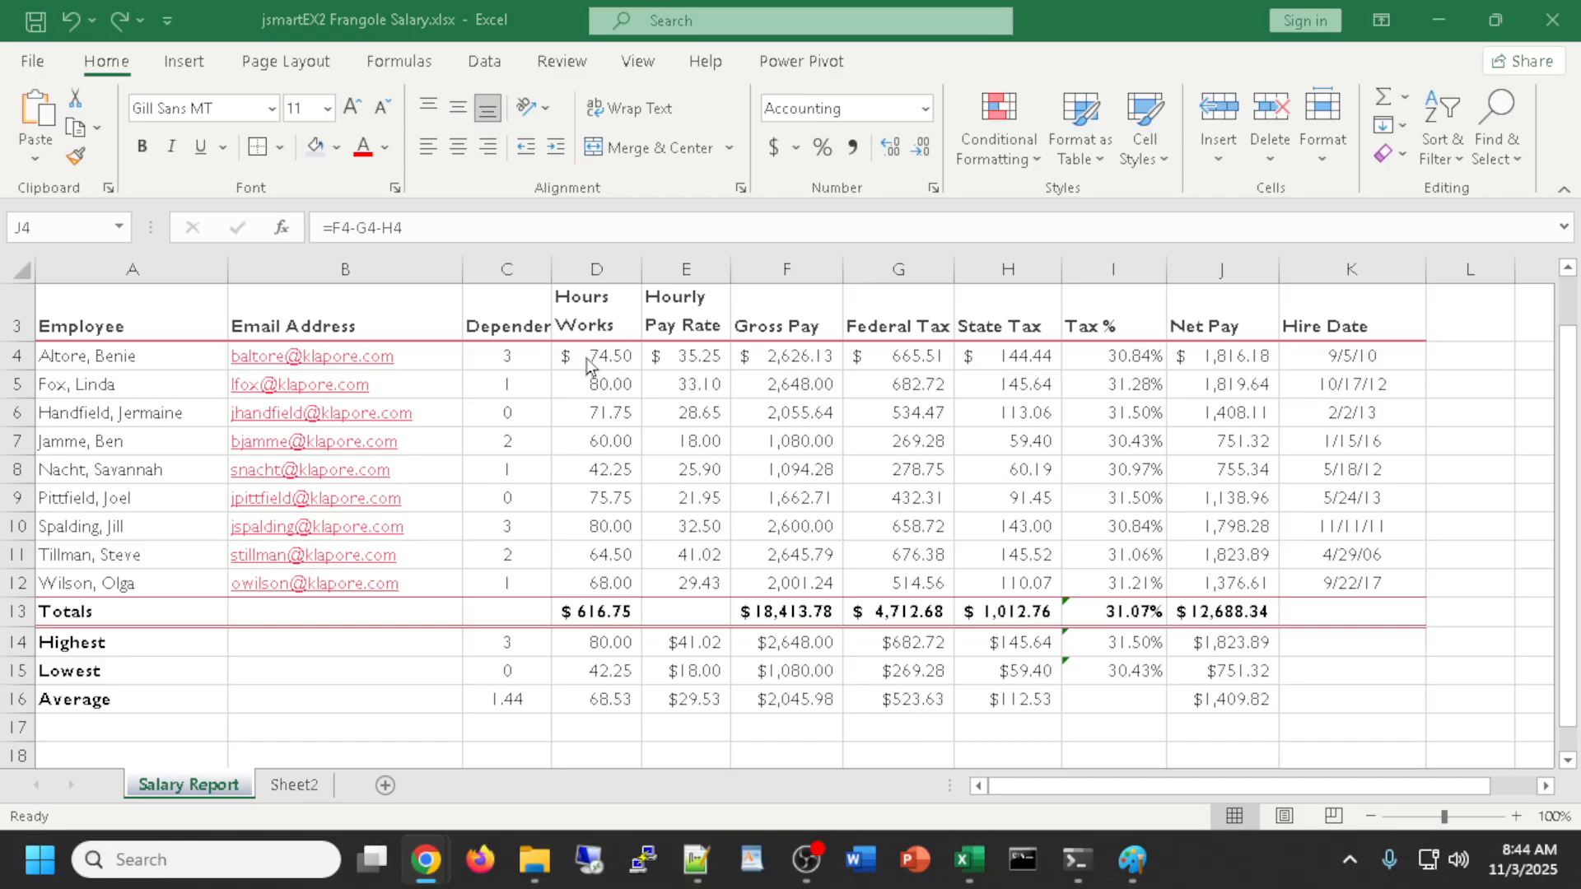
pyautogui.moveTo(589, 362); pyautogui.dragTo(599, 583)
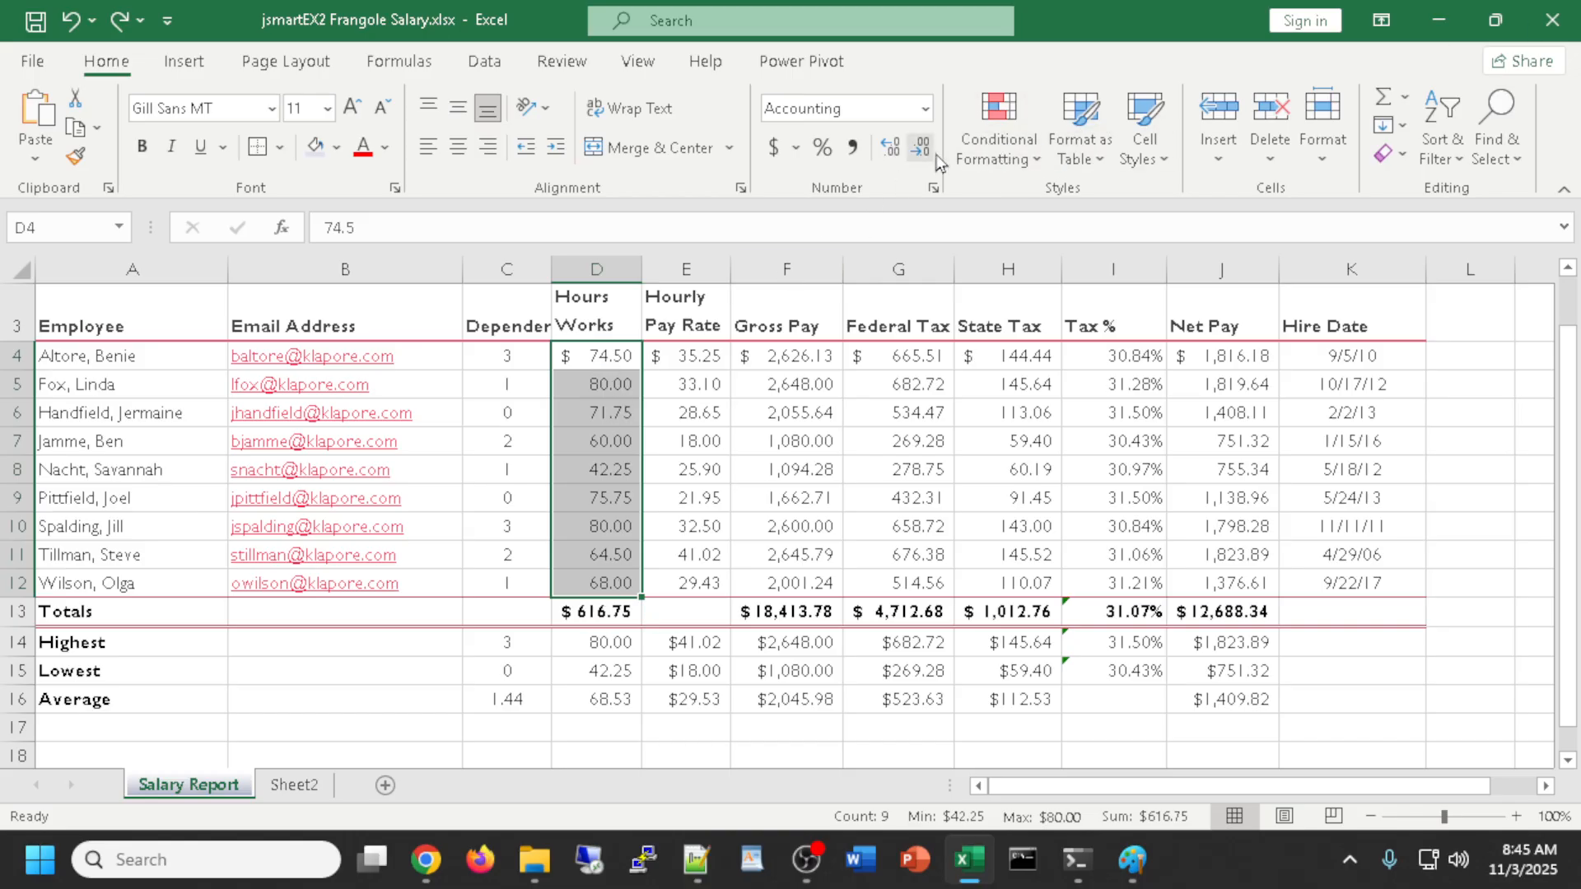
pyautogui.click(1010, 140)
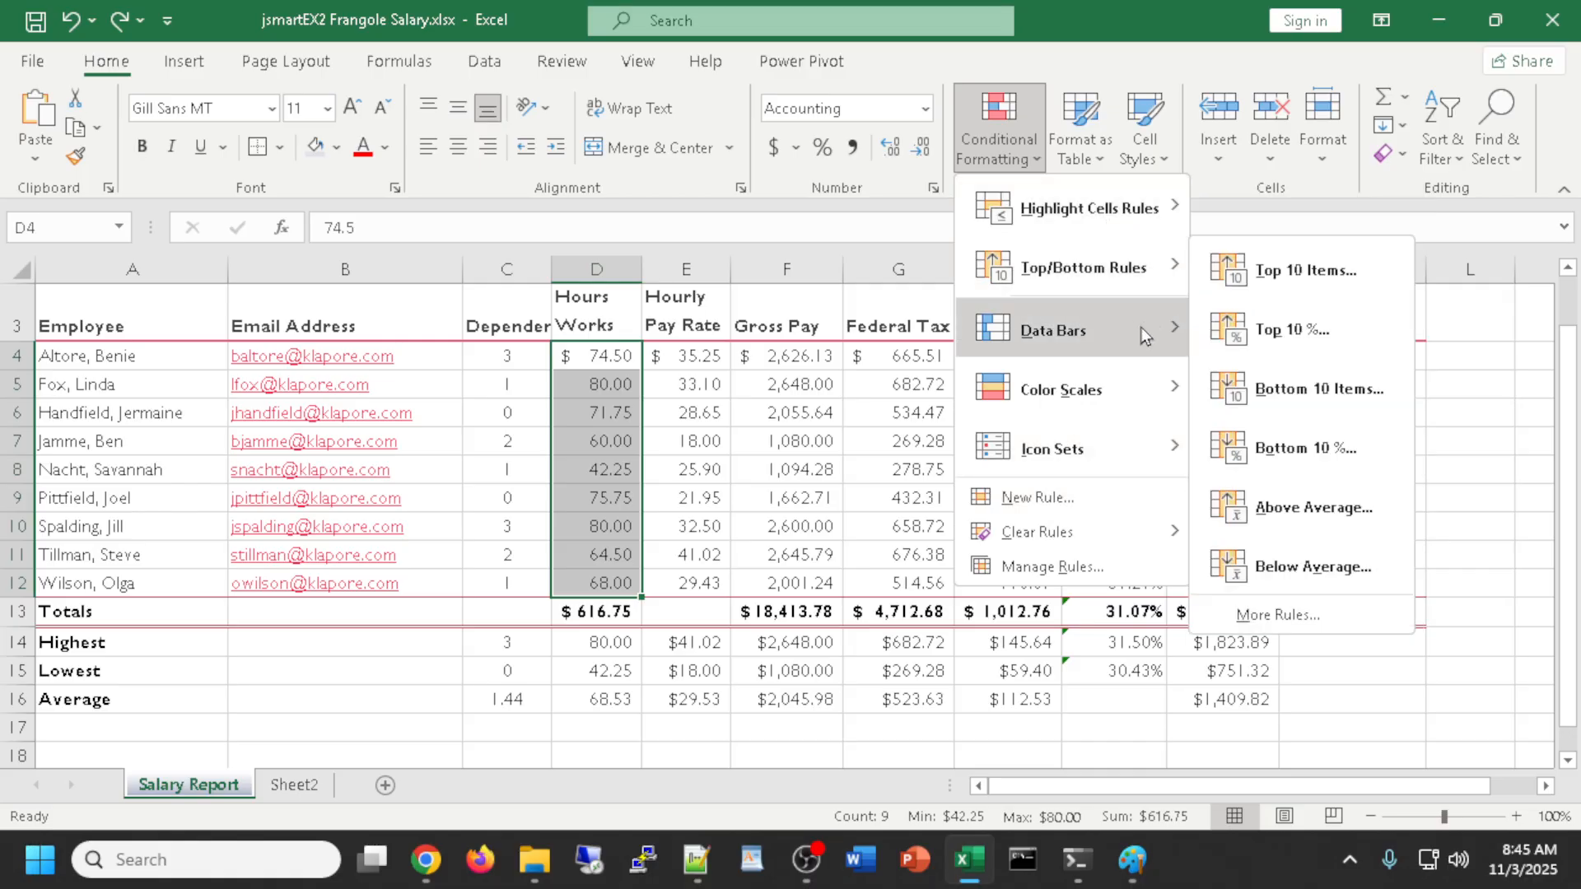
pyautogui.moveTo(1138, 332)
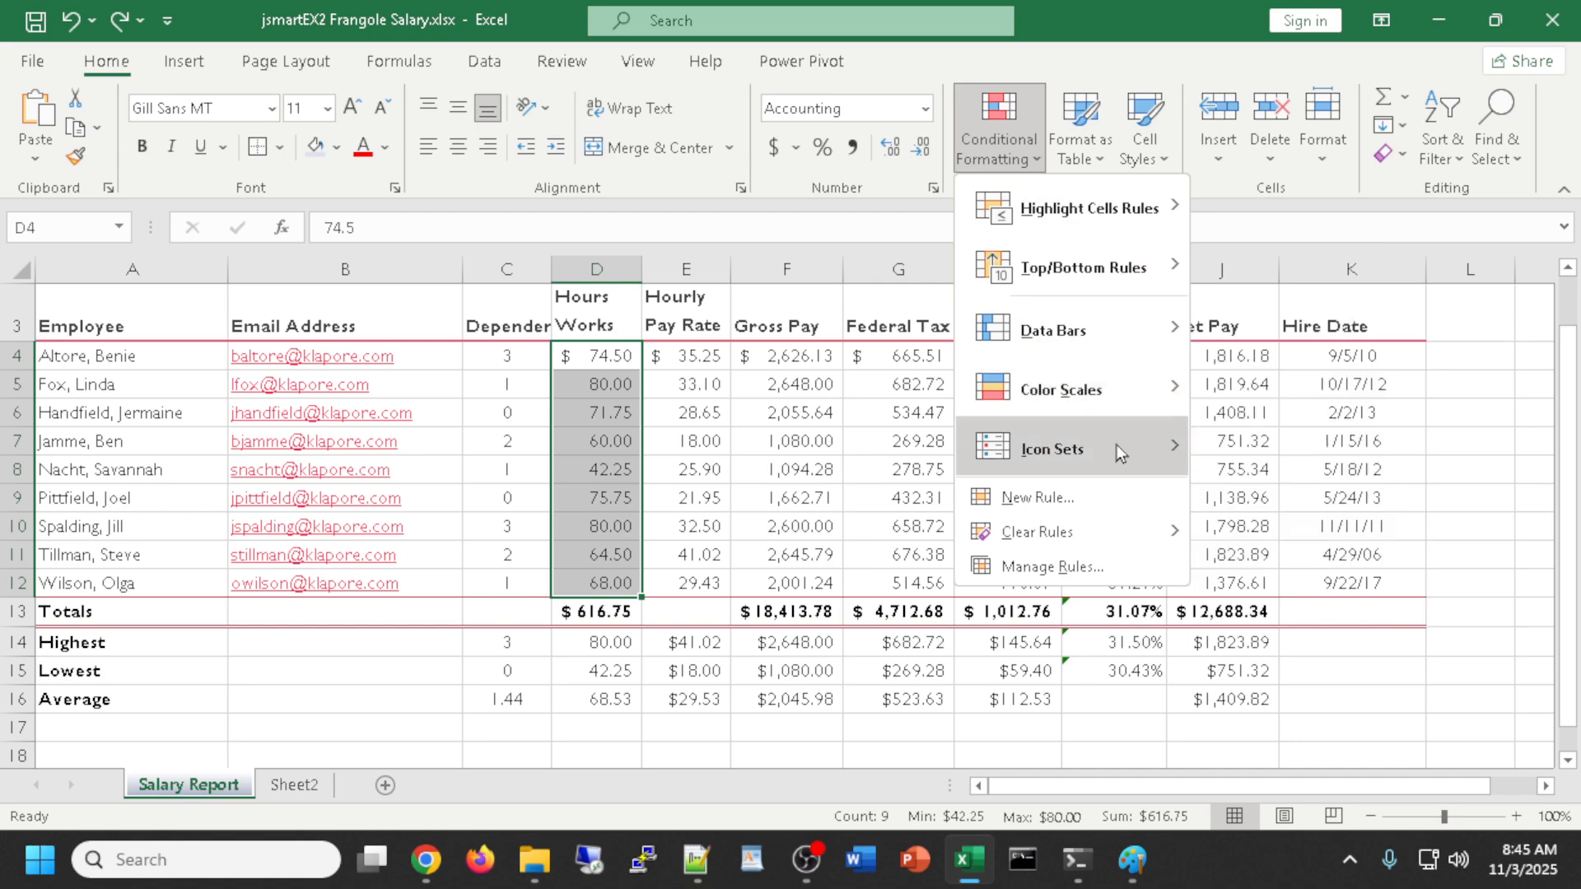
pyautogui.moveTo(1118, 438)
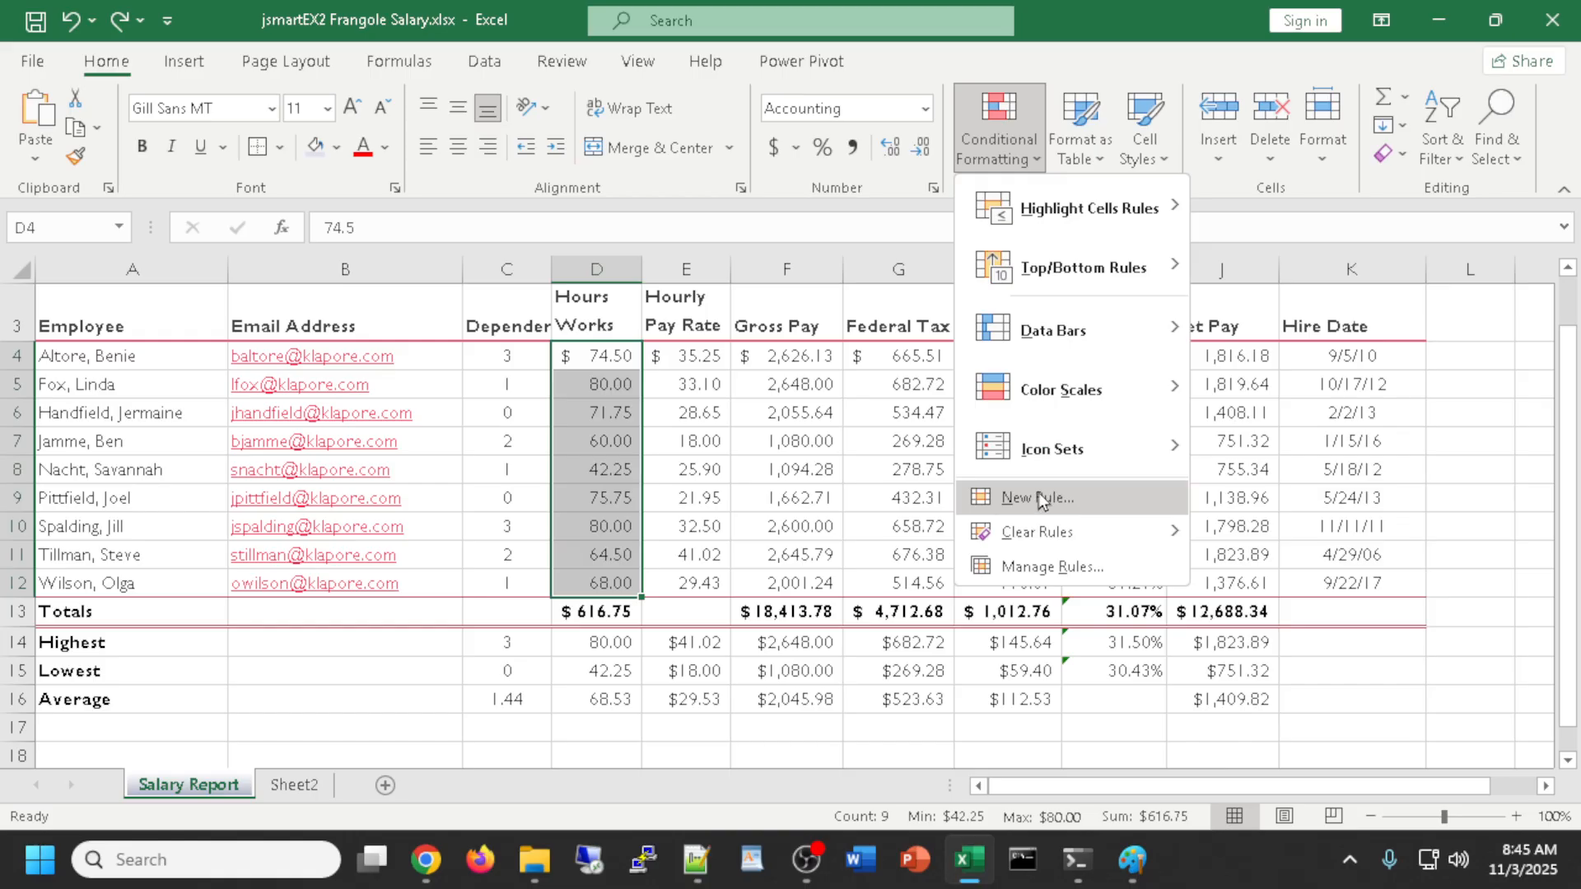
pyautogui.click(1041, 496)
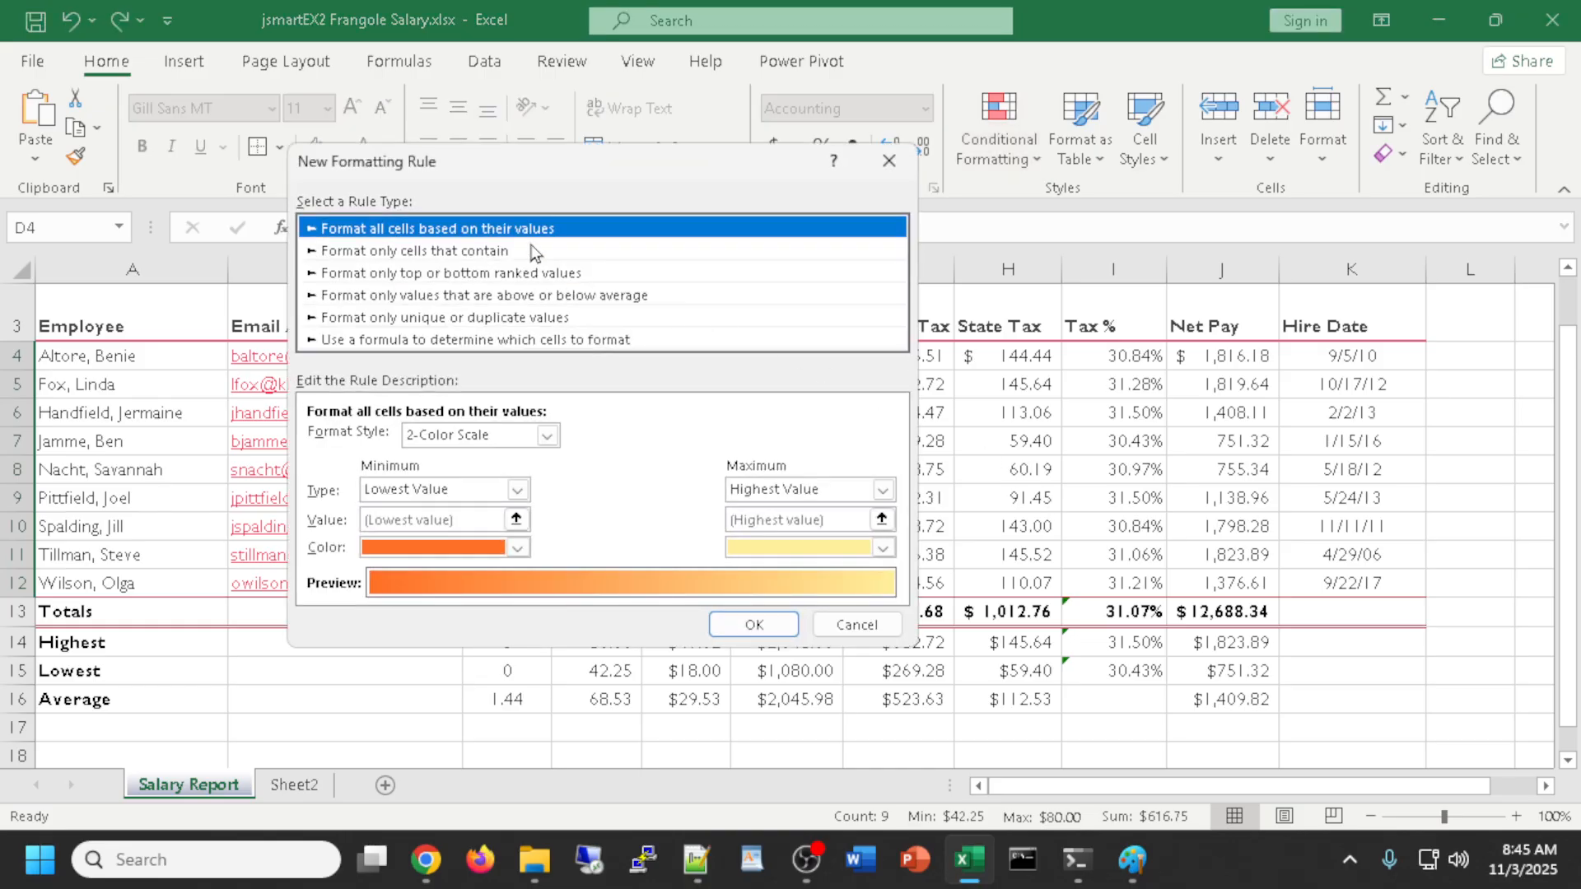
pyautogui.click(359, 252)
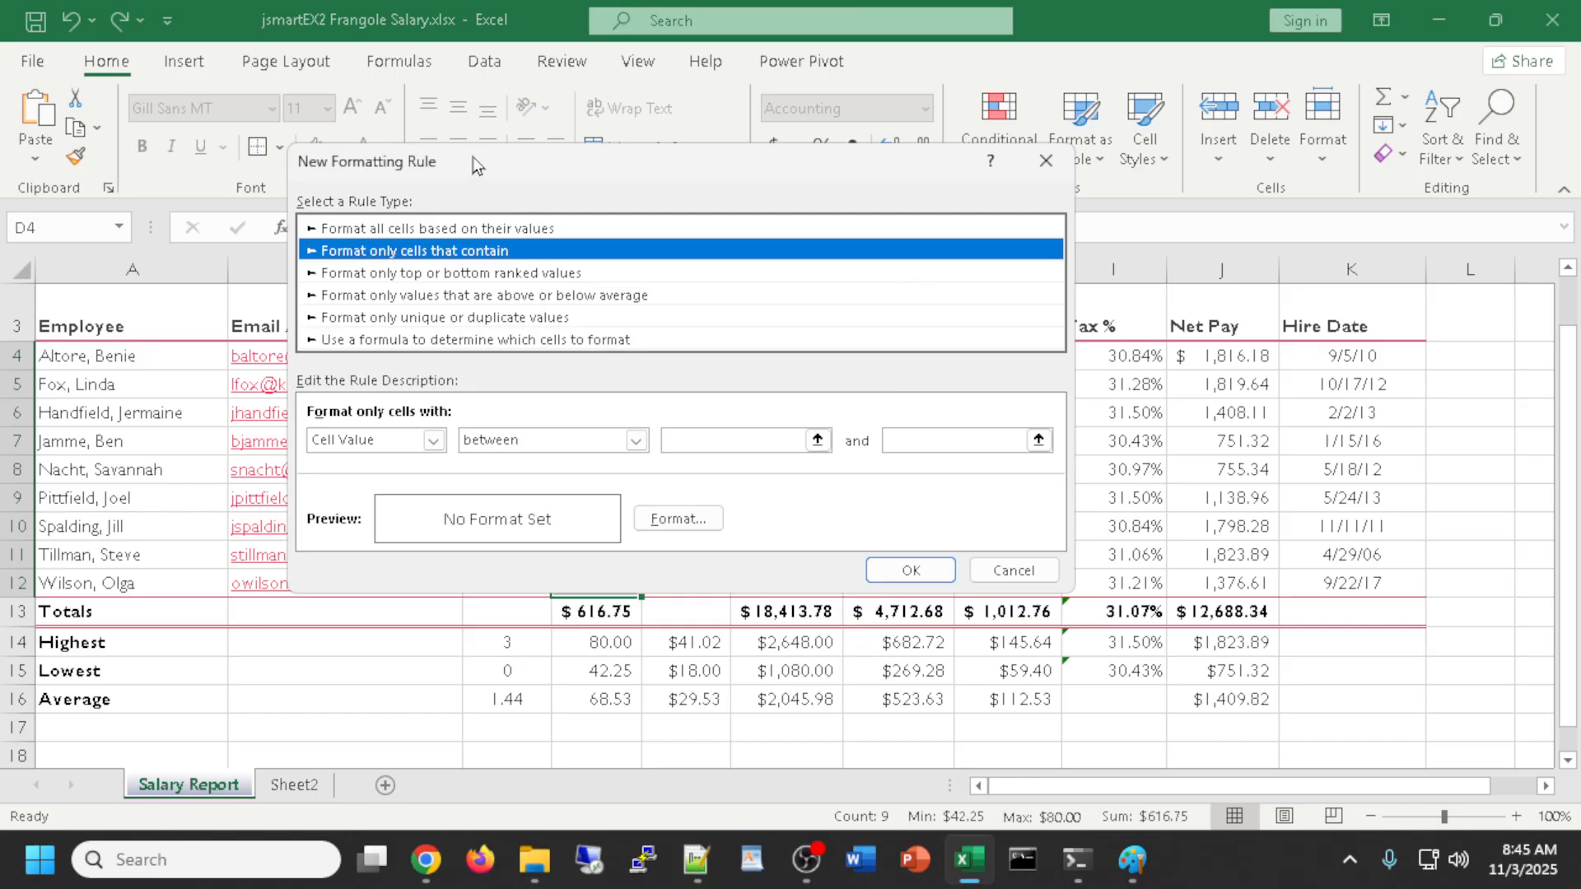
pyautogui.moveTo(475, 159); pyautogui.dragTo(922, 90)
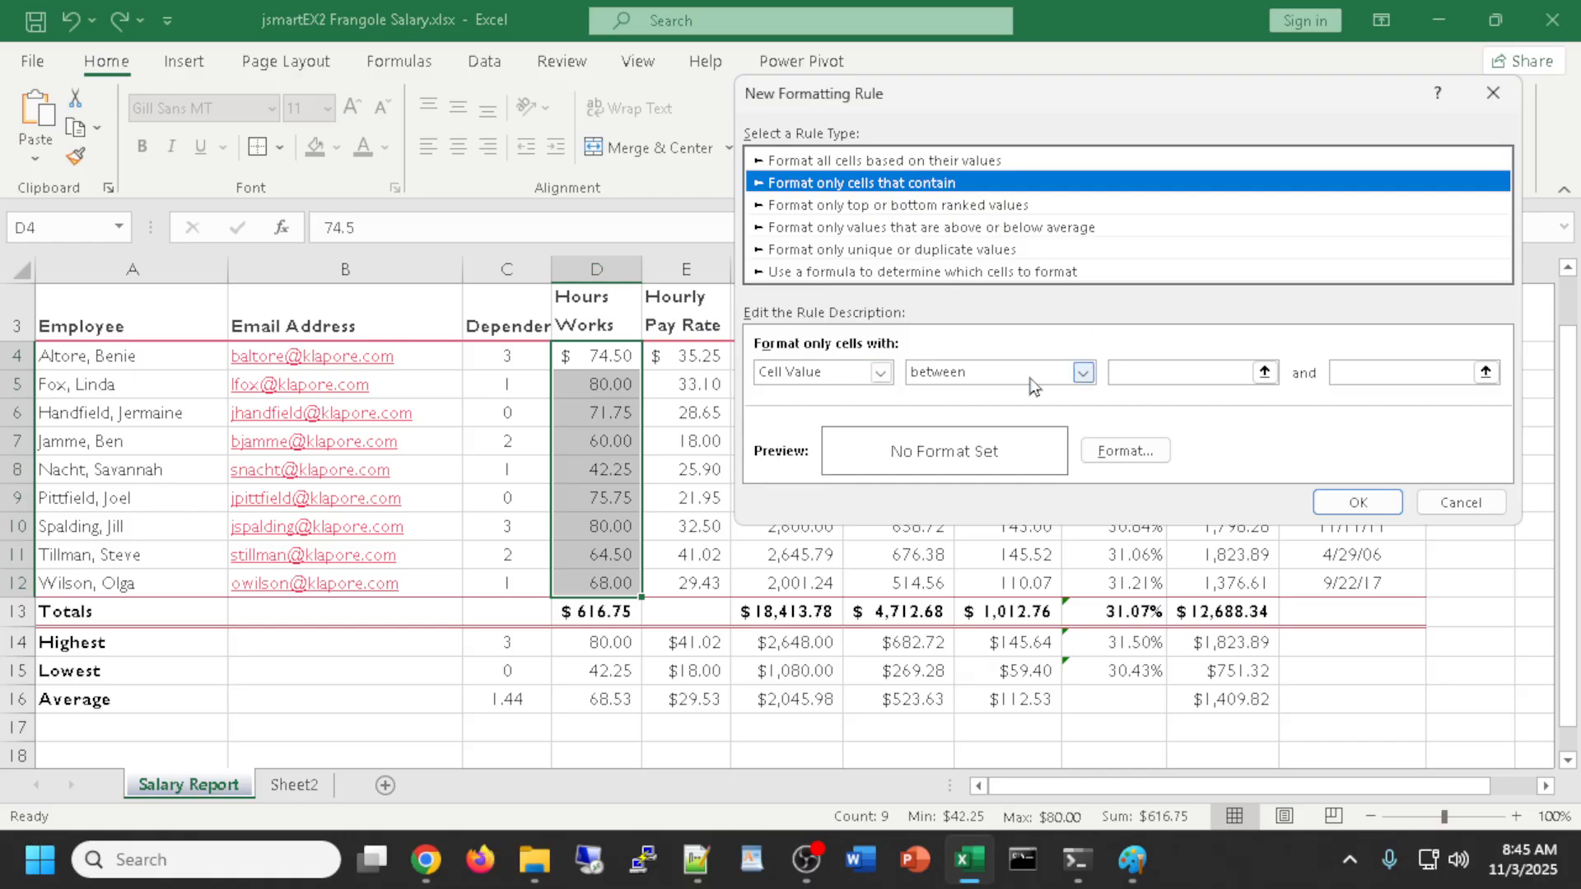
pyautogui.click(1083, 372)
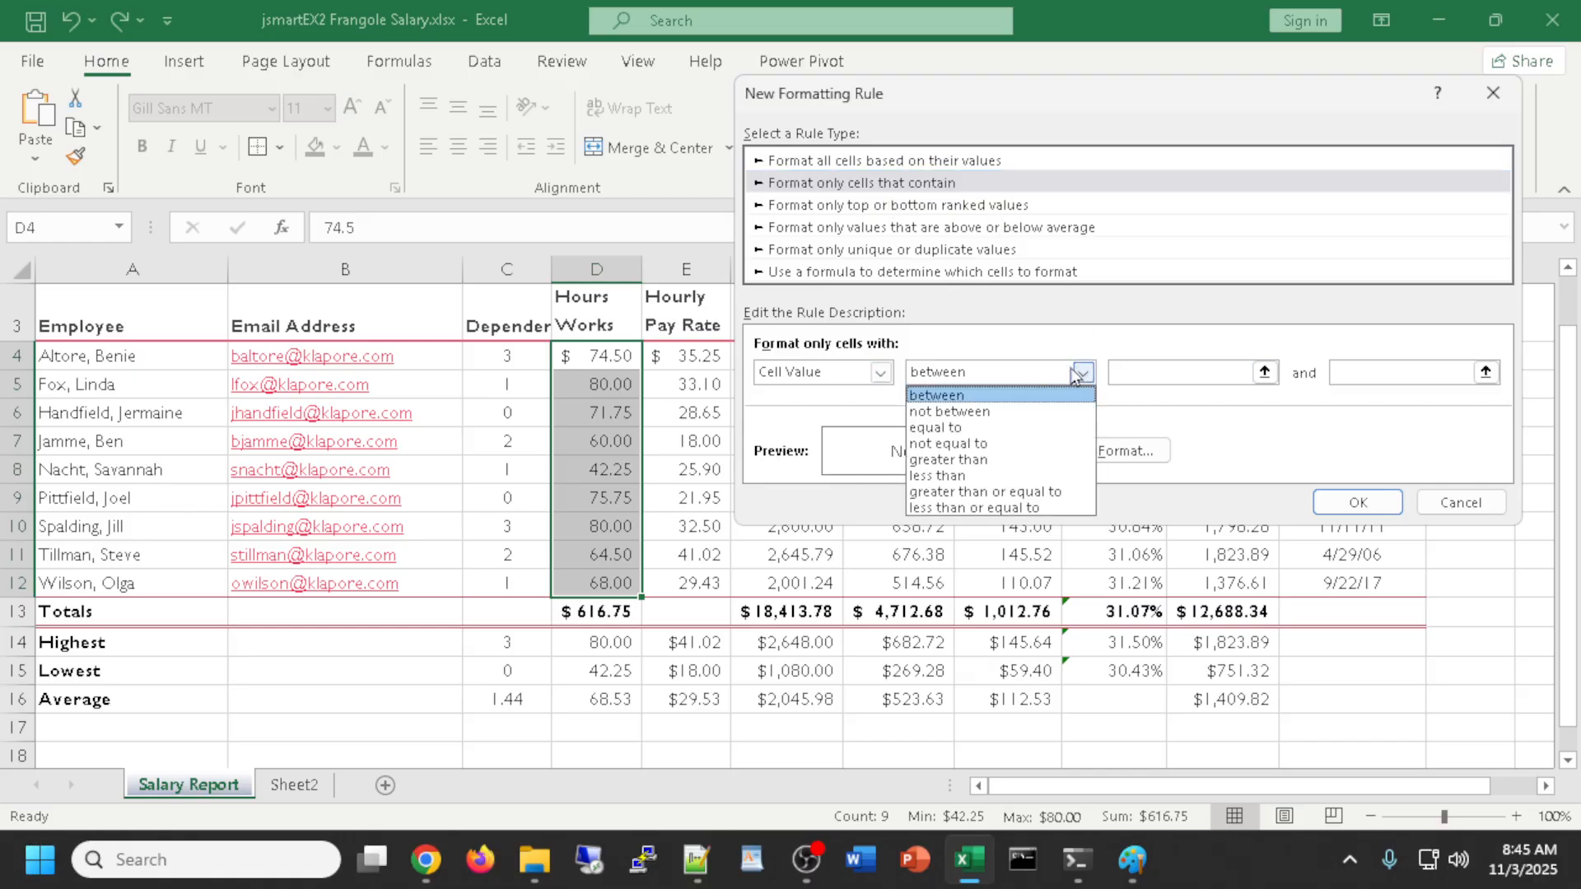
pyautogui.click(961, 467)
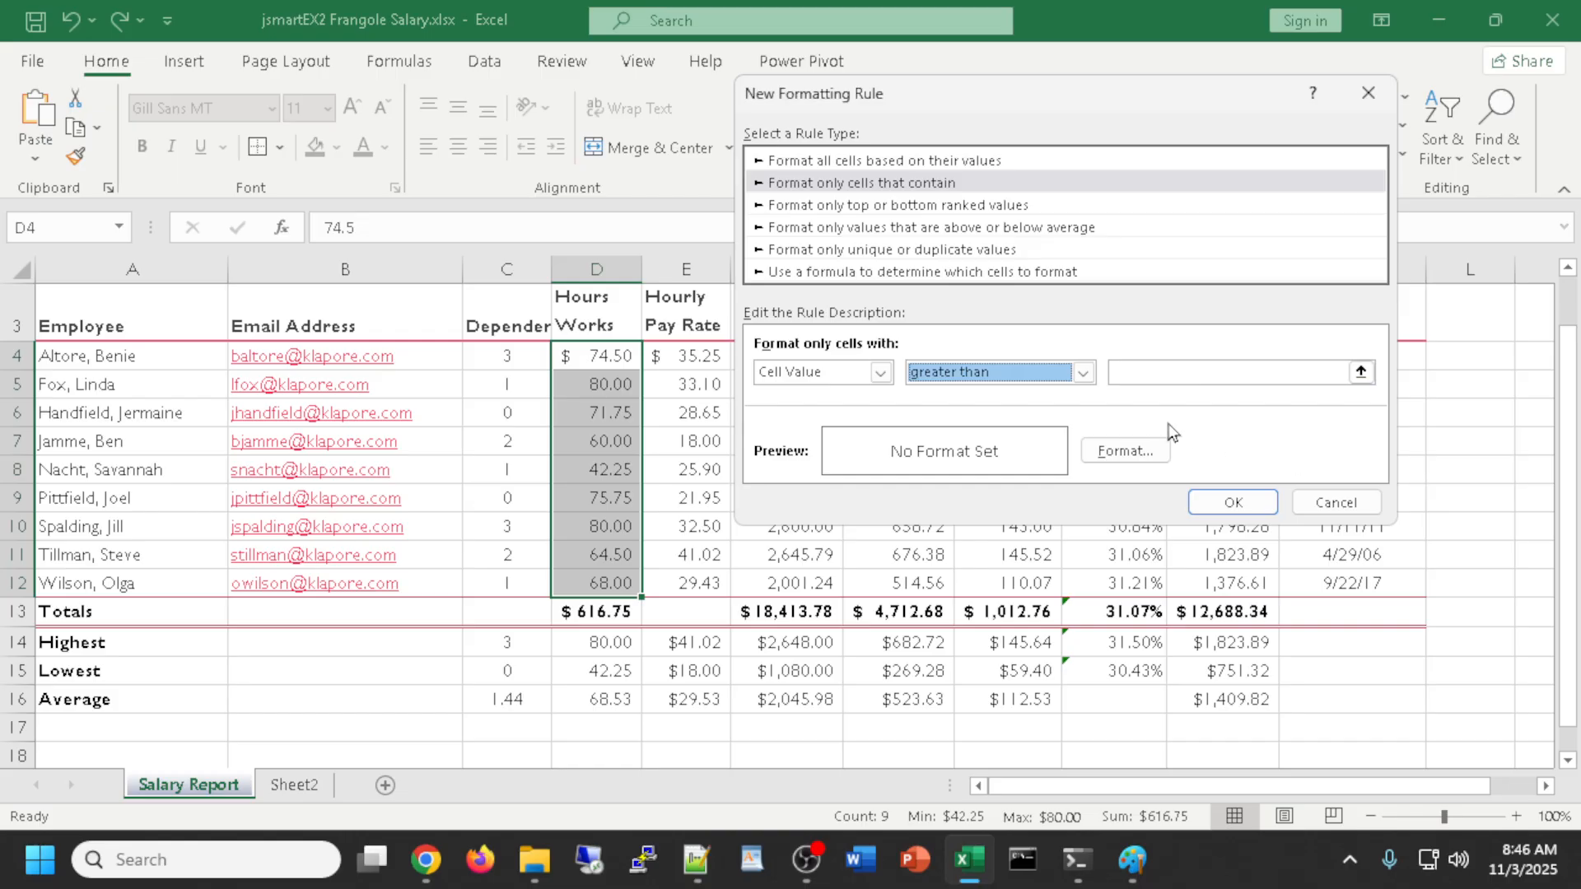
pyautogui.click(1169, 373)
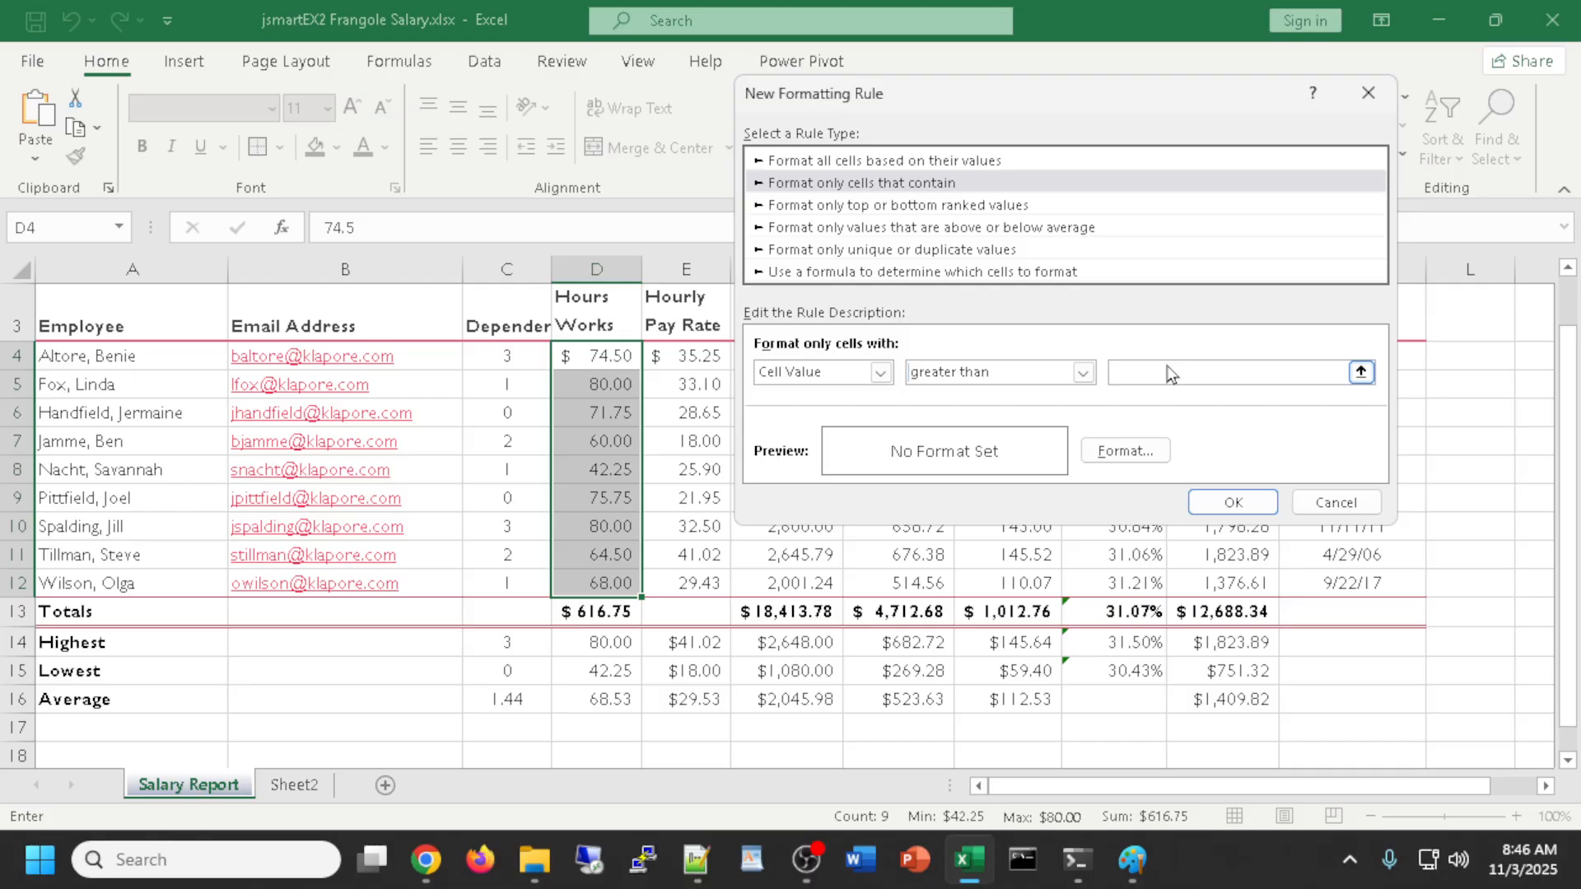
pyautogui.write('70')
# Set the rule's format to a white font color and a solid purple theme fill
pyautogui.click(1133, 452)
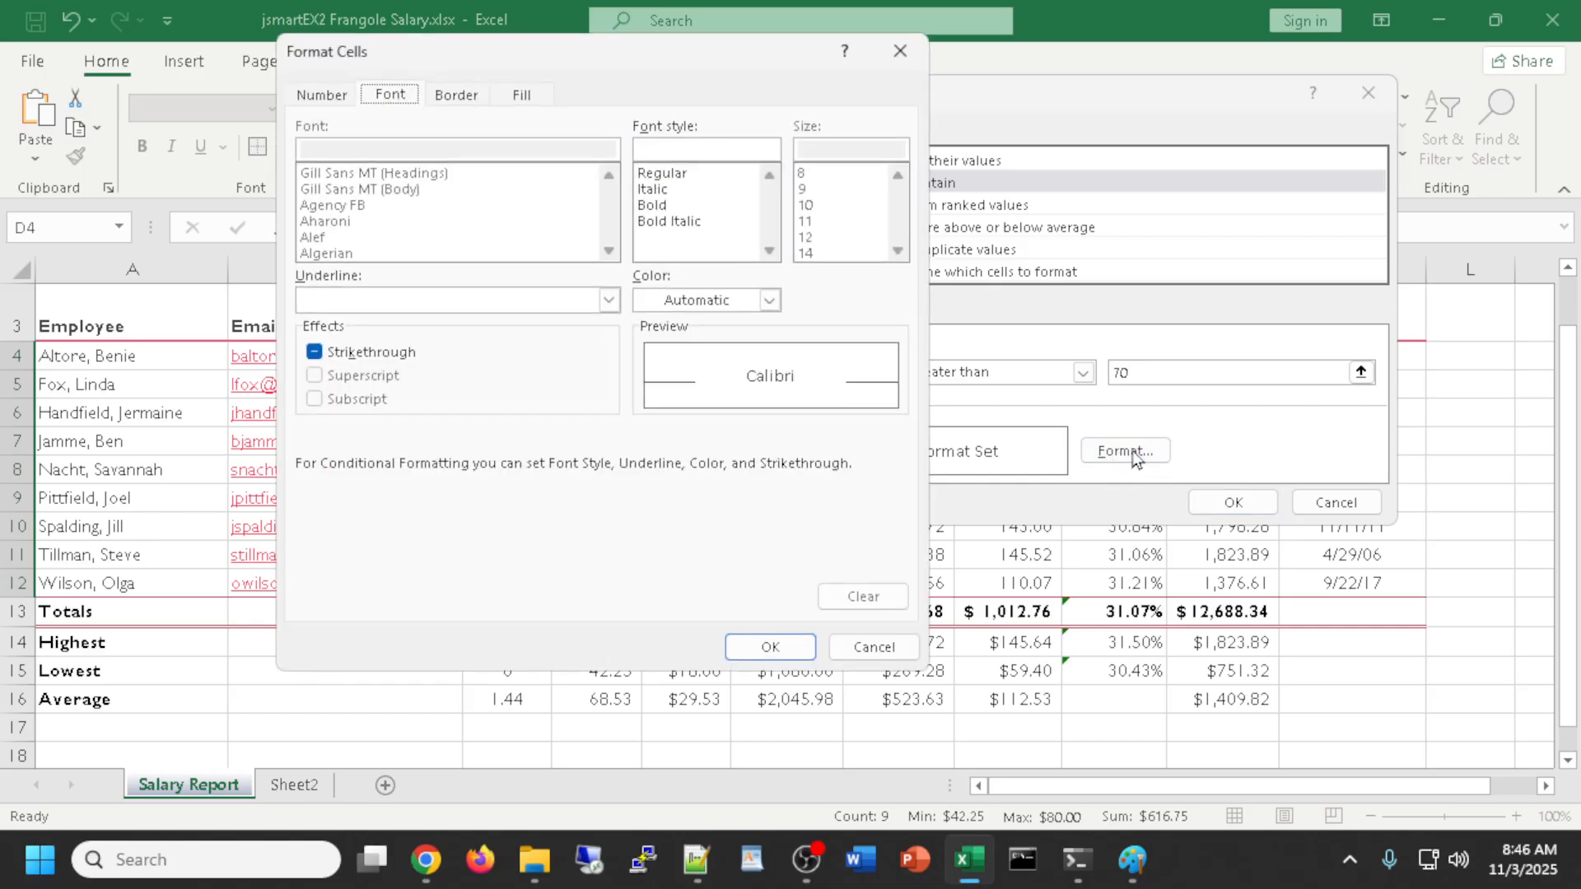
pyautogui.moveTo(689, 54); pyautogui.dragTo(546, 107)
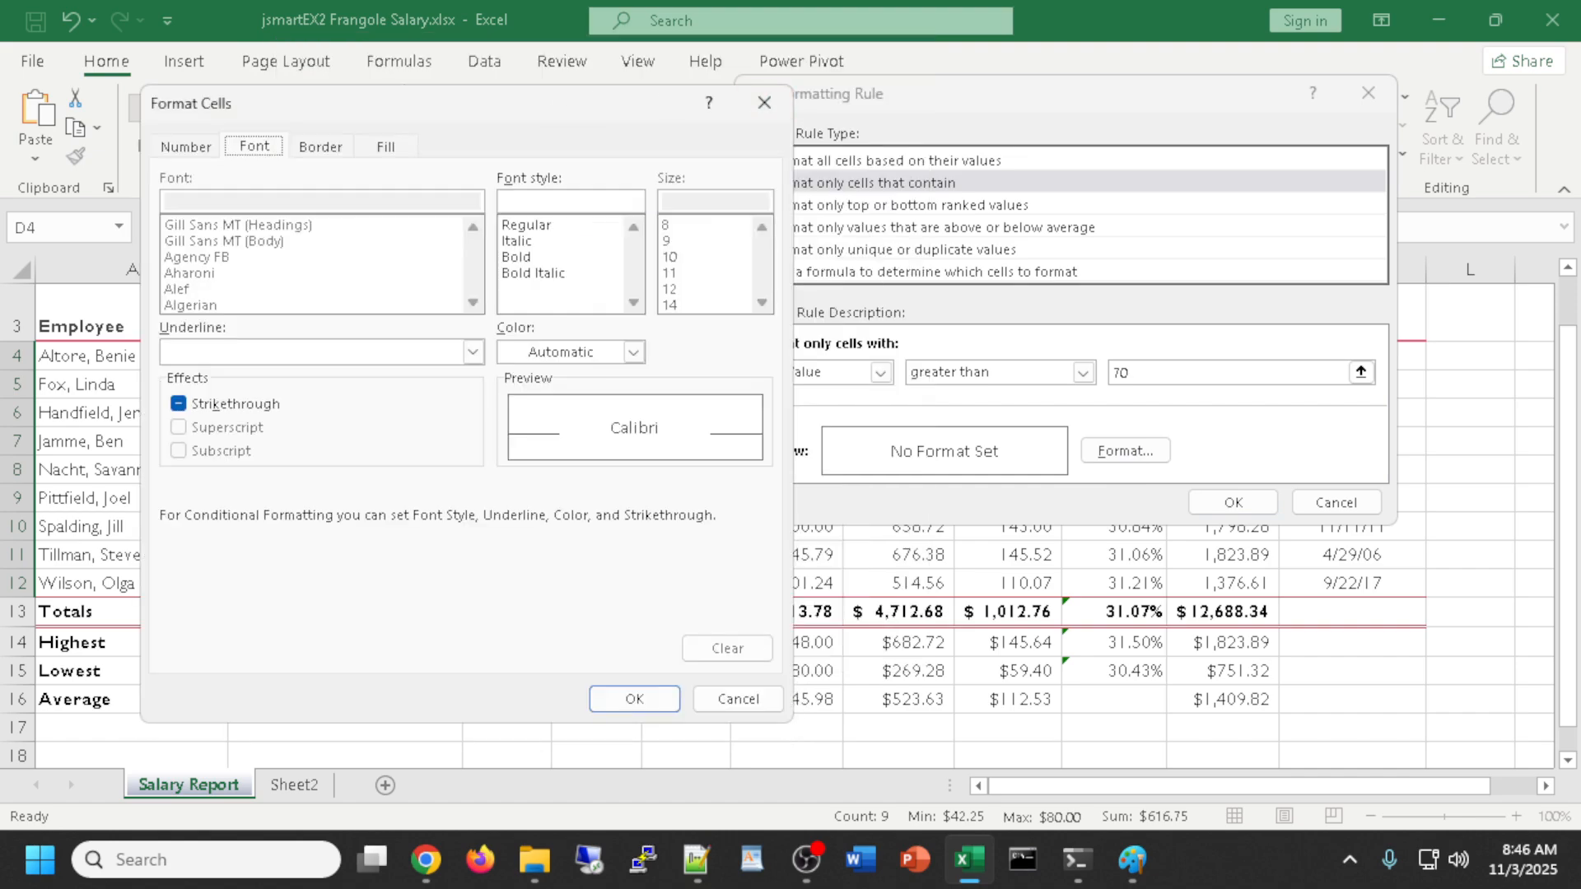
pyautogui.click(425, 860)
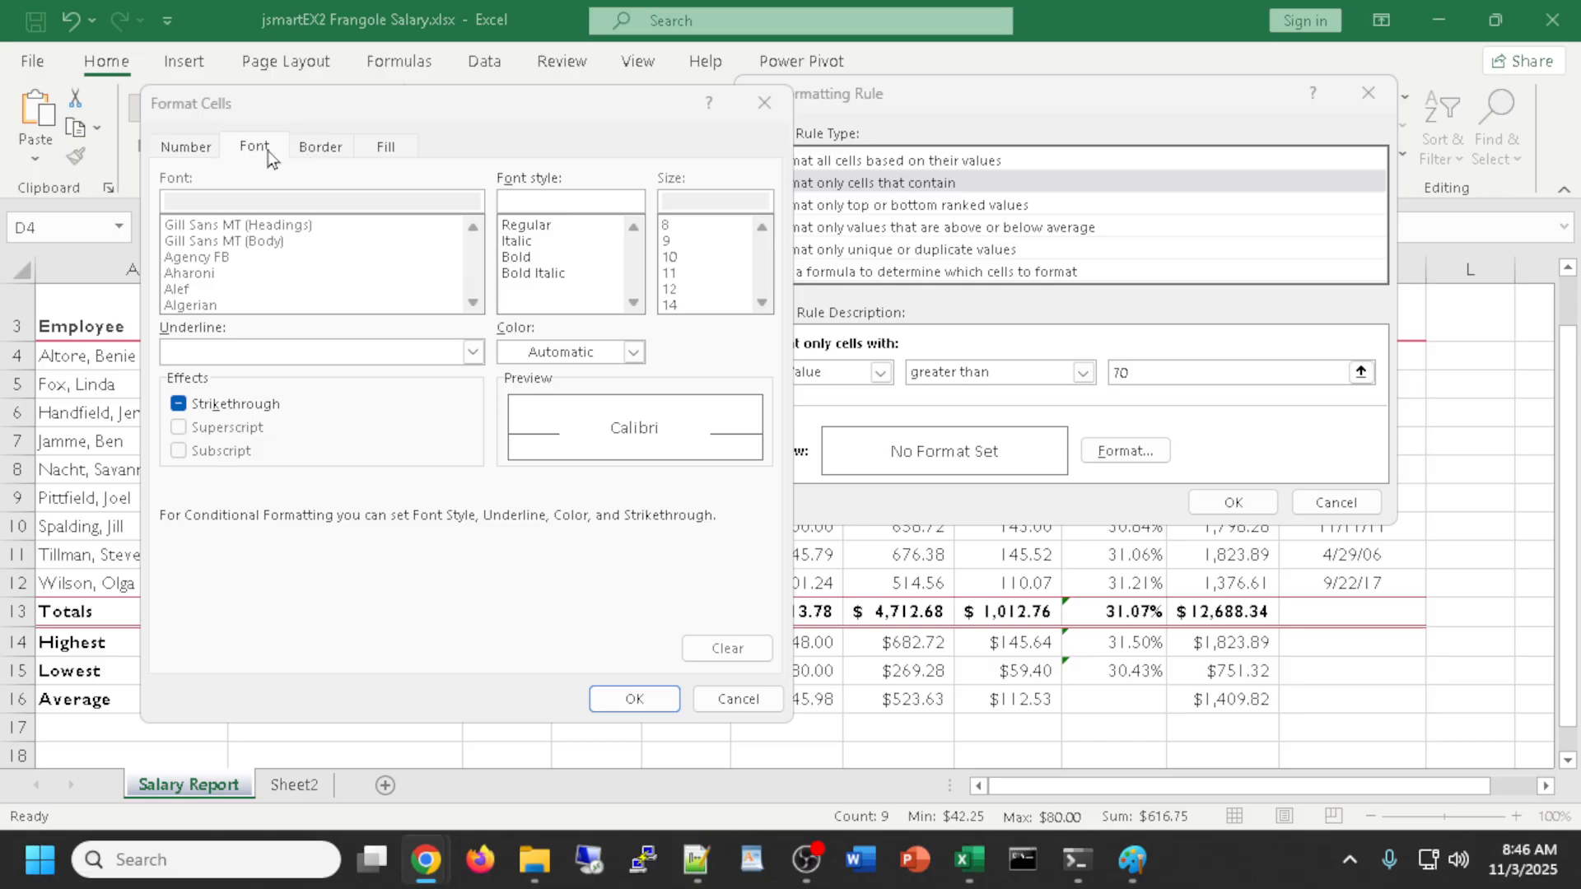
pyautogui.click(633, 352)
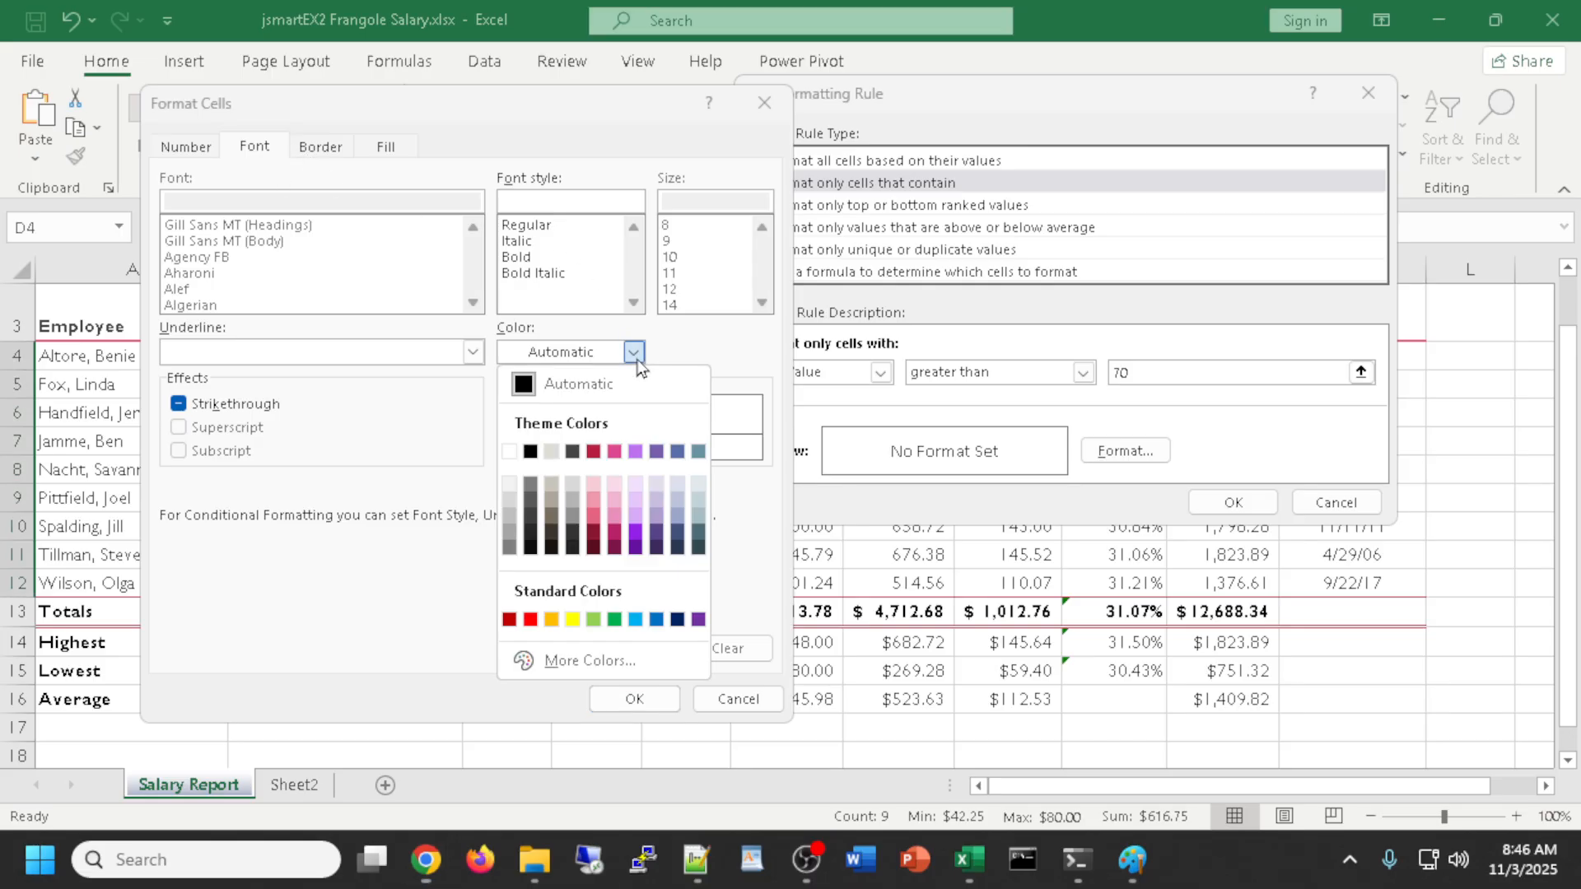
pyautogui.click(510, 452)
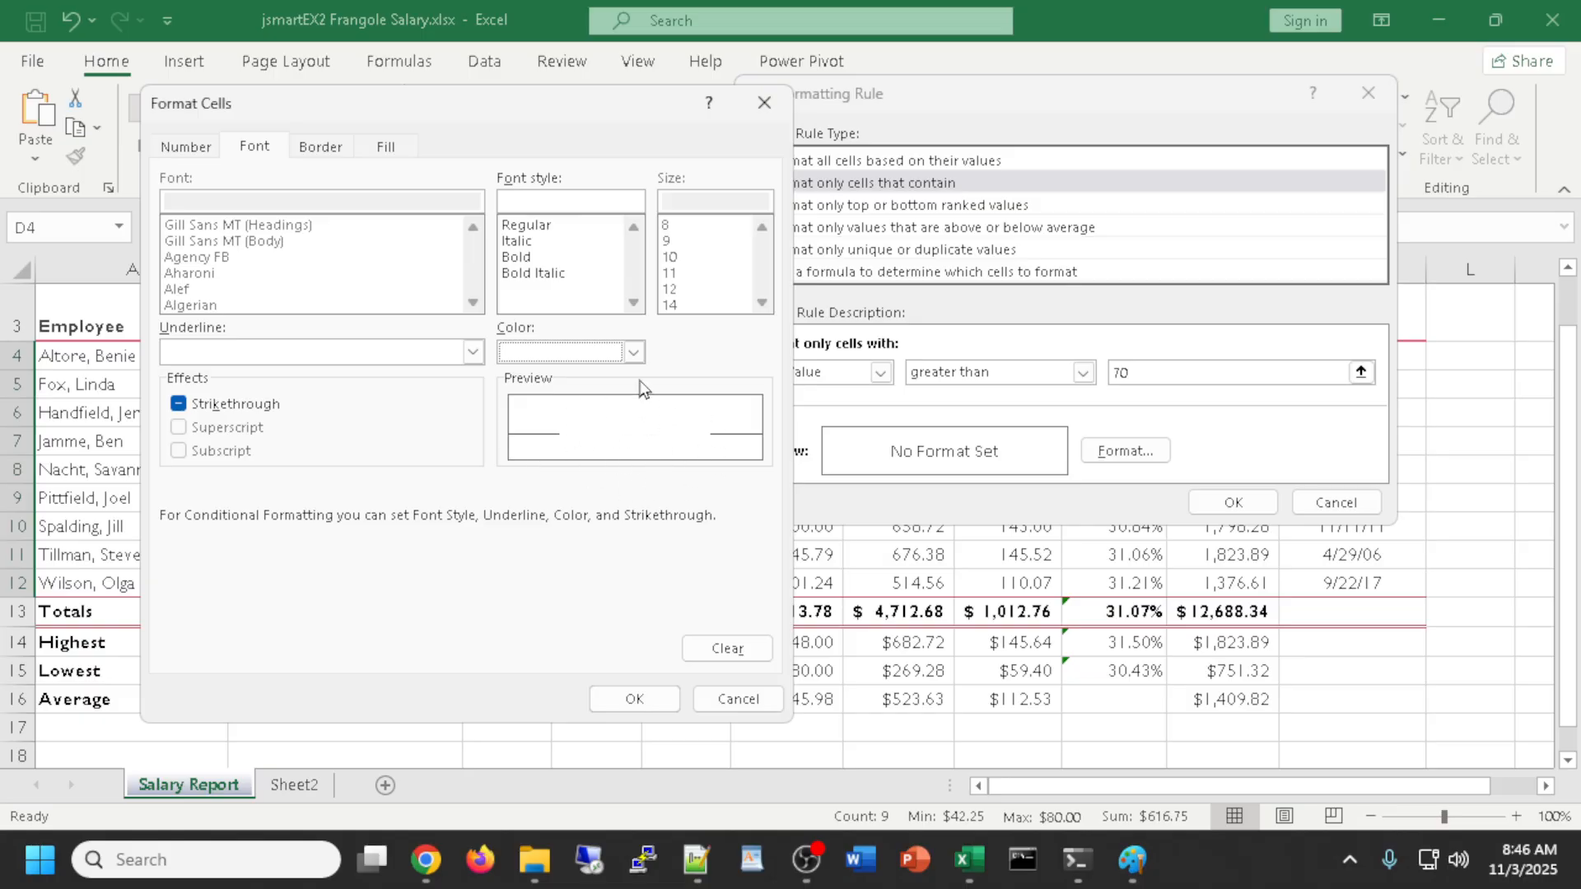
pyautogui.click(383, 153)
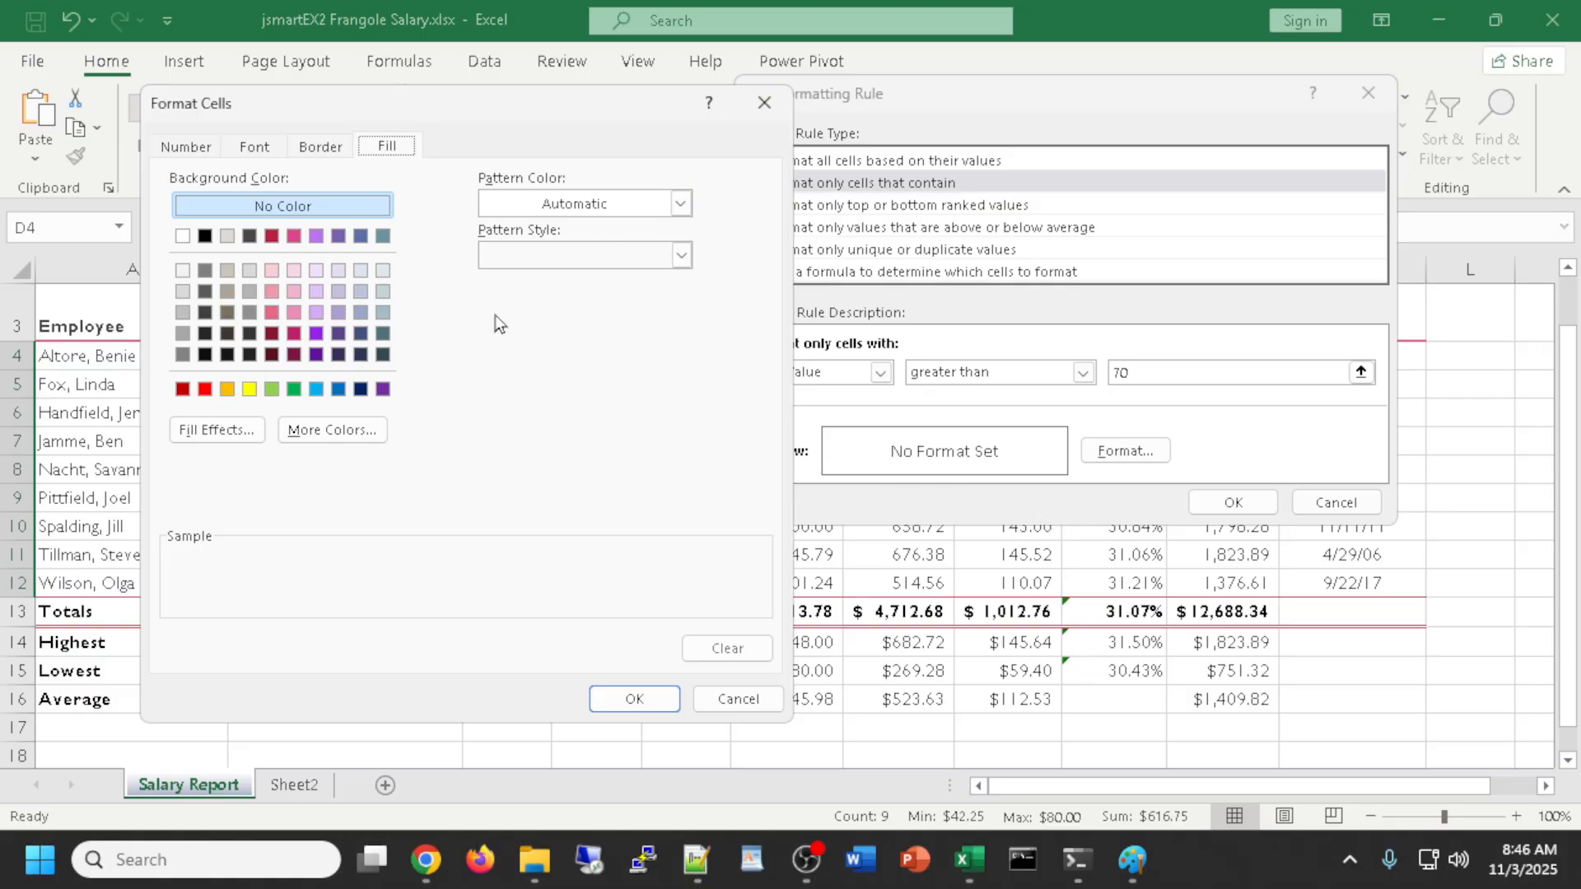
pyautogui.click(339, 237)
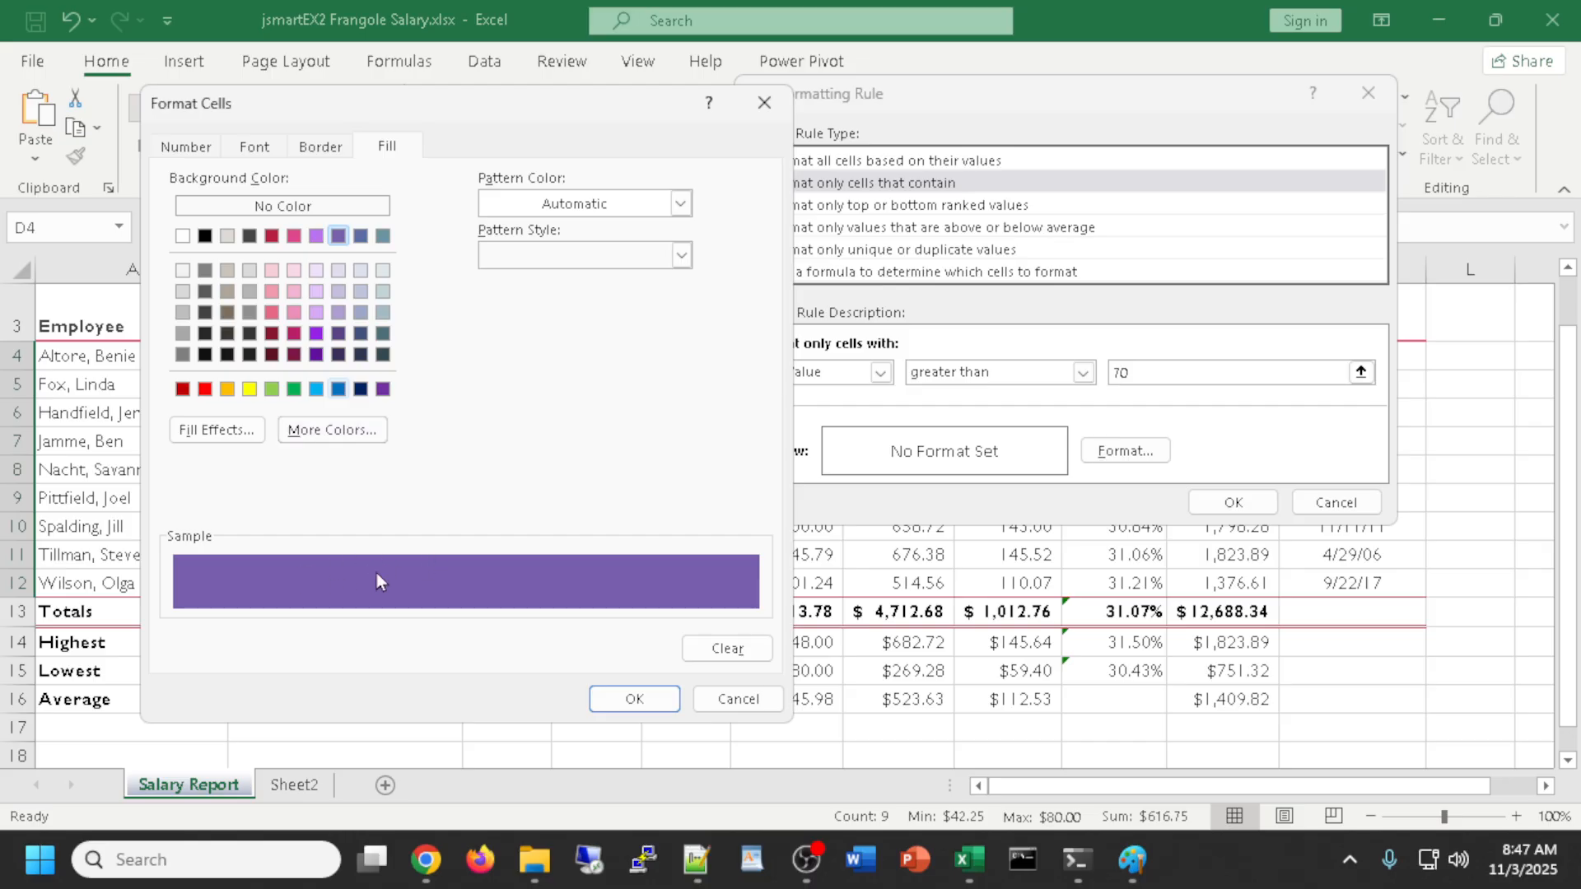
pyautogui.click(253, 146)
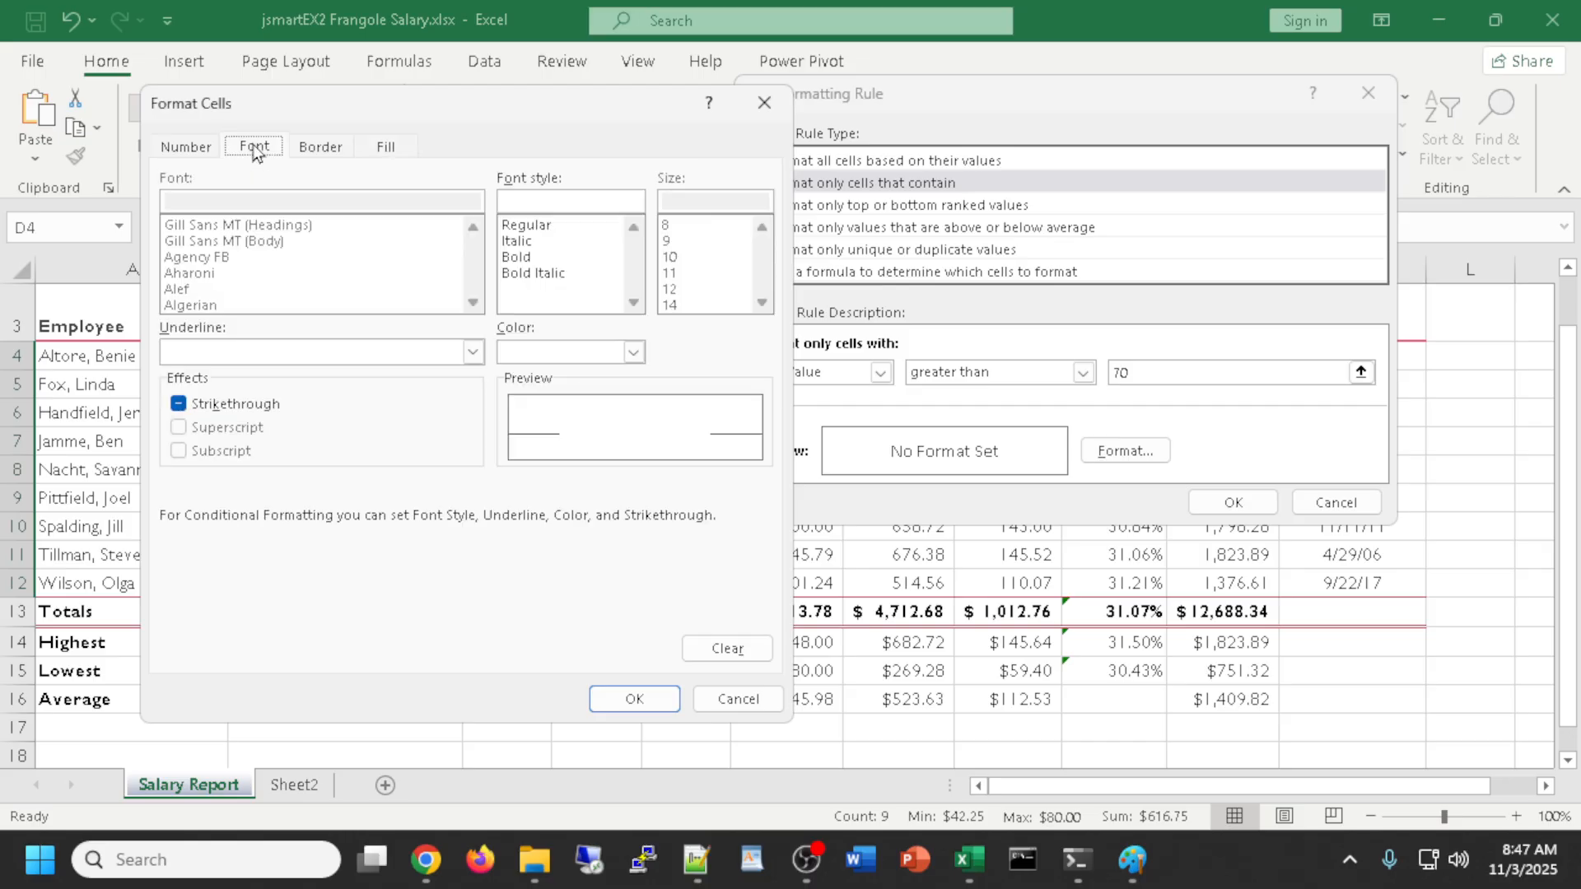
pyautogui.click(383, 146)
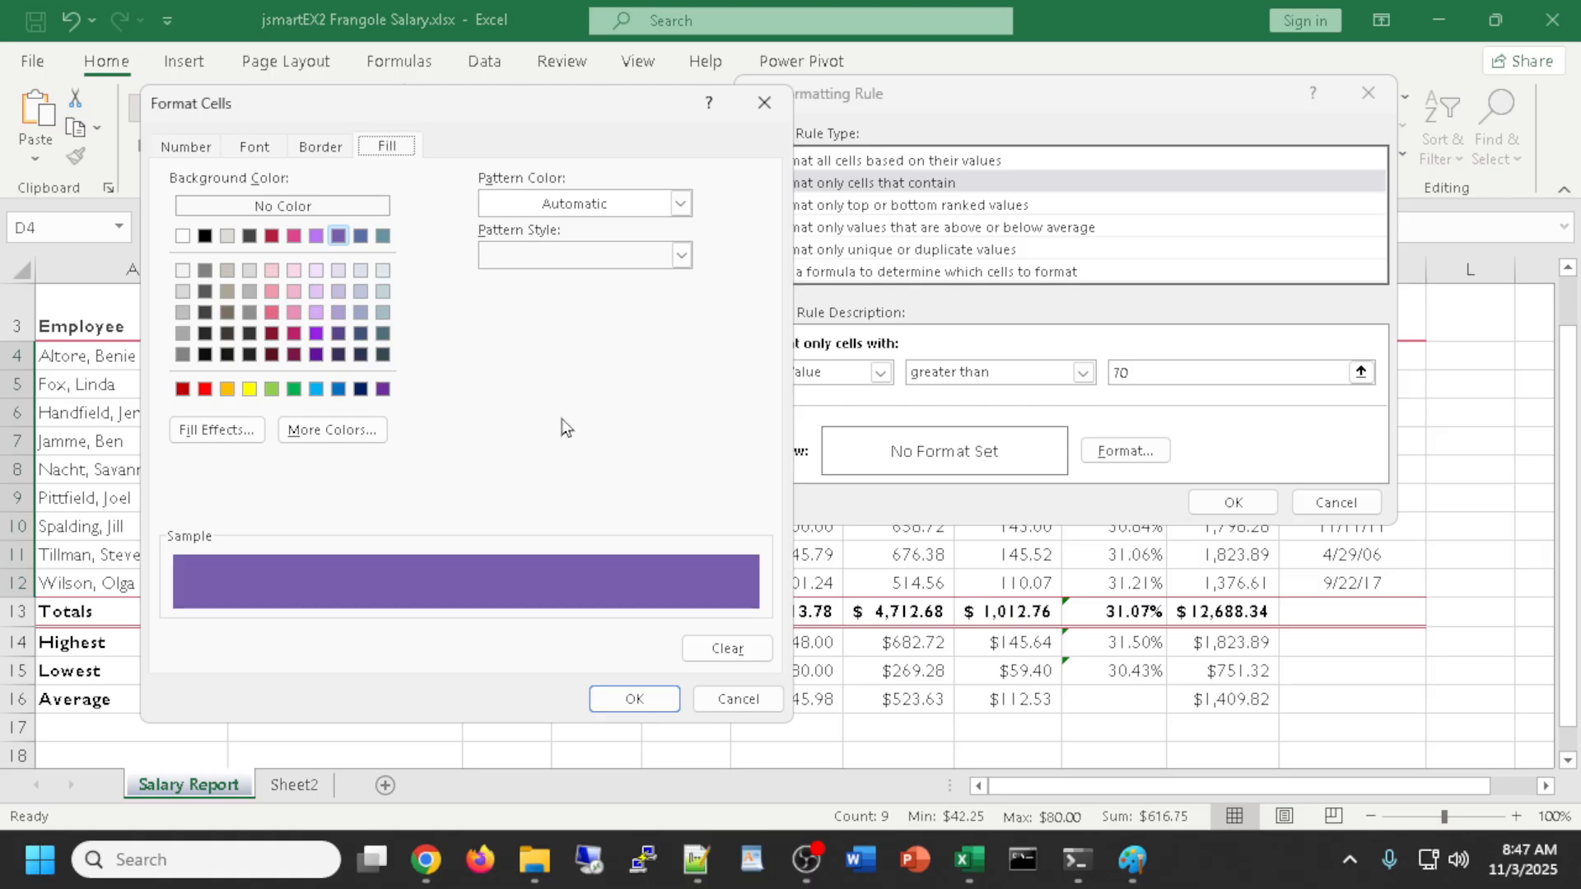
pyautogui.click(646, 700)
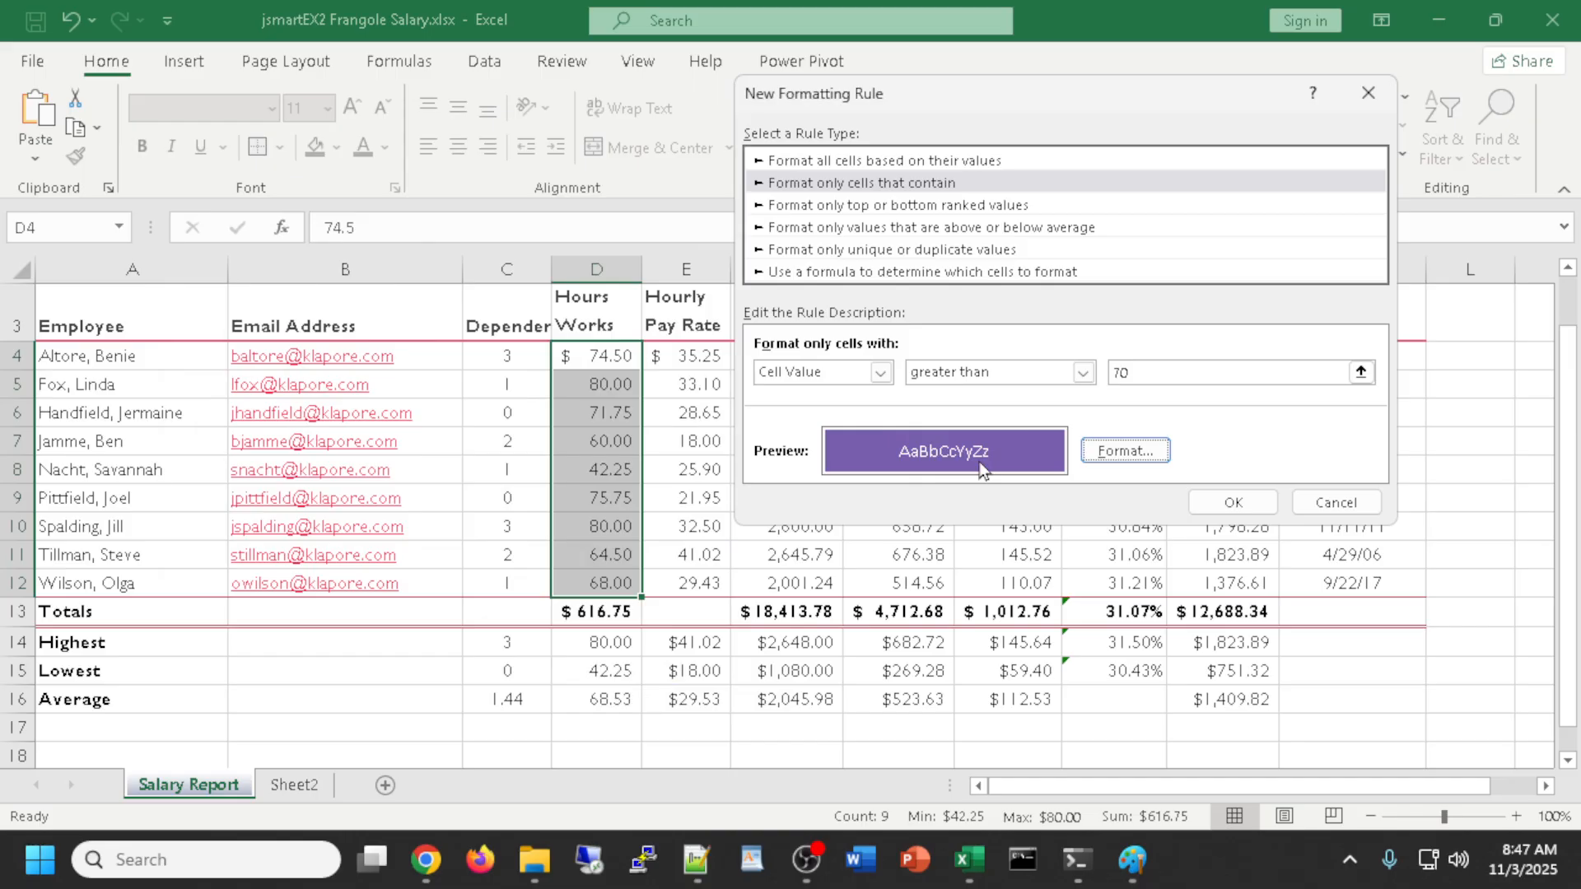
# Recheck the rule's font color and fill settings, and apply the finished greater-than-70 rule to D4:D12
pyautogui.click(1125, 453)
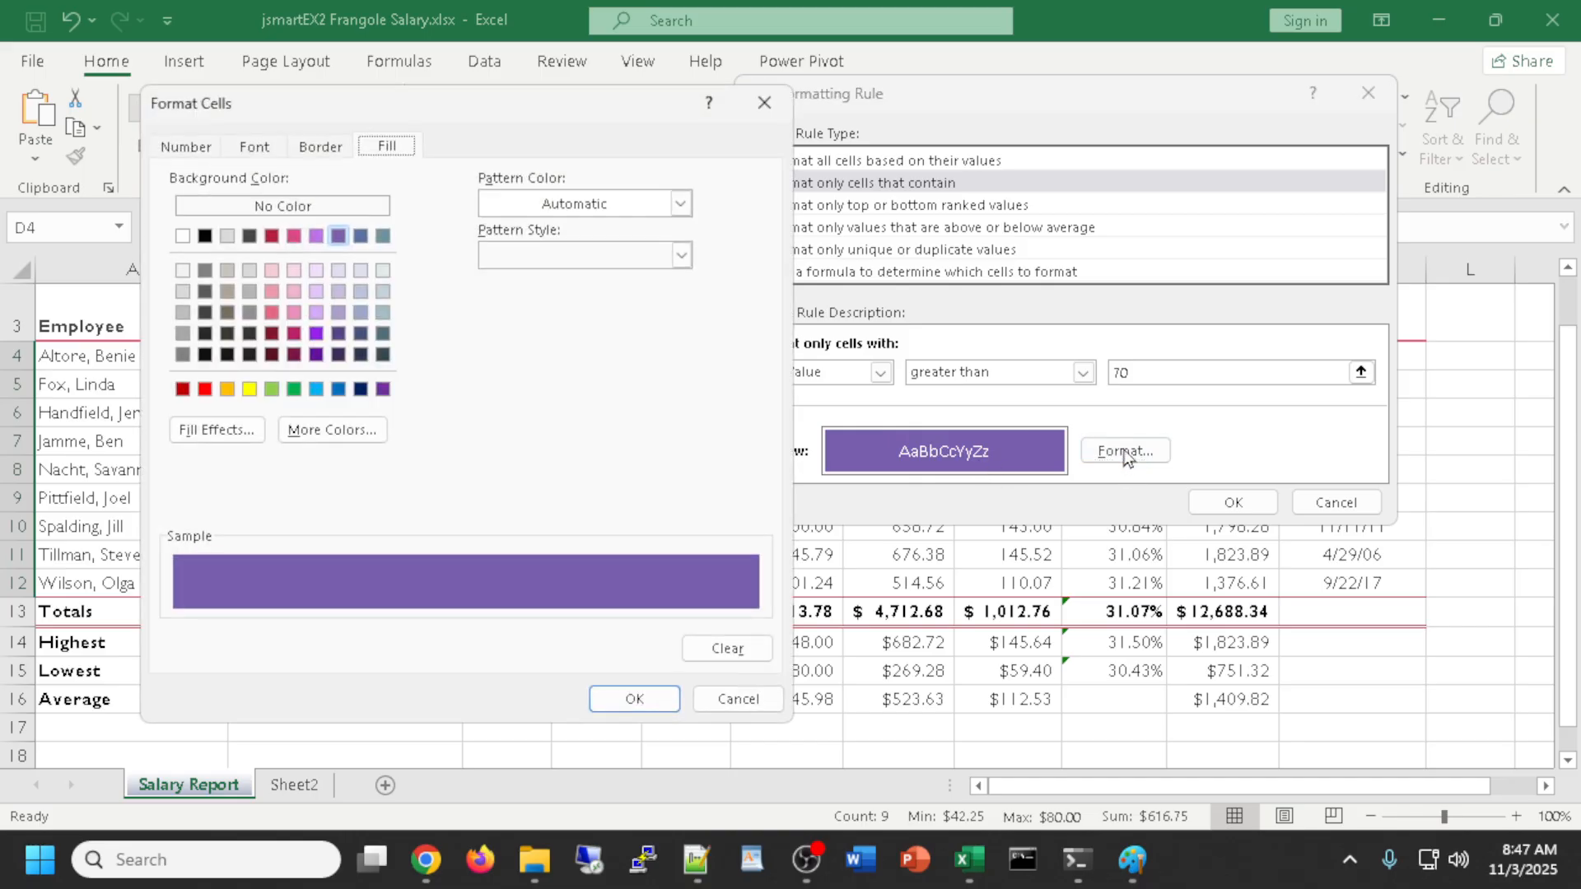
pyautogui.click(247, 145)
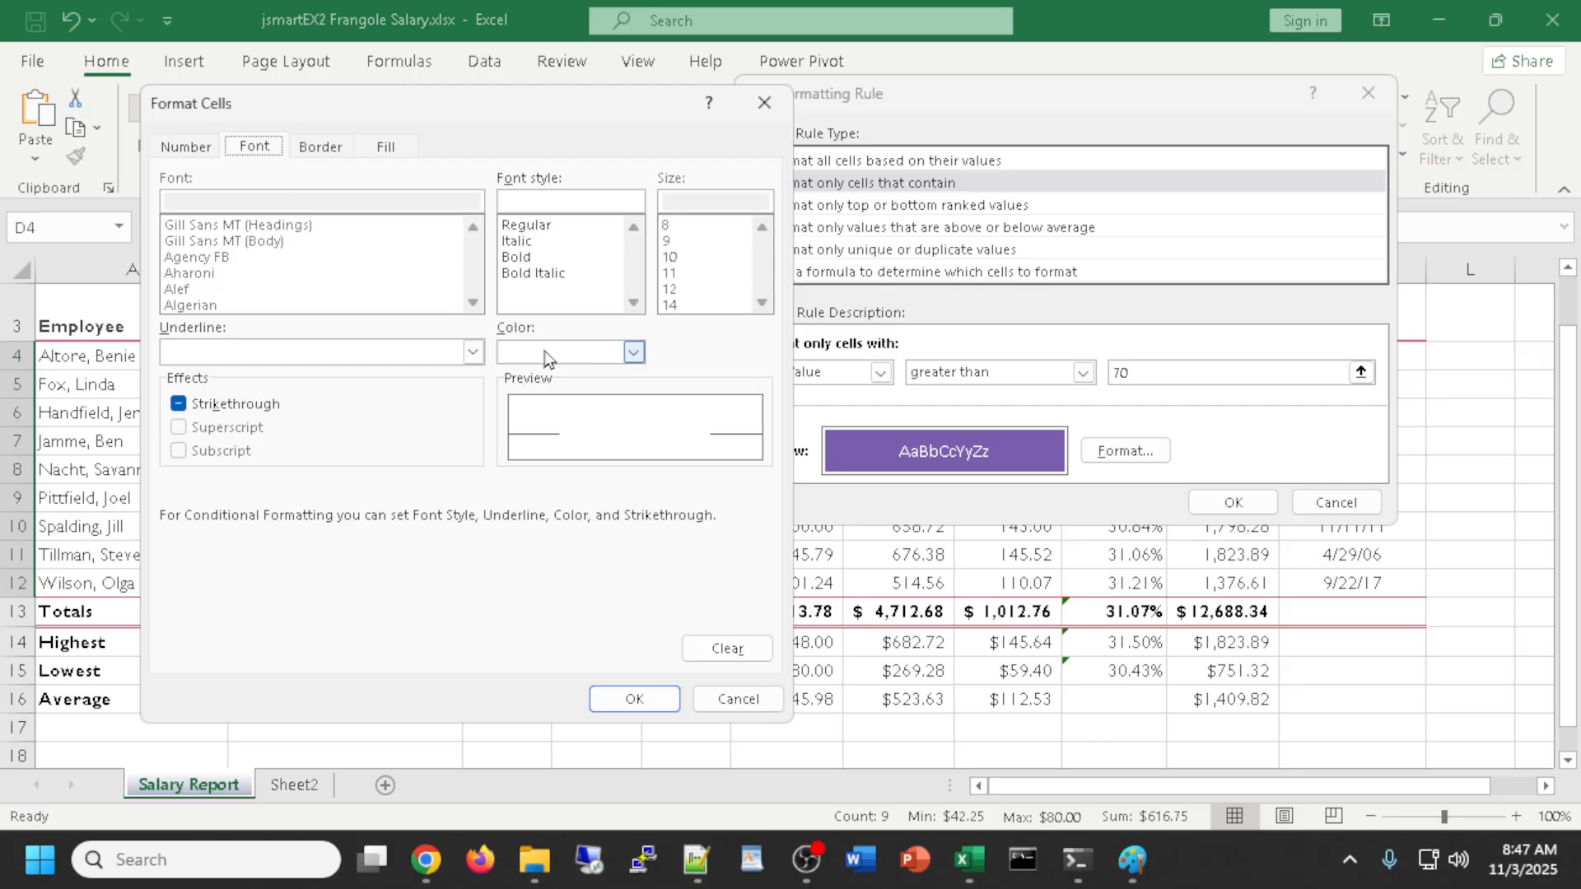
pyautogui.click(633, 353)
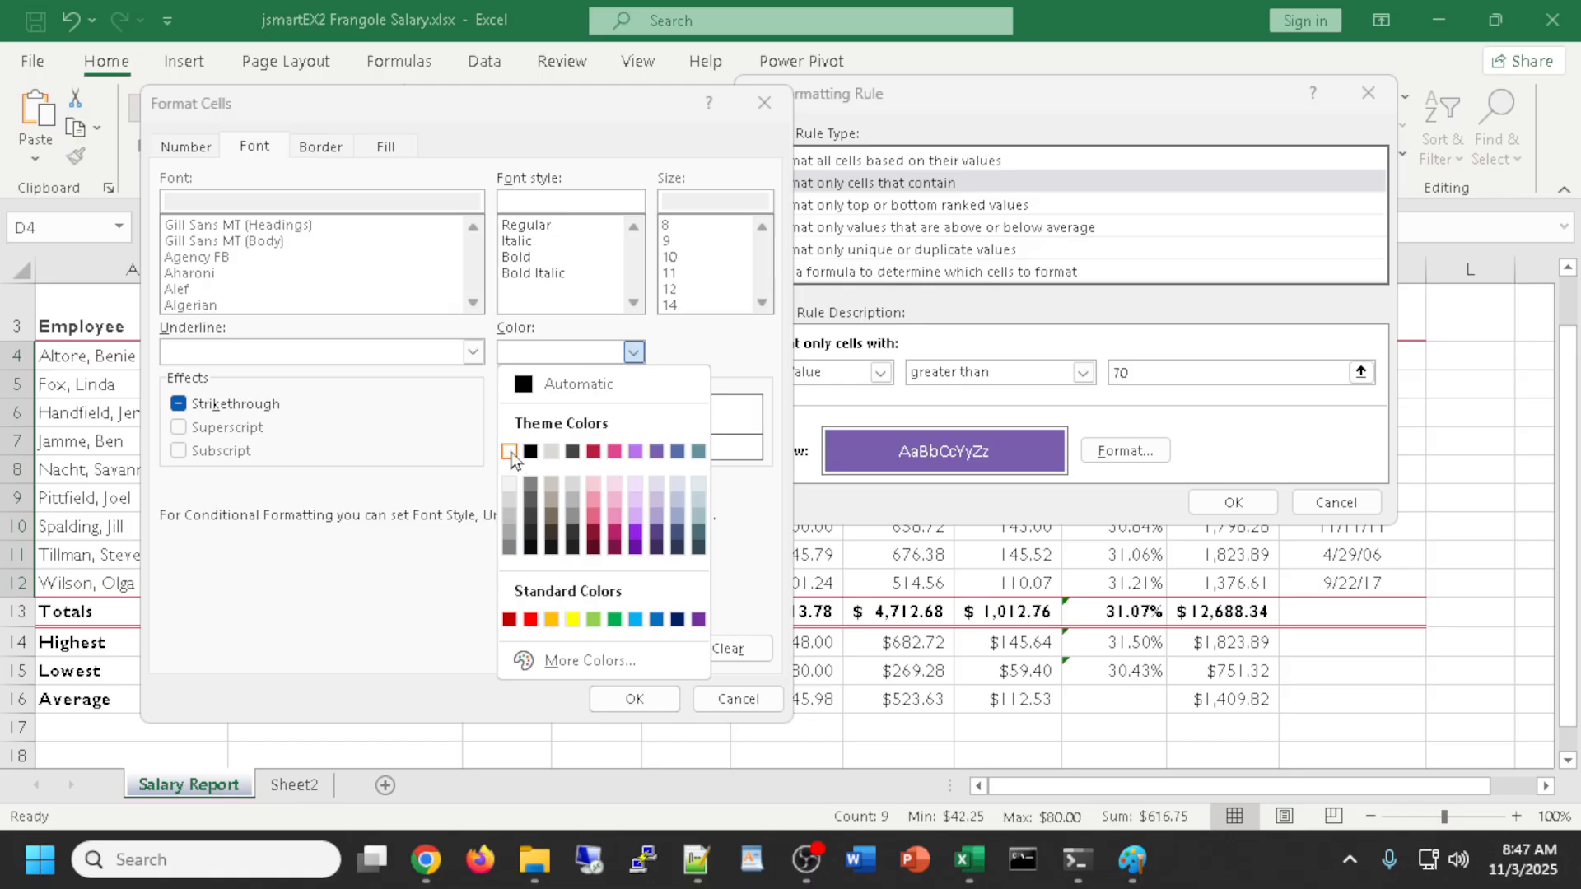
pyautogui.click(480, 330)
pyautogui.click(402, 150)
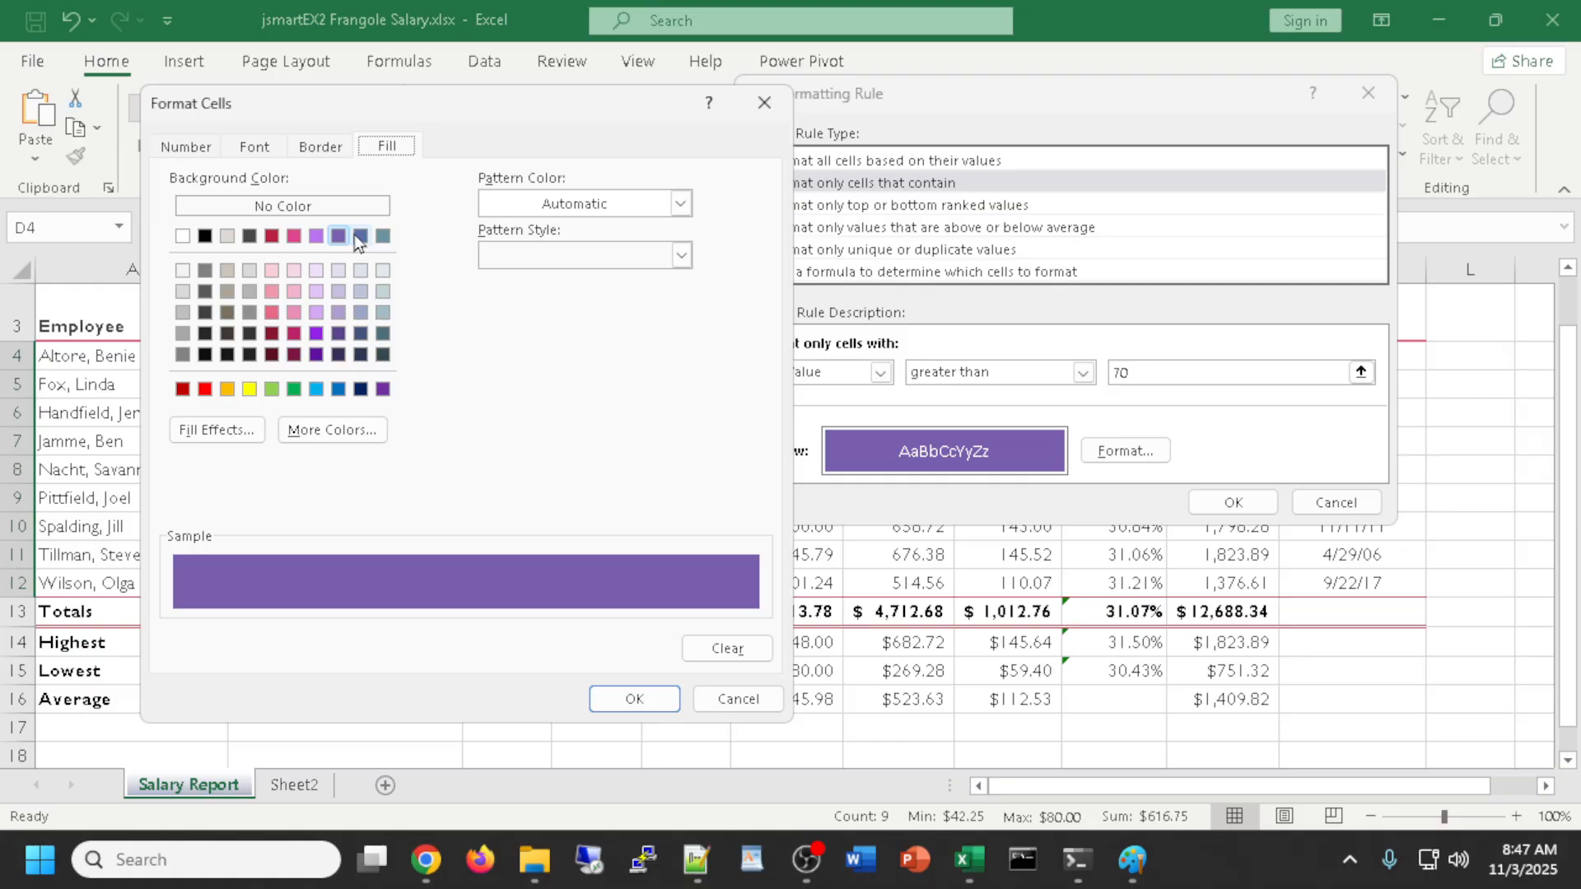
pyautogui.click(639, 704)
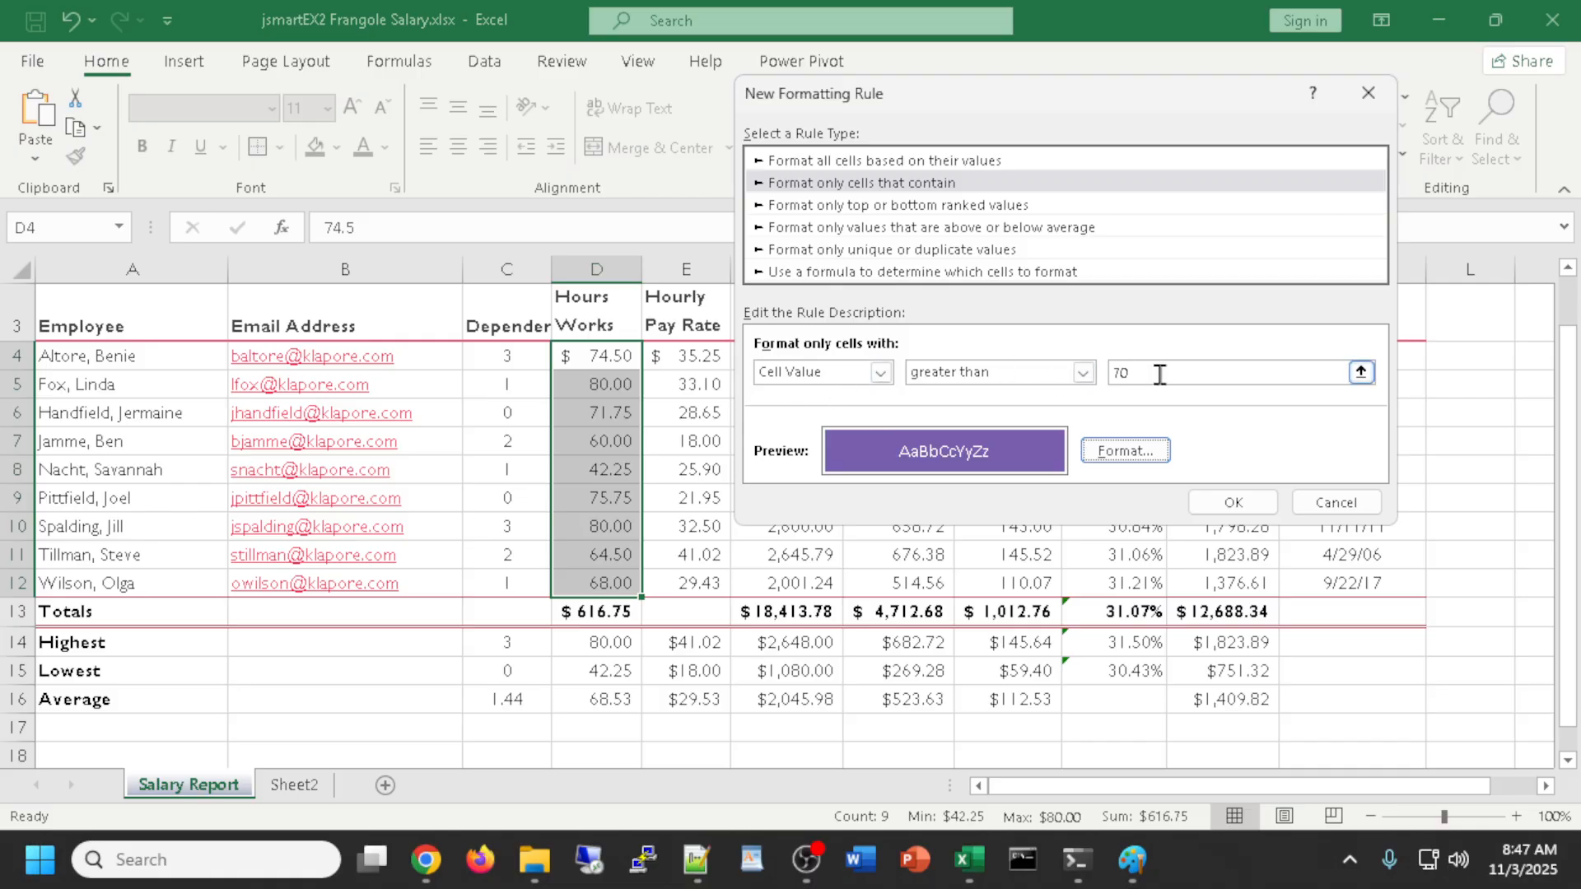
pyautogui.click(1233, 503)
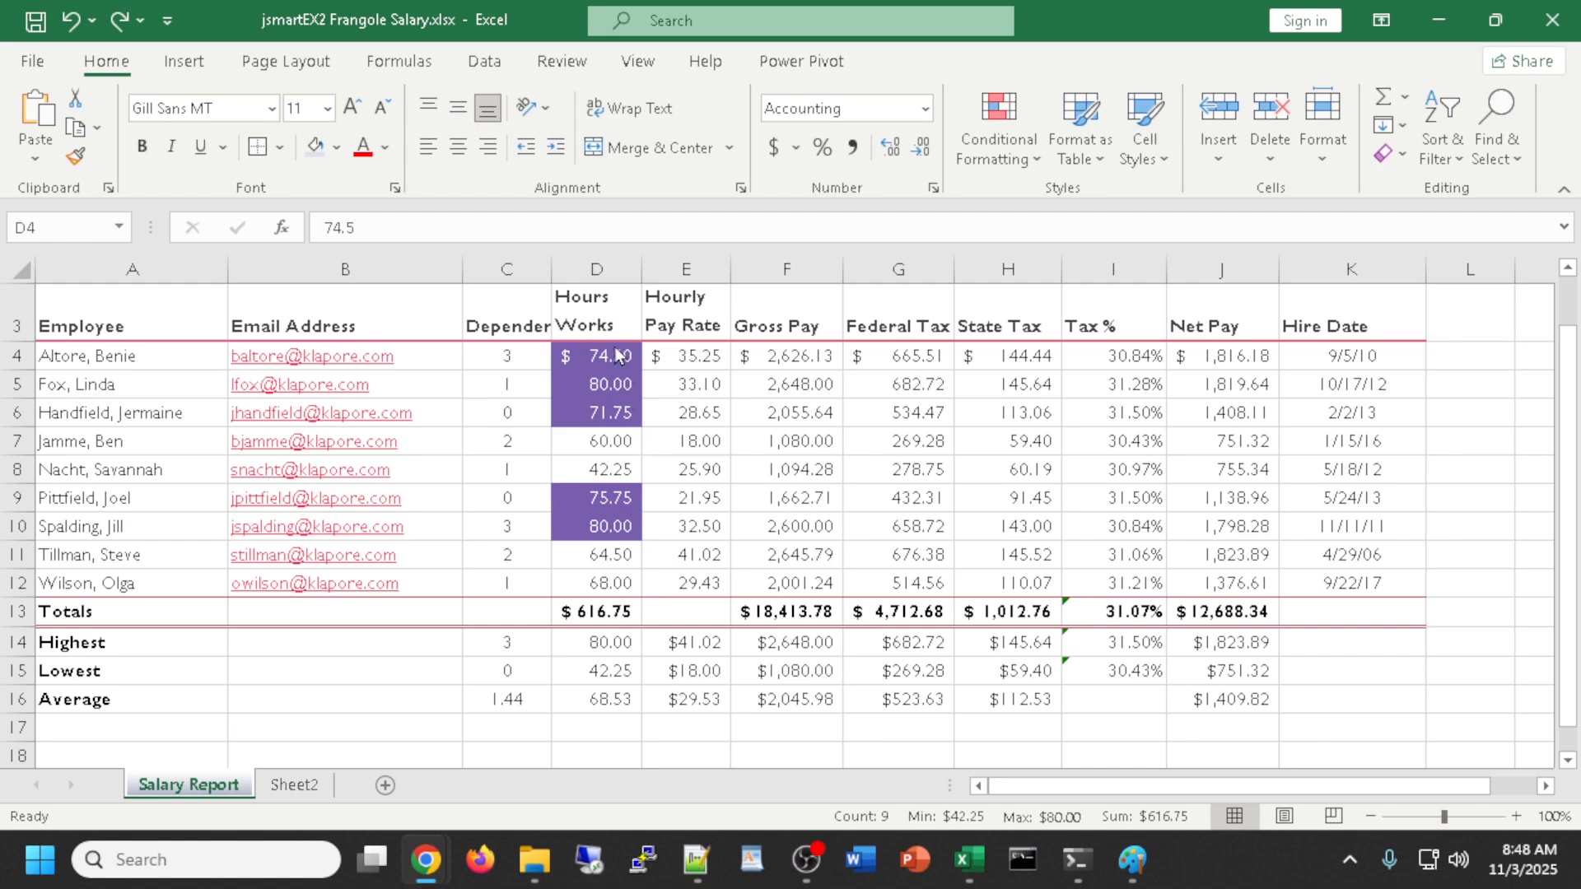
# Apply the Comma Style to the Hours Works cells D4 and D13 to remove their dollar signs
pyautogui.click(591, 352)
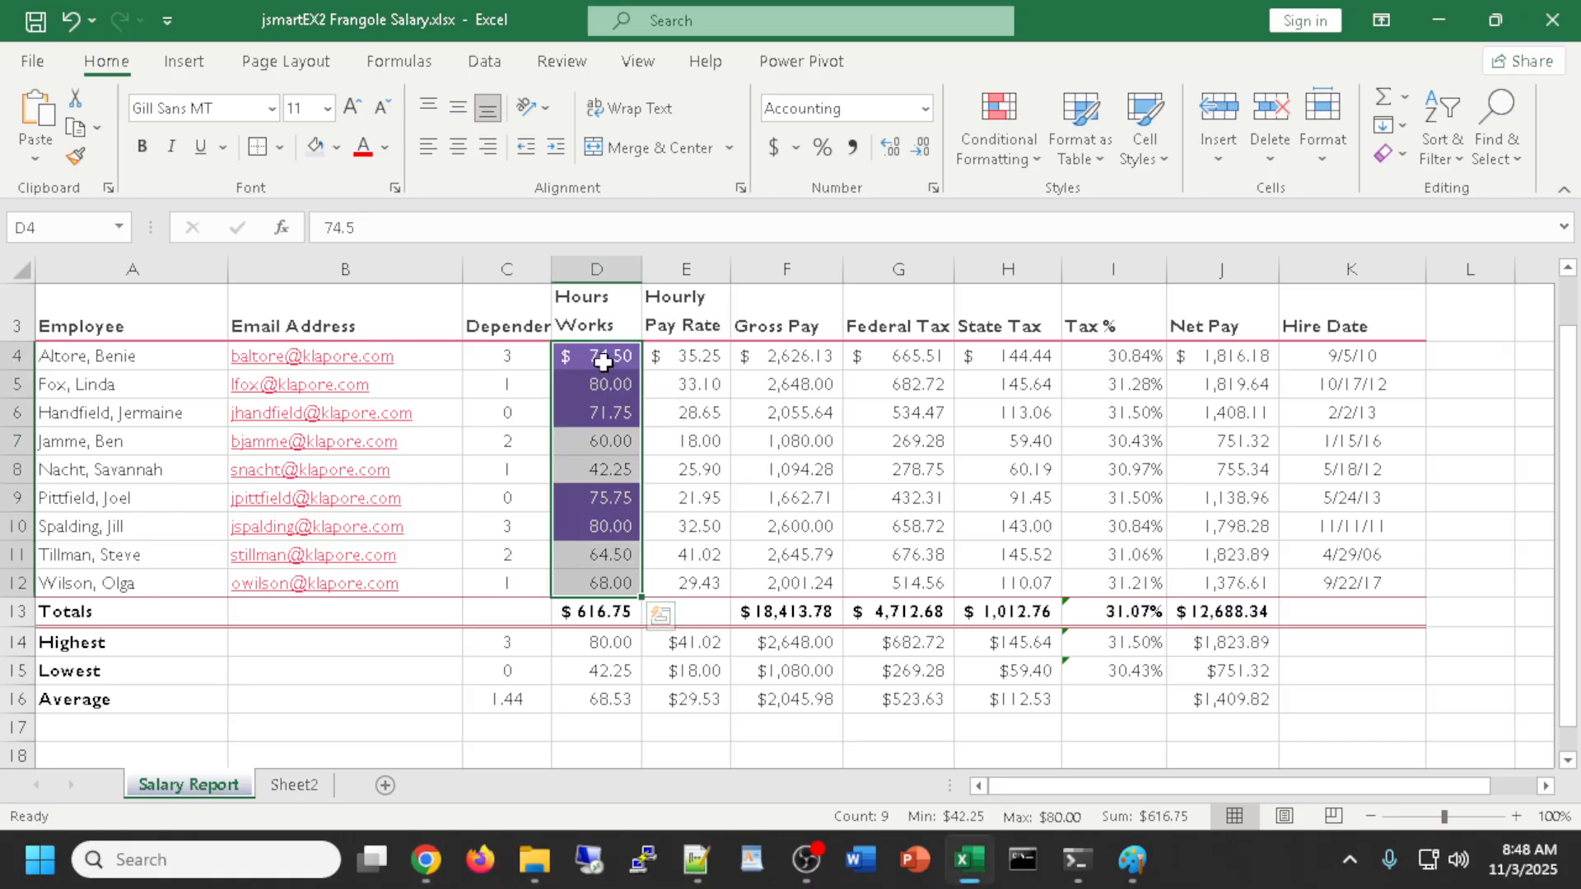
pyautogui.click(850, 157)
pyautogui.click(611, 617)
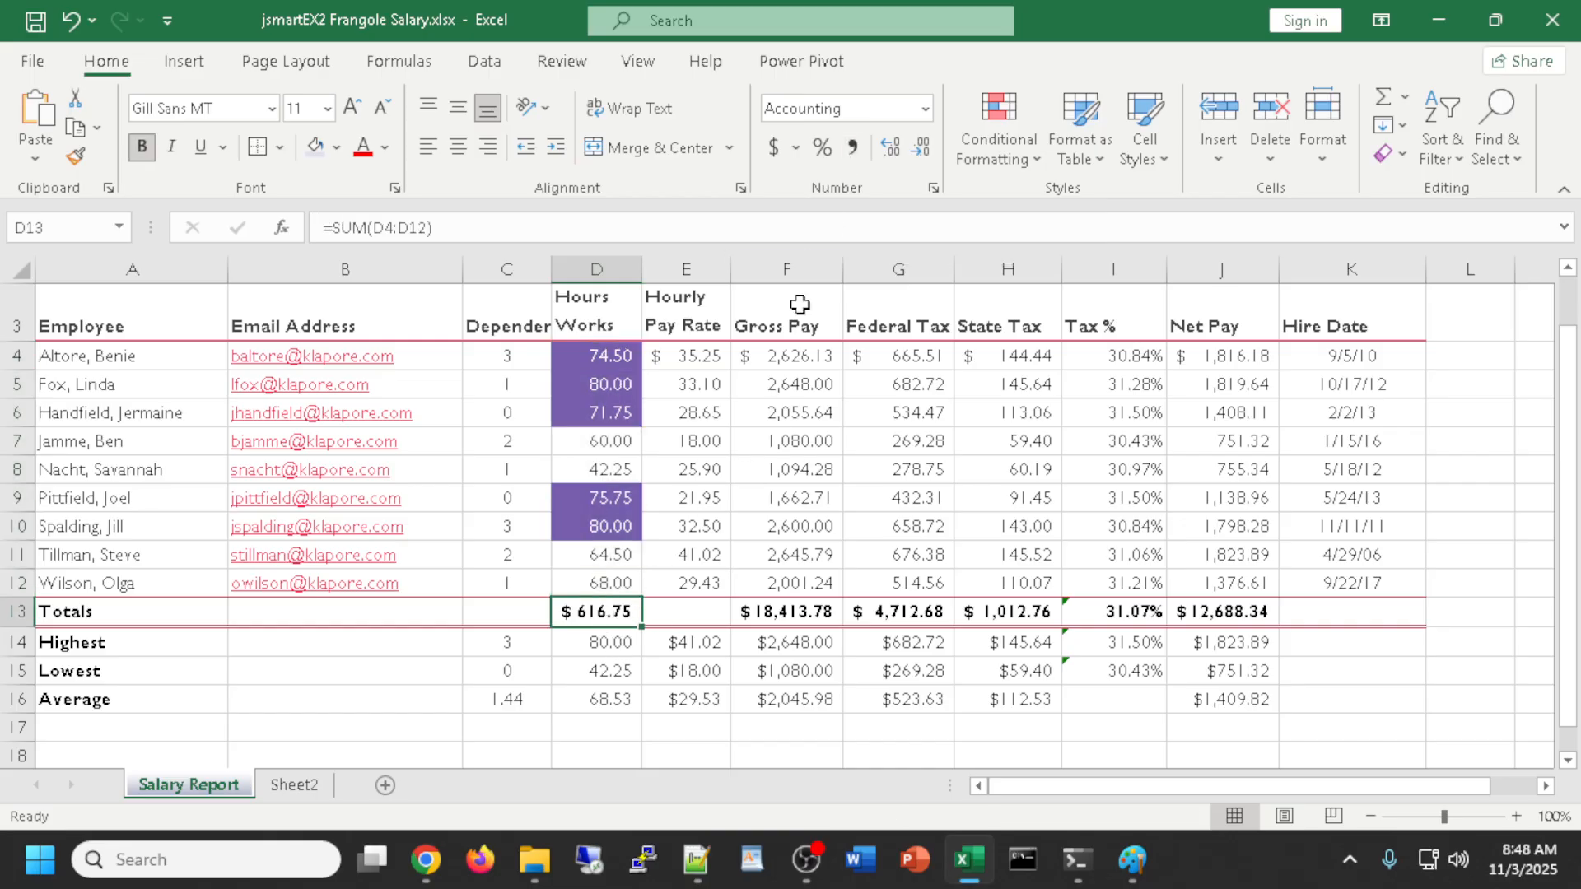
pyautogui.click(855, 157)
# Create a new conditional formatting rule for the Hours Works values in D4:D12 that formats only cells with a value greater than 120
pyautogui.click(584, 355)
pyautogui.moveTo(584, 355); pyautogui.dragTo(591, 584)
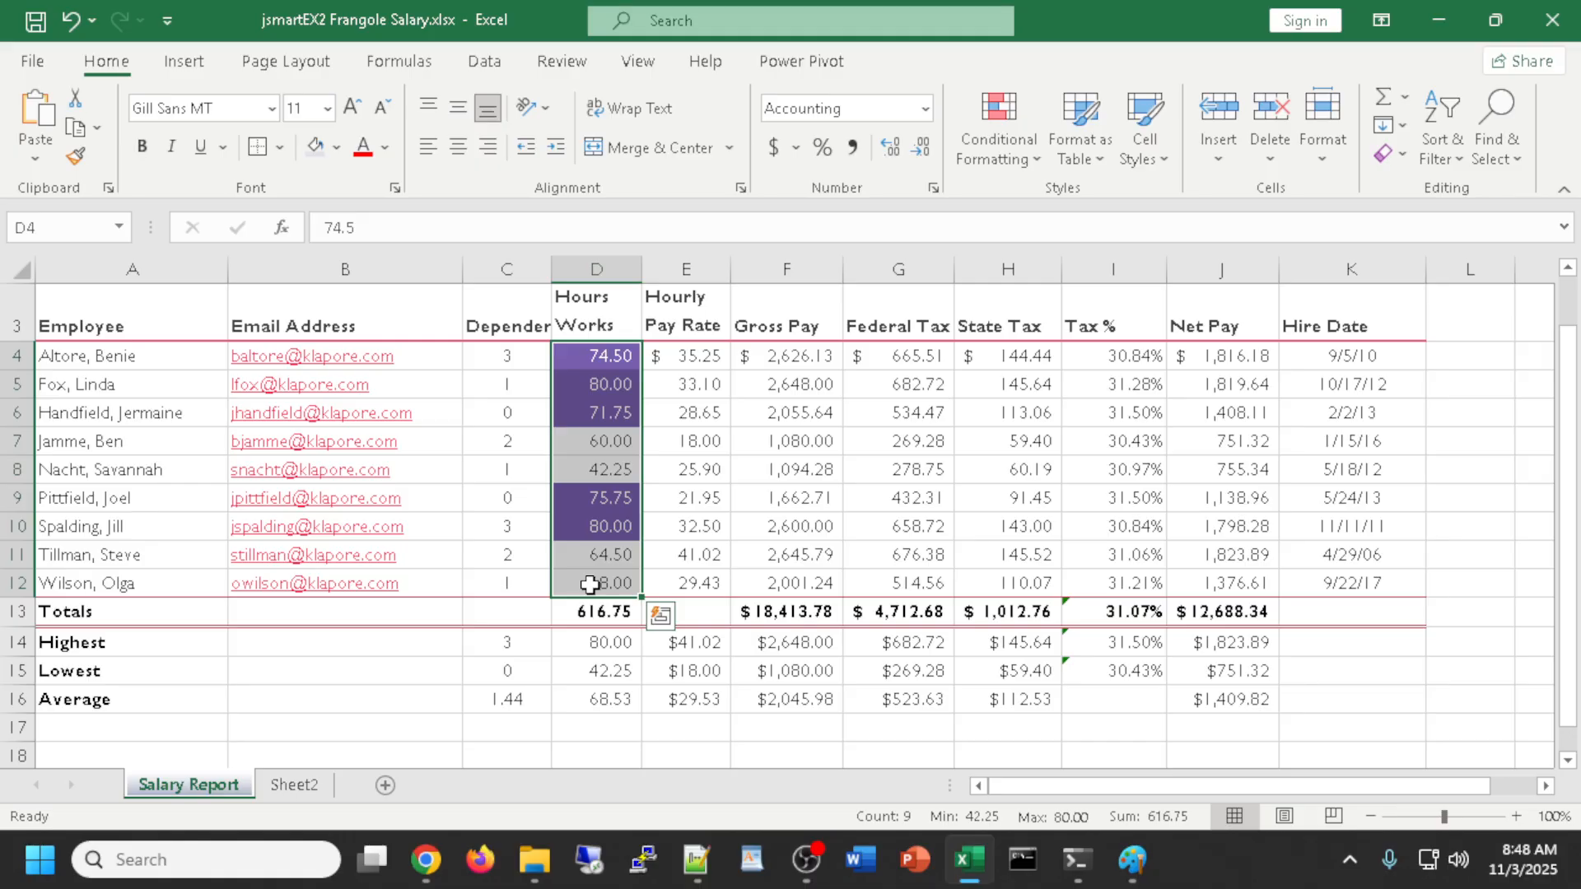
pyautogui.click(1003, 136)
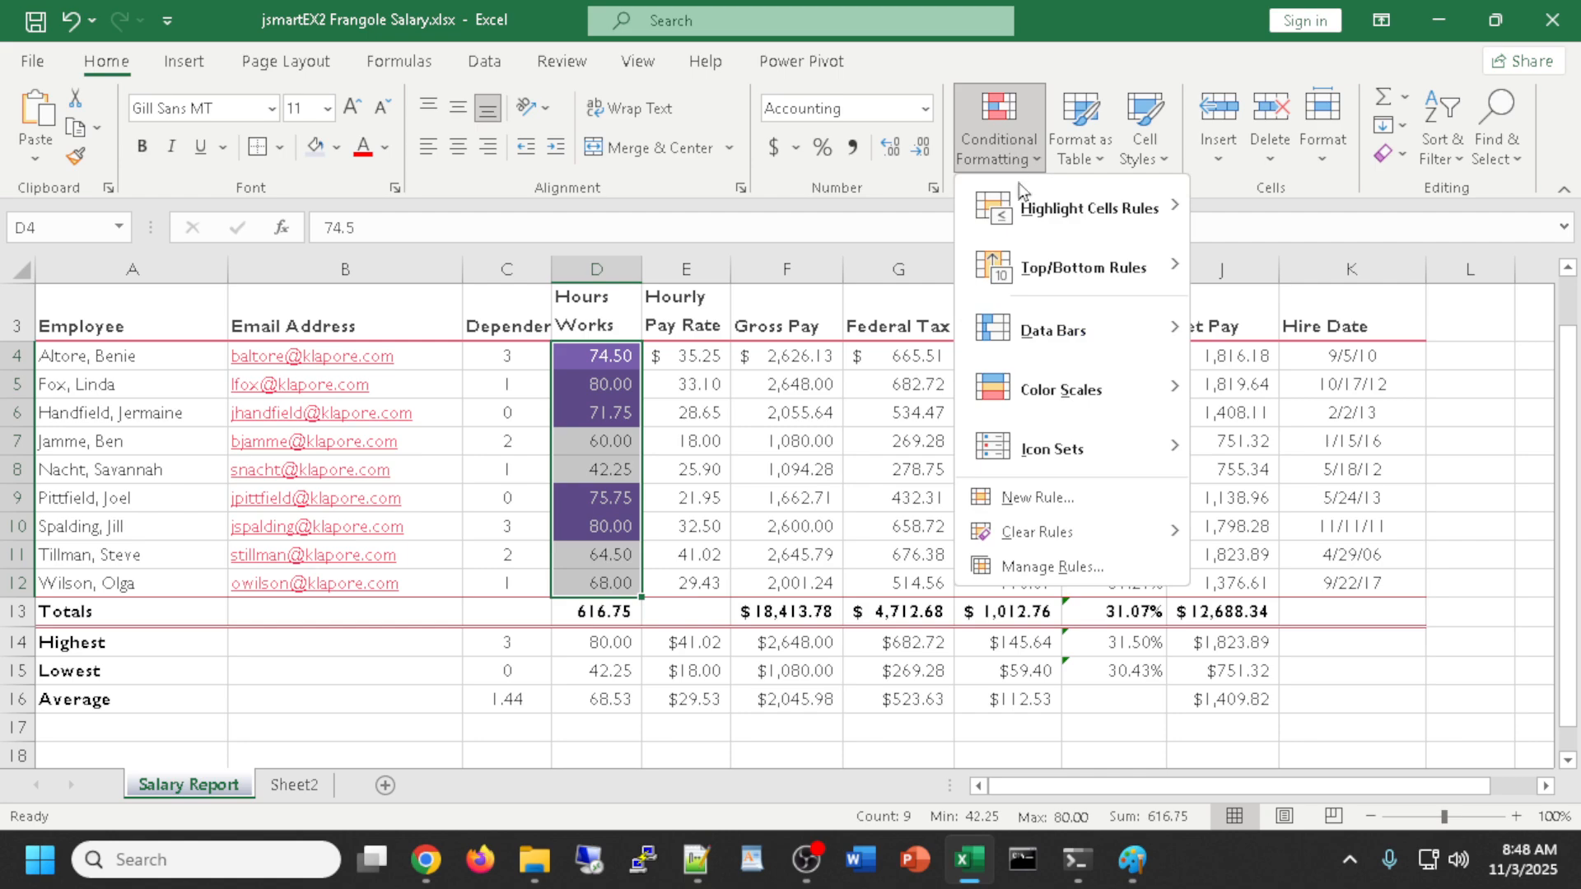
pyautogui.click(1015, 497)
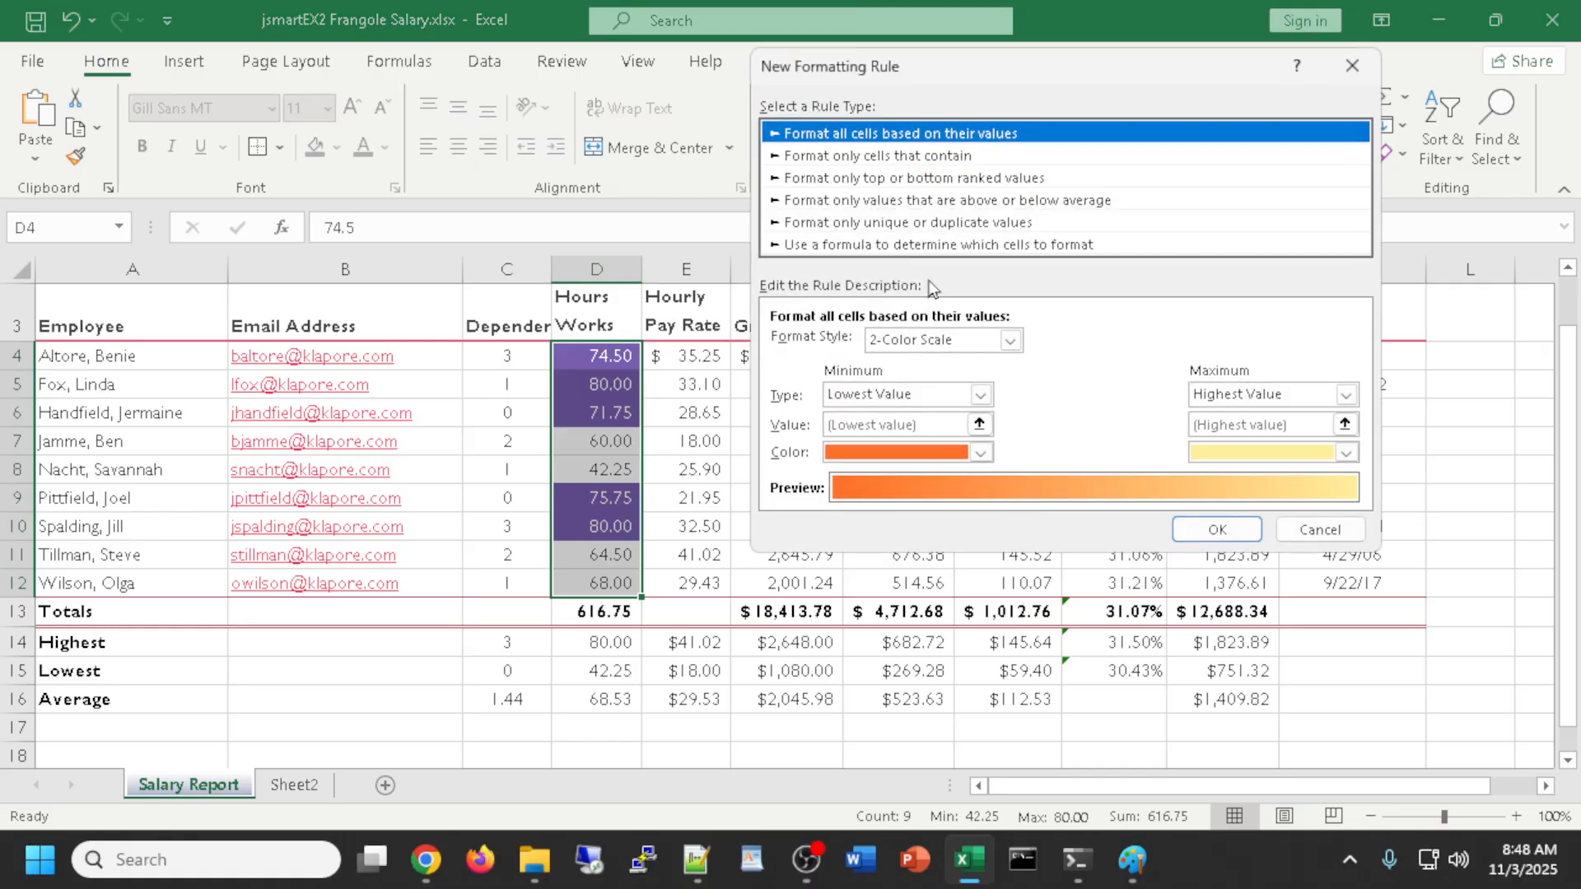
pyautogui.click(881, 156)
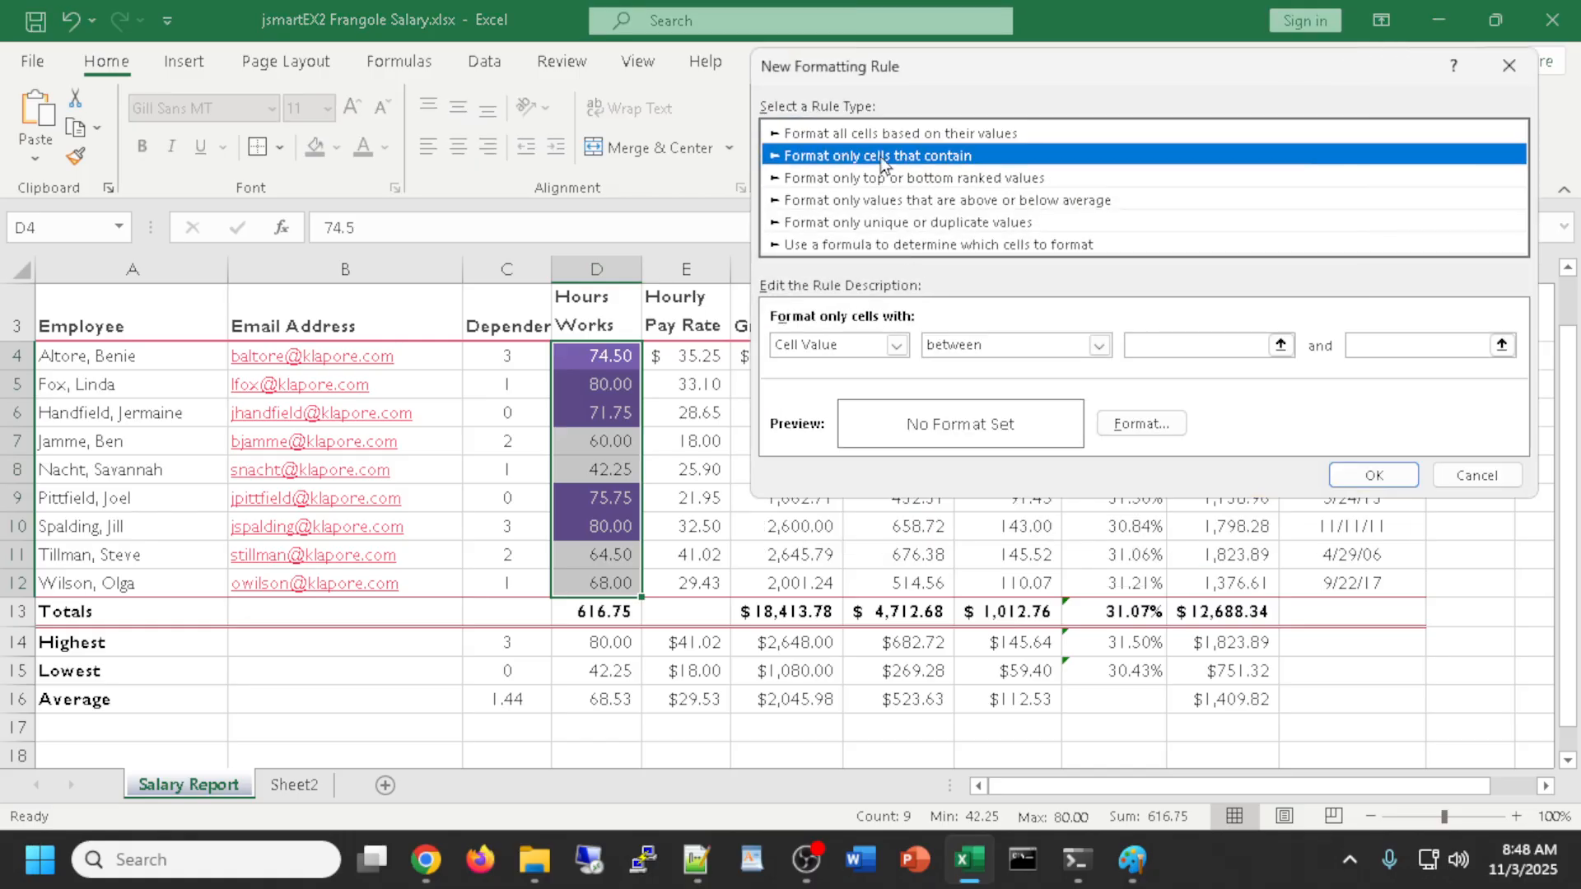
pyautogui.click(1101, 345)
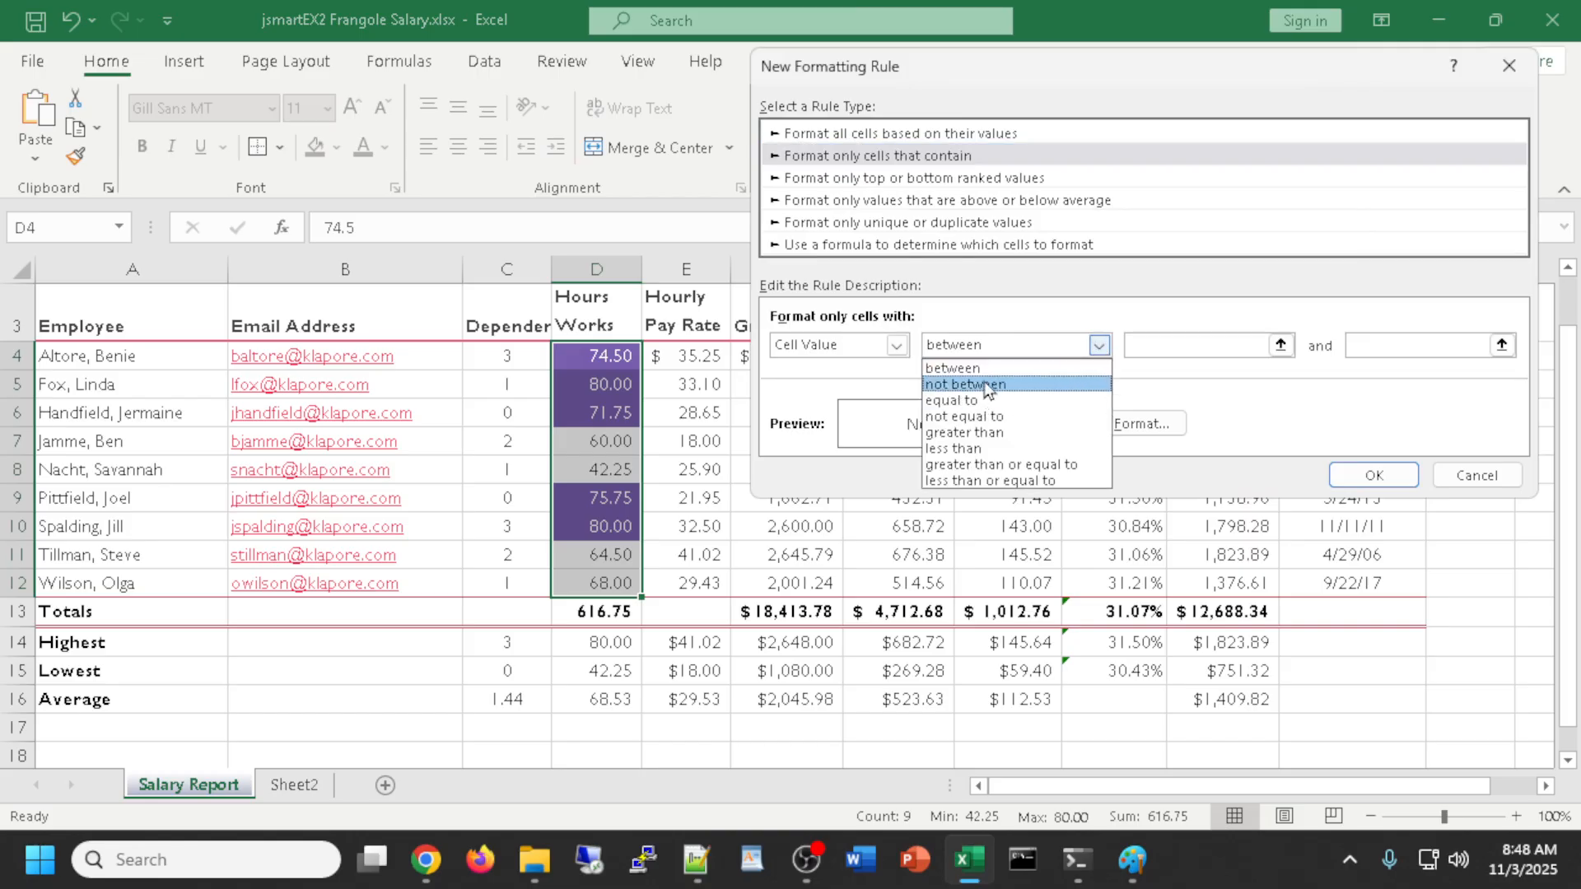
pyautogui.click(984, 433)
pyautogui.click(1163, 343)
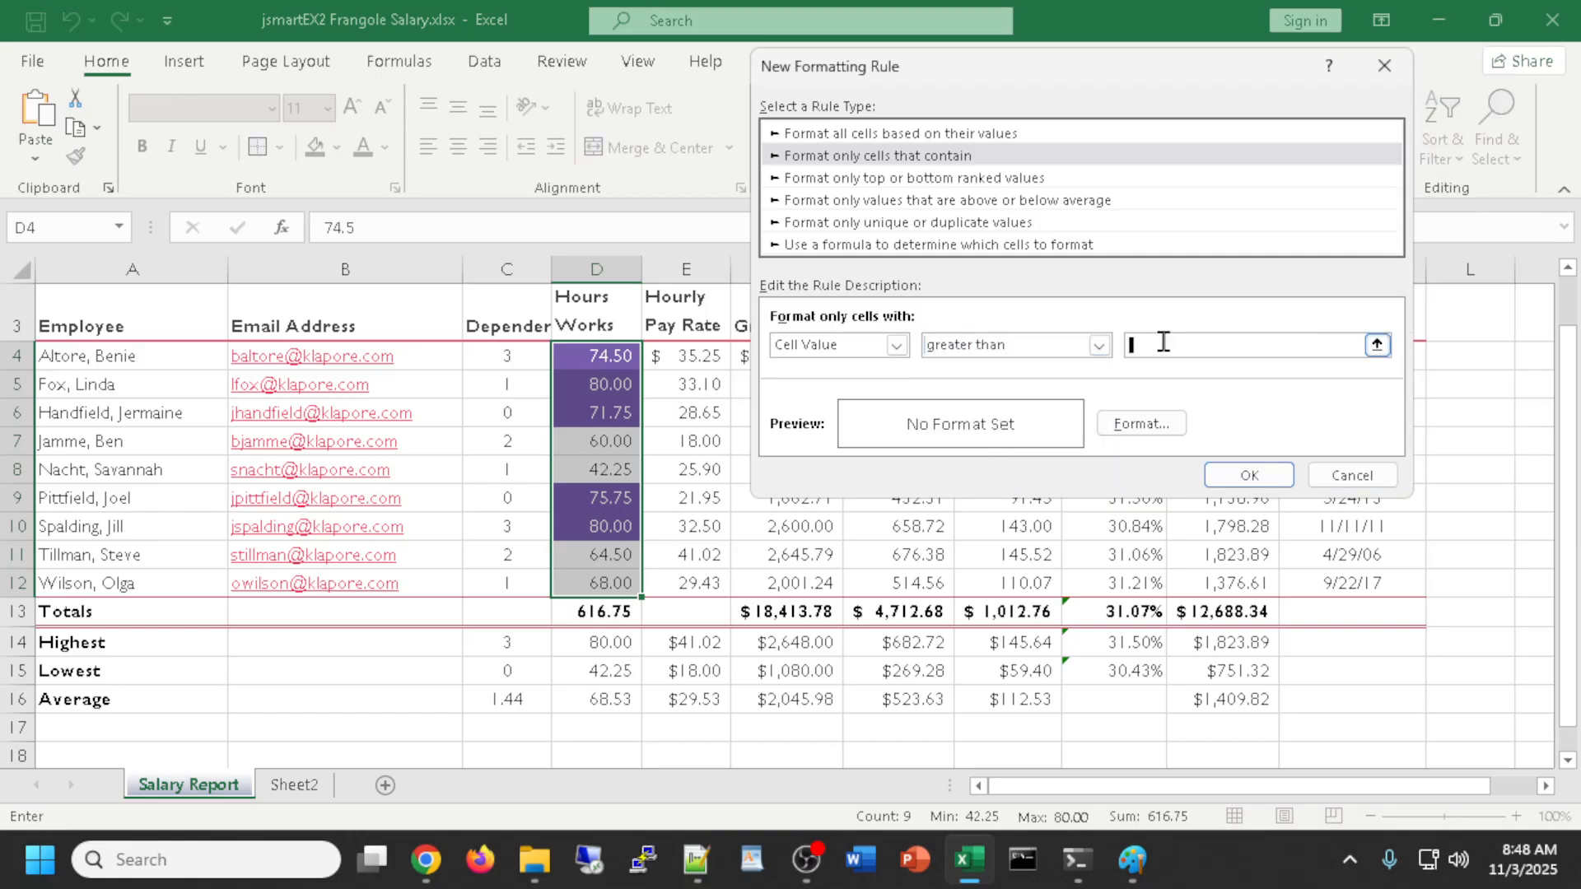
pyautogui.write('120')
# Give the greater-than-120 rule a solid yellow fill and apply it to the selected hours
pyautogui.click(1150, 423)
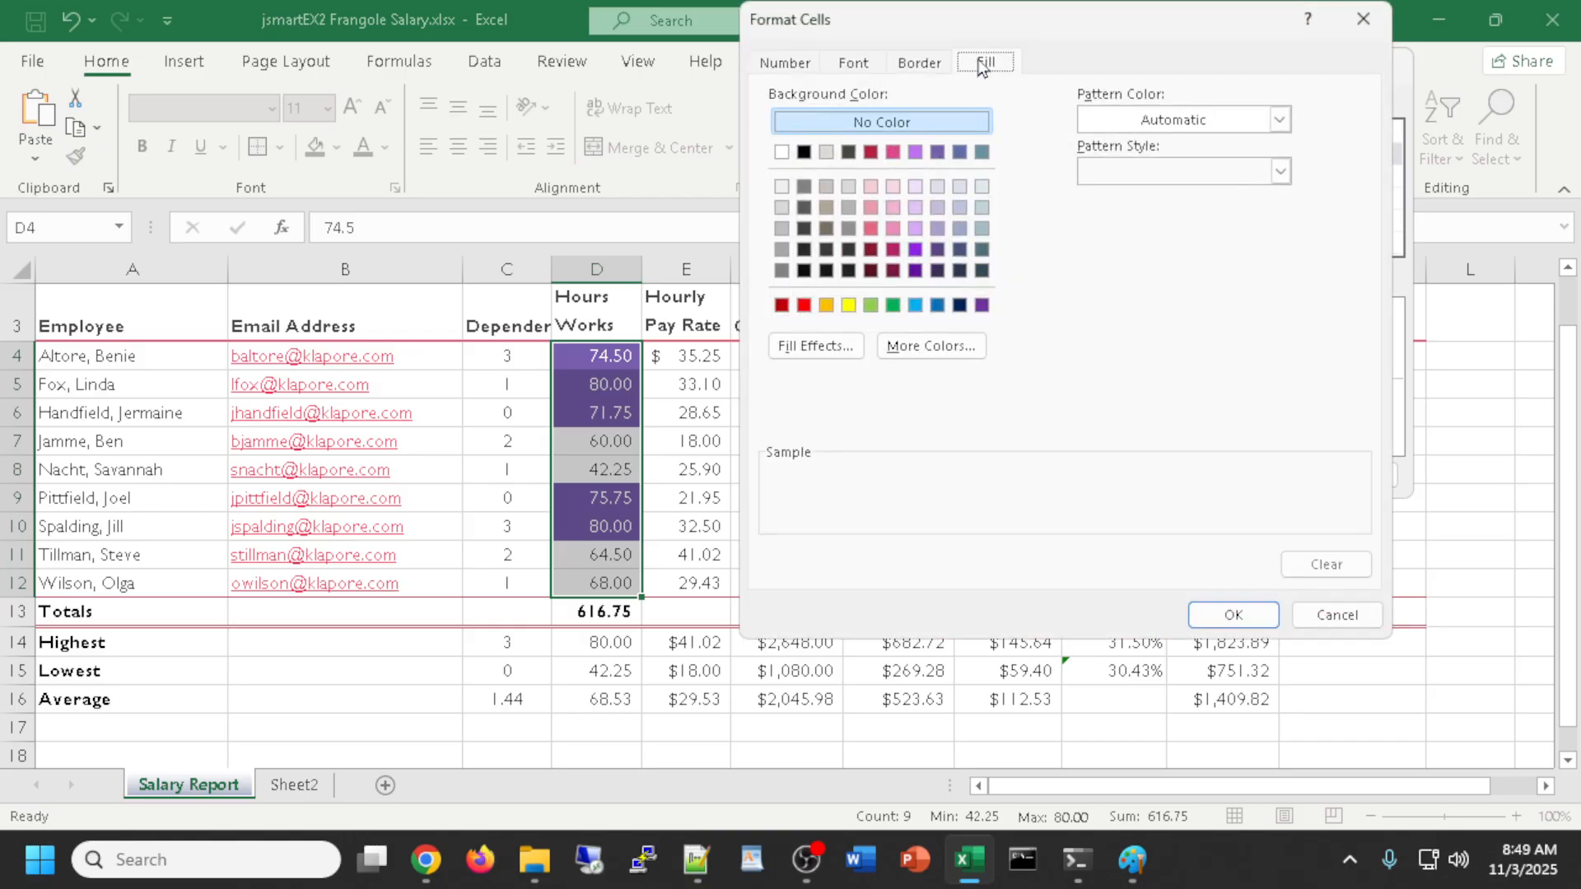
pyautogui.click(803, 306)
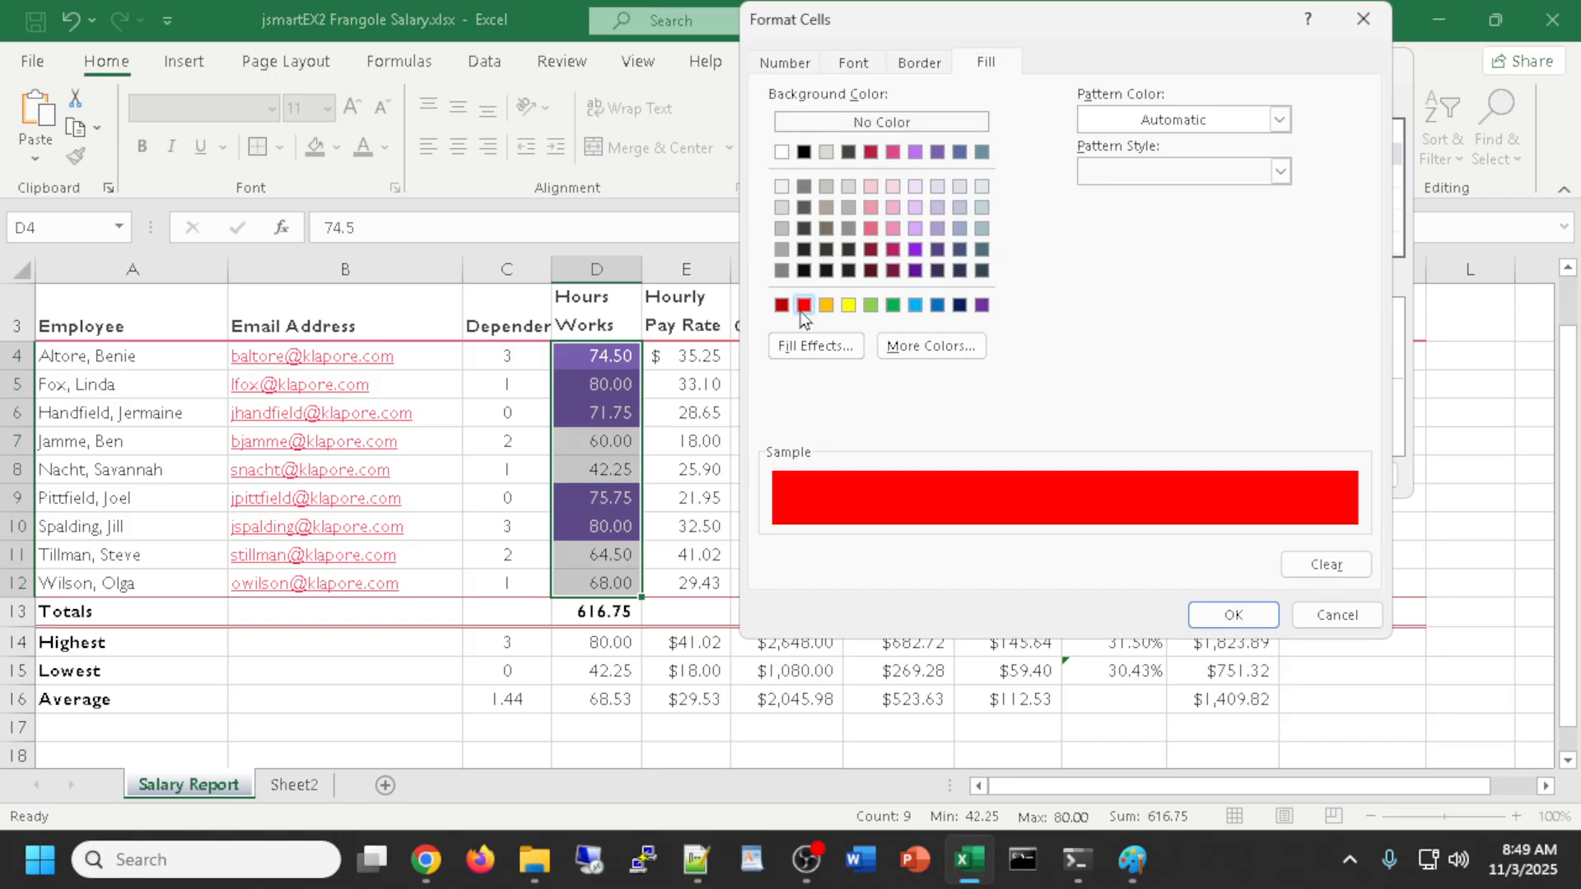
pyautogui.click(849, 306)
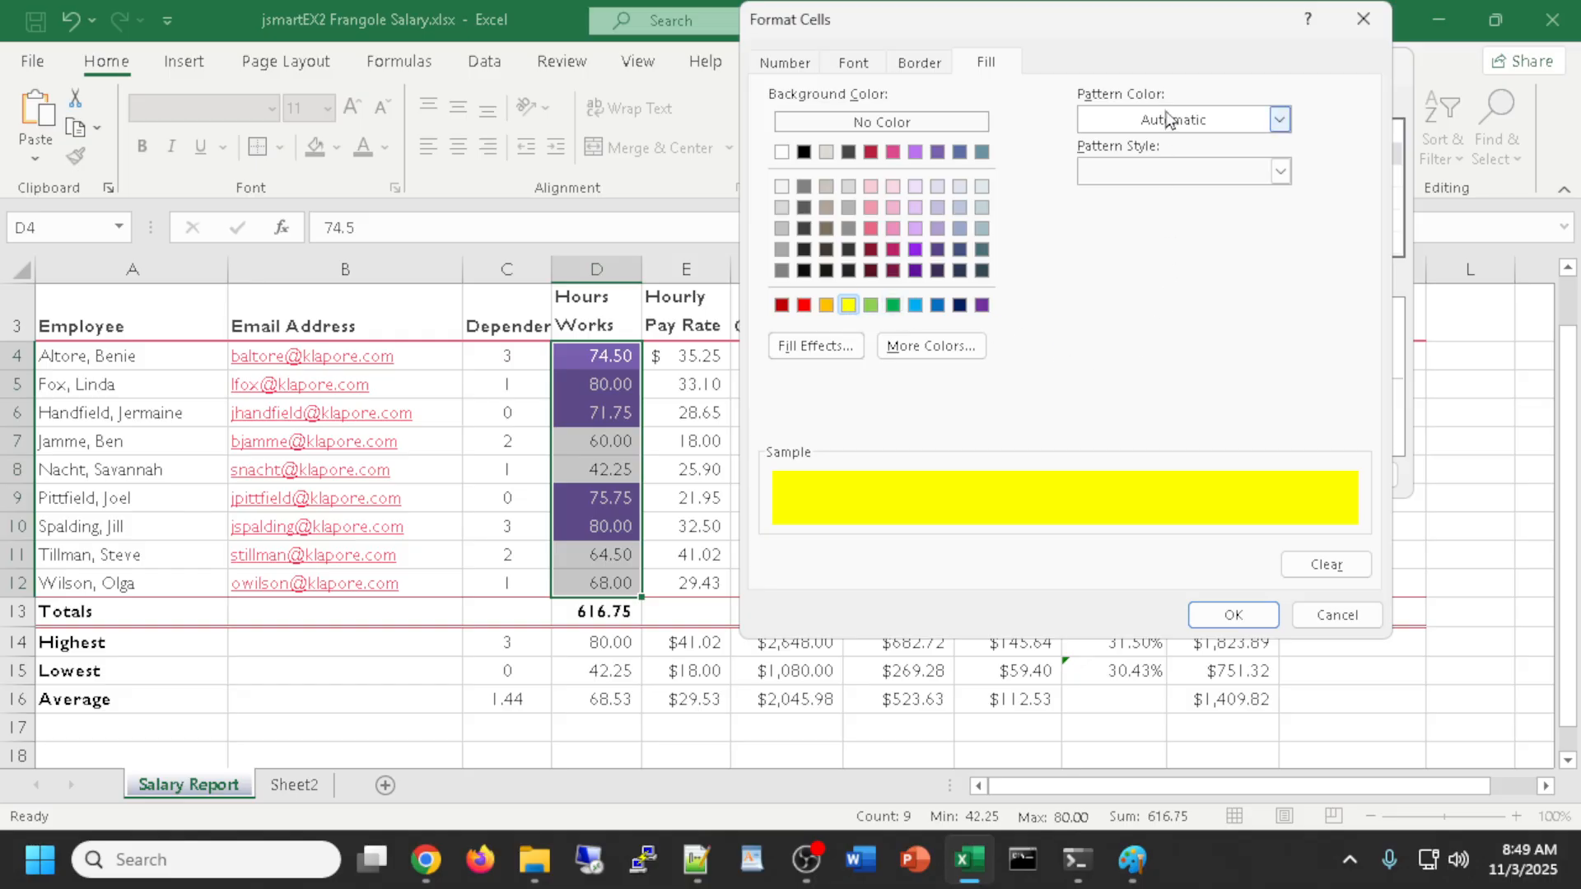
pyautogui.click(1229, 616)
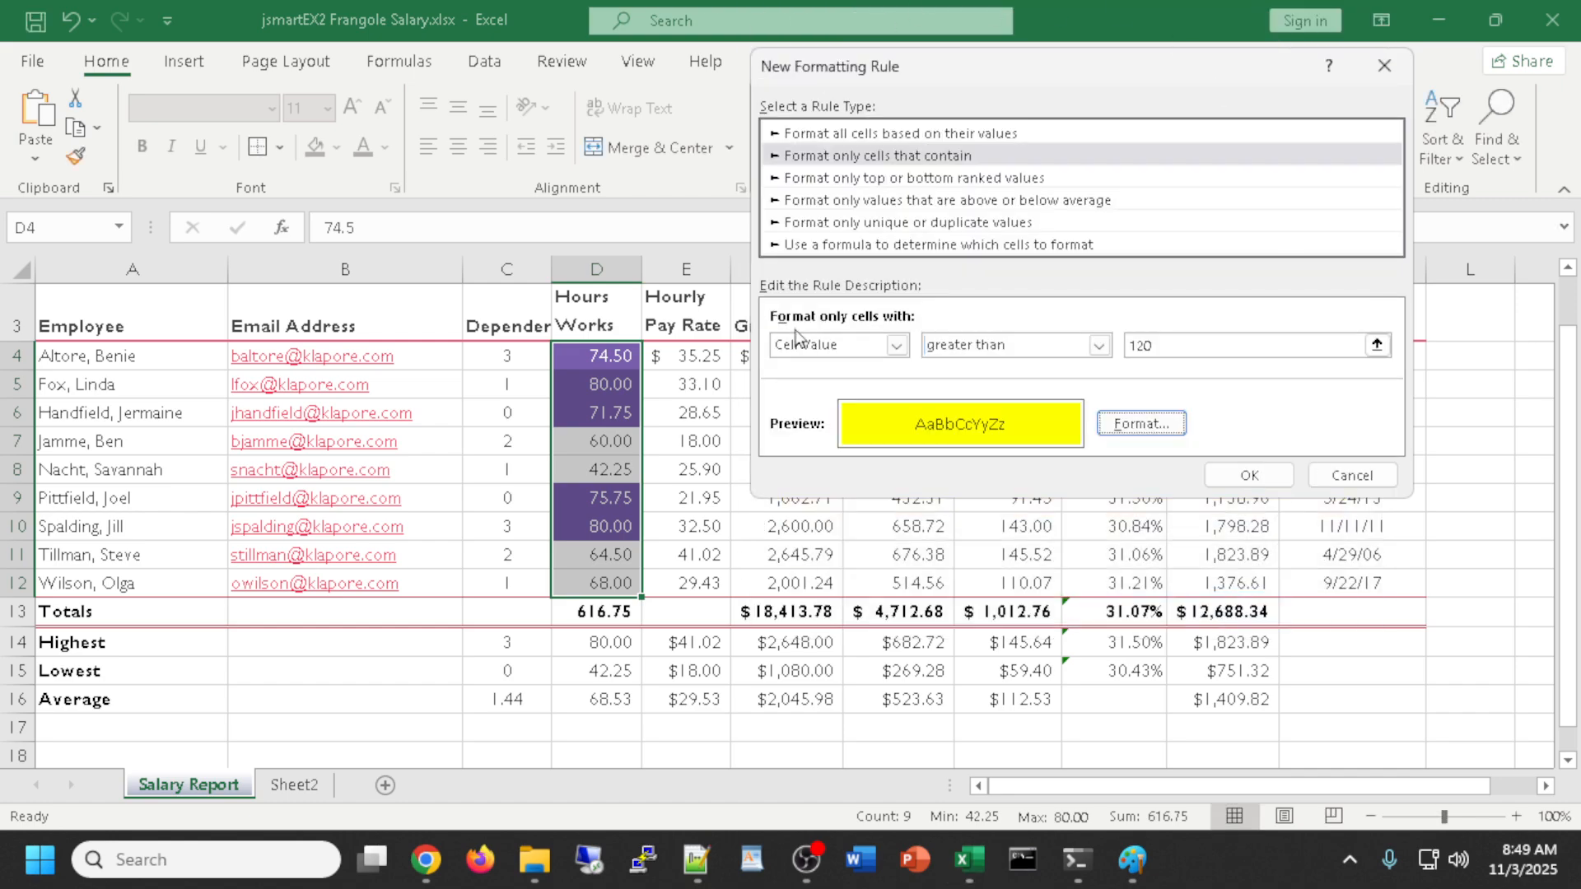
pyautogui.click(1232, 478)
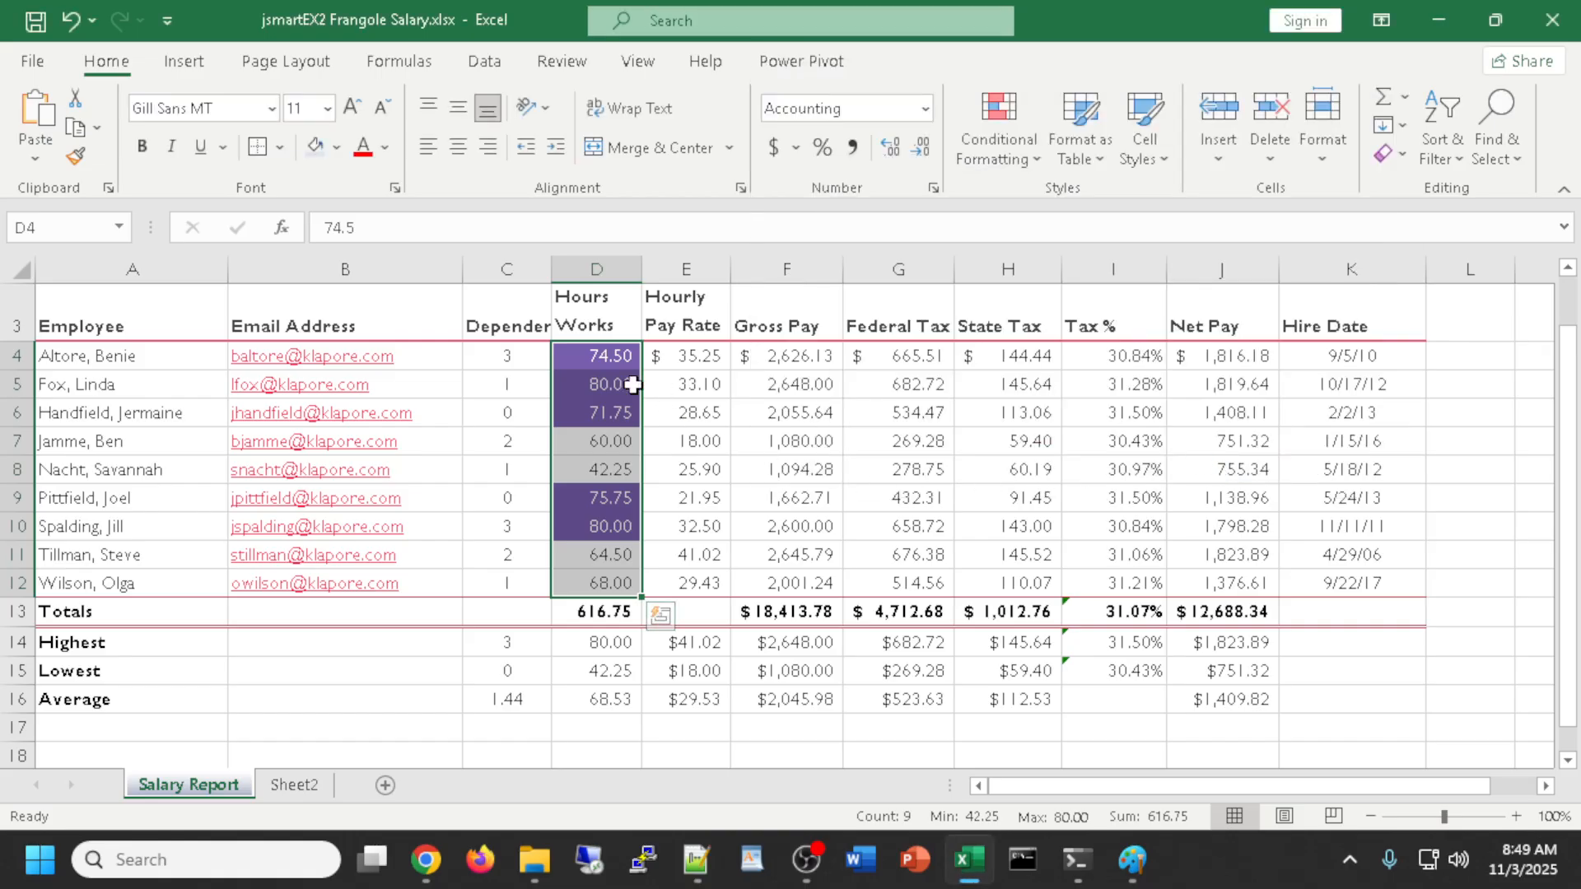
# Enter 600 as the Hours Works value in D7 to test the greater-than-120 rule
pyautogui.click(604, 365)
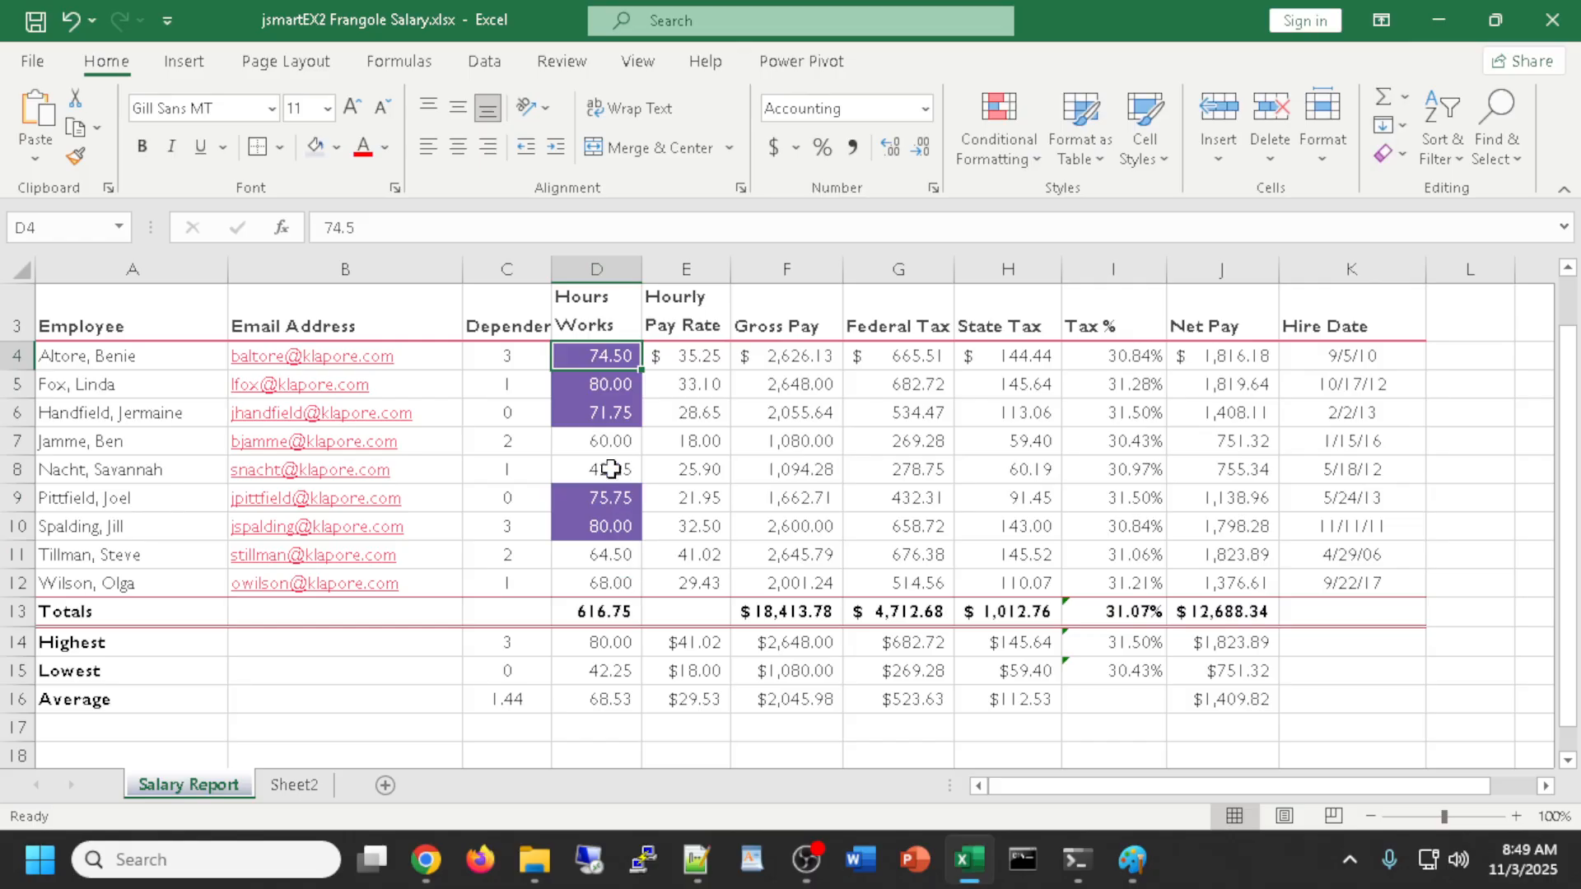
pyautogui.click(611, 443)
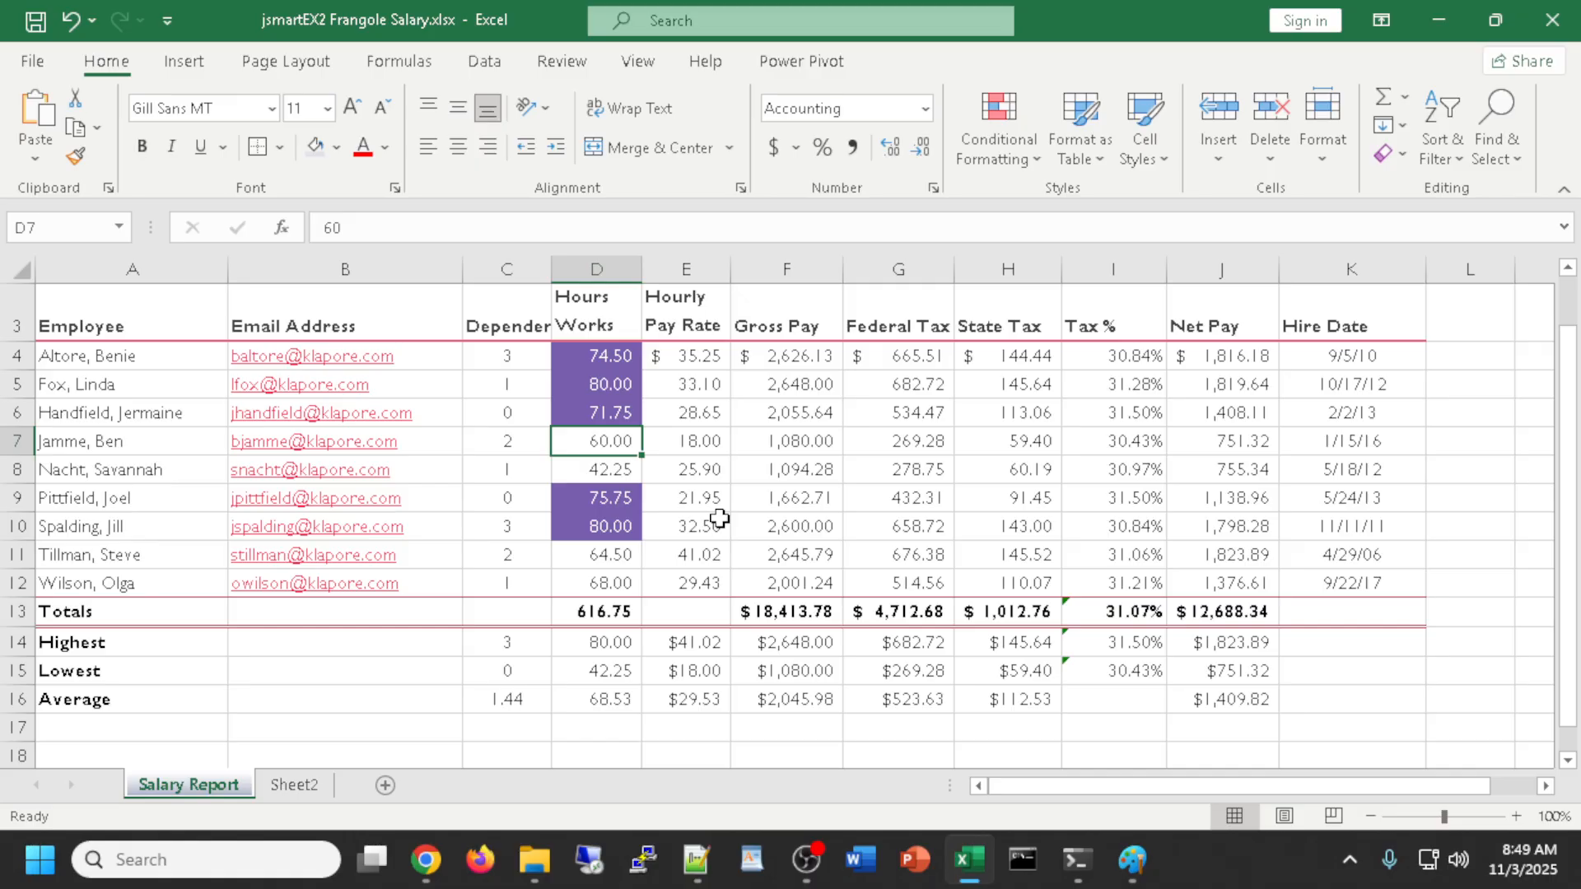
pyautogui.write('60')
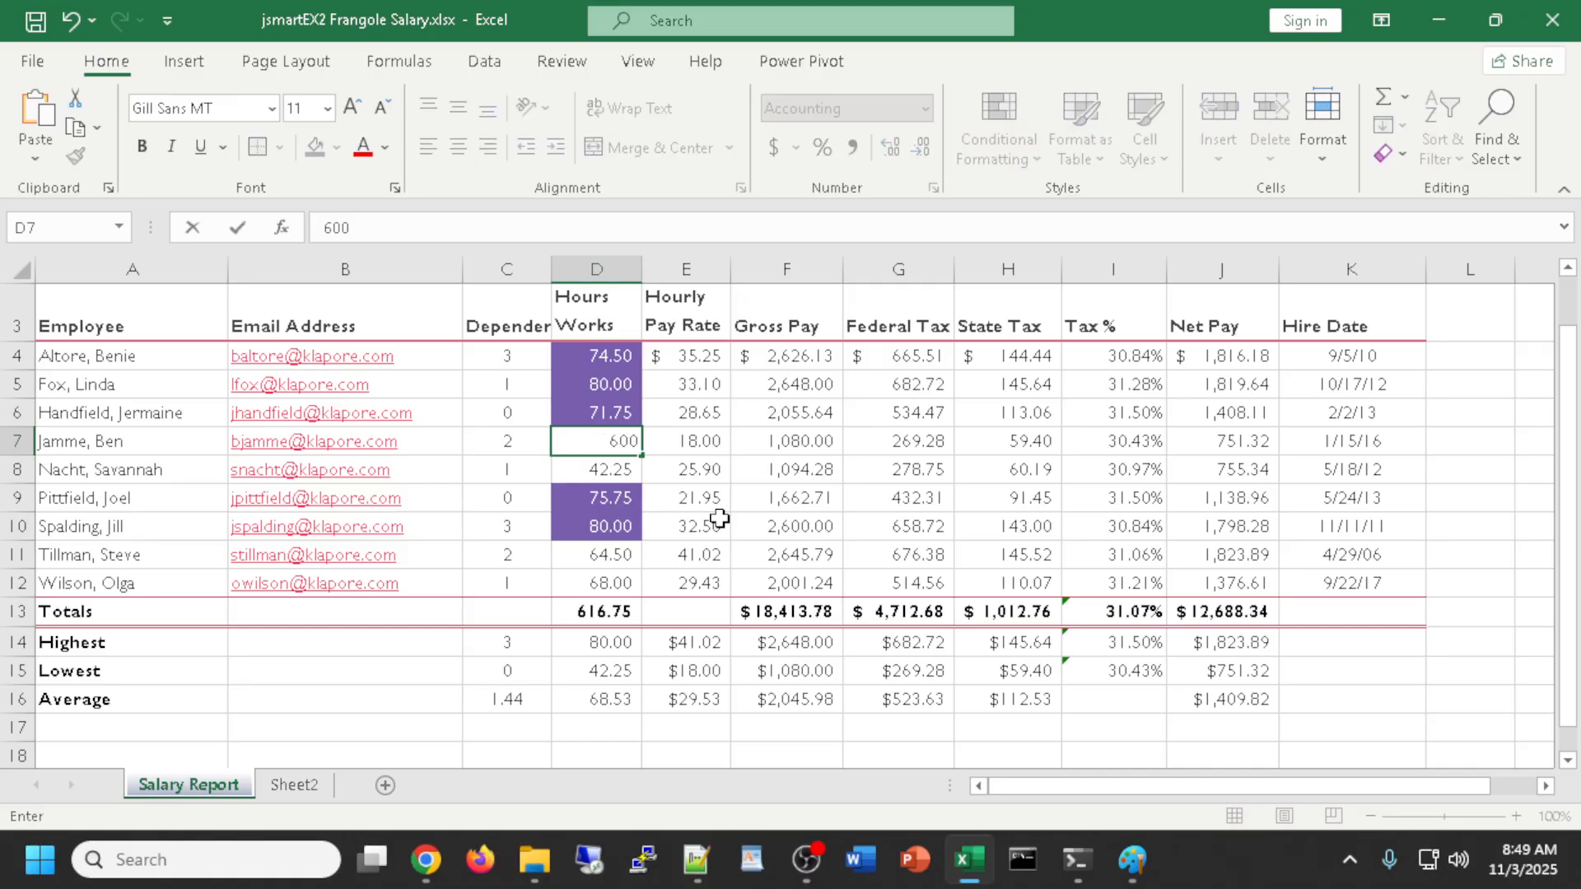
pyautogui.press('Return')
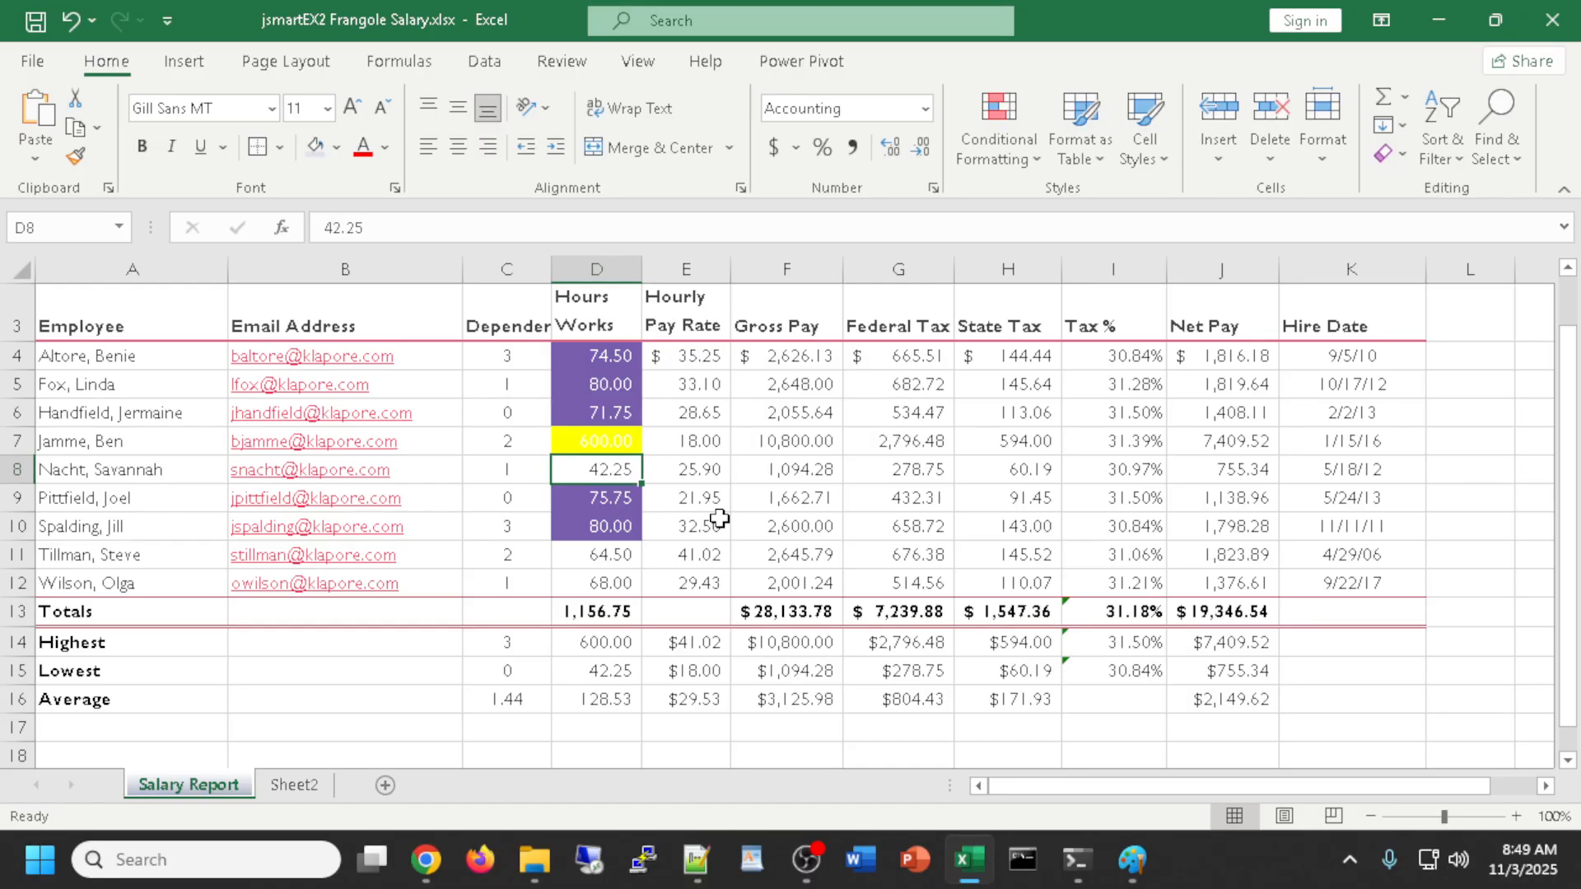
# Restore the Hours Works value in D7 to 60
pyautogui.click(613, 442)
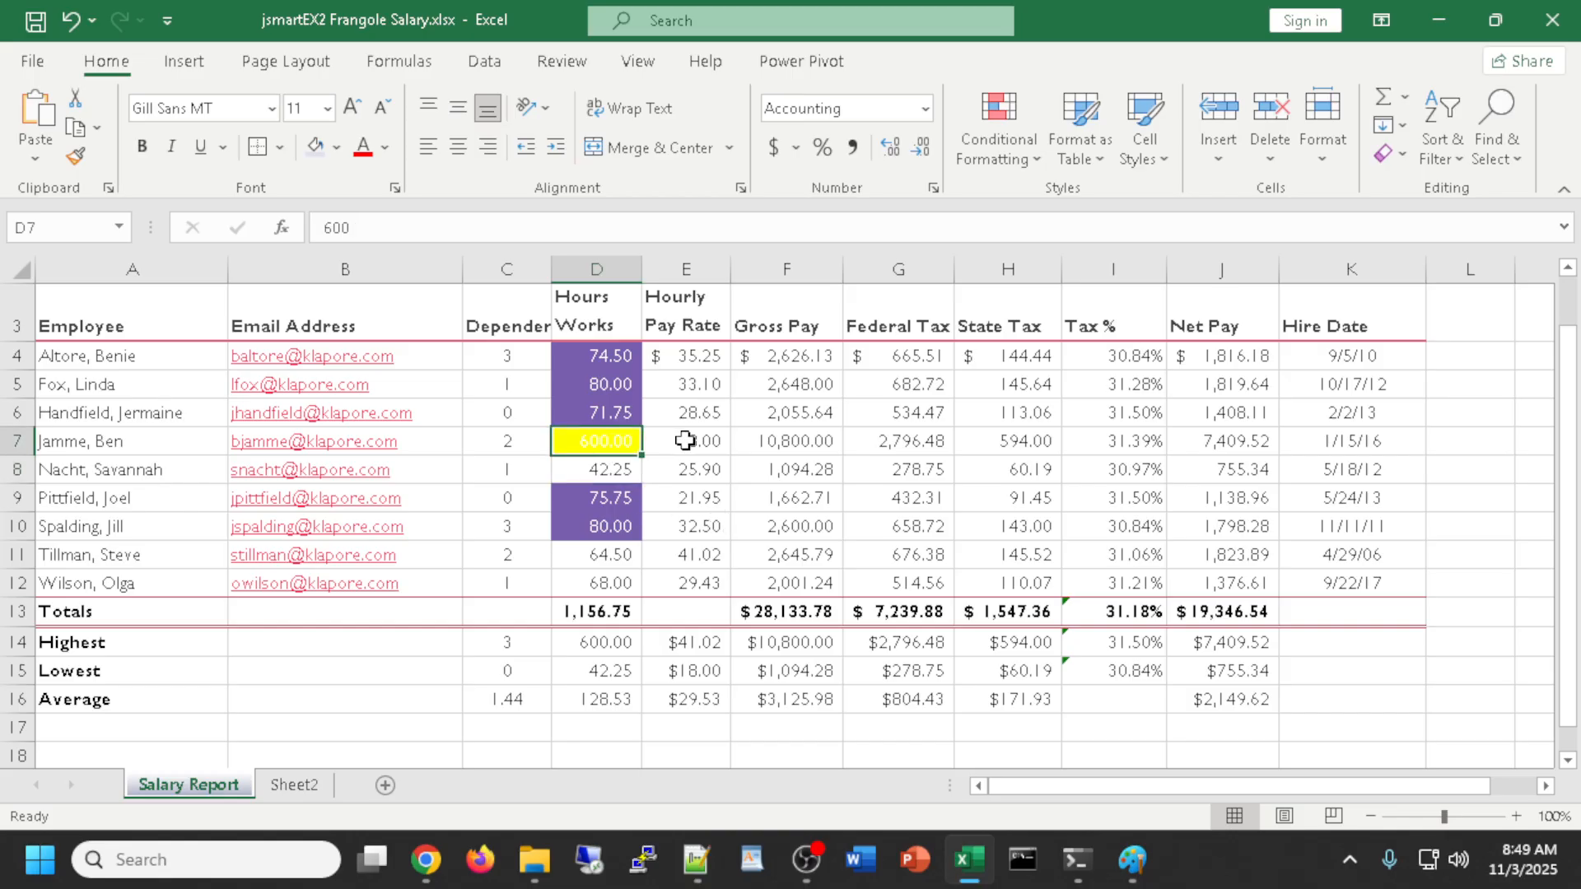
pyautogui.write('60')
pyautogui.hotkey('ctrl', 'Return')
pyautogui.click(618, 489)
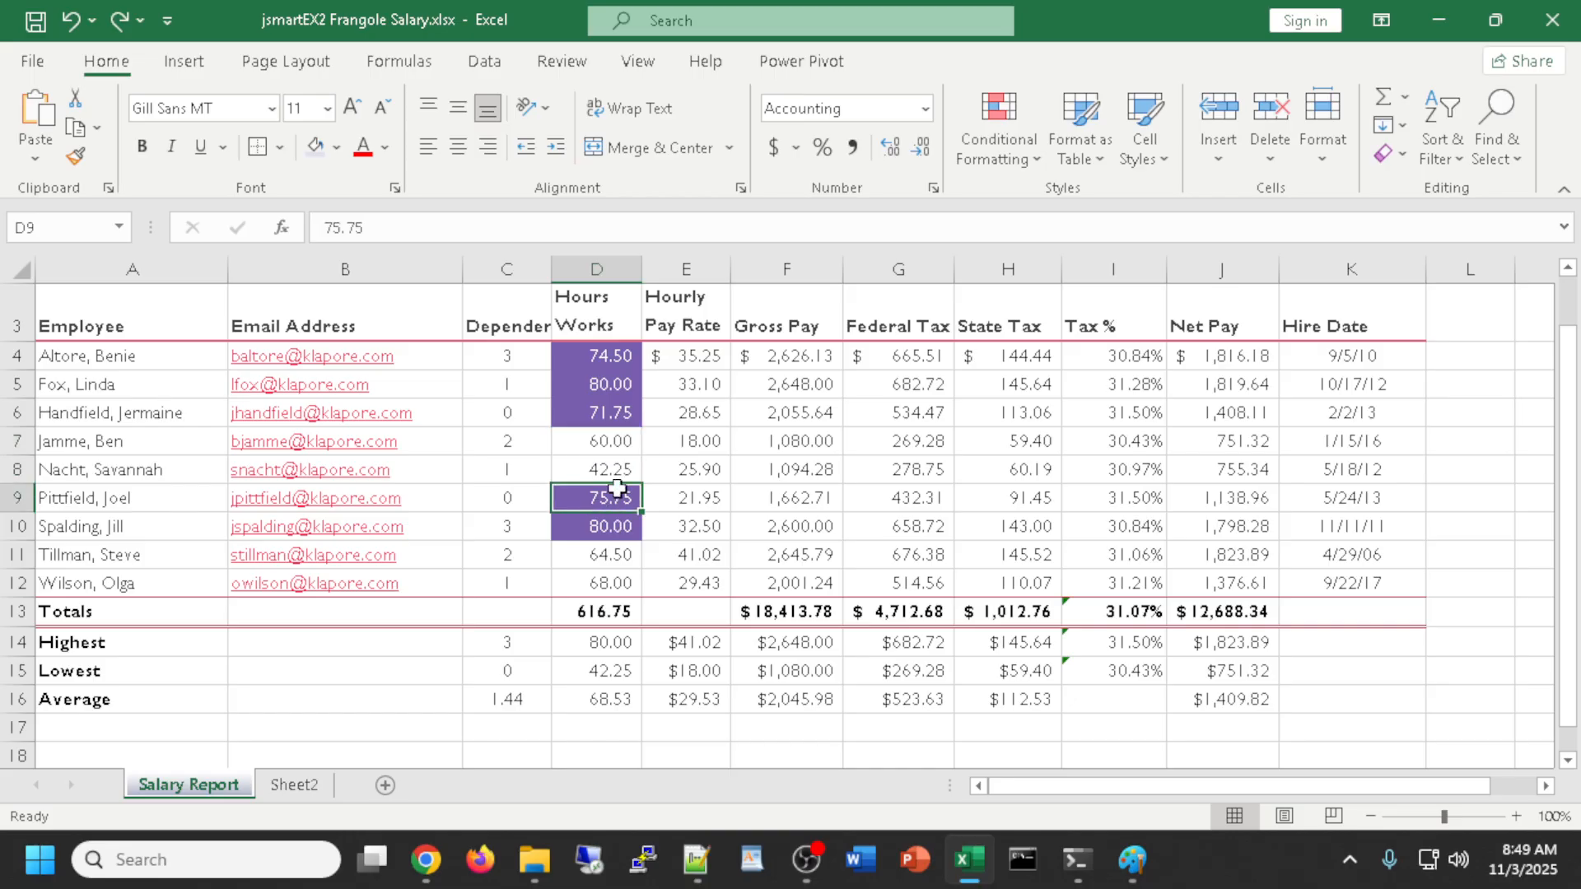
# Review the conditional formatting rules that apply to the Hours Works cell D9 in the rules manager, including their order and ranges
pyautogui.click(1000, 143)
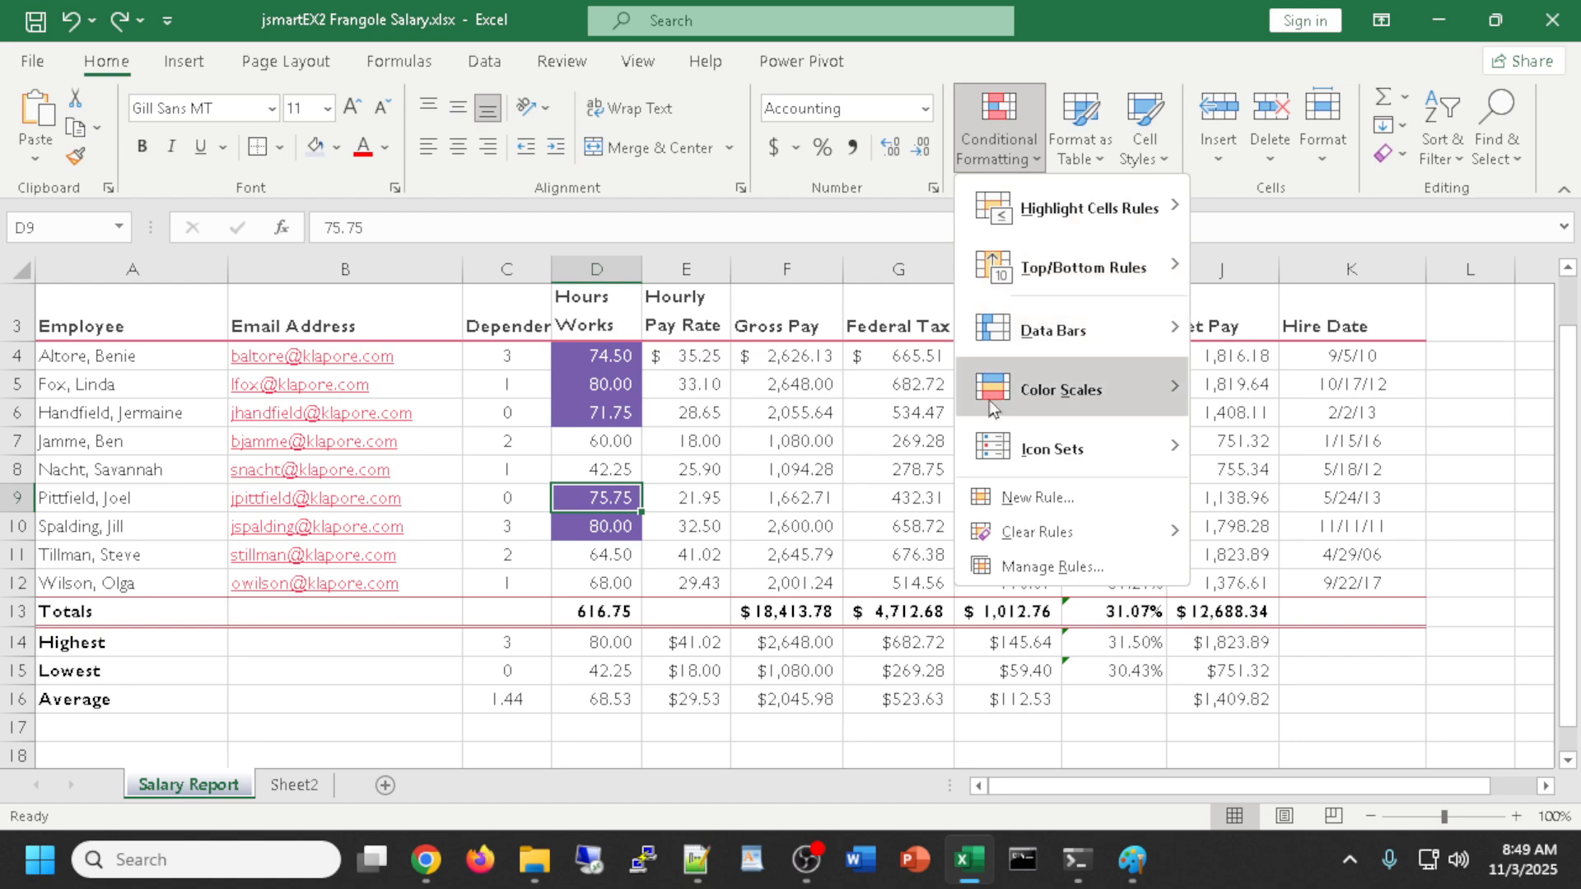
pyautogui.click(1015, 570)
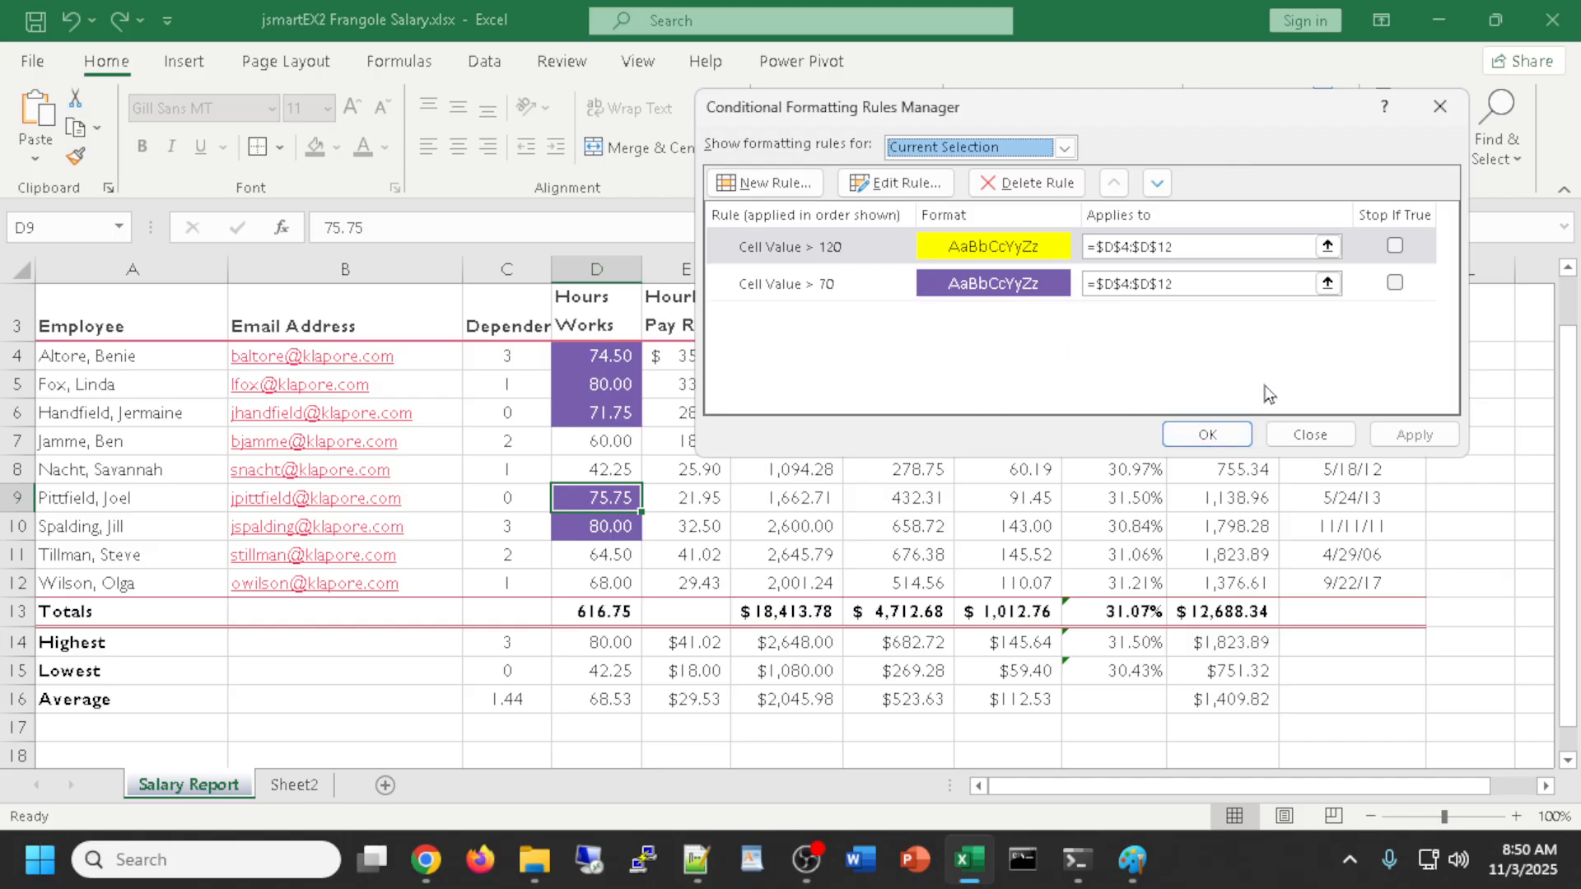
pyautogui.click(932, 246)
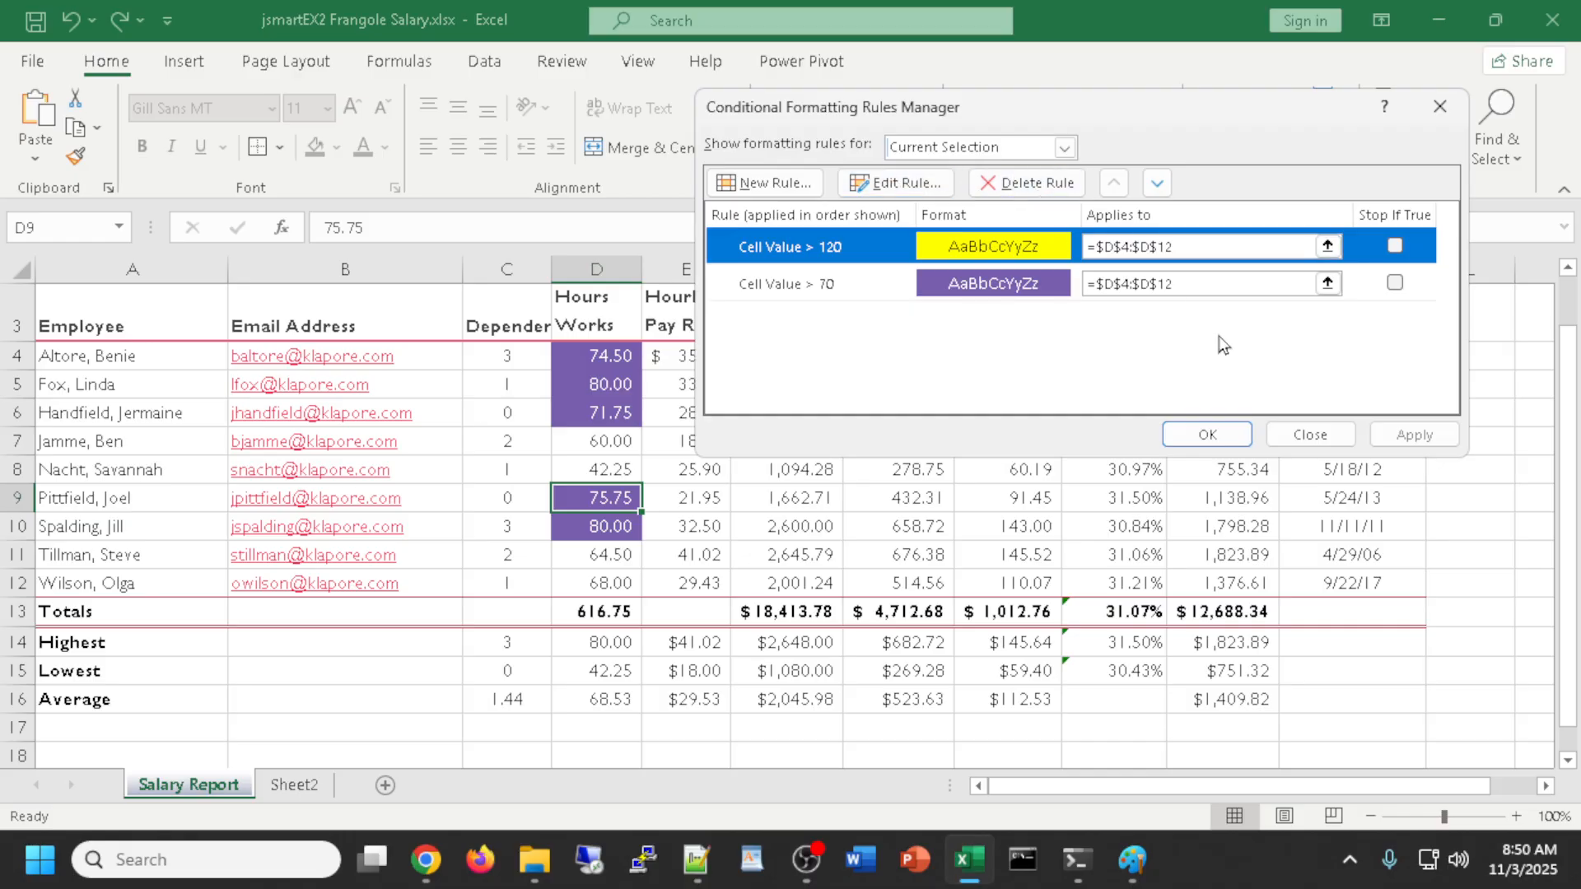
pyautogui.click(1217, 434)
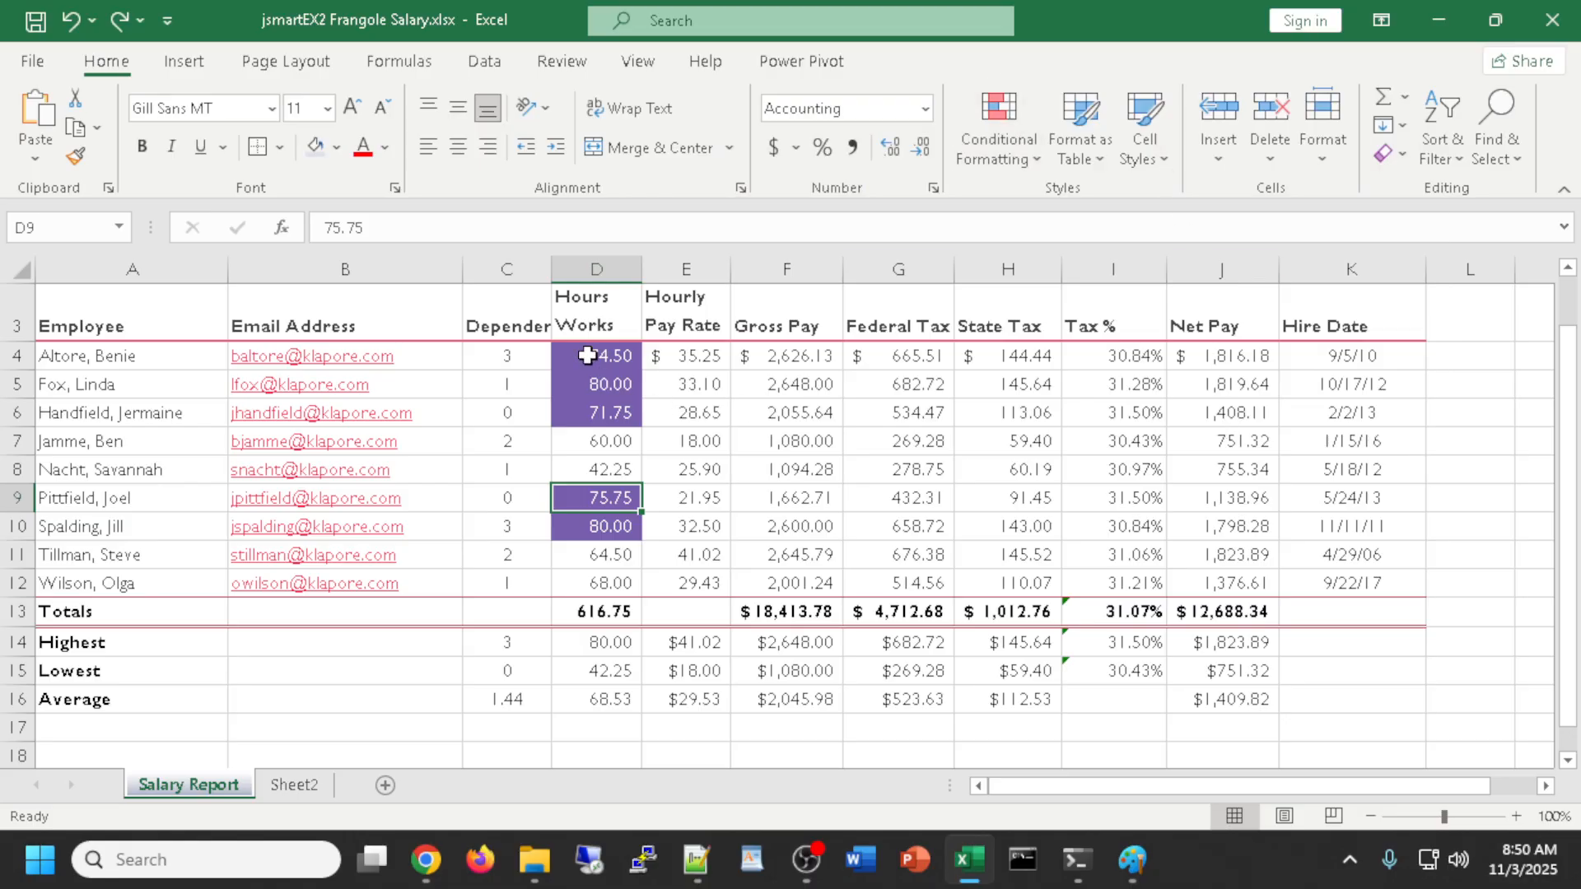
pyautogui.moveTo(581, 356); pyautogui.dragTo(581, 586)
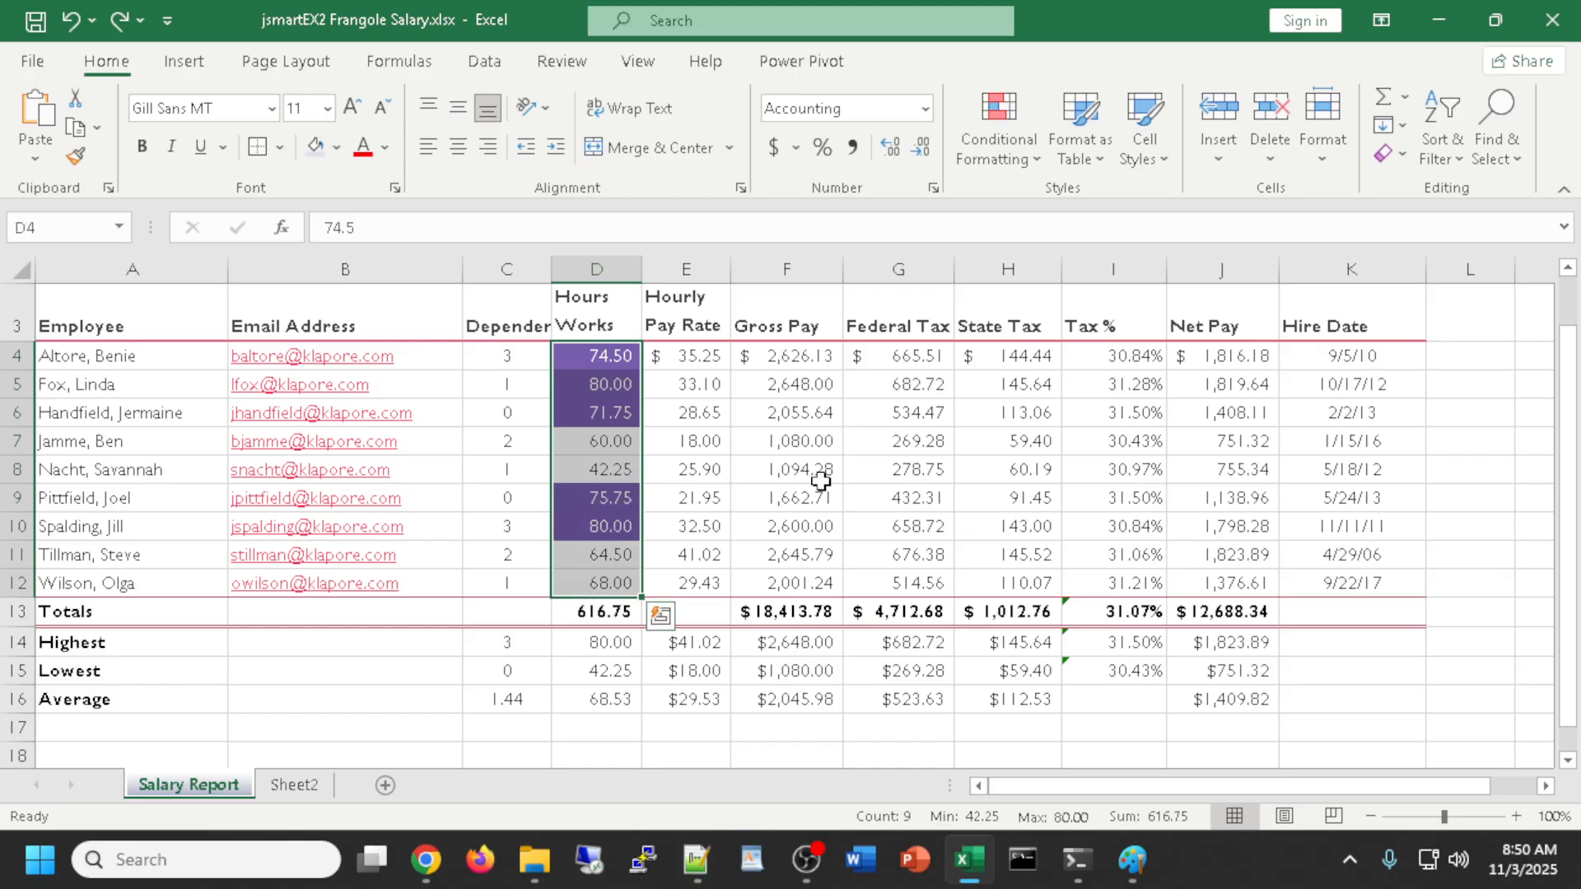
pyautogui.click(1007, 132)
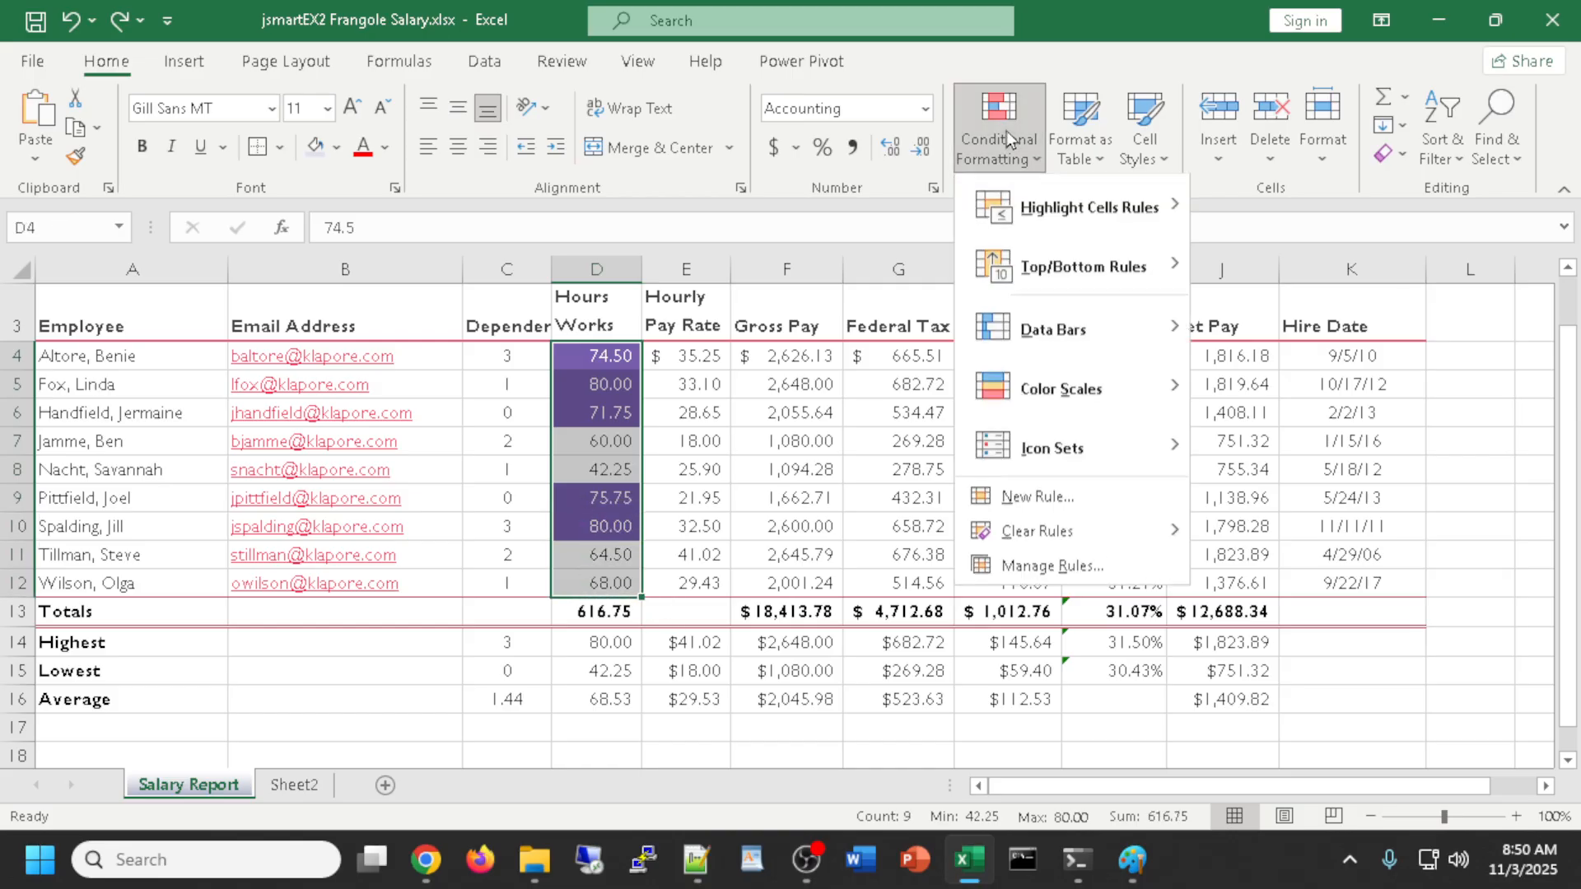
pyautogui.click(1016, 497)
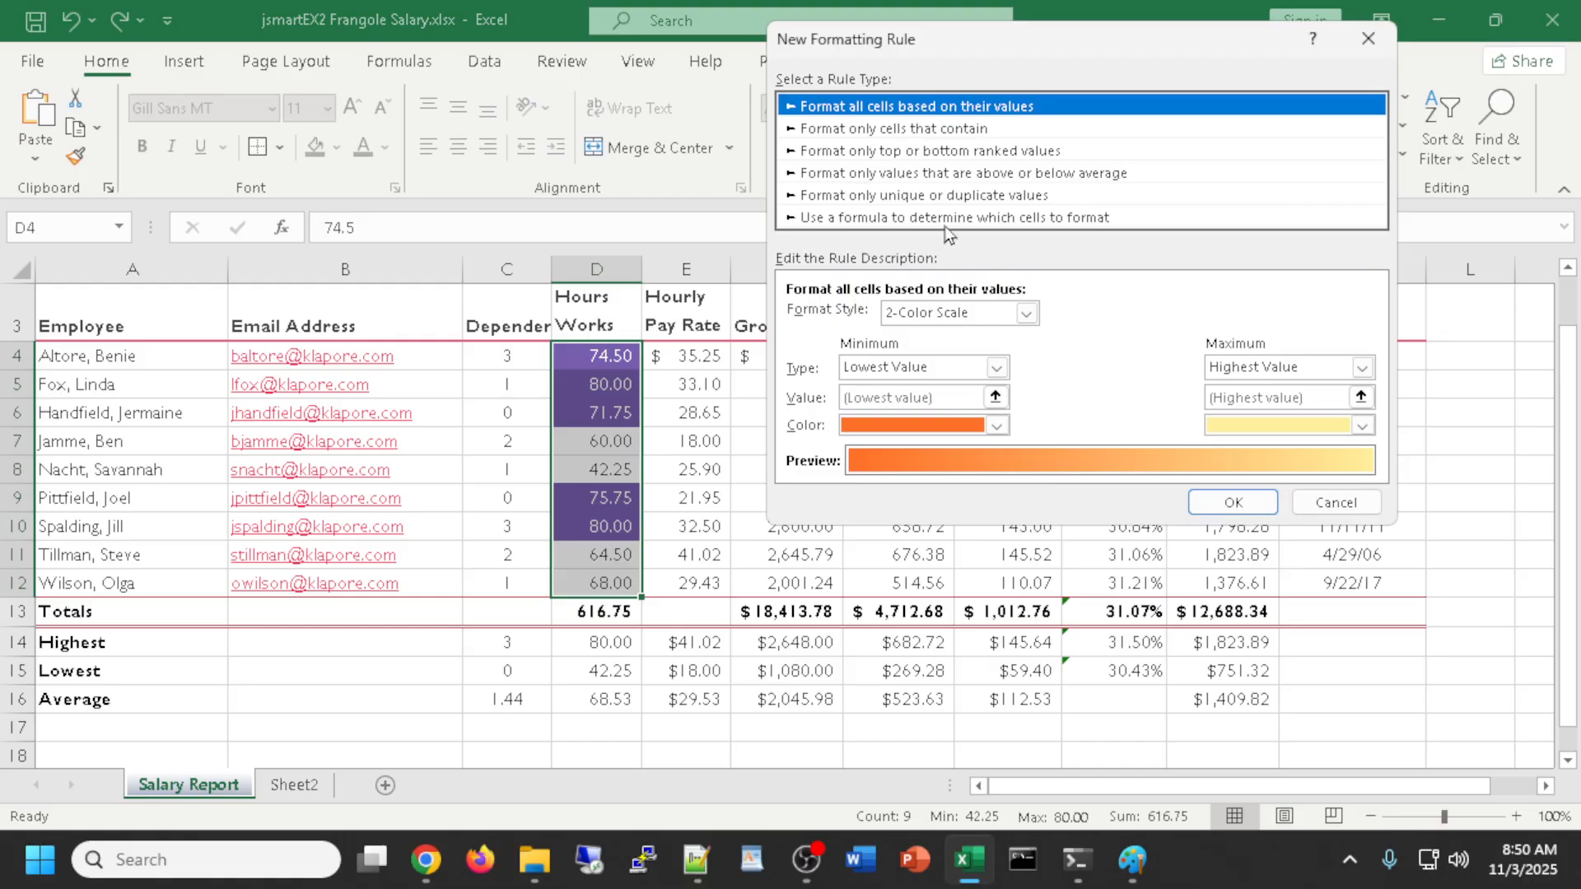
pyautogui.click(912, 132)
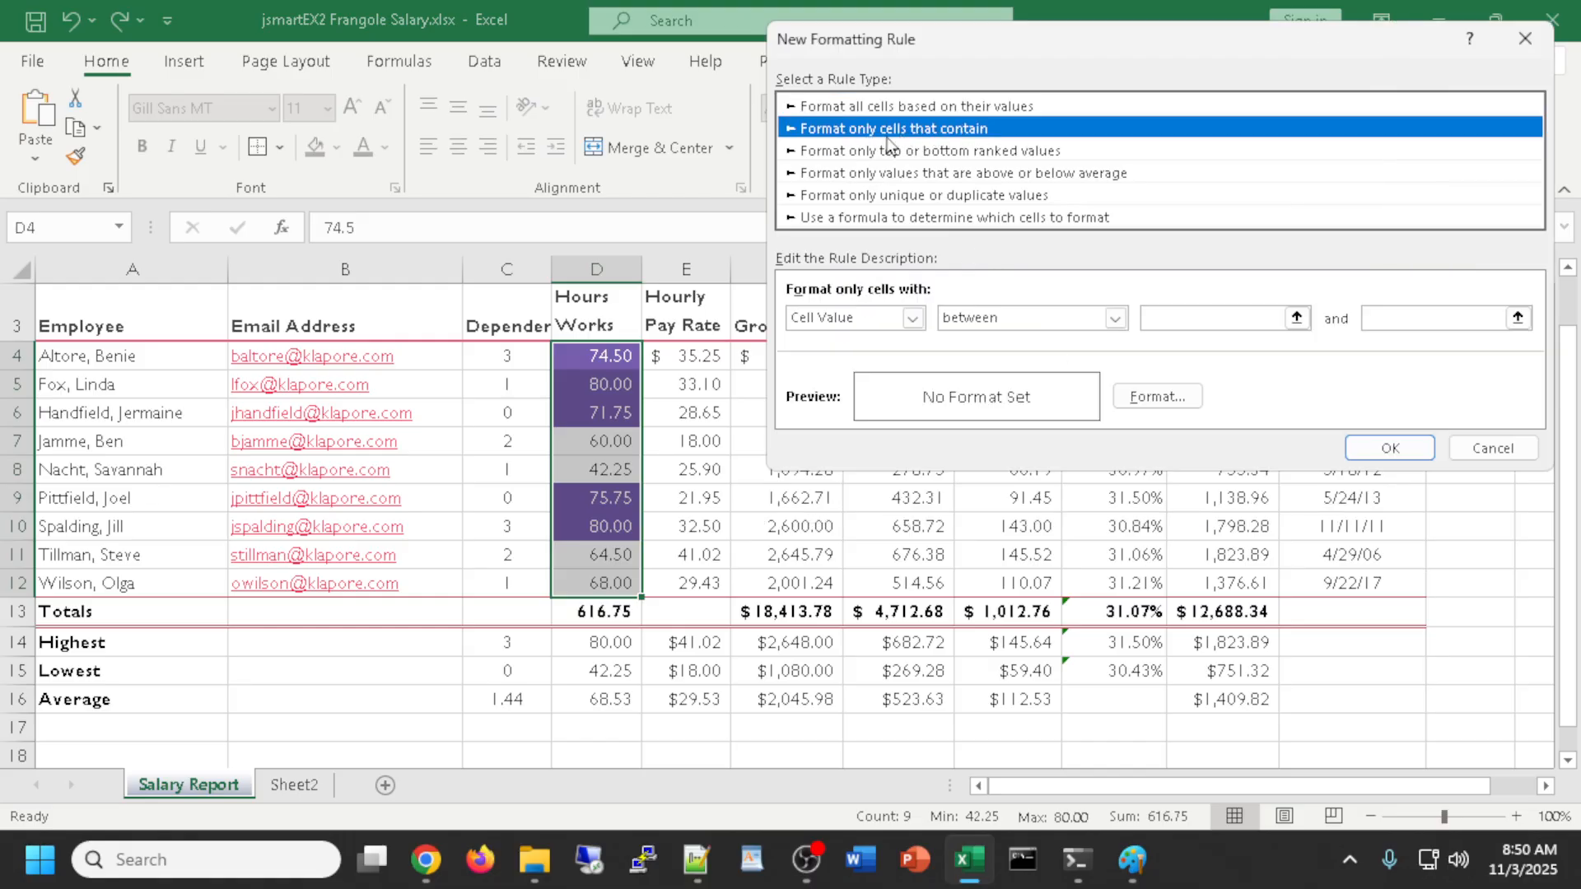
pyautogui.click(1115, 319)
pyautogui.click(988, 405)
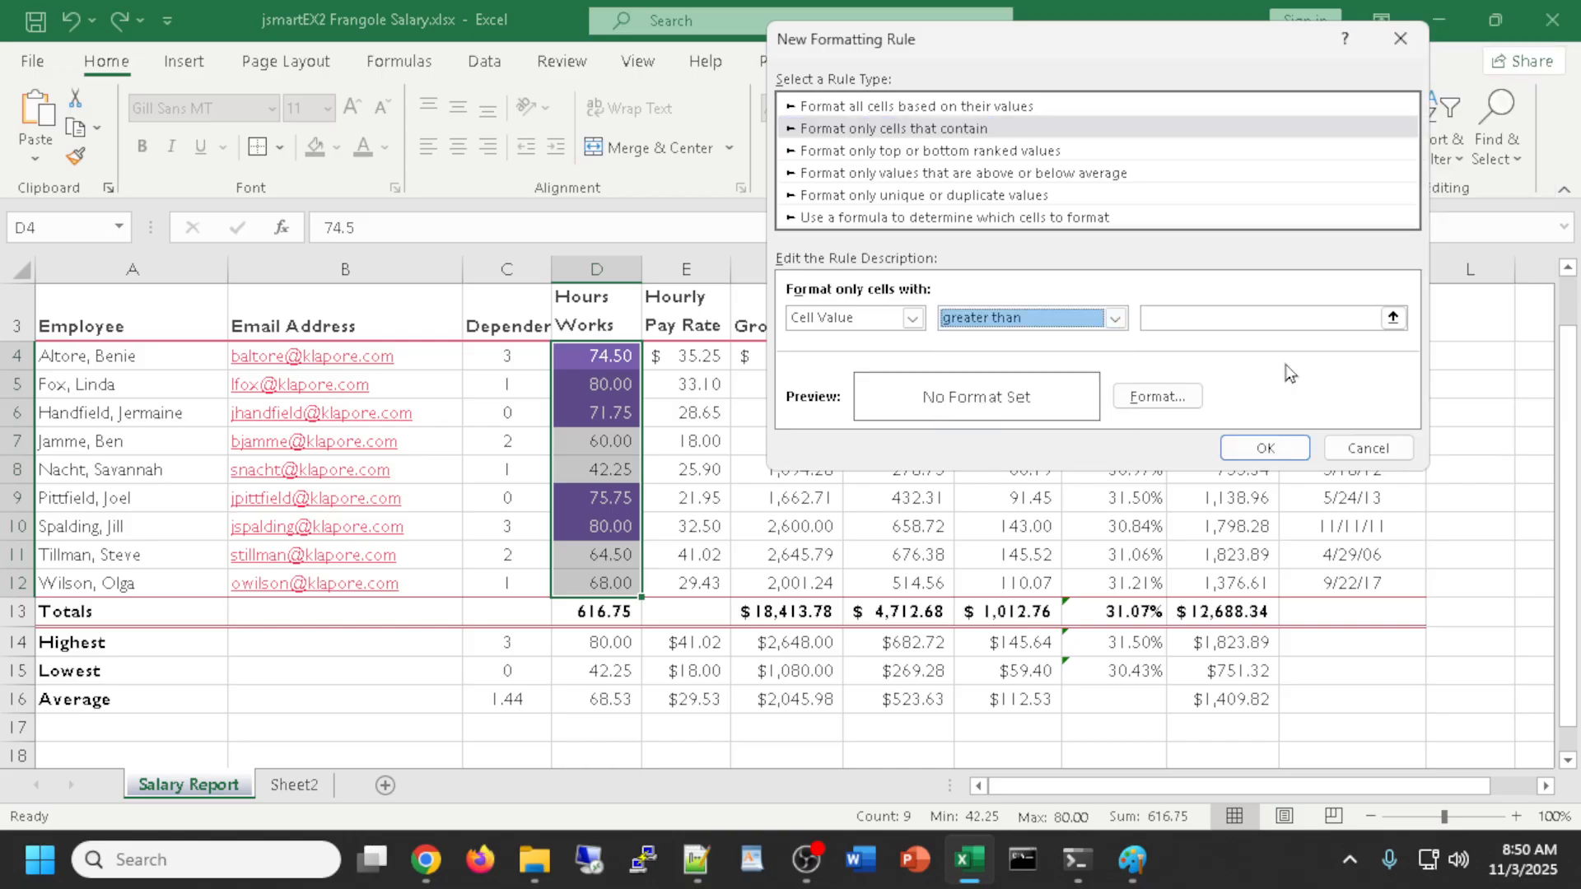
pyautogui.click(1251, 320)
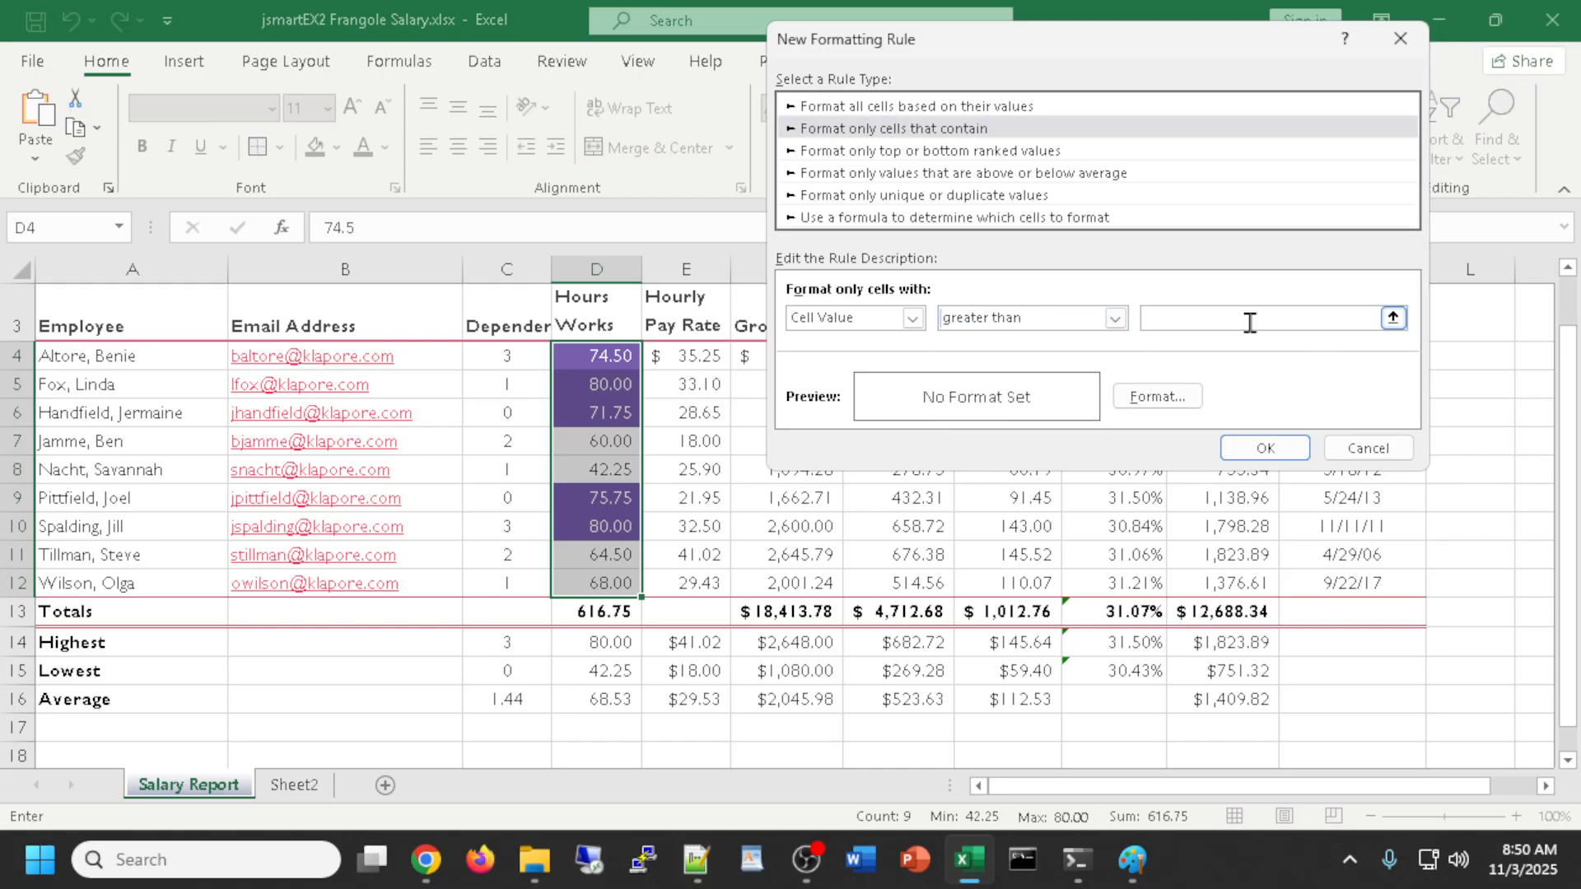
pyautogui.write('70')
pyautogui.click(1377, 450)
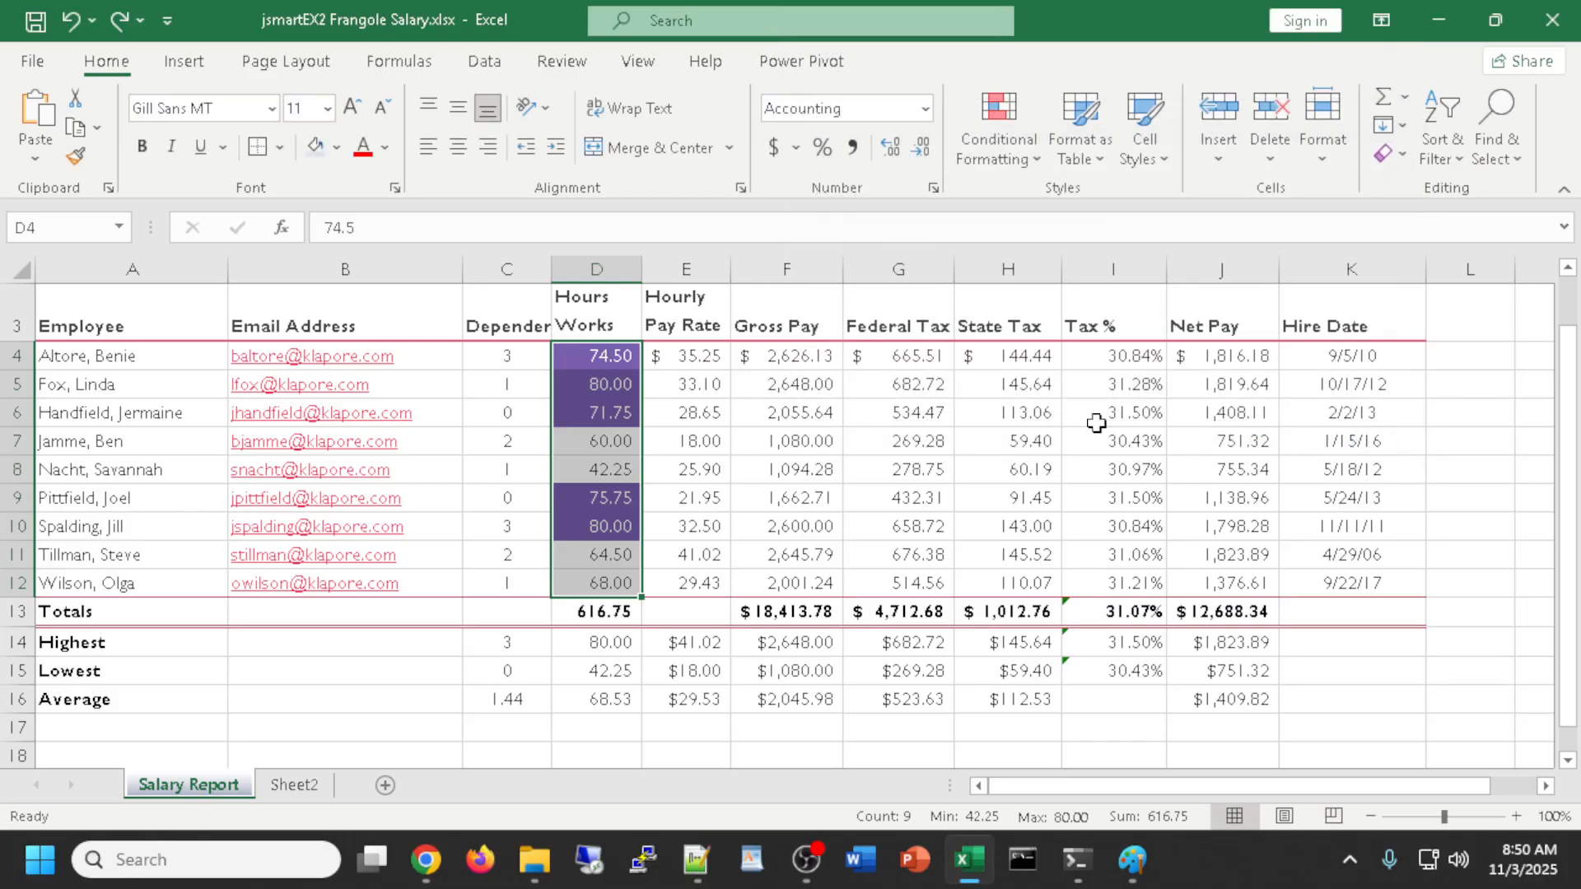
pyautogui.click(609, 352)
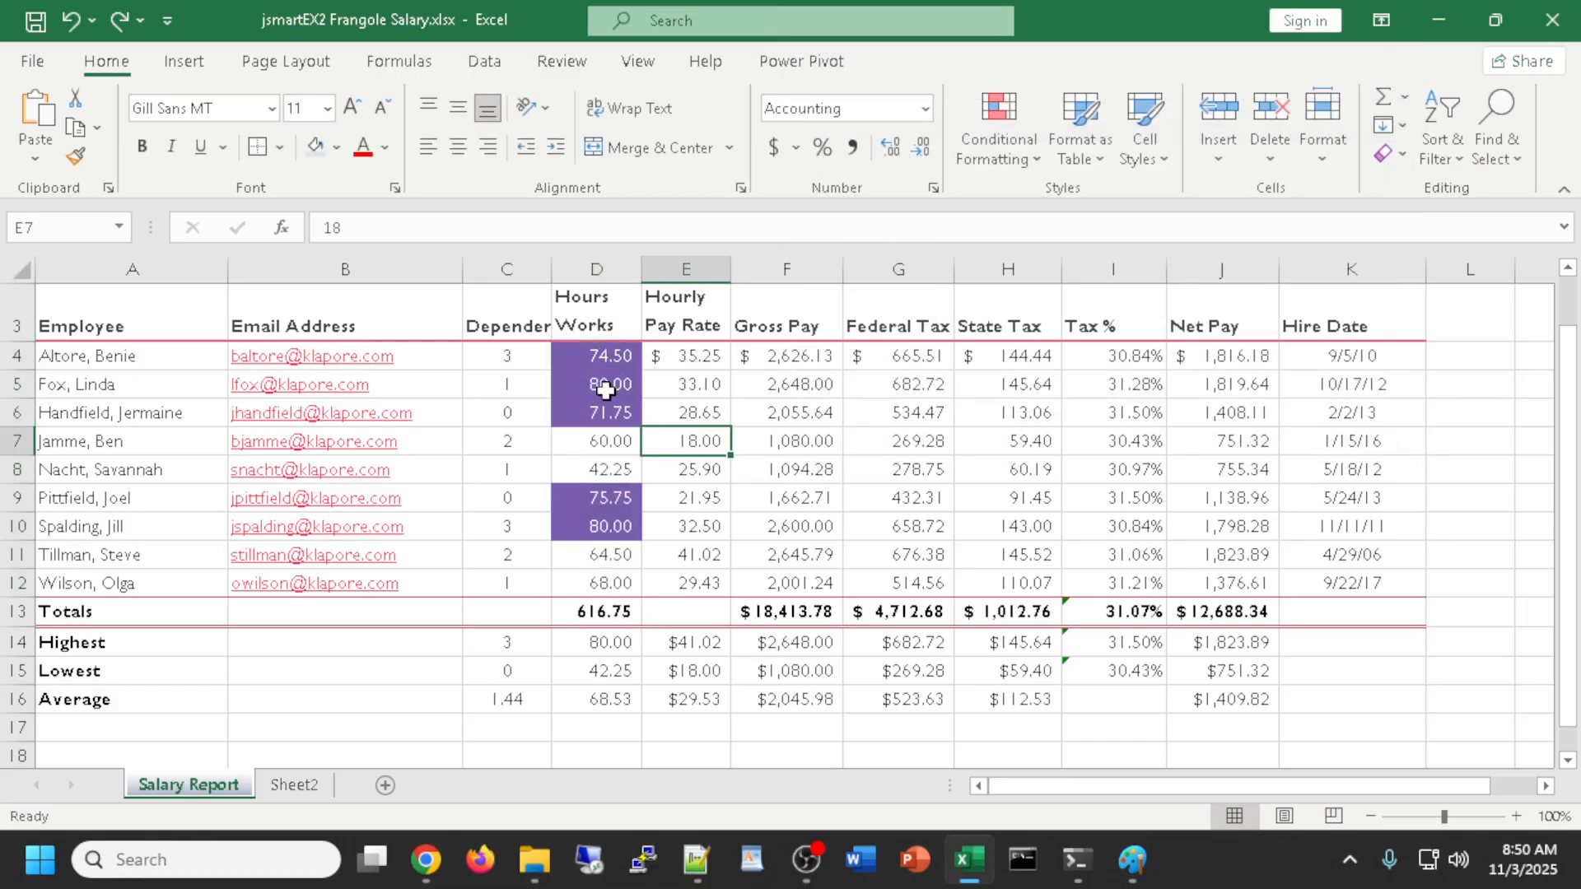
pyautogui.moveTo(608, 356); pyautogui.dragTo(604, 575)
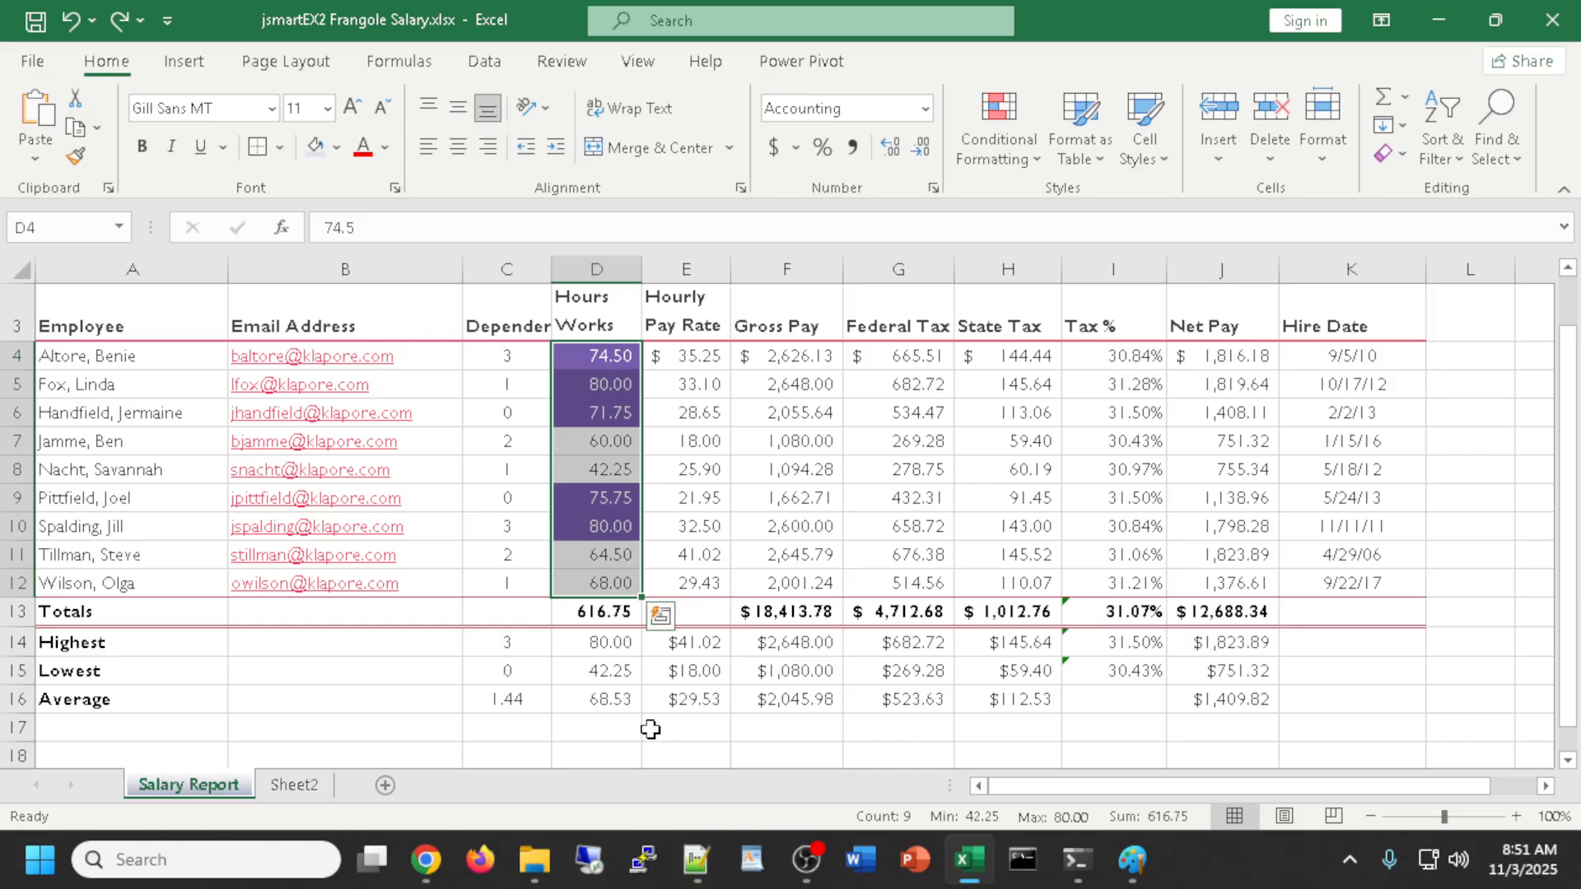
pyautogui.click(626, 731)
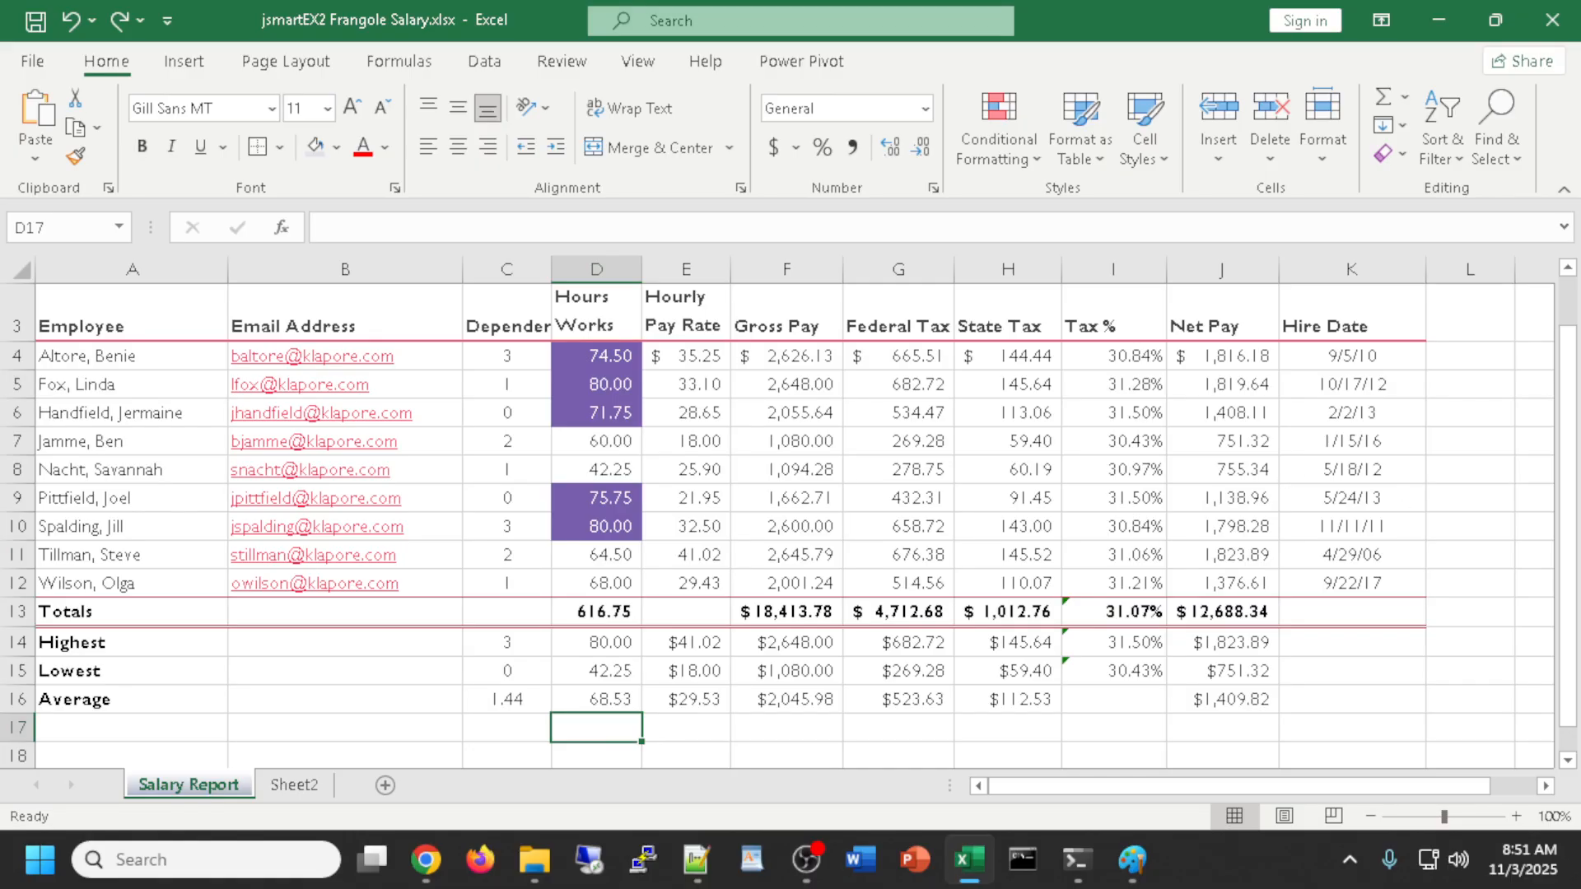
pyautogui.hotkey('alt', 'Tab')
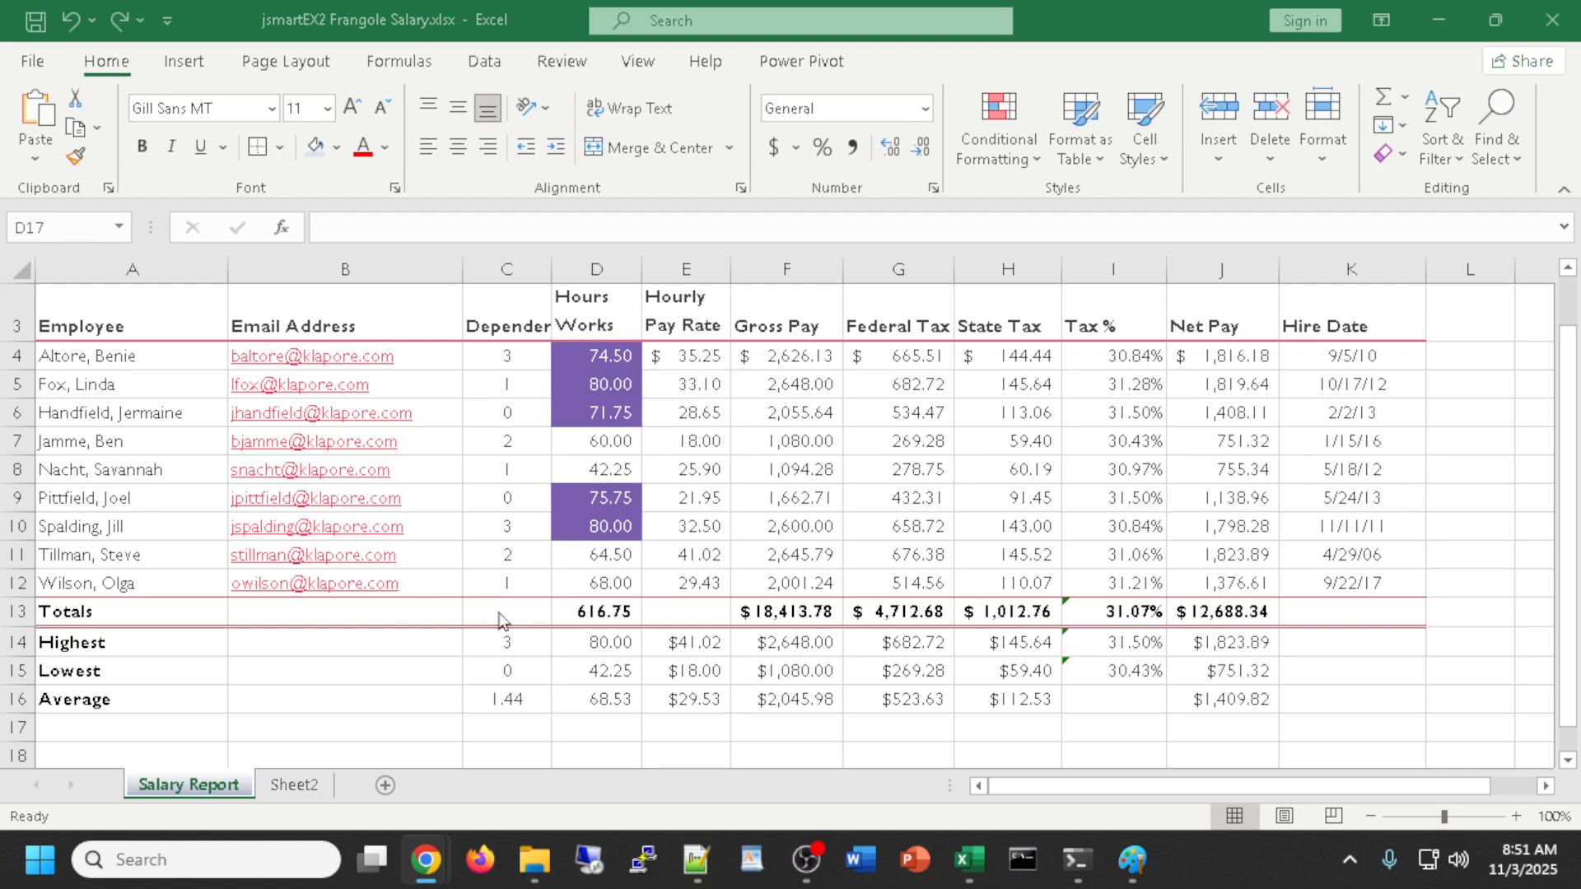
pyautogui.scroll(1, 1376, 681)
pyautogui.scroll(-1, 823, 486)
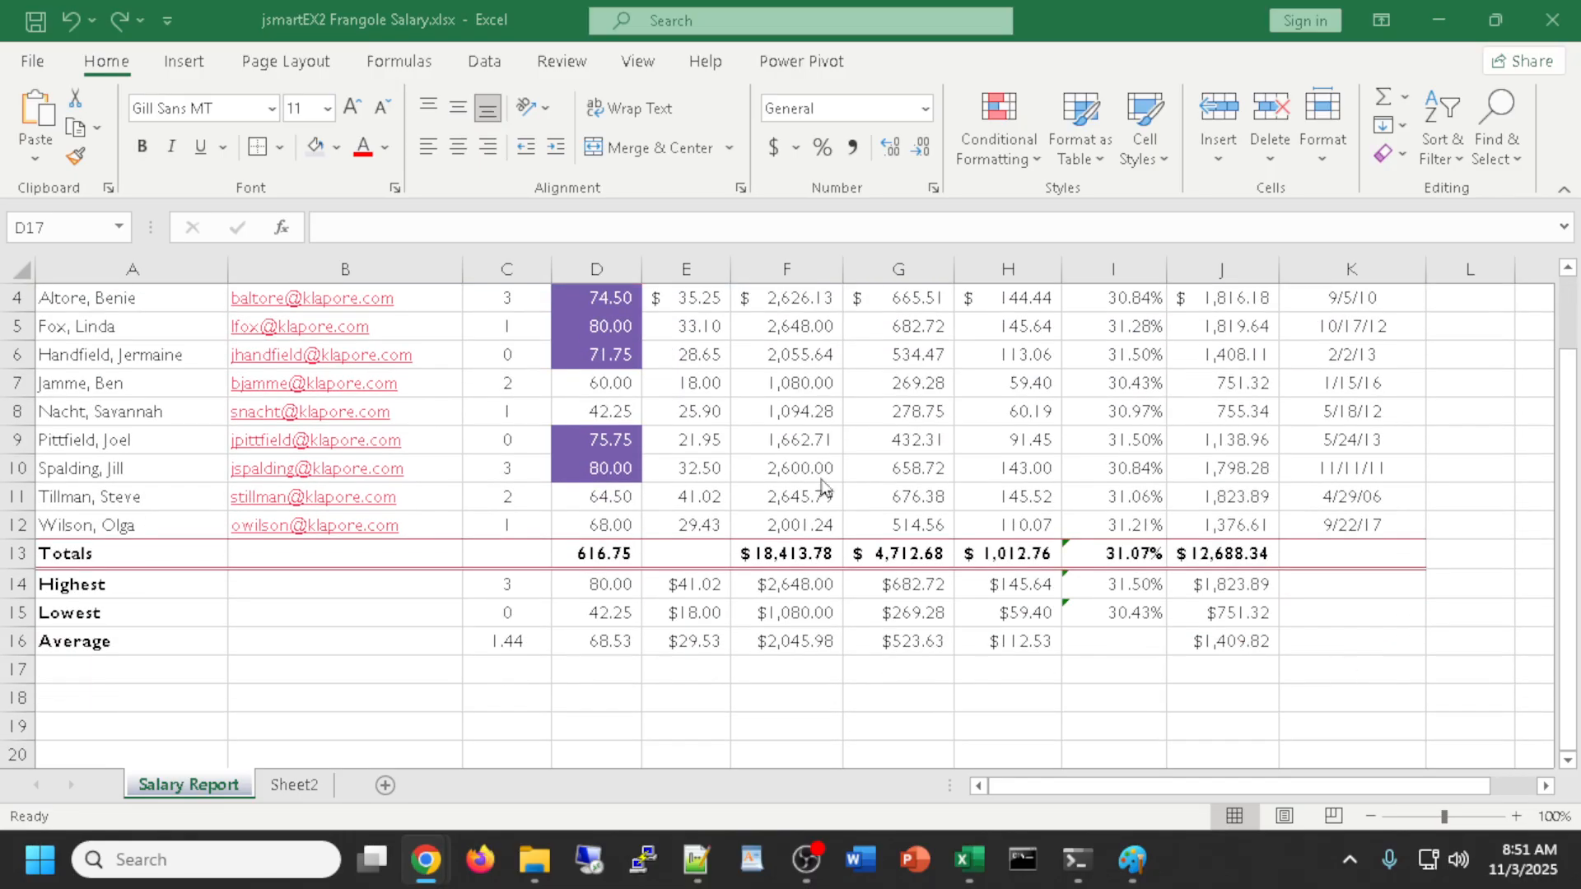
pyautogui.click(226, 266)
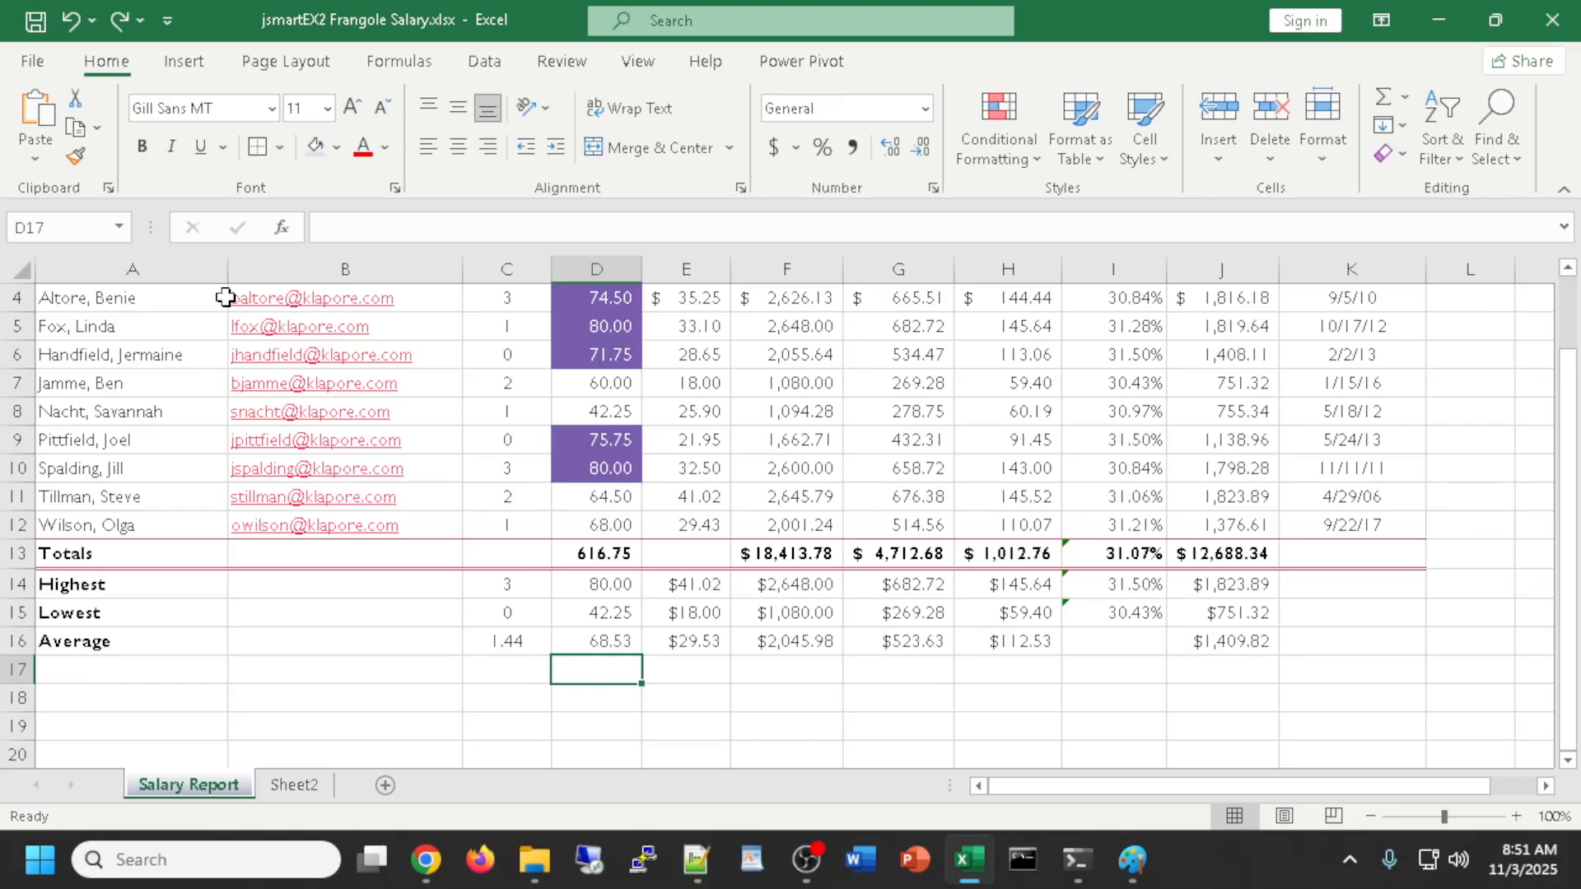
pyautogui.scroll(1, 367, 313)
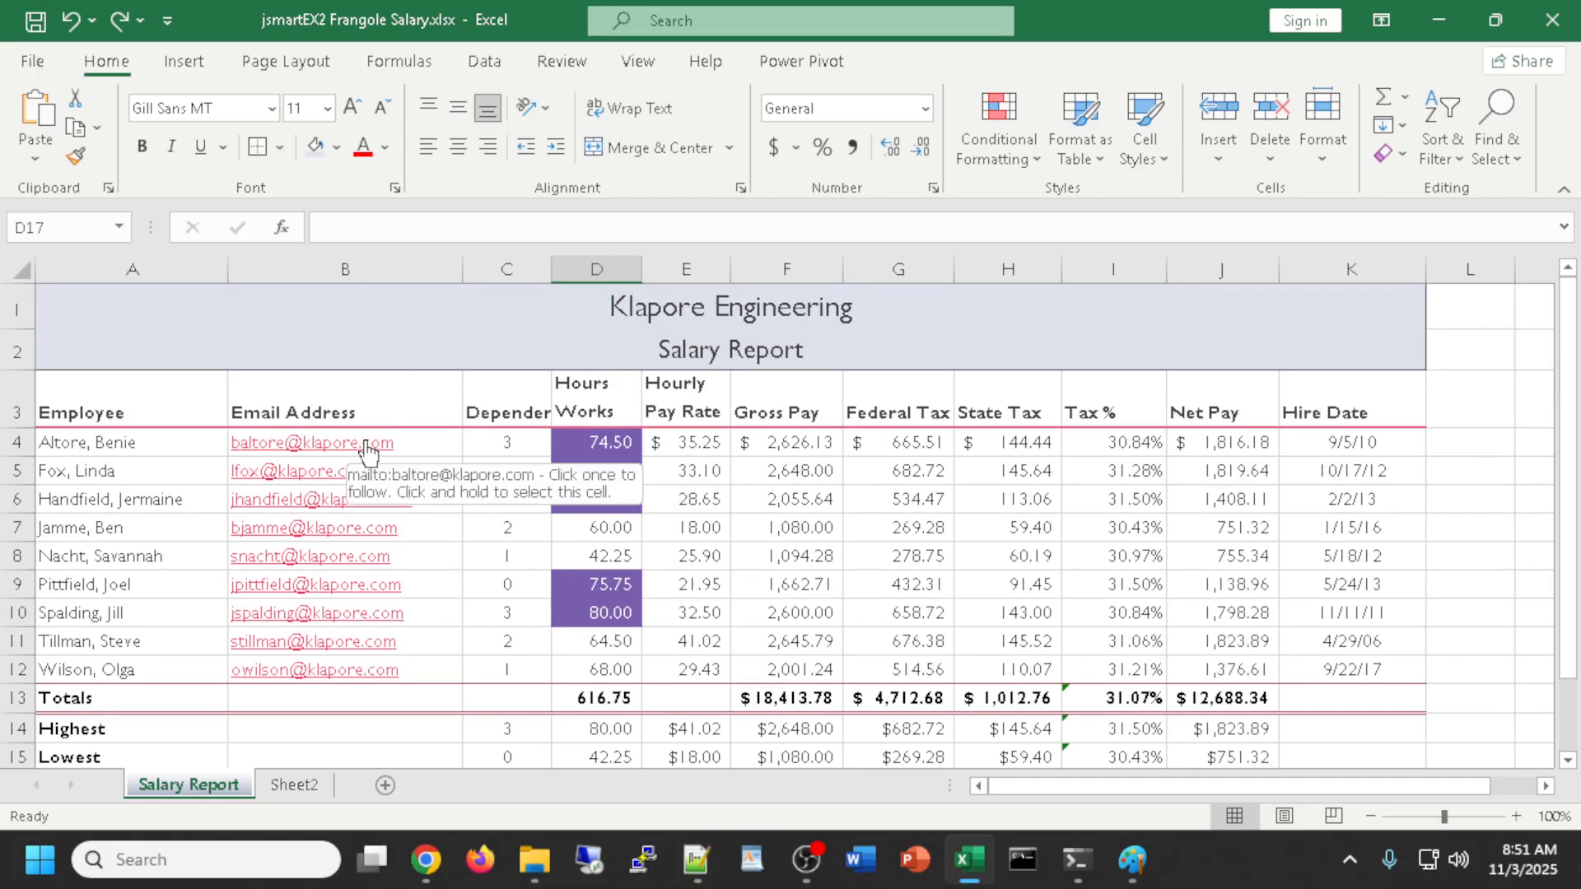
# Follow the email hyperlink in B4 to test it, and dismiss the app chooser without picking an app
pyautogui.click(321, 448)
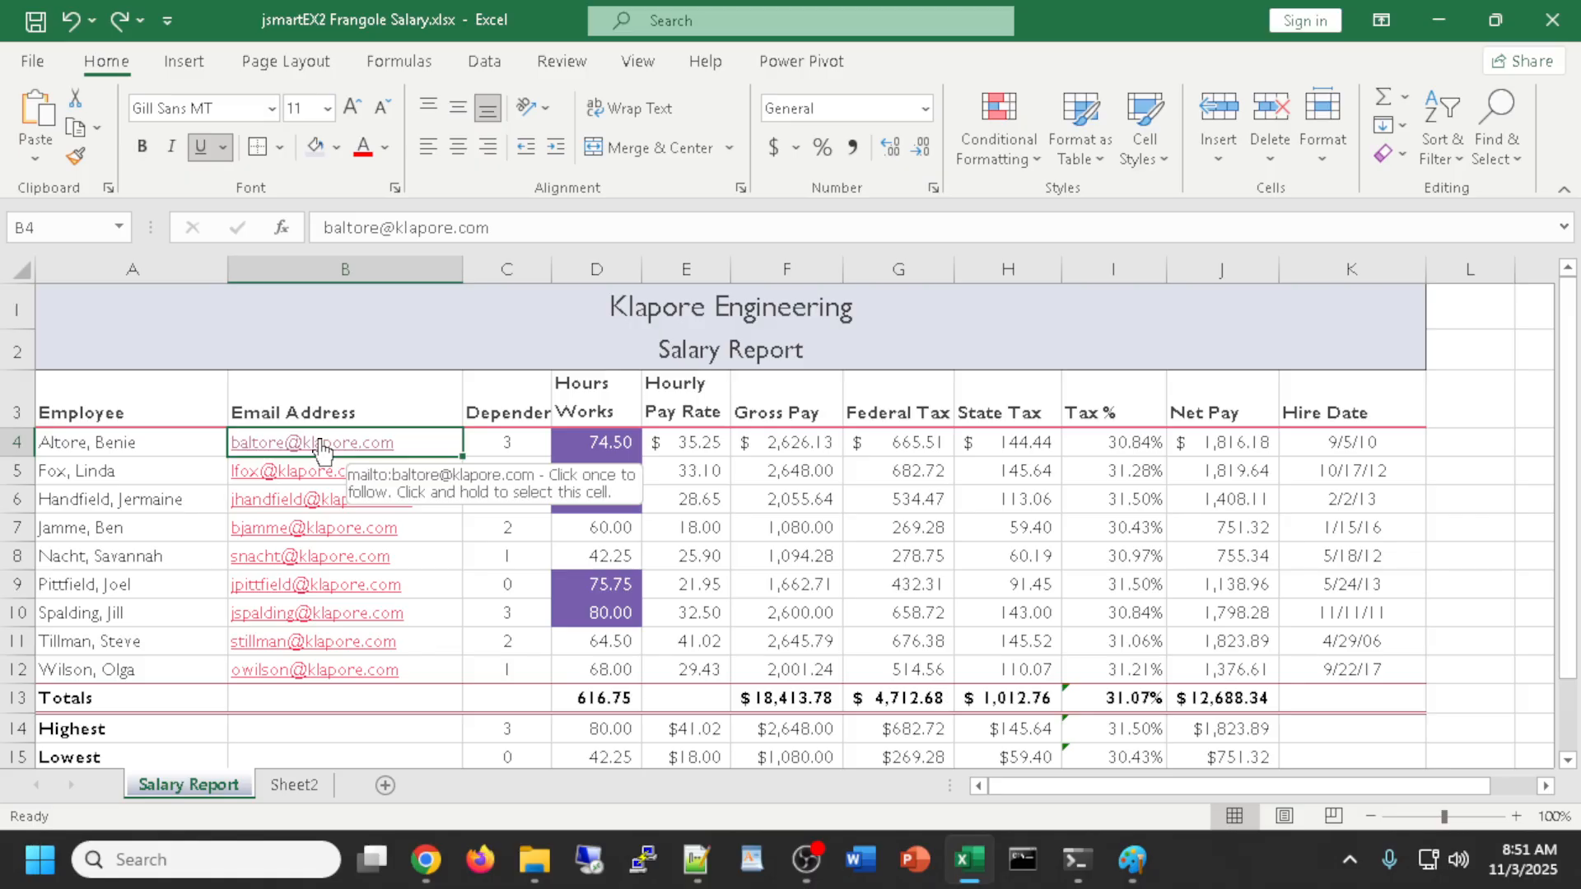
pyautogui.click(320, 449)
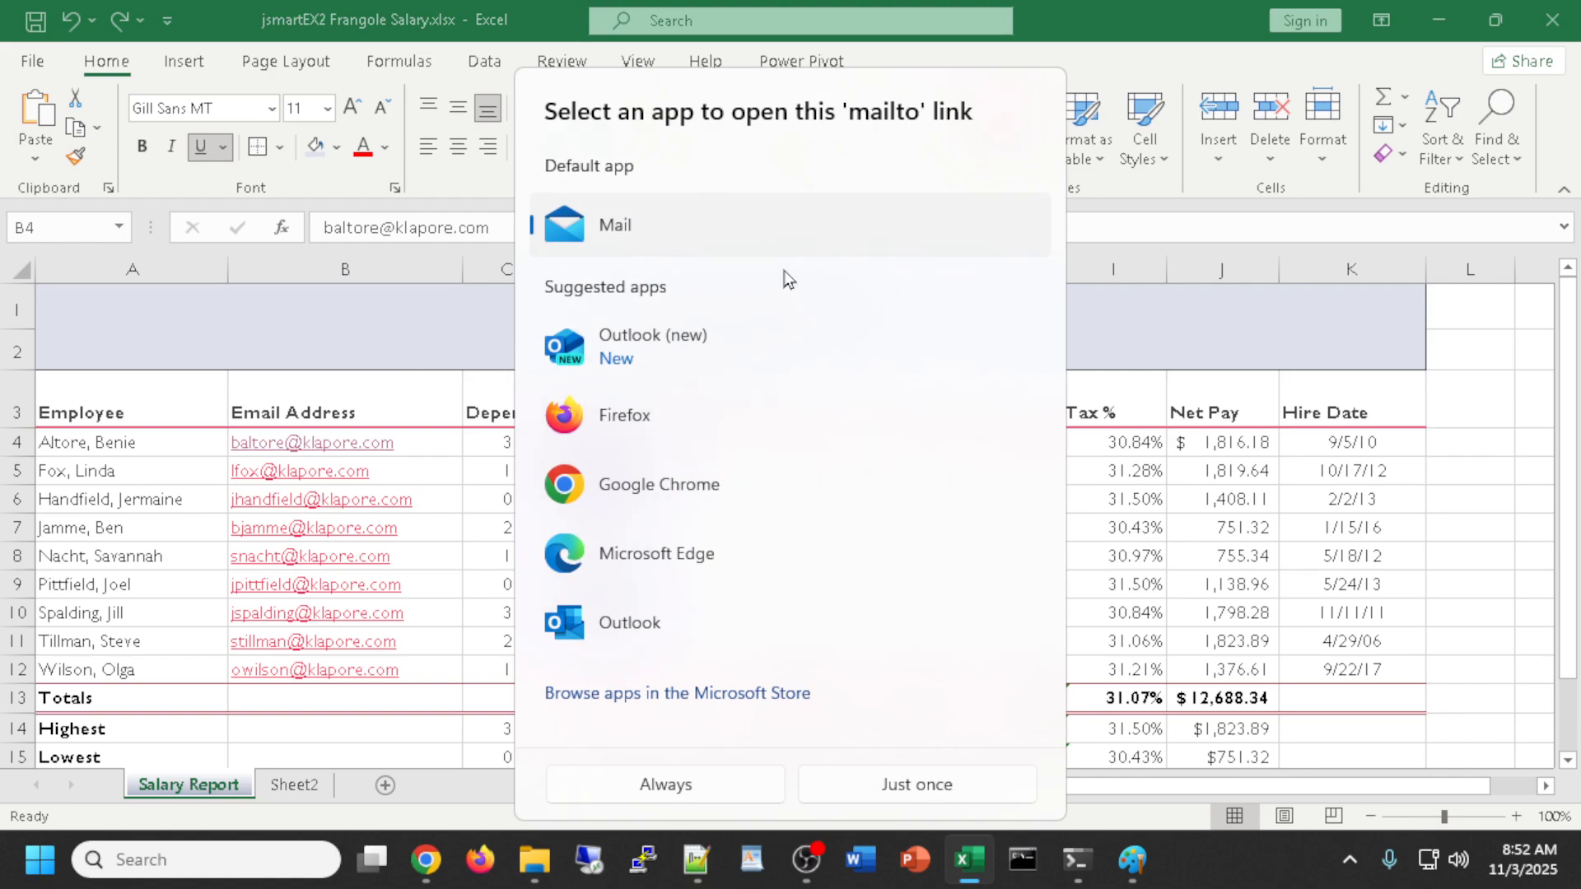
pyautogui.click(873, 105)
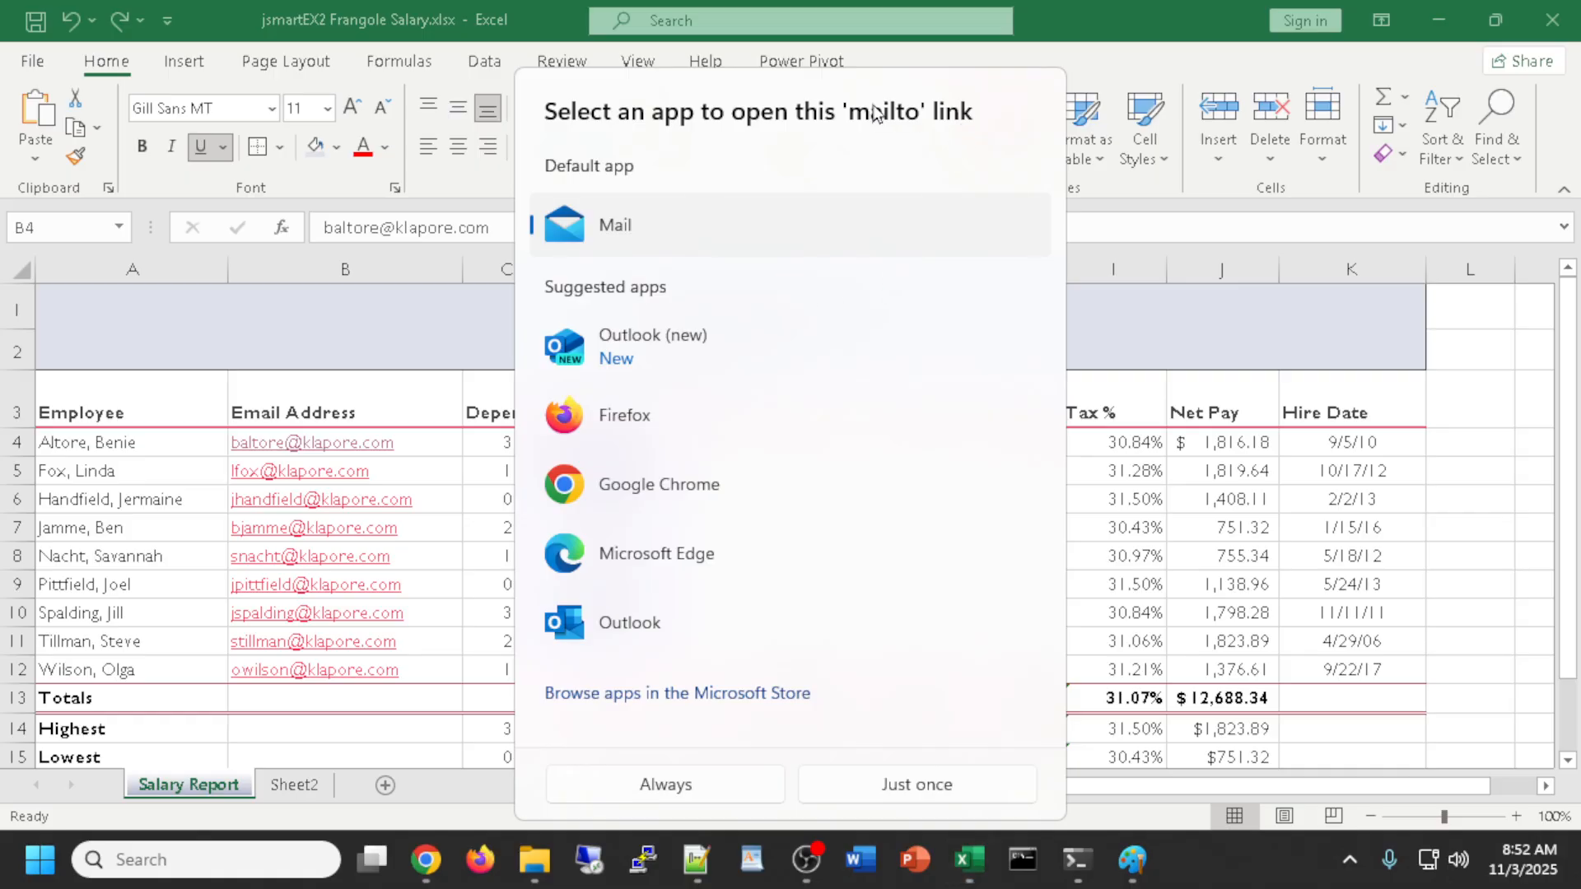
pyautogui.press('Escape')
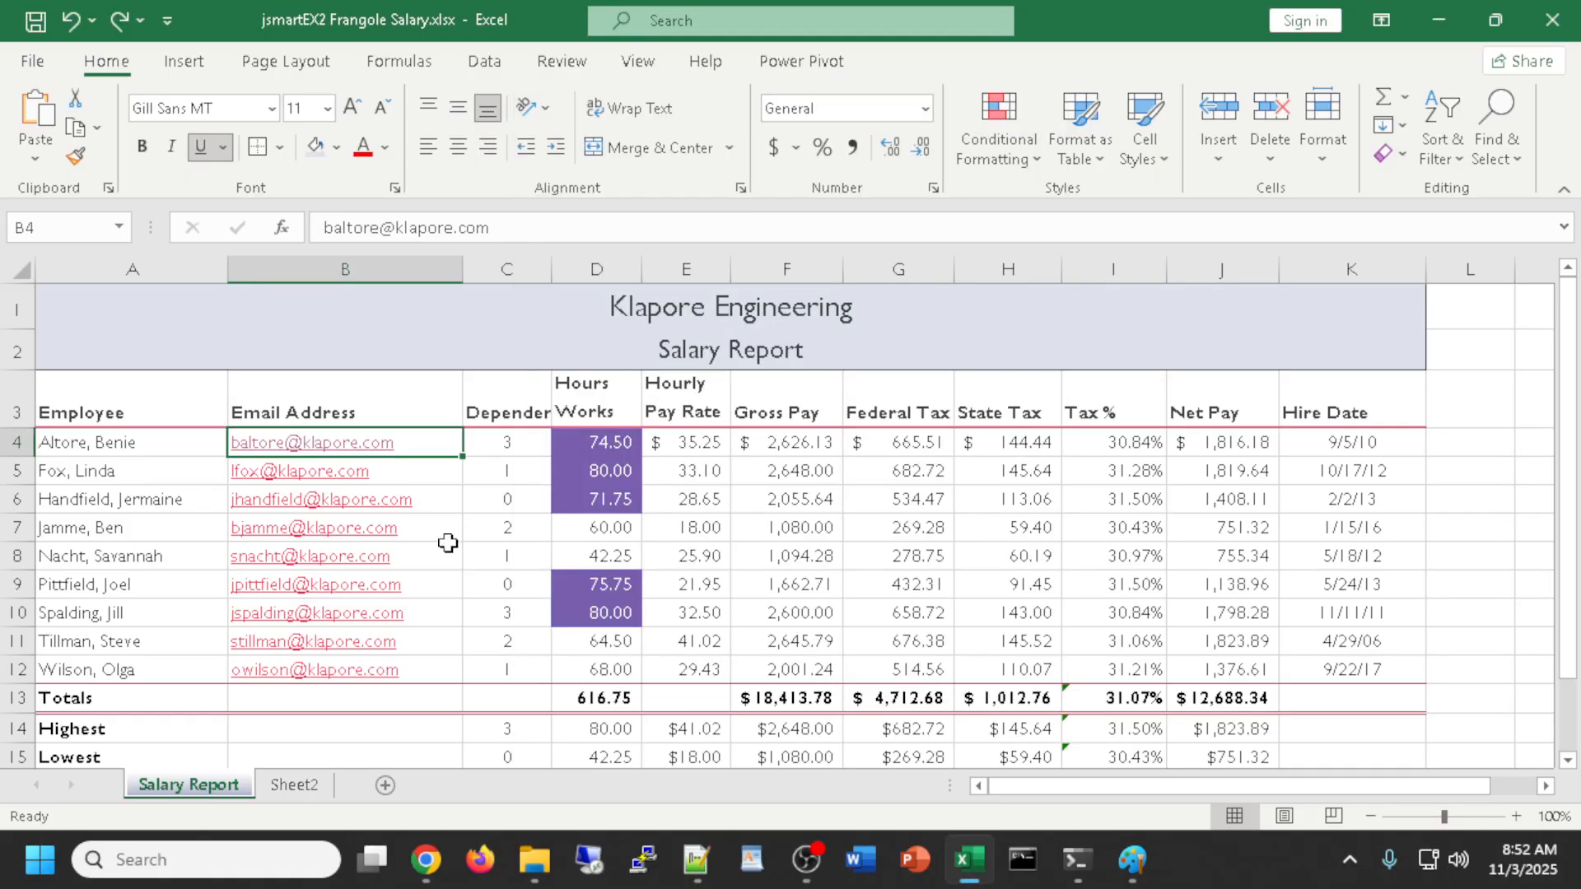
pyautogui.click(1497, 465)
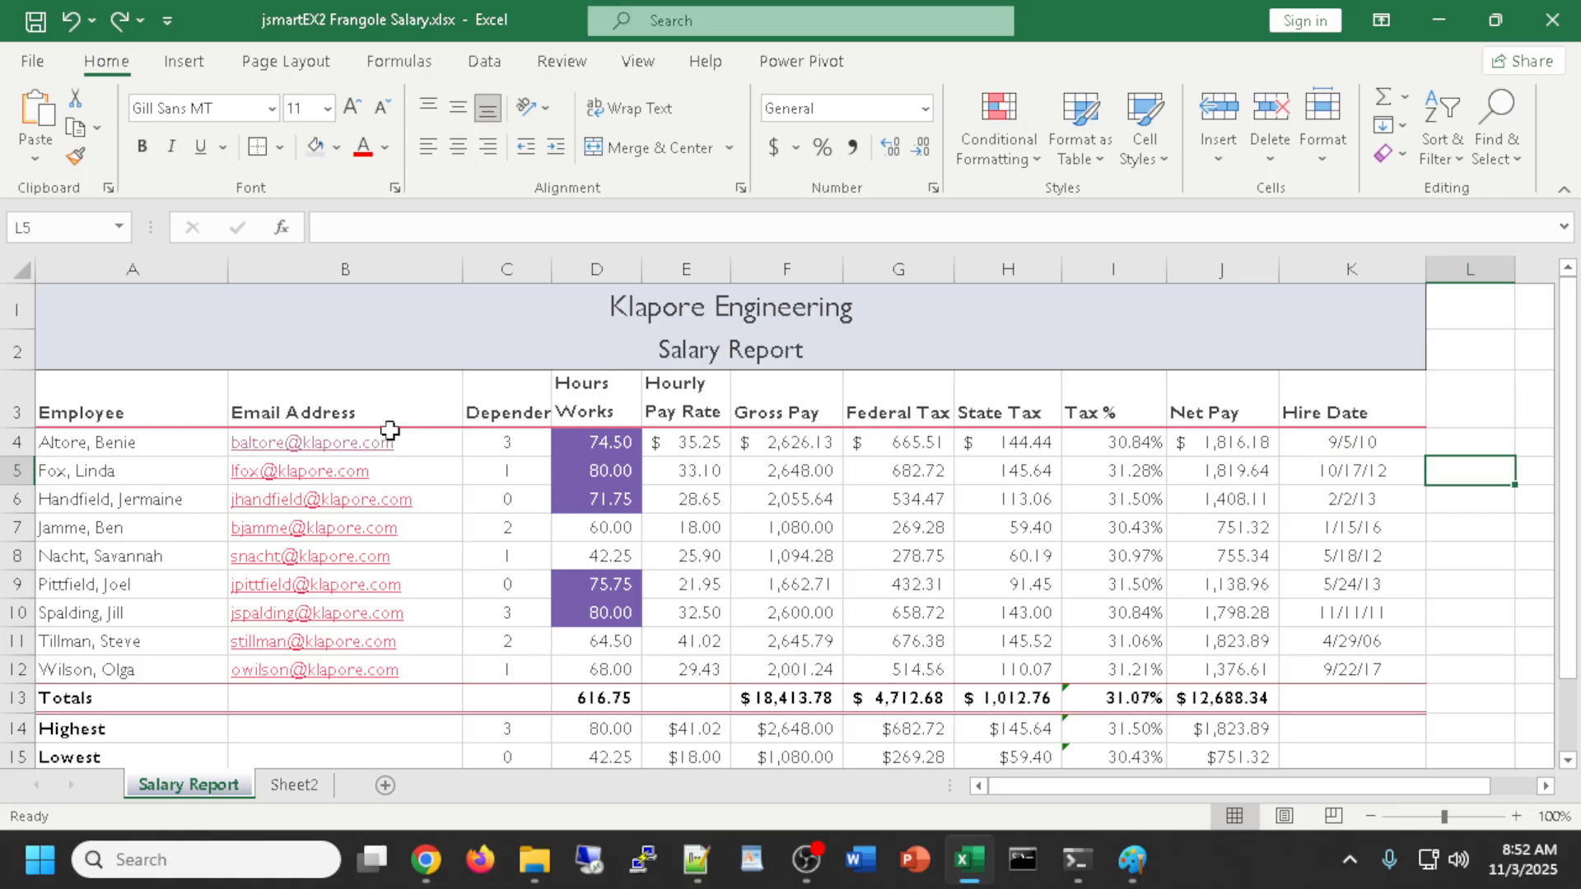
# Remove the underline from the email addresses in B4:B12
pyautogui.moveTo(422, 442); pyautogui.dragTo(437, 679)
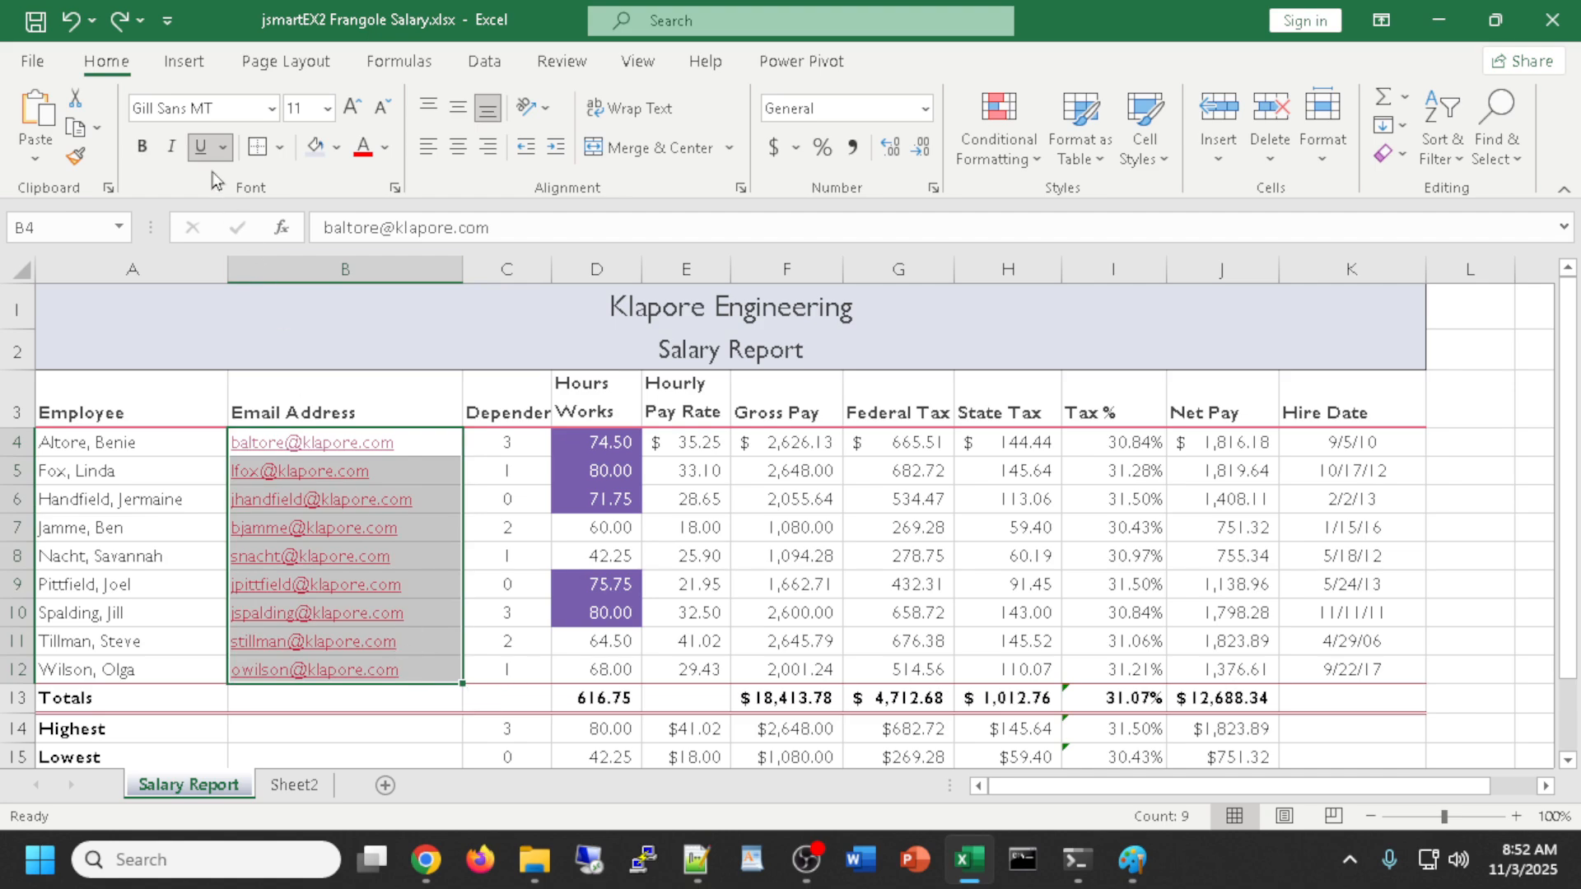
pyautogui.click(197, 150)
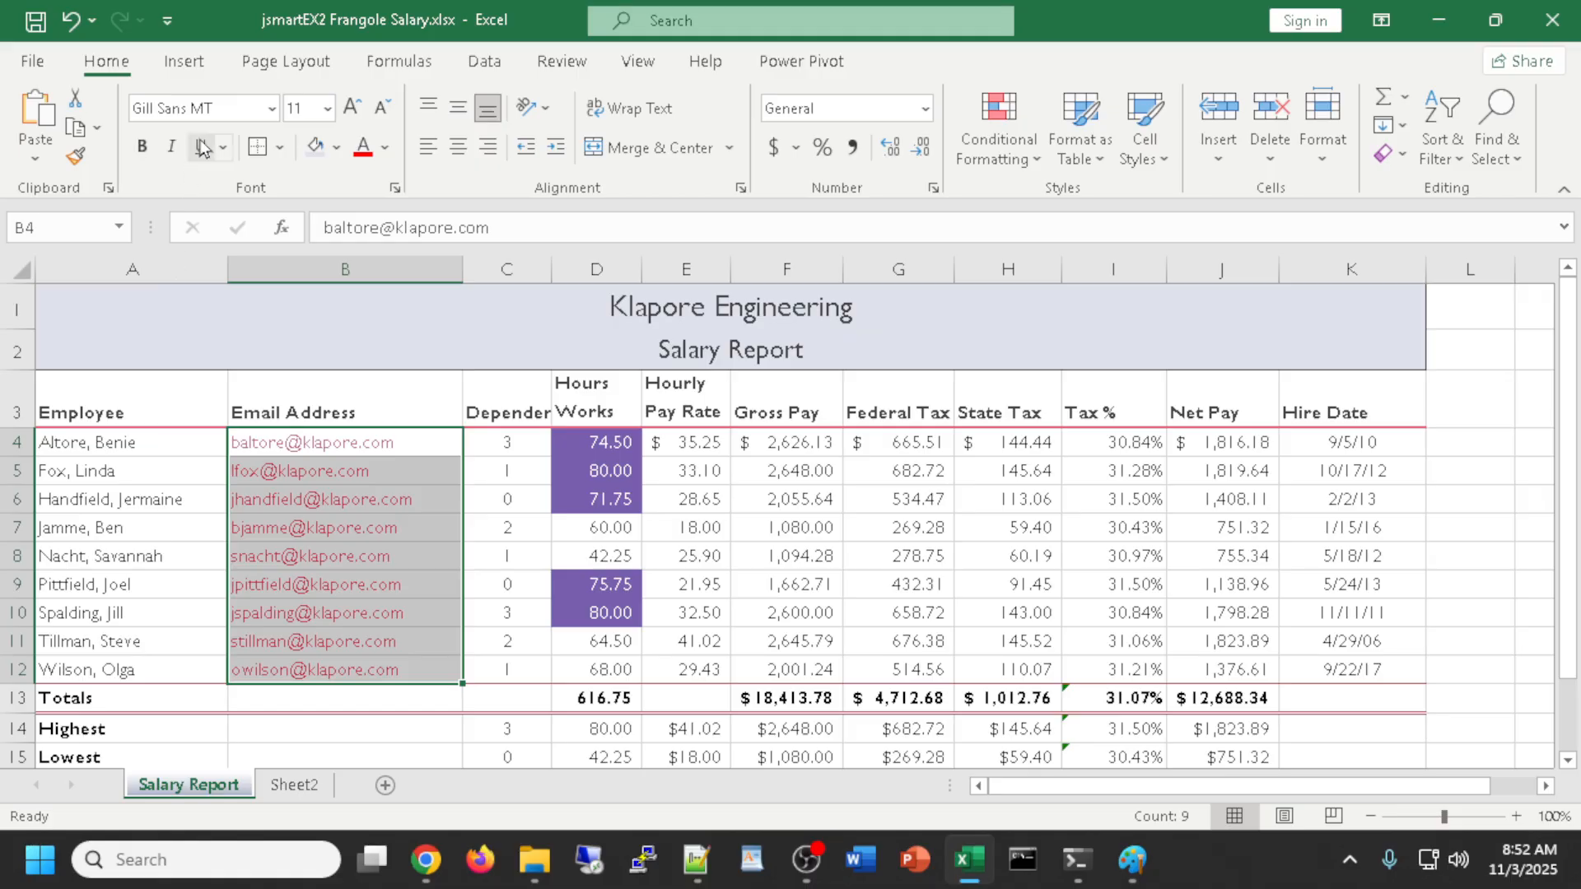
pyautogui.click(1482, 560)
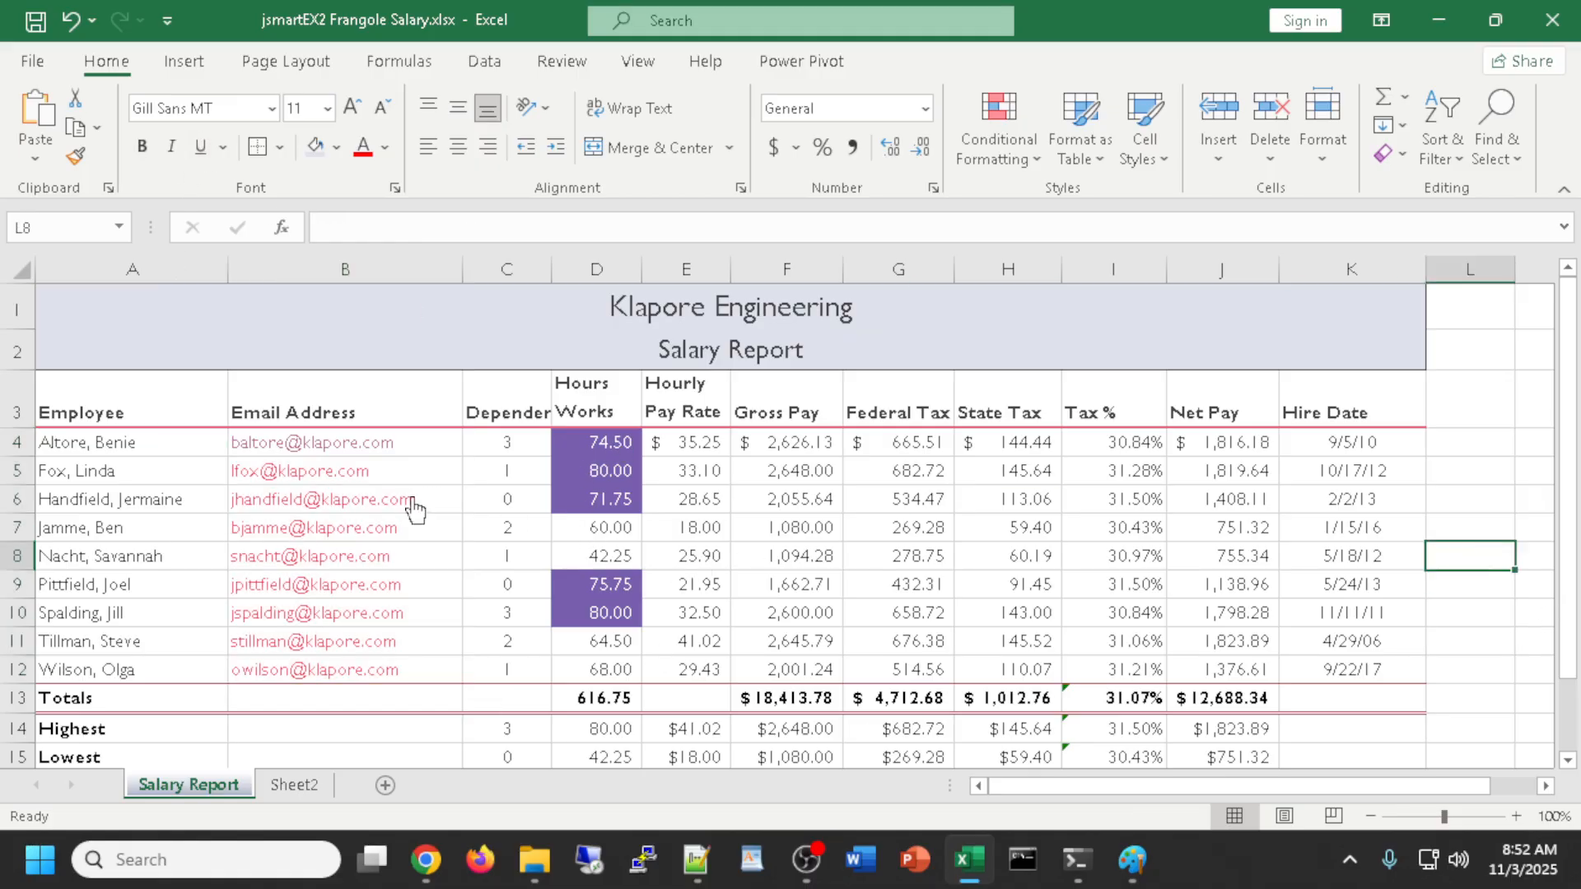
# Test that the email hyperlink in B5 still opens the app chooser, and dismiss it
pyautogui.click(303, 480)
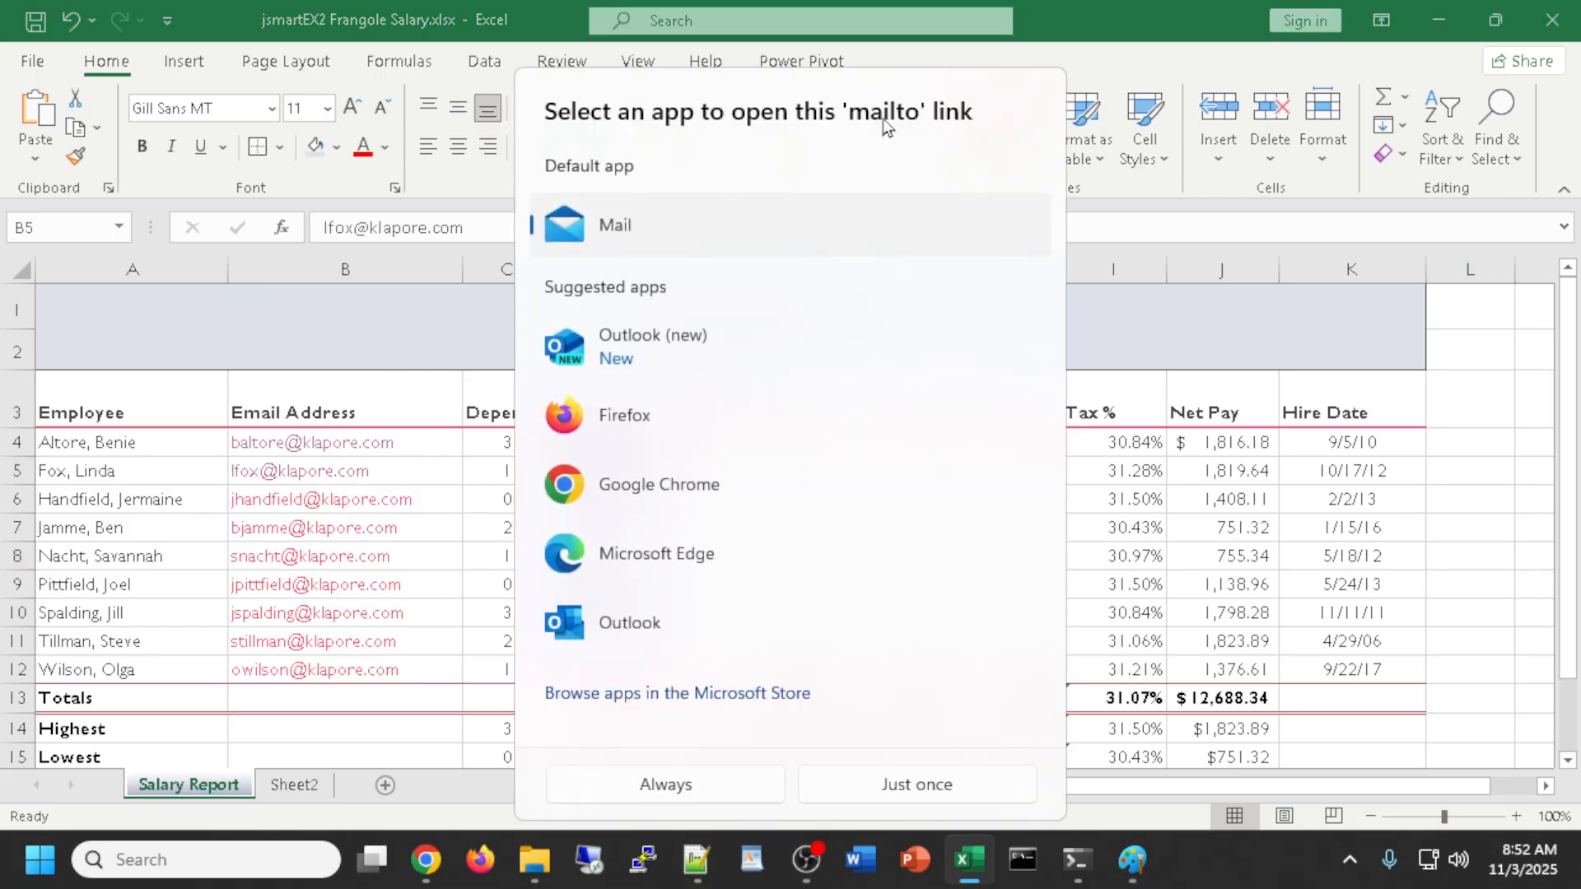
pyautogui.click(1331, 388)
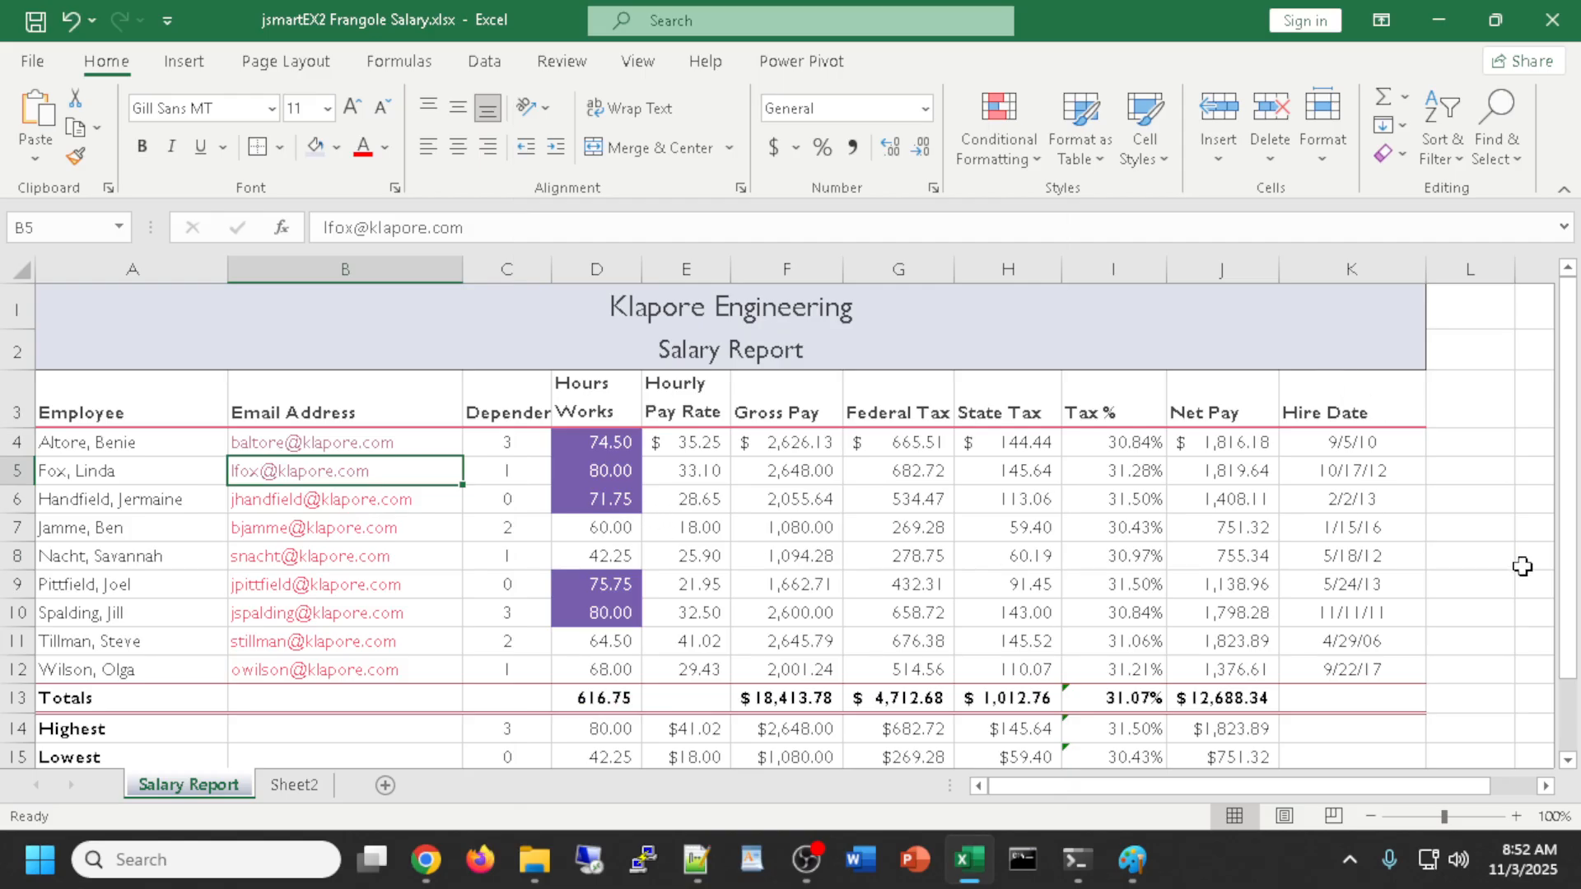
pyautogui.click(1502, 583)
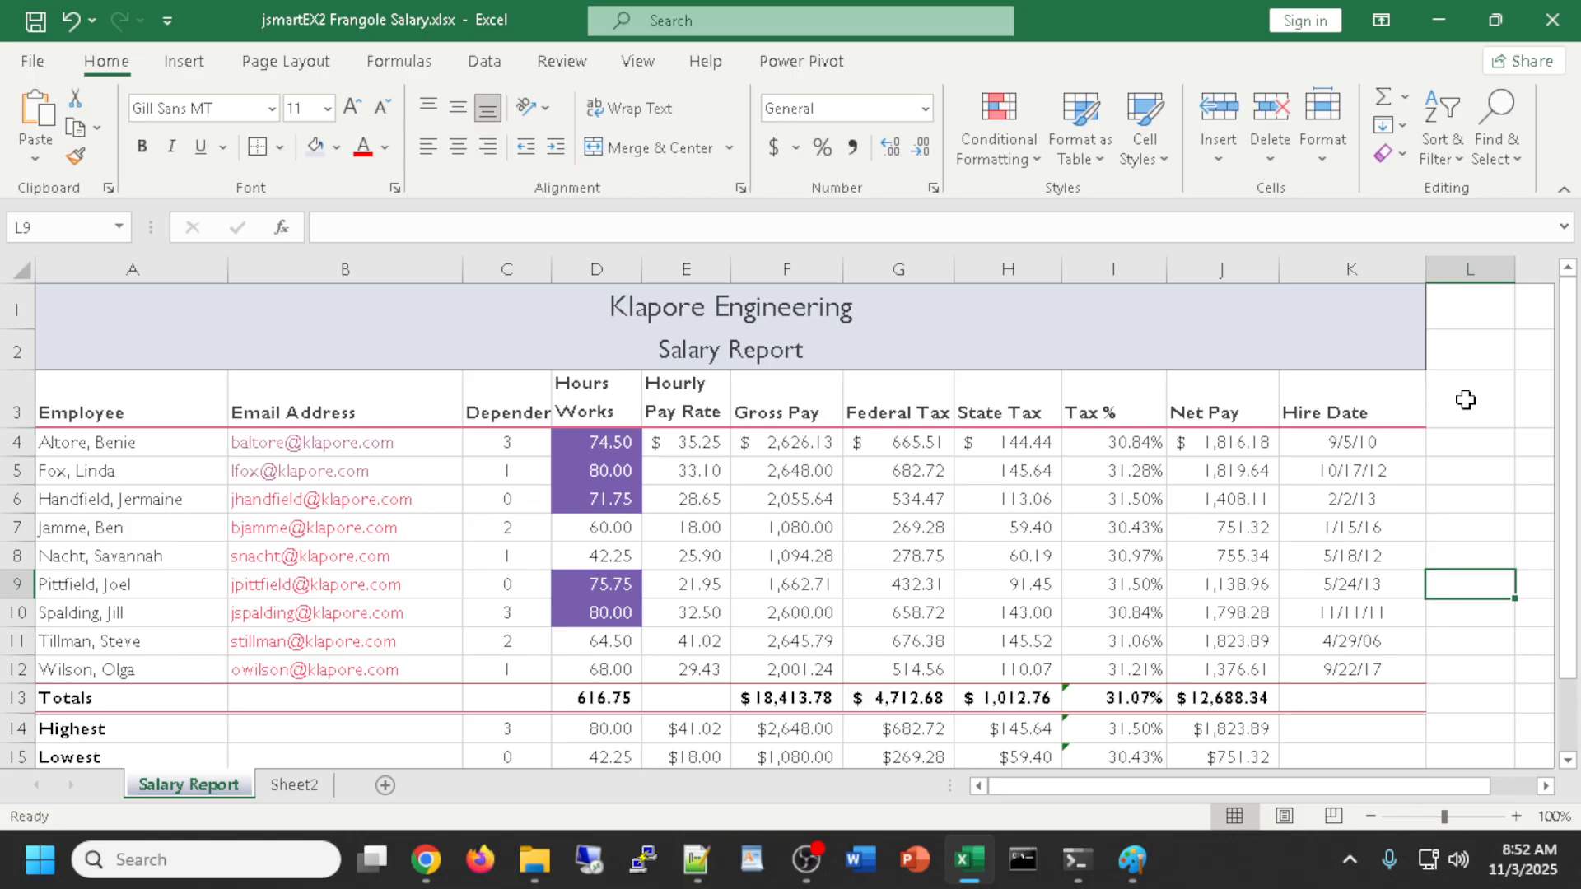
# Review the salary report down through the Totals, Highest, Lowest and Average rows
pyautogui.scroll(-2, 1480, 402)
pyautogui.scroll(-1, 1480, 403)
pyautogui.scroll(2, 1482, 399)
pyautogui.hotkey('alt', 'Tab')
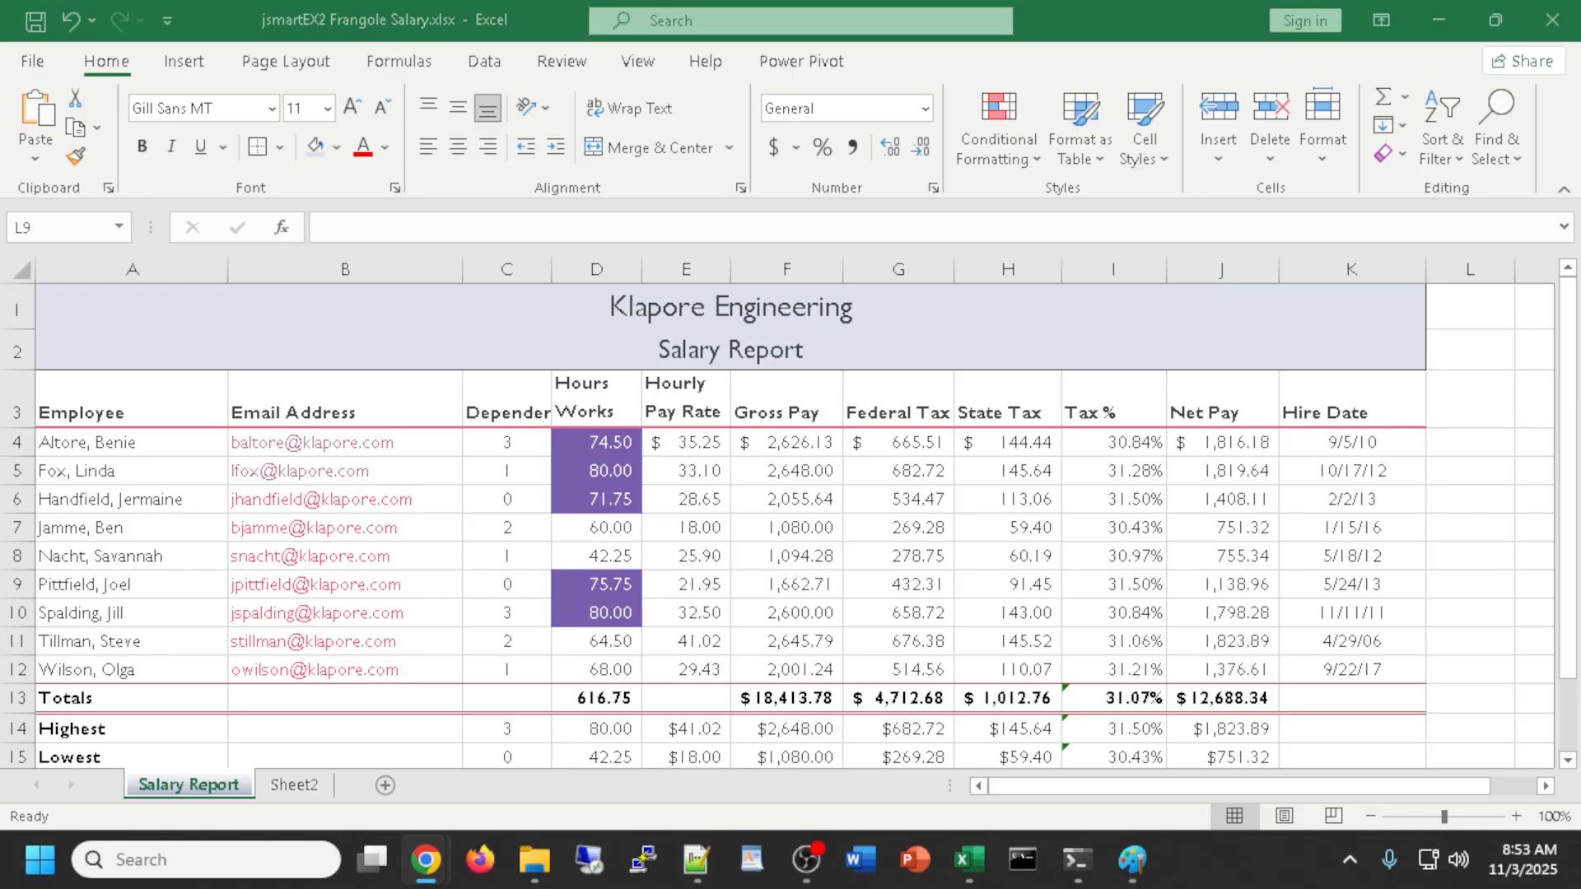
pyautogui.scroll(-1, 1194, 511)
pyautogui.scroll(1, 1194, 511)
pyautogui.scroll(-1, 1266, 625)
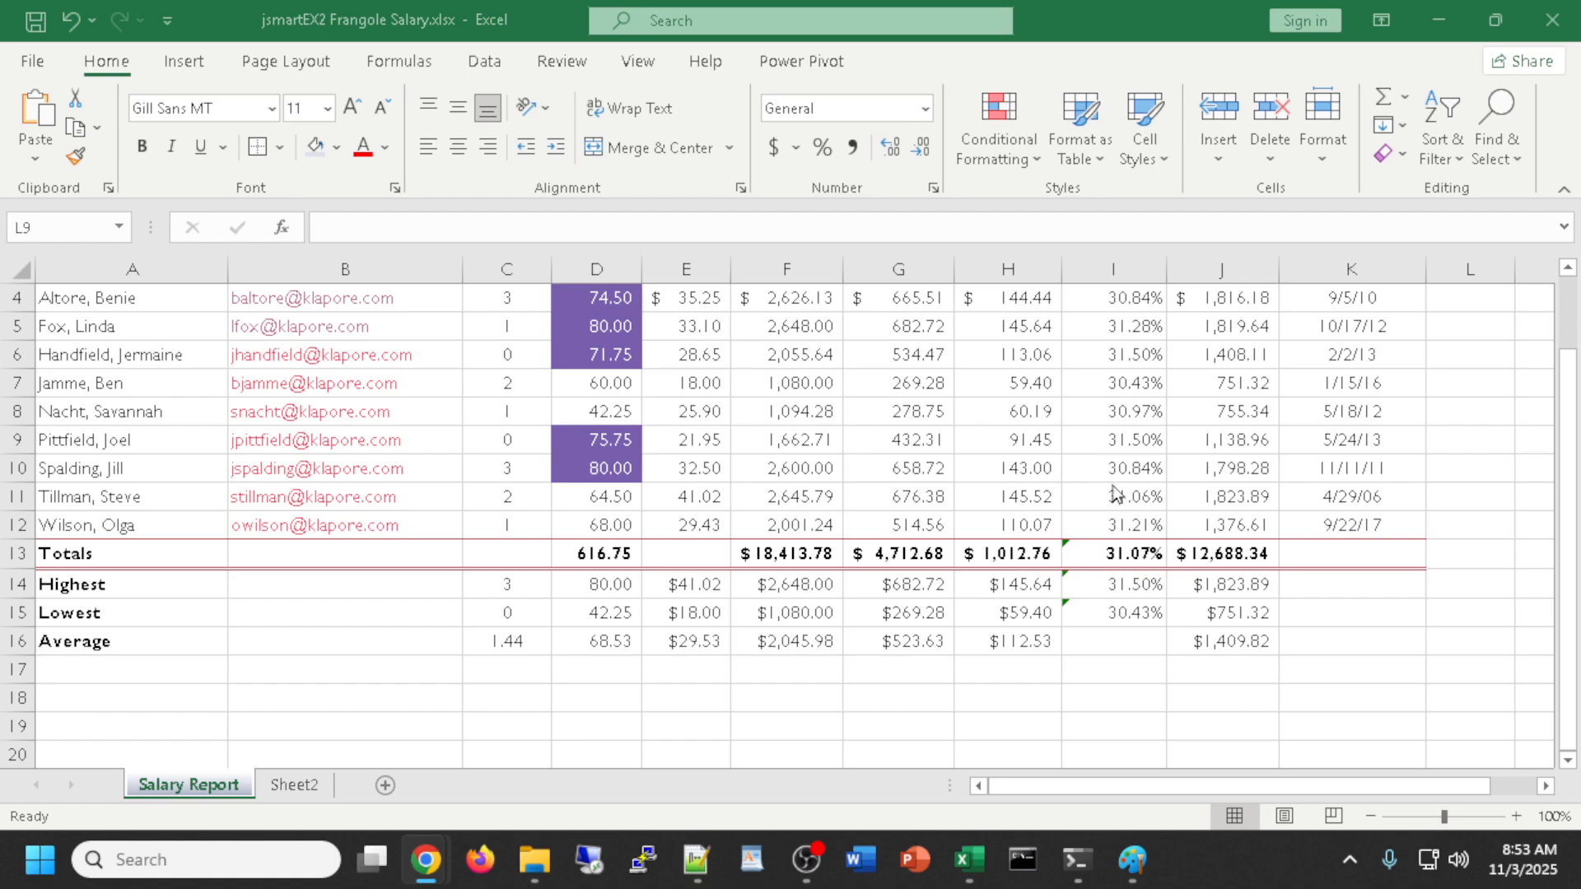
pyautogui.scroll(-1, 1113, 498)
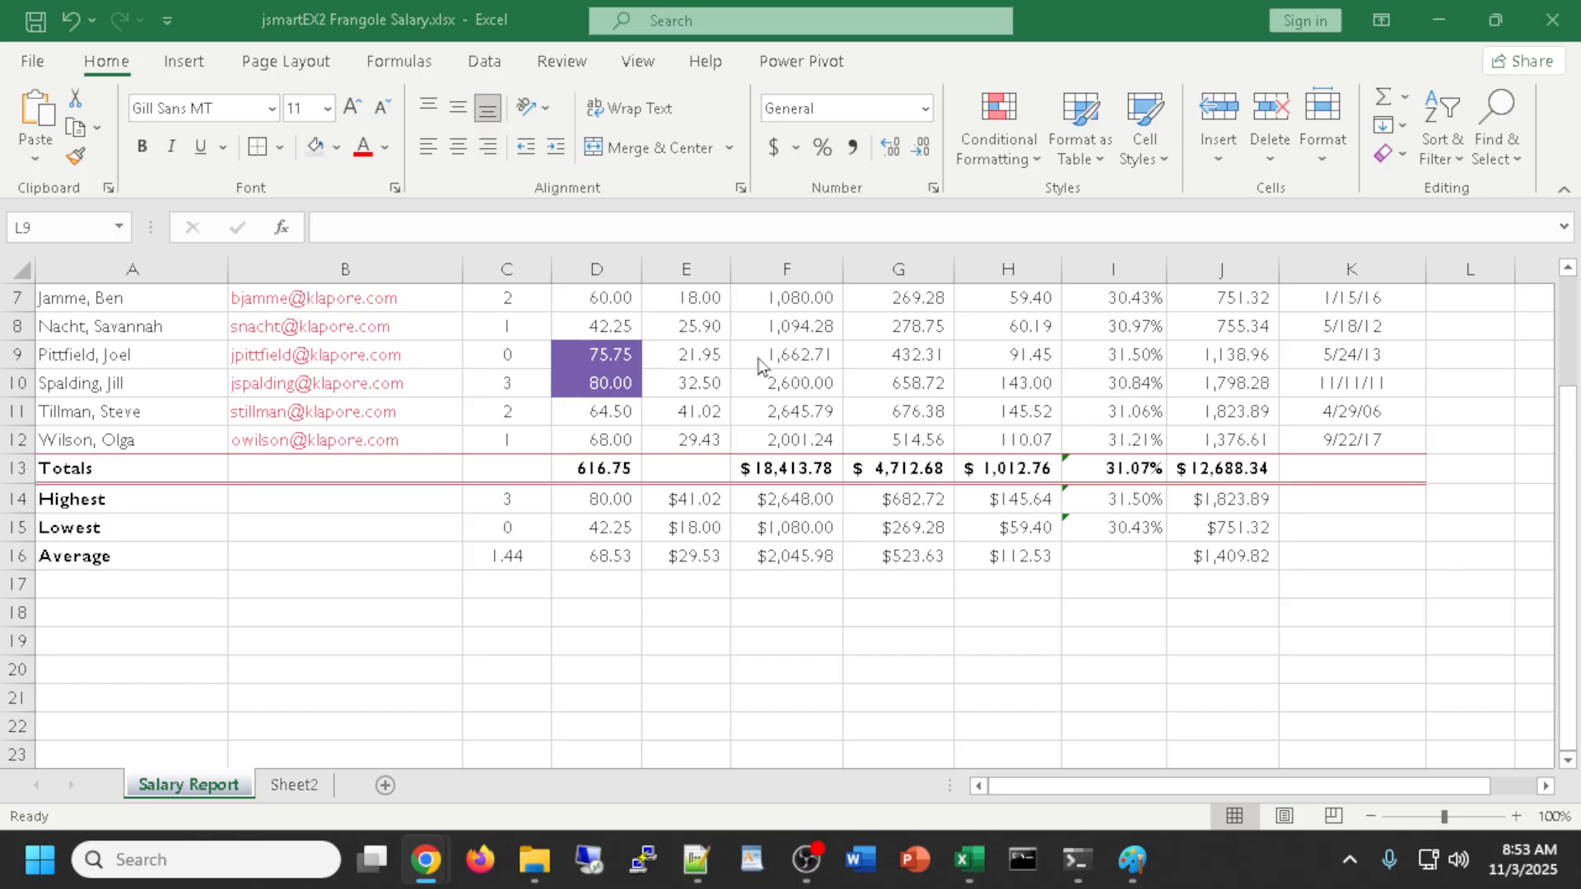
# Set the width of the Hours Works, Hourly Pay Rate and Tax % columns (D, E and I) to 10.5
pyautogui.click(609, 265)
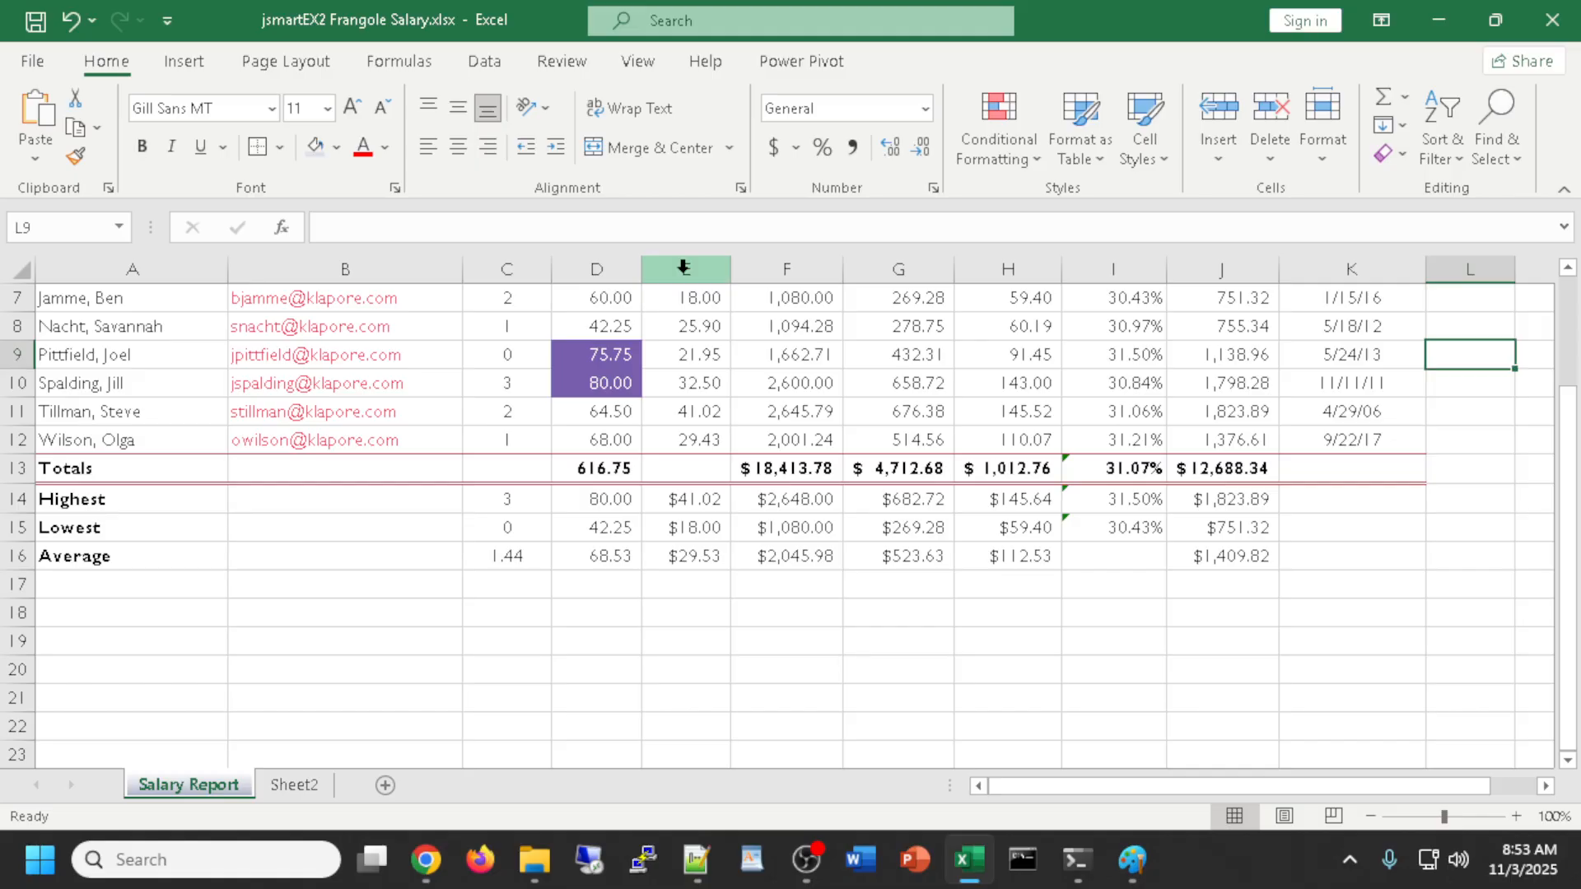
pyautogui.click(684, 267)
pyautogui.click(597, 267)
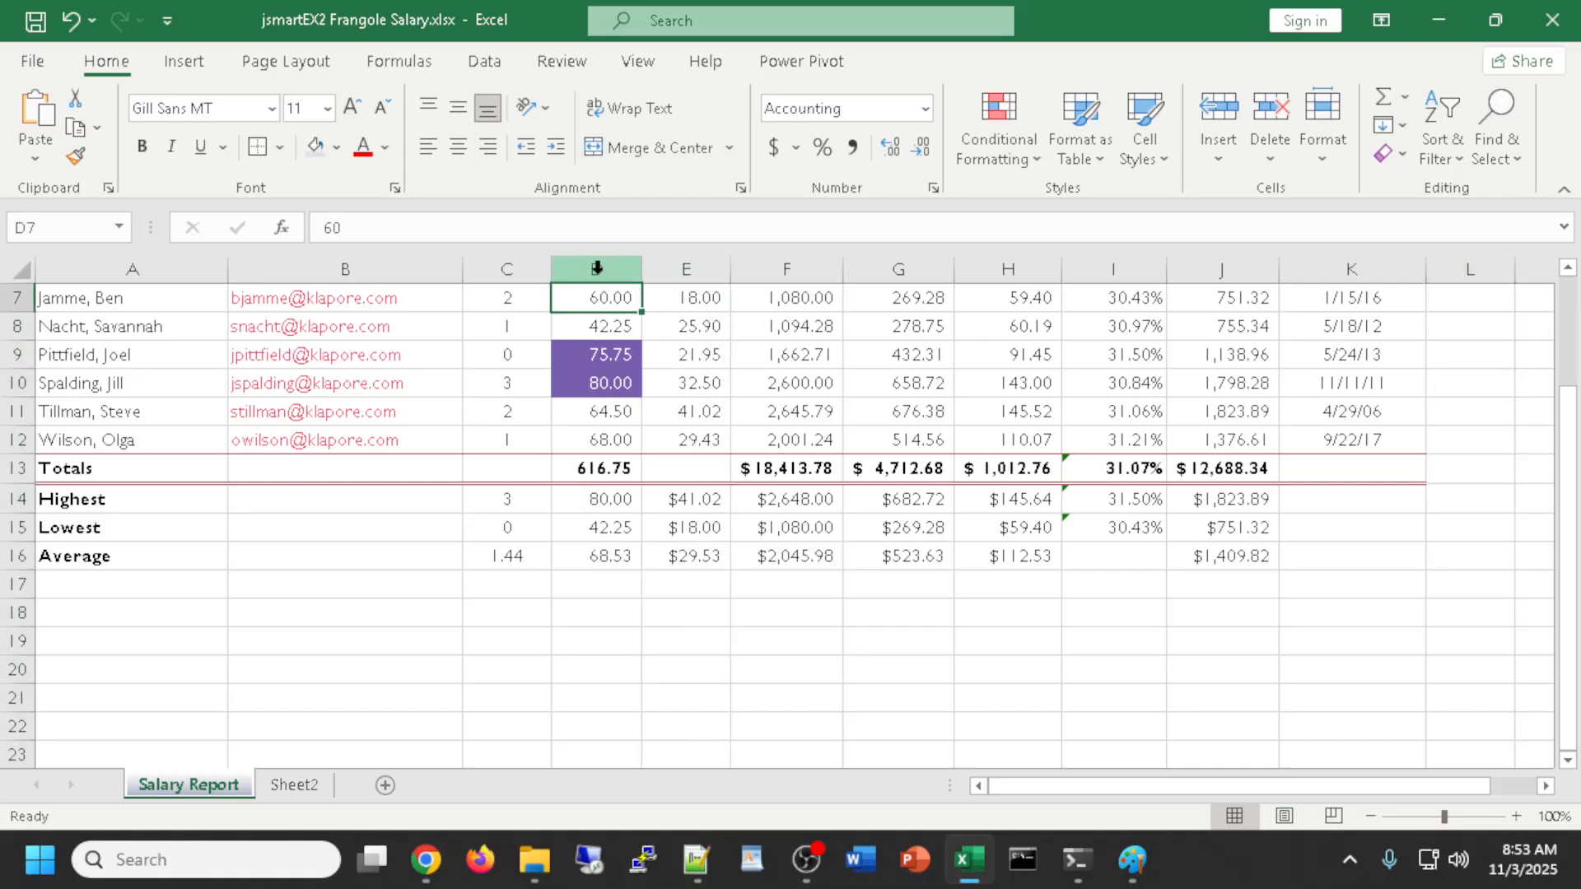
pyautogui.keyDown('ctrl'); pyautogui.click(673, 268); pyautogui.keyUp('ctrl')
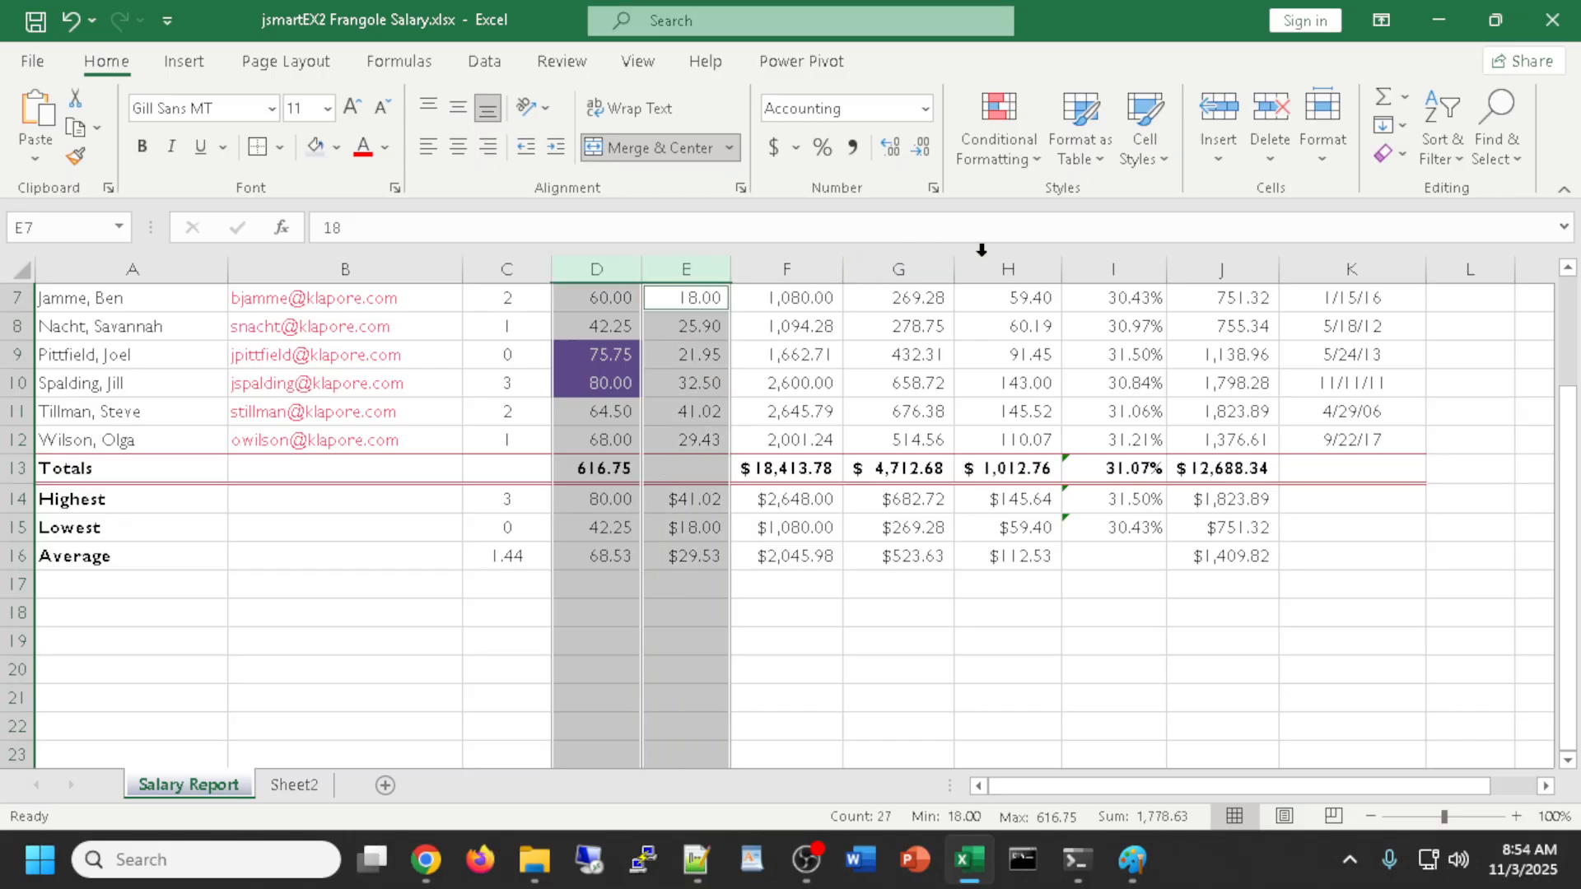
pyautogui.keyDown('ctrl'); pyautogui.click(1135, 259); pyautogui.keyUp('ctrl')
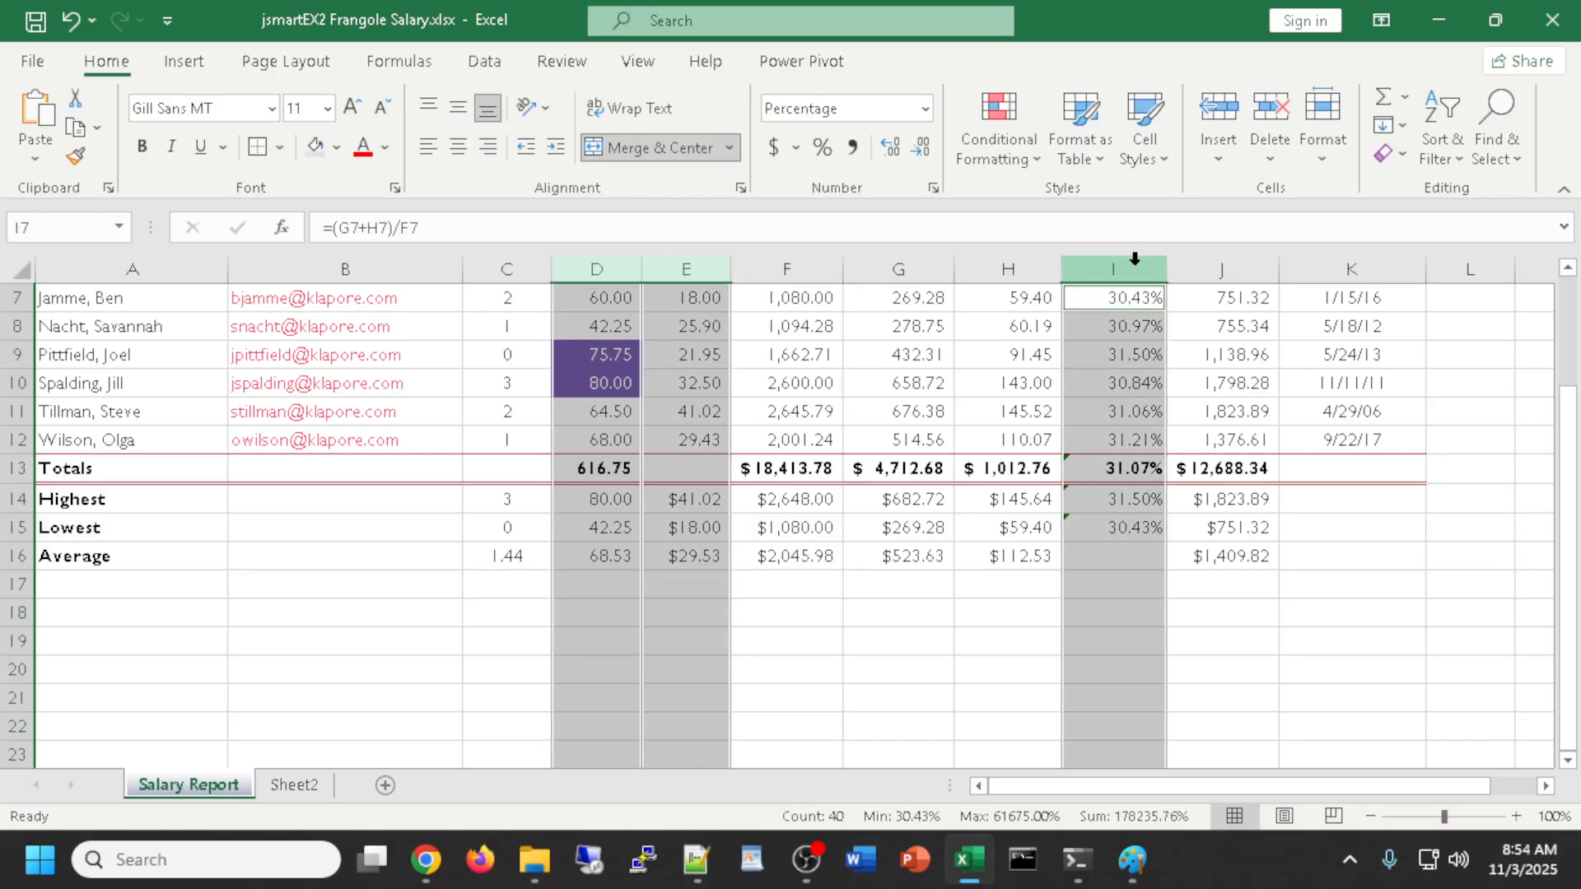
pyautogui.scroll(2, 1135, 259)
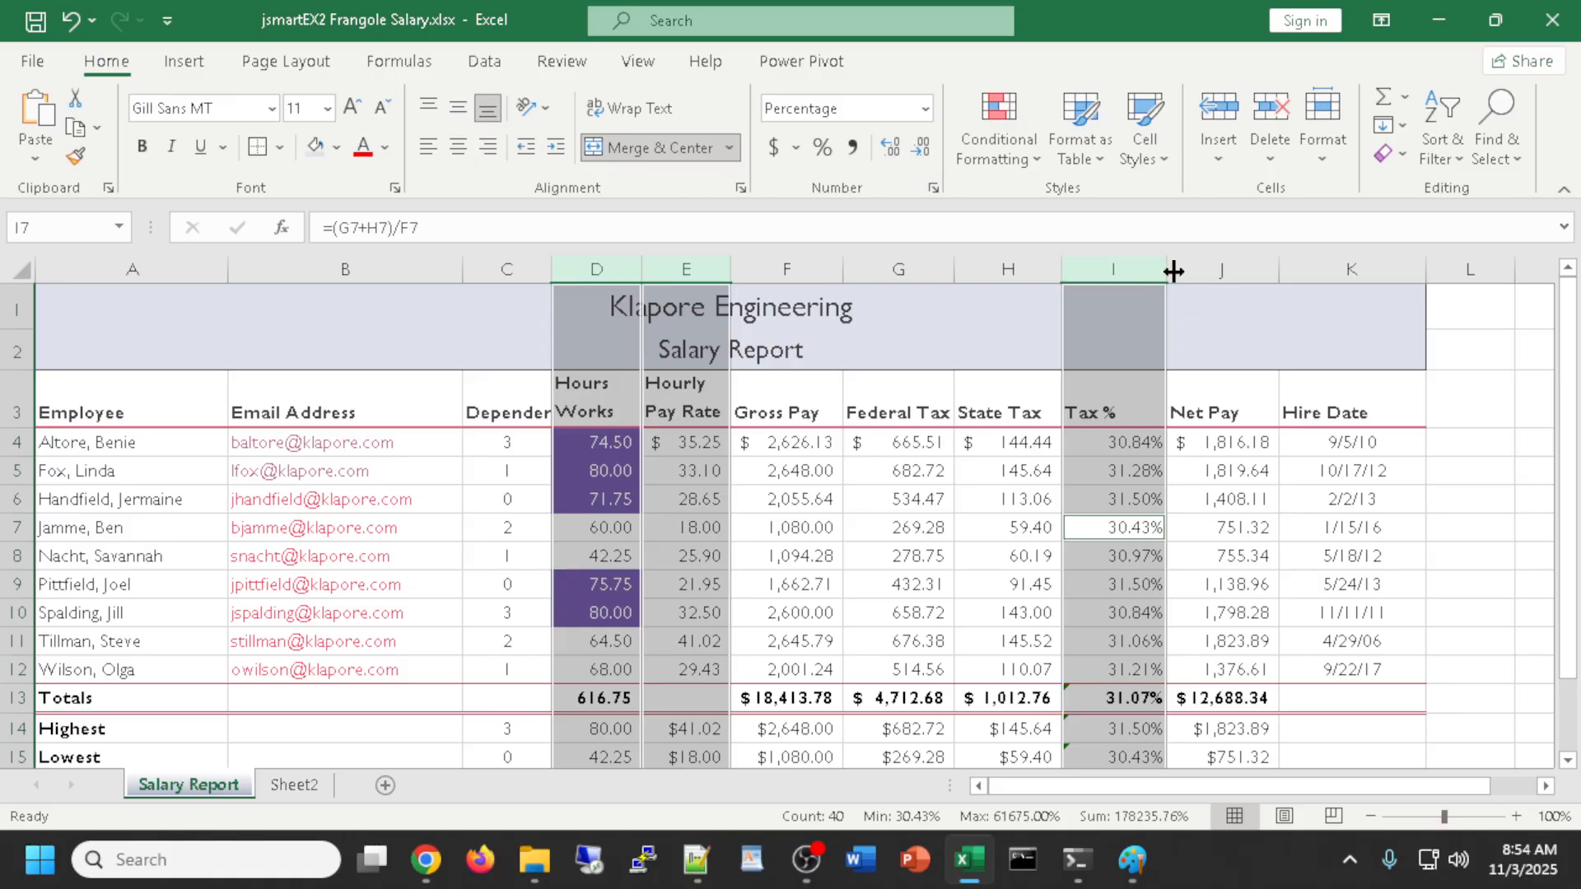
pyautogui.moveTo(1168, 270)
pyautogui.mouseDown()
pyautogui.moveTo(1189, 269)
pyautogui.moveTo(1177, 276)
pyautogui.mouseUp()
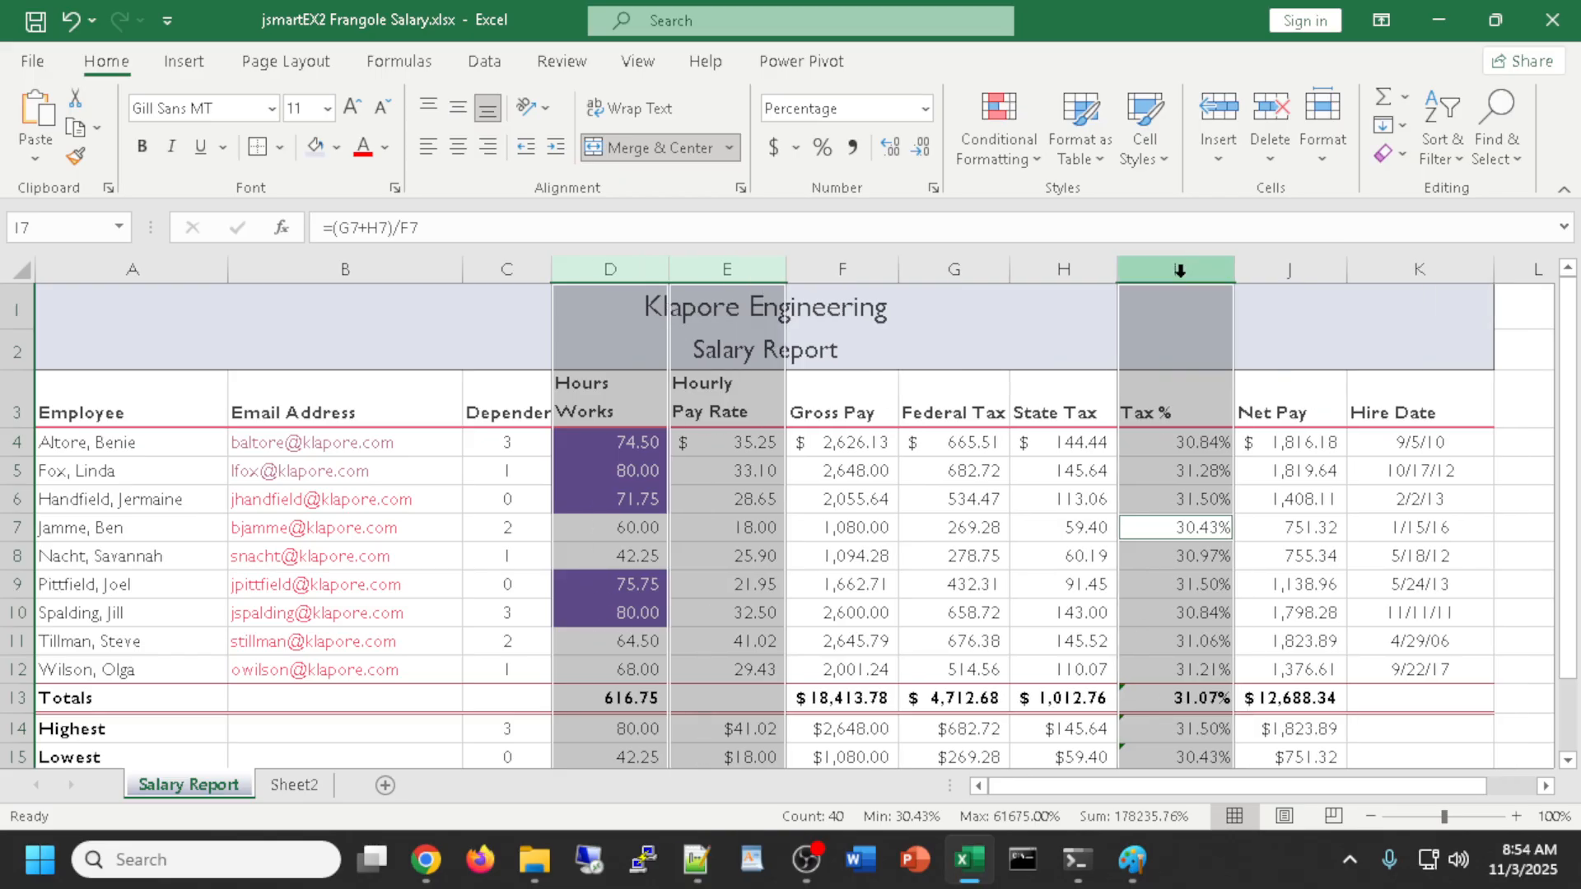
pyautogui.rightClick(1175, 282)
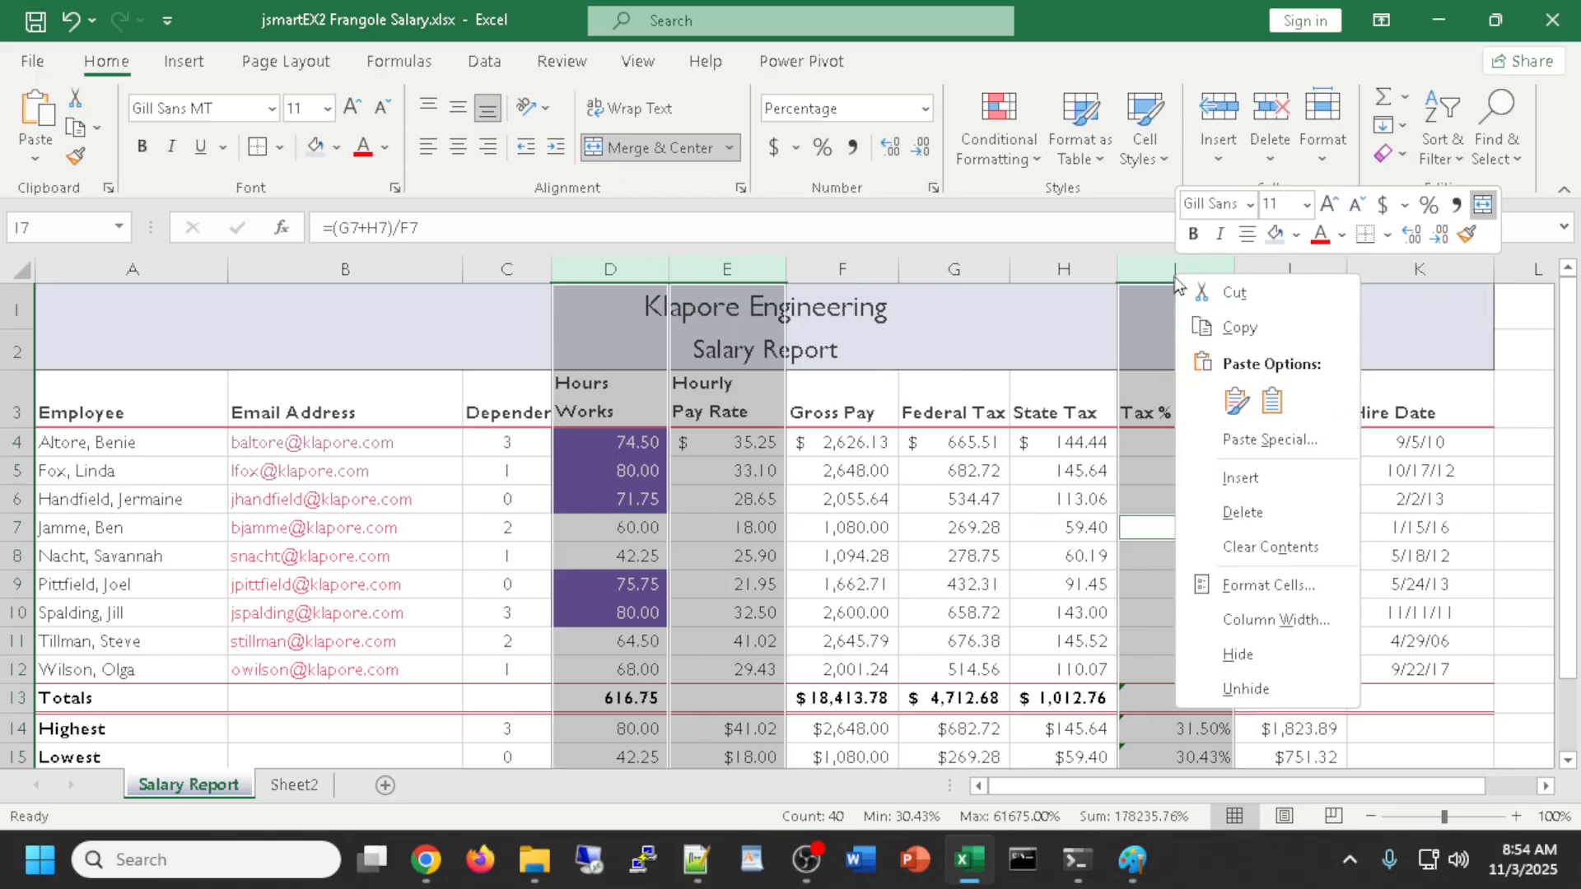
pyautogui.click(1271, 620)
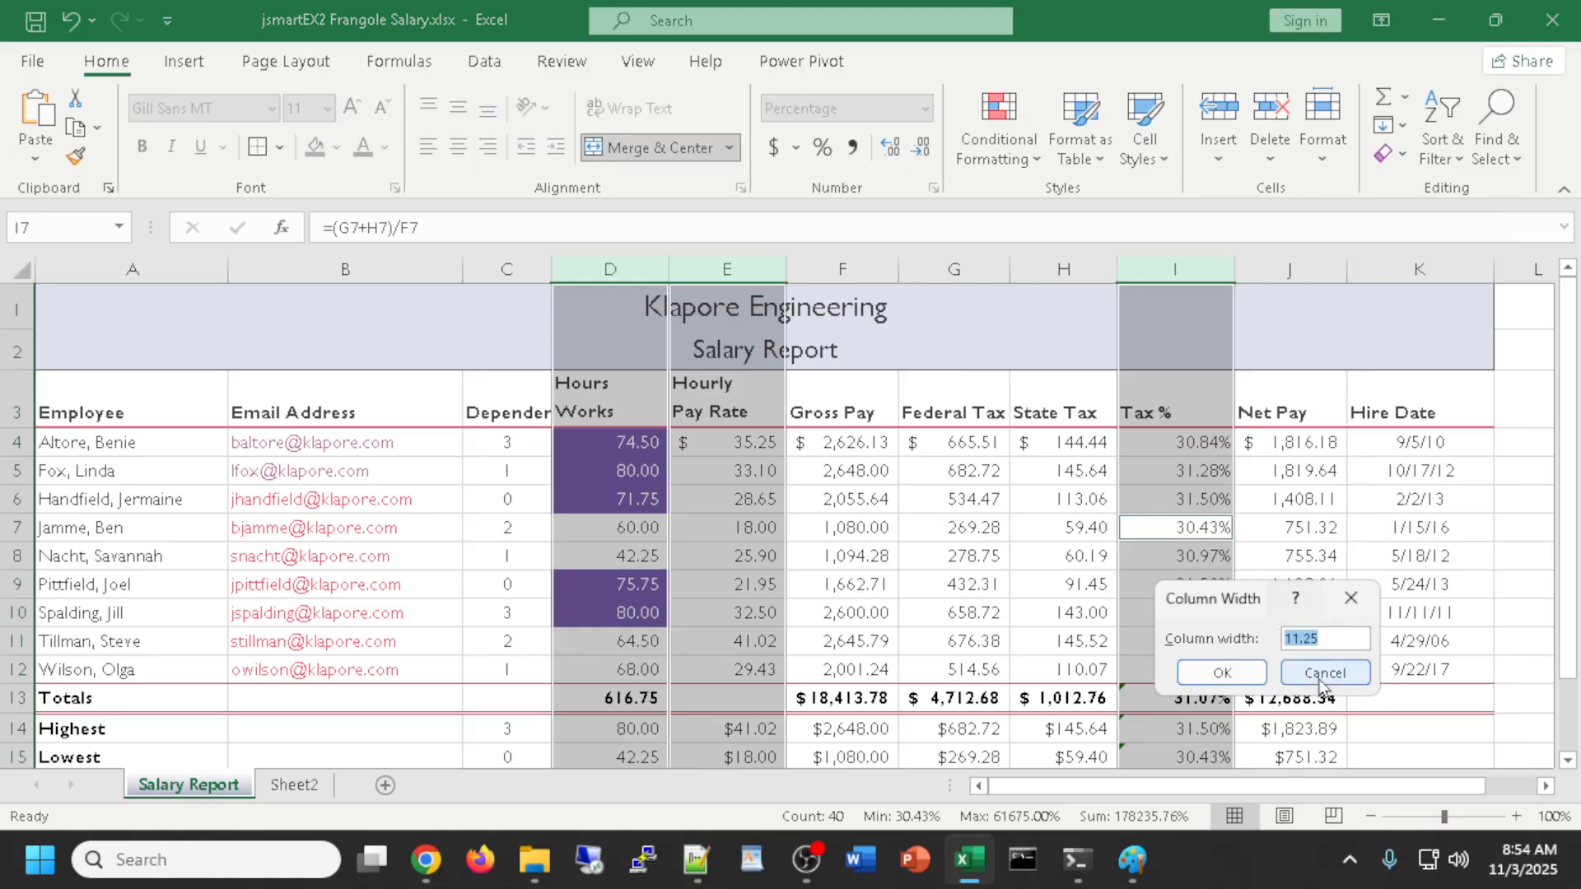
pyautogui.write('10.5')
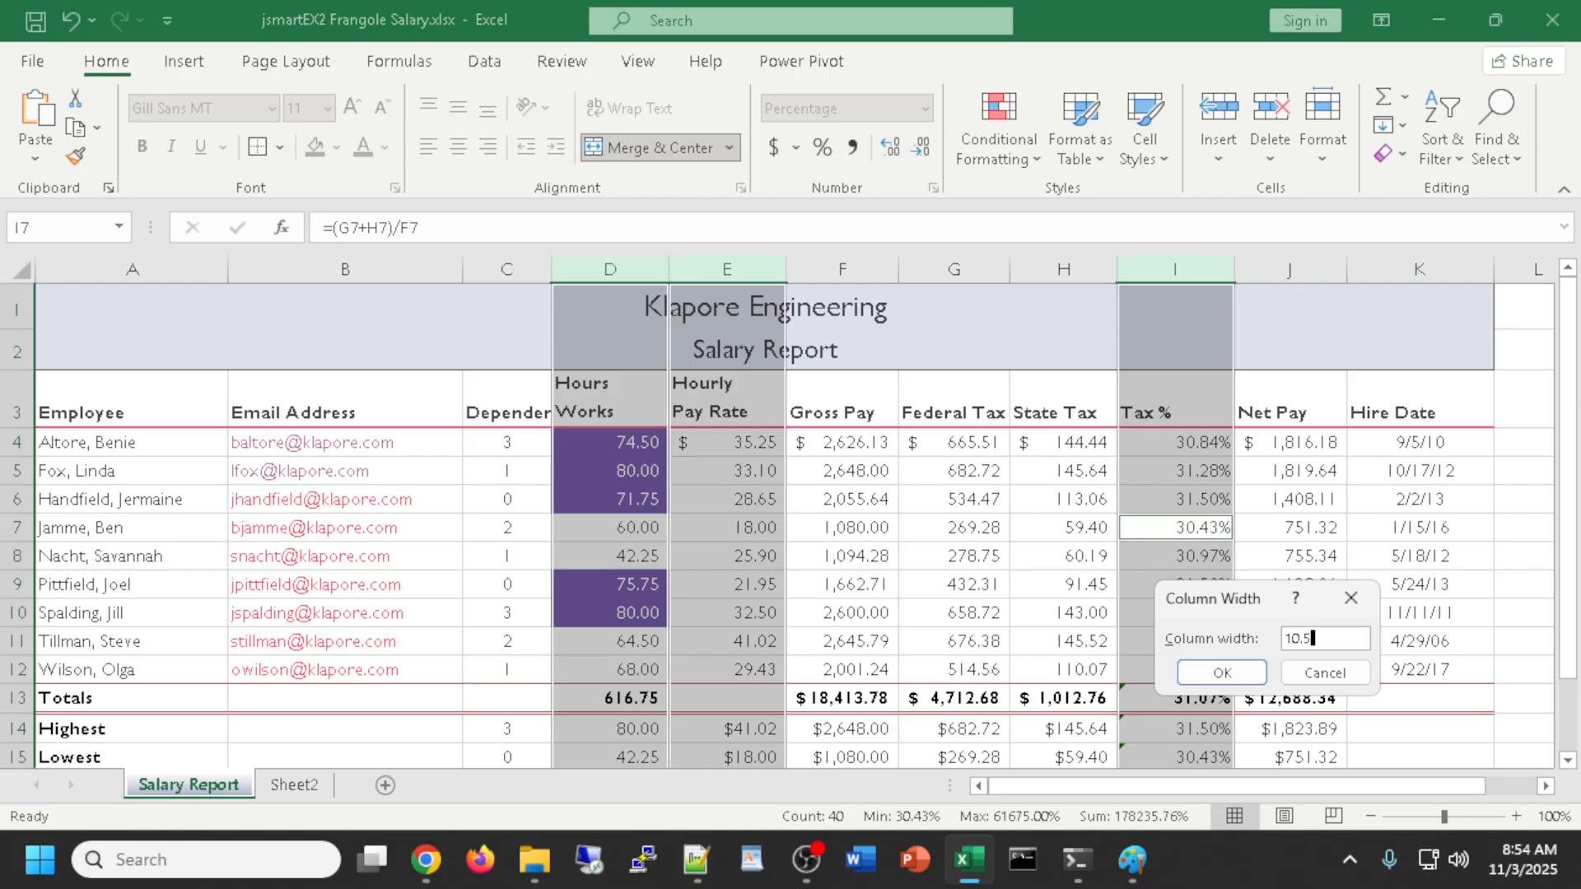
pyautogui.press('Return')
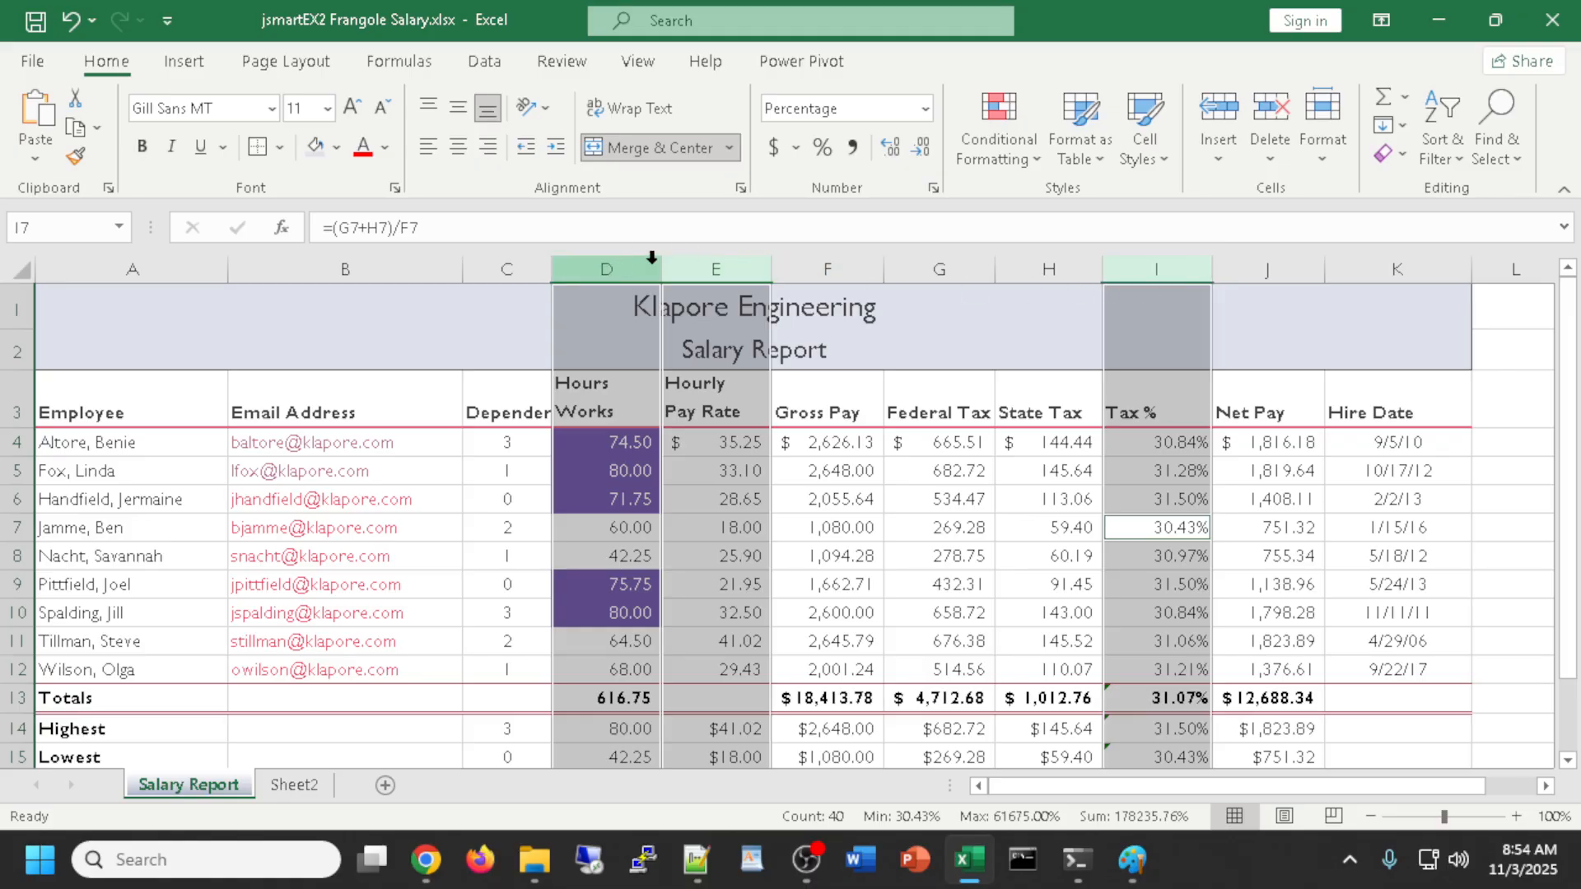
# Check the column width shared by columns D, E and I without changing it, and clear the column selection
pyautogui.rightClick(716, 266)
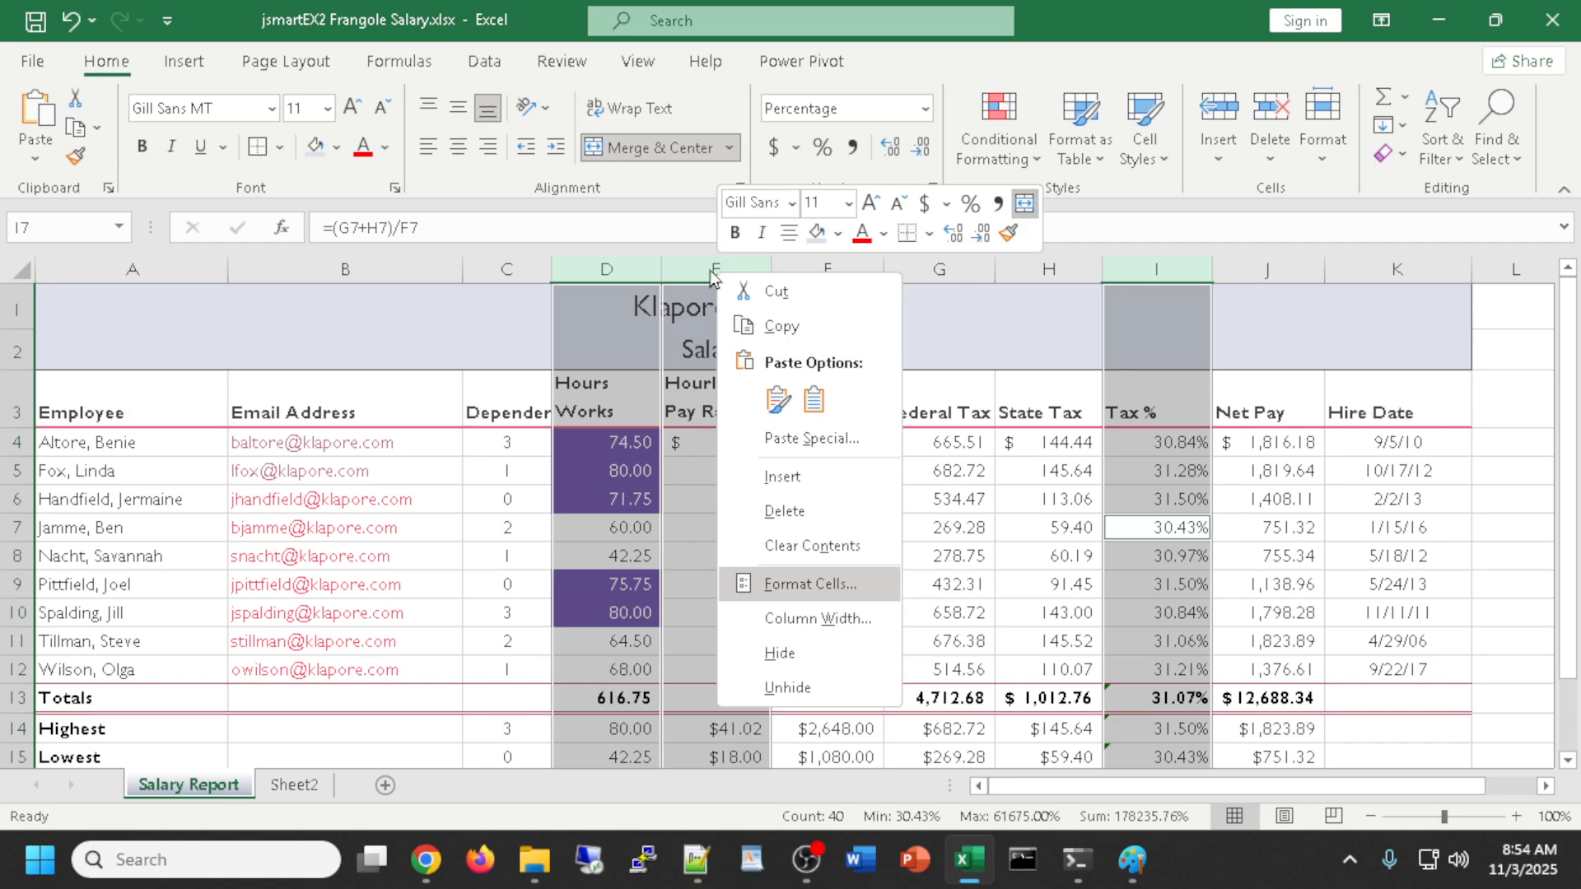
pyautogui.click(824, 619)
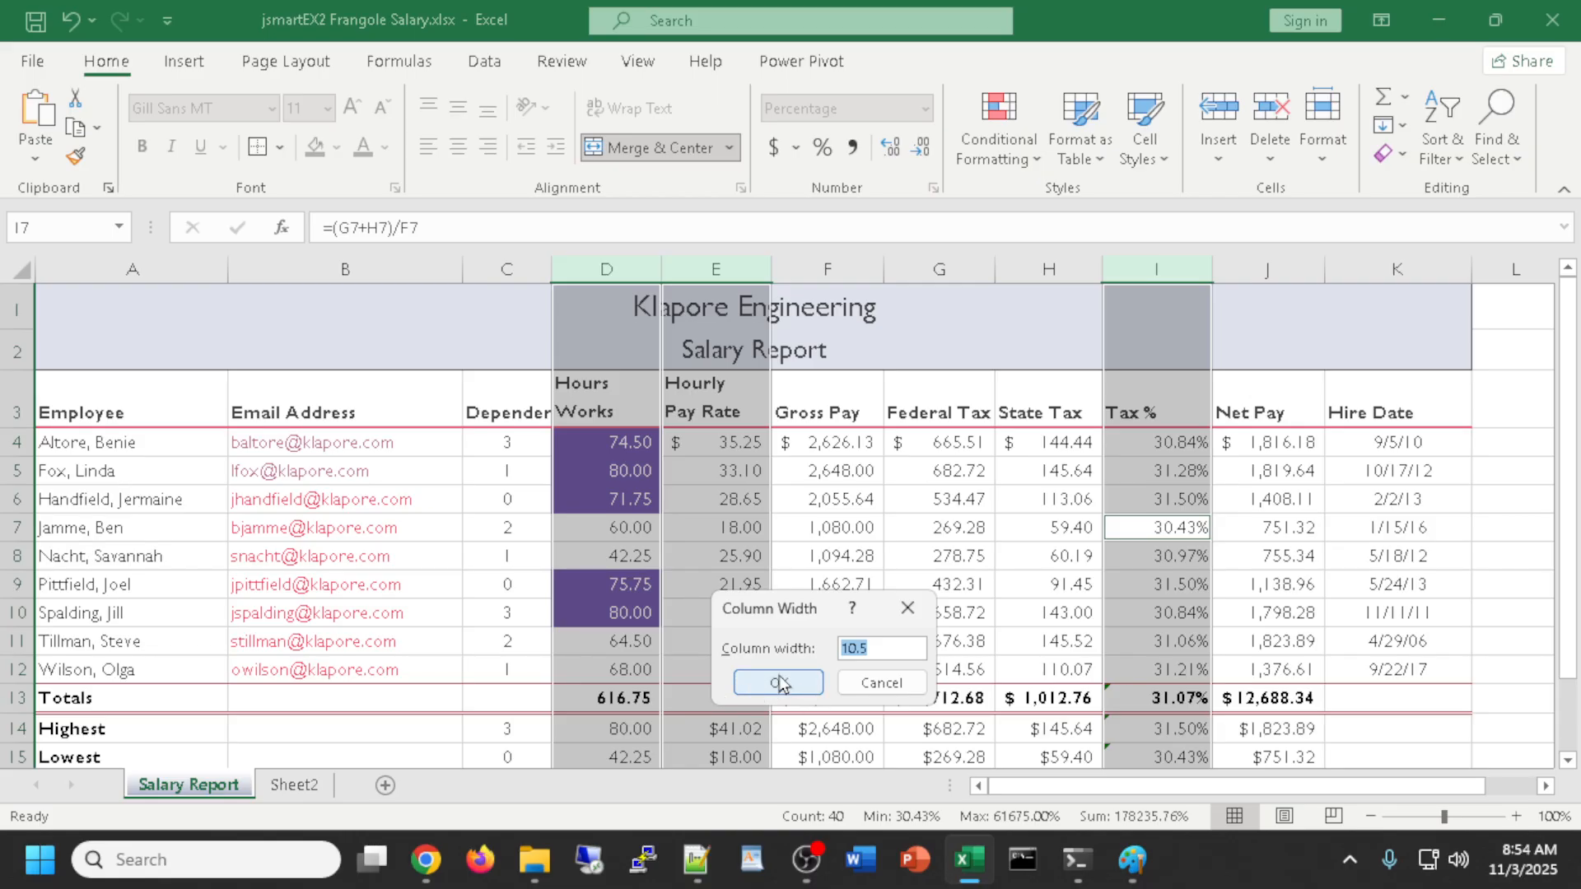
pyautogui.click(883, 683)
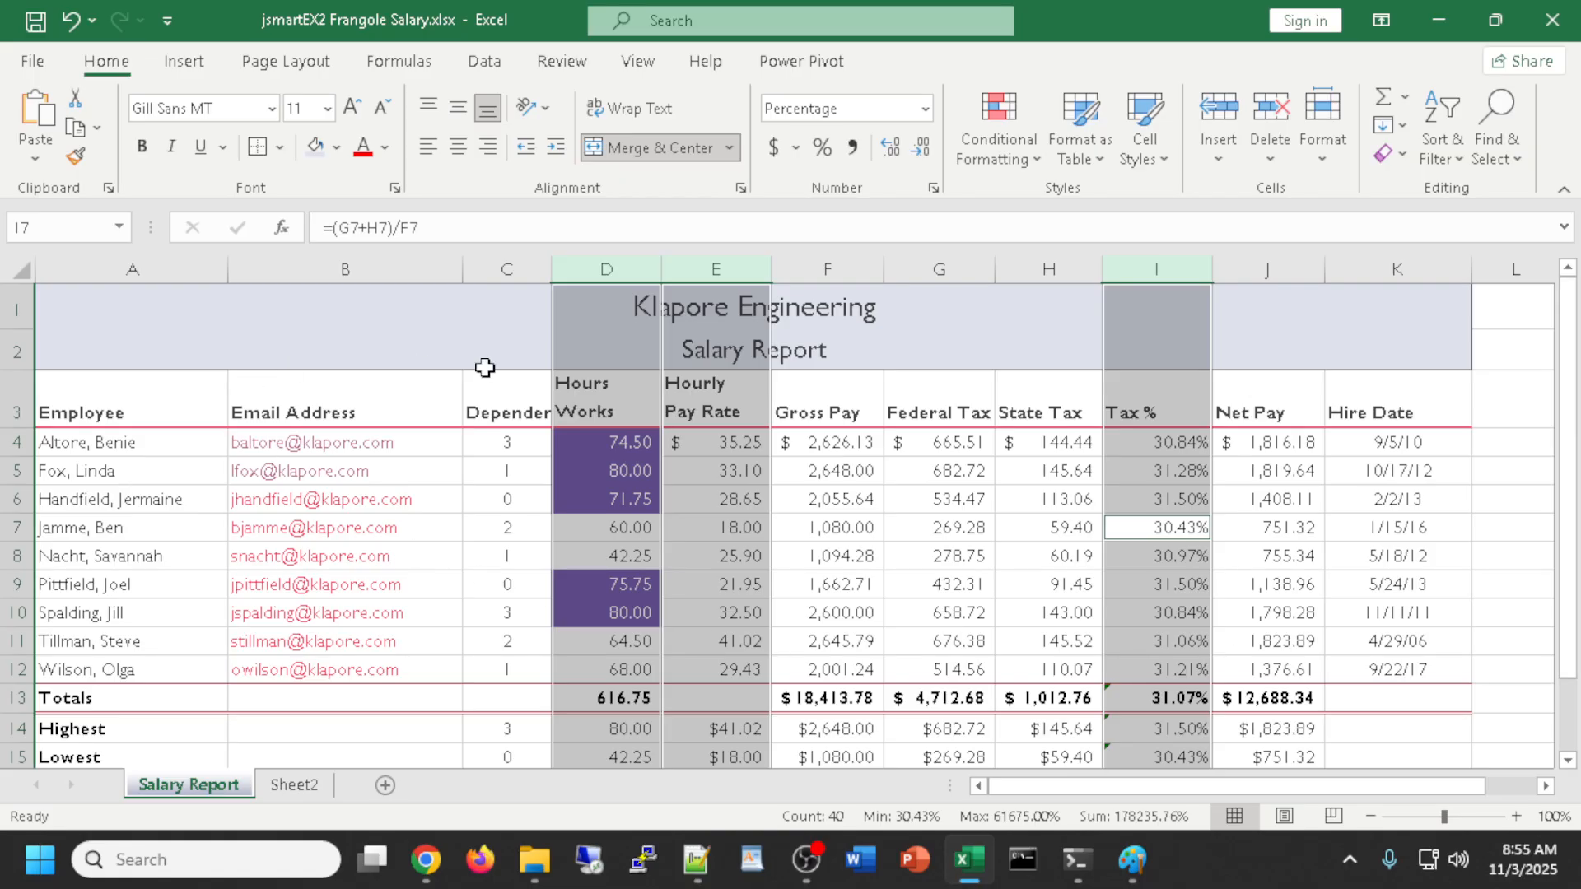
pyautogui.click(1415, 585)
# Set the height of the column heading row (row 3) to 50
pyautogui.keyDown('ctrl'); pyautogui.scroll(-3, 850, 558); pyautogui.keyUp('ctrl')
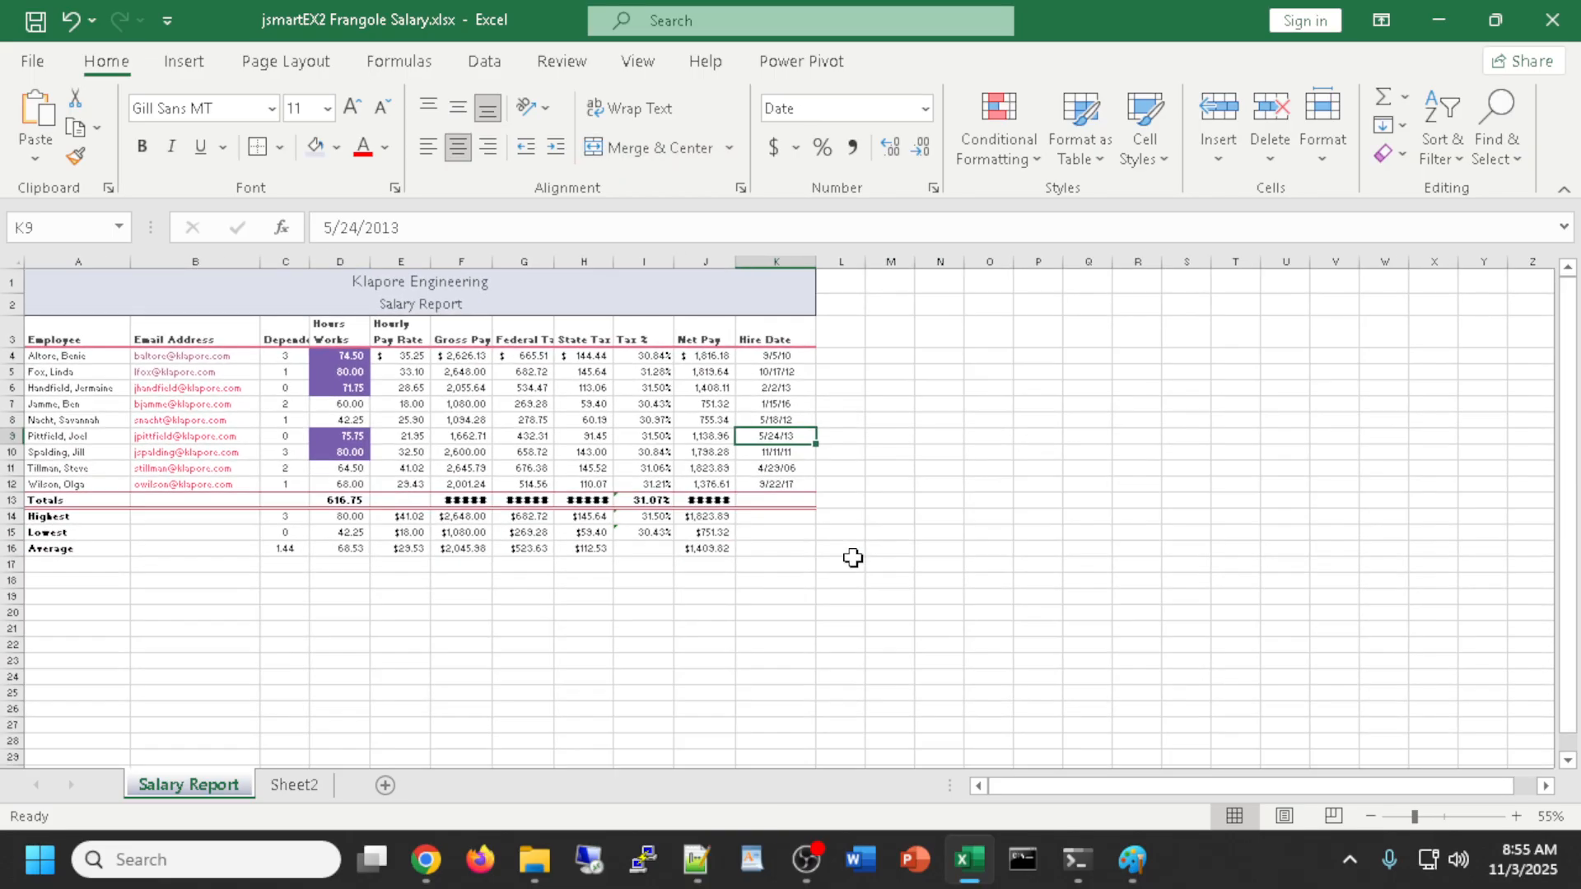
pyautogui.keyDown('ctrl'); pyautogui.scroll(2, 851, 558); pyautogui.keyUp('ctrl')
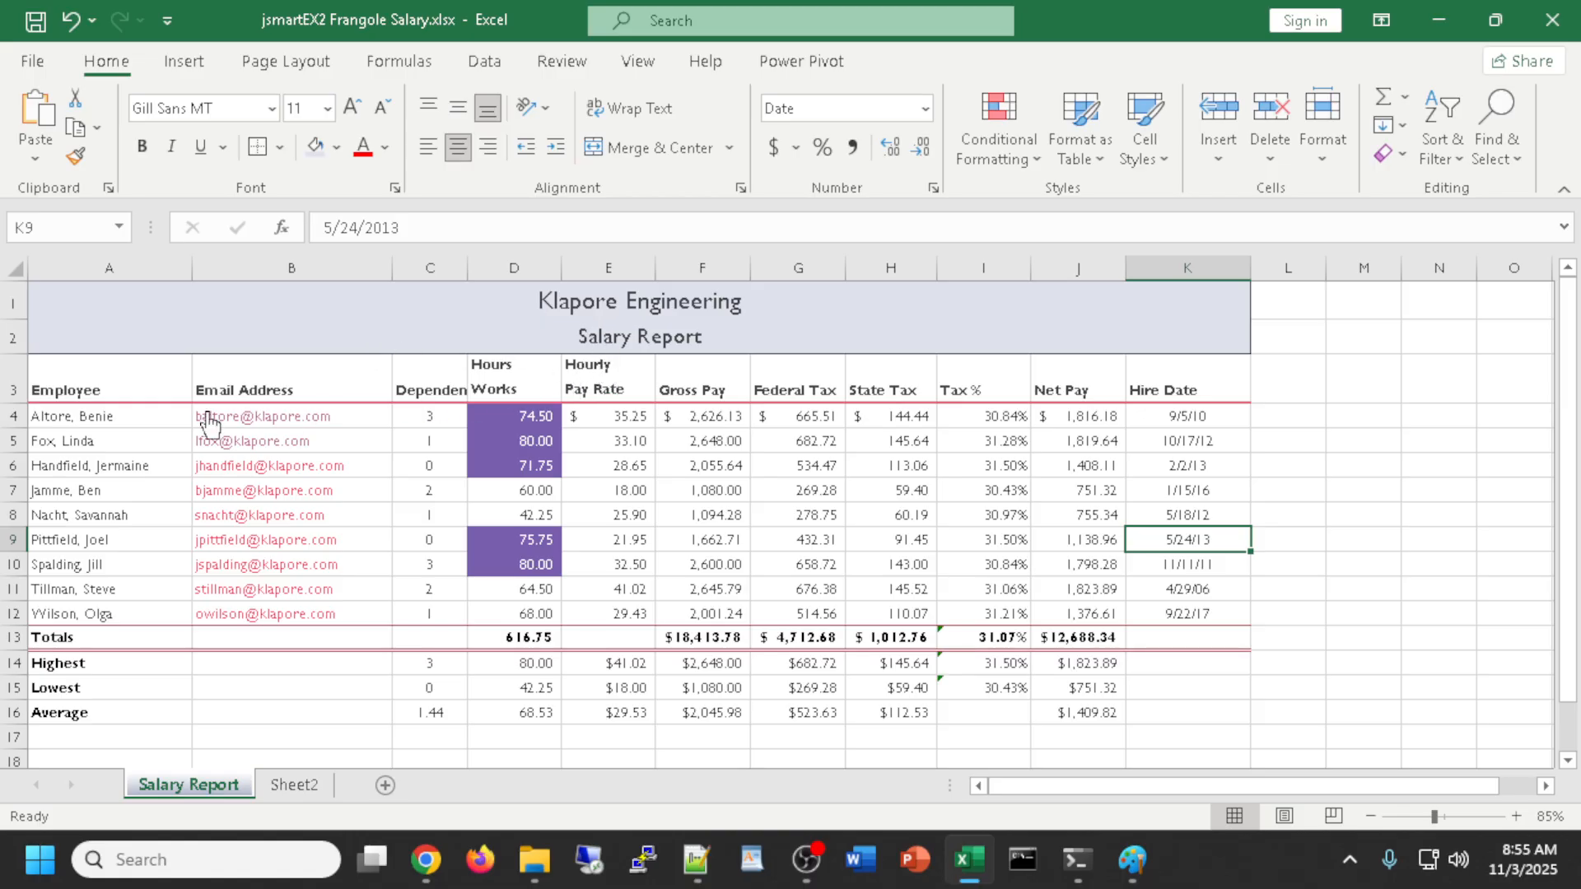
pyautogui.moveTo(14, 403); pyautogui.dragTo(13, 422)
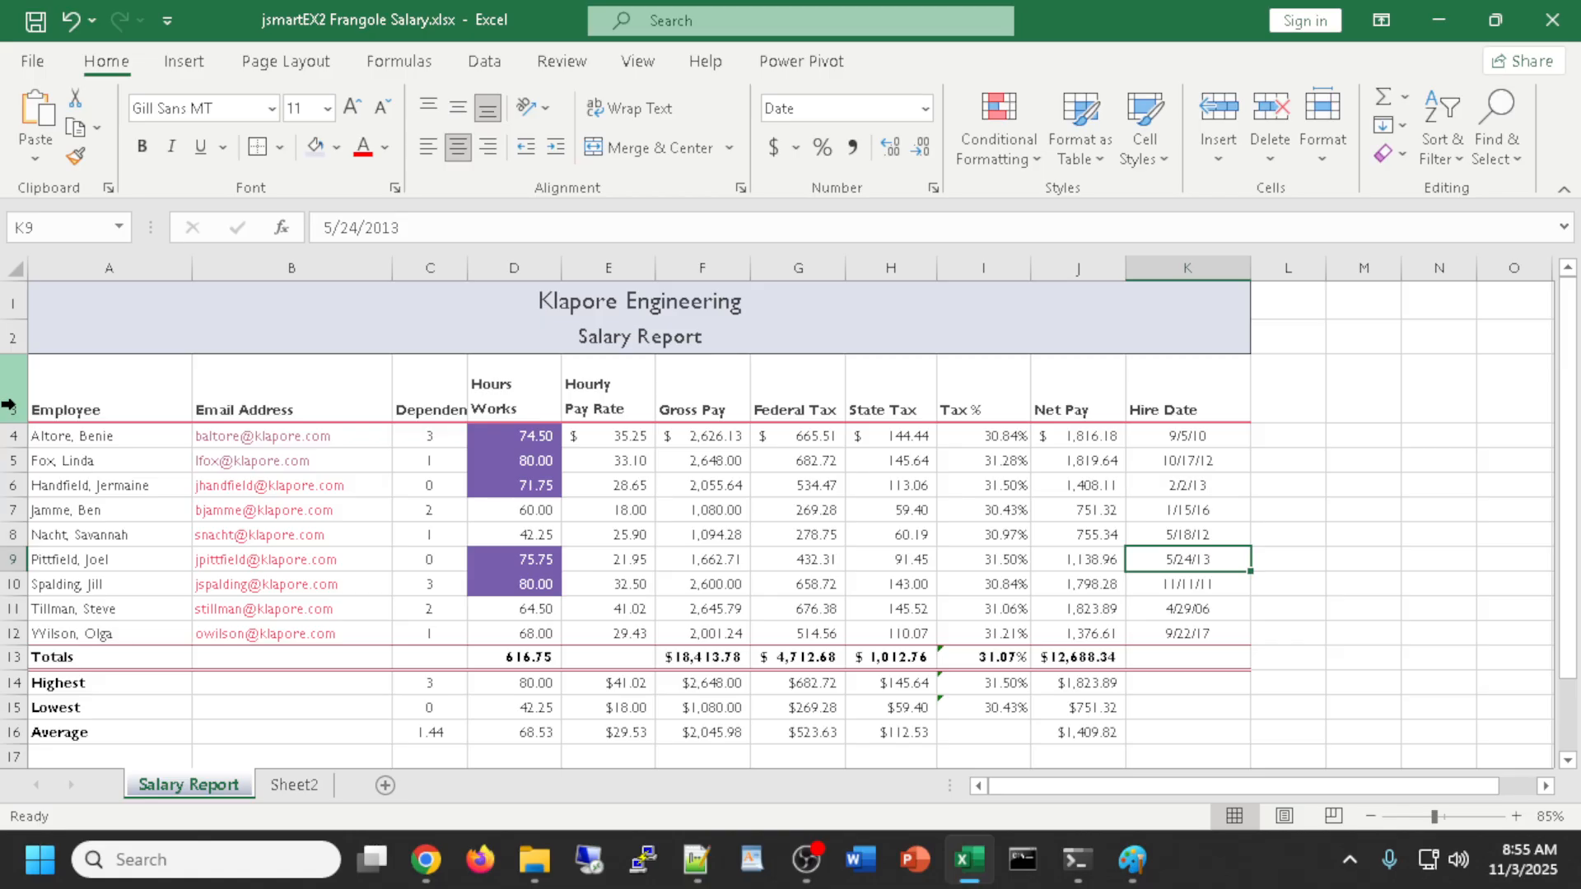
pyautogui.click(12, 390)
pyautogui.rightClick(12, 394)
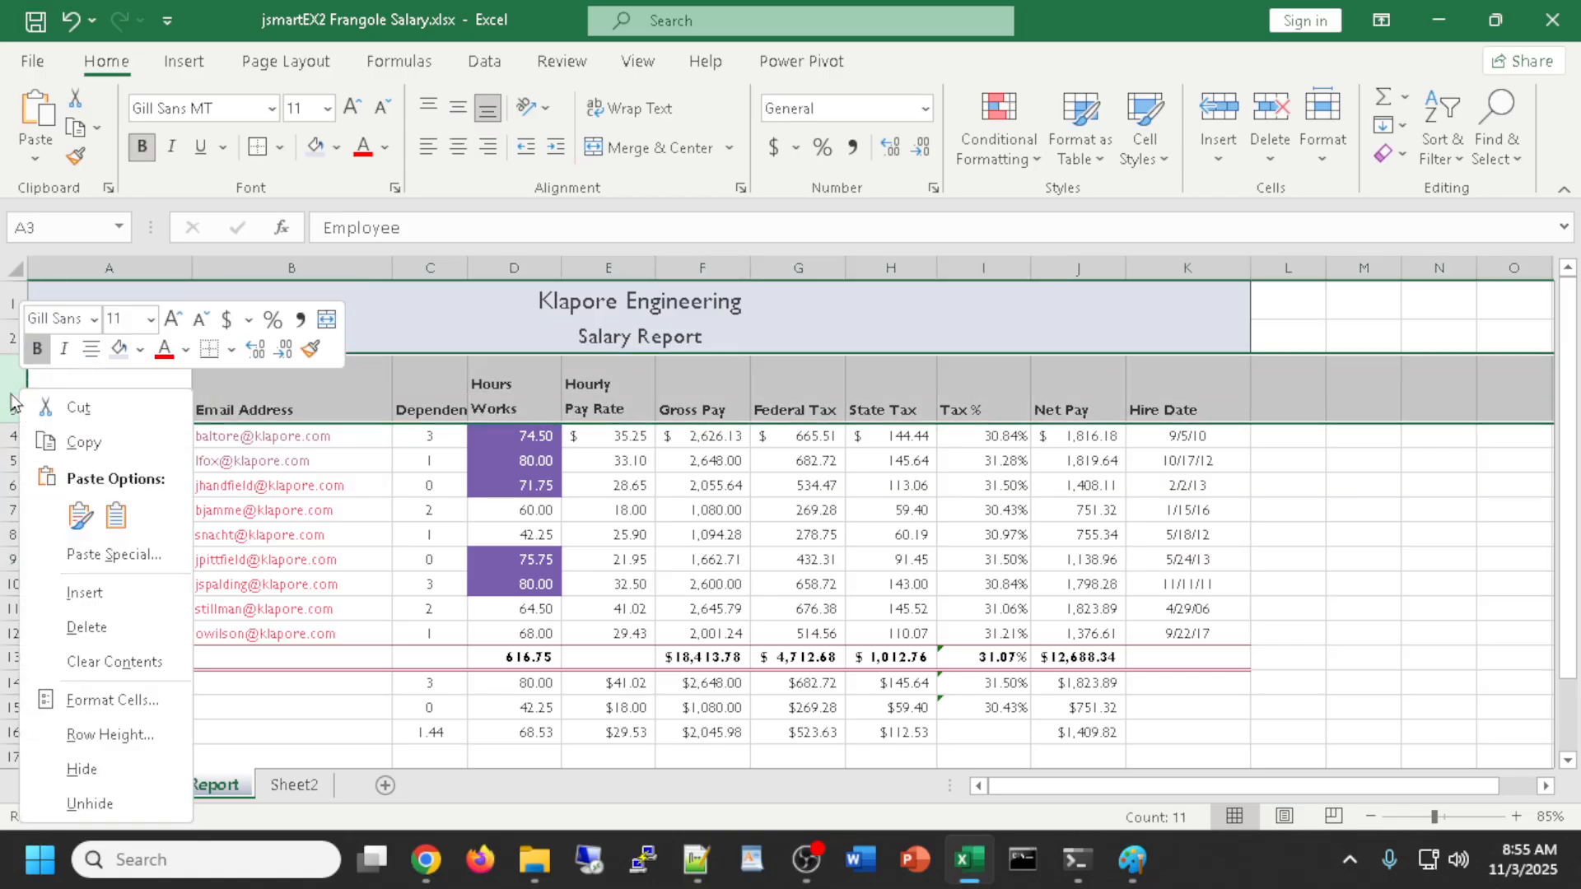
pyautogui.click(122, 735)
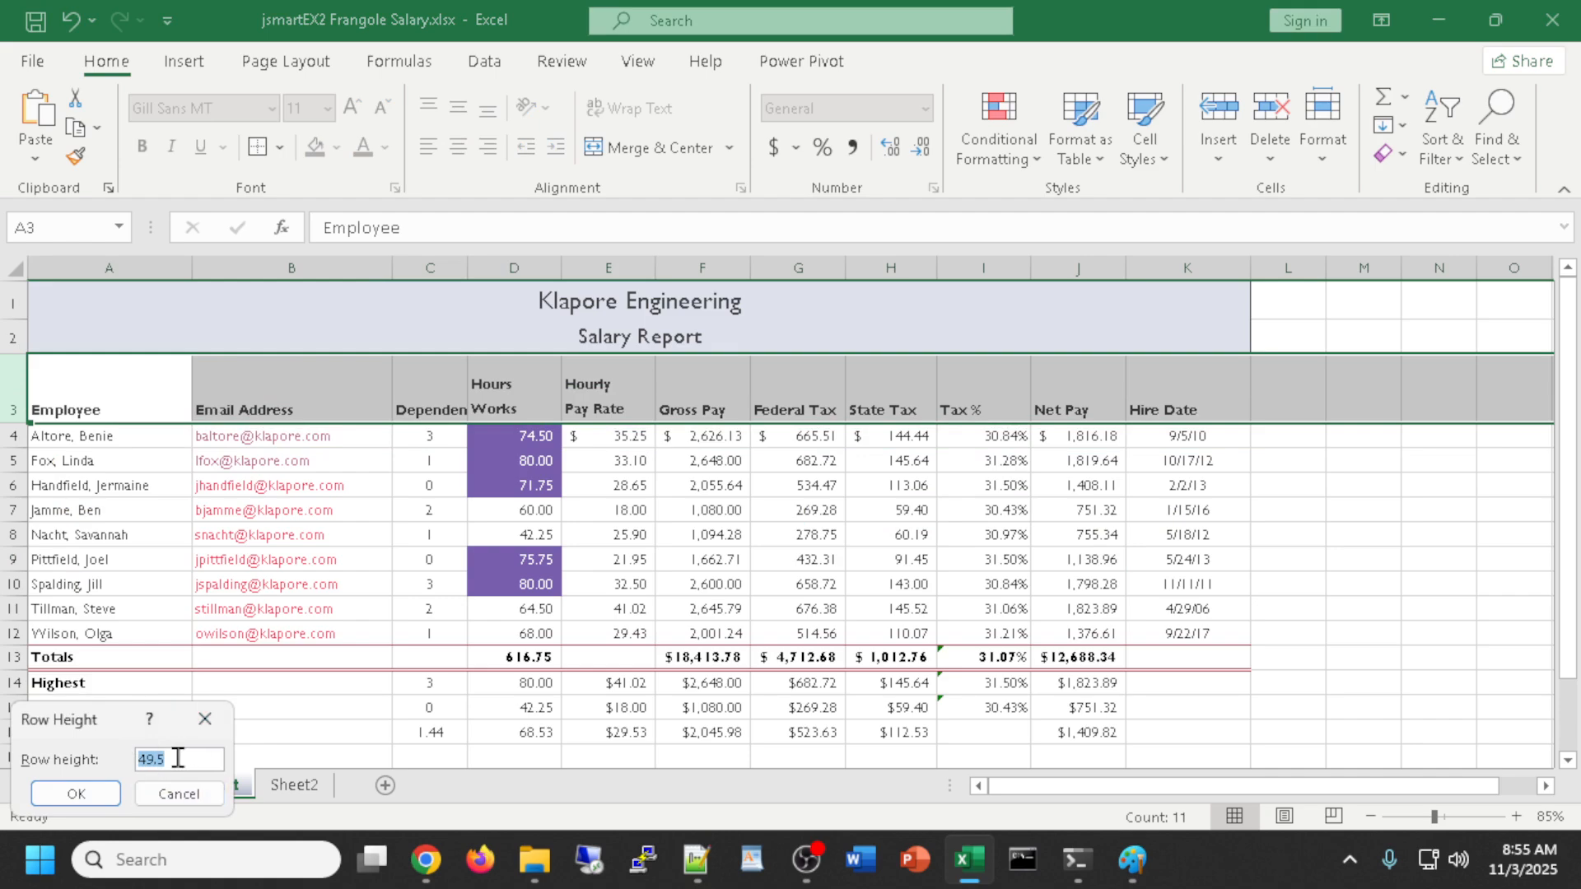
pyautogui.write('50')
pyautogui.press('Return')
pyautogui.click(1367, 504)
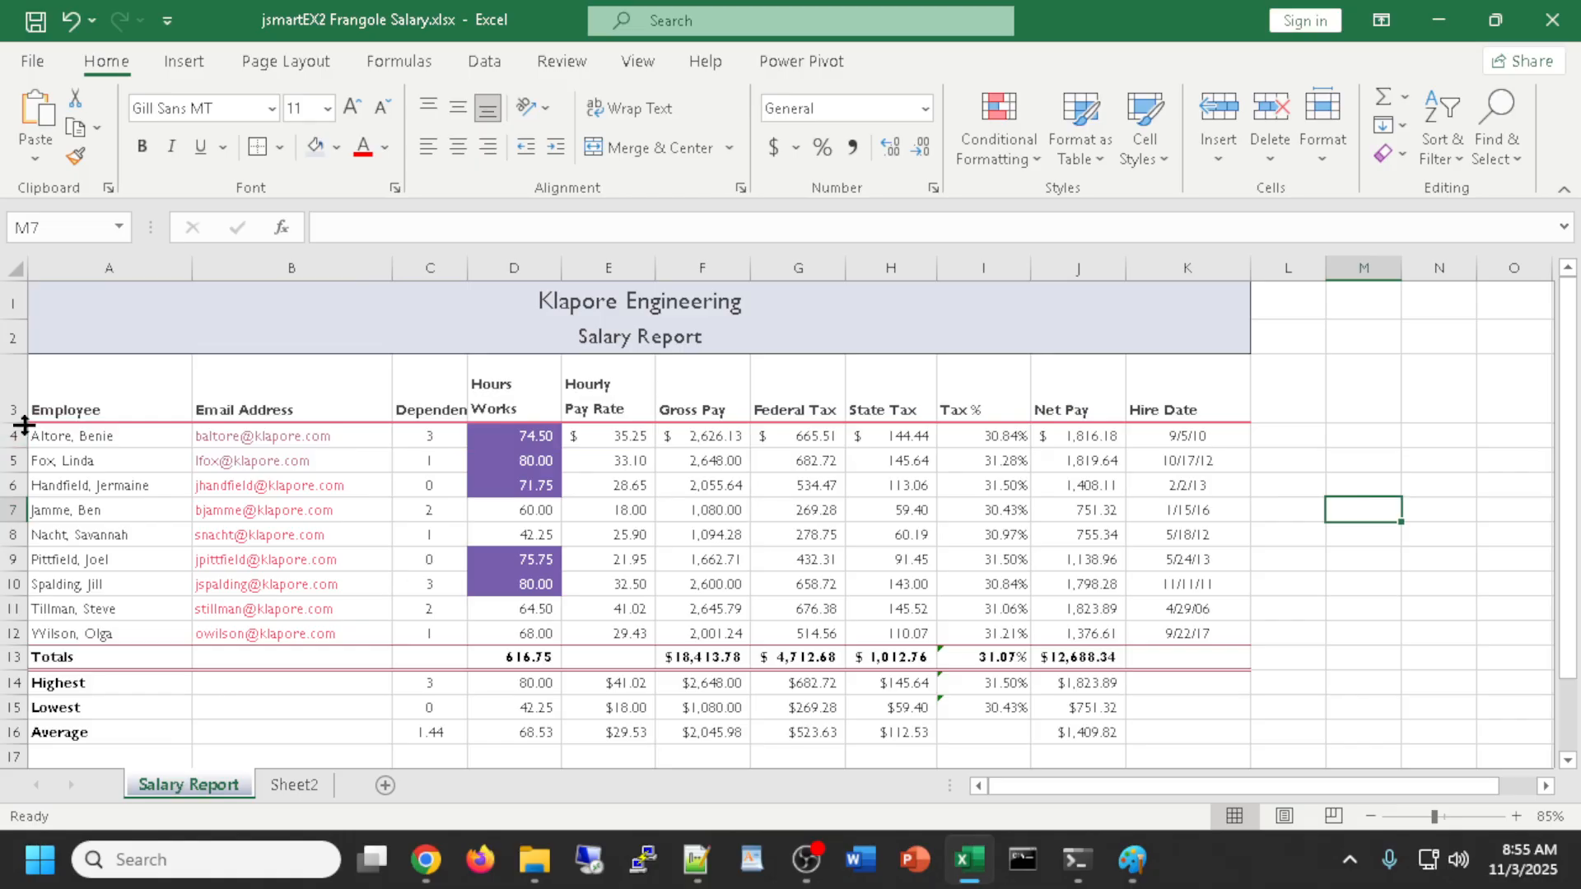
# Re-enter a row height of 50 for the column heading row
pyautogui.moveTo(20, 423)
pyautogui.mouseDown()
pyautogui.moveTo(28, 444)
pyautogui.moveTo(33, 421)
pyautogui.mouseUp()
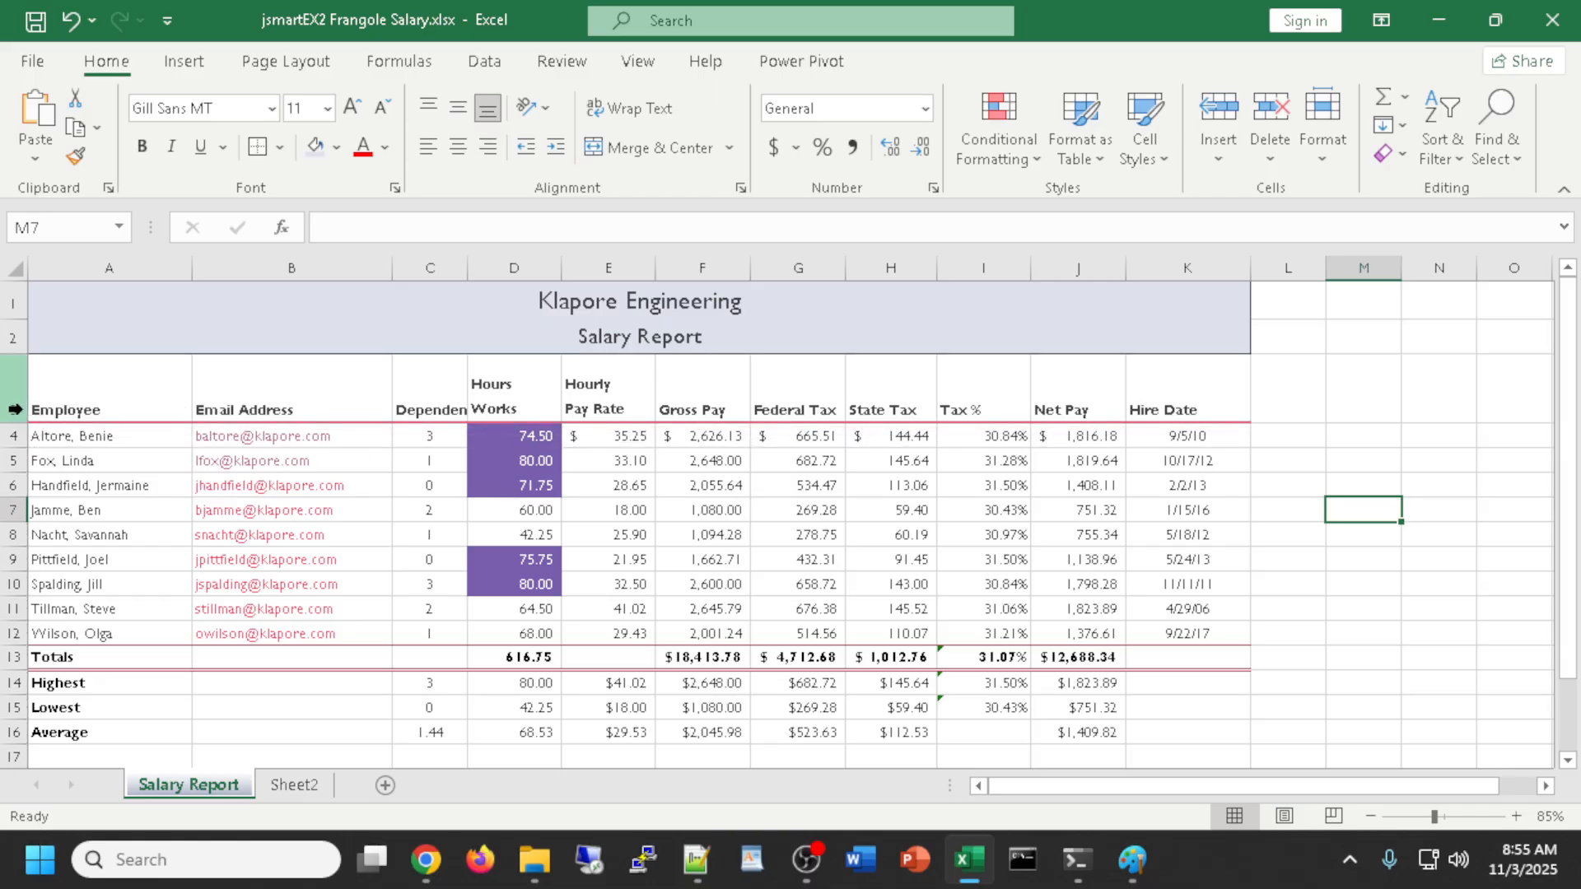
pyautogui.rightClick(18, 400)
pyautogui.click(113, 740)
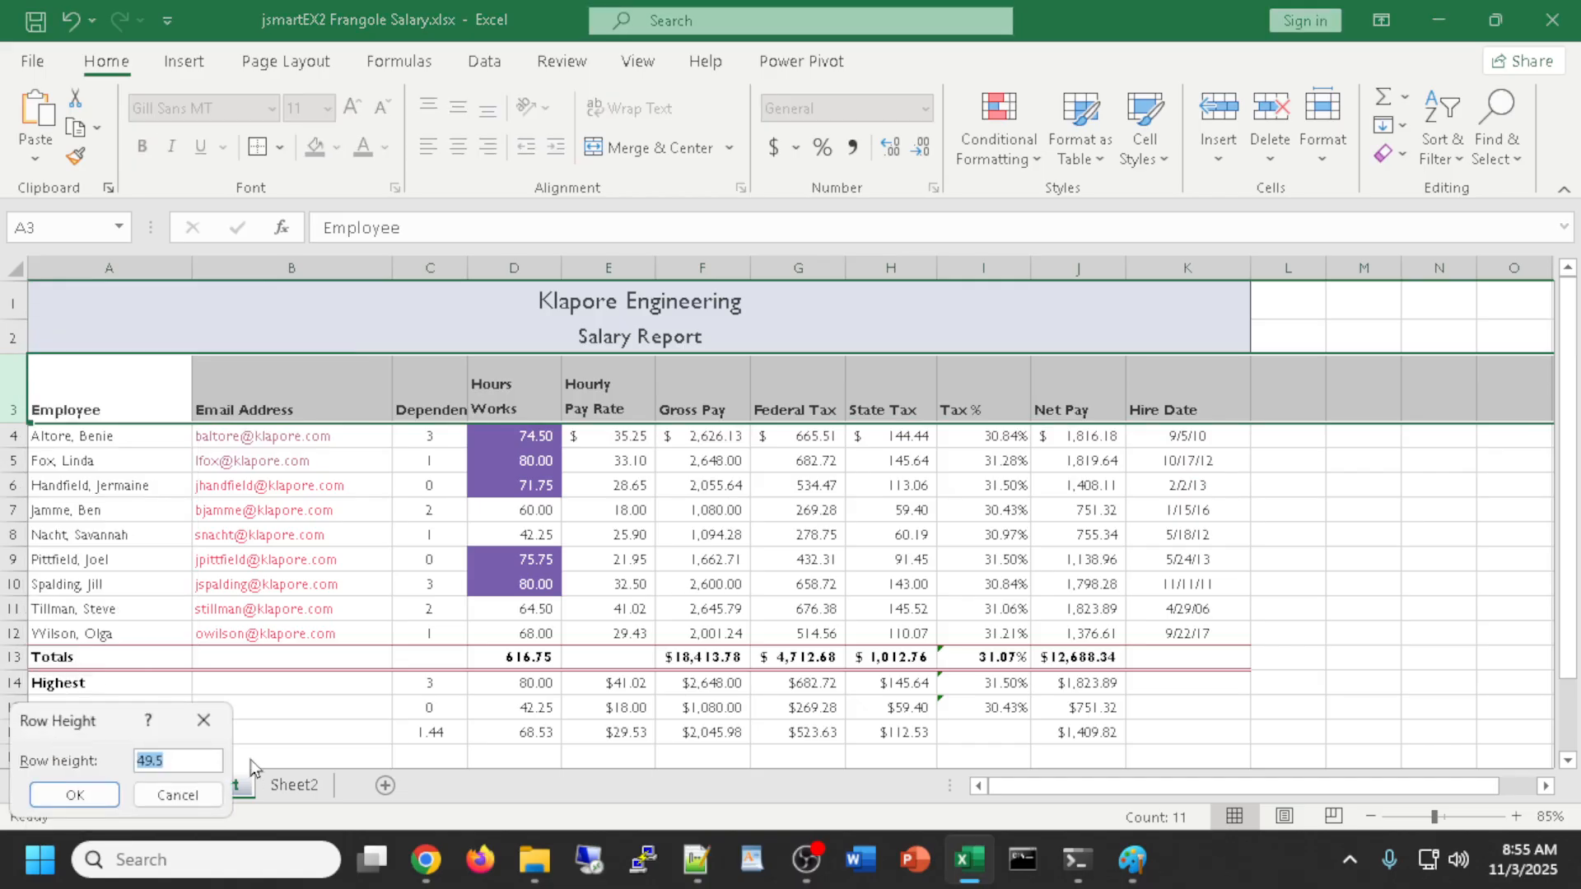
pyautogui.write('50')
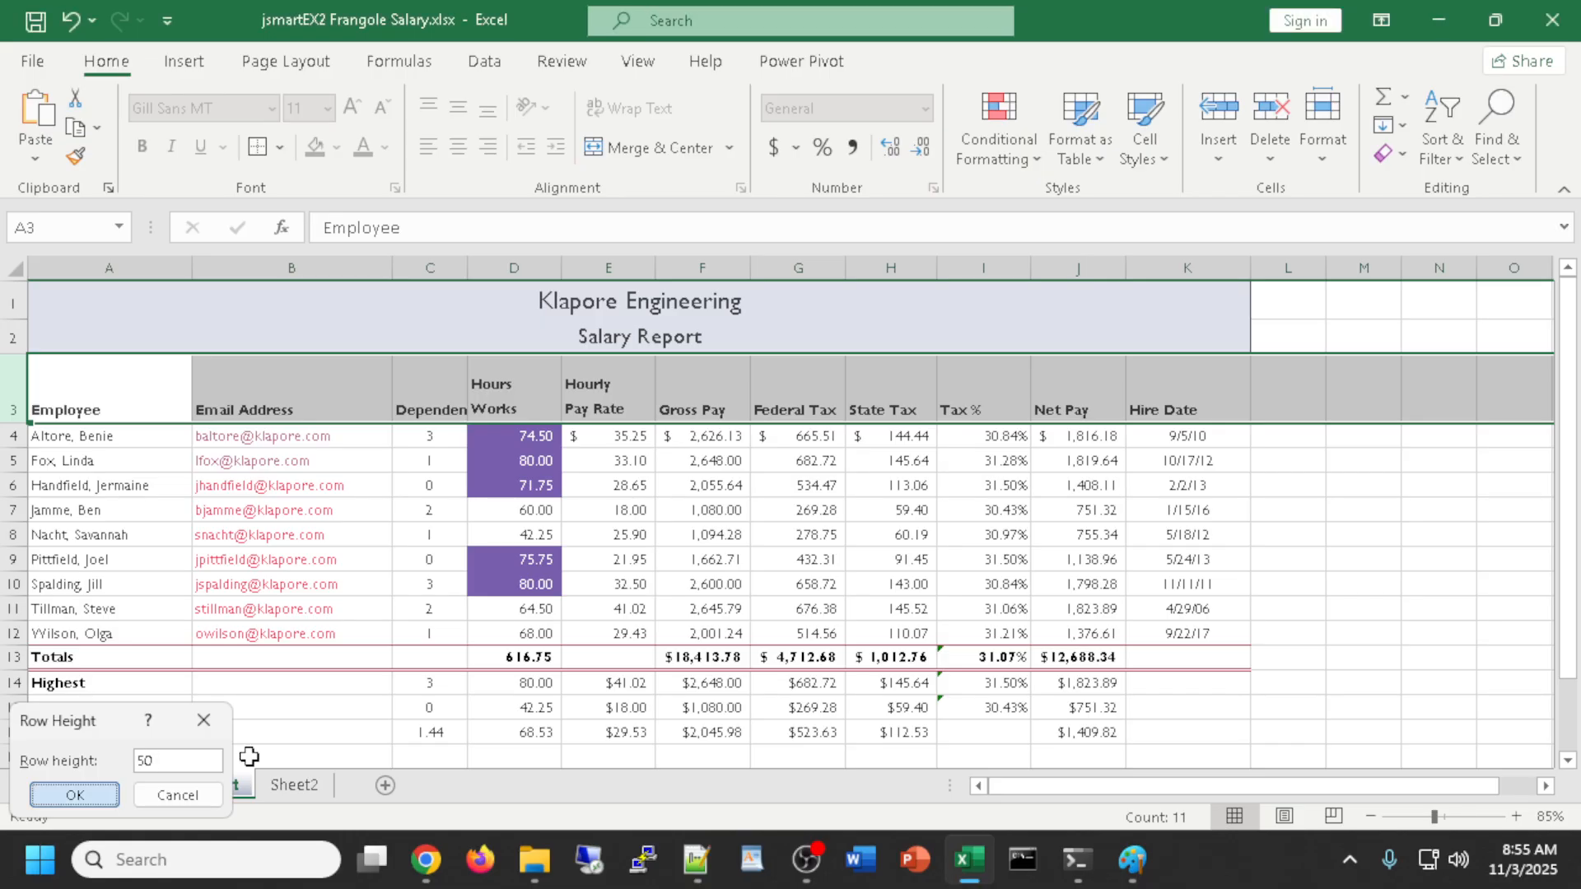
pyautogui.press('Return')
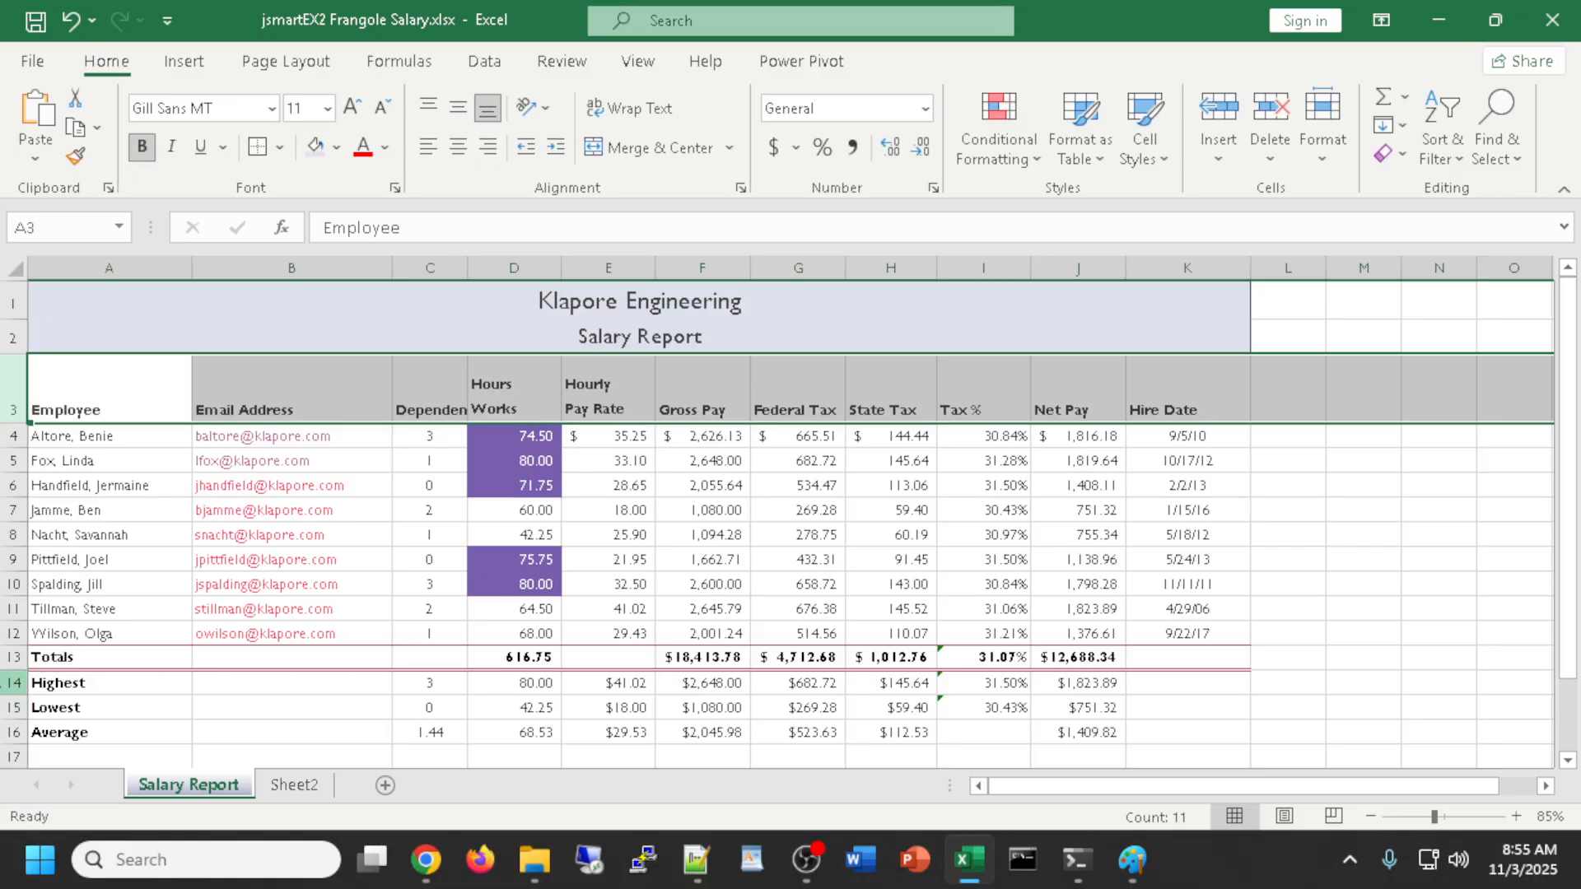
# Increase the height of the Highest row (row 14) to nearly double that of the rows below, and deselect the heading row
pyautogui.moveTo(15, 694); pyautogui.dragTo(16, 715)
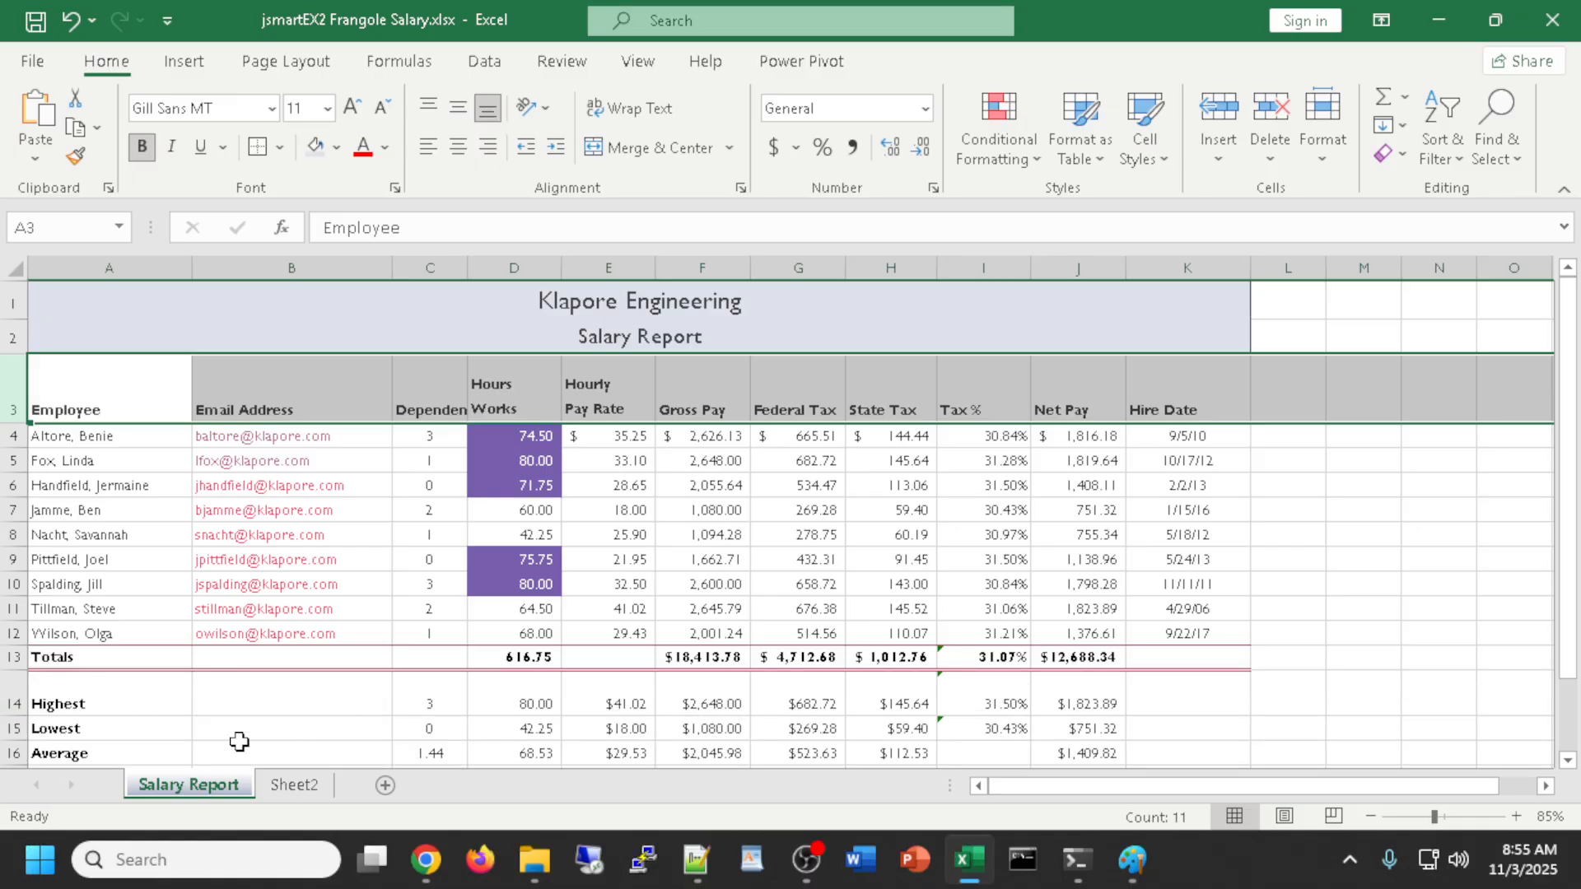
pyautogui.scroll(-1, 311, 694)
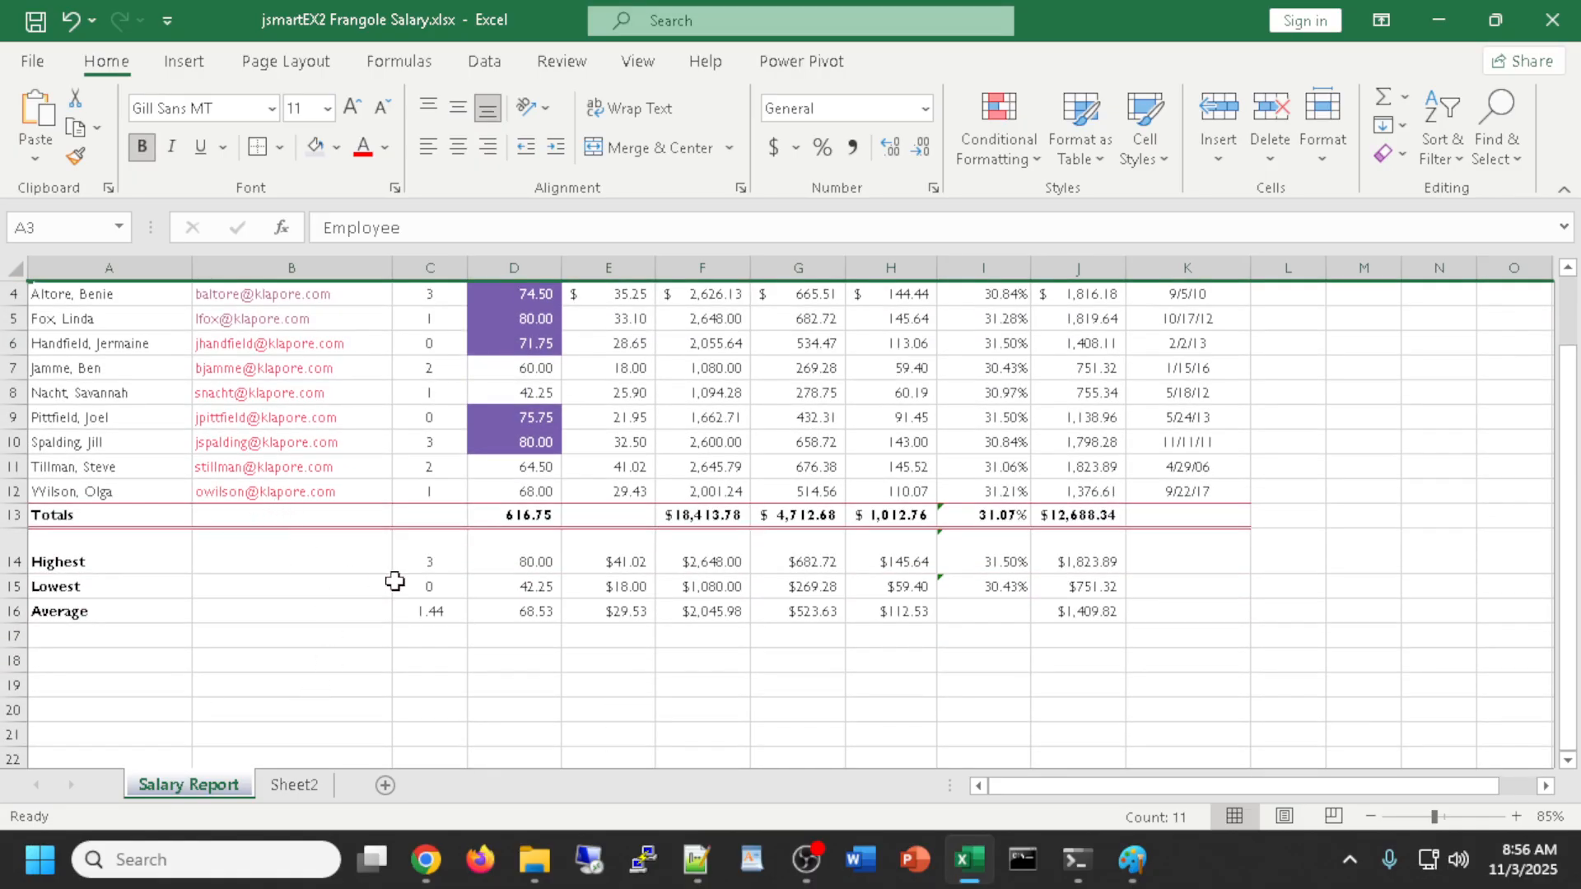
pyautogui.scroll(1, 442, 587)
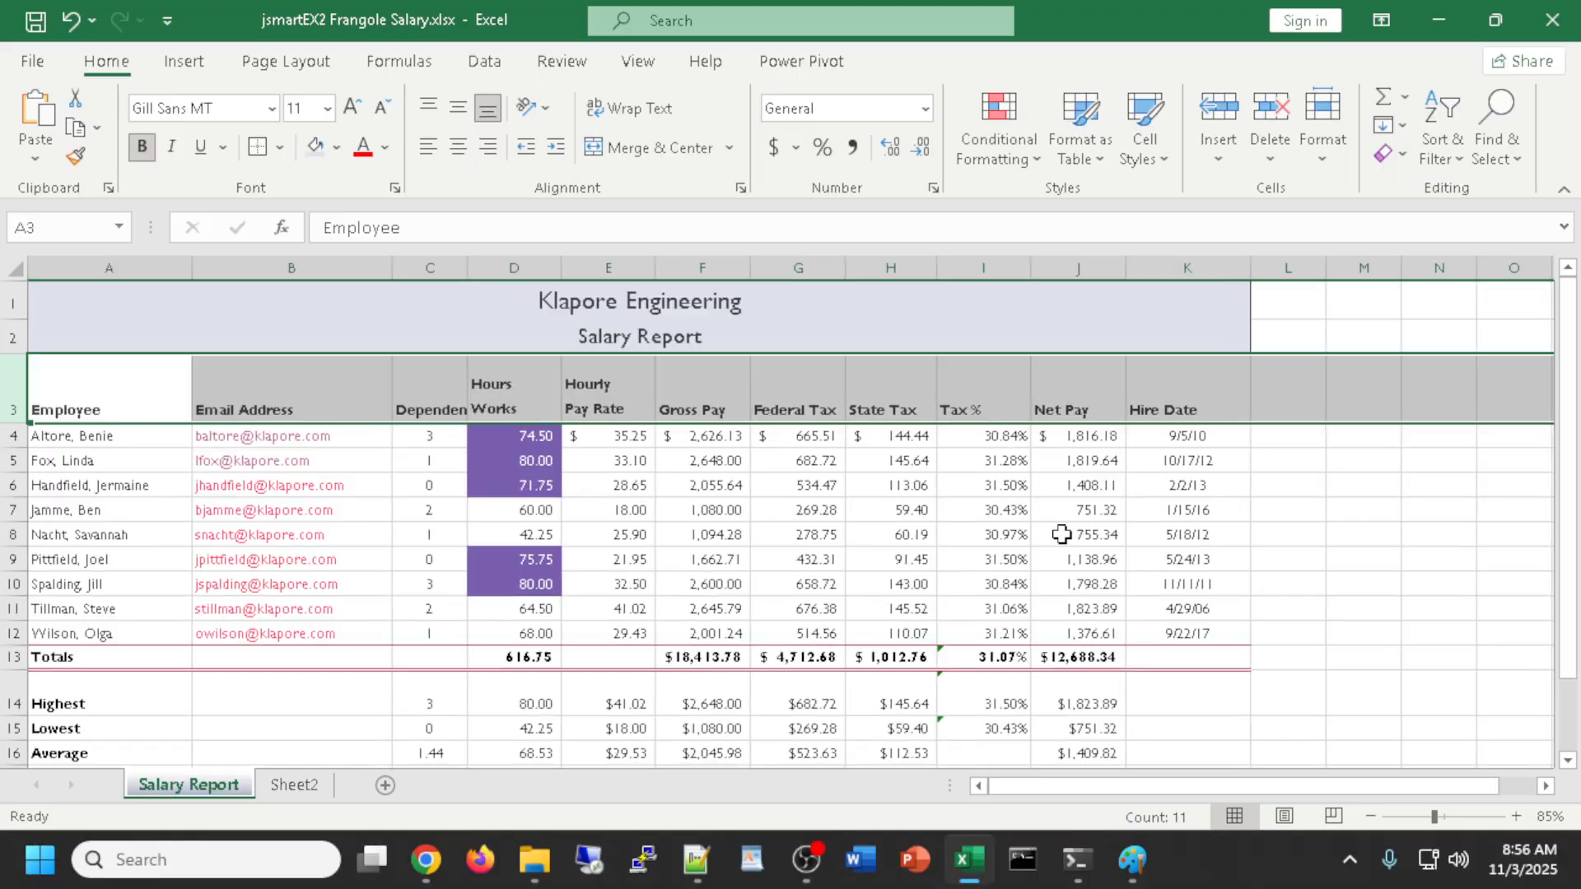
pyautogui.click(1445, 531)
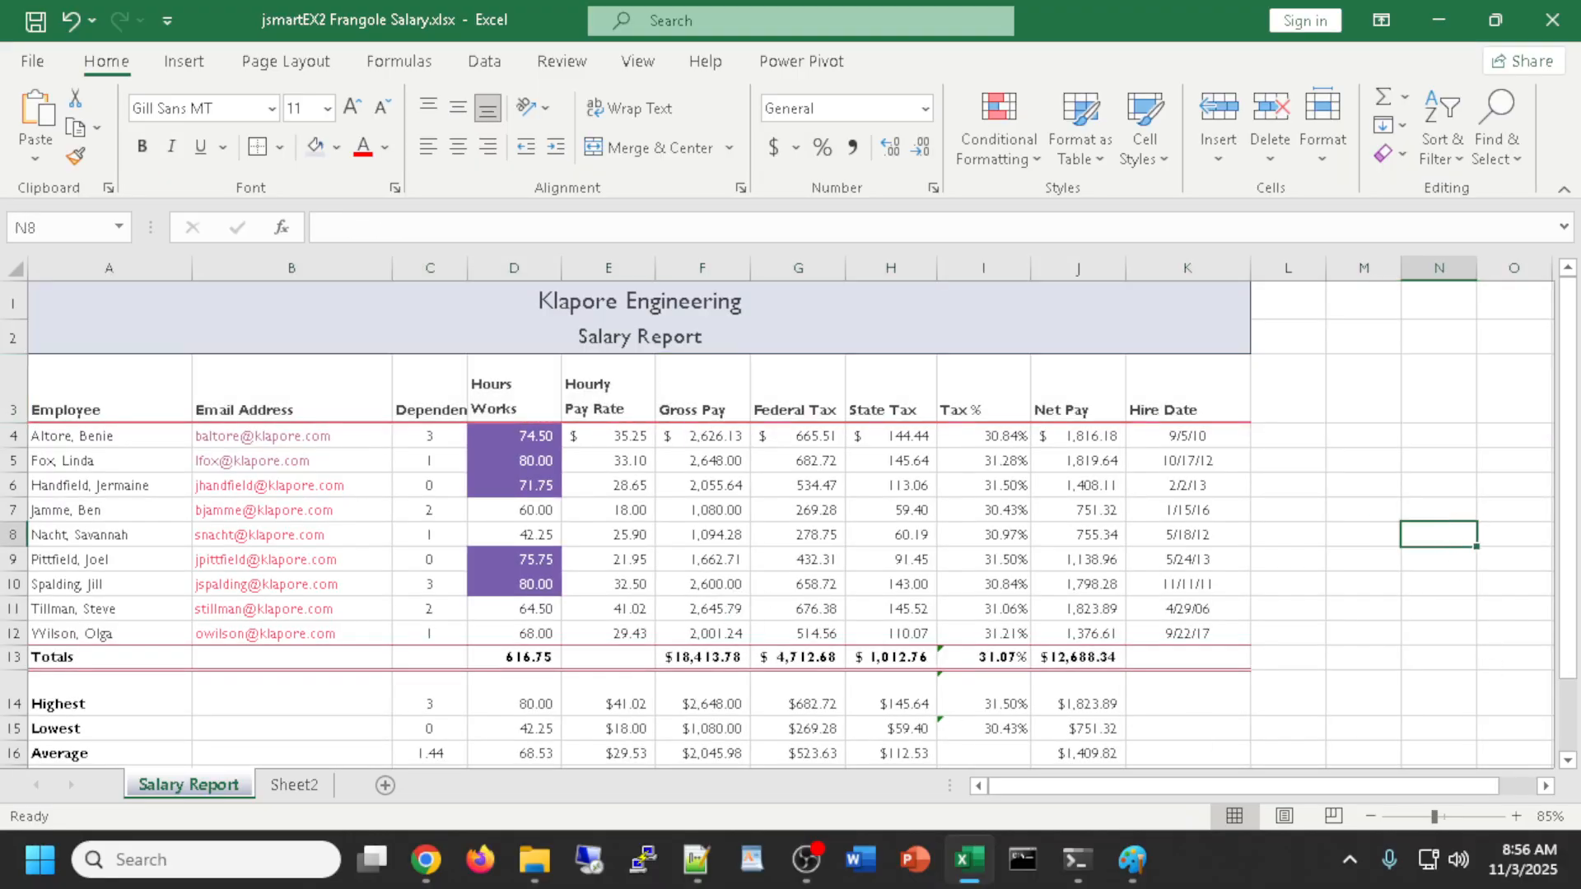
# Auto-fit the width of the Dependents column (C) to its heading
pyautogui.hotkey('alt', 'Tab')
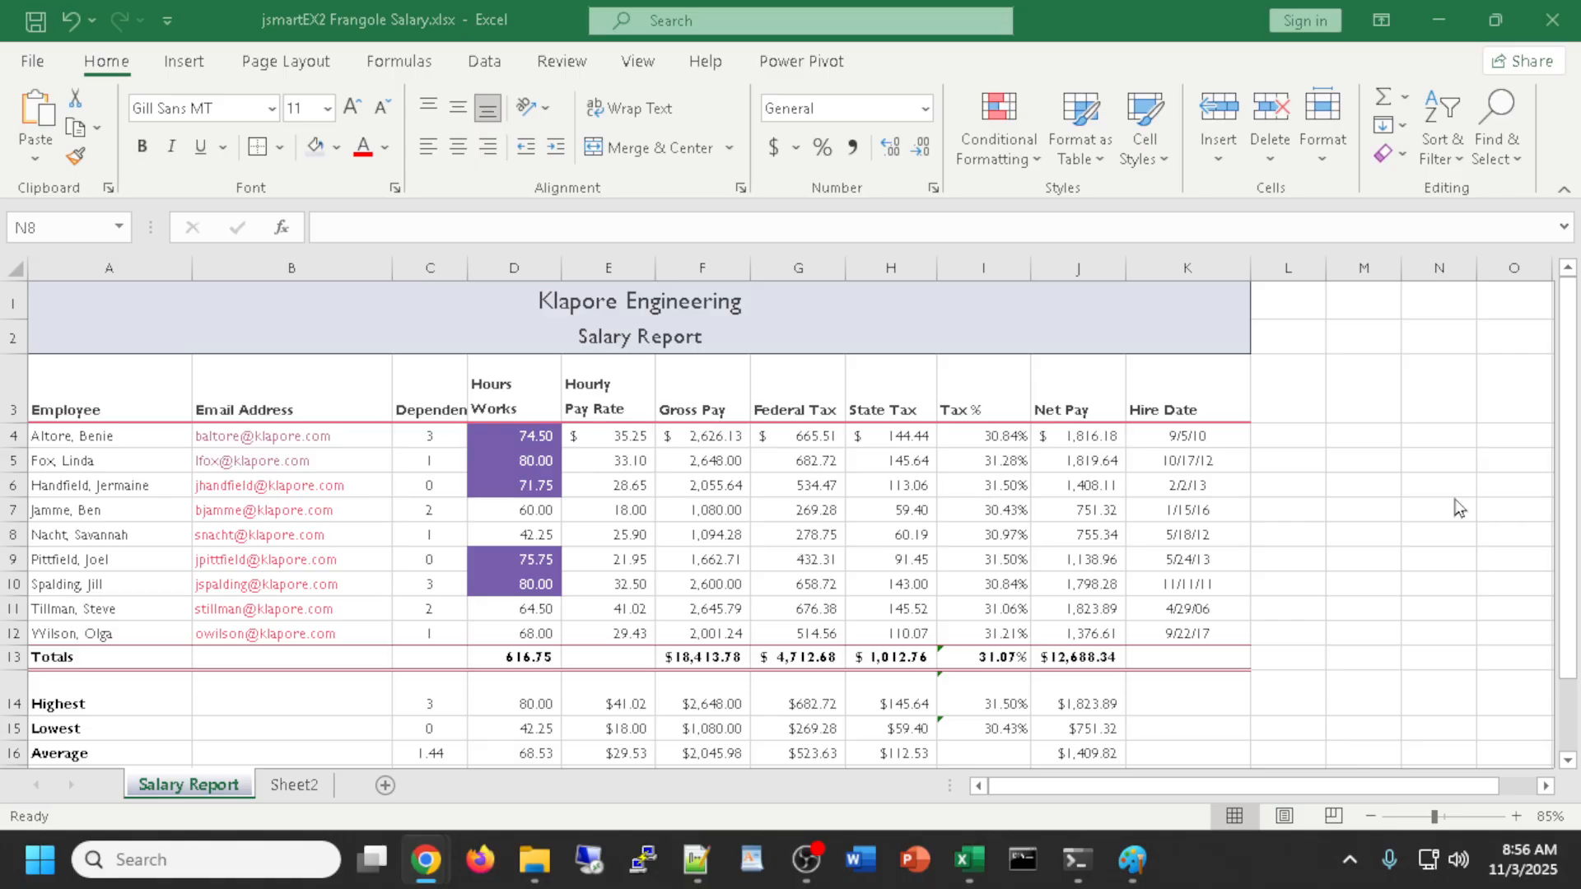
pyautogui.scroll(-1, 1357, 451)
pyautogui.scroll(1, 1357, 461)
pyautogui.click(467, 265)
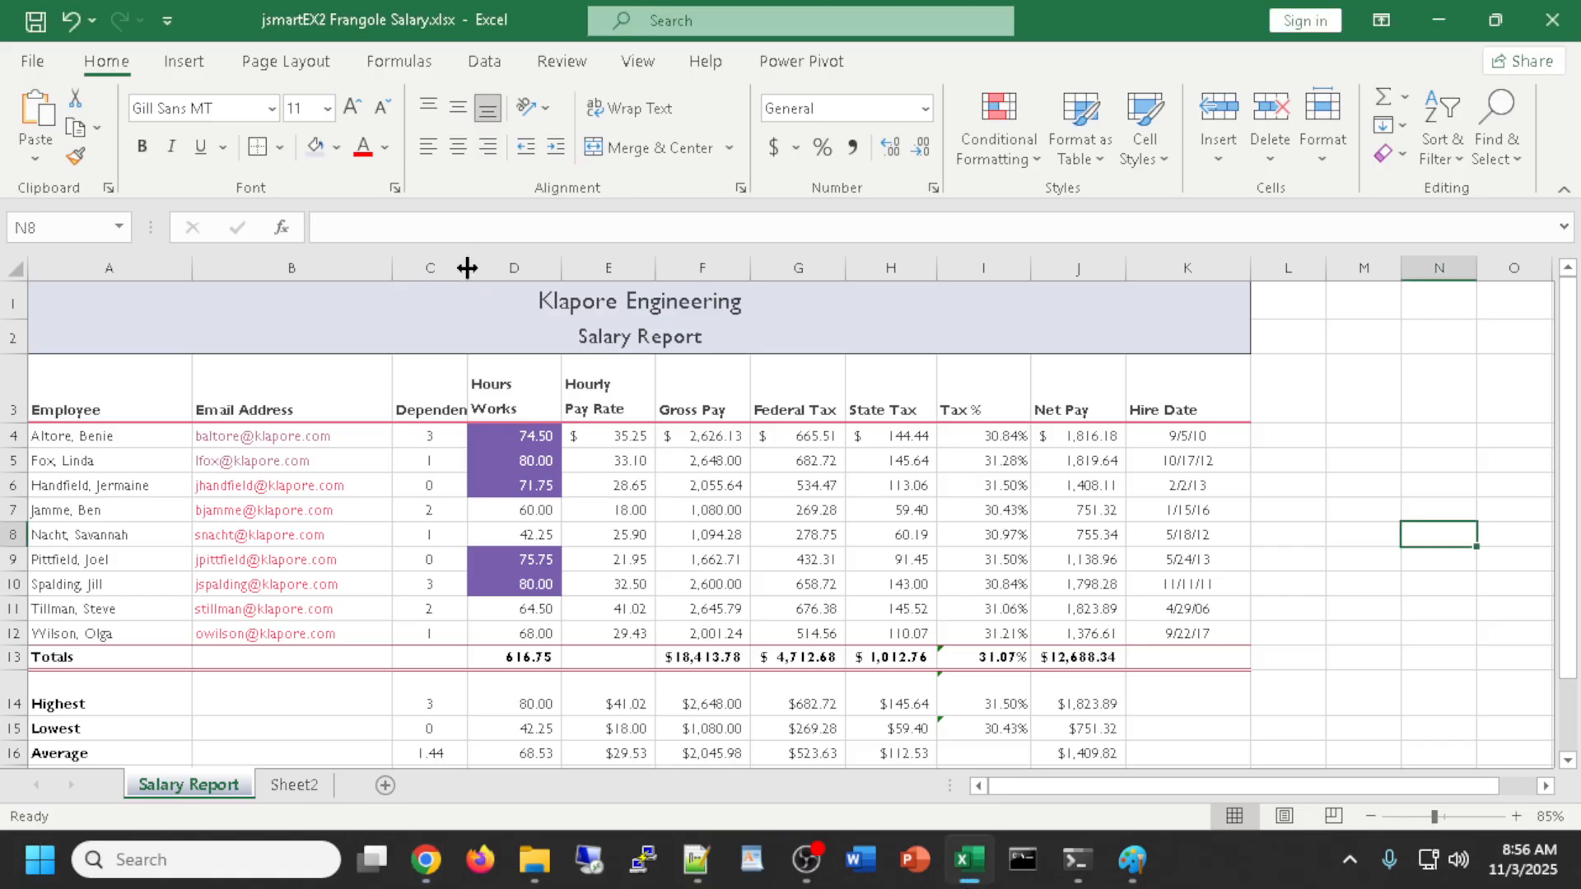
pyautogui.doubleClick(467, 267)
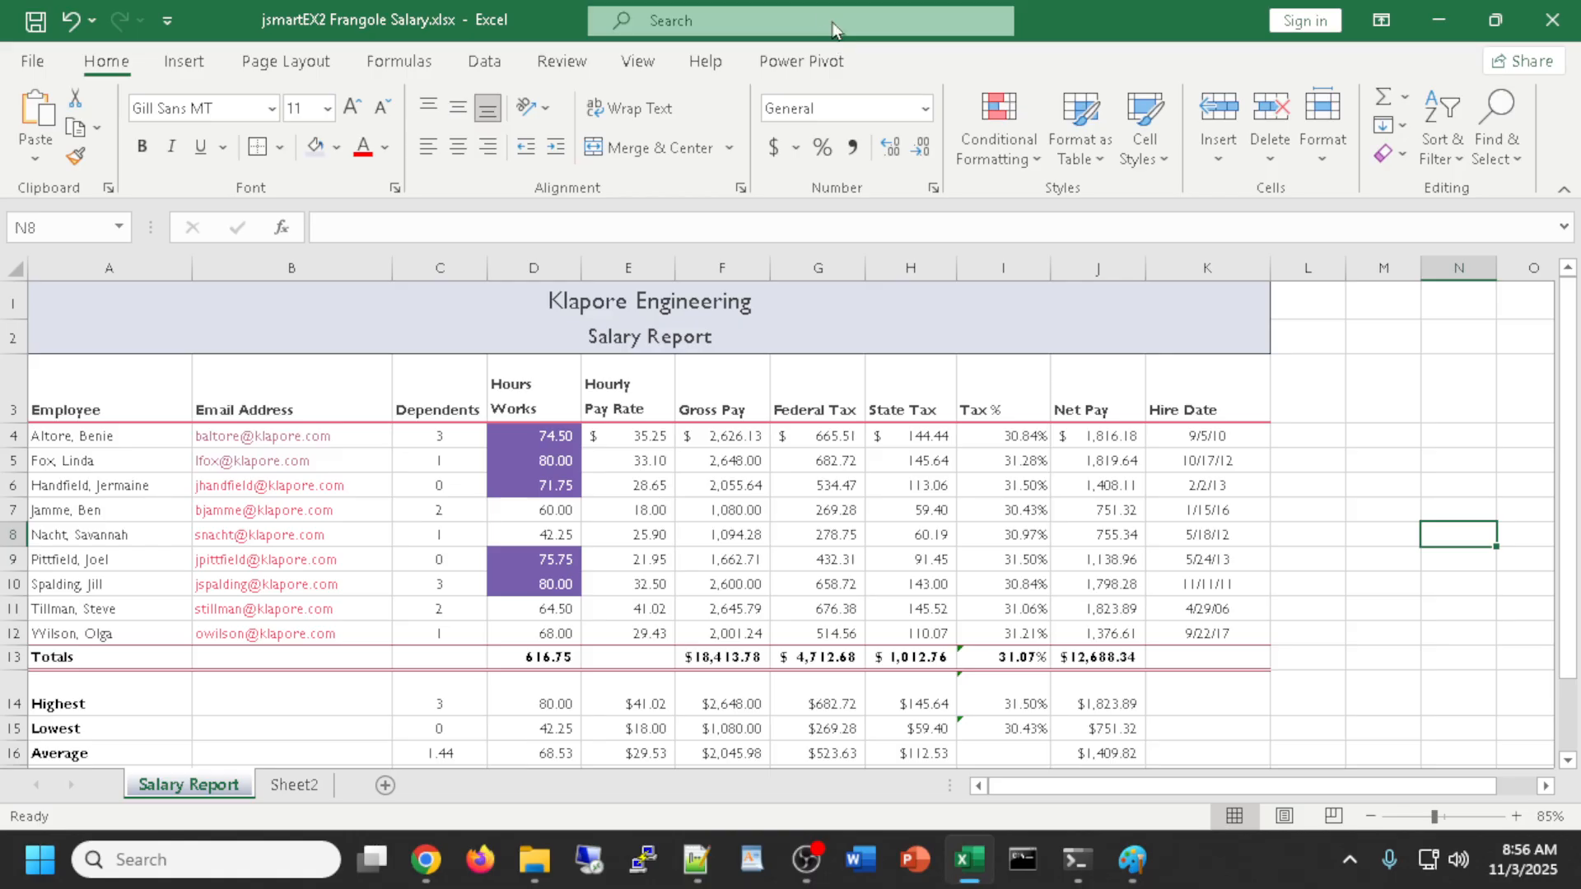
# Spell-check the whole Salary Report sheet, continuing from its beginning and ignoring once Klapore and each flagged employee name
pyautogui.click(560, 63)
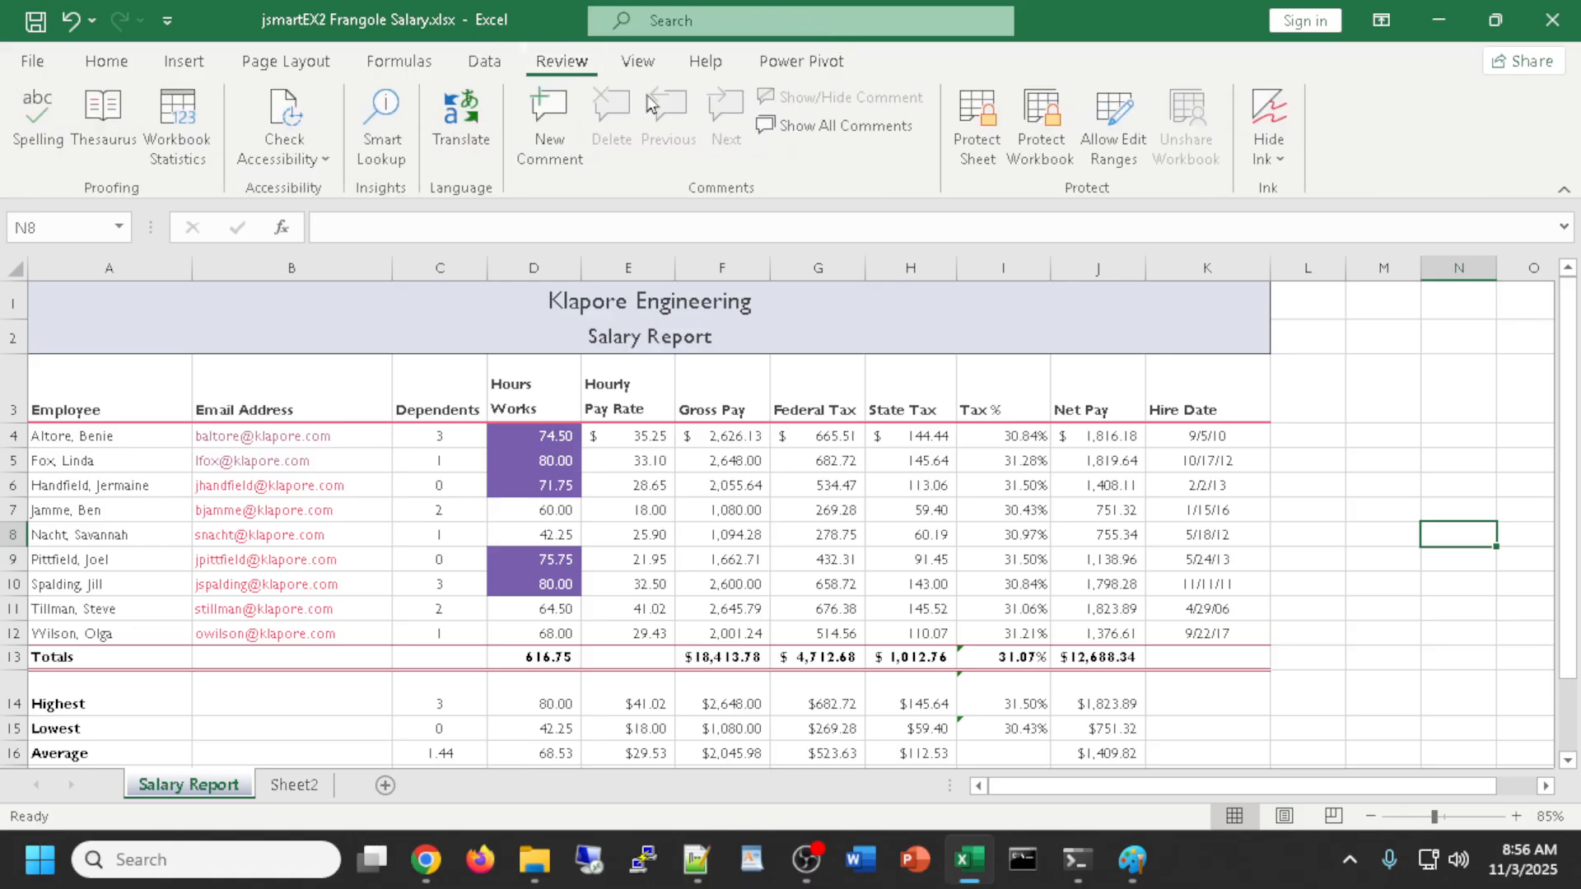
pyautogui.click(31, 117)
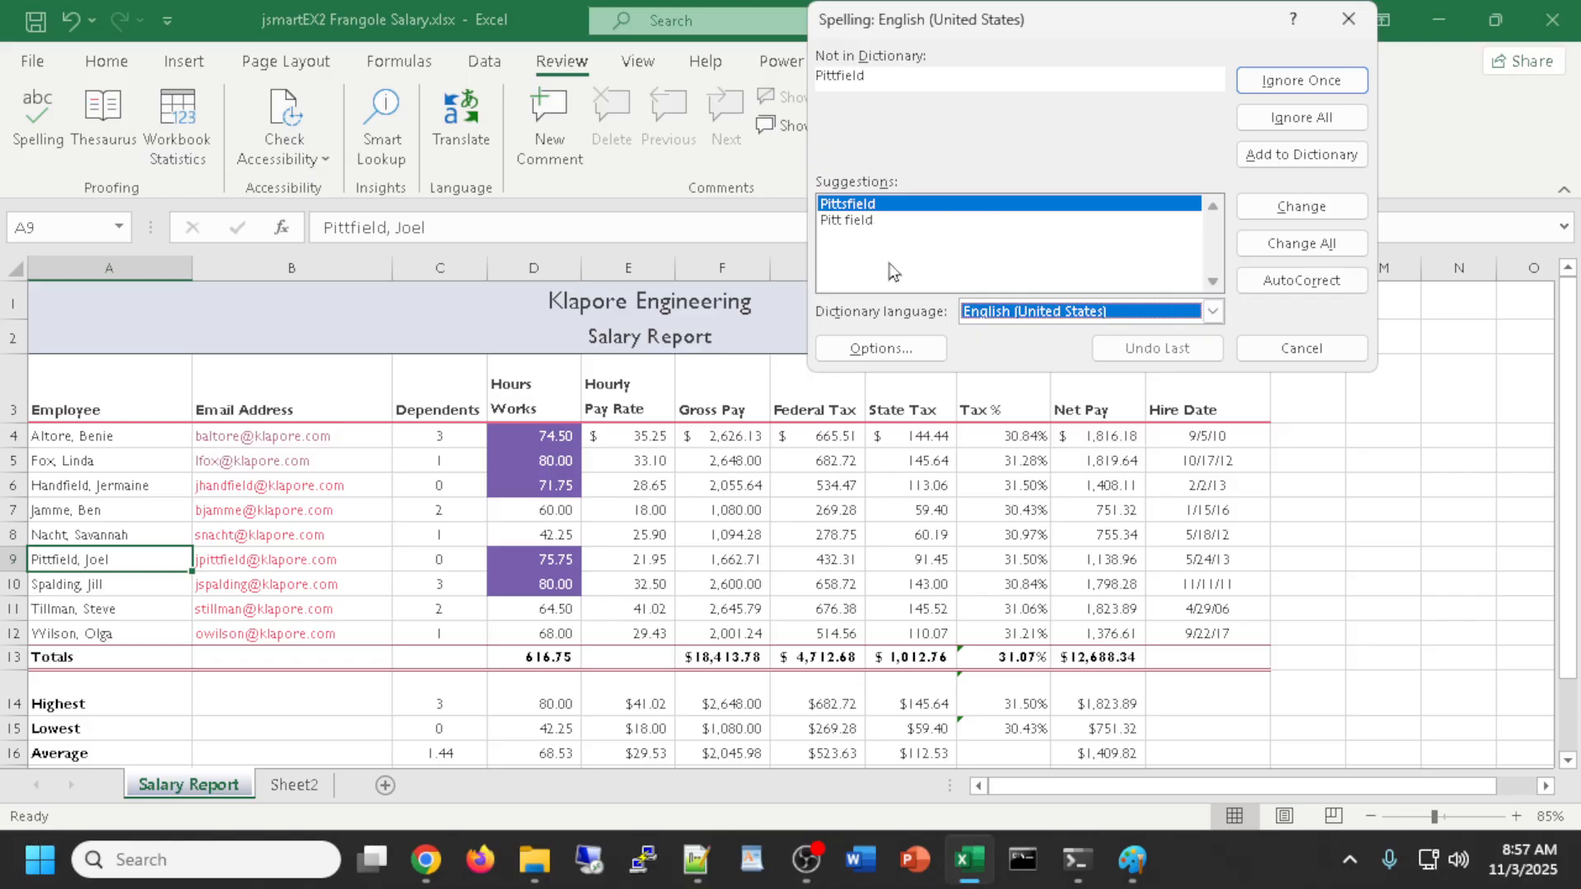
pyautogui.click(1318, 88)
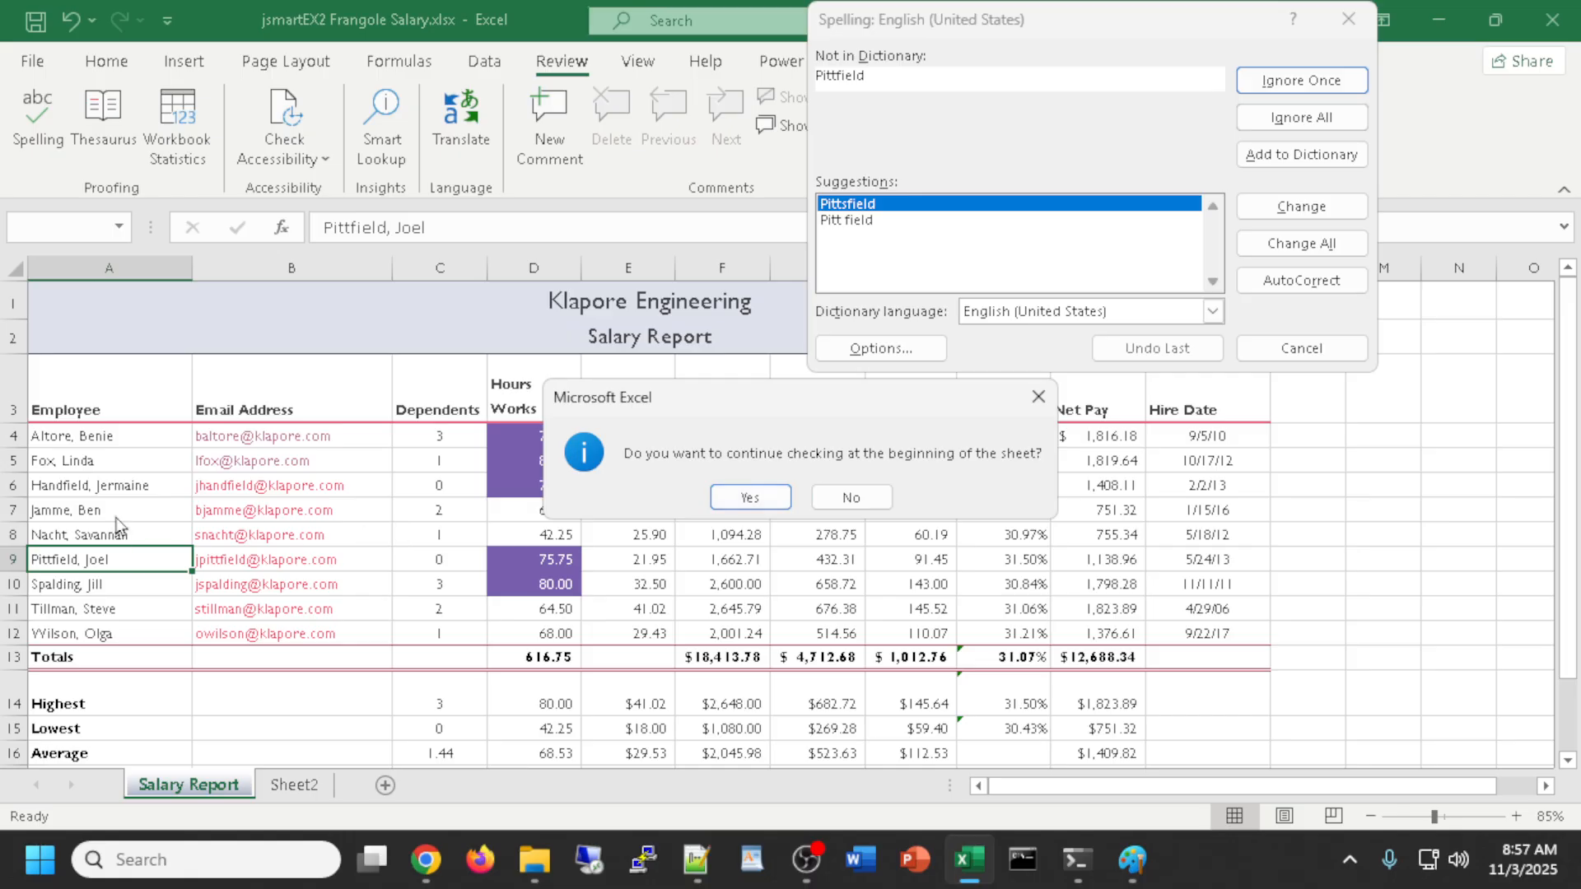
pyautogui.click(749, 498)
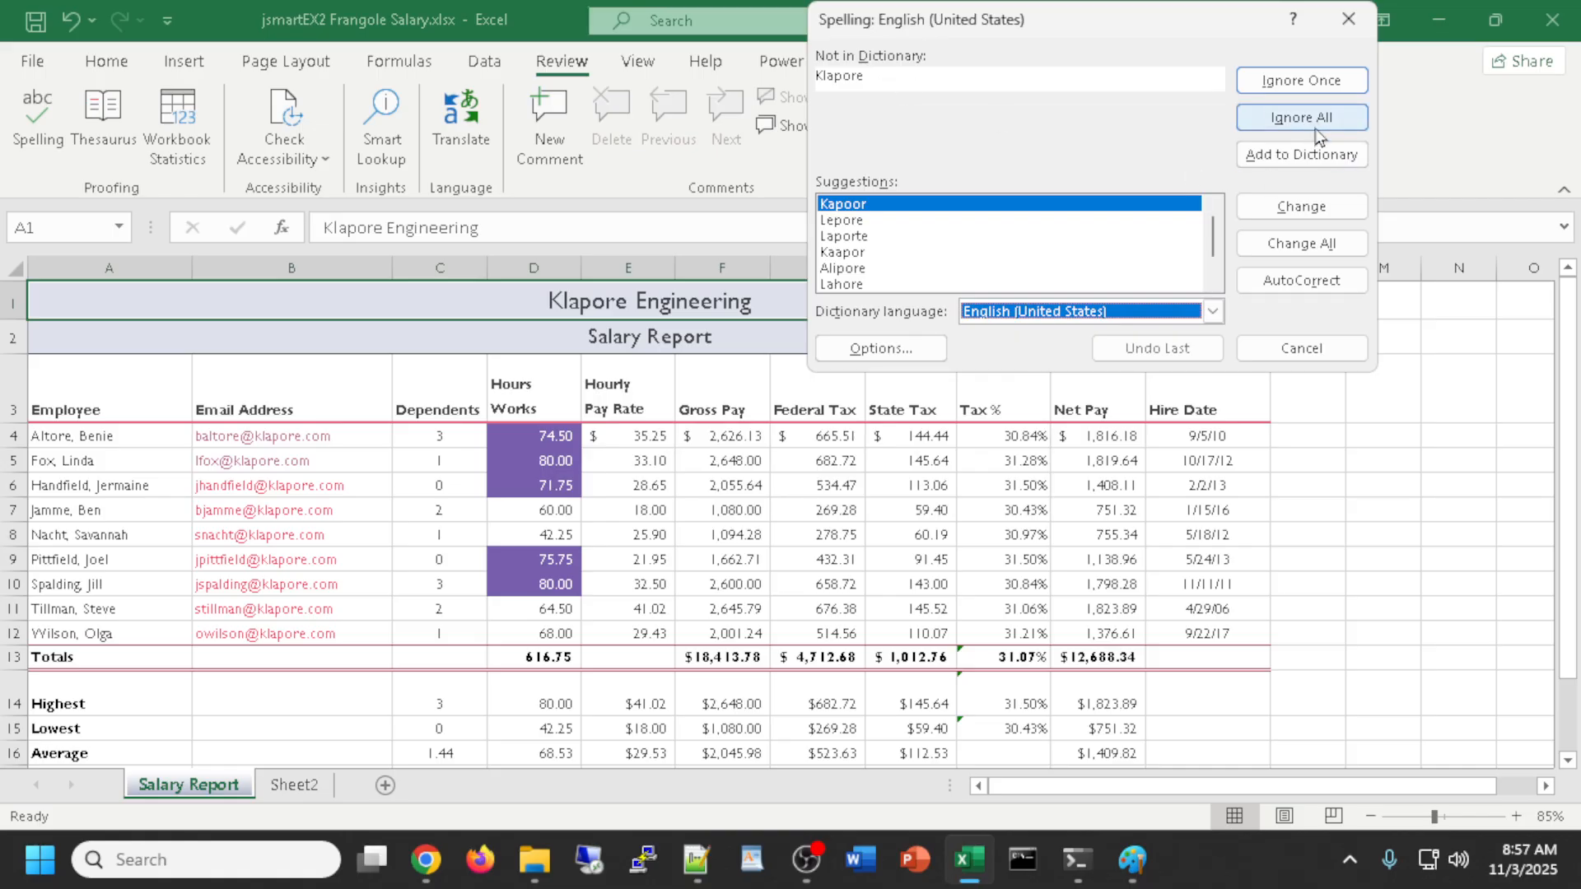
pyautogui.click(1313, 79)
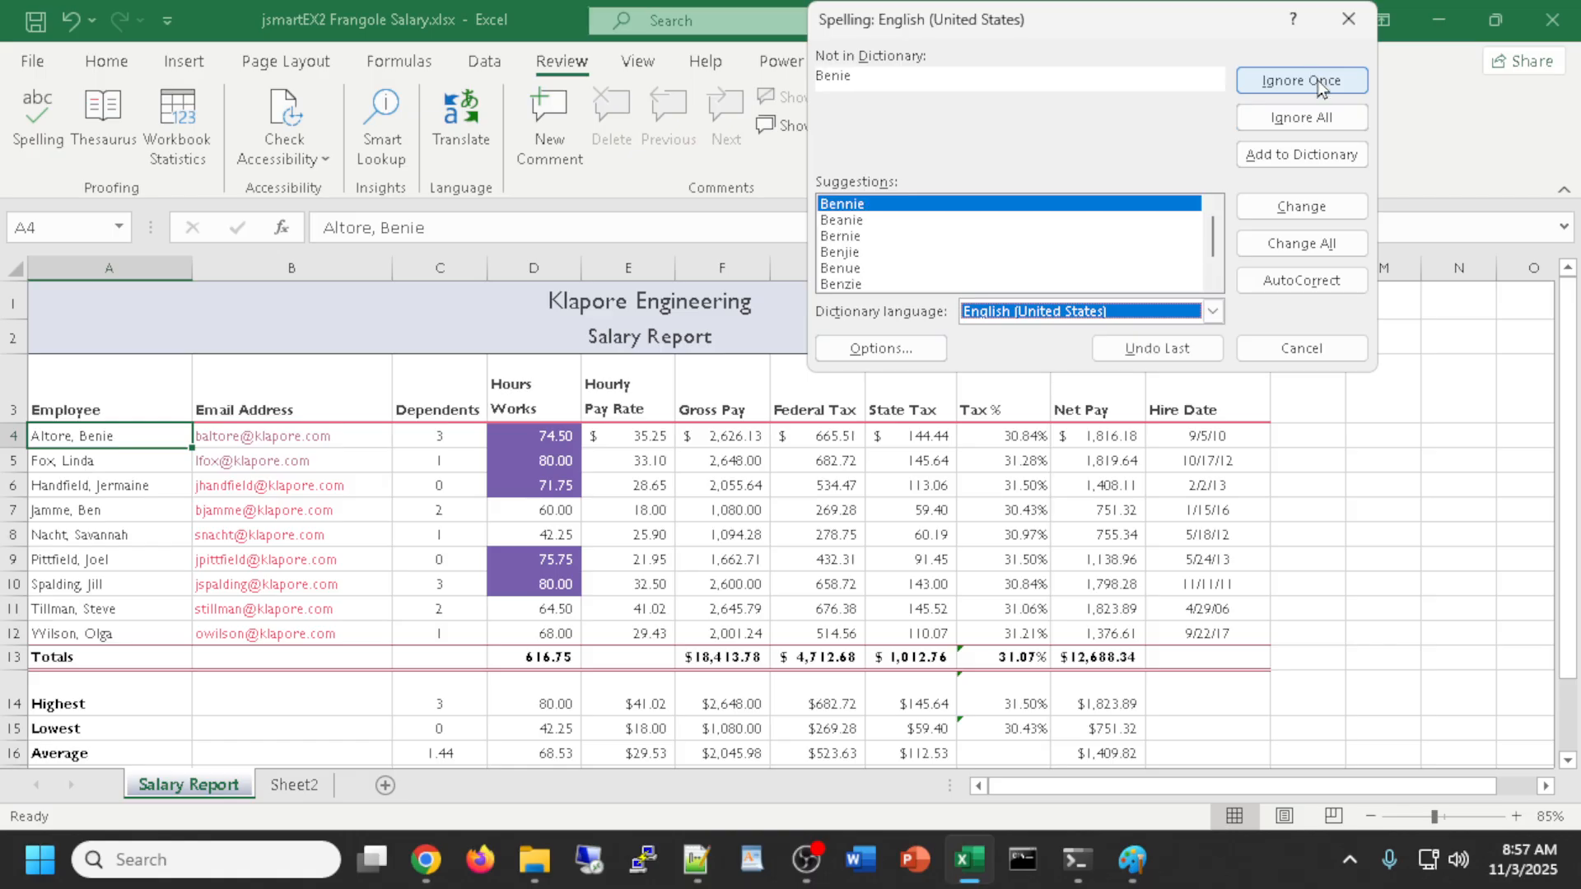
pyautogui.click(1317, 80)
pyautogui.click(1318, 80)
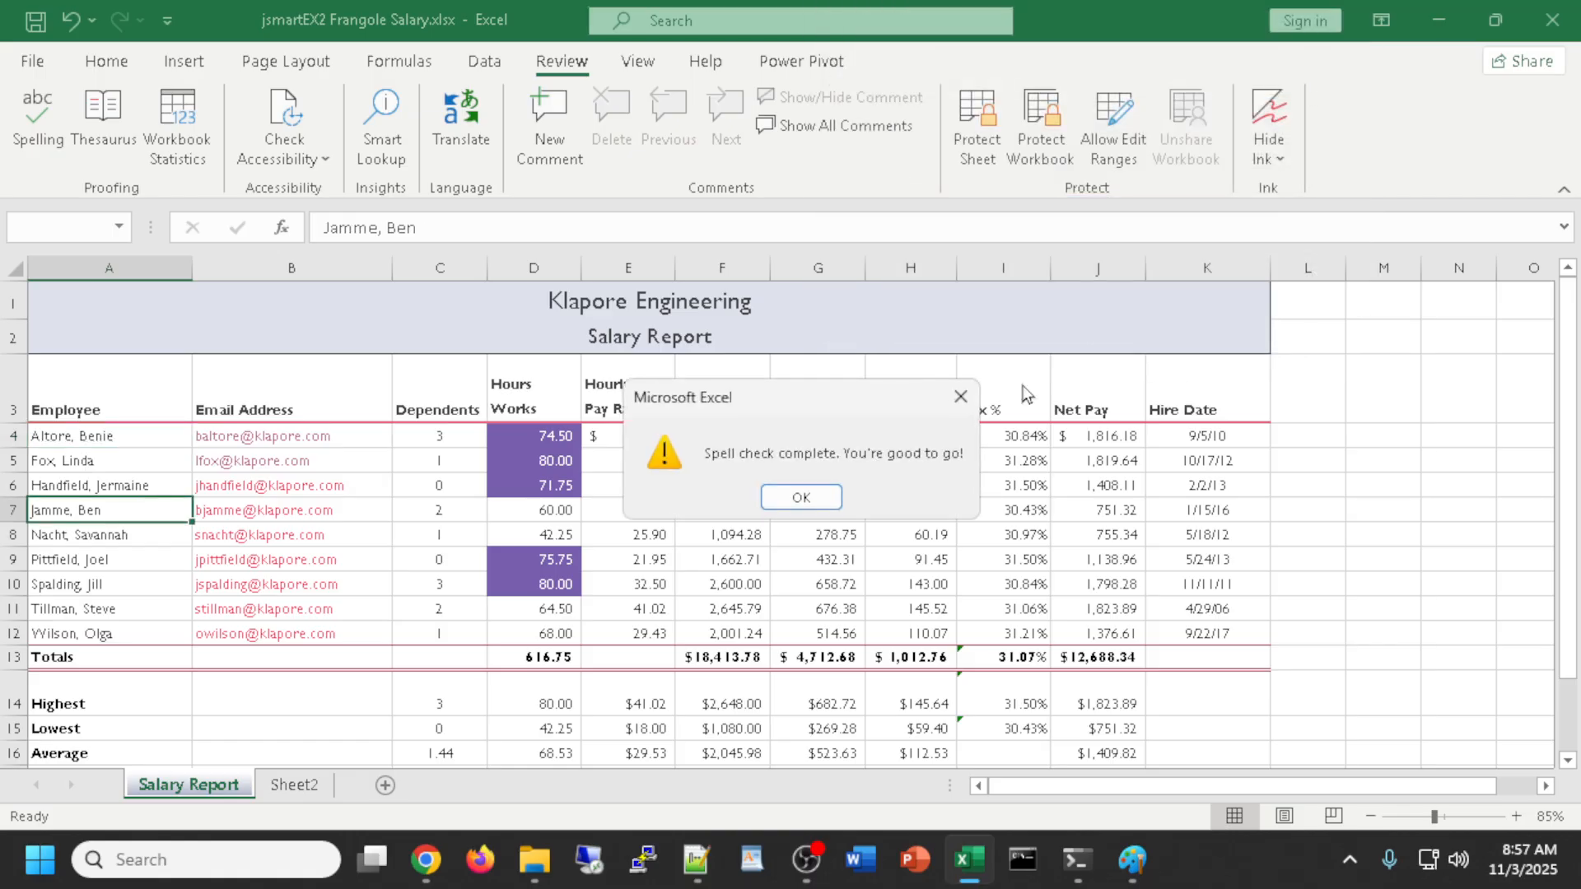
pyautogui.click(801, 497)
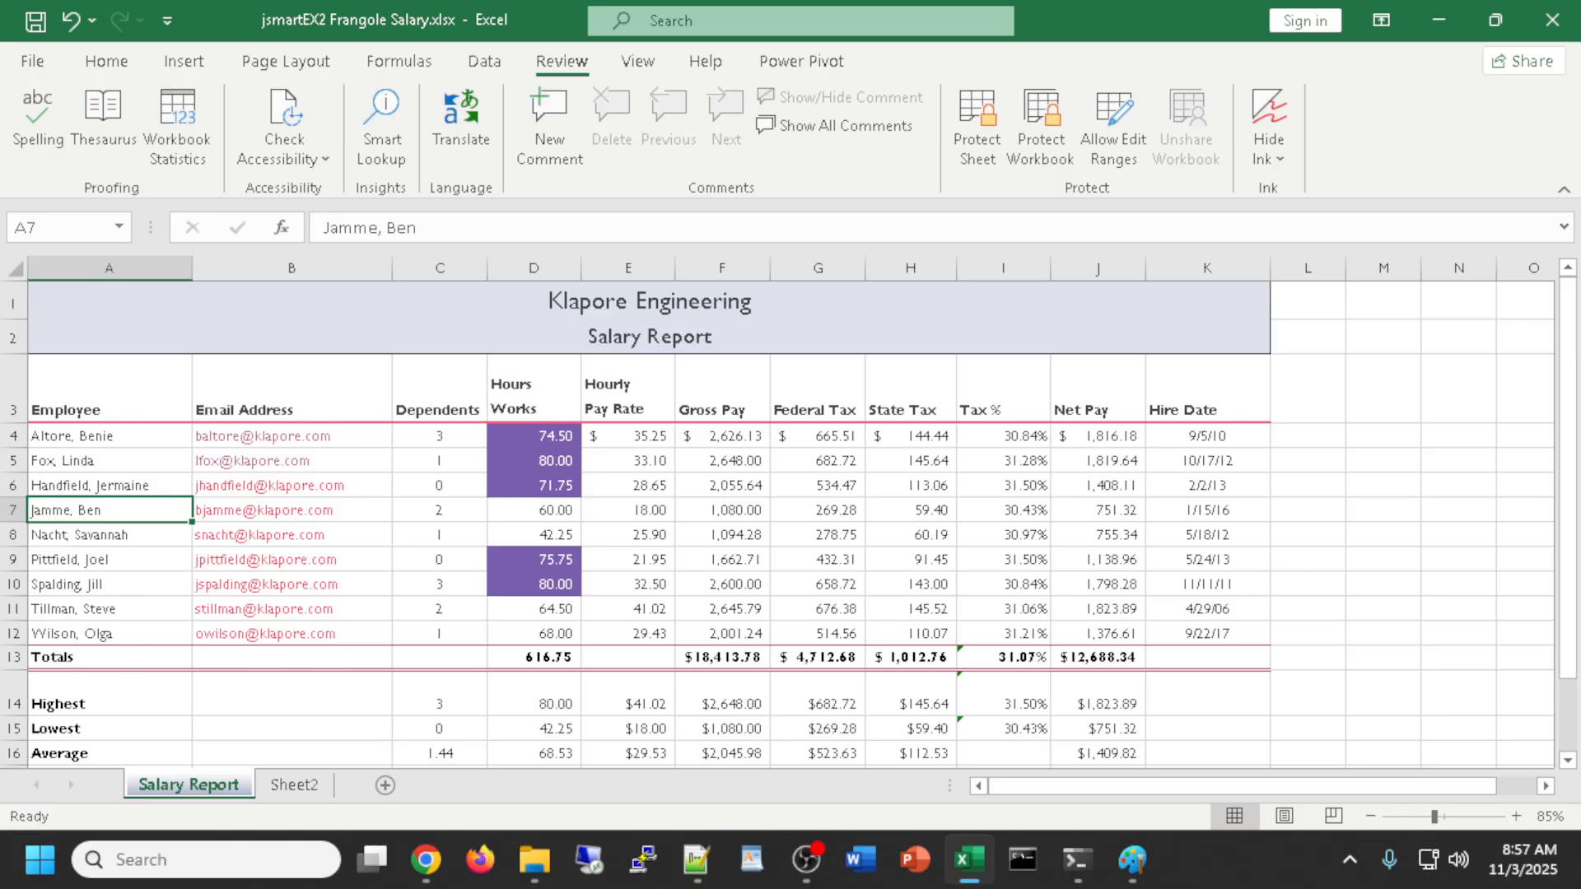
# Choose Microsoft Print to PDF as the printer for the Salary Report sheet
pyautogui.hotkey('alt', 'Tab')
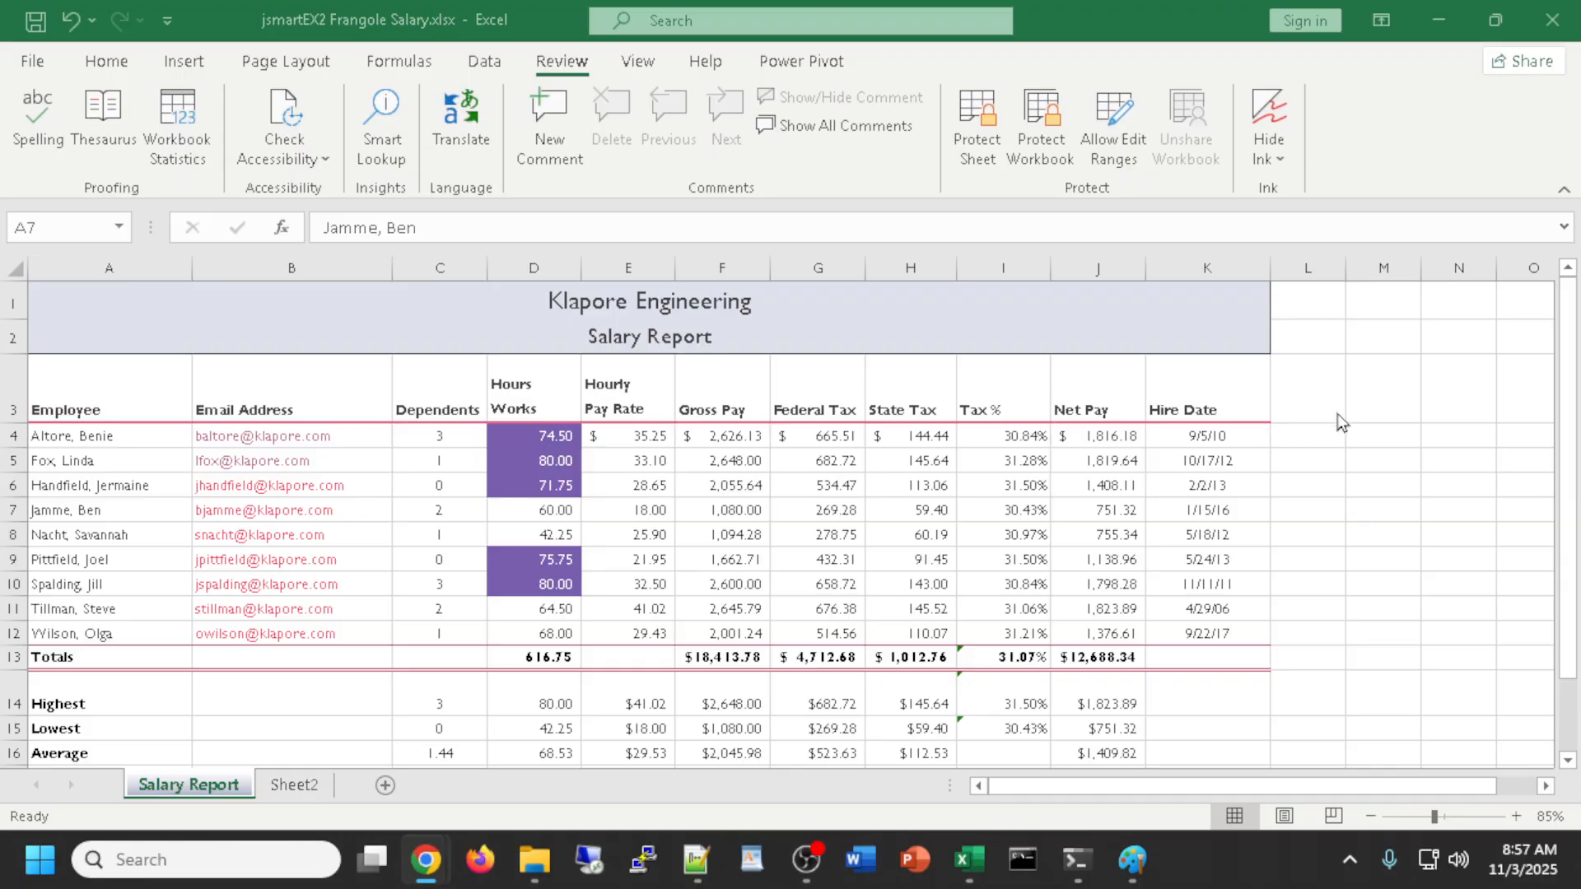
pyautogui.keyDown('ctrl'); pyautogui.scroll(1, 1338, 415); pyautogui.keyUp('ctrl')
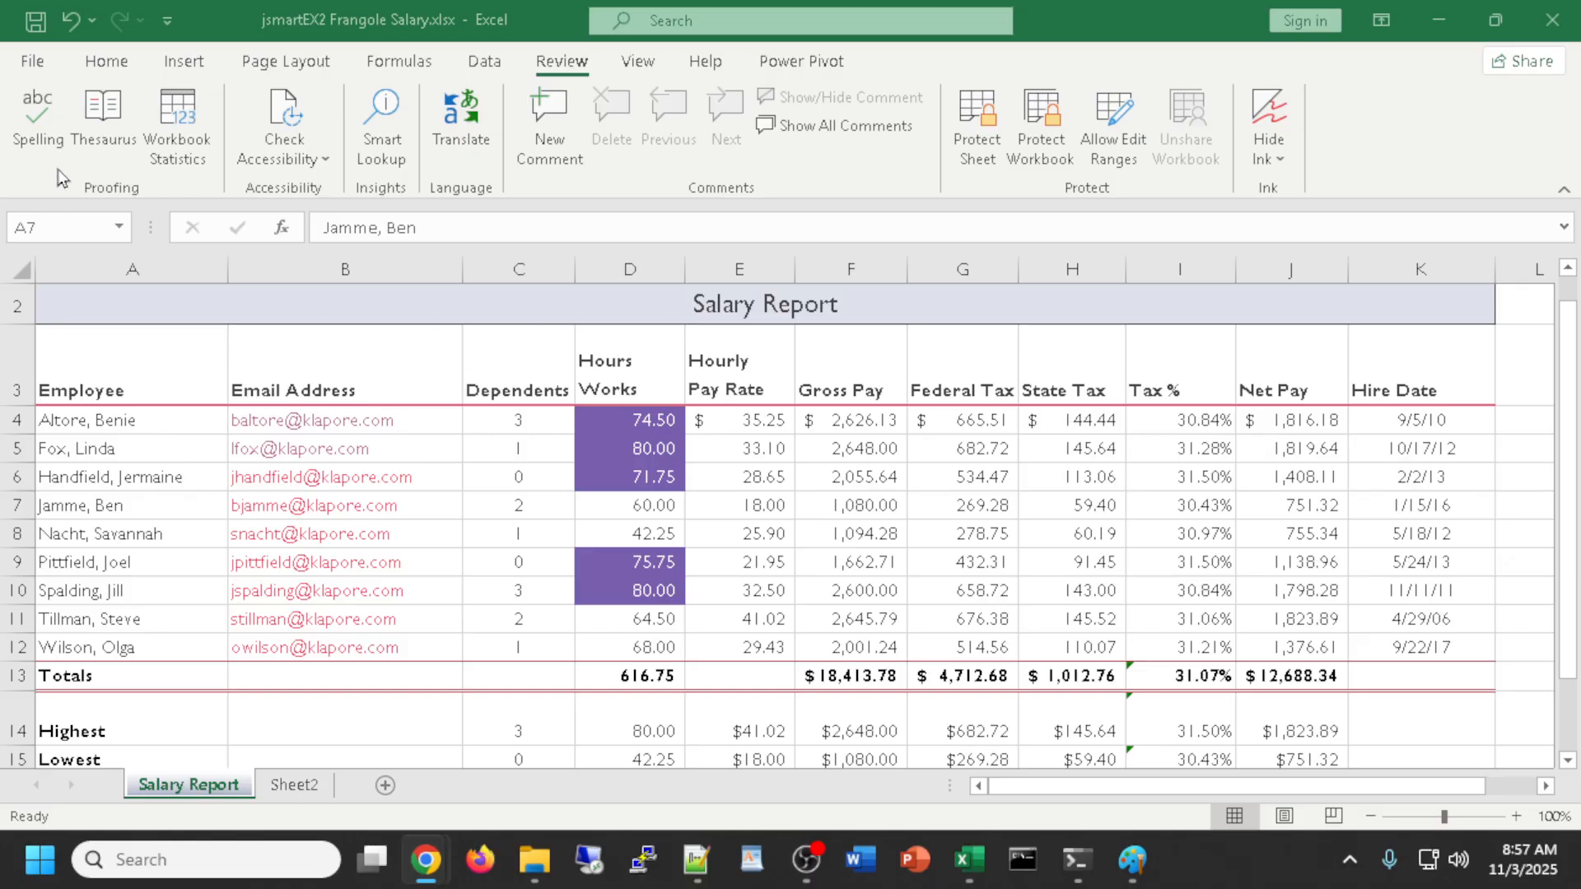
pyautogui.click(35, 63)
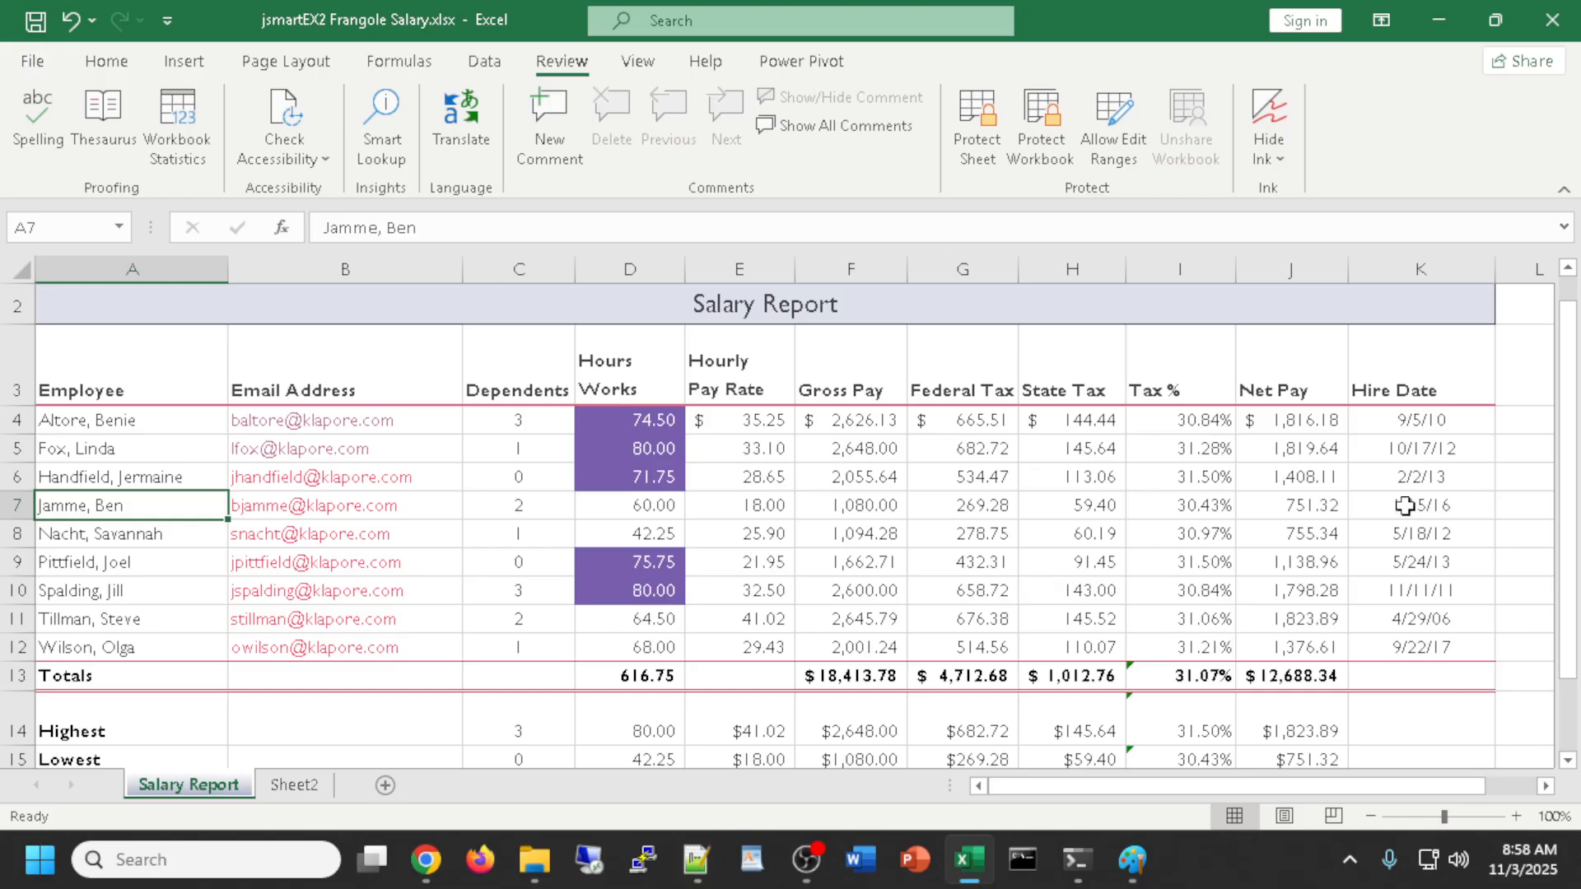
pyautogui.click(1524, 447)
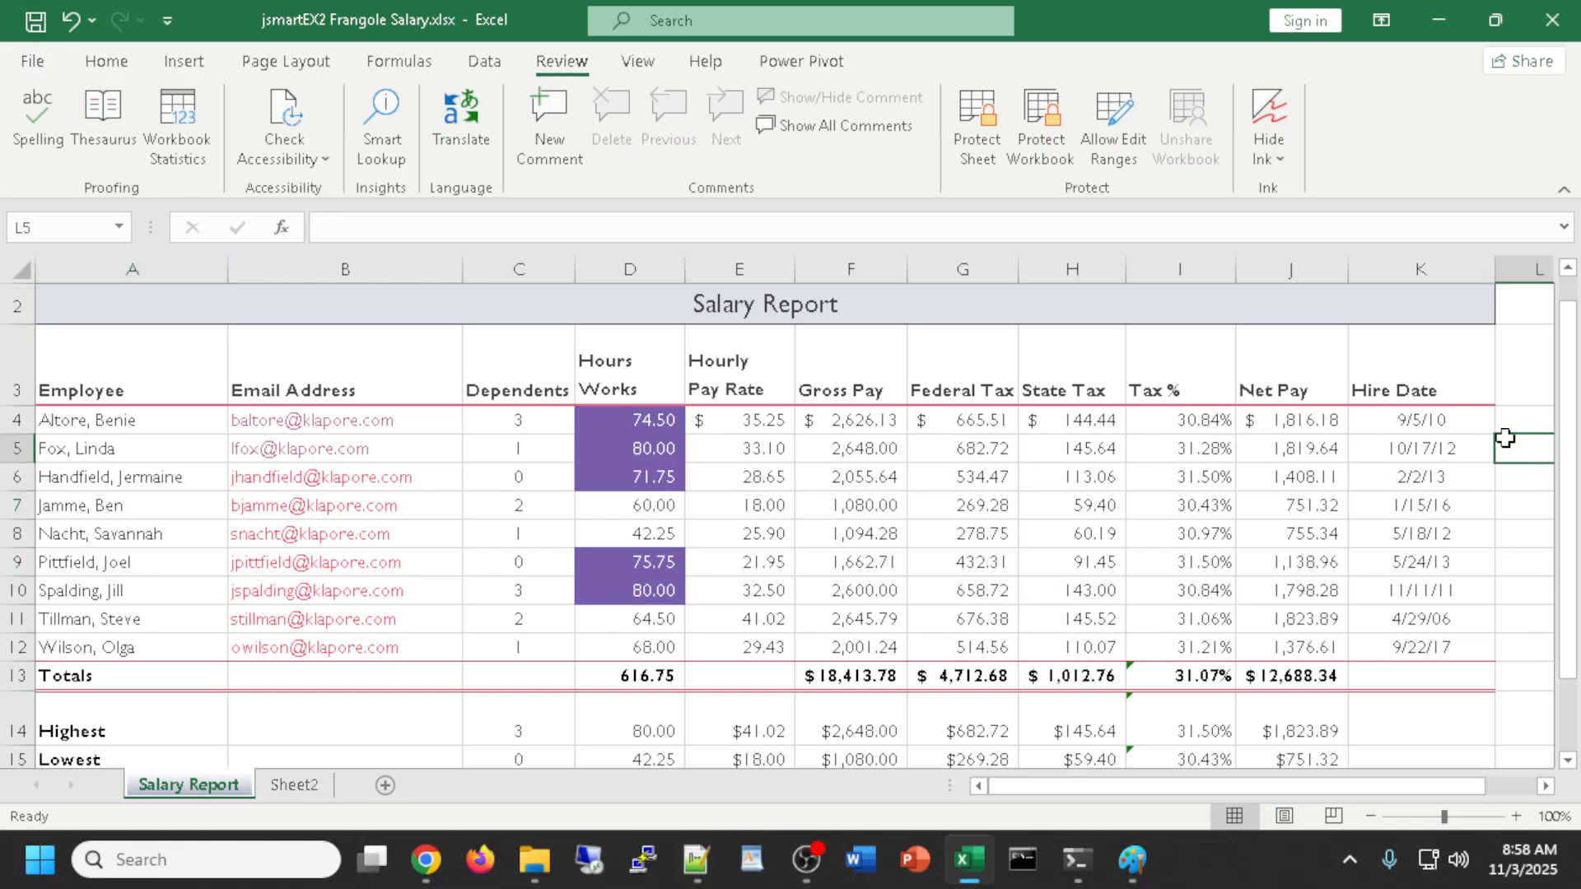
pyautogui.click(37, 62)
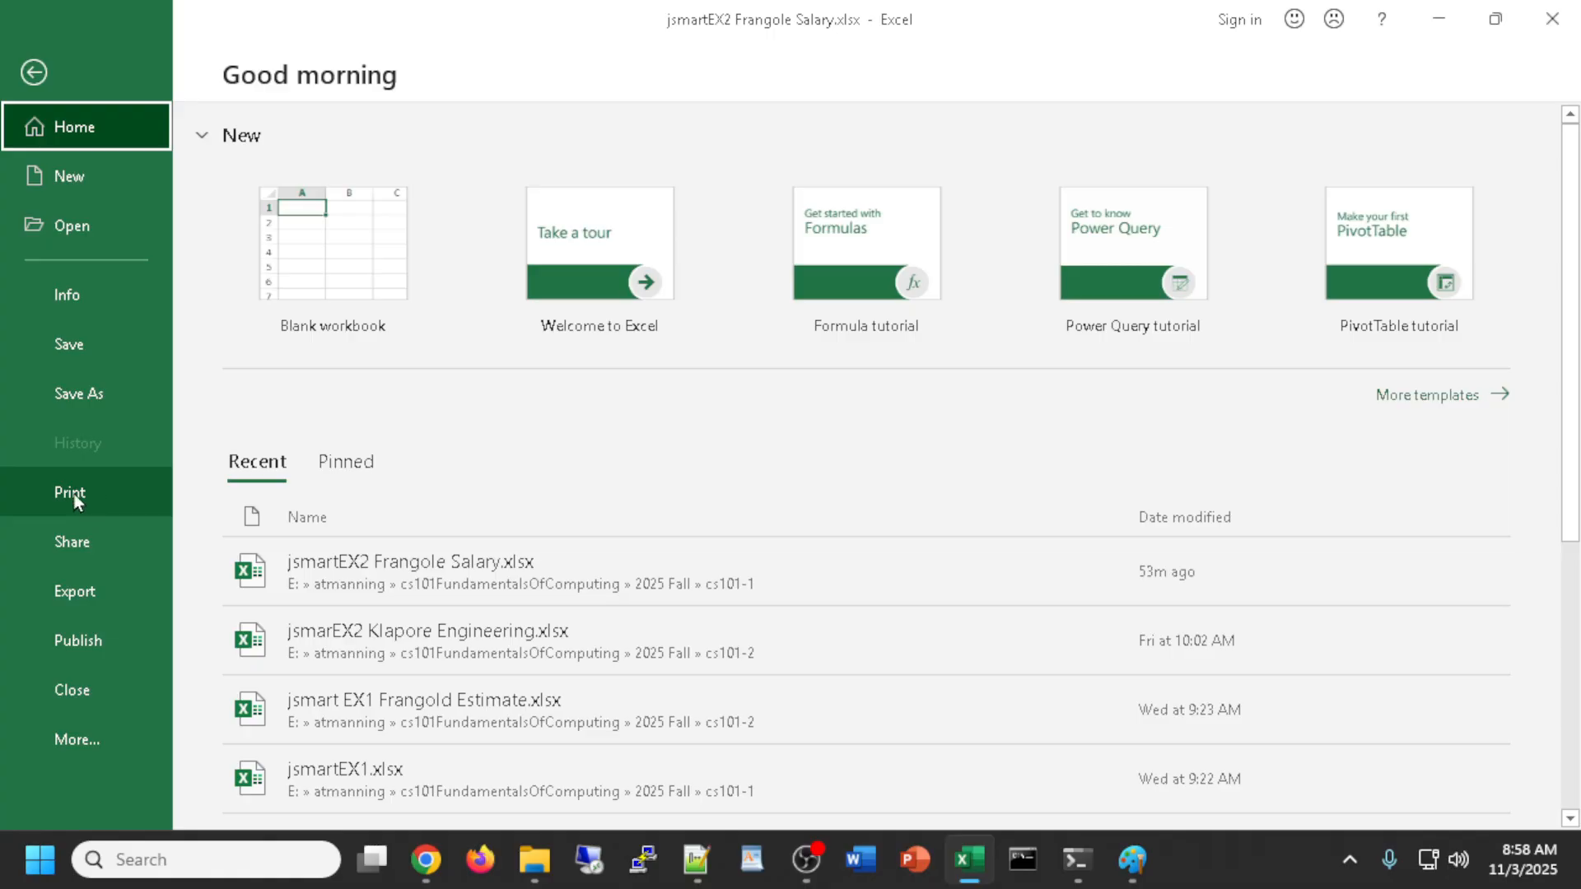
pyautogui.click(83, 492)
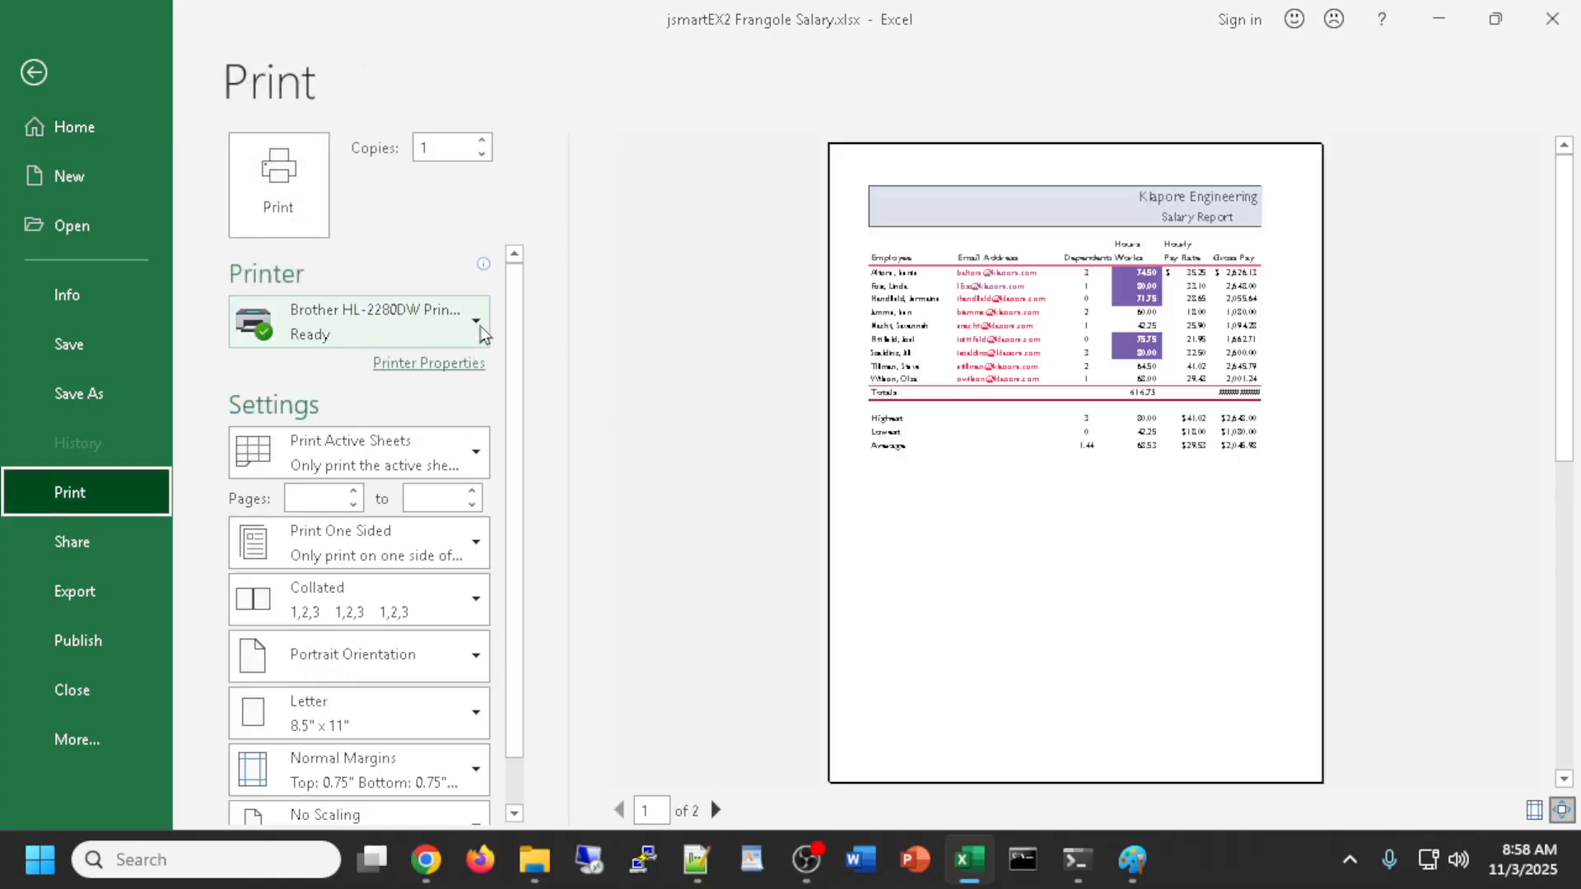
pyautogui.click(478, 323)
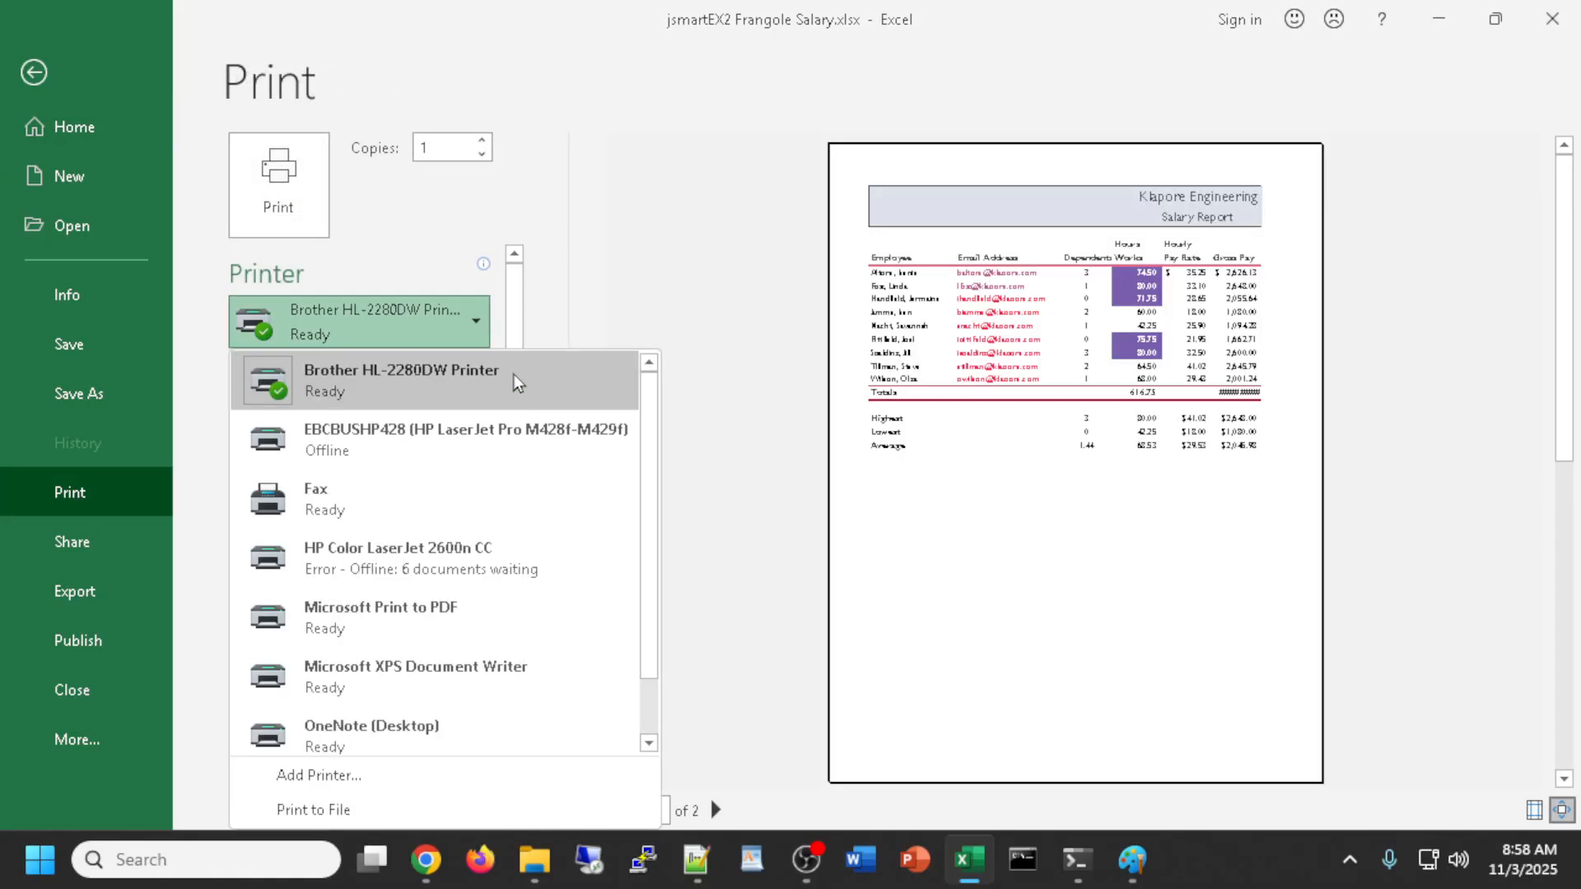
pyautogui.scroll(-1, 470, 537)
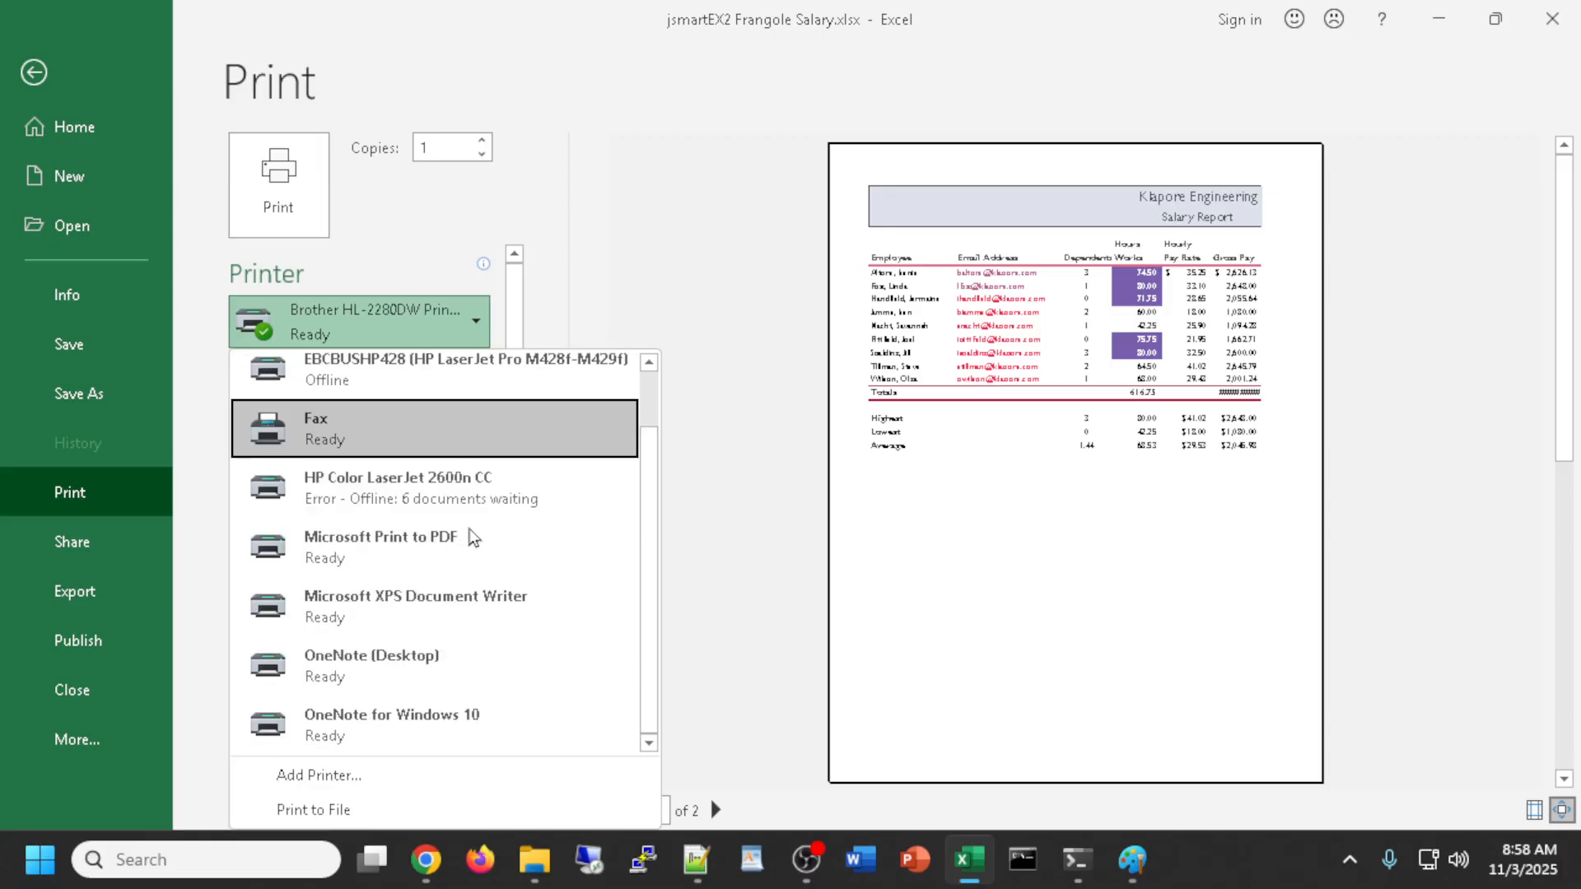
pyautogui.click(427, 552)
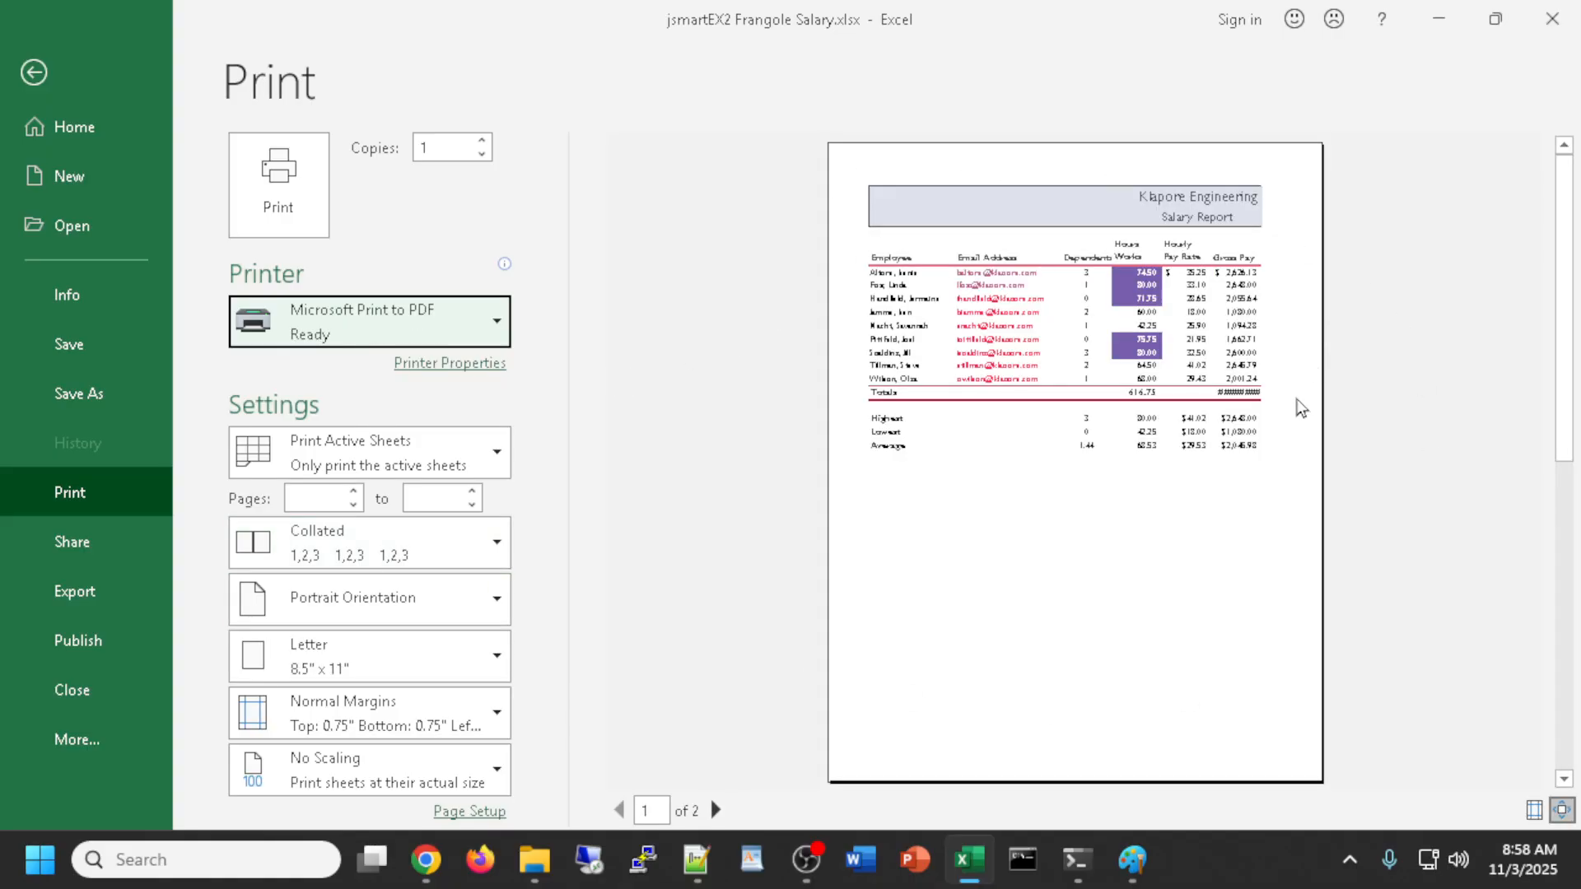
# Set the printout to landscape orientation, keeping the Letter paper size
pyautogui.click(432, 605)
pyautogui.click(412, 706)
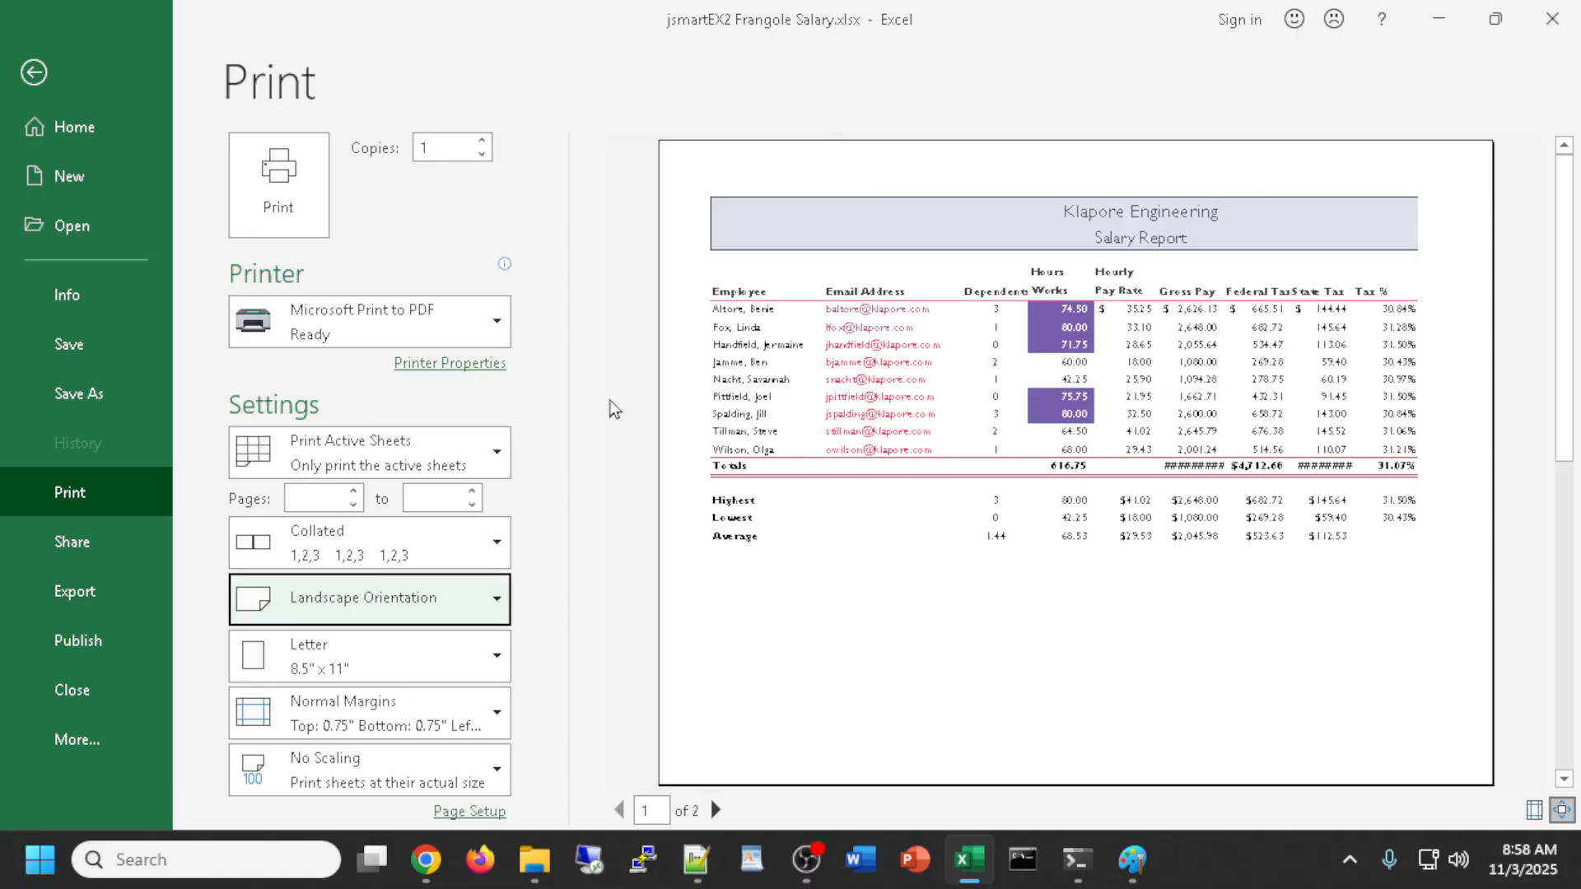
pyautogui.scroll(-1, 614, 410)
pyautogui.scroll(1, 626, 531)
pyautogui.click(494, 671)
pyautogui.click(495, 675)
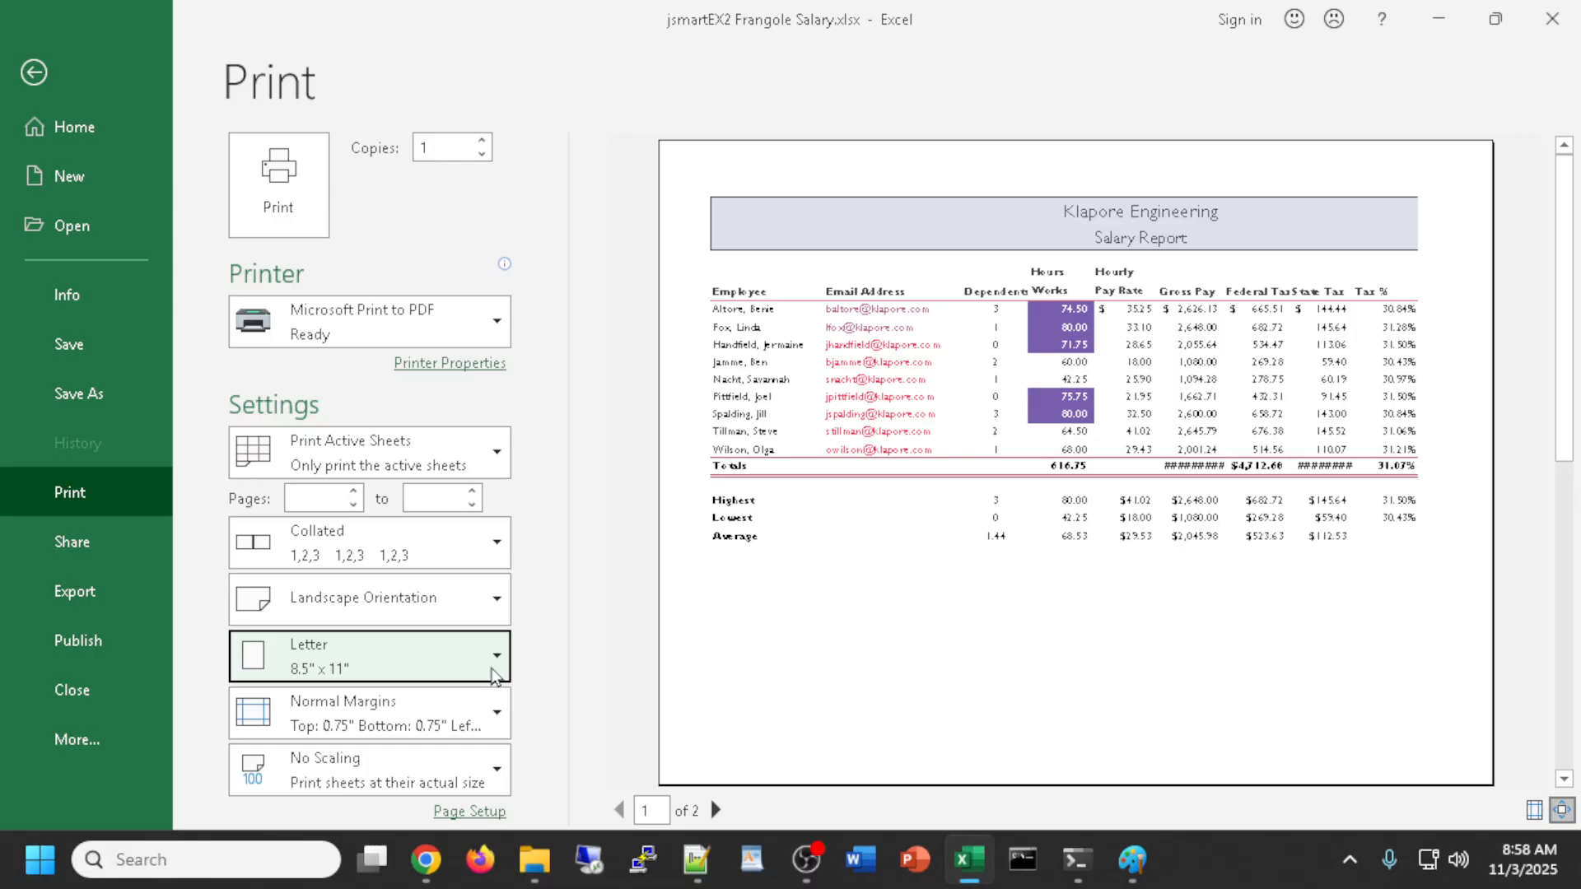
# Scale the printout to fit the sheet on one page and apply narrow margins
pyautogui.click(443, 780)
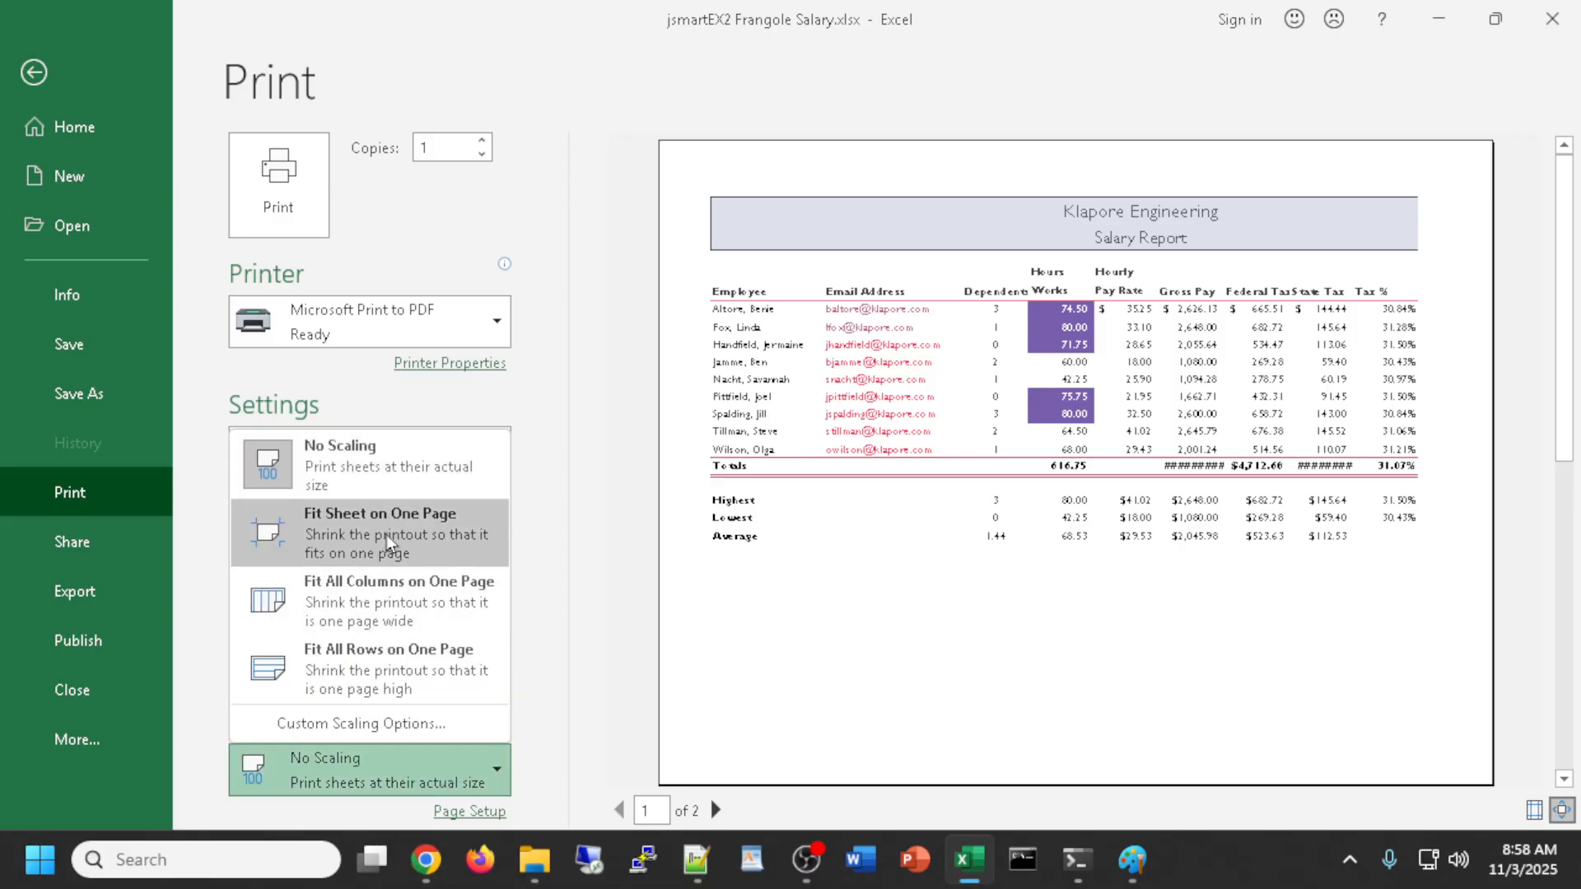
pyautogui.click(390, 543)
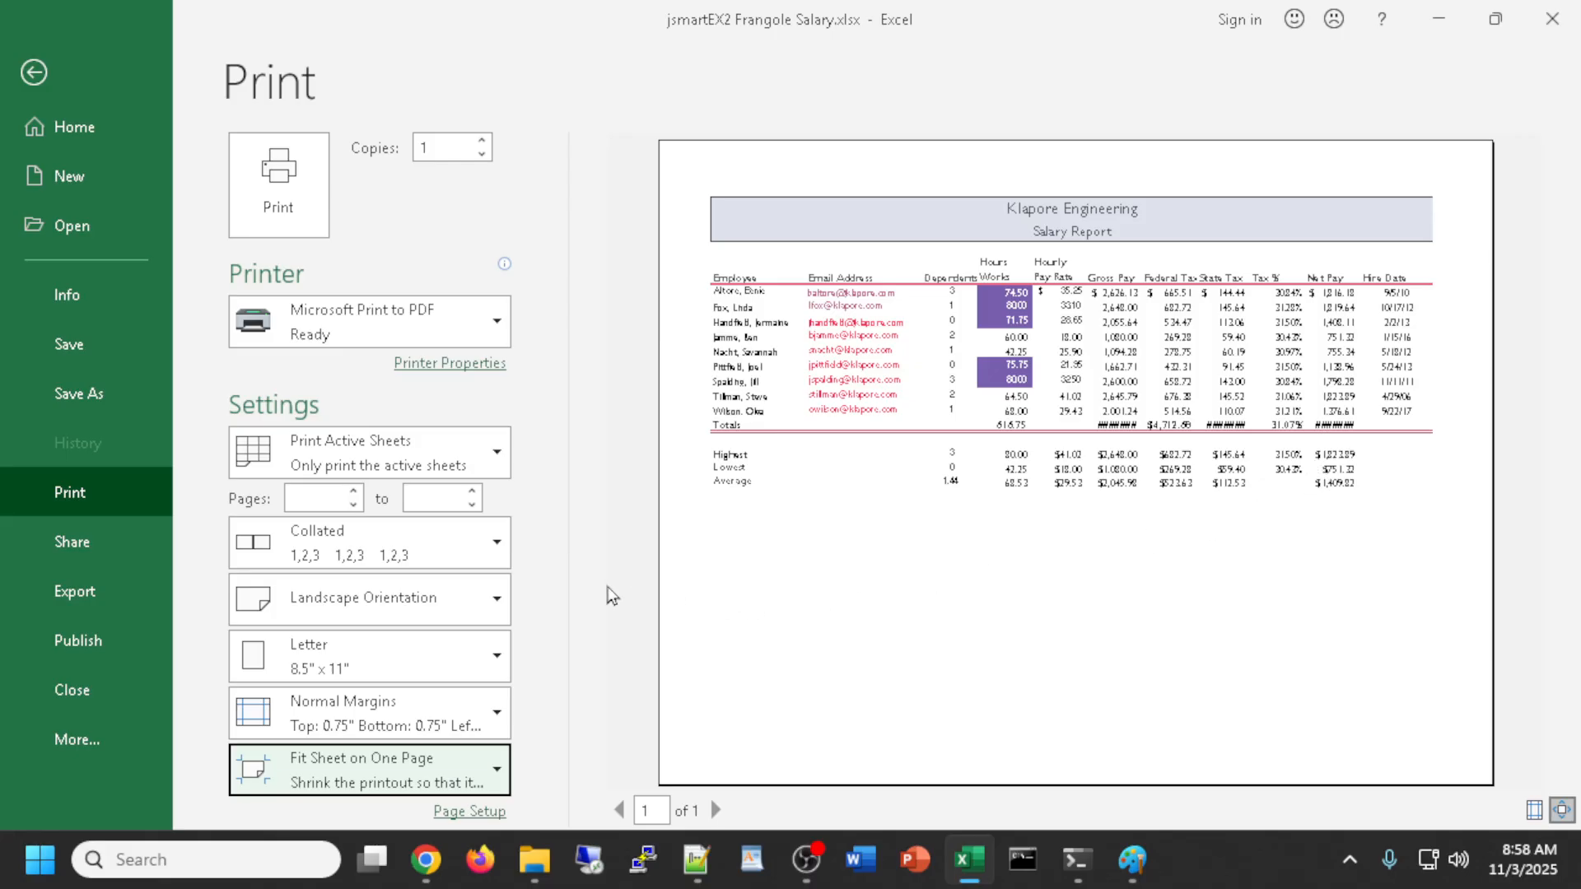
pyautogui.click(424, 724)
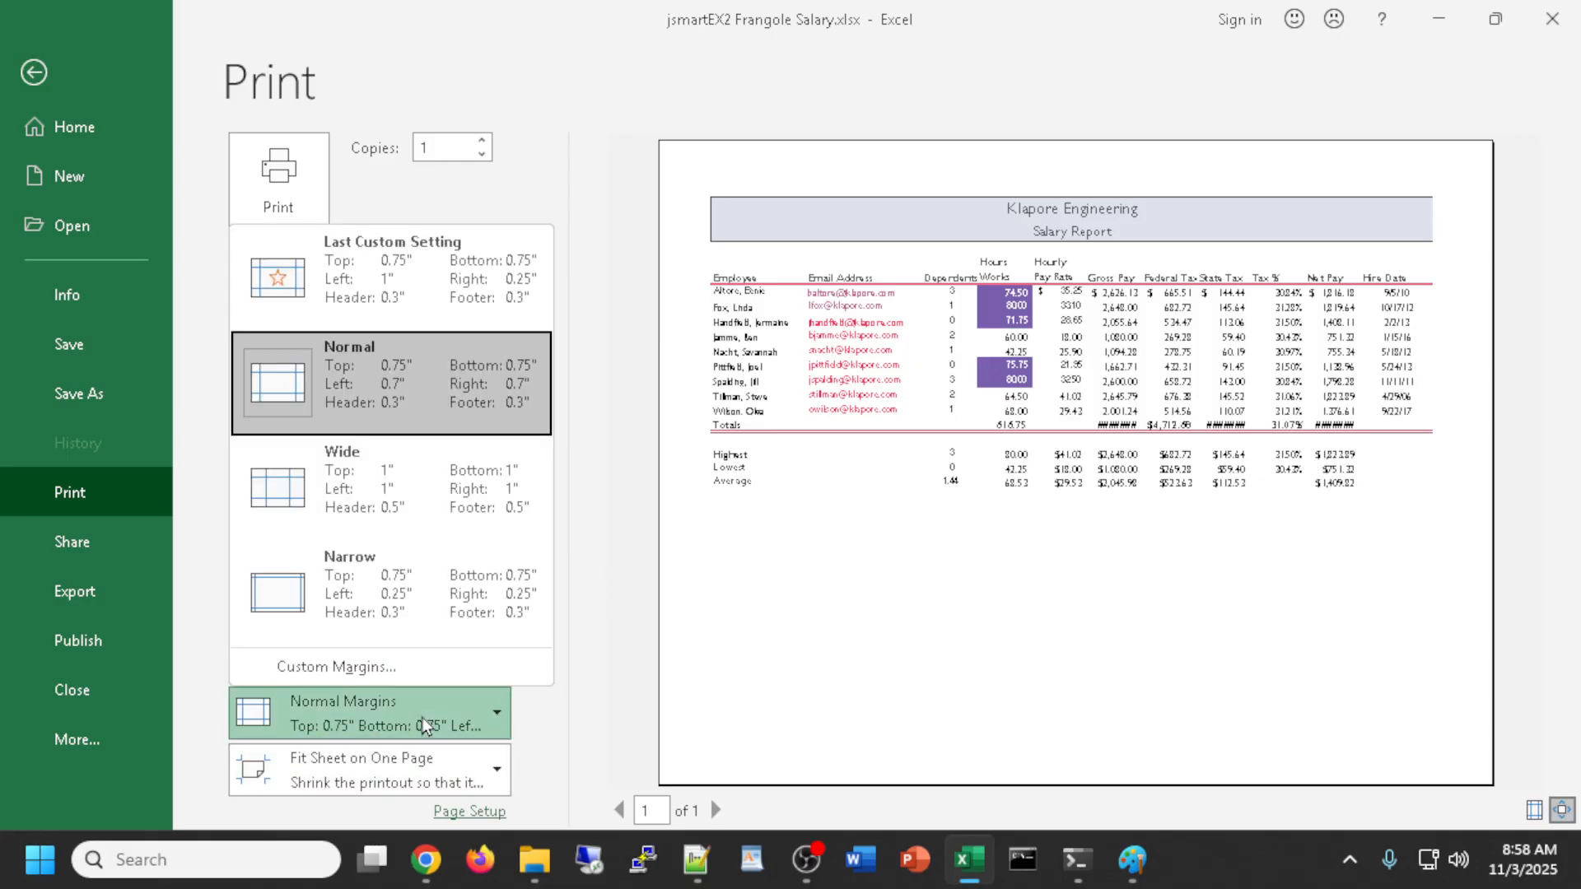
pyautogui.click(398, 594)
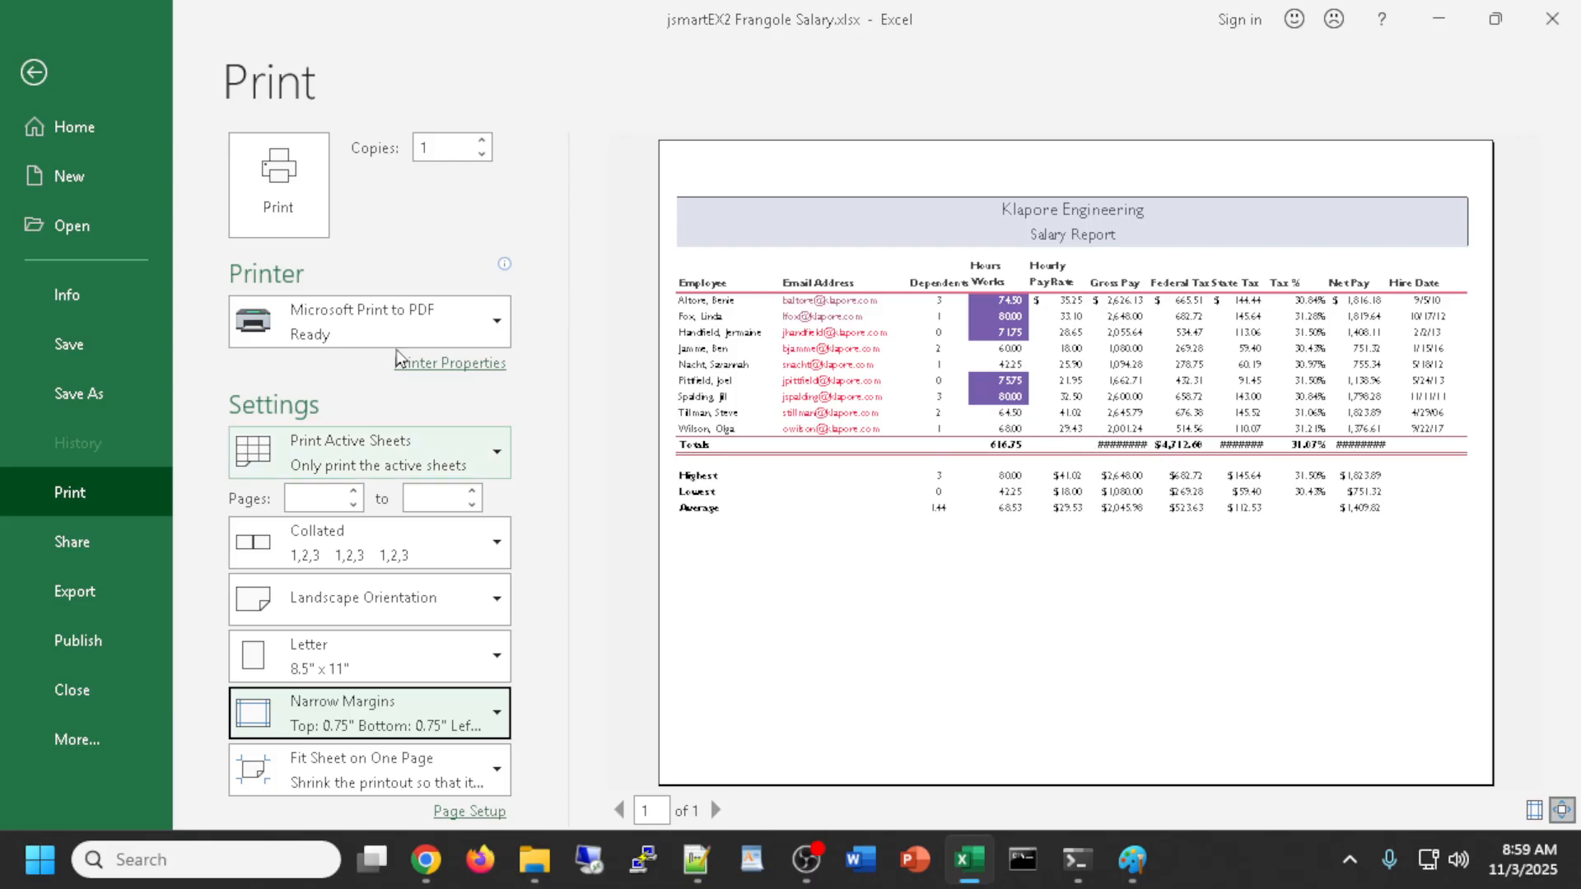
# Start printing the Salary Report sheet to PDF and choose the cs101FundamentalsOfComputing > 2025 Fall > cs101-1 folder on drive E: as its destination
pyautogui.click(280, 196)
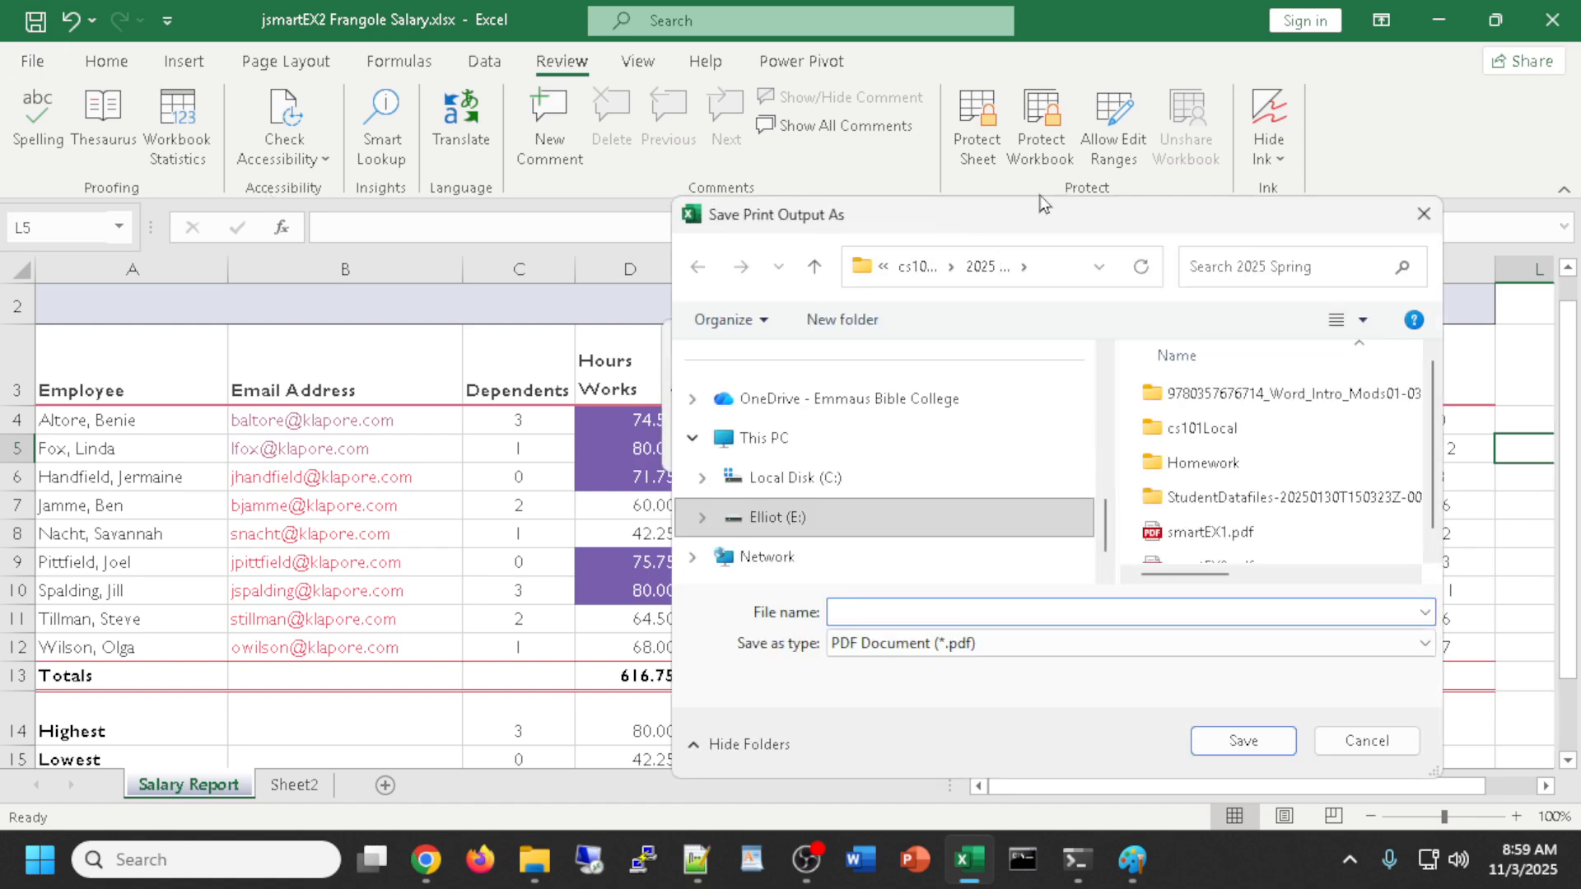
pyautogui.moveTo(1040, 226); pyautogui.dragTo(965, 103)
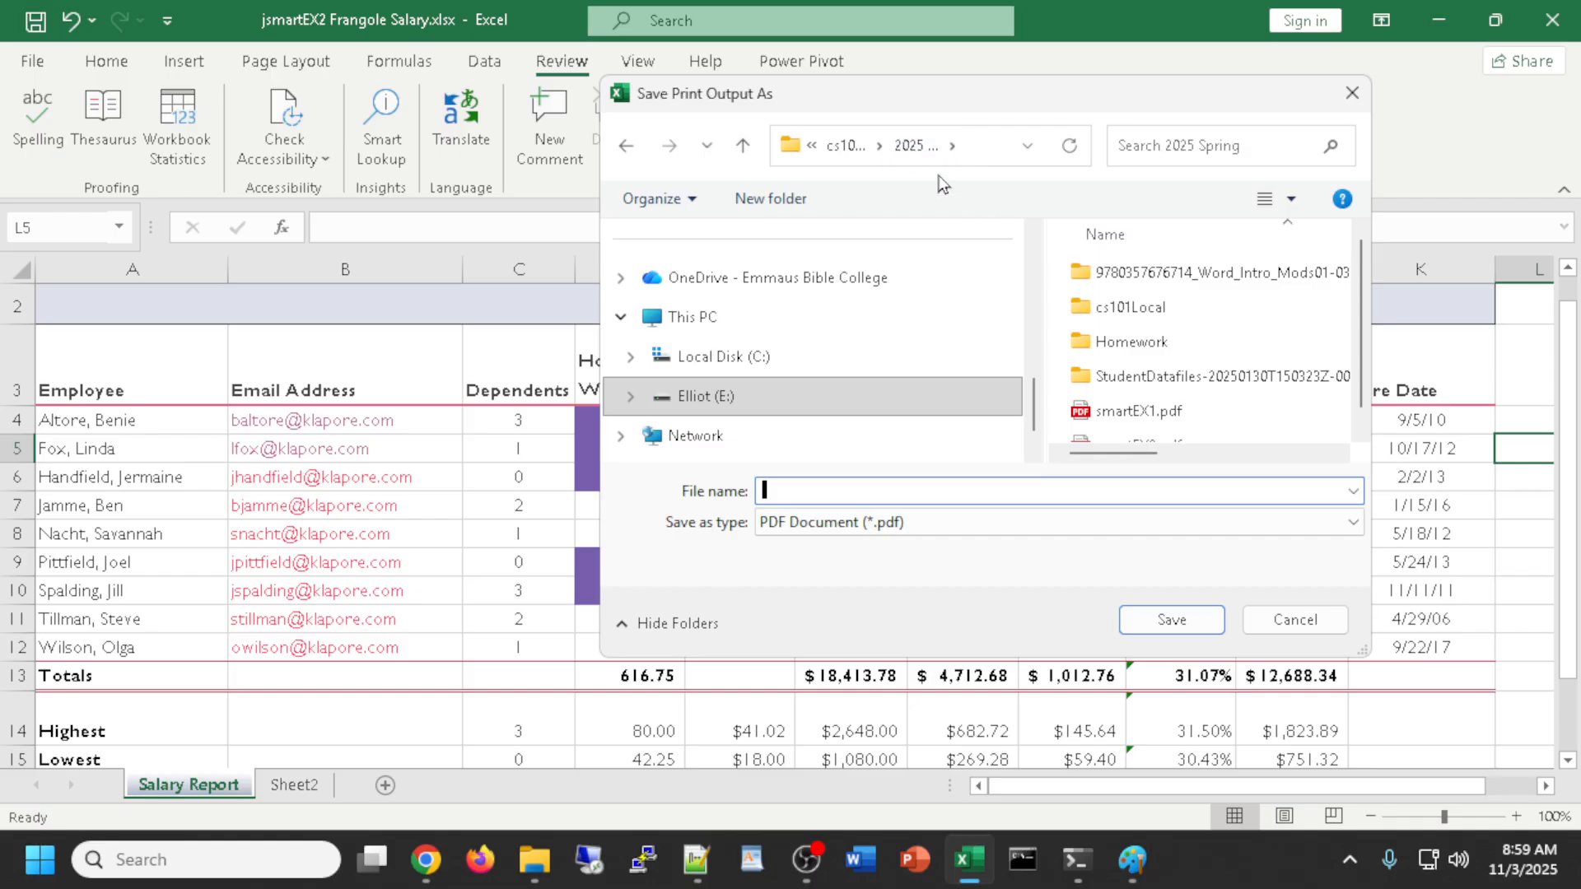
pyautogui.click(951, 148)
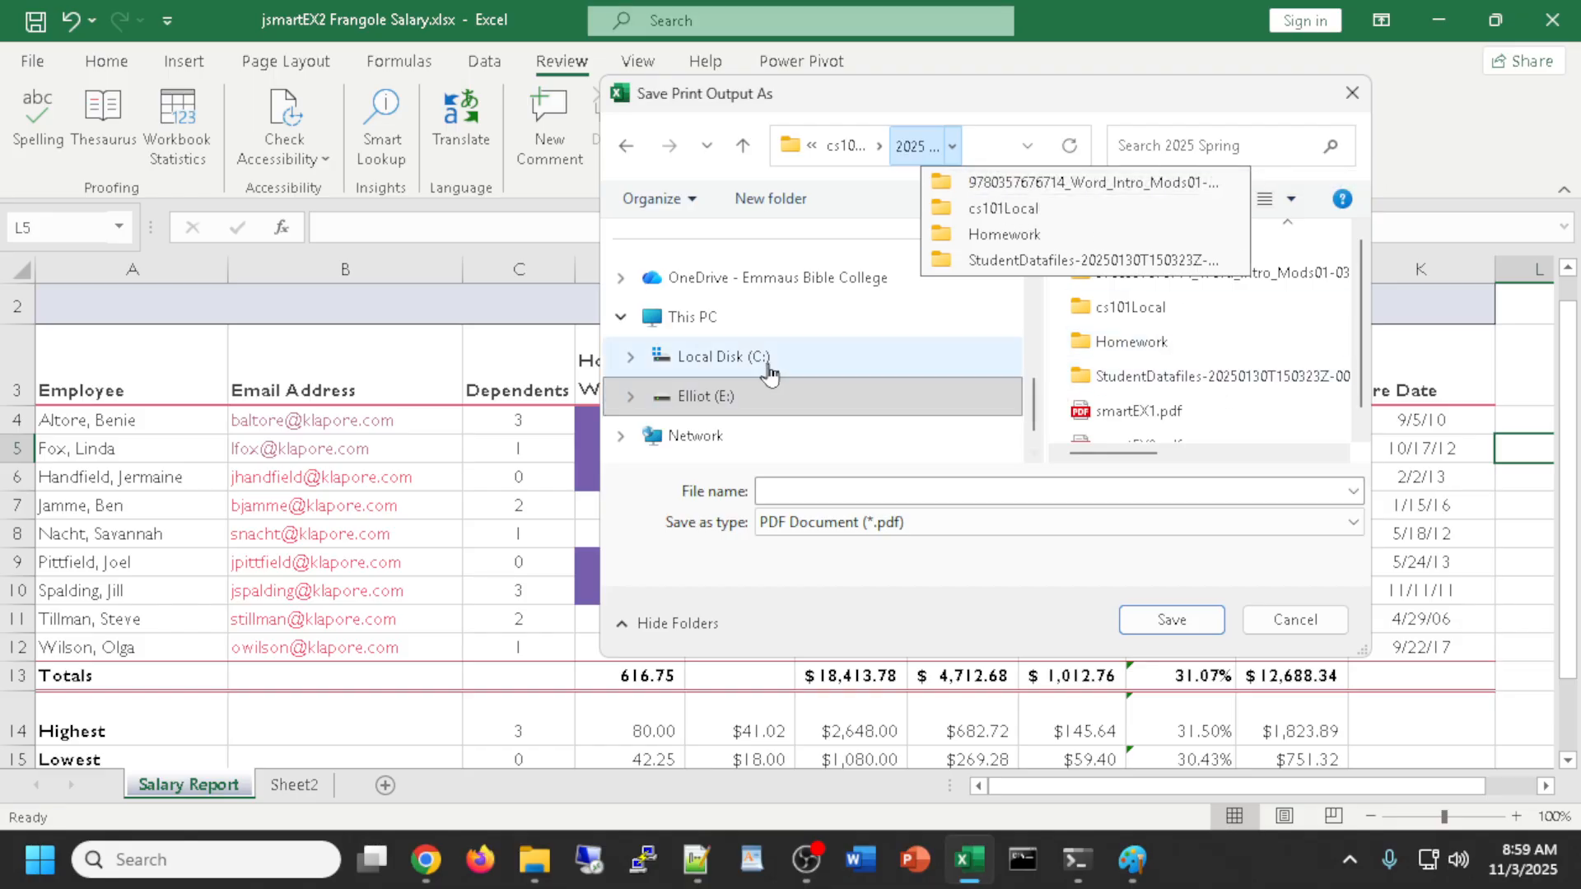
pyautogui.scroll(-2, 767, 372)
pyautogui.click(724, 322)
pyautogui.click(1126, 350)
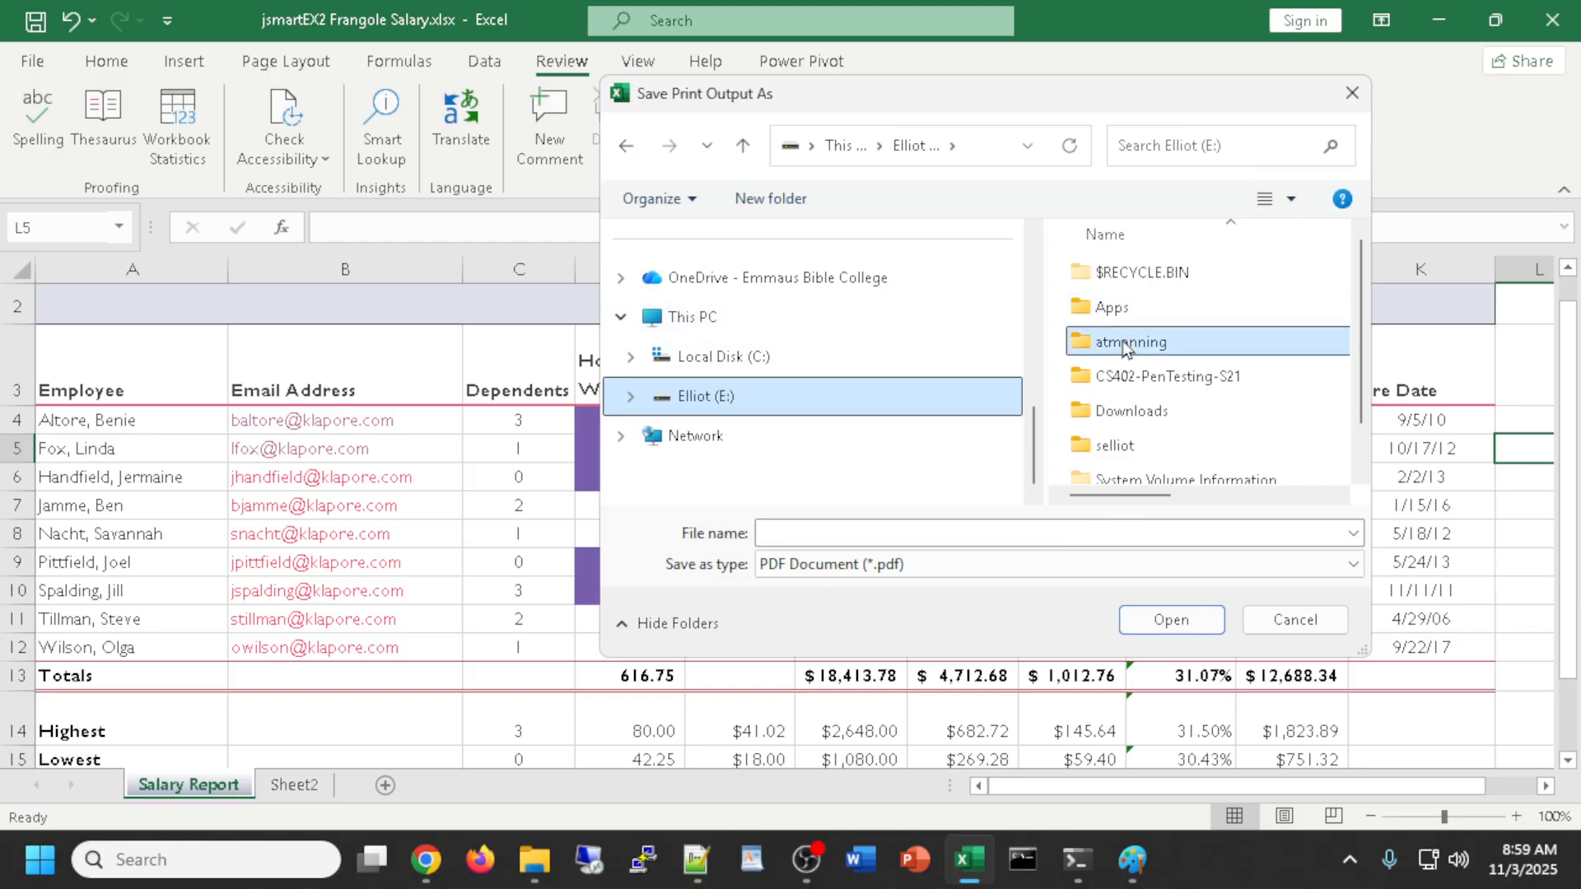
pyautogui.doubleClick(1127, 349)
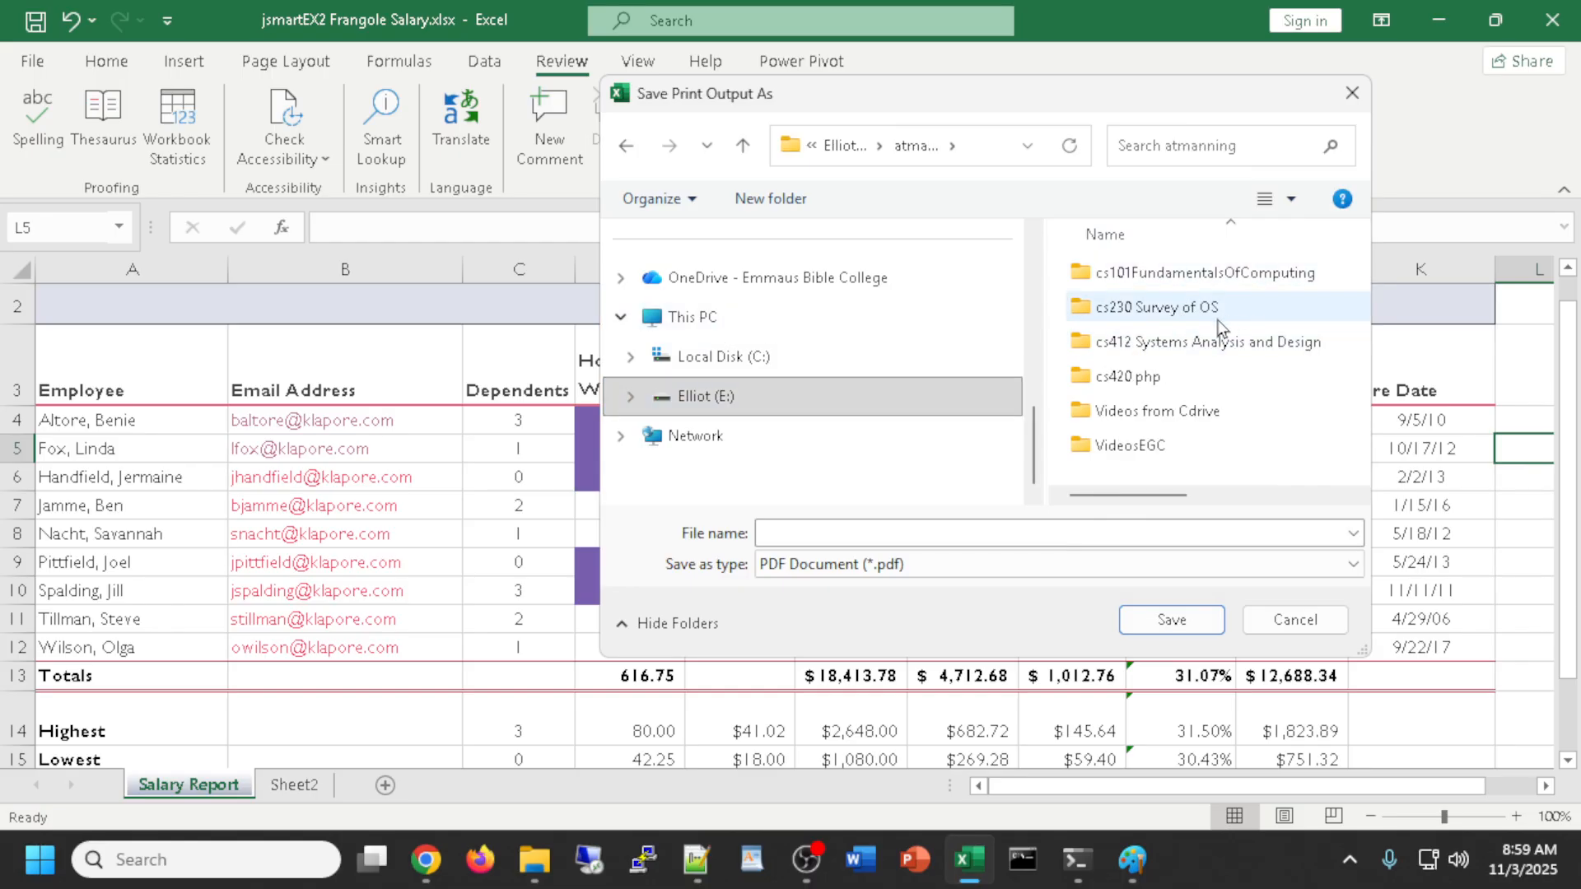
pyautogui.doubleClick(1157, 280)
pyautogui.click(1128, 275)
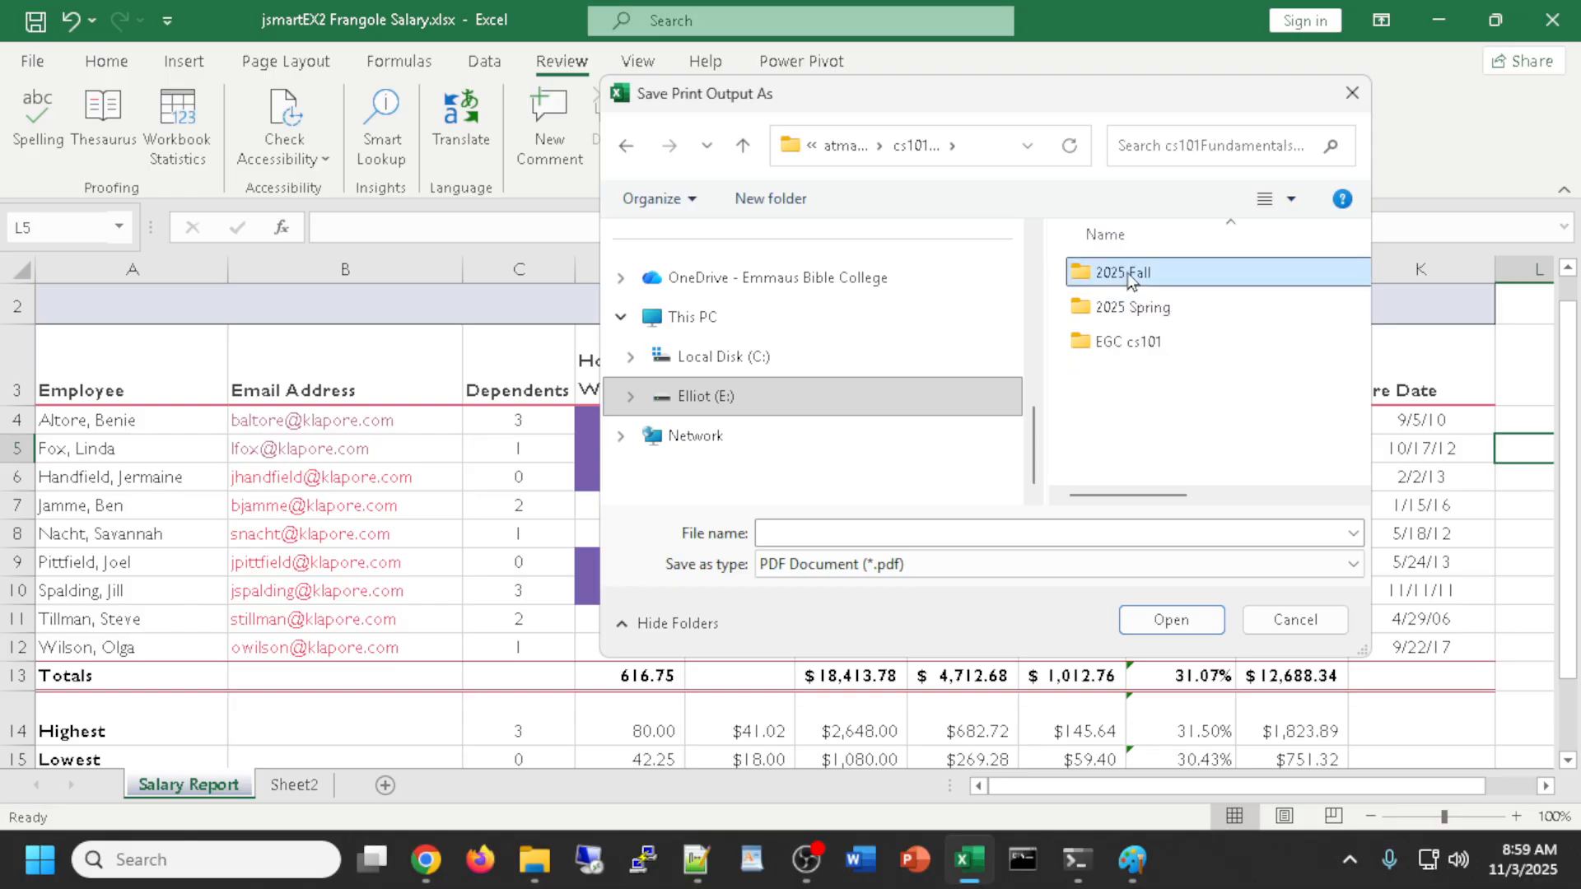
pyautogui.doubleClick(1129, 273)
pyautogui.doubleClick(1135, 308)
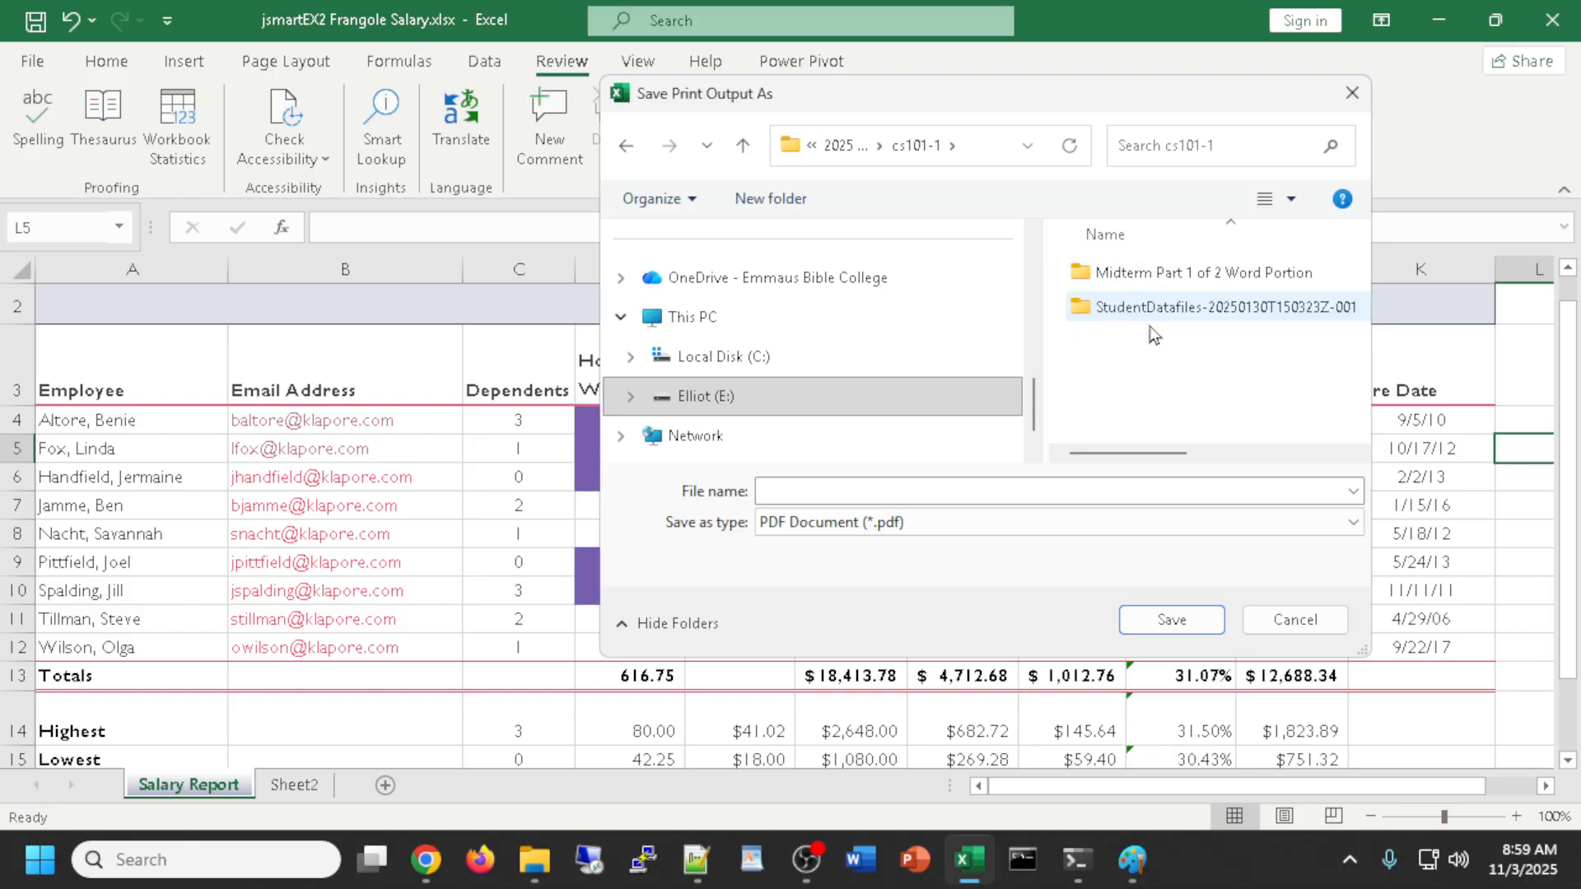
# Name the PDF output "ex2 practice print" and save it
pyautogui.click(800, 489)
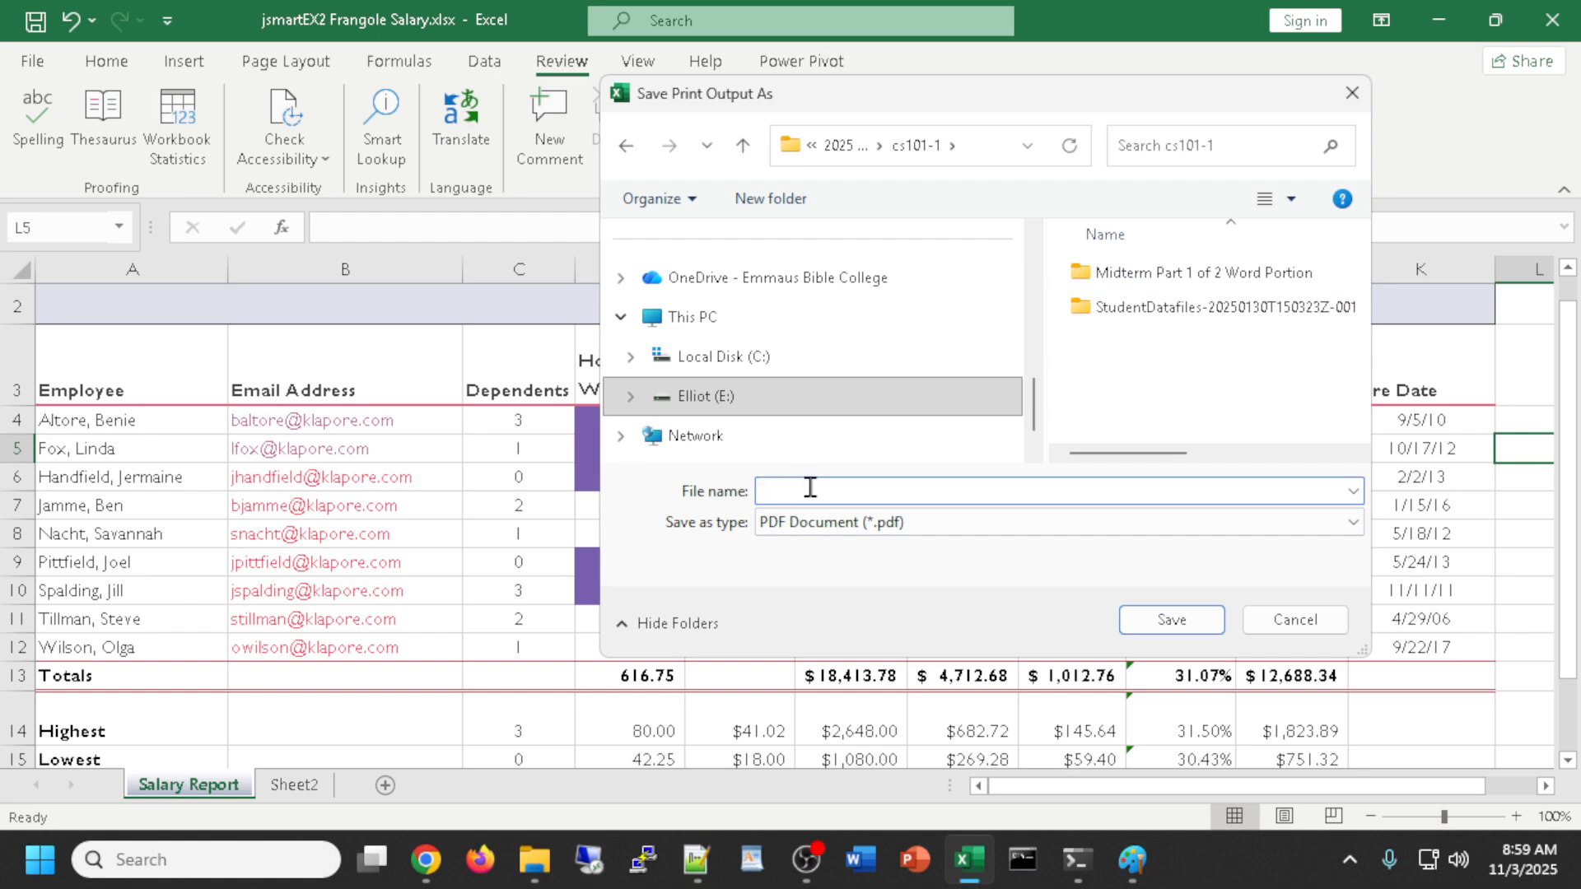
pyautogui.write('ex2 practice print')
pyautogui.click(1176, 620)
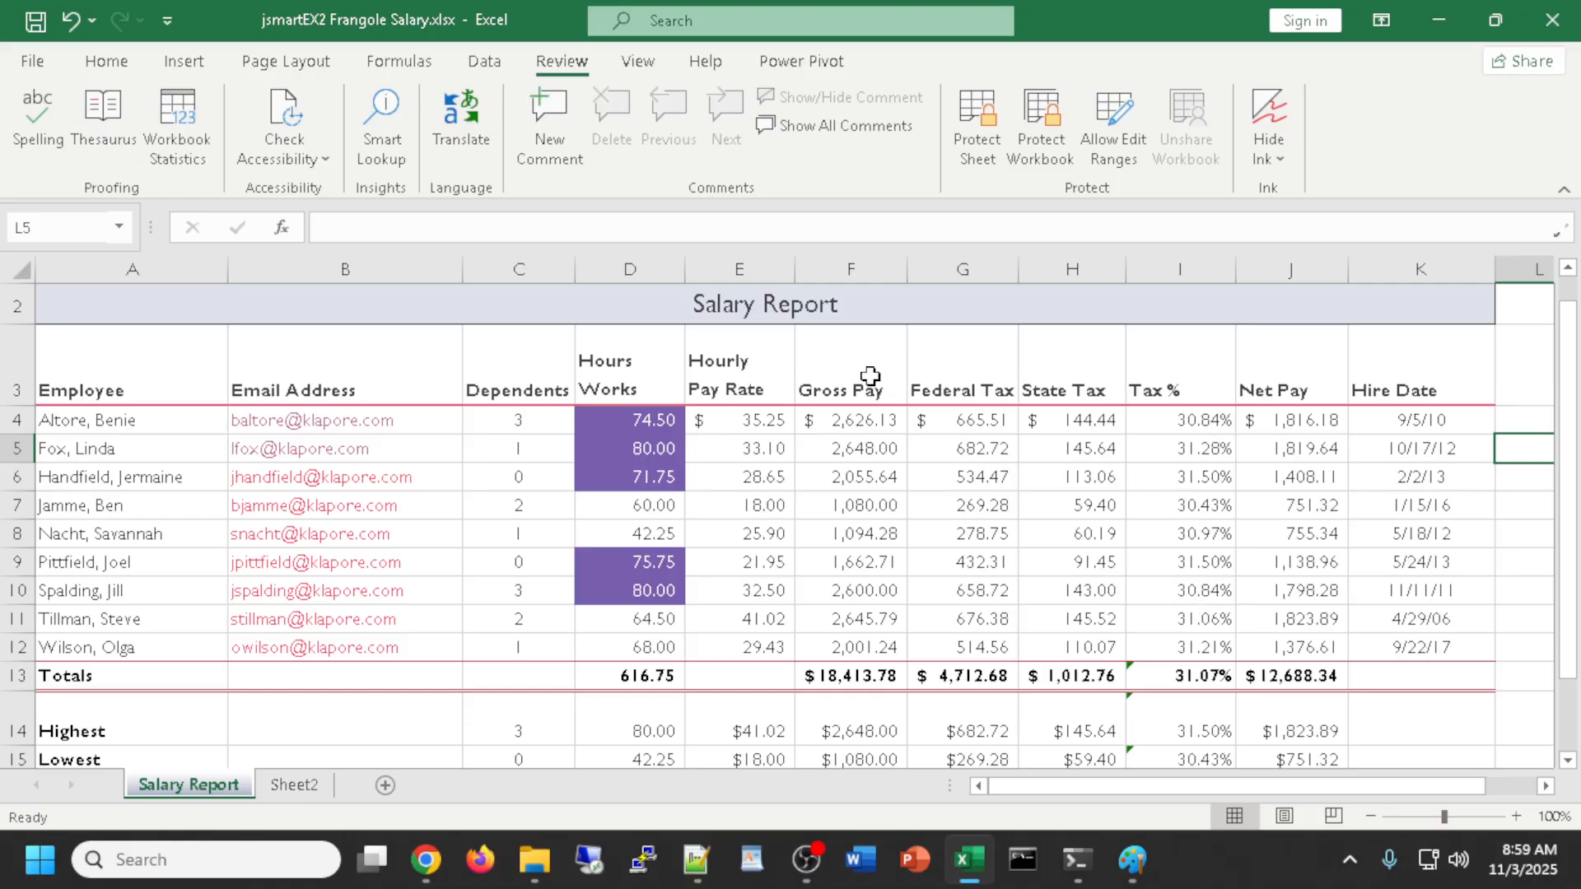
# Switch to File Explorer and open the cs101-1 folder inside cs101FundamentalsOfComputing > 2025 Fall
pyautogui.moveTo(533, 862)
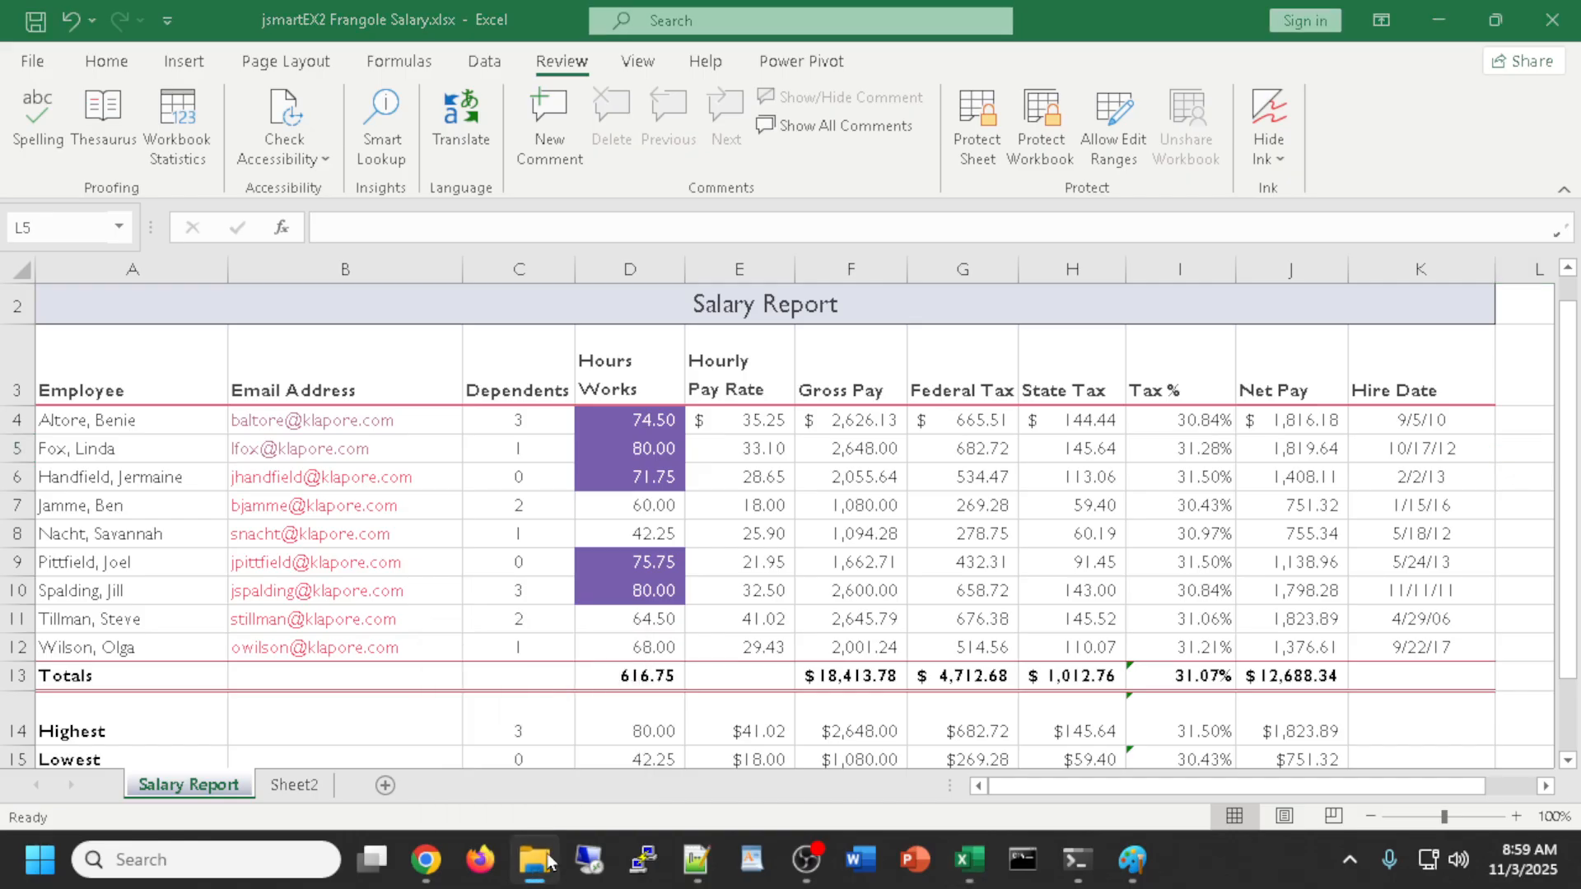
pyautogui.click(533, 860)
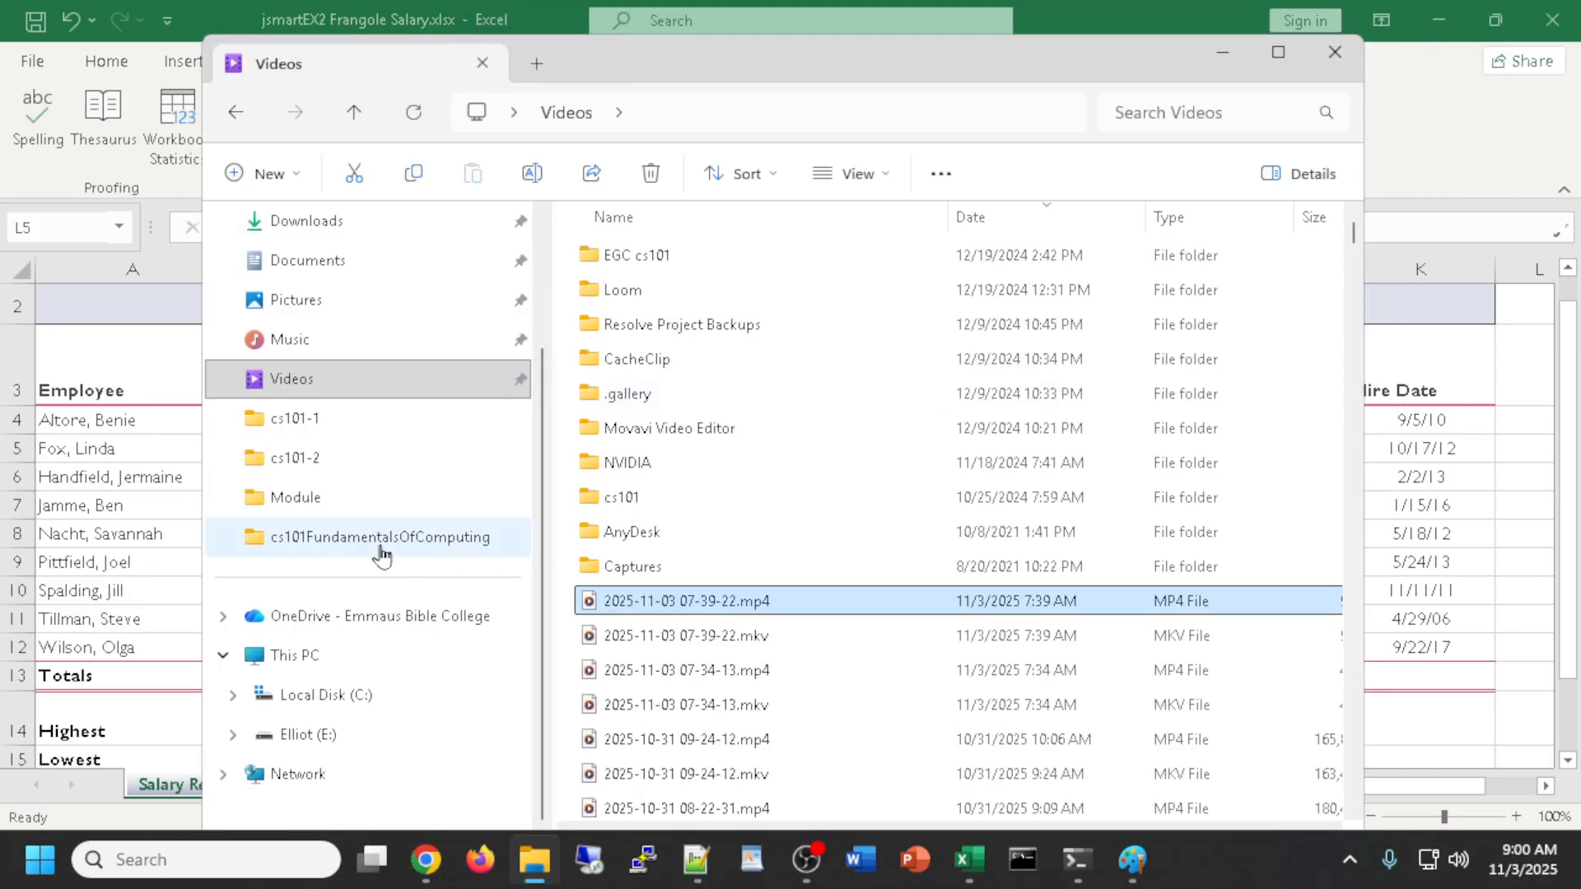
pyautogui.click(381, 537)
pyautogui.doubleClick(625, 255)
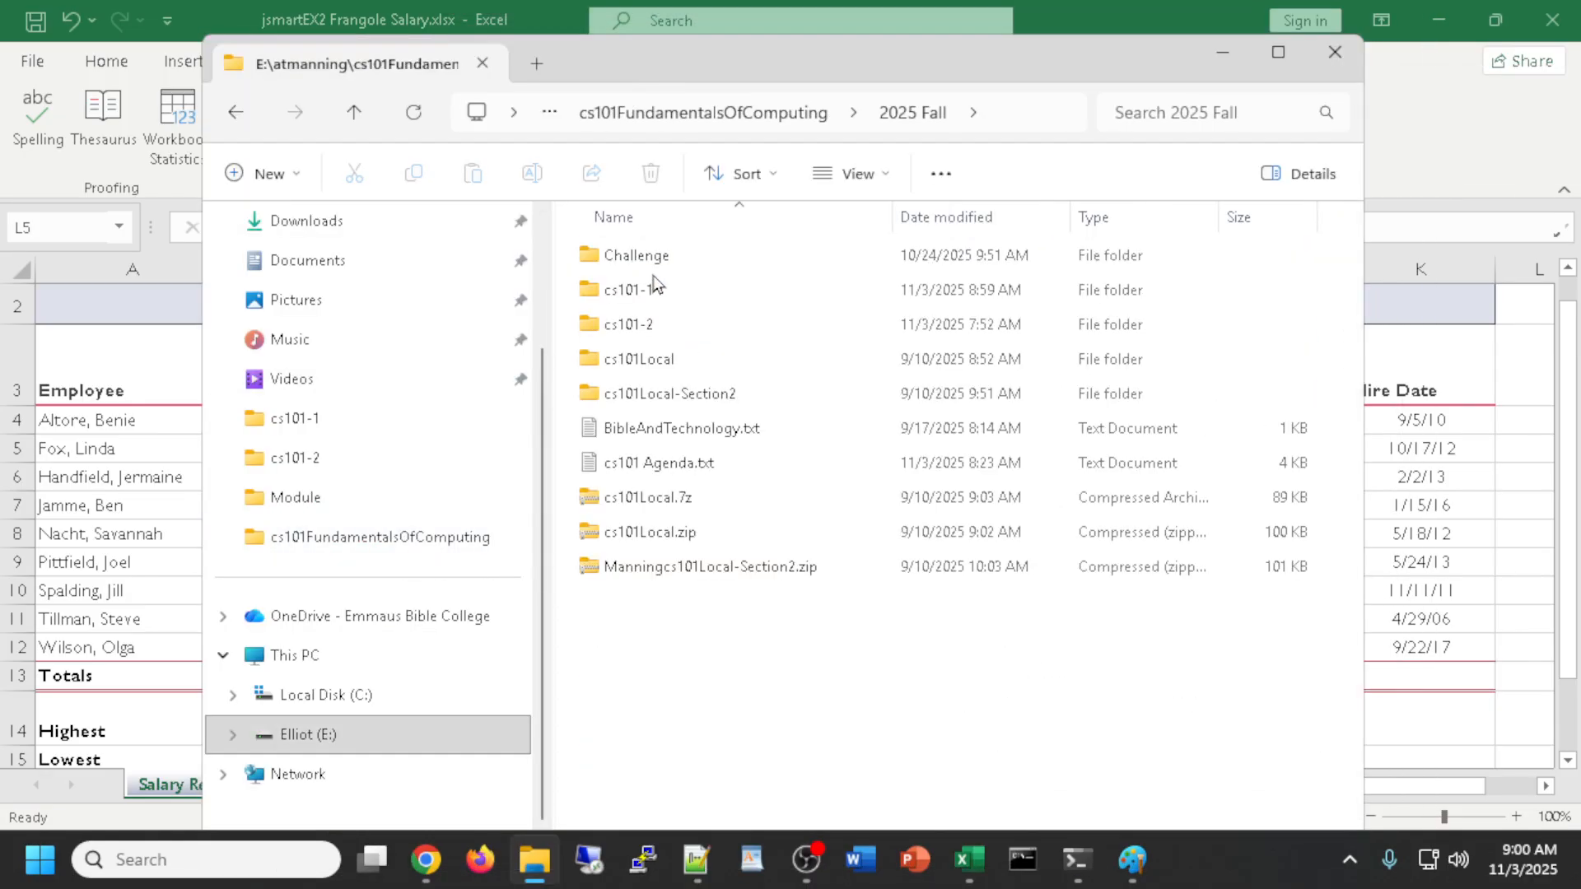
pyautogui.doubleClick(654, 288)
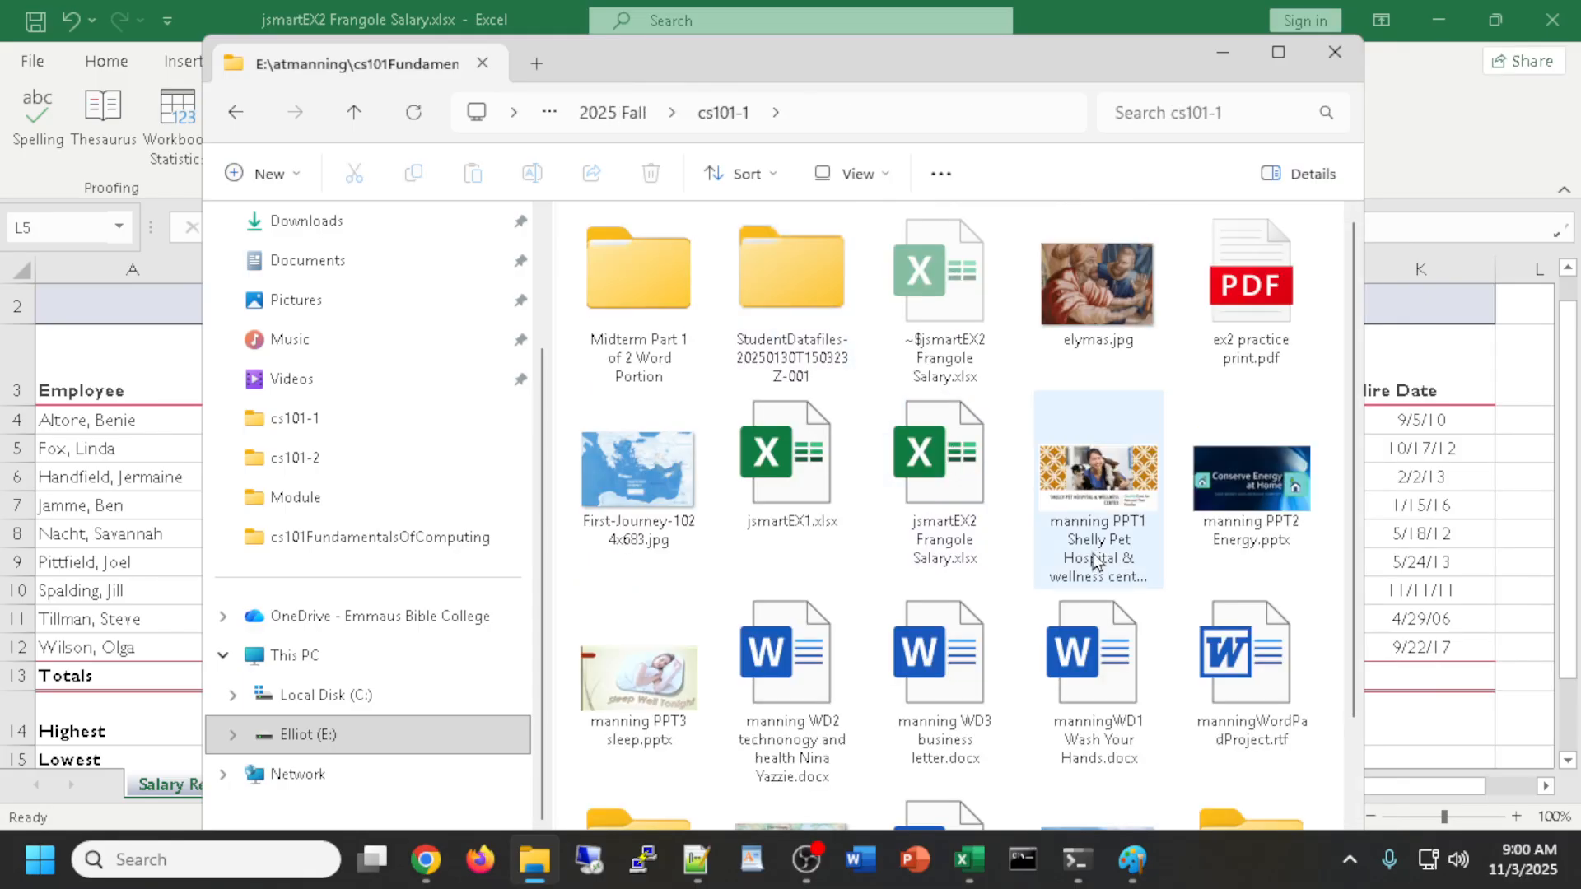
# Show the cs101-1 folder's files in a detailed list and open ex2 practice print.pdf
pyautogui.click(888, 178)
pyautogui.click(852, 423)
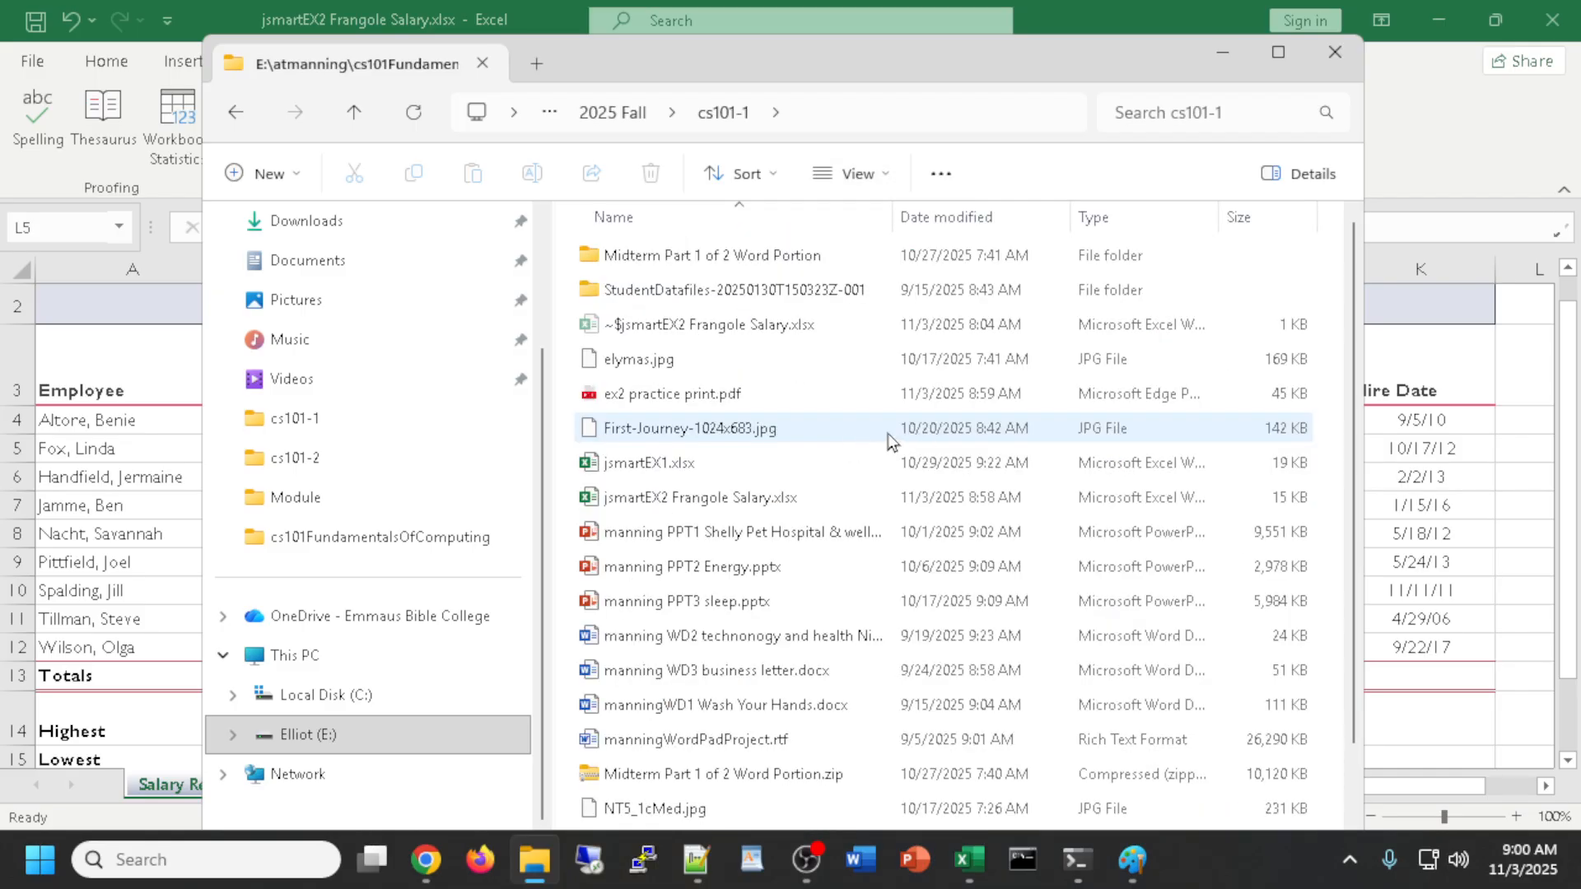
pyautogui.scroll(2, 725, 399)
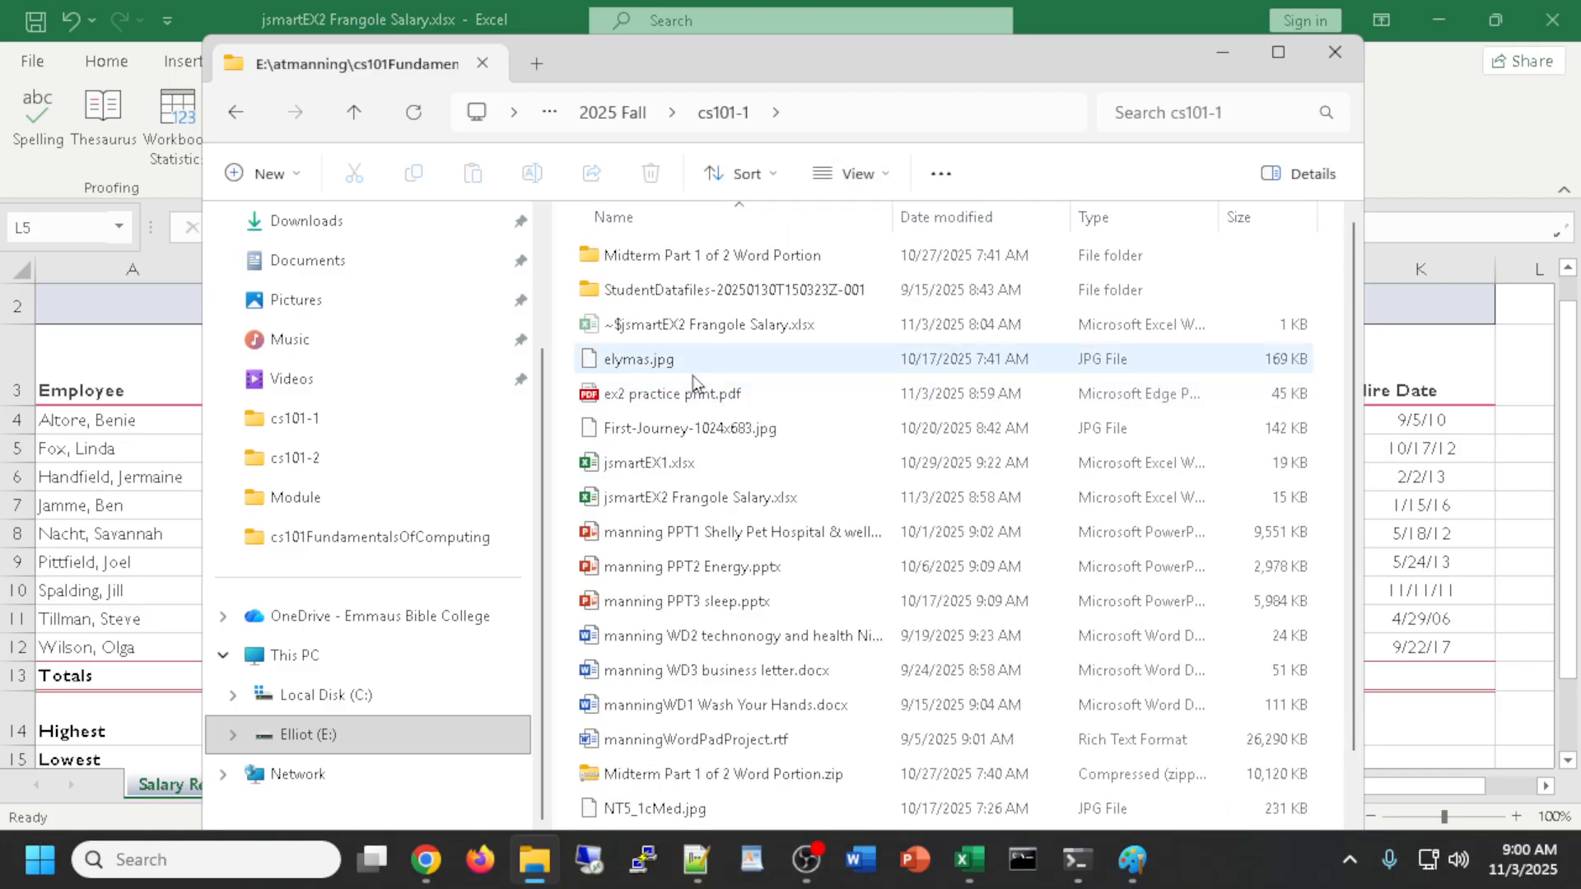
pyautogui.doubleClick(639, 399)
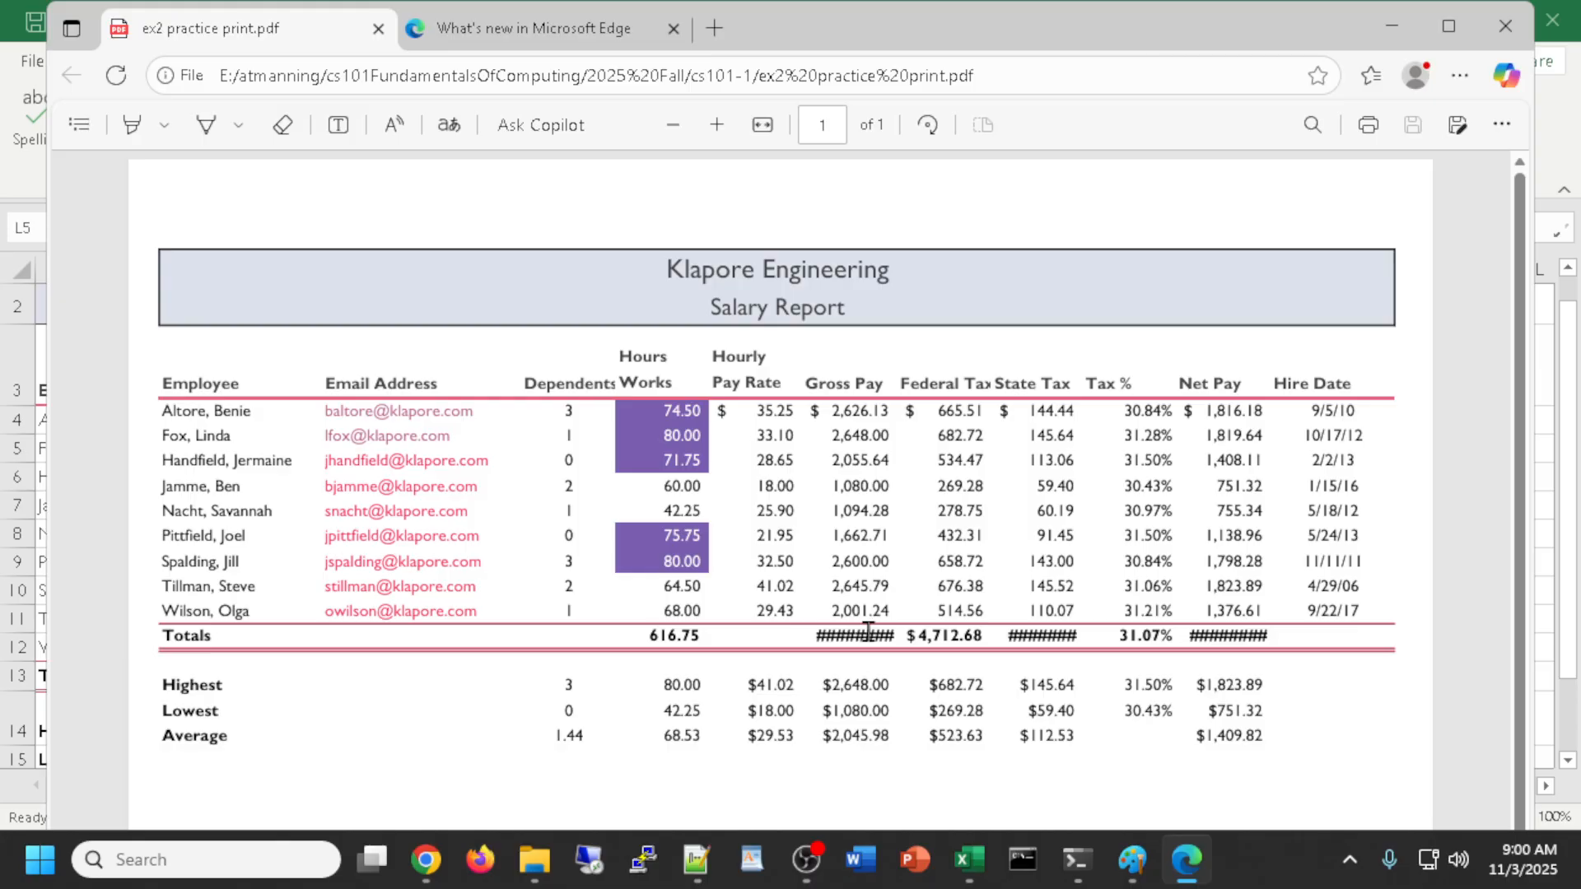
# Compare the Totals row in the printed PDF with the same row in the Excel salary worksheet
pyautogui.hotkey('alt', 'Tab')
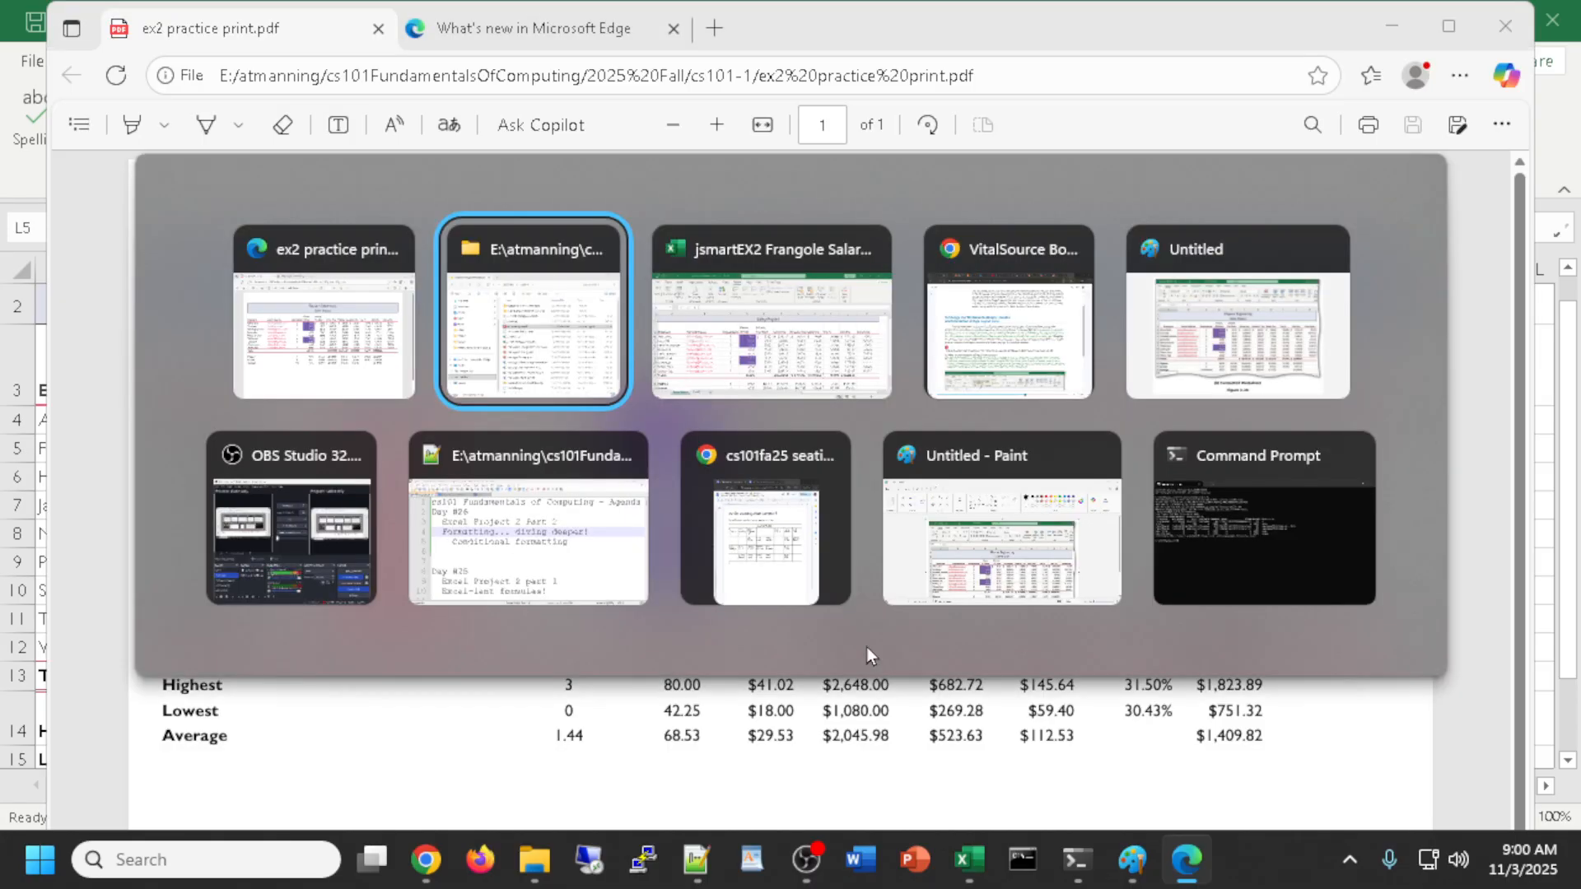
pyautogui.hotkey('alt', 'Tab')
pyautogui.hotkey('alt', 'Tab')
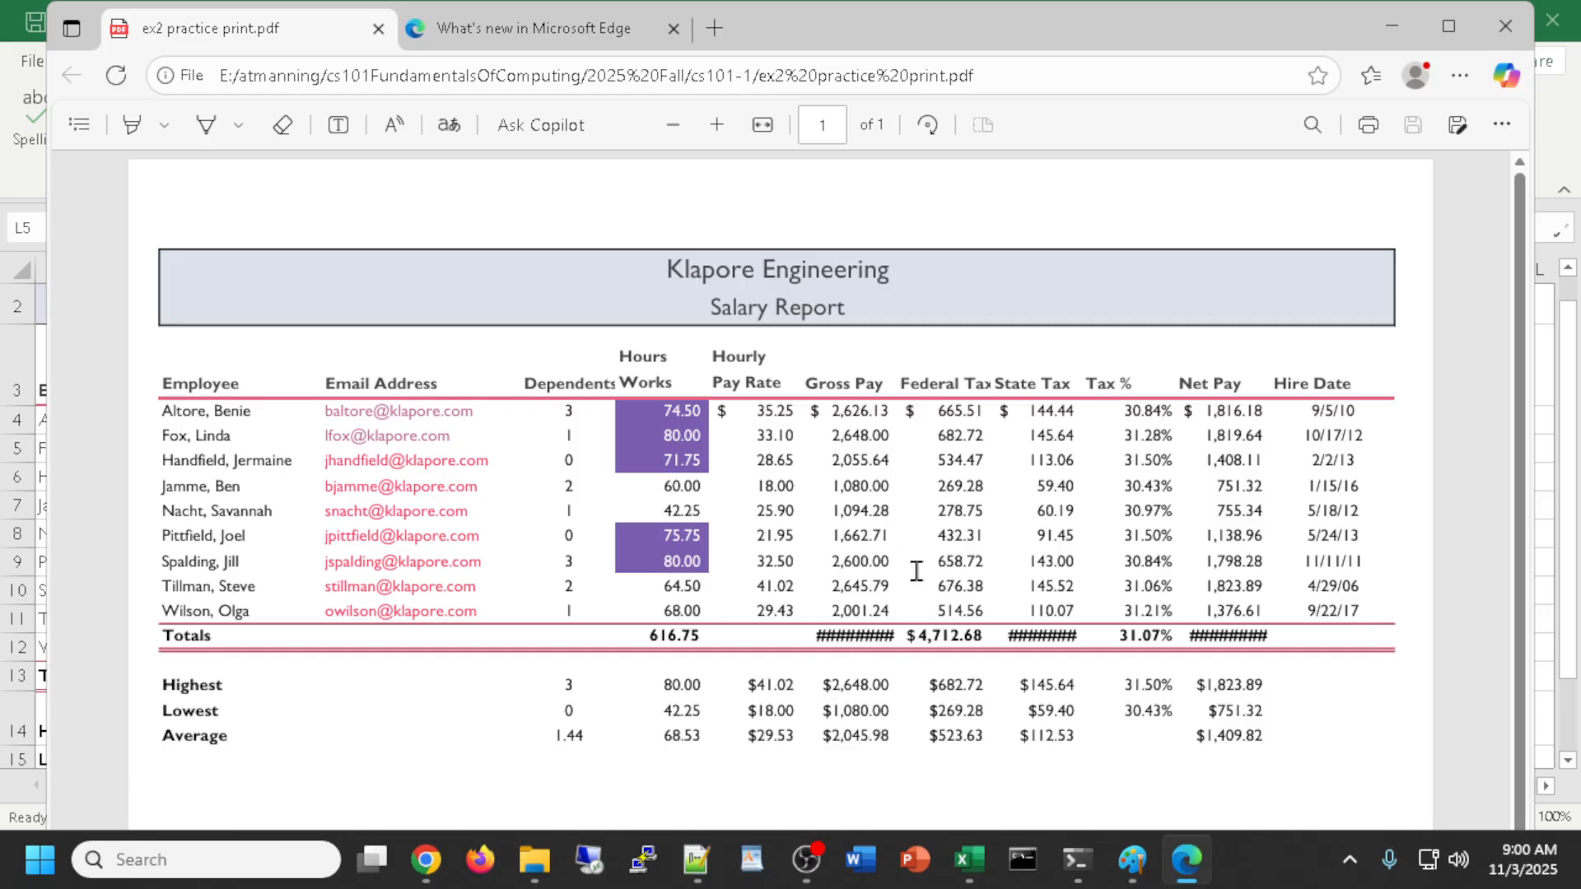
pyautogui.hotkey('alt', 'Tab')
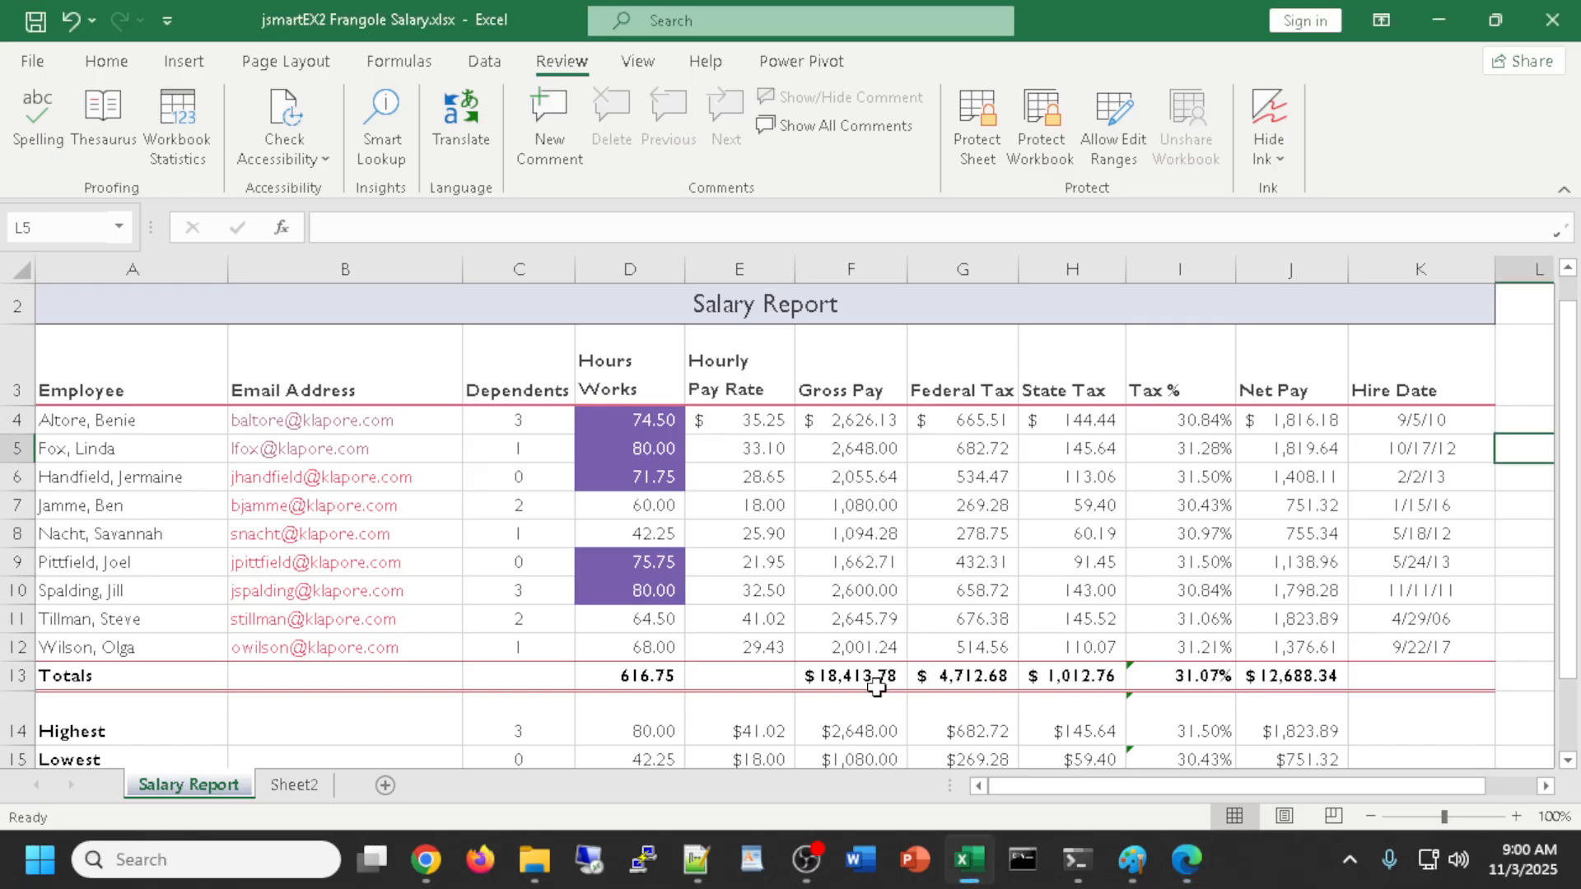
pyautogui.hotkey('alt', 'Tab')
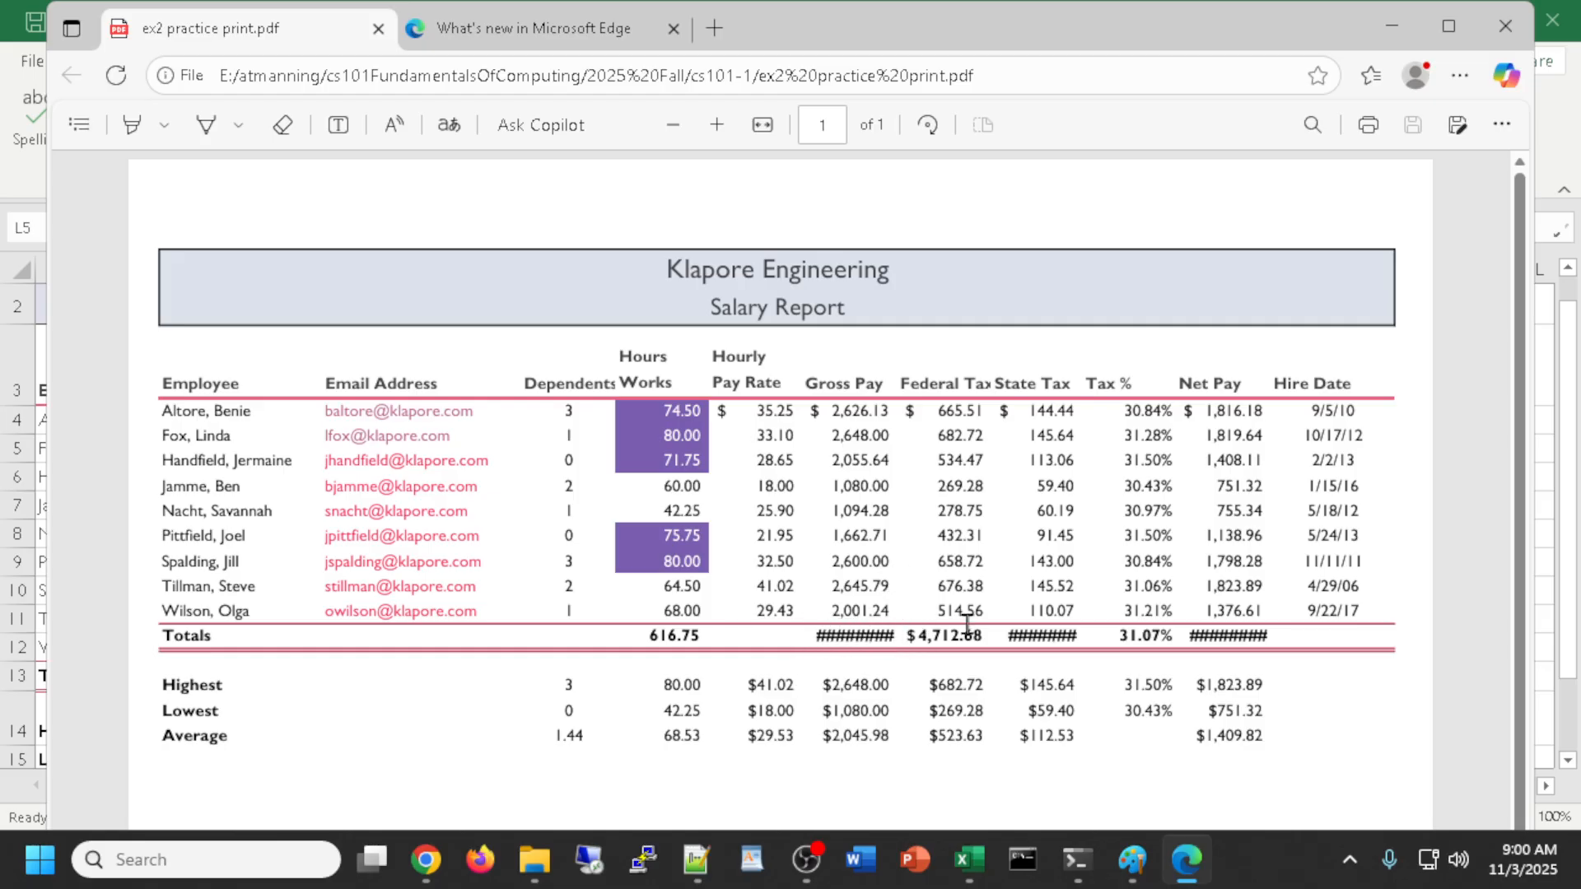
pyautogui.hotkey('alt', 'Tab')
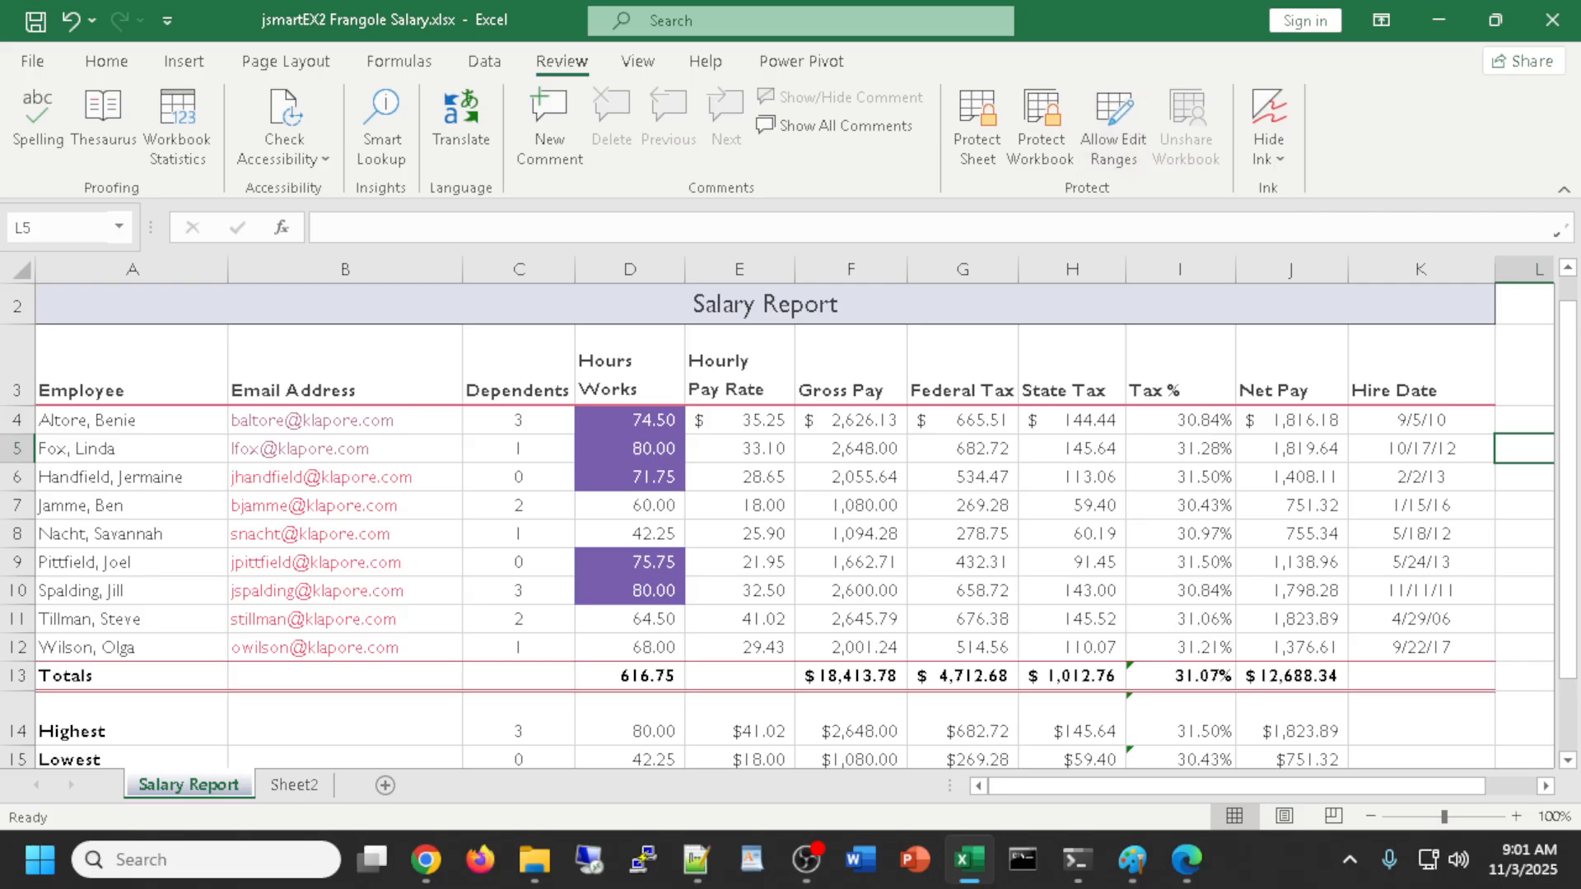
# Create a conditional formatting rule for the Dependents in C4:C12 that formats only cells with a value equal to 0
pyautogui.scroll(-1, 993, 569)
pyautogui.scroll(1, 988, 572)
pyautogui.click(525, 418)
pyautogui.moveTo(525, 419); pyautogui.dragTo(522, 653)
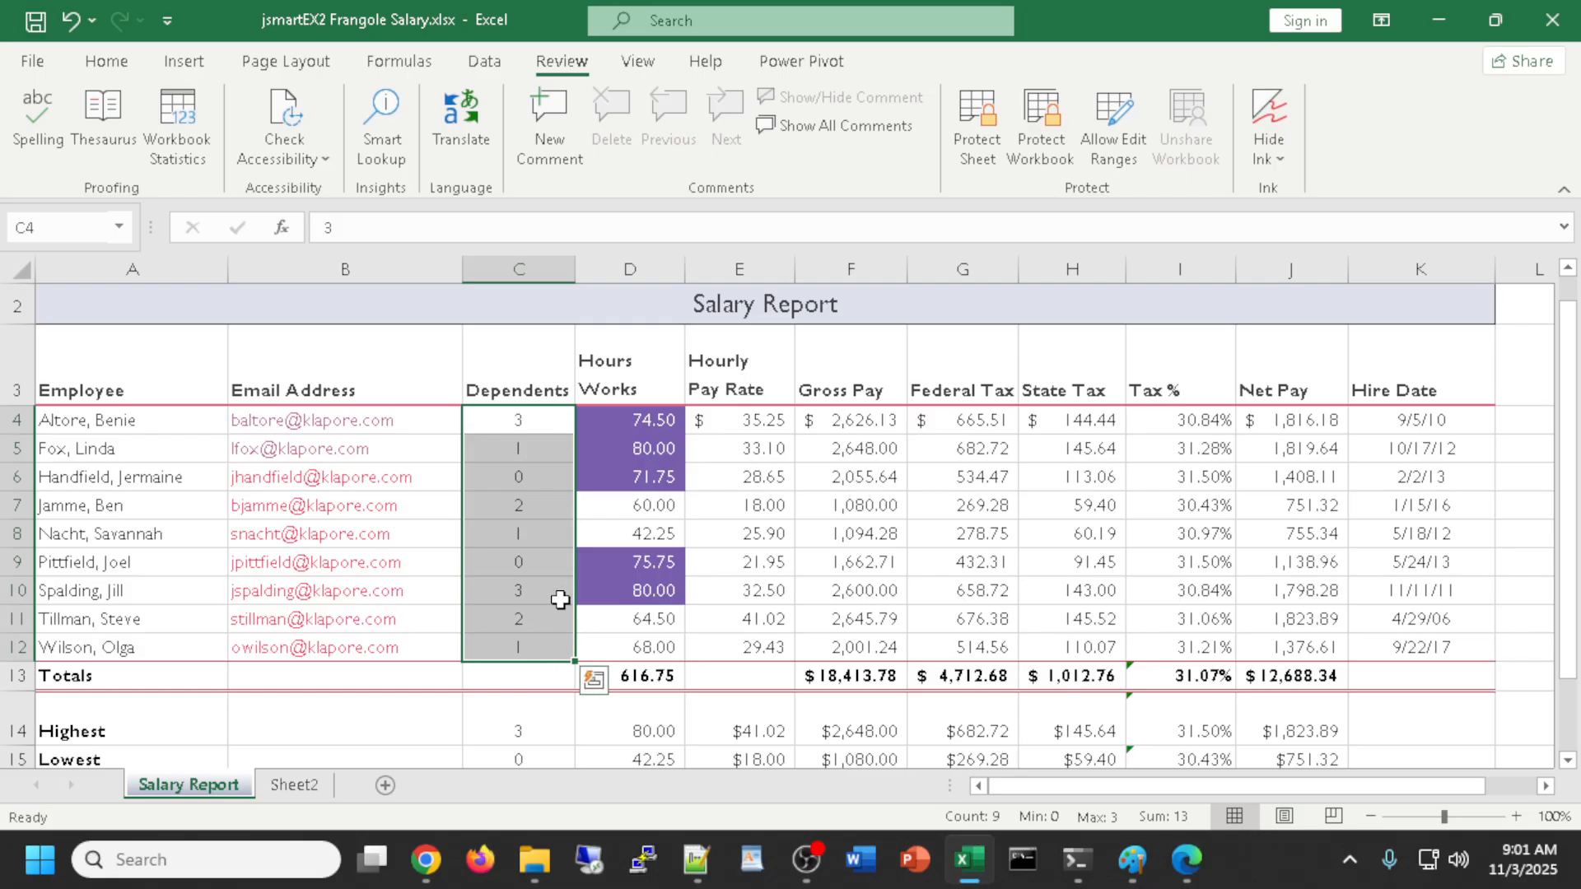
pyautogui.click(107, 62)
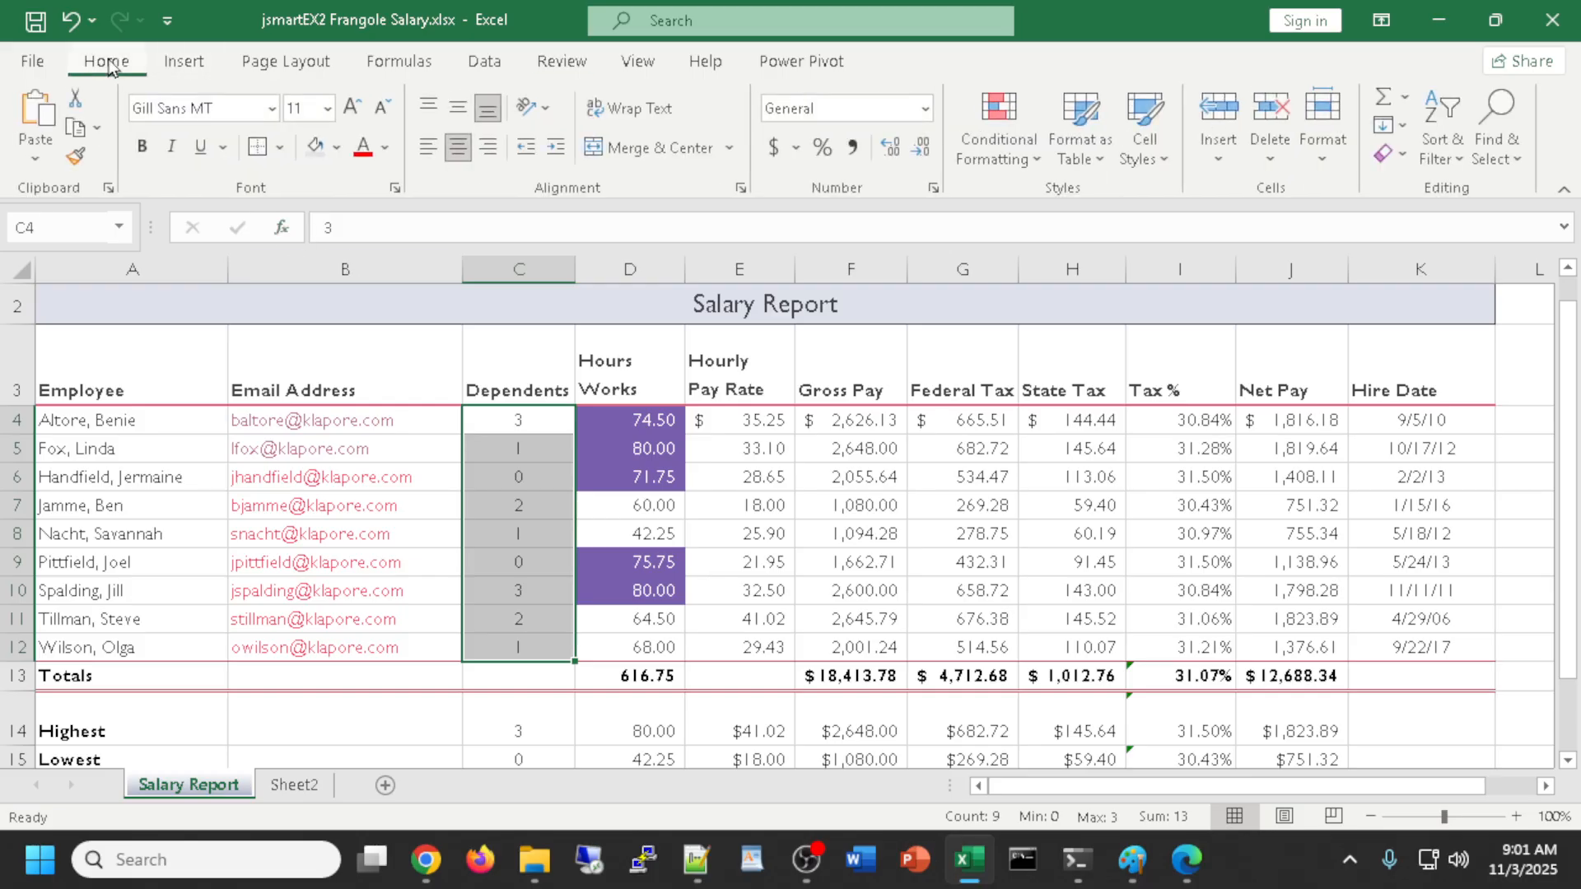
pyautogui.click(999, 118)
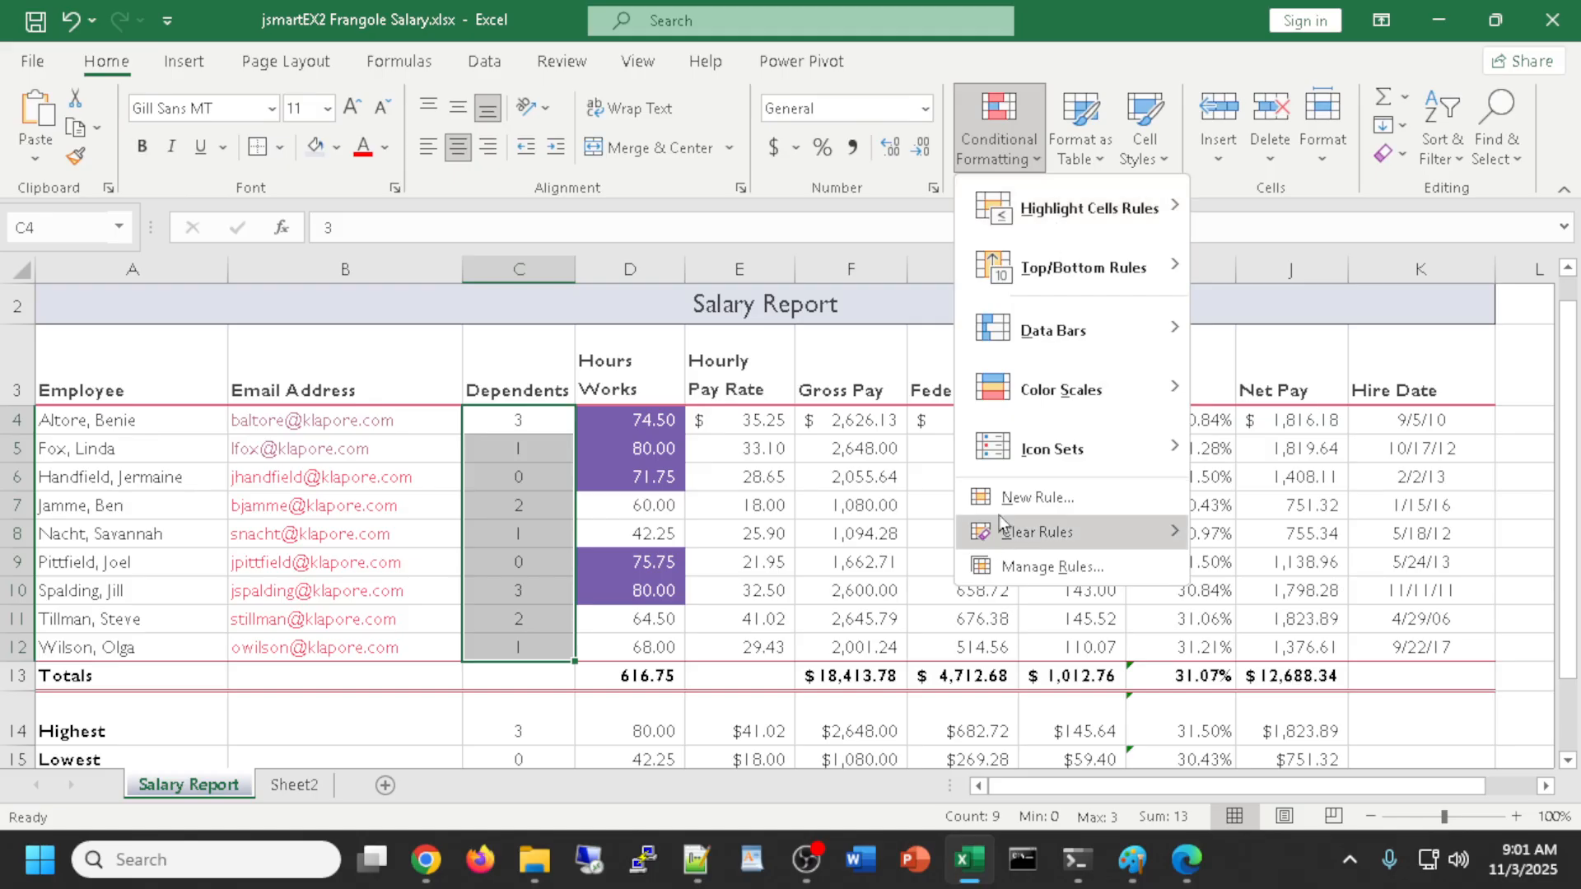
pyautogui.click(1044, 496)
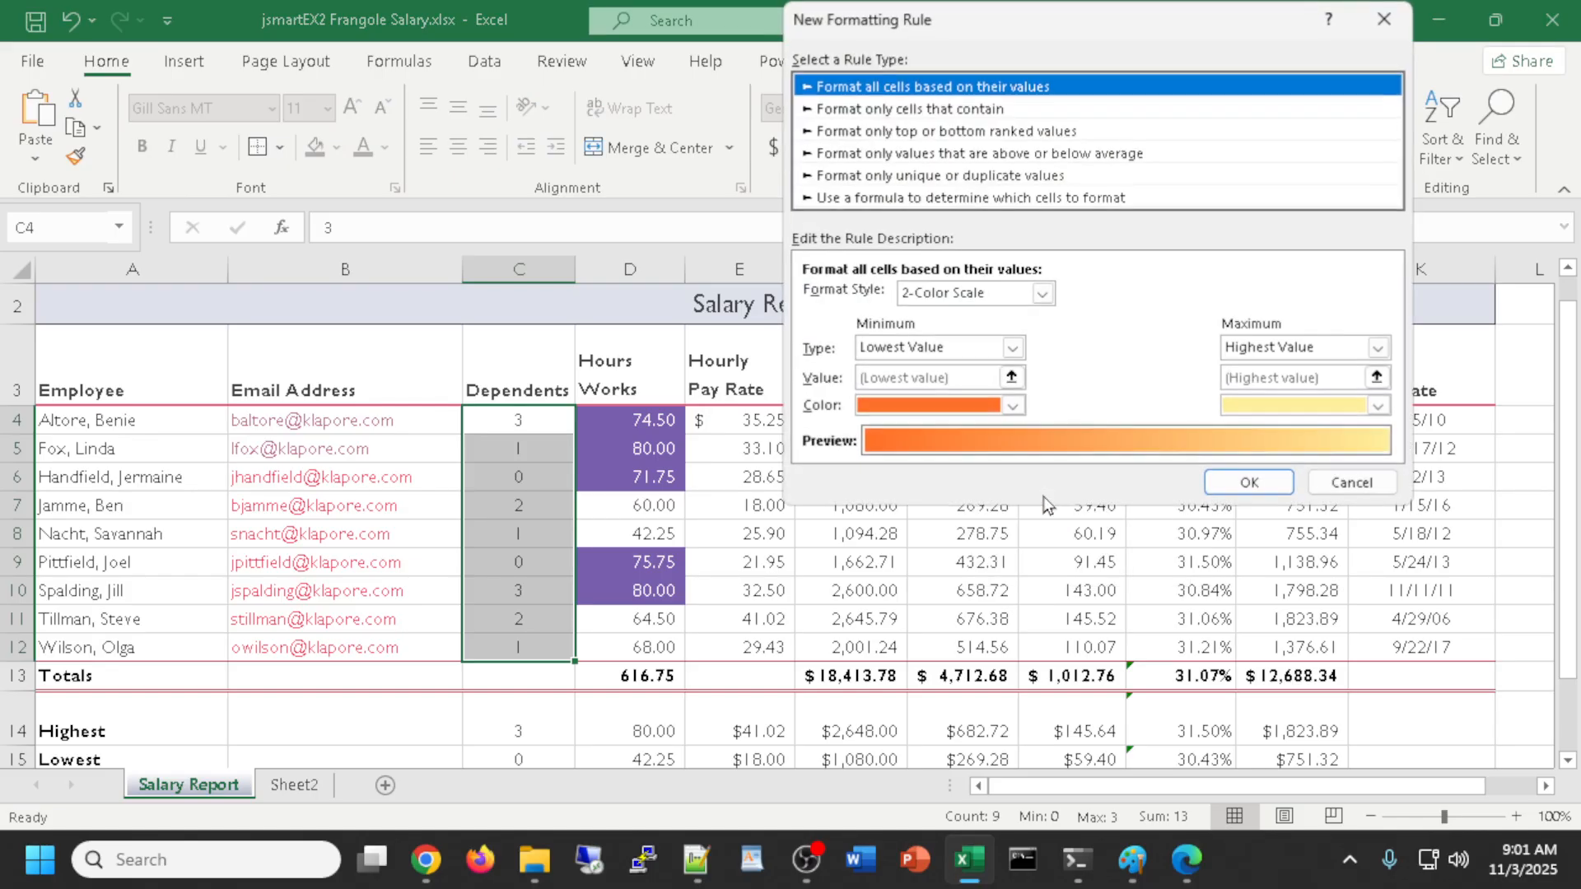
pyautogui.click(915, 109)
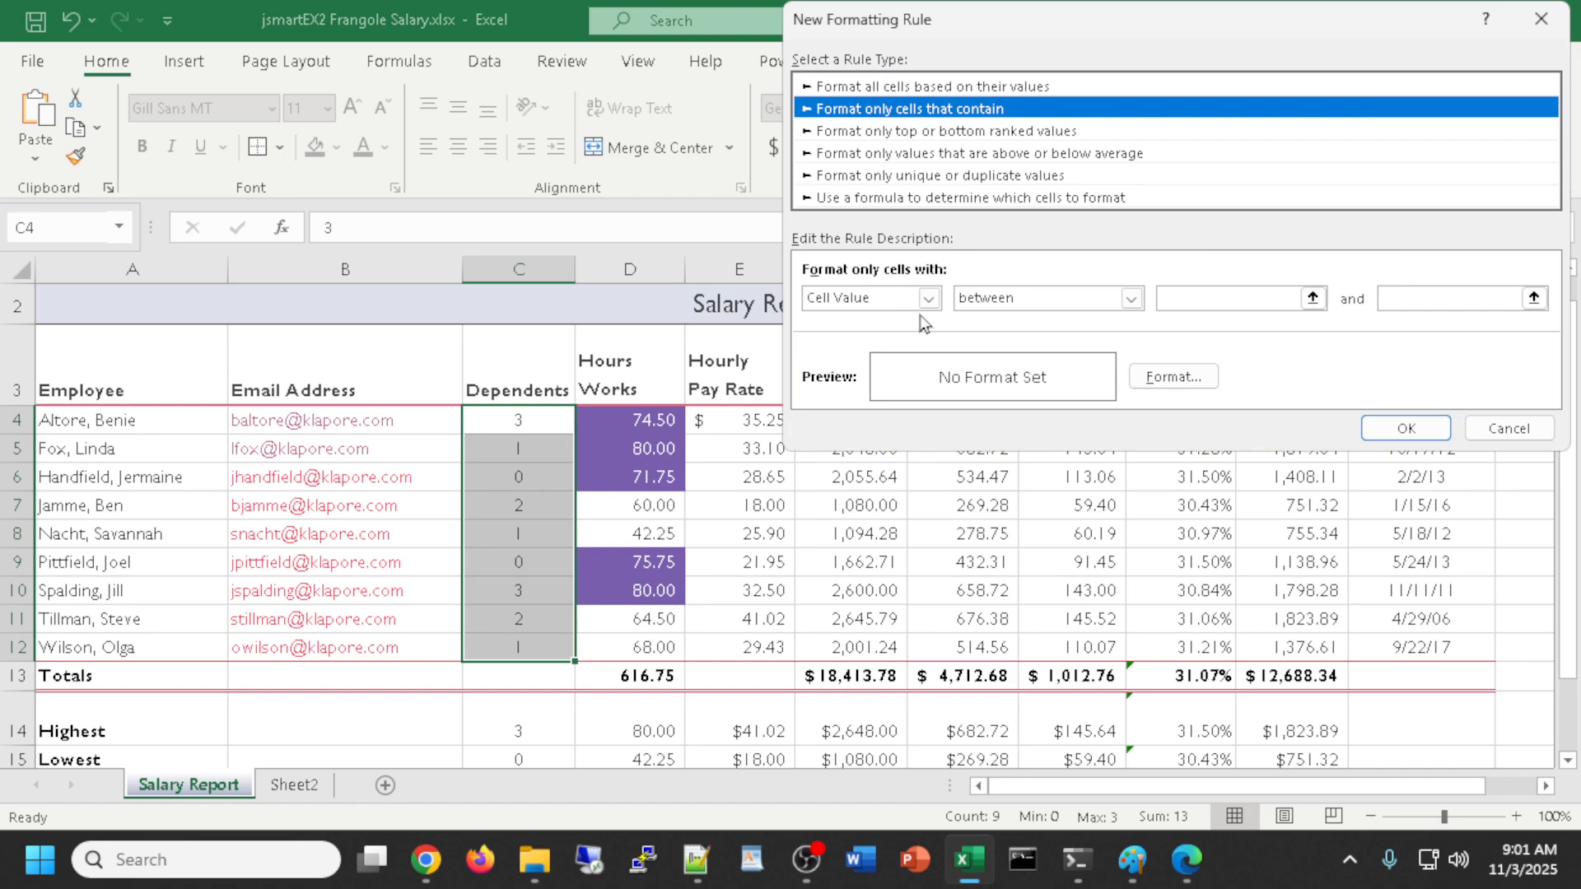
pyautogui.click(1131, 300)
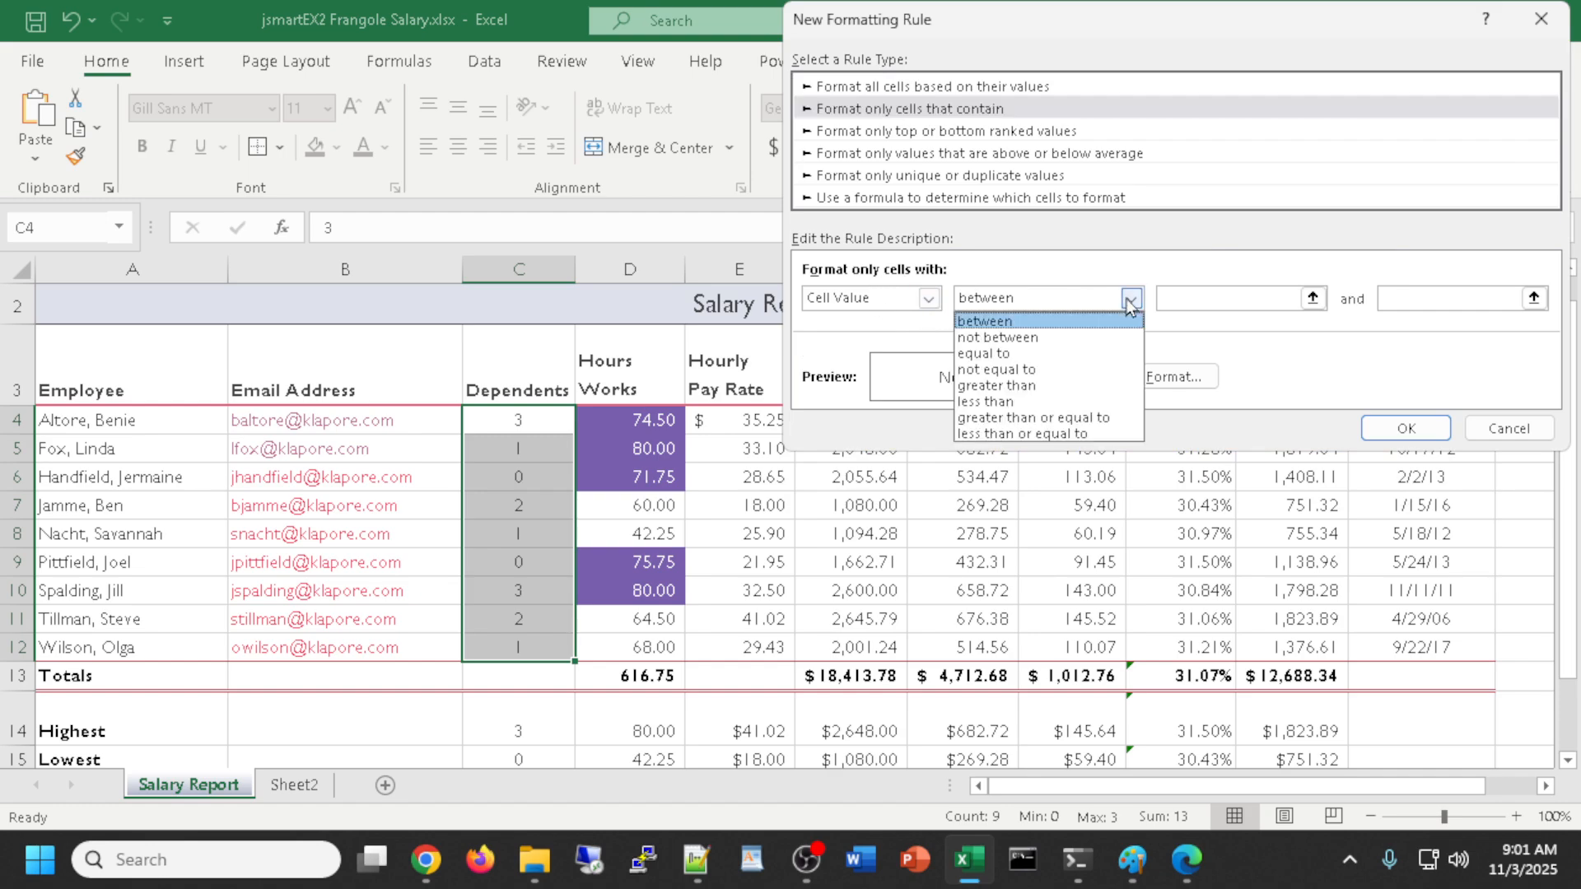
pyautogui.click(984, 353)
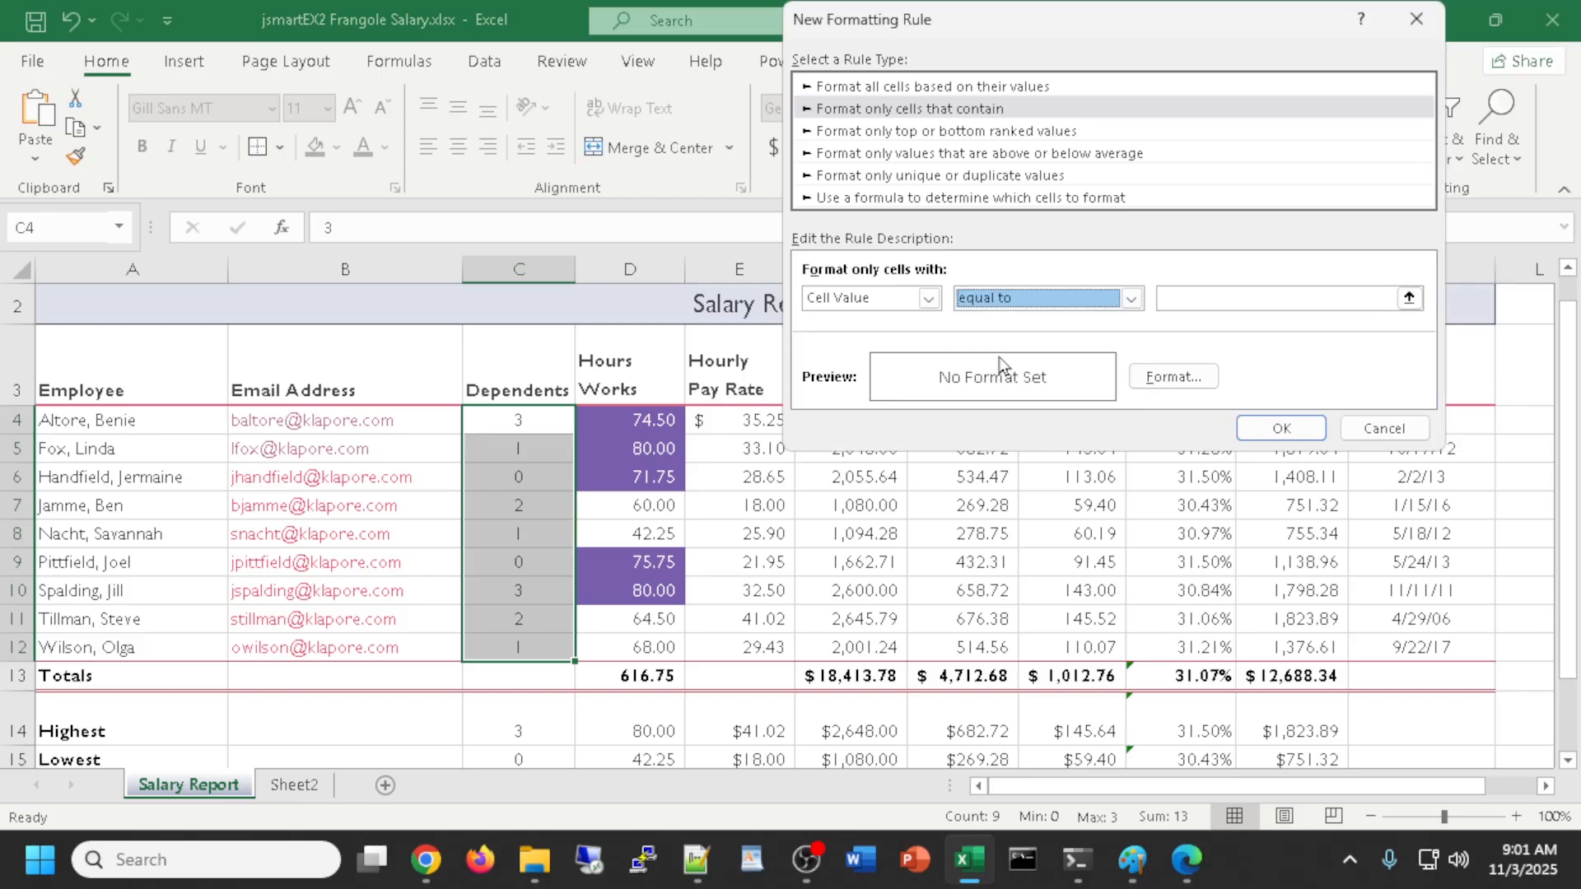
pyautogui.click(1252, 298)
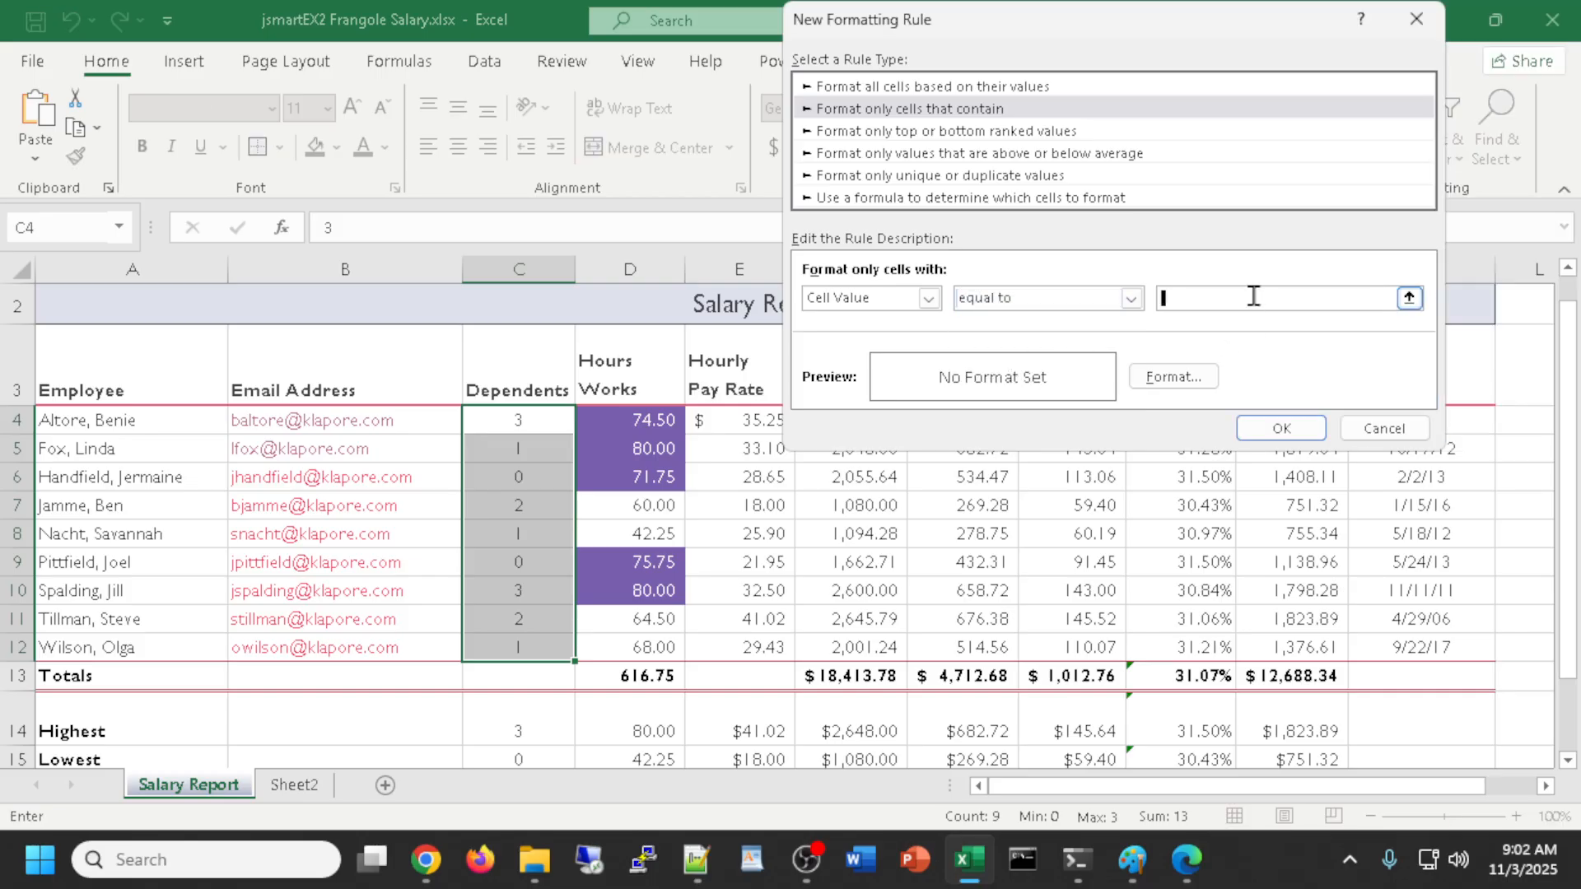
pyautogui.write('0')
# Give the zero-dependents rule a light green fill, apply it to the Dependents column, and deselect the range
pyautogui.click(1168, 377)
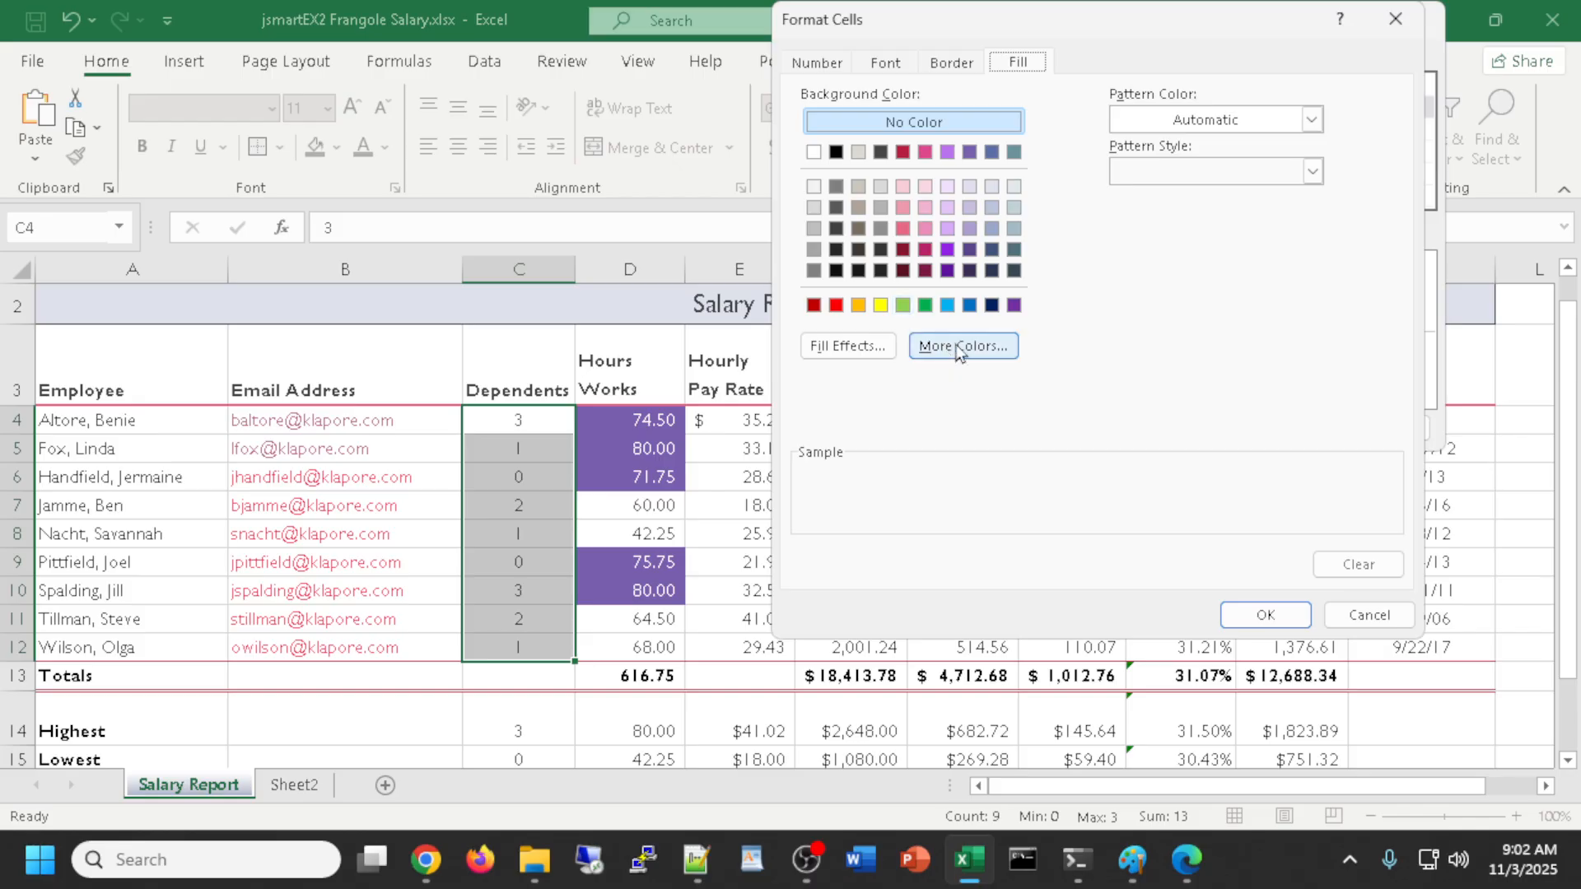
pyautogui.click(905, 307)
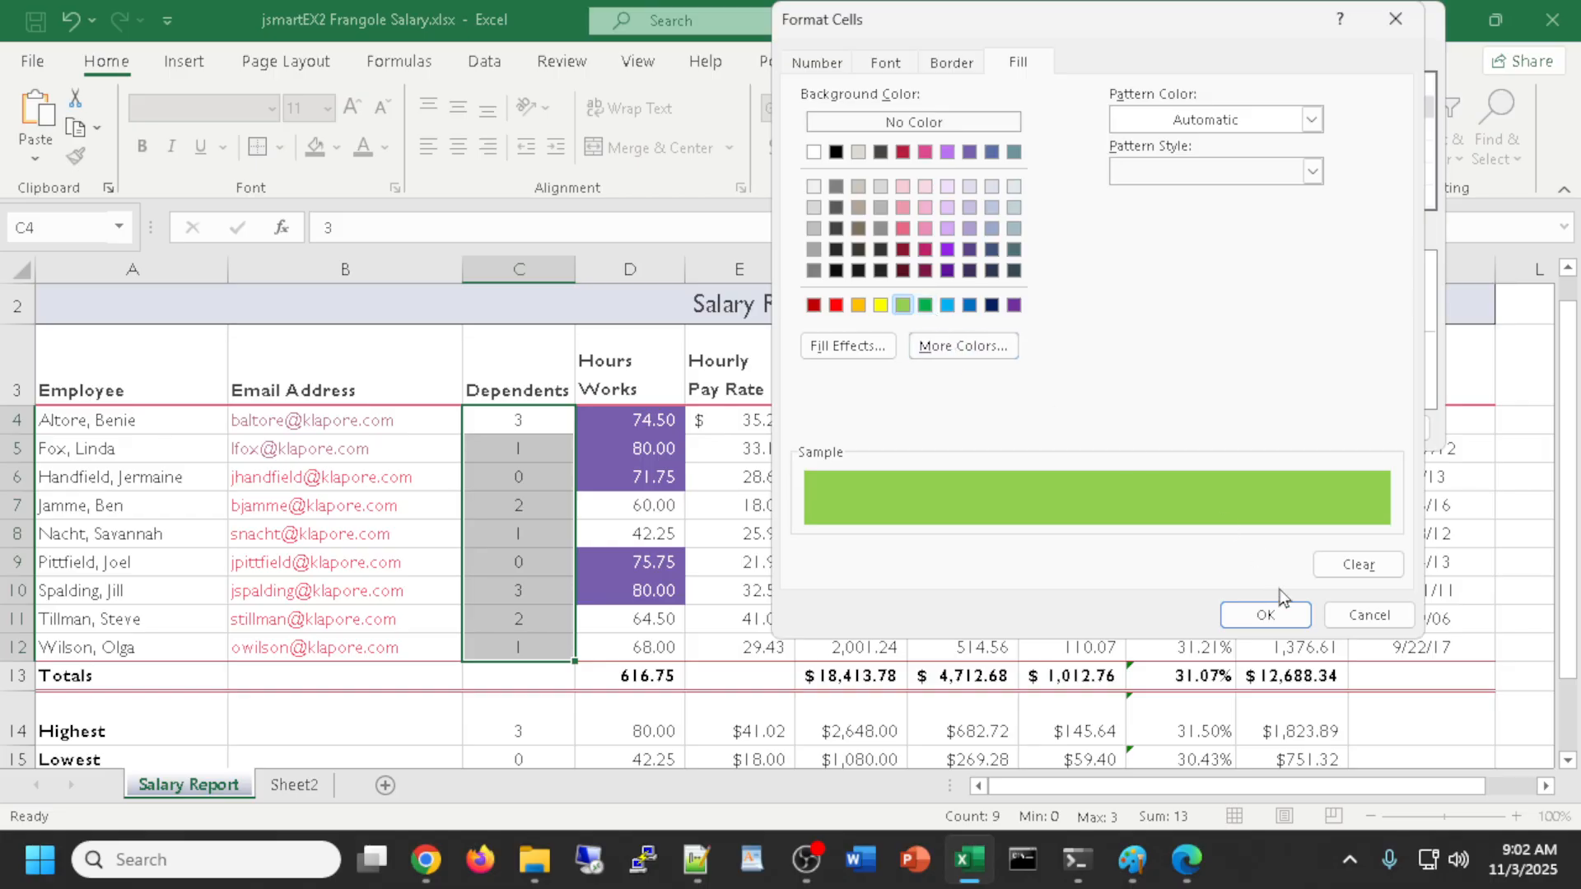
pyautogui.click(1266, 616)
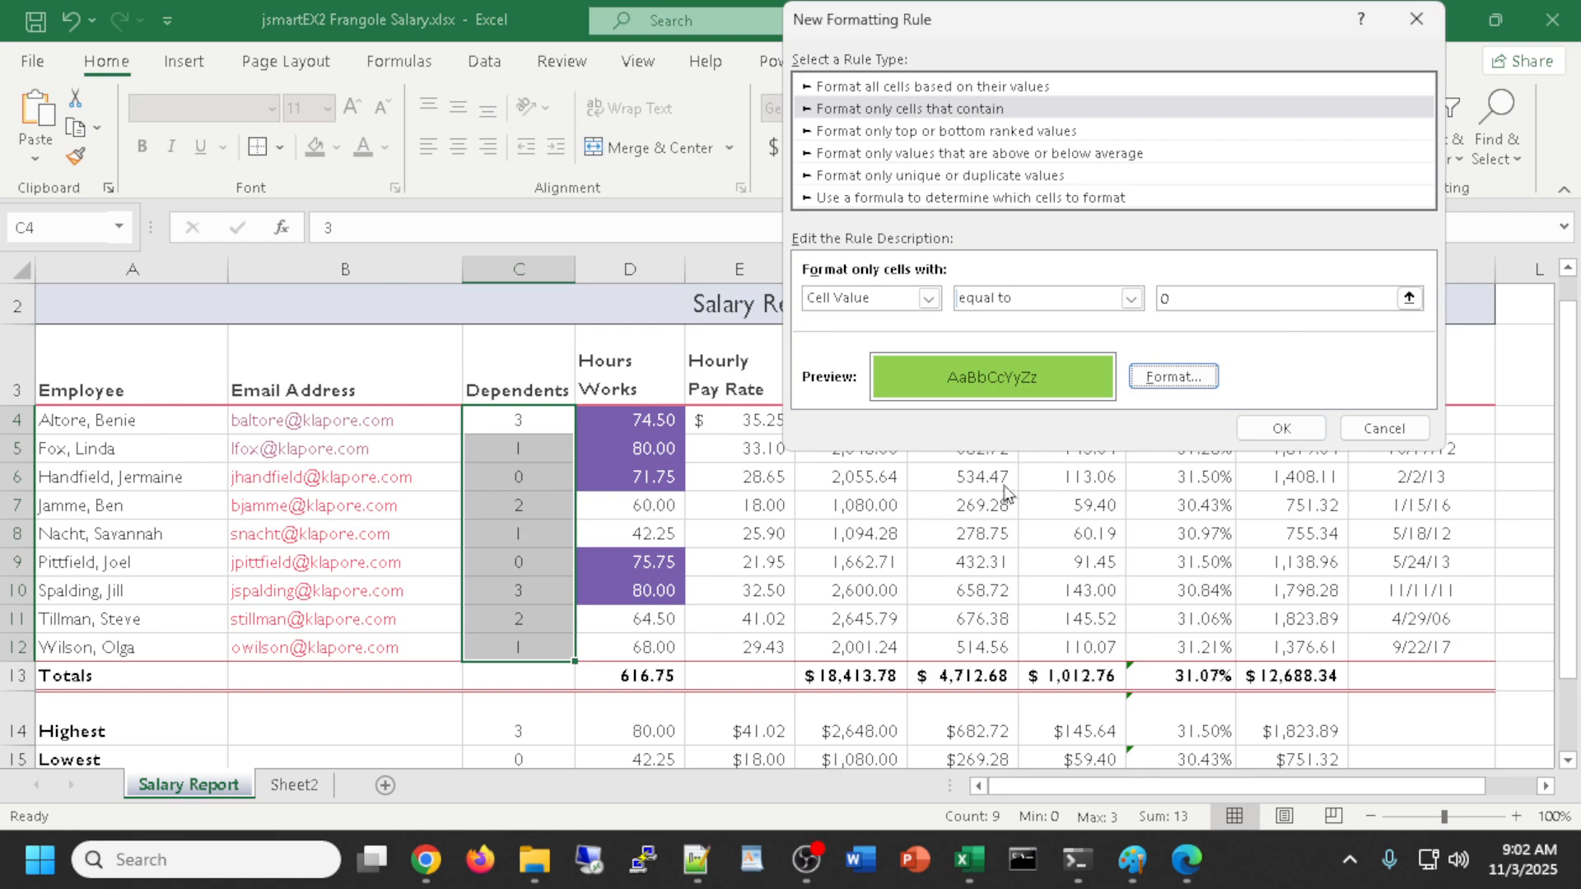
pyautogui.click(1268, 430)
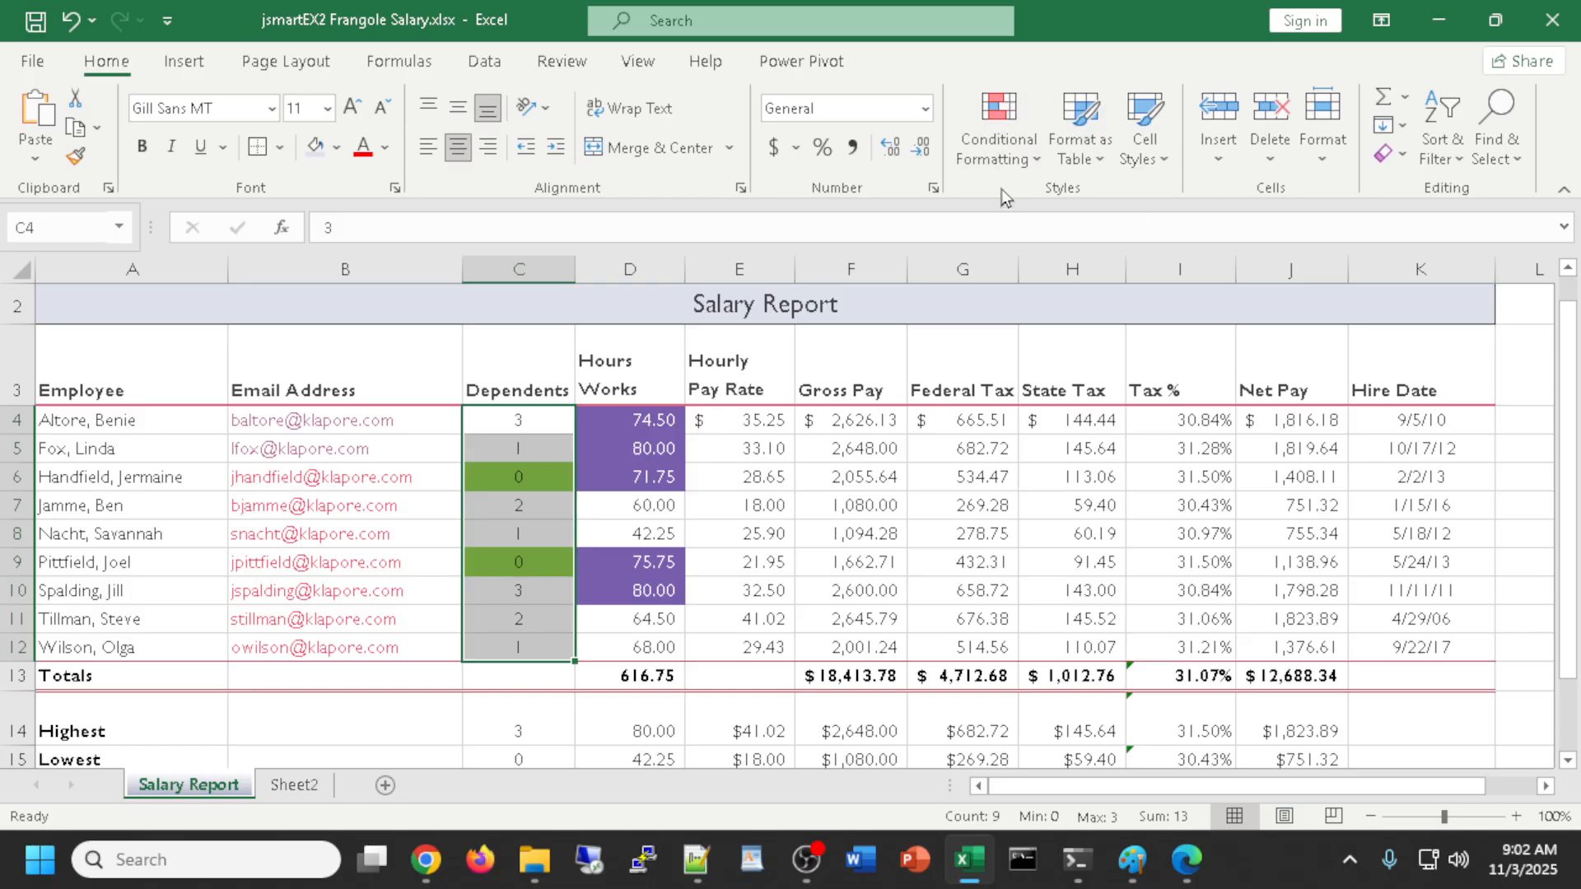
pyautogui.click(407, 354)
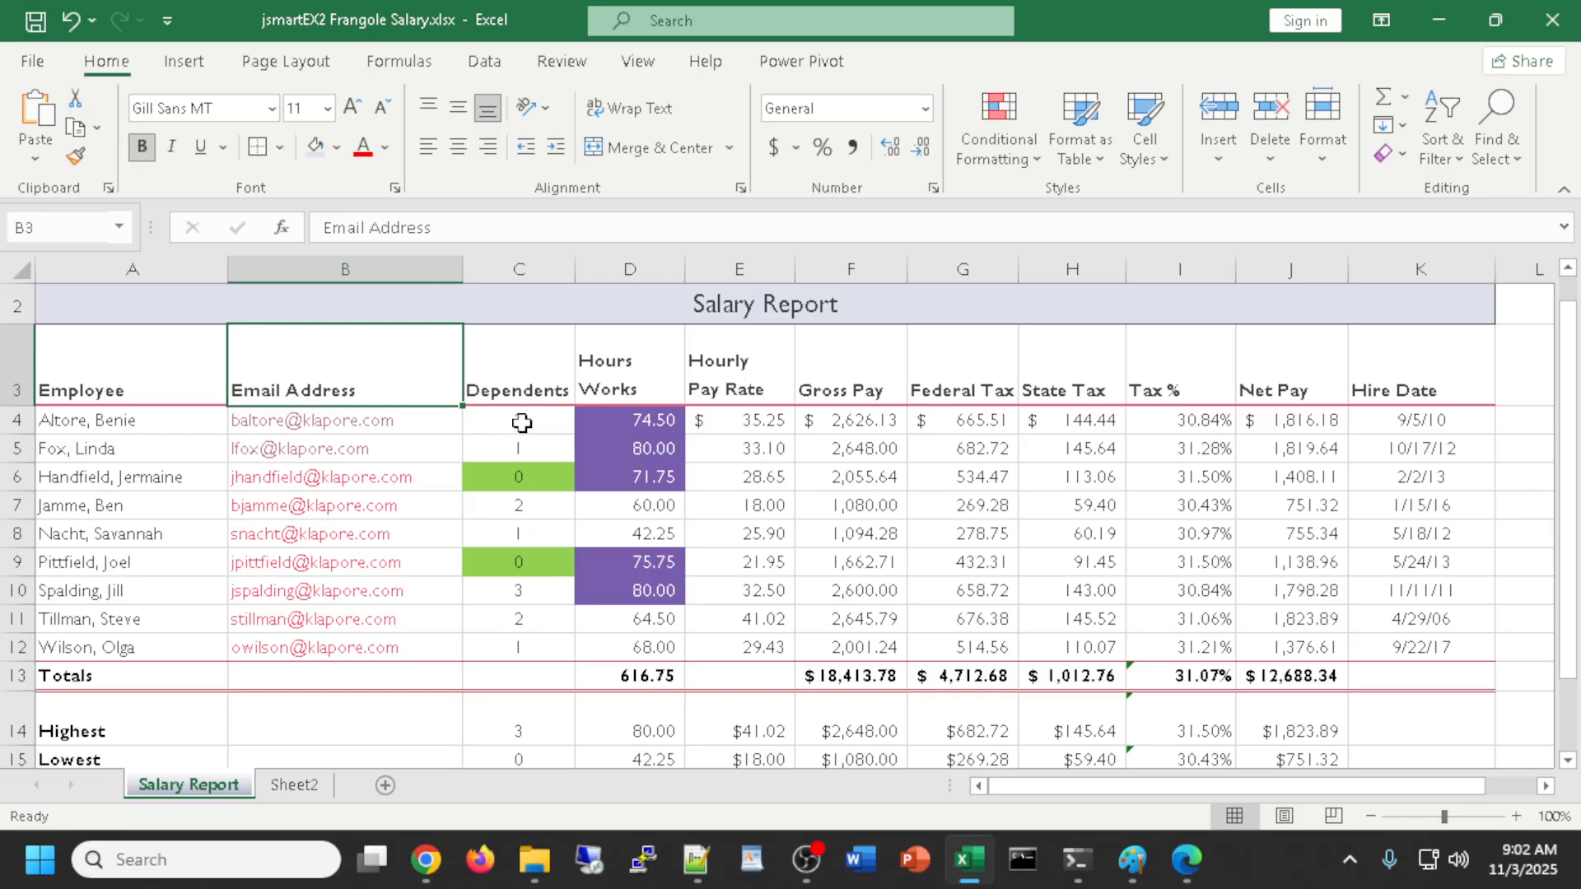
# Look over the conditional formatting rule types and select the formatted Hours Works cells D4:D12 and Dependents cells C4:C12 in turn
pyautogui.click(1026, 161)
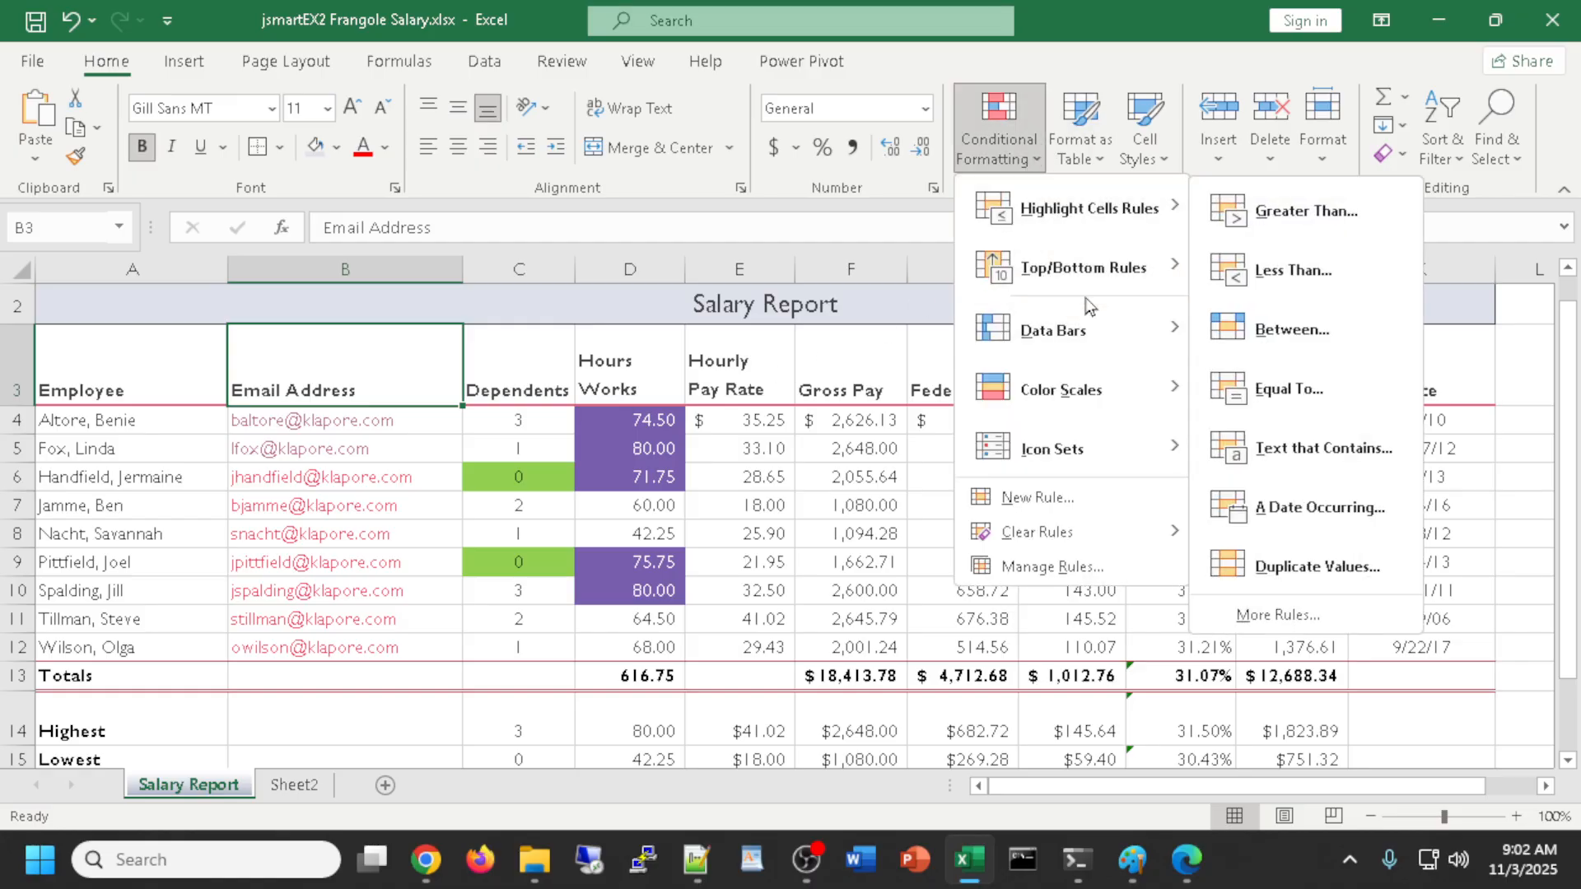
pyautogui.moveTo(1100, 274)
pyautogui.click(614, 421)
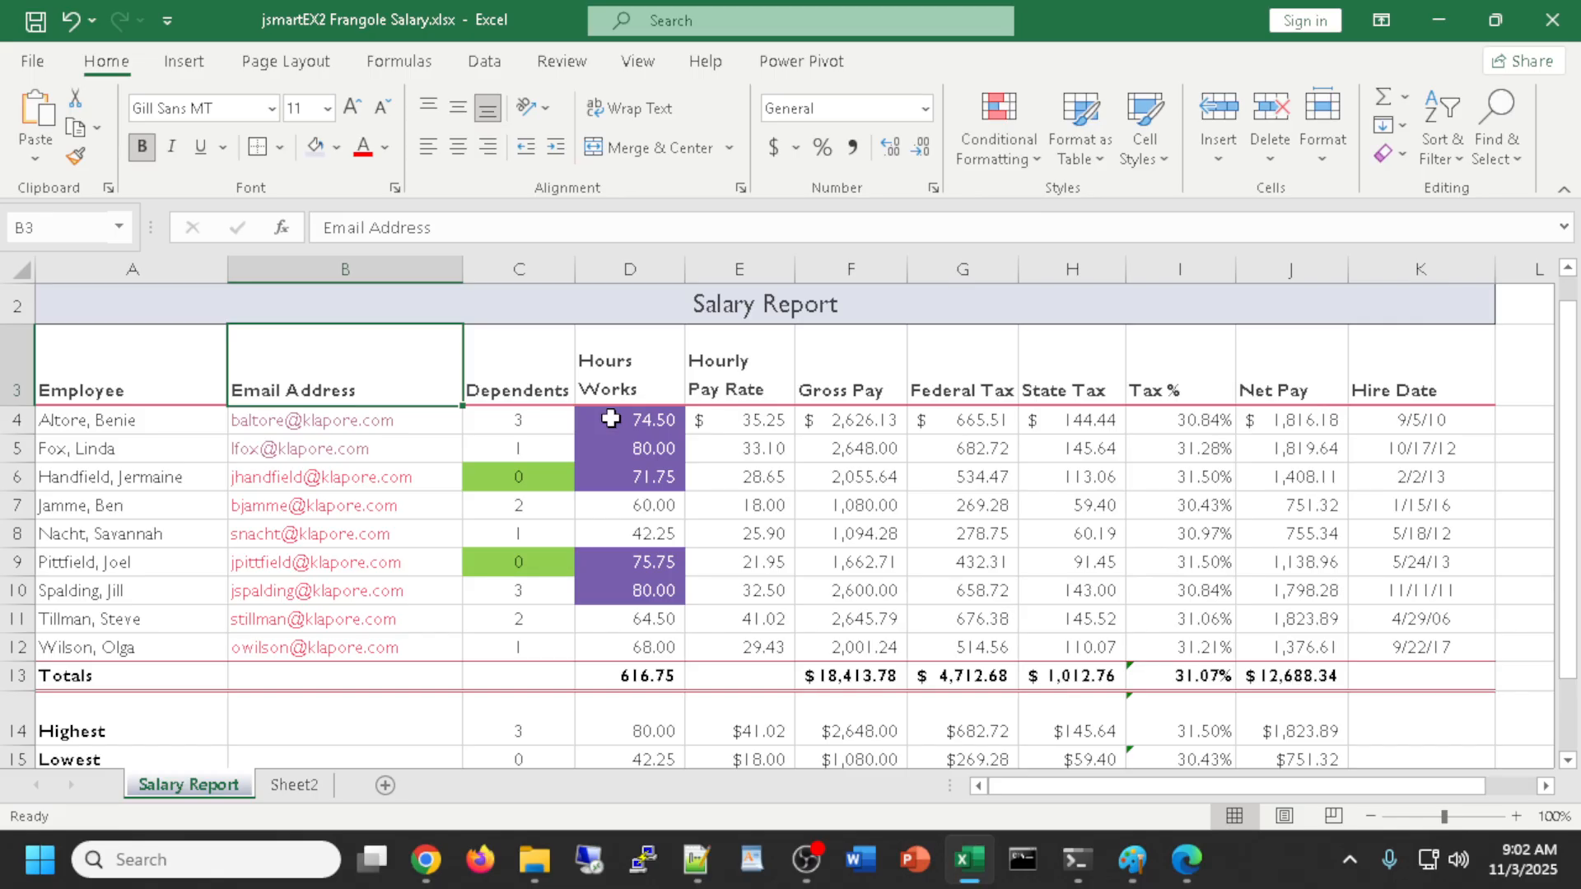
pyautogui.click(618, 423)
pyautogui.moveTo(618, 422); pyautogui.dragTo(621, 644)
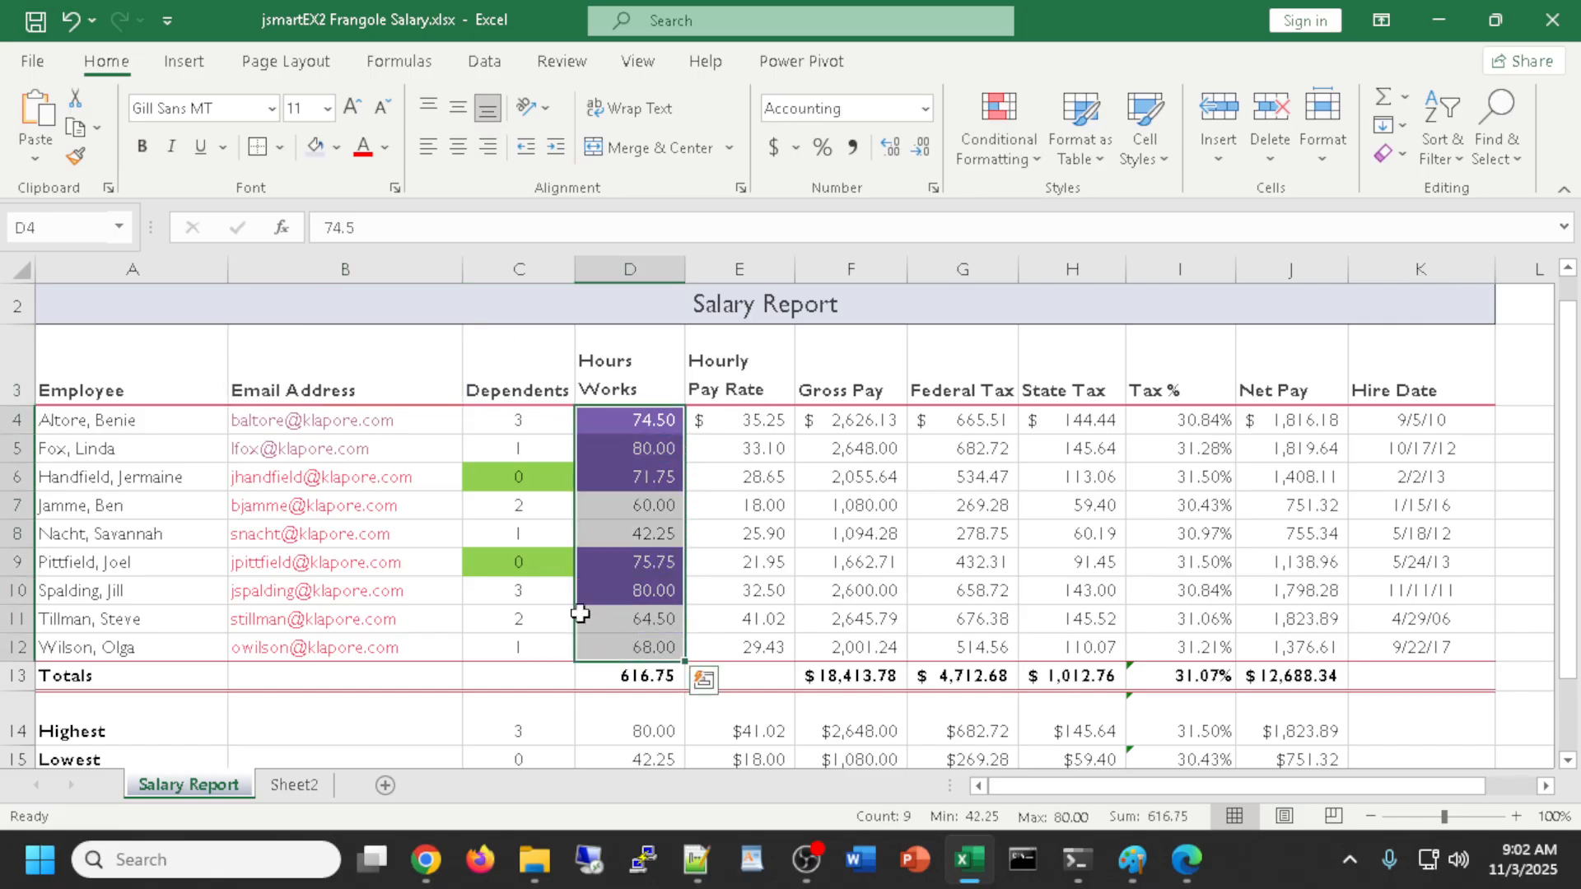
pyautogui.moveTo(484, 427); pyautogui.dragTo(519, 641)
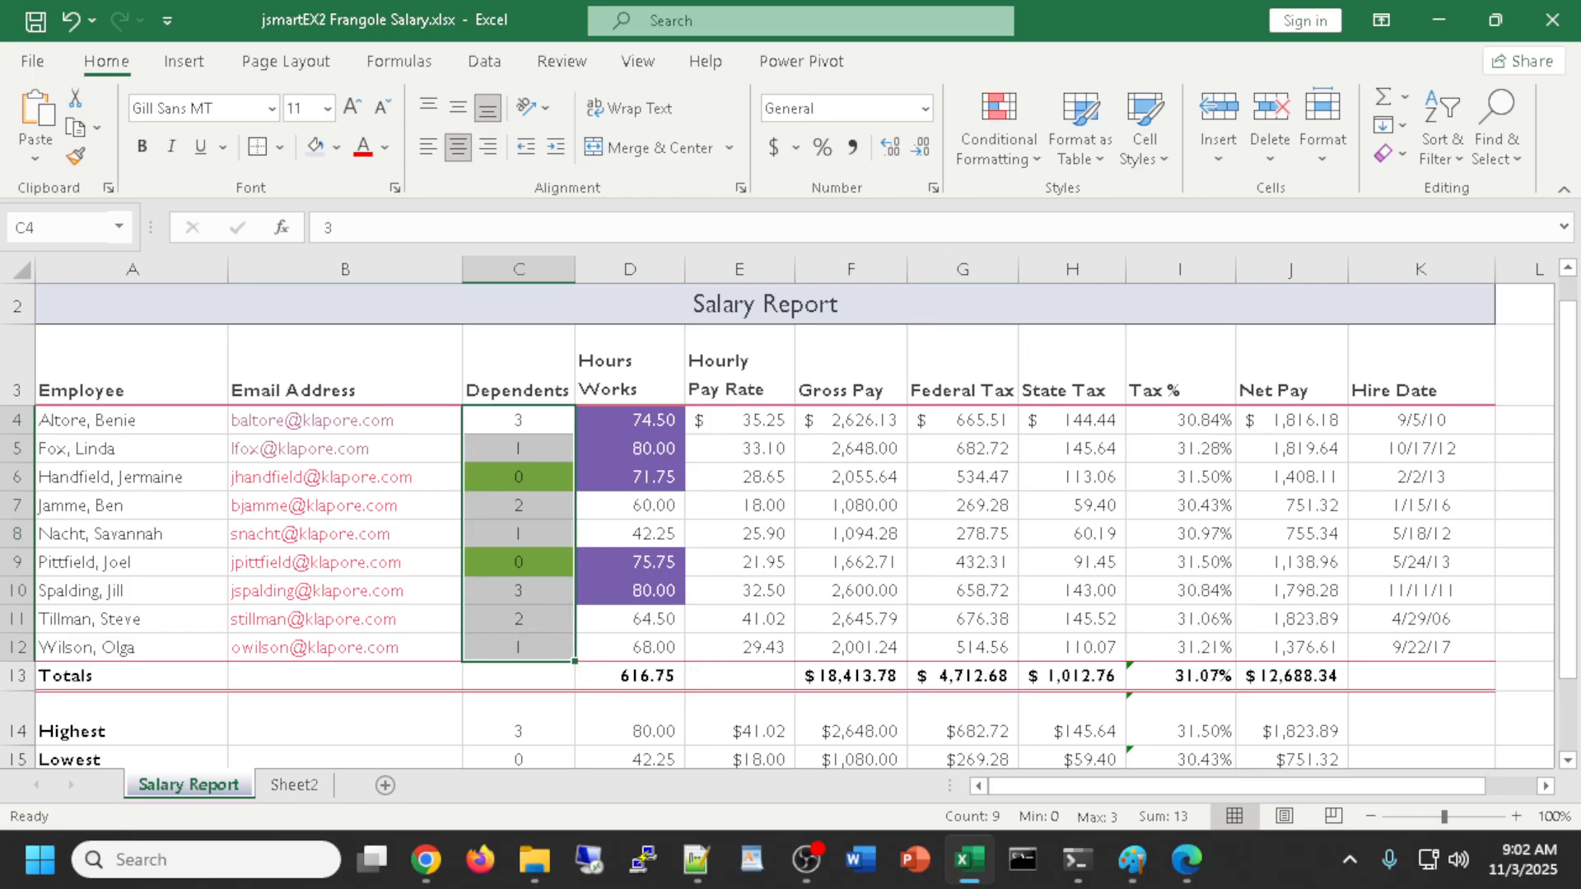
# Review the finished salary report from the title rows to the Highest, Lowest and Average rows
pyautogui.scroll(-1, 1037, 617)
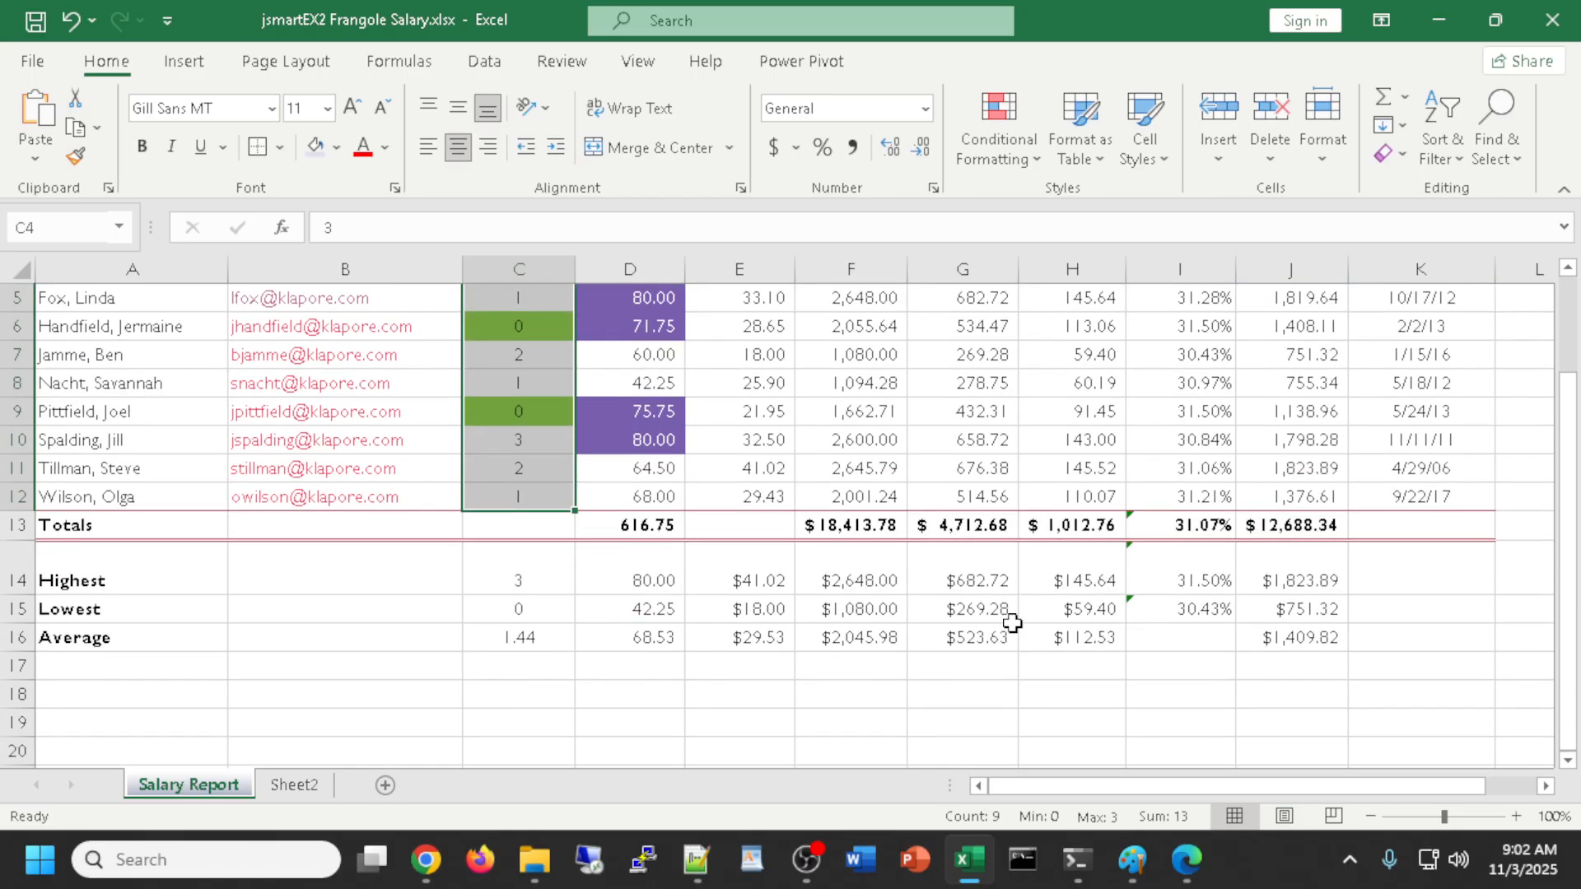
pyautogui.scroll(2, 1006, 616)
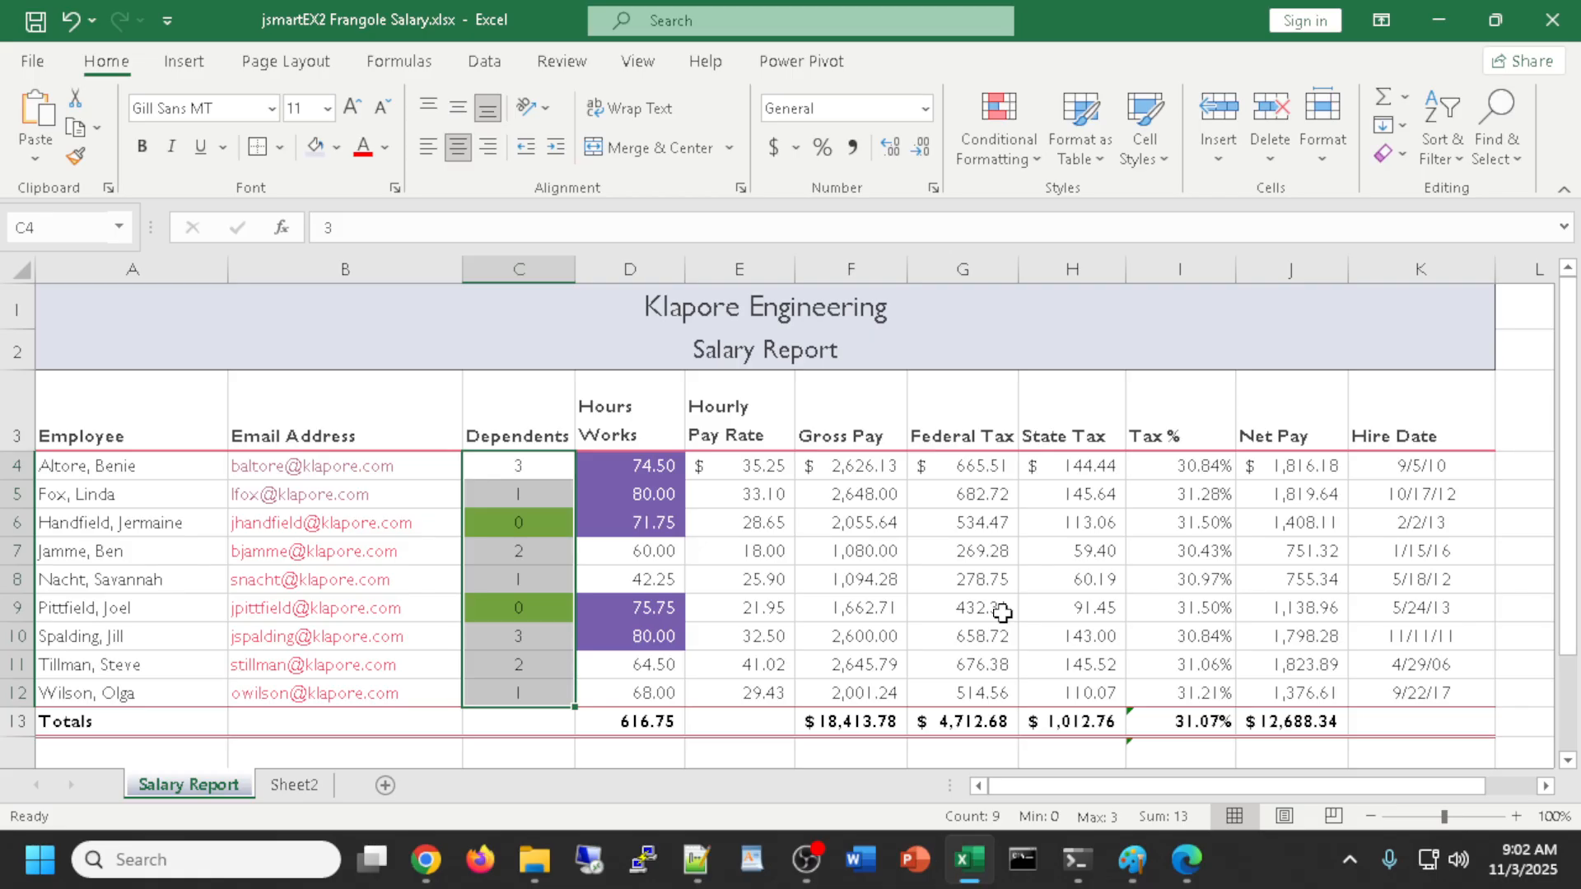
pyautogui.scroll(-4, 1002, 611)
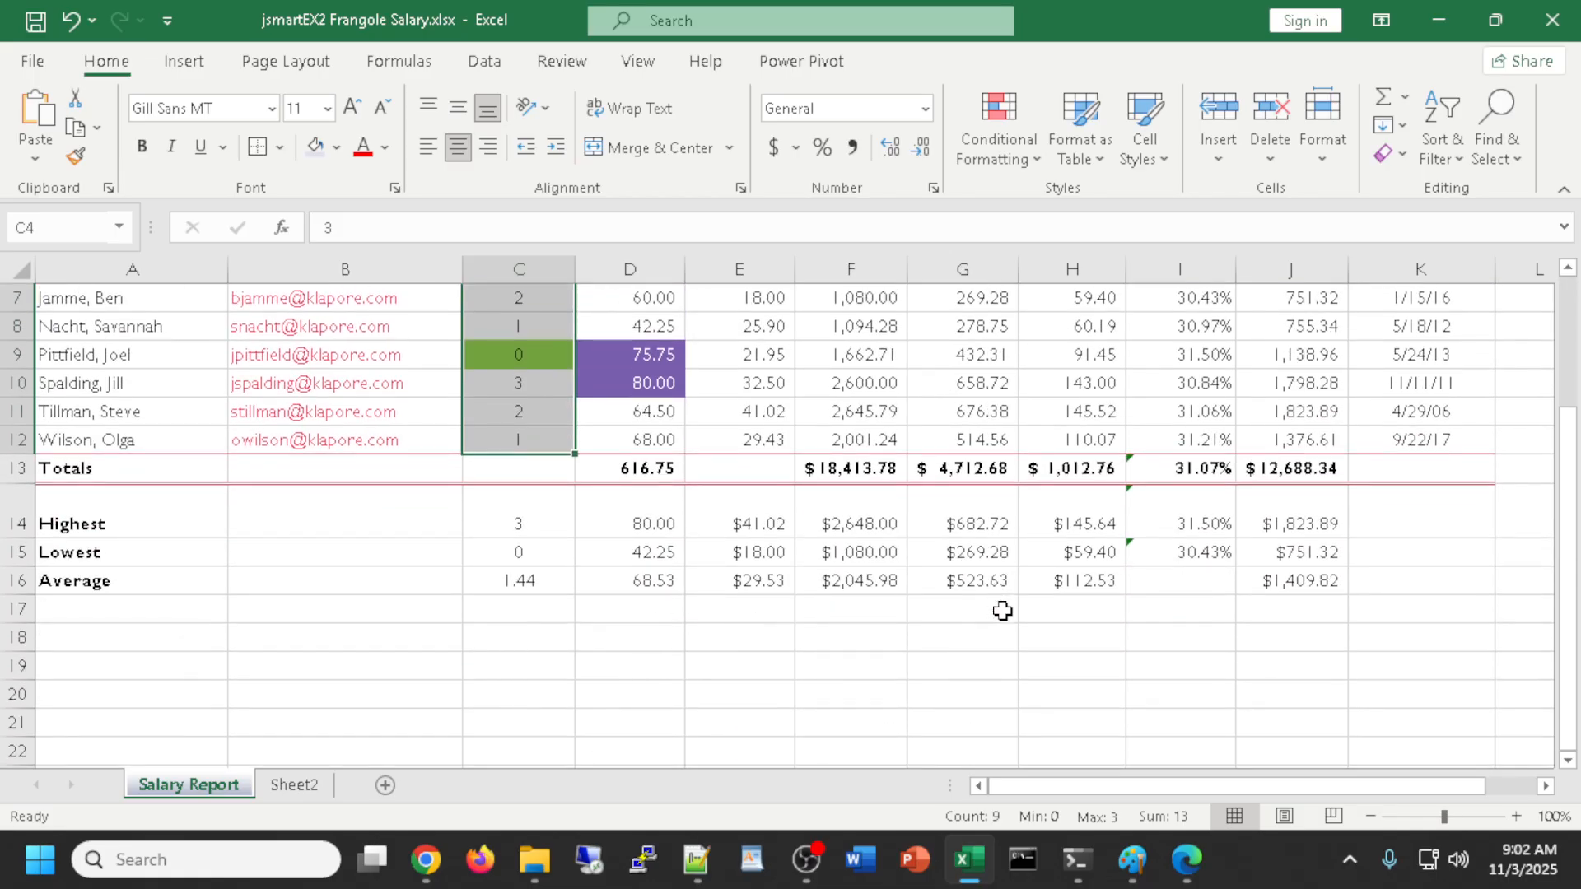
pyautogui.scroll(4, 1002, 610)
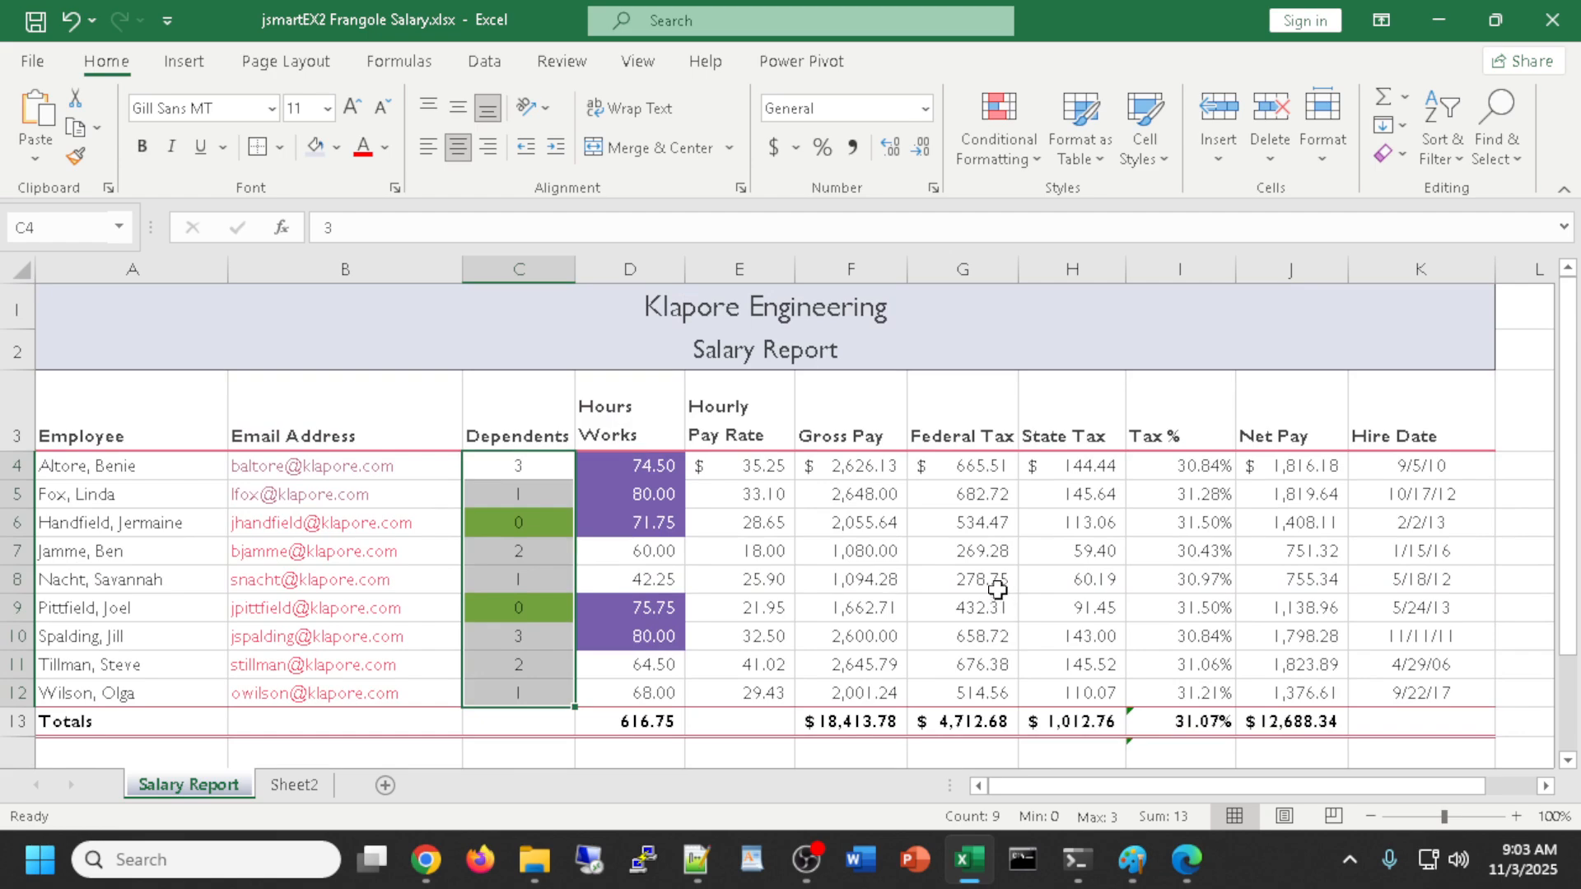
pyautogui.scroll(-1, 997, 590)
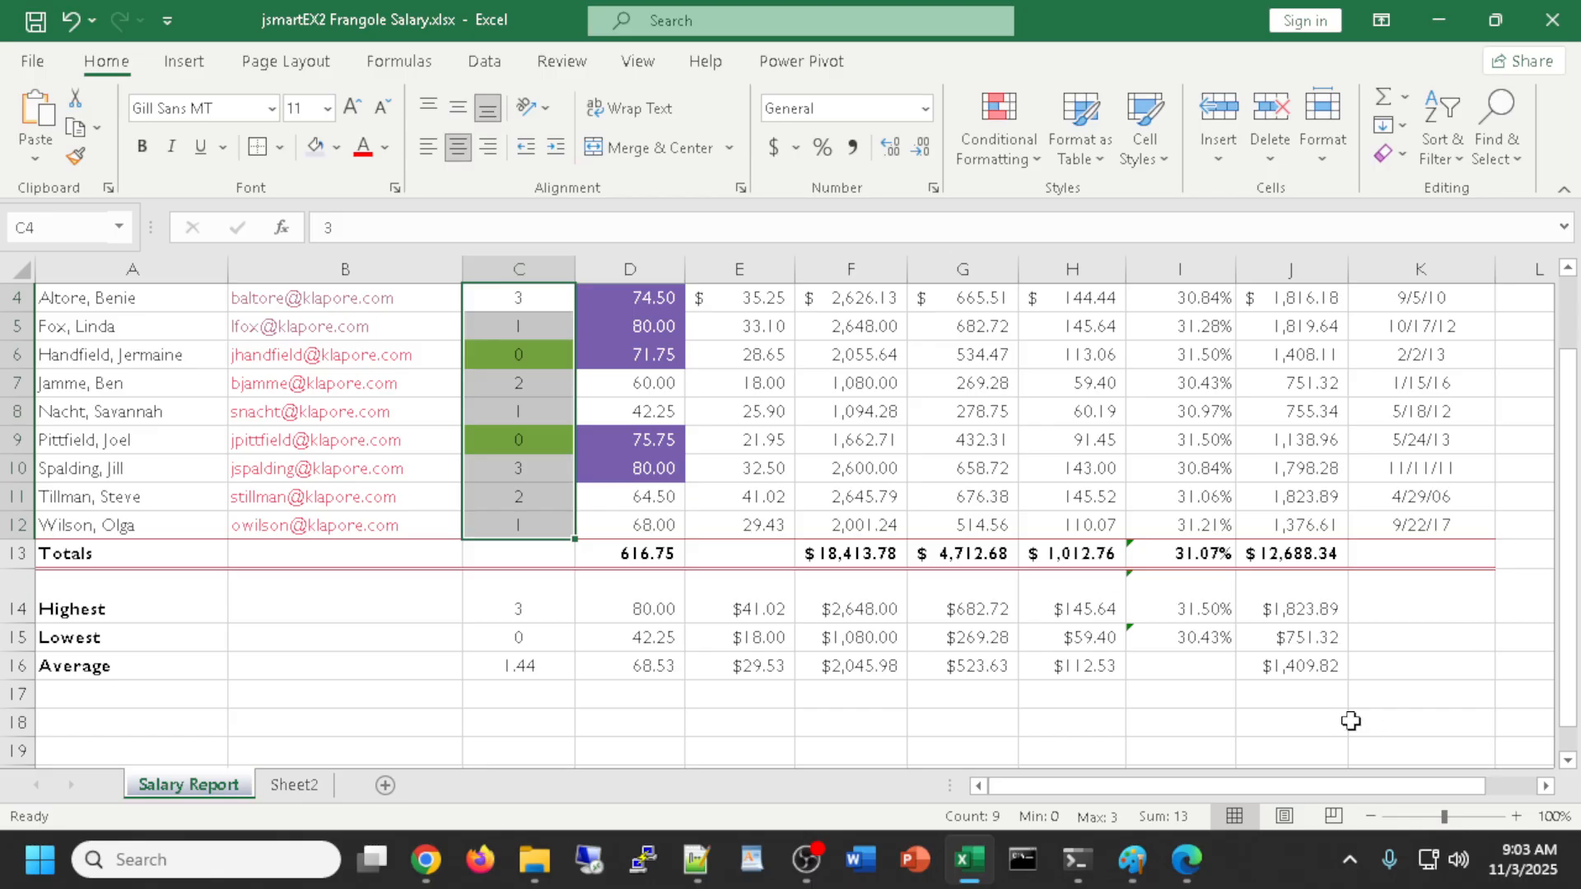
pyautogui.scroll(1, 1193, 705)
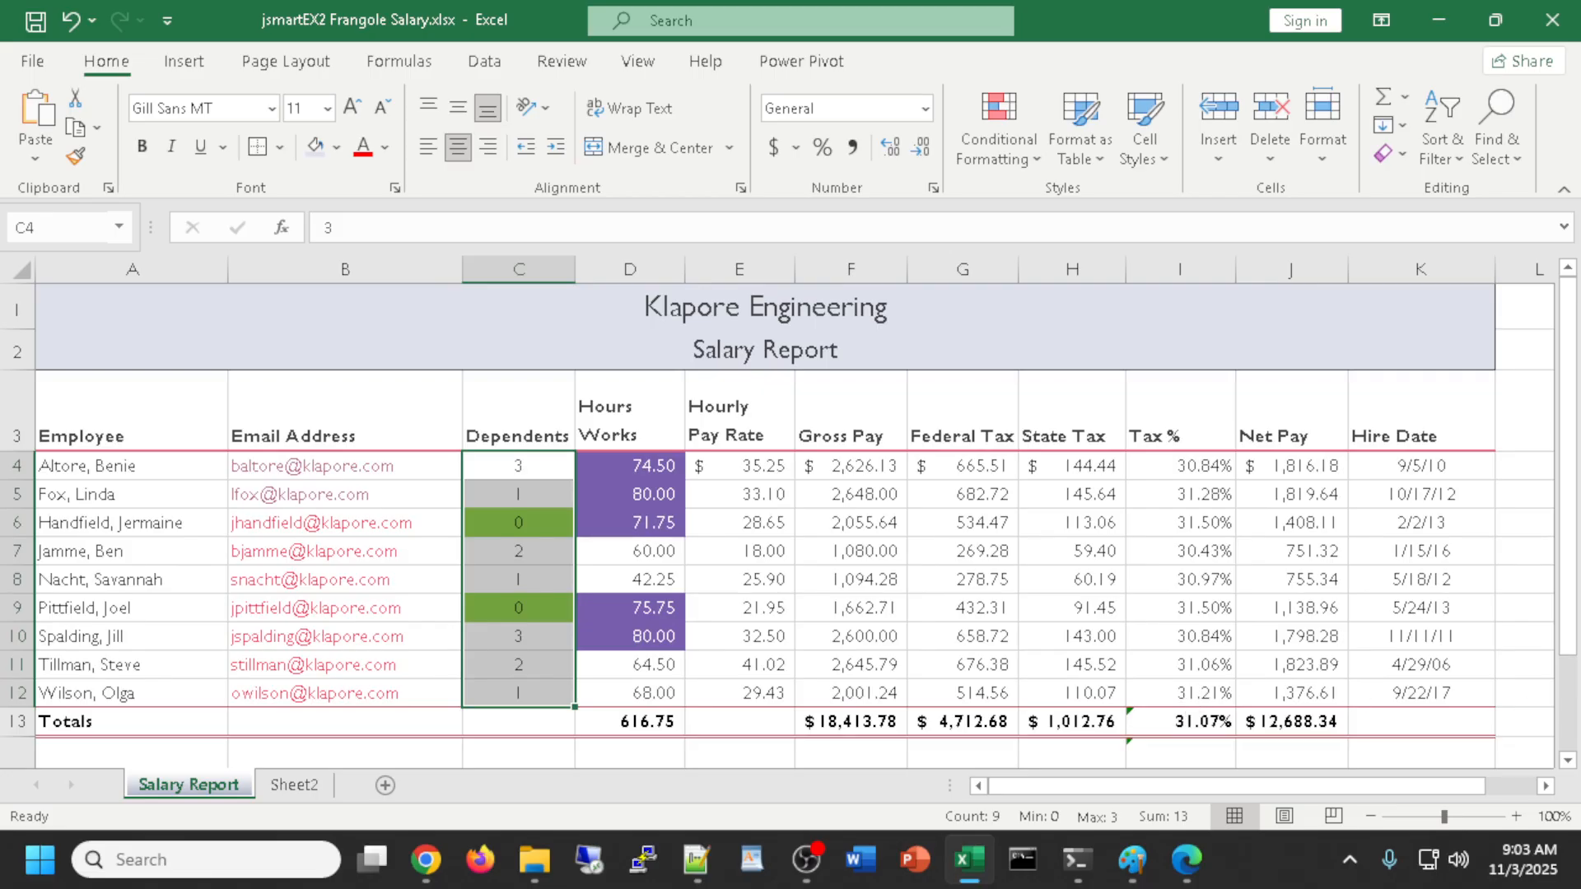